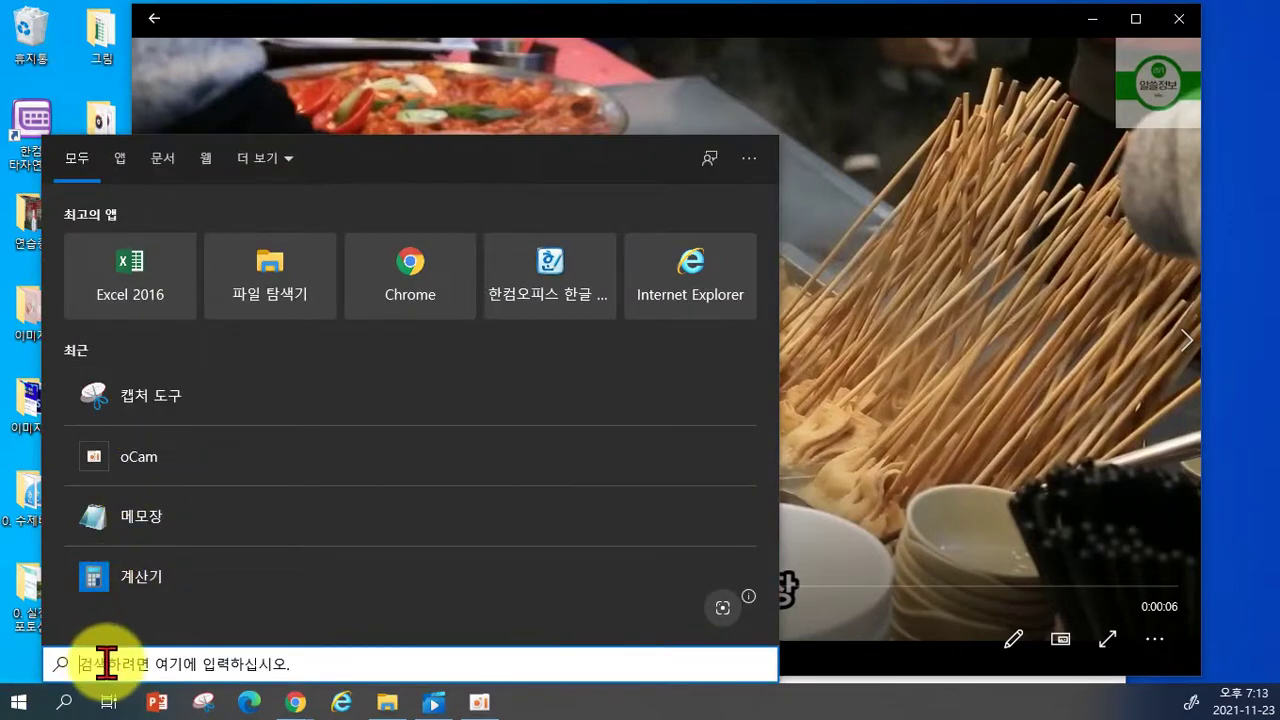
# Open 캡처 도구 and capture the paused video picture as a new rectangular snip.
pyautogui.write('z')
pyautogui.press('BackSpace')
pyautogui.write('ㅋㅐㅂ')
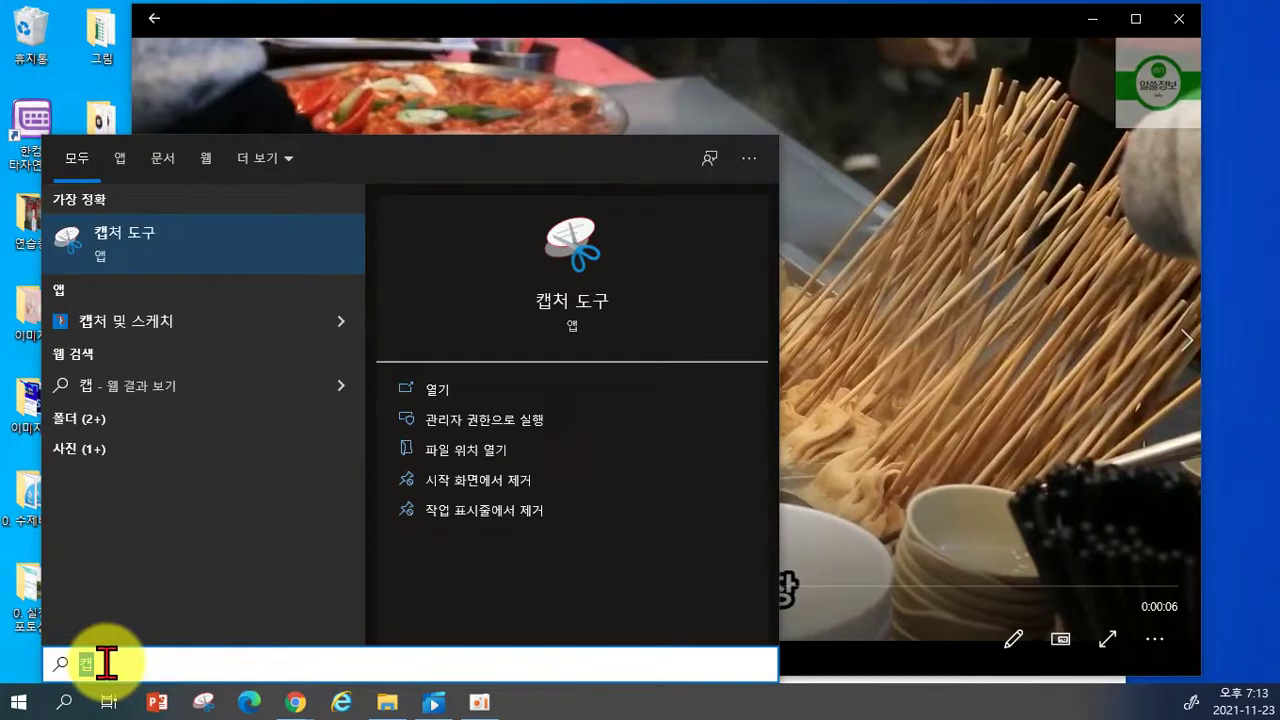
pyautogui.click(242, 245)
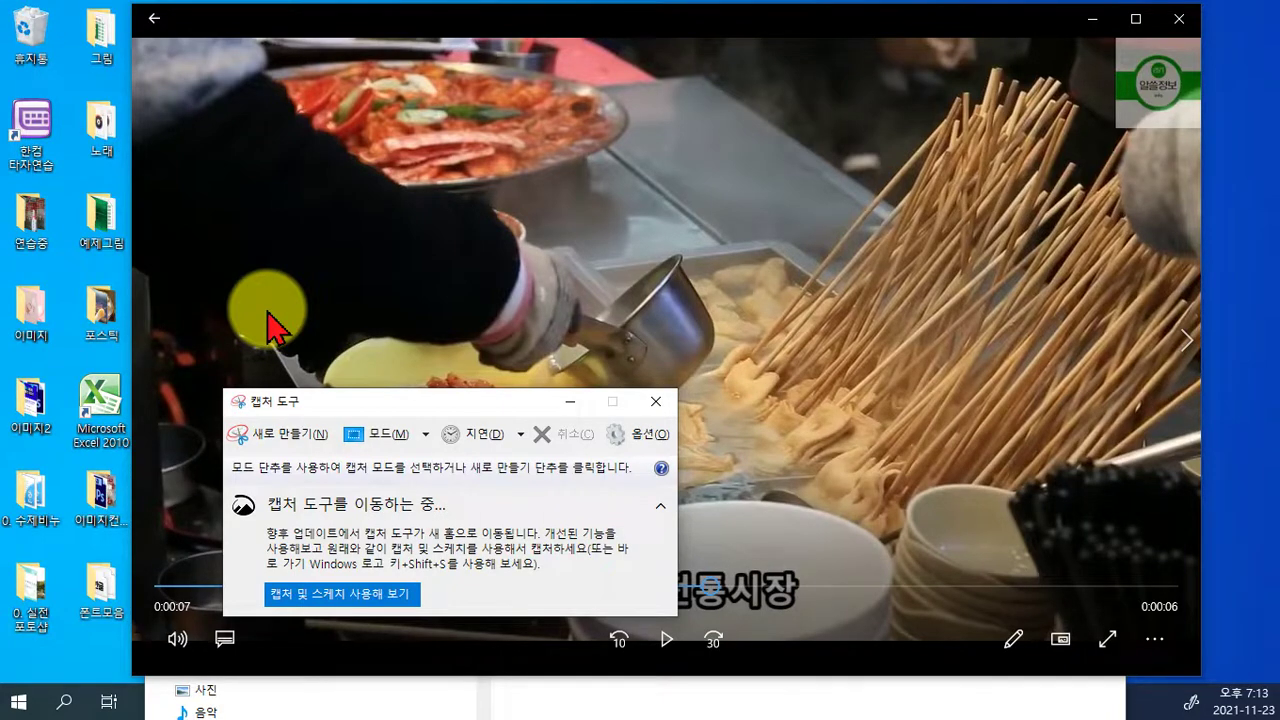
pyautogui.click(266, 440)
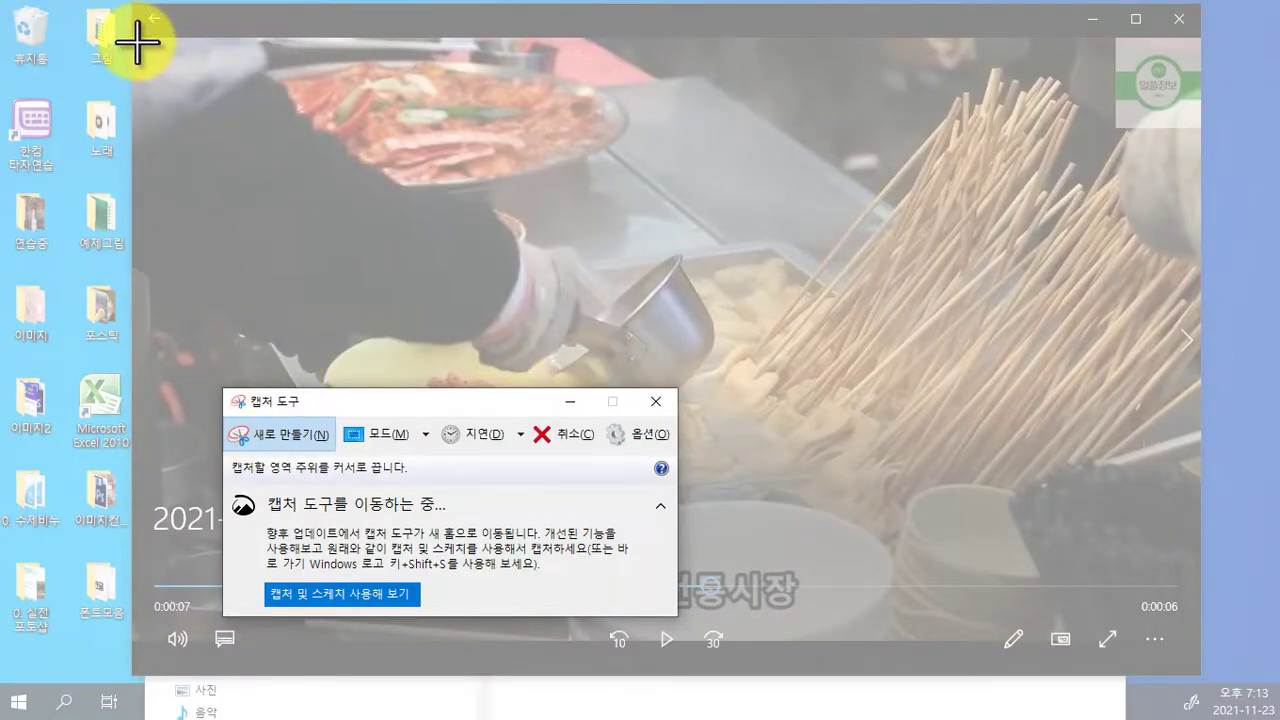
pyautogui.moveTo(137, 40); pyautogui.dragTo(1196, 629)
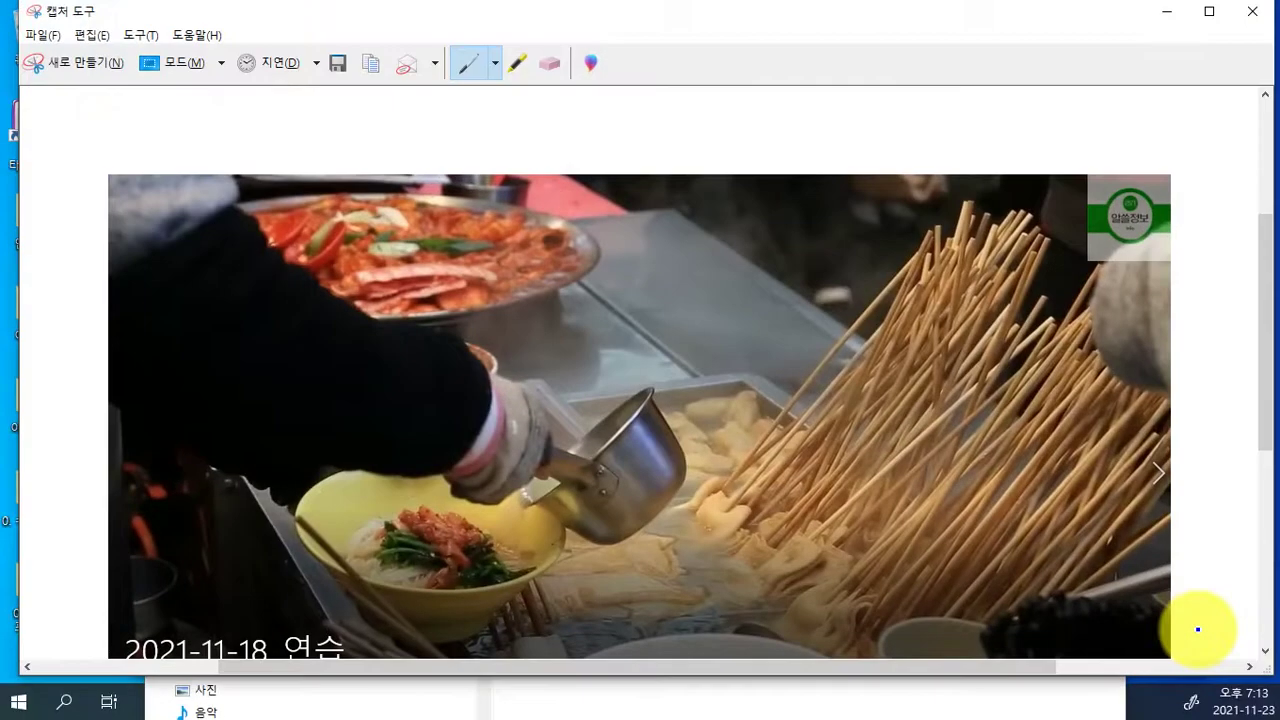
# Save the capture as a PNG named 오뎅 in the desktop folder 친구결혼.
pyautogui.click(345, 67)
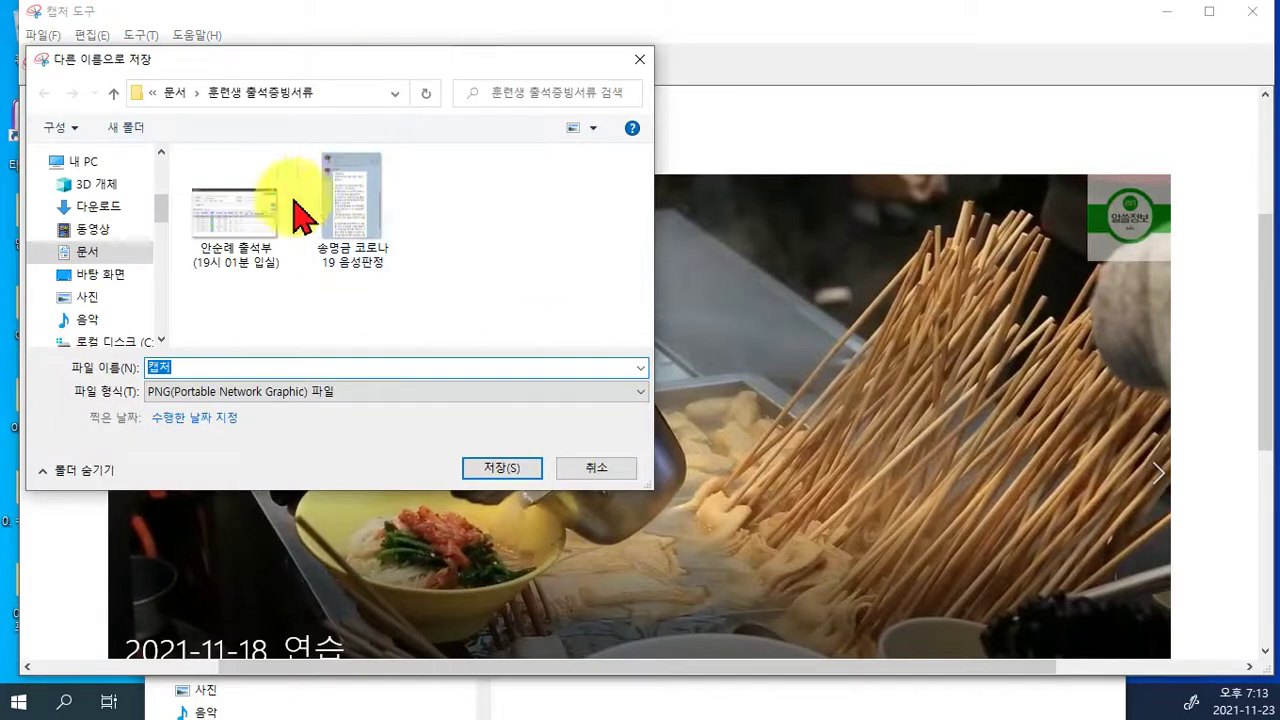
pyautogui.scroll(3, 157, 175)
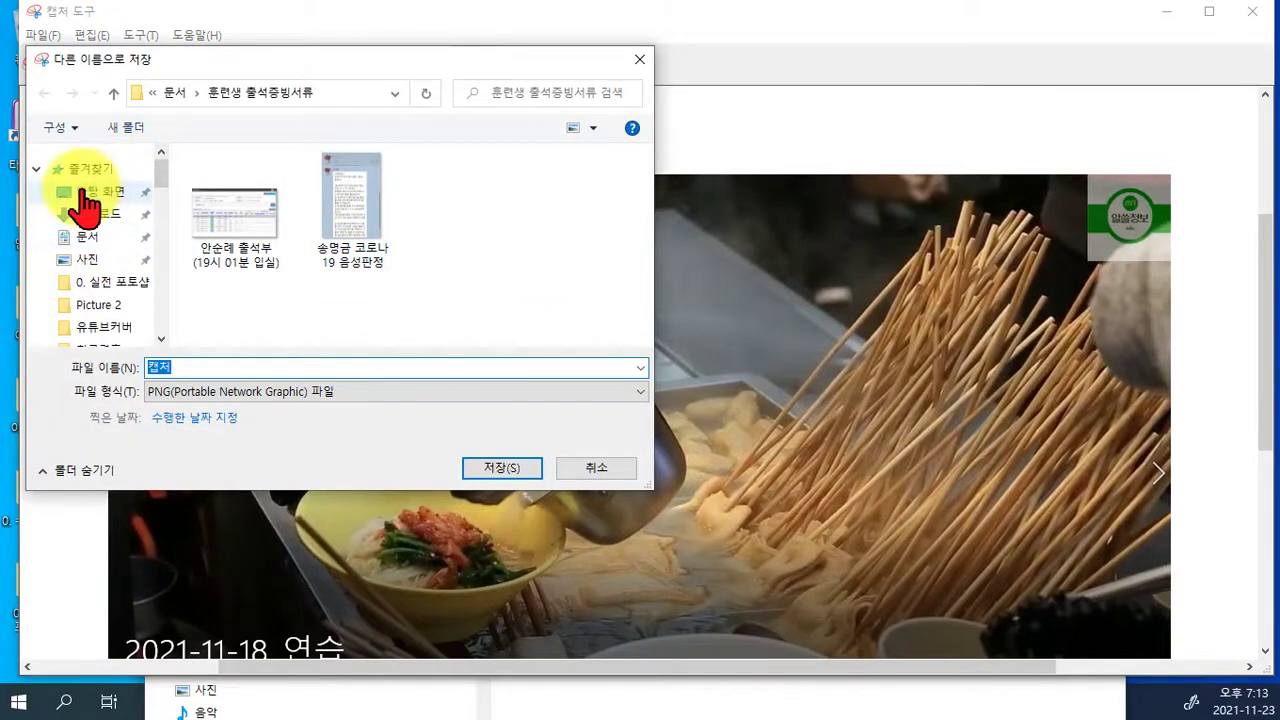
pyautogui.click(92, 191)
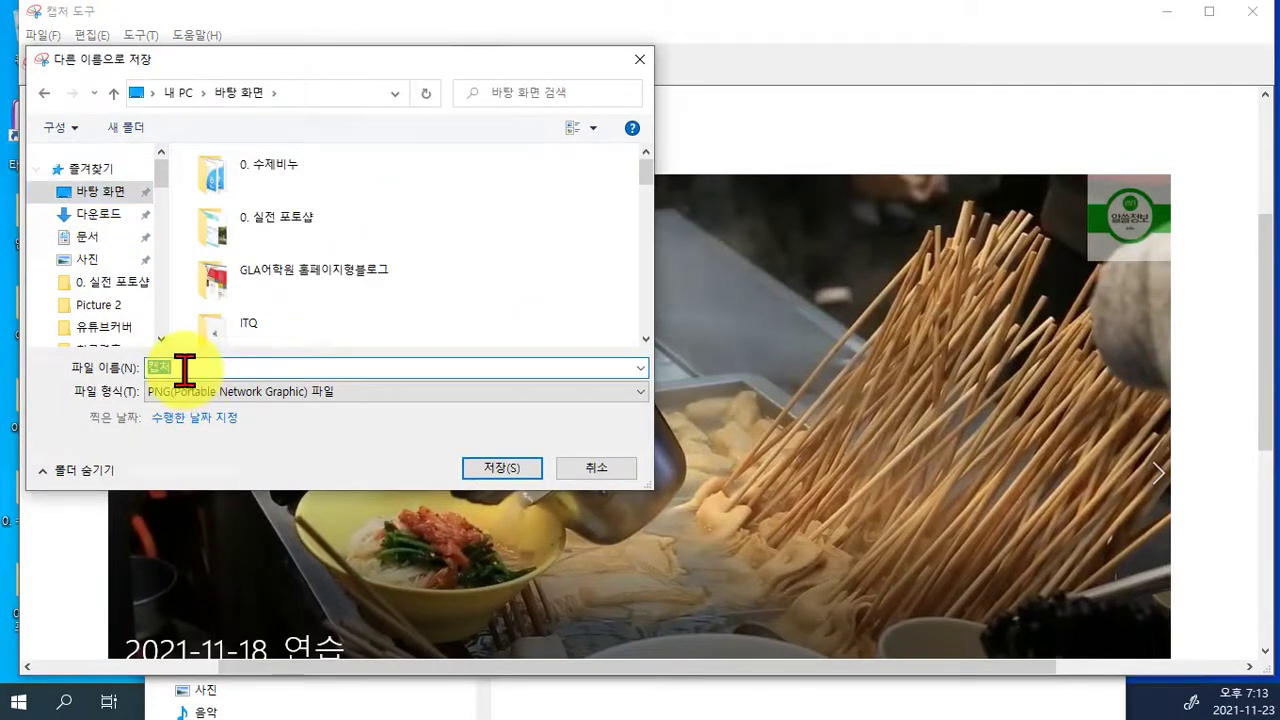
pyautogui.scroll(-10, 457, 263)
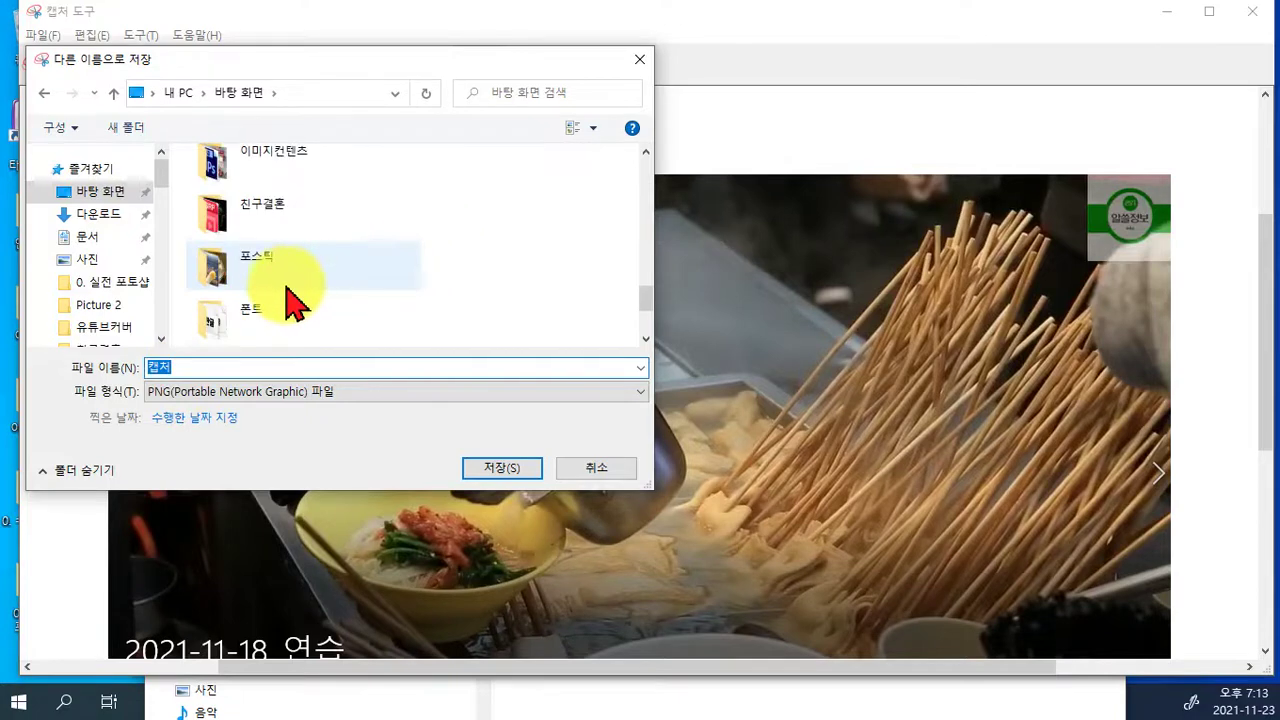
pyautogui.doubleClick(232, 226)
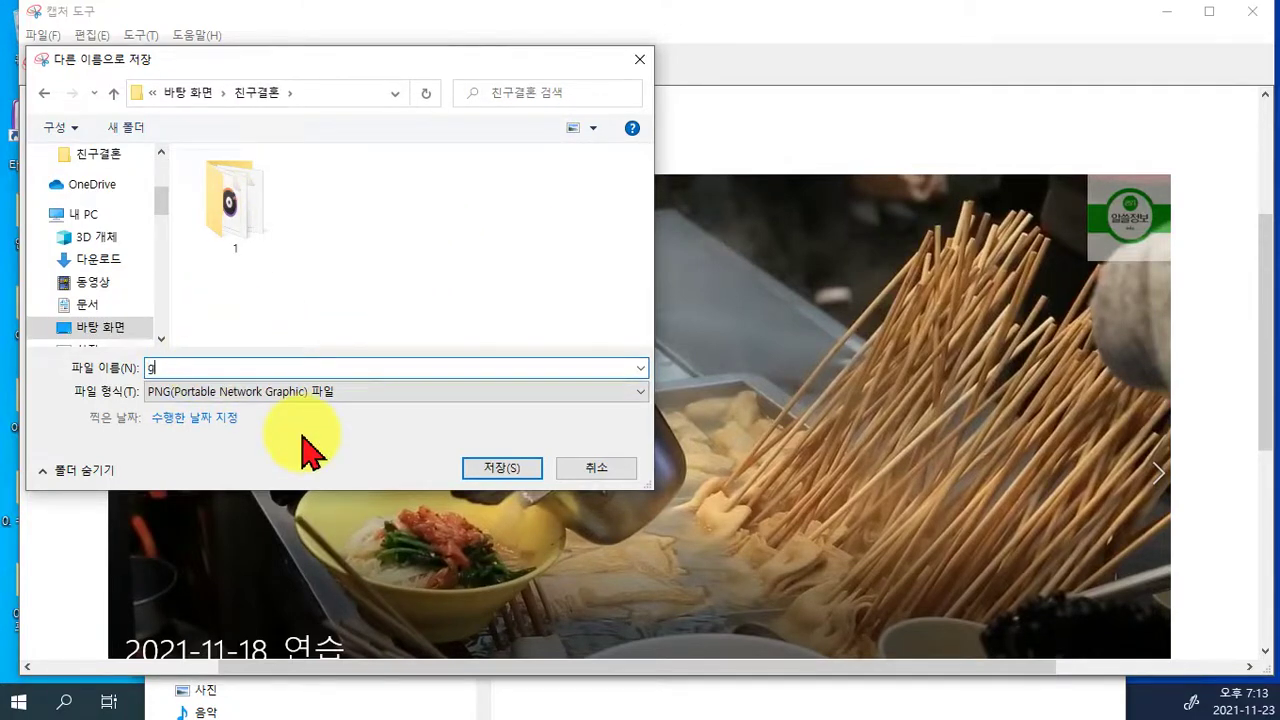
pyautogui.write('을[ㅔㅇ')
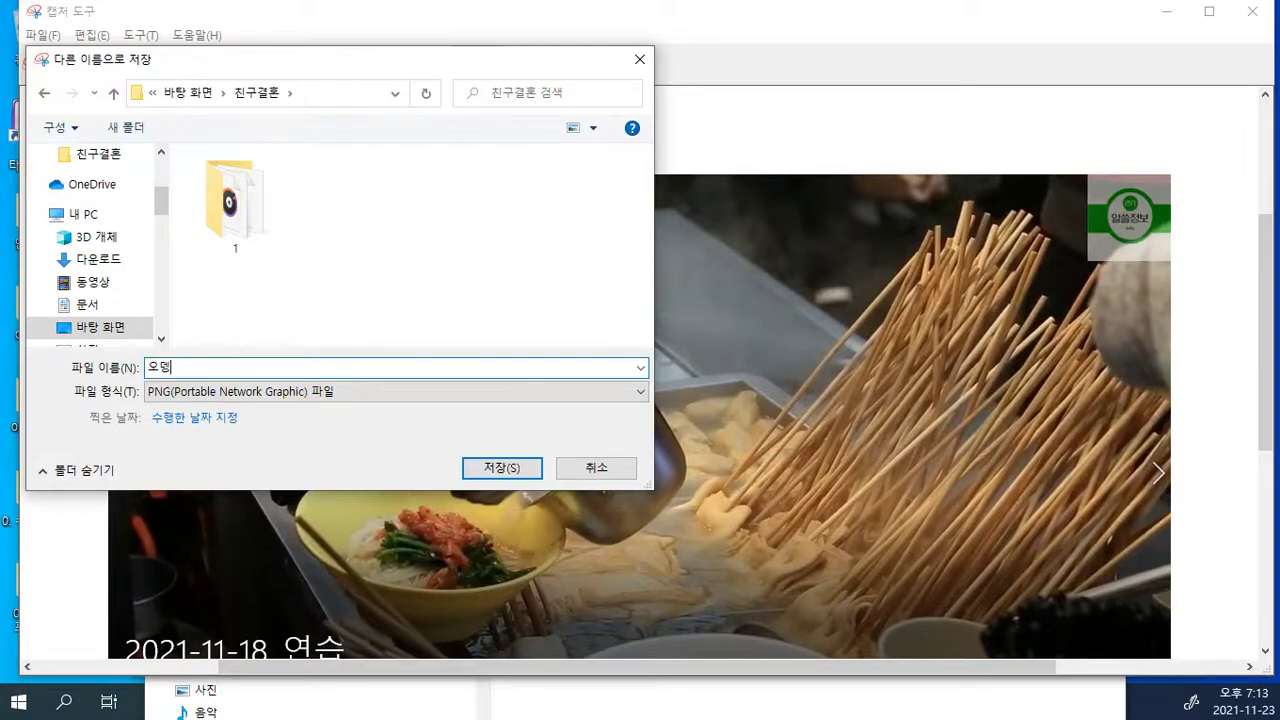
pyautogui.press('Return')
# Close the capture tool, the video player and the 도매매 Chrome window.
pyautogui.click(1247, 16)
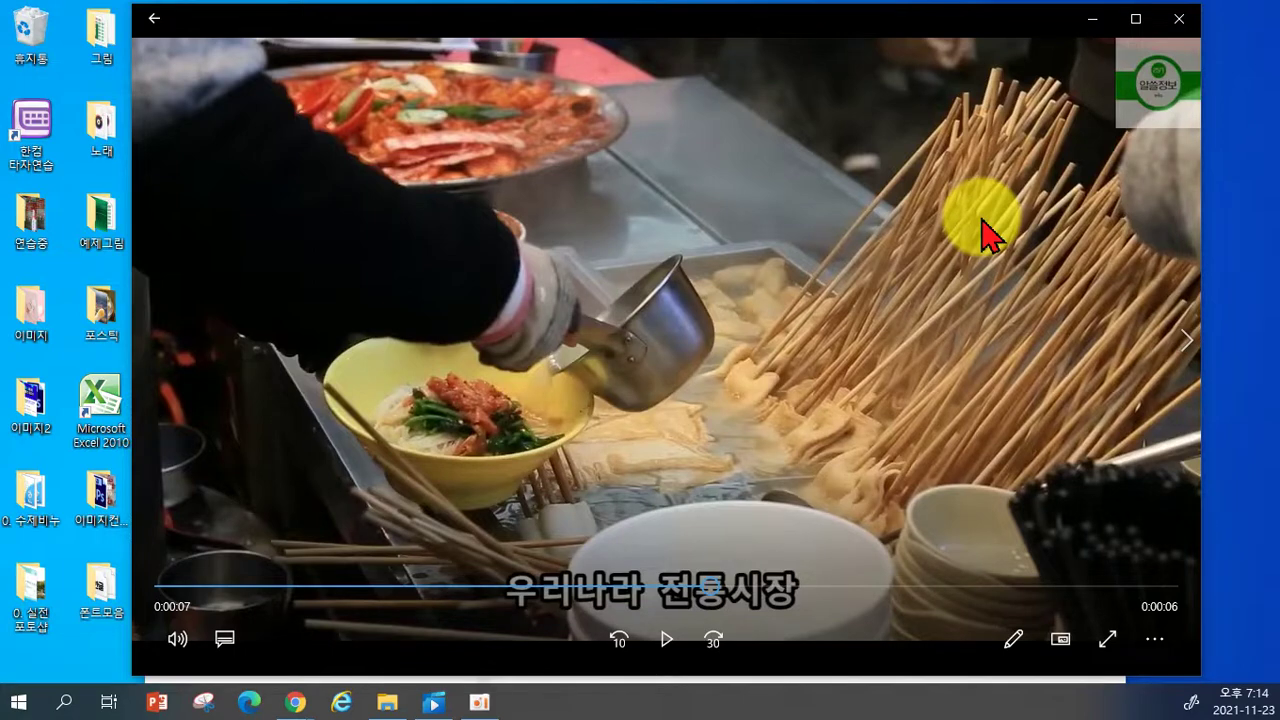
pyautogui.click(1178, 19)
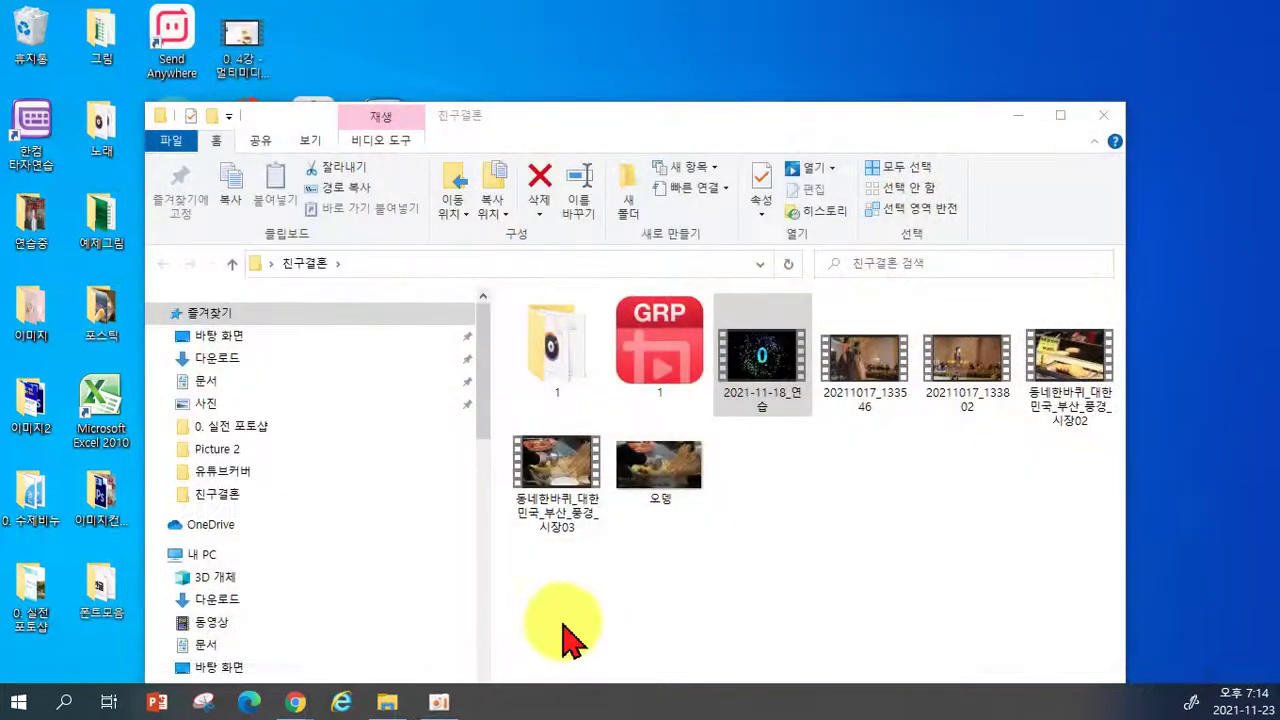
pyautogui.moveTo(303, 695)
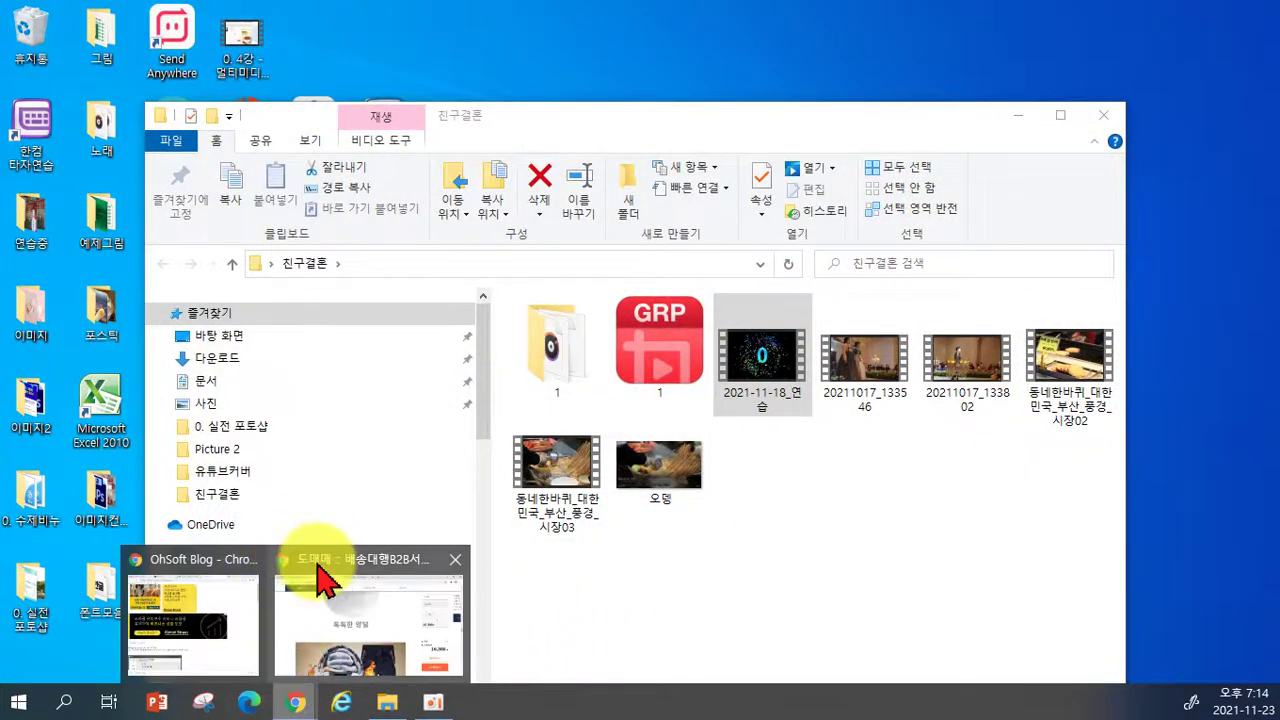
pyautogui.click(452, 557)
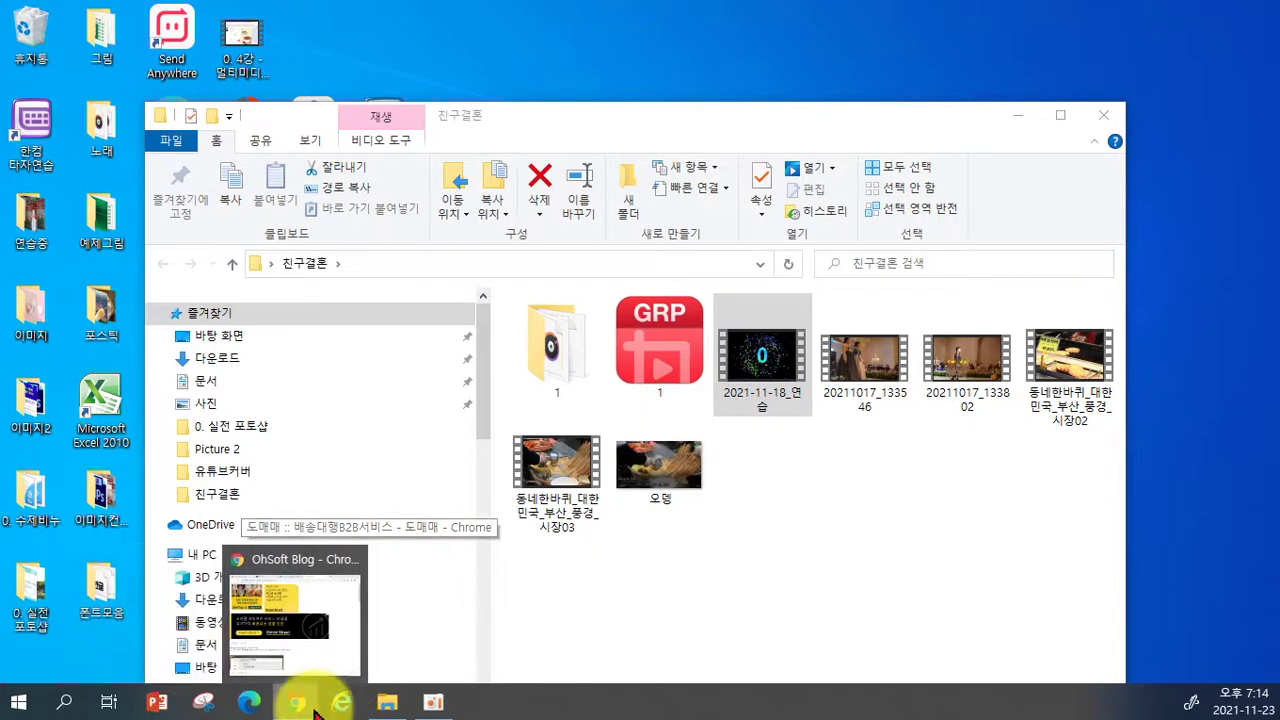
# Open a new Chrome window and search Google for 곰플레이어.
pyautogui.rightClick(315, 712)
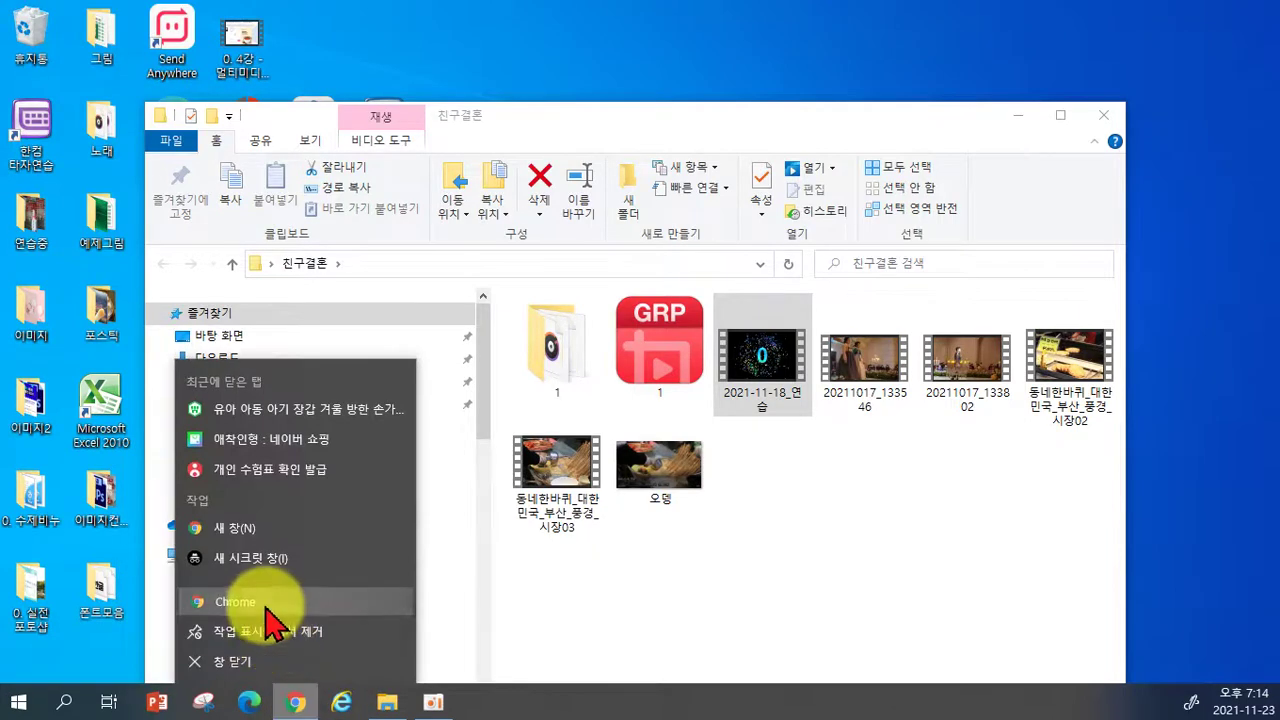
pyautogui.click(271, 607)
pyautogui.doubleClick(823, 112)
pyautogui.write('ㅋ')
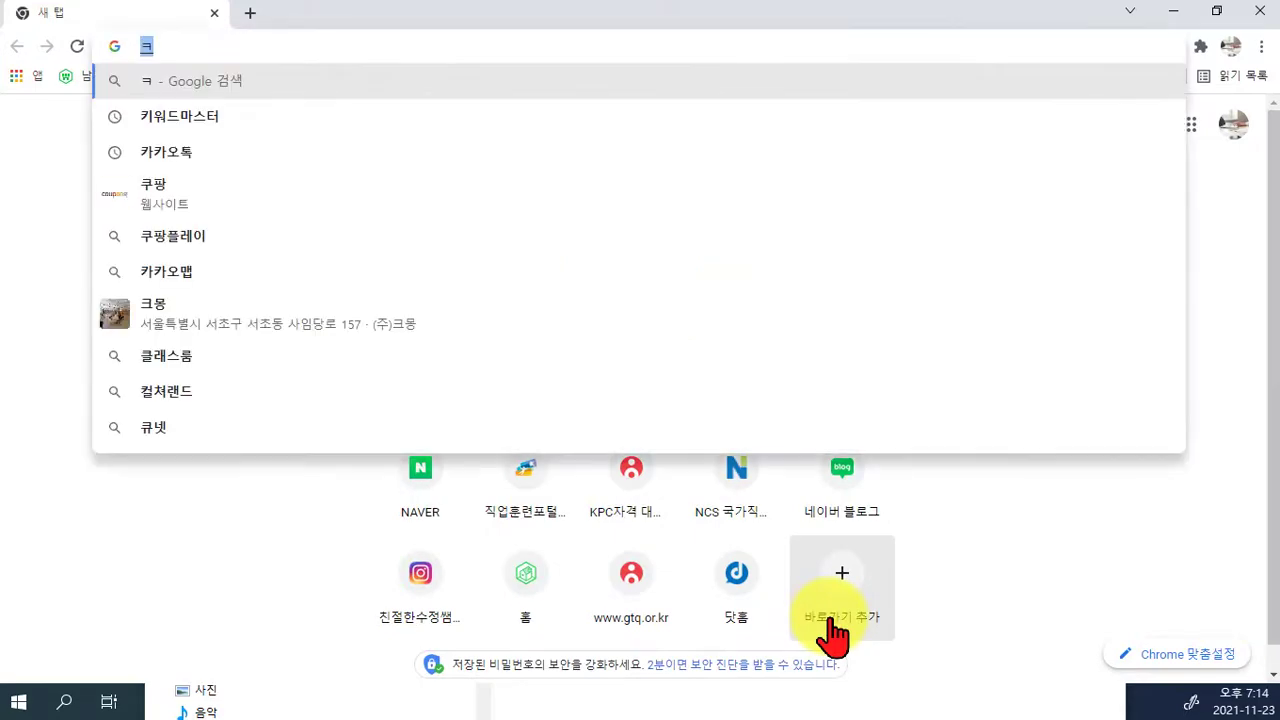
pyautogui.press('BackSpace')
pyautogui.write('r')
pyautogui.press('BackSpace')
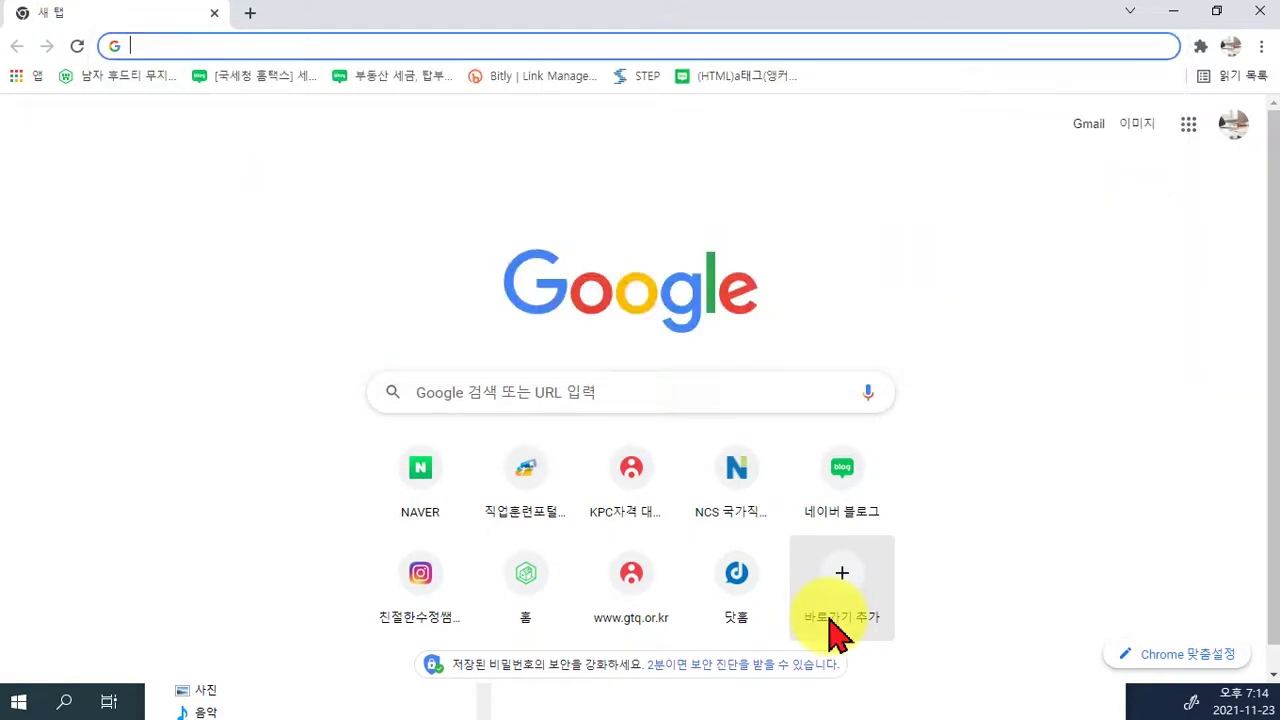
pyautogui.write('골')
pyautogui.press('BackSpace')
pyautogui.write('ㅁ플렘')
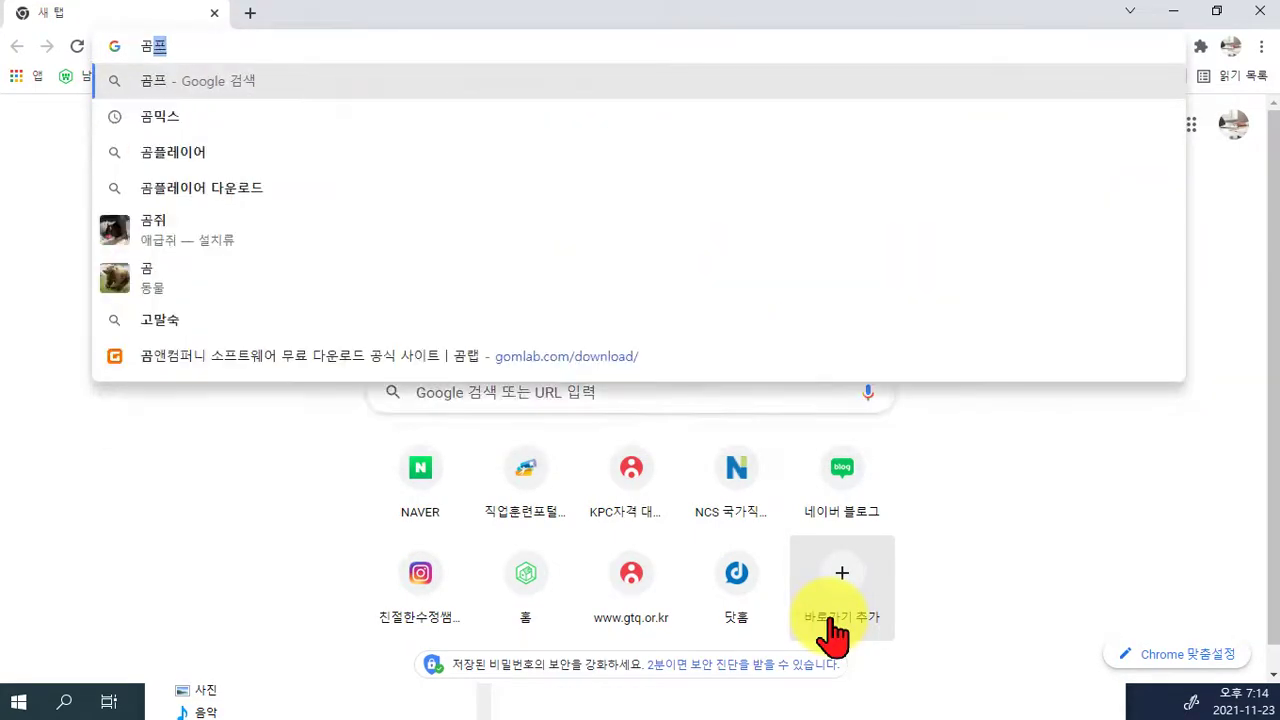
pyautogui.press('Down')
pyautogui.press('Return')
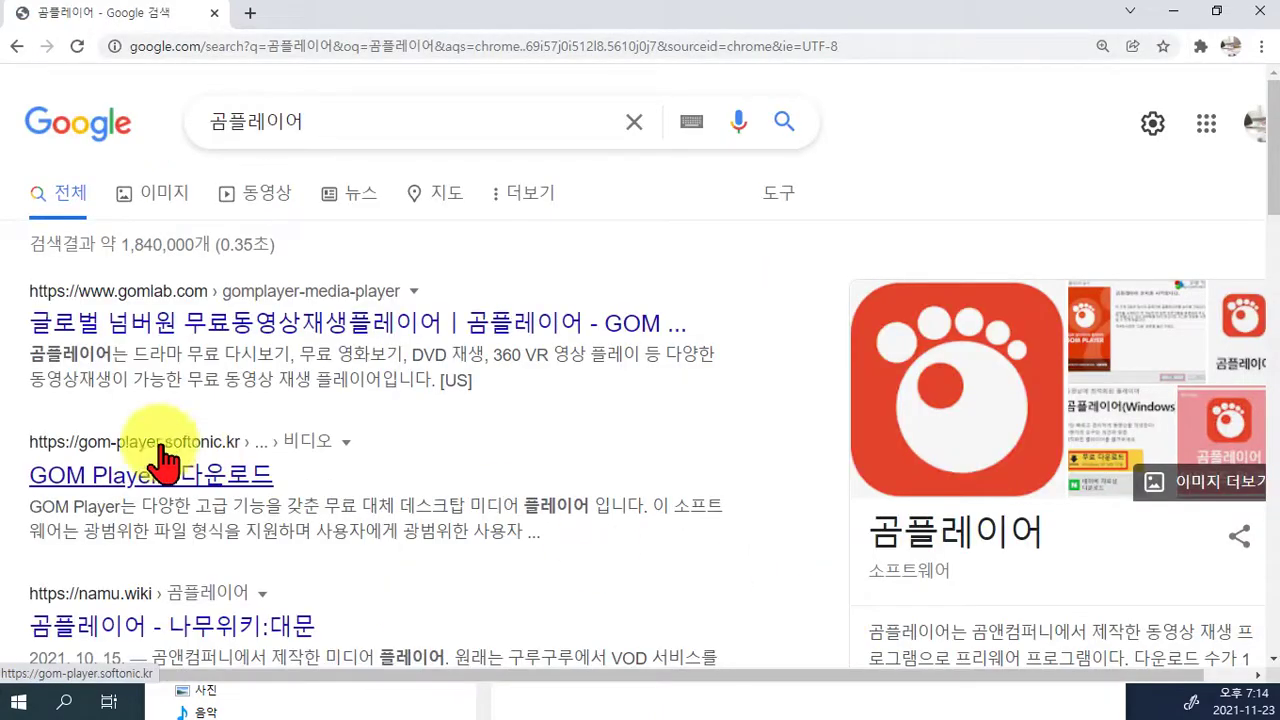
# Open the Softonic GOM Player page and request the free Windows download, declining the Avast Free Antivirus offer.
pyautogui.click(107, 478)
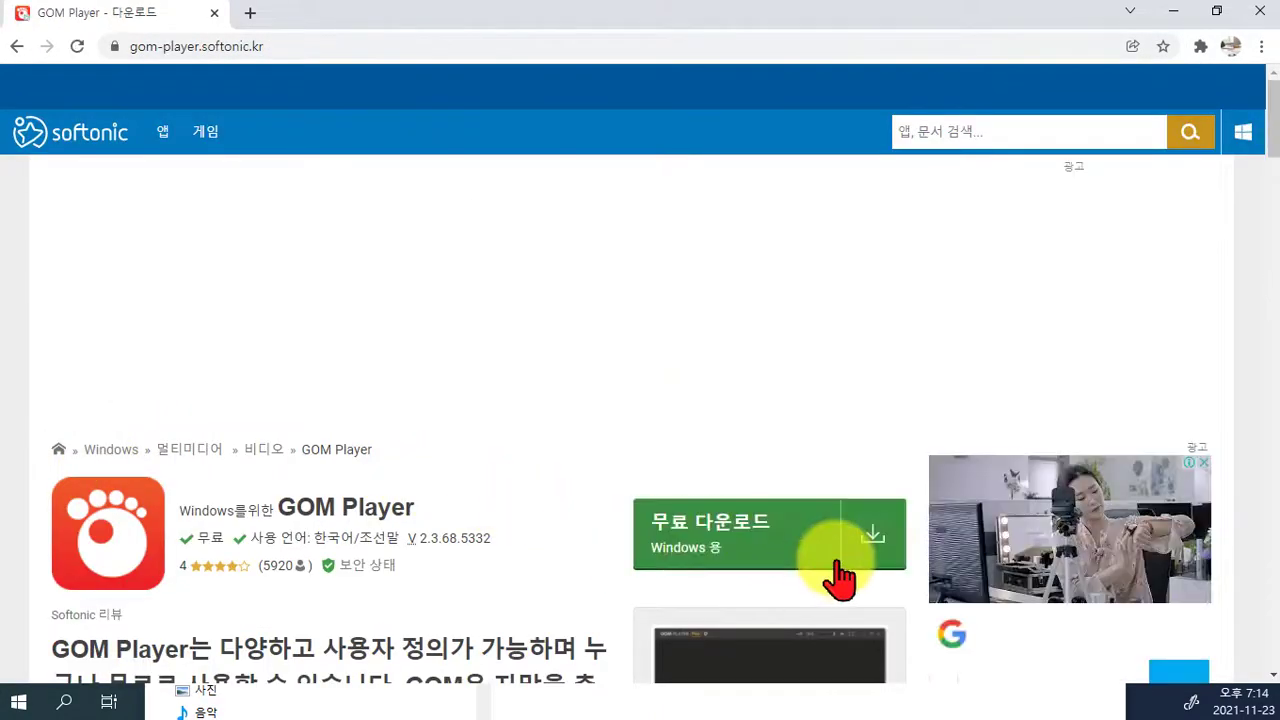
pyautogui.click(740, 550)
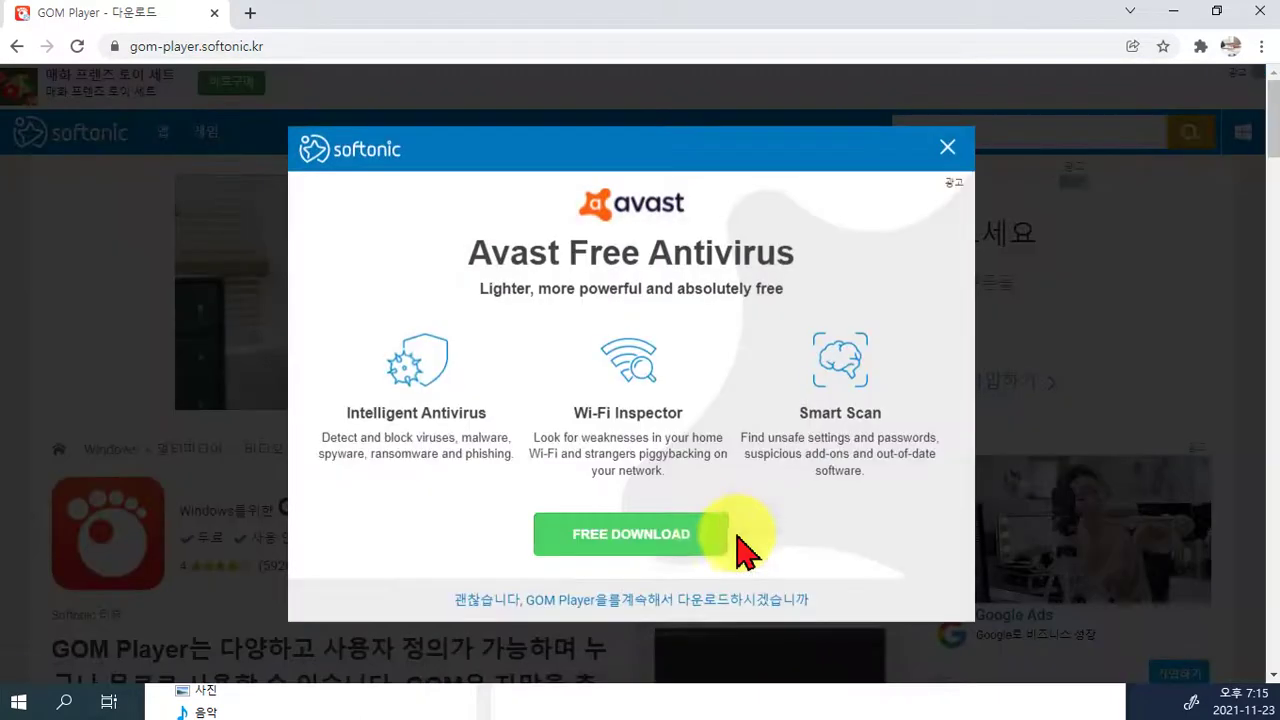
pyautogui.click(676, 602)
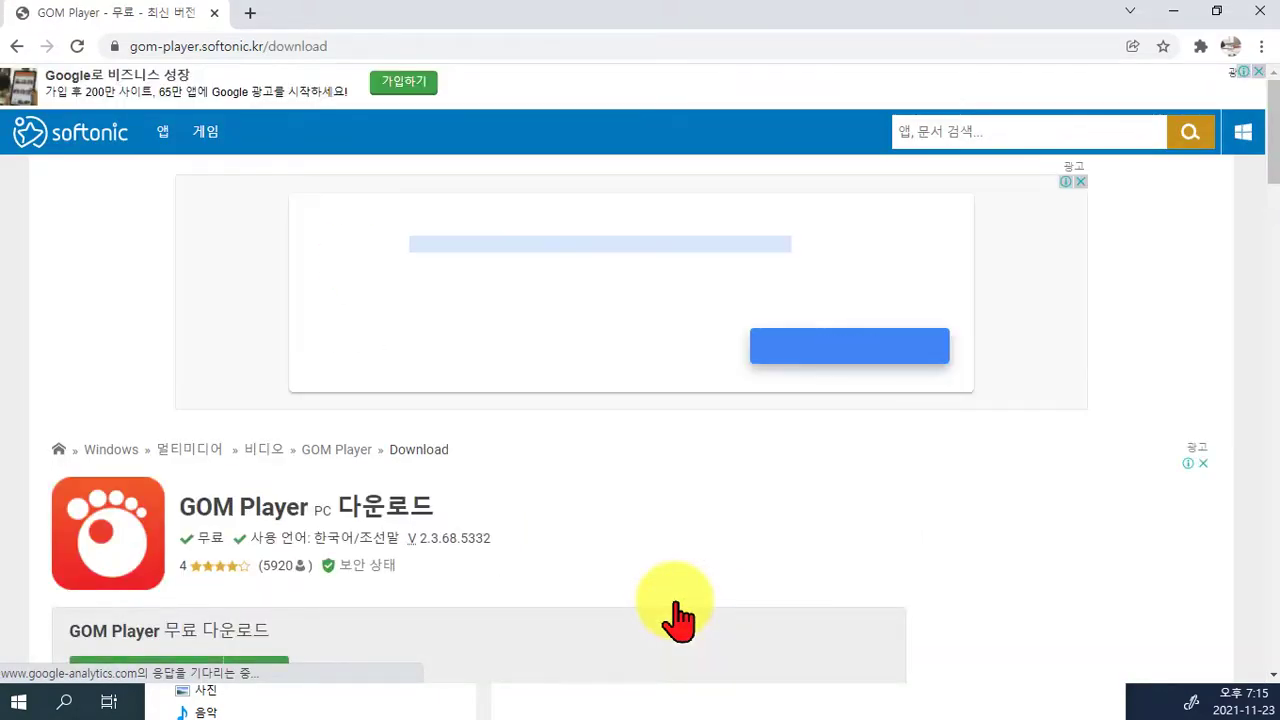
pyautogui.scroll(-2, 672, 580)
pyautogui.click(206, 520)
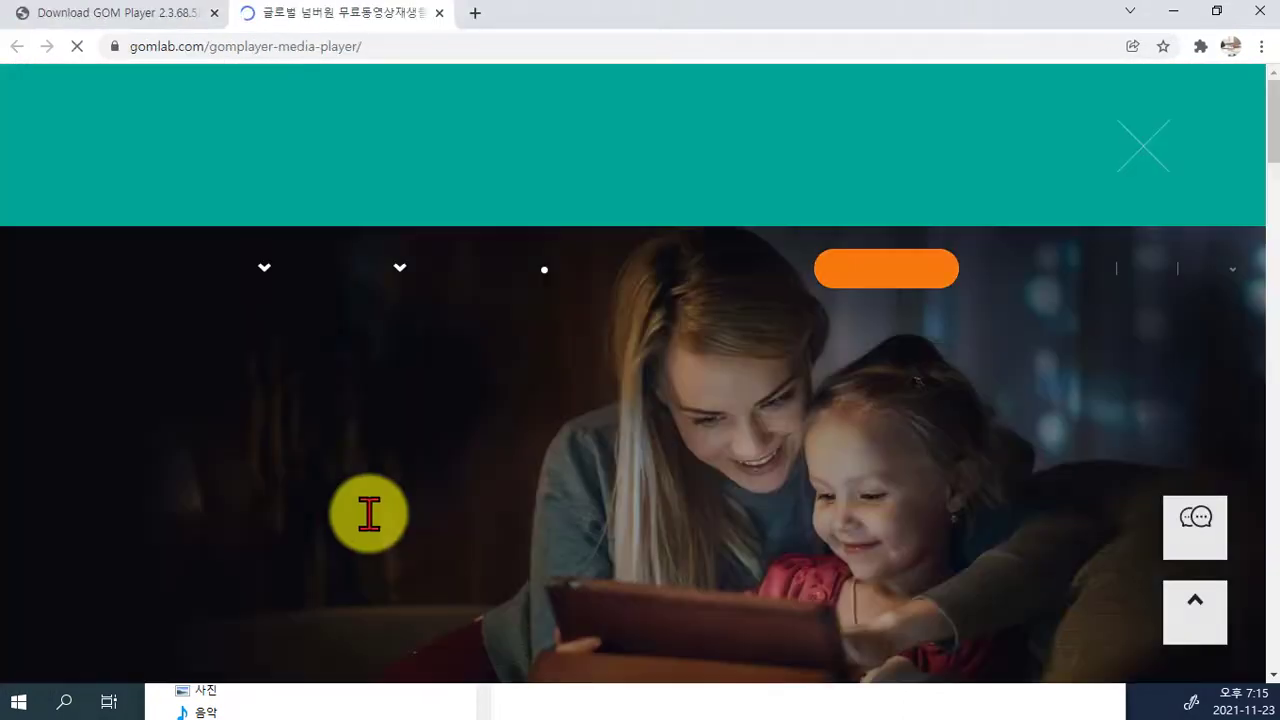
# Go to the download page of the GOM Lab website.
pyautogui.scroll(-2, 815, 445)
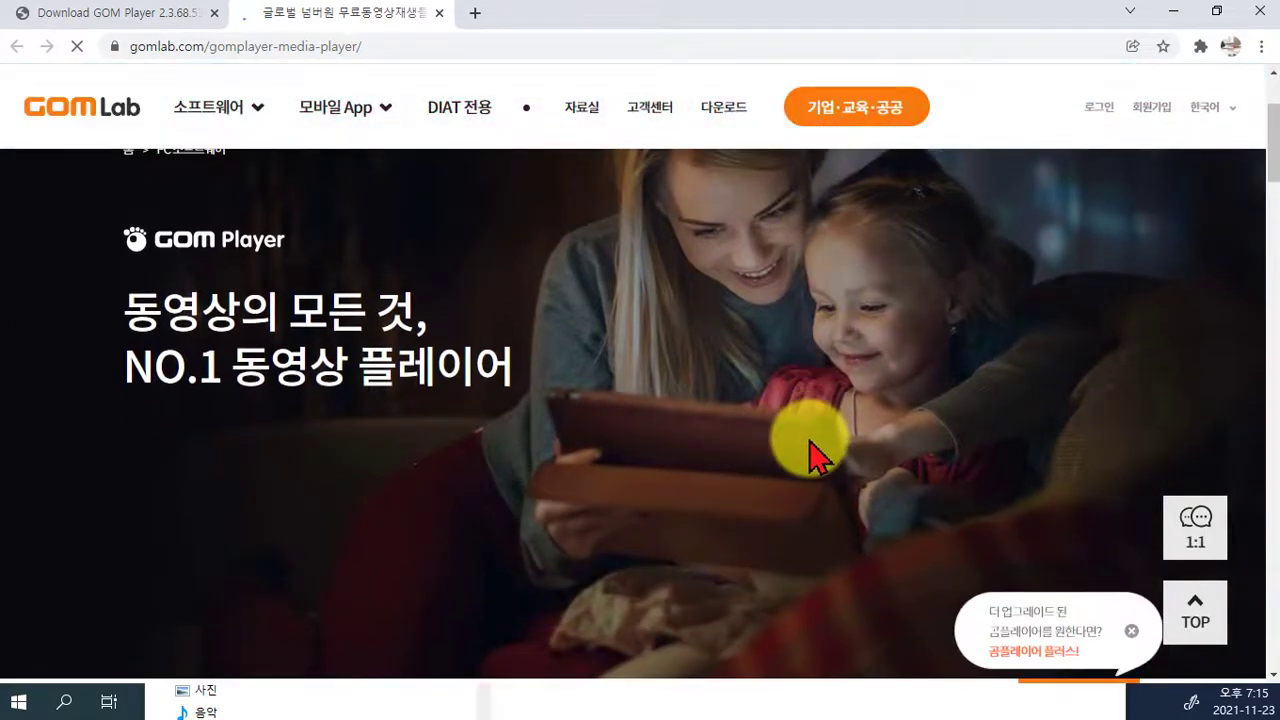
pyautogui.scroll(3, 805, 440)
pyautogui.click(720, 282)
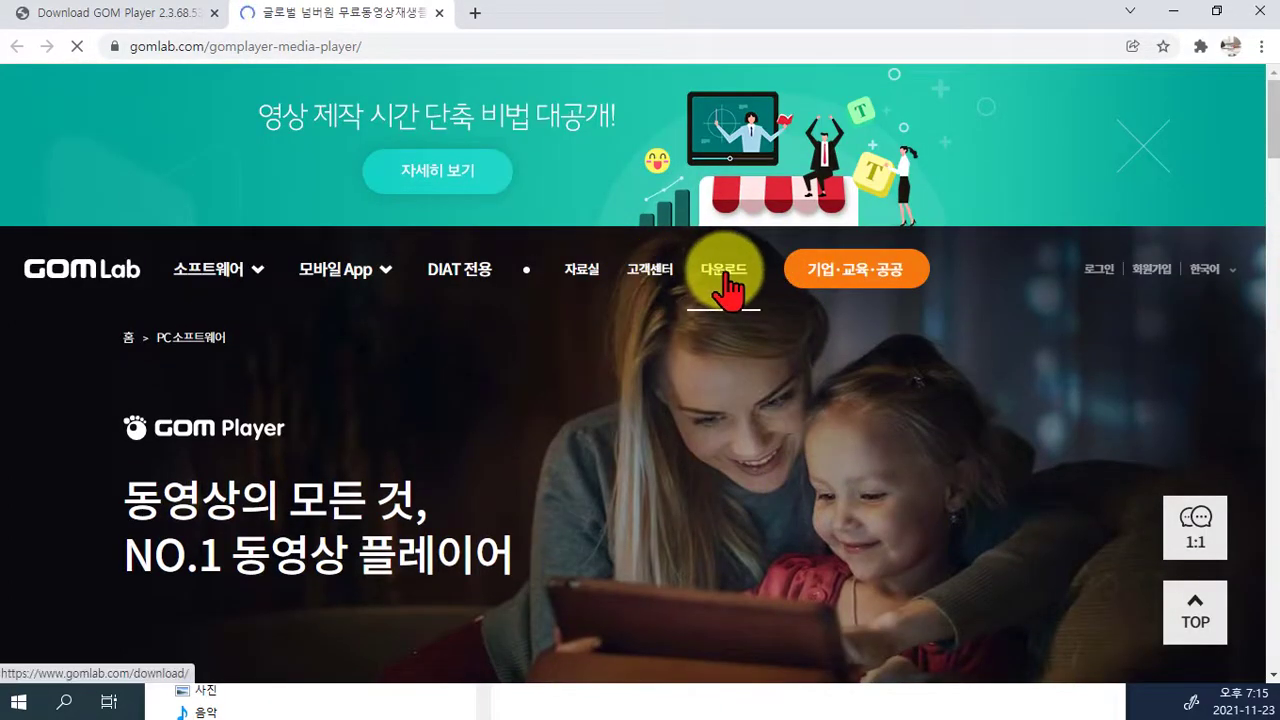
# Download 곰플레이어 for Windows 7 or higher, saving the NEW_GOMPLAYERSETUP installer to the desktop.
pyautogui.scroll(-1, 357, 443)
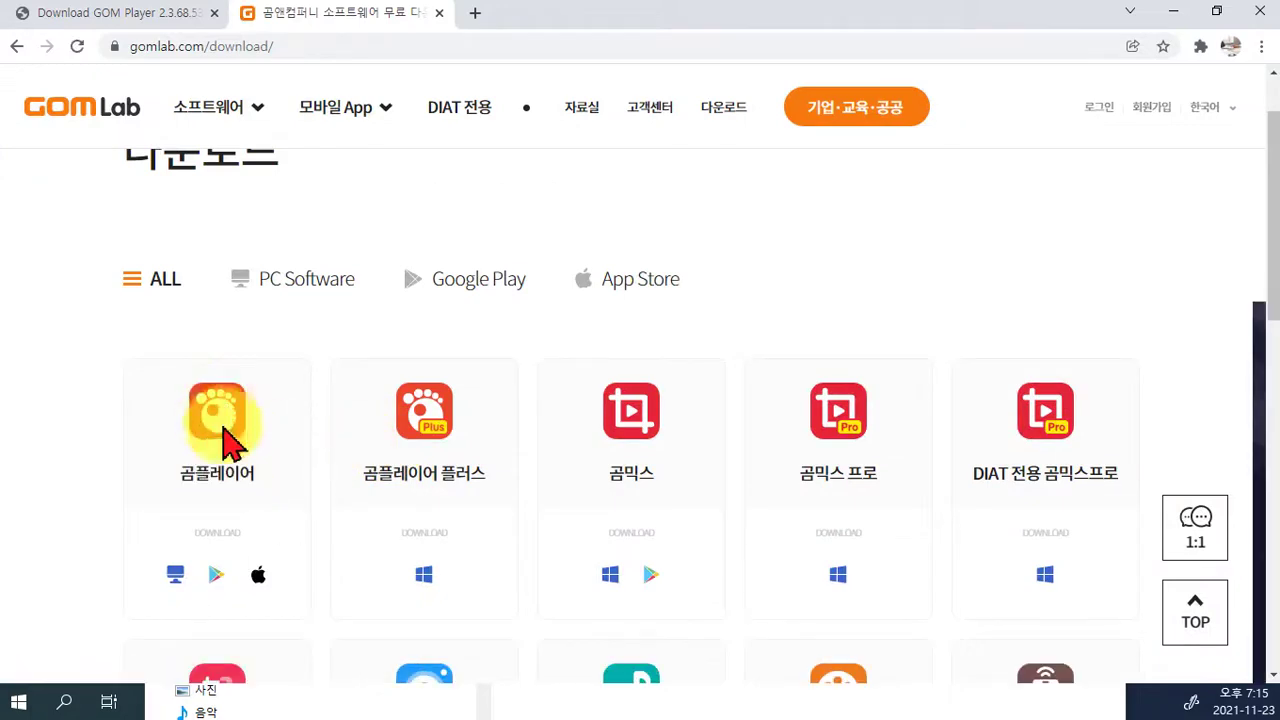
pyautogui.click(176, 580)
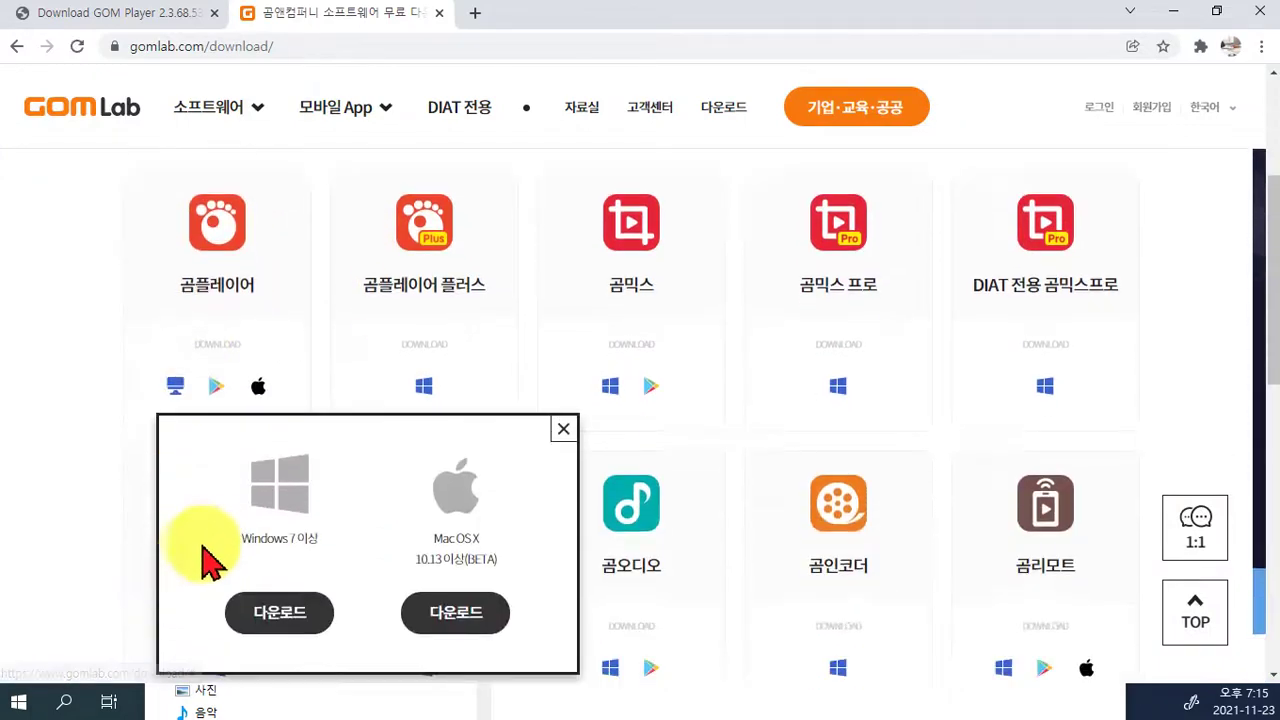
pyautogui.click(277, 623)
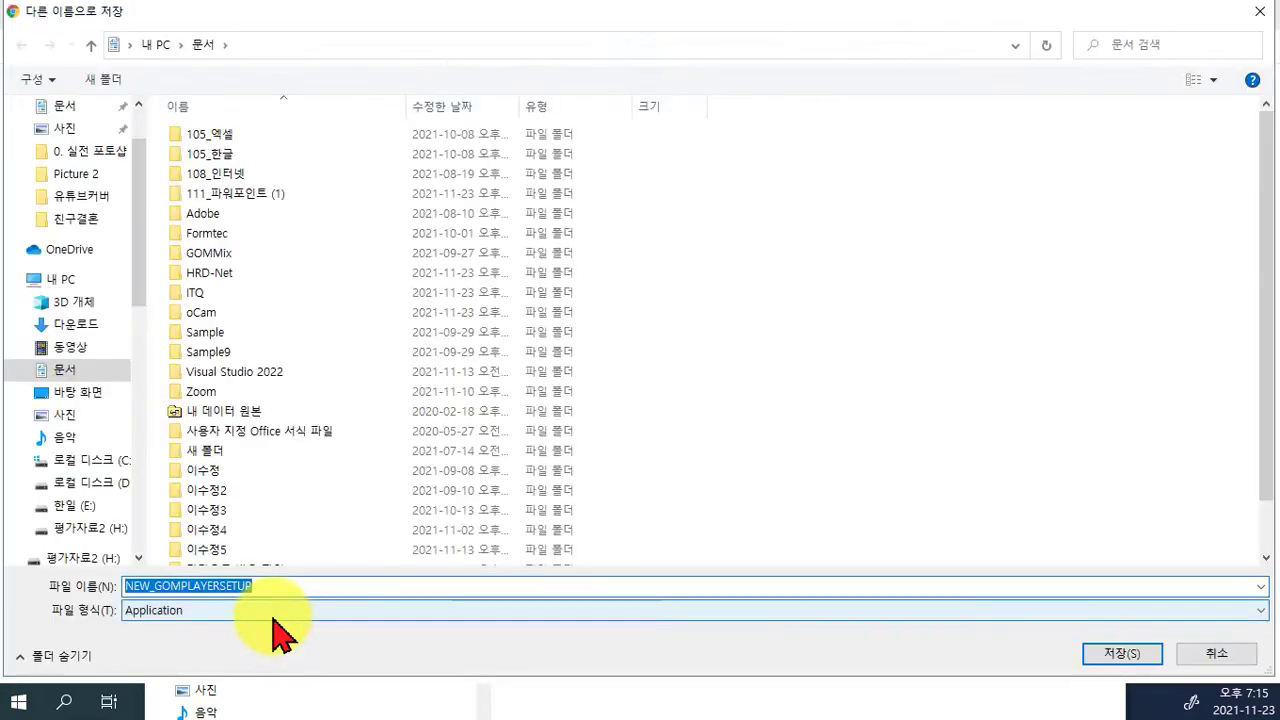
pyautogui.scroll(3, 71, 206)
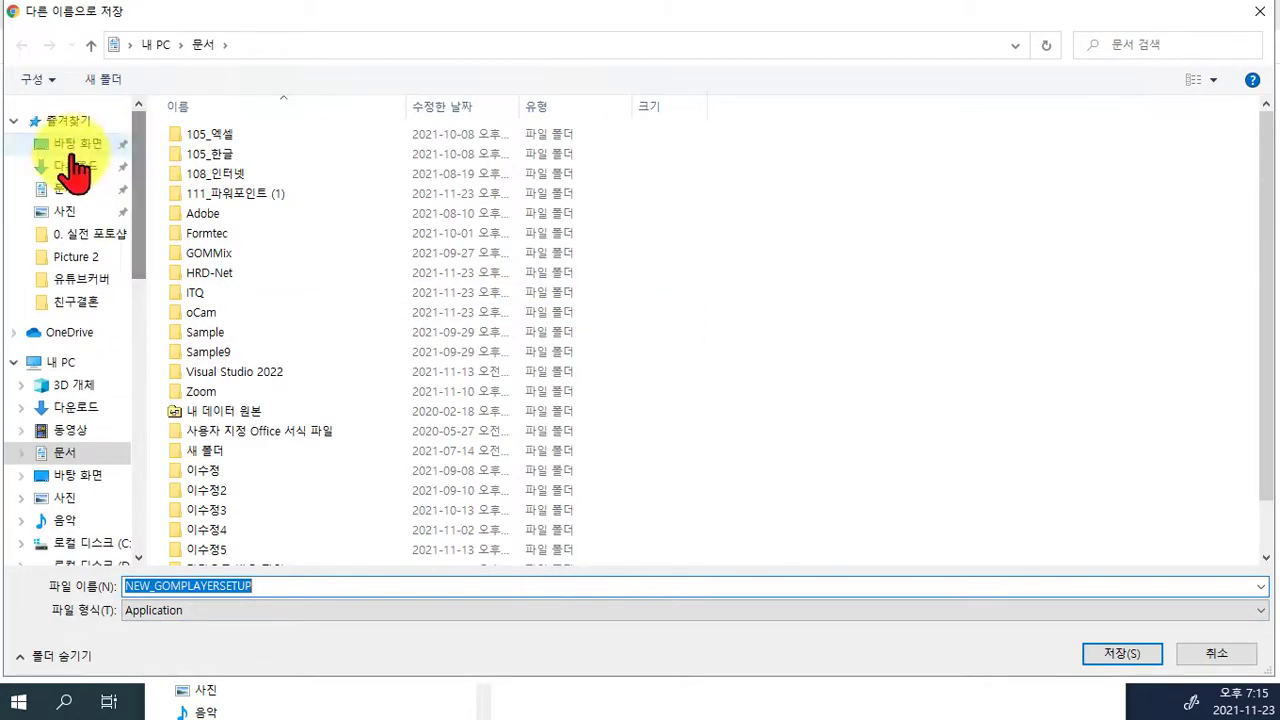
pyautogui.click(77, 143)
pyautogui.click(1122, 656)
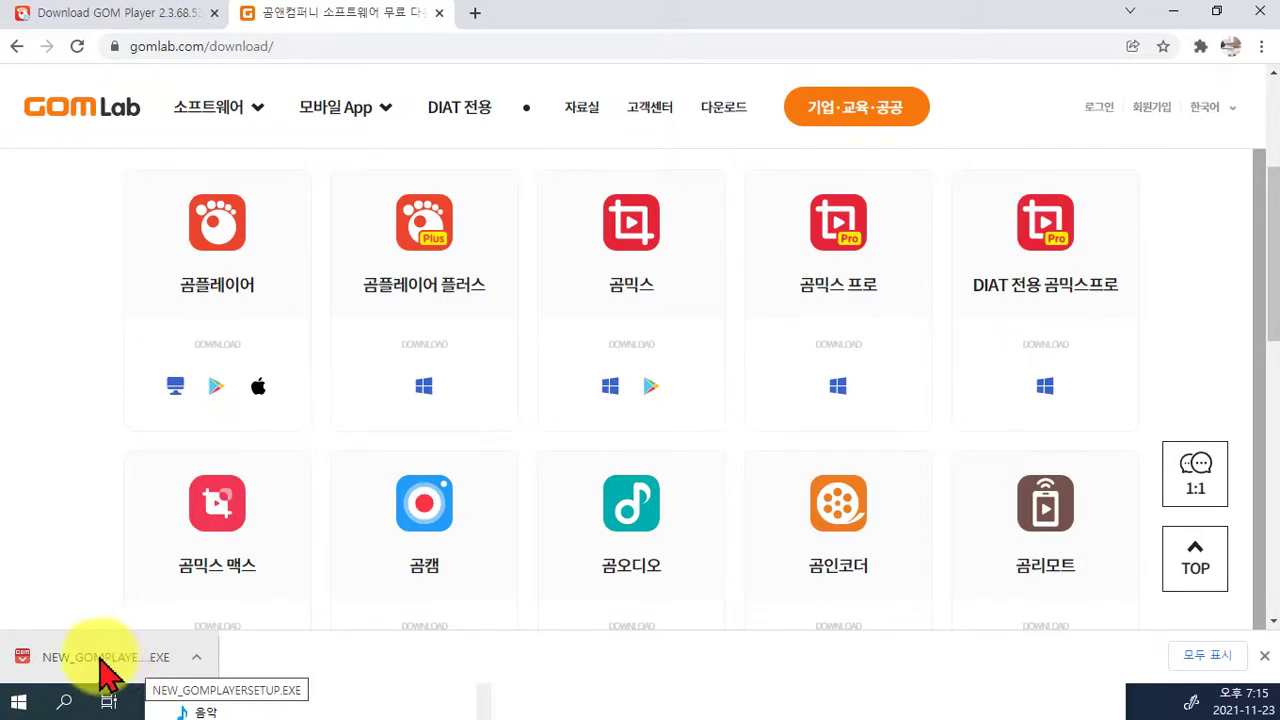
# Run the downloaded NEW_GOMPLAYERSETUP installer and accept the 곰플레이어 licence agreement.
pyautogui.click(101, 661)
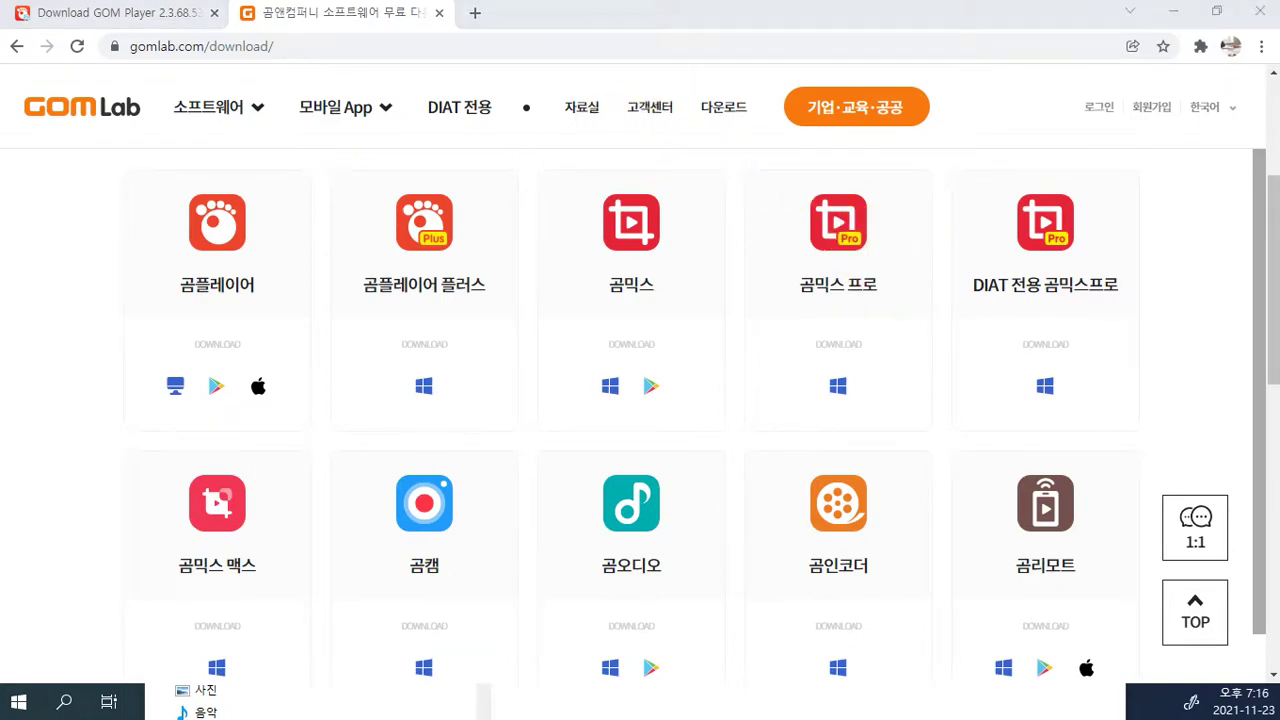
pyautogui.click(685, 495)
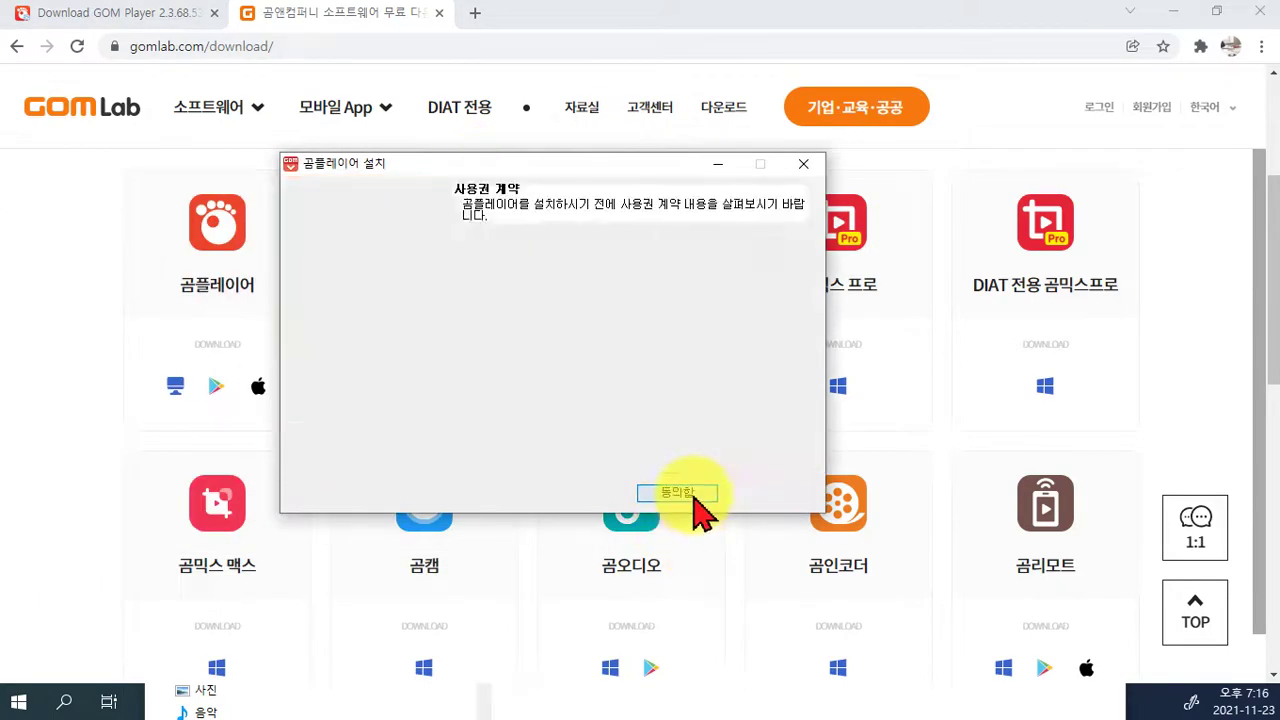
pyautogui.click(694, 498)
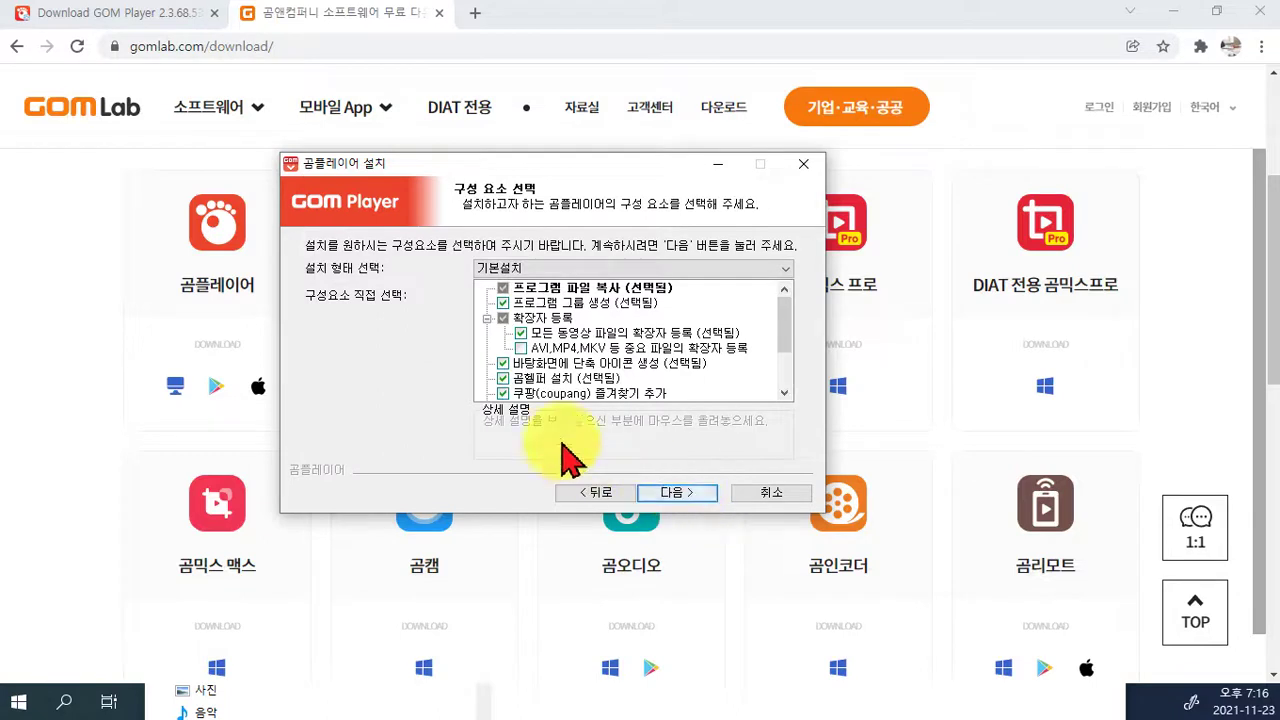
# Exclude the coupang favourite, RELATEDPOP, Kids-Lock and zum start page components from the 곰플레이어 installation.
pyautogui.click(503, 392)
pyautogui.click(503, 392)
pyautogui.click(503, 375)
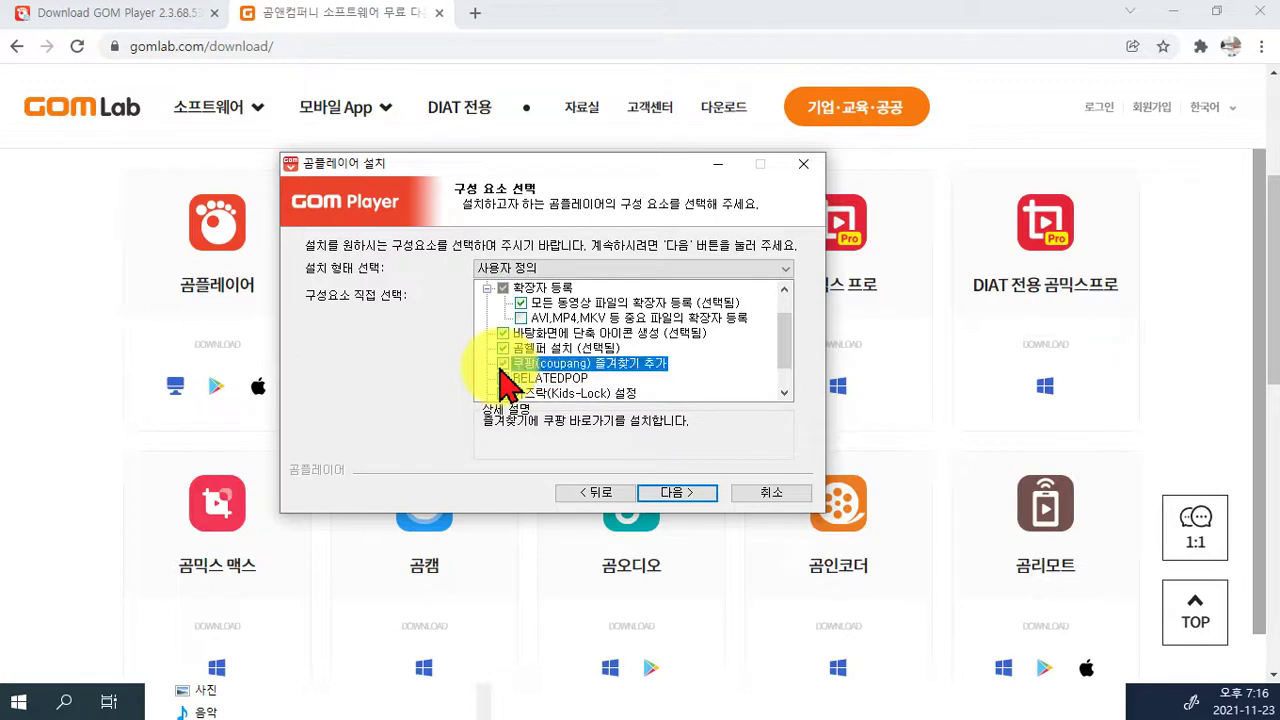
pyautogui.click(503, 376)
pyautogui.click(503, 378)
pyautogui.click(503, 379)
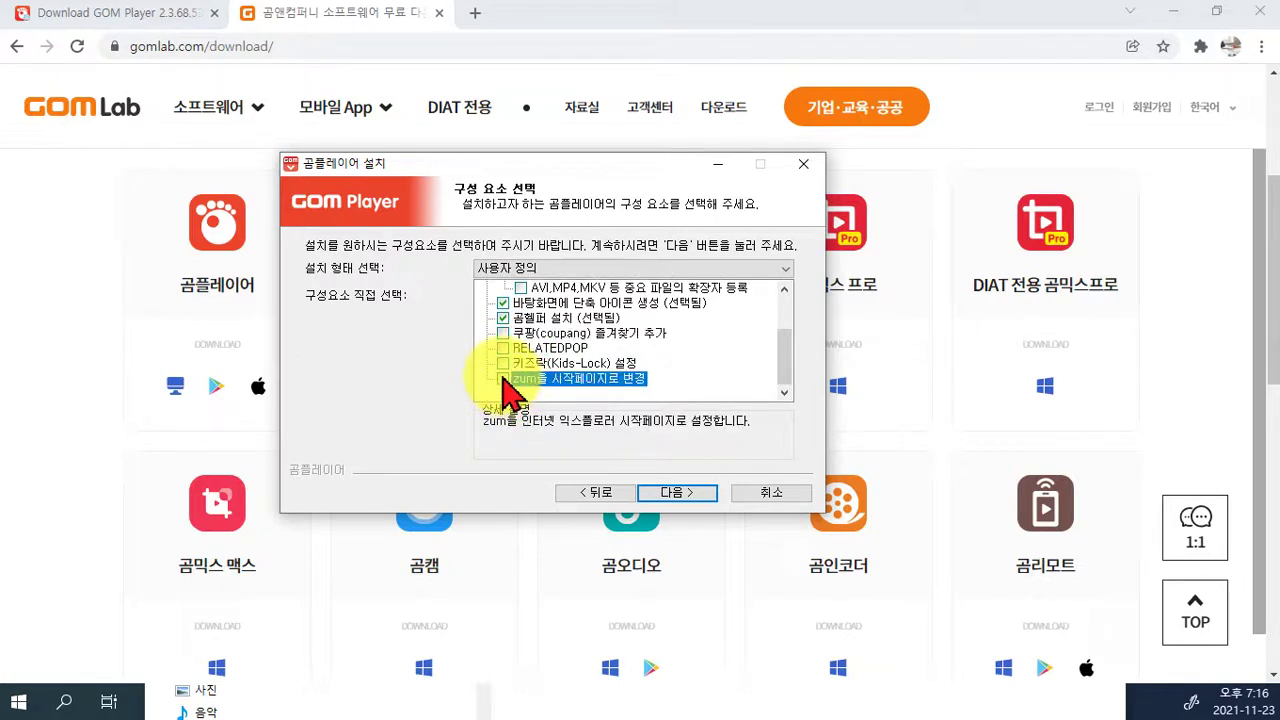
# Exclude the 곰헬퍼 component from the 곰플레이어 installation.
pyautogui.click(502, 320)
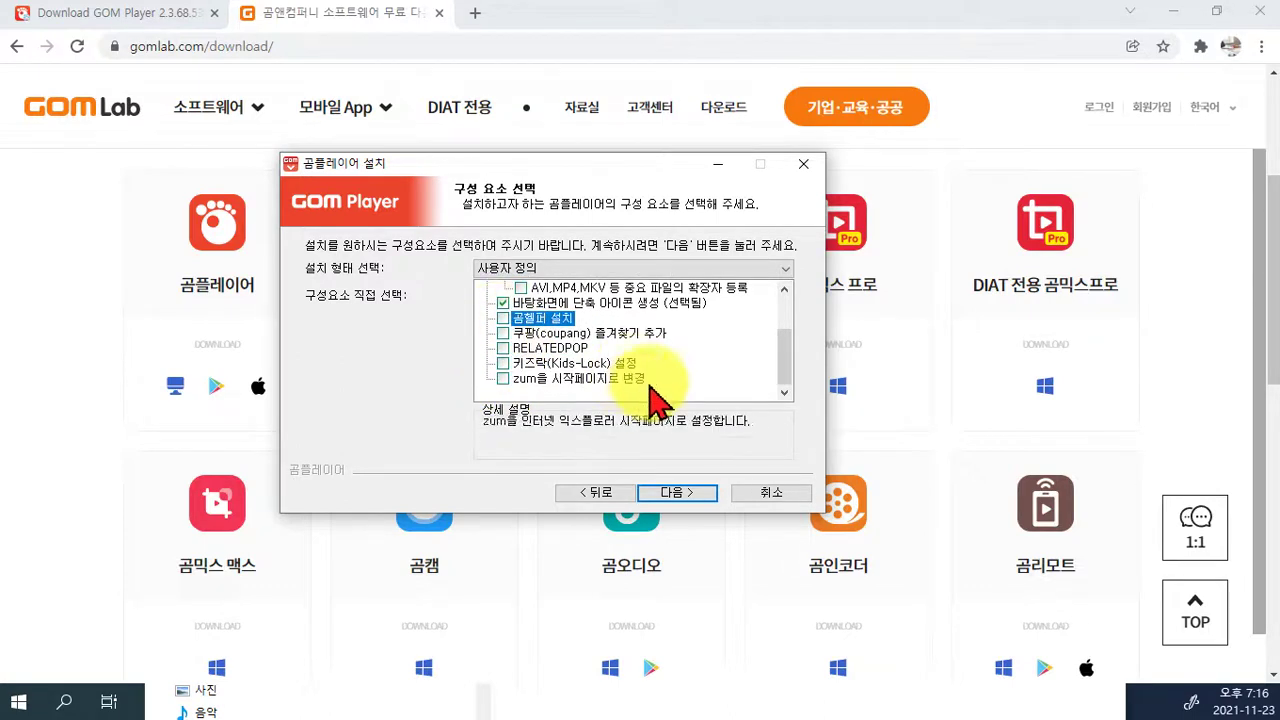
pyautogui.scroll(2, 640, 394)
pyautogui.scroll(-2, 640, 394)
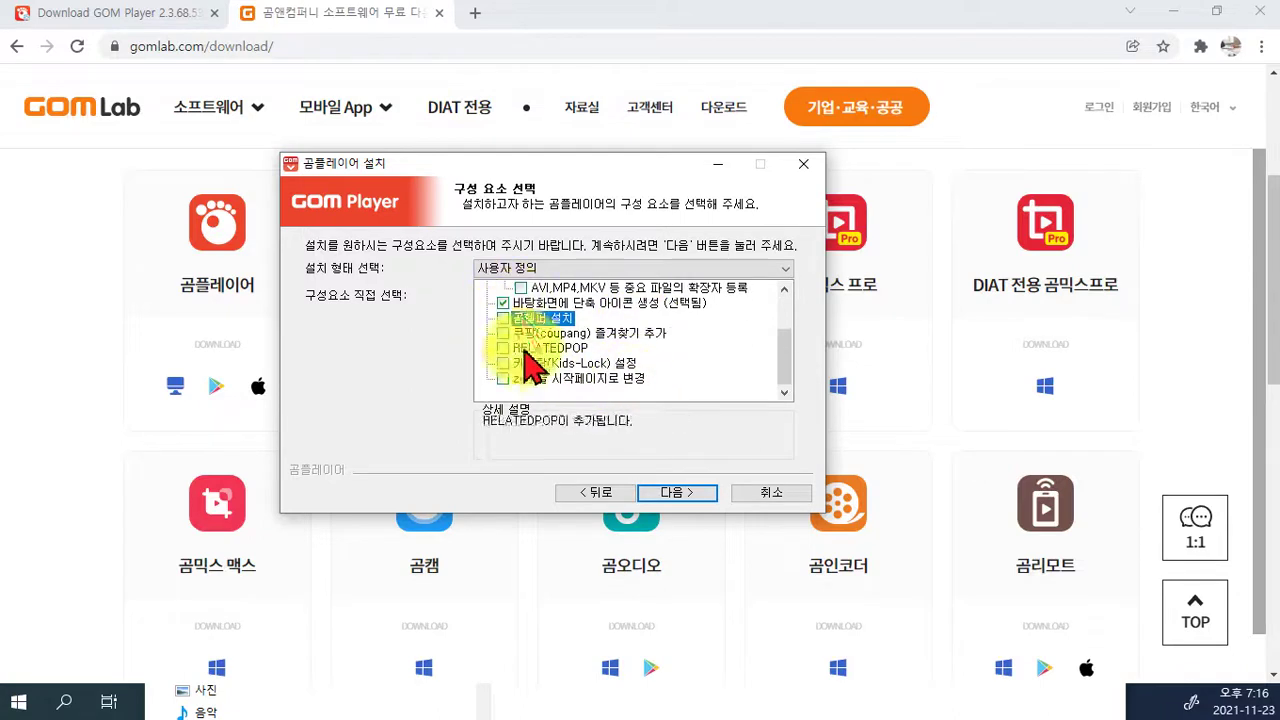
# Choose 기본설치 as the installation type, exclude 곰헬퍼, coupang favourite, RELATEDPOP, Kids-Lock and zum start page again, and continue the setup.
pyautogui.click(532, 268)
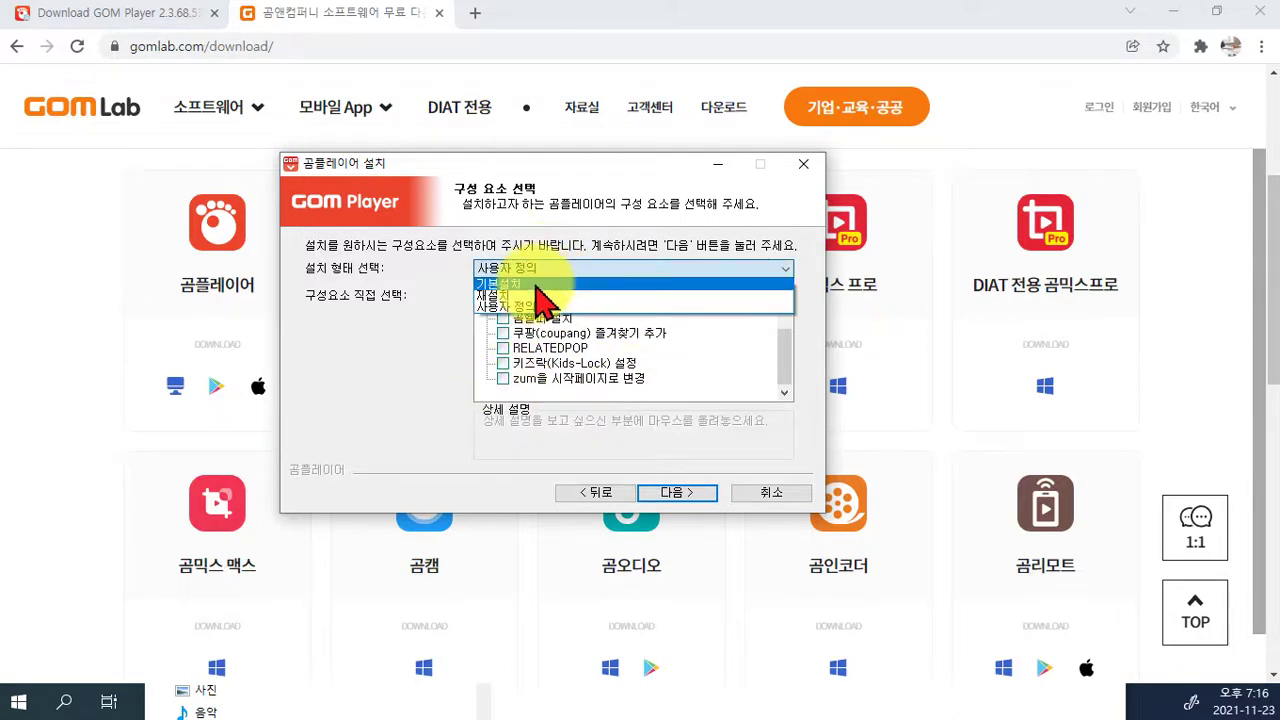
pyautogui.click(537, 285)
pyautogui.click(510, 378)
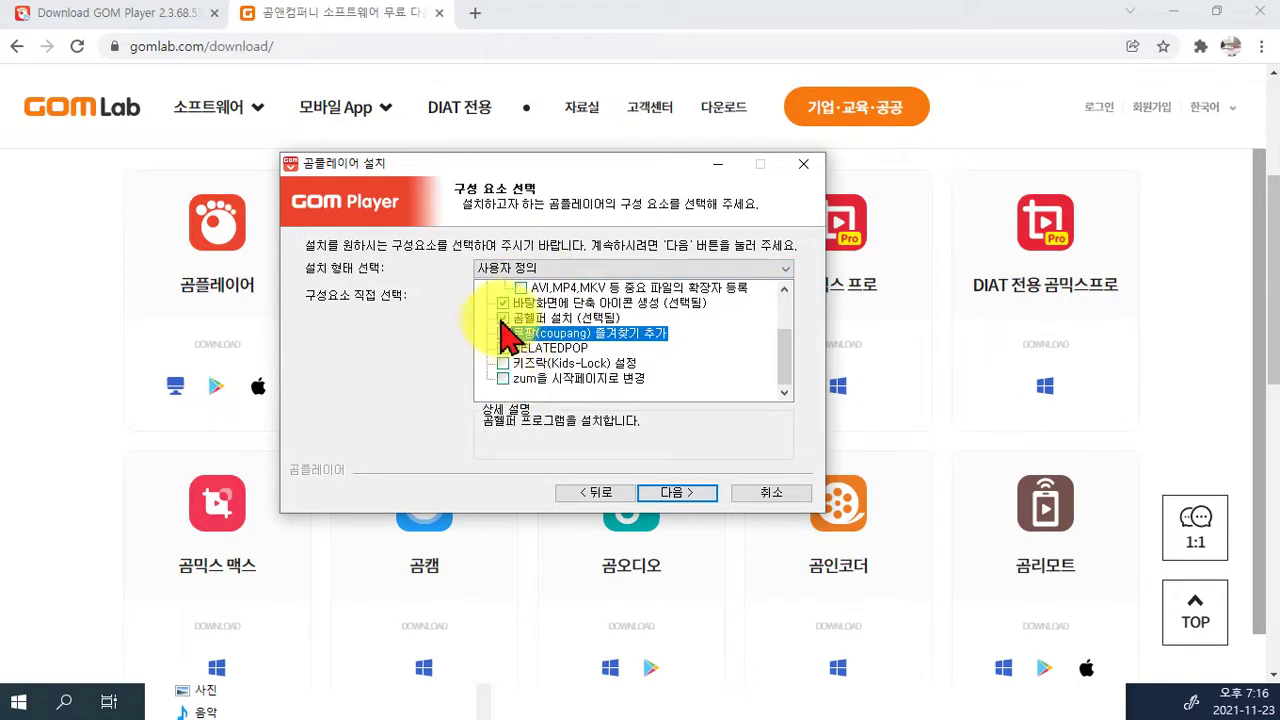
pyautogui.click(503, 318)
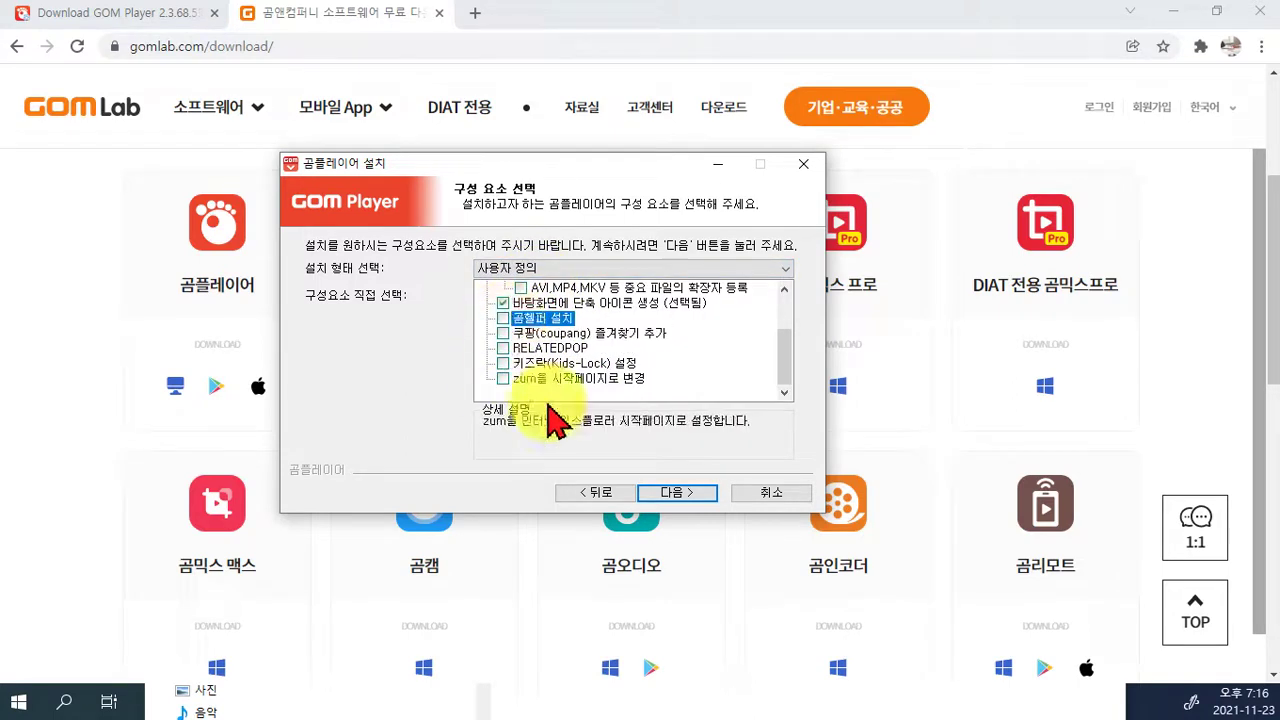
pyautogui.click(676, 505)
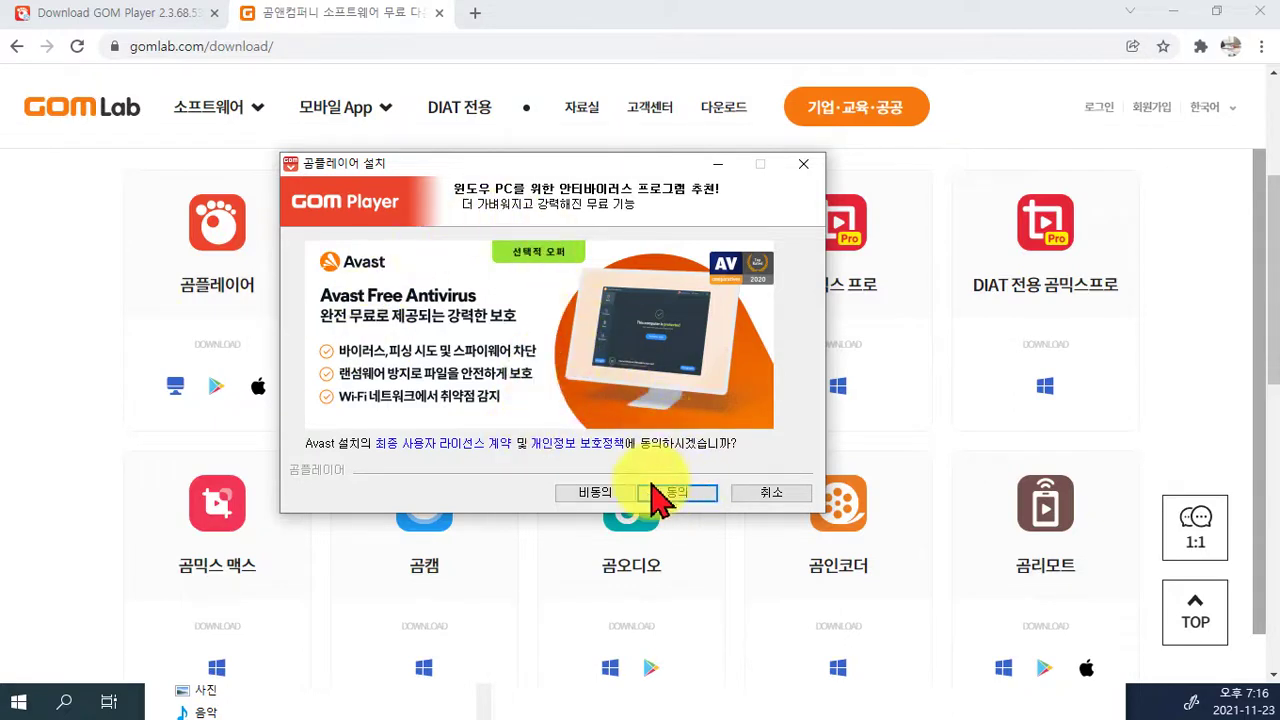
# Decline the optional Avast Free Antivirus, 클립다운 and zum offers in the installer.
pyautogui.click(596, 494)
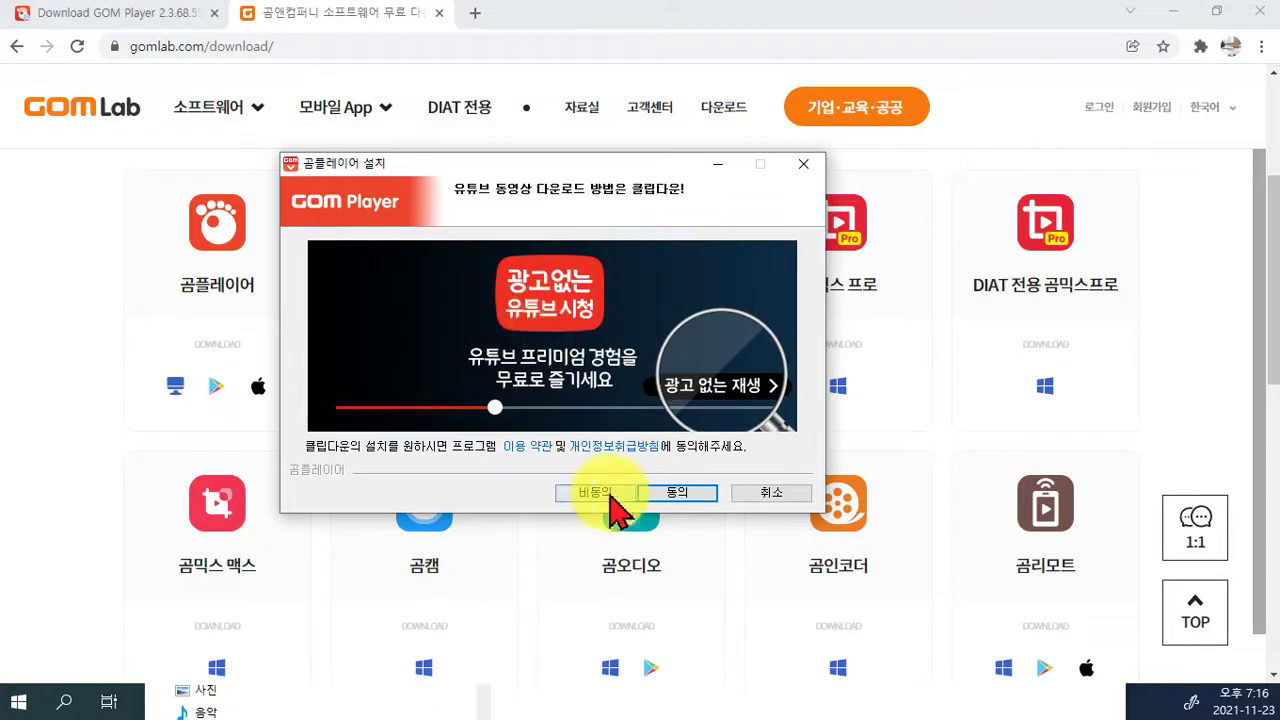
pyautogui.click(595, 494)
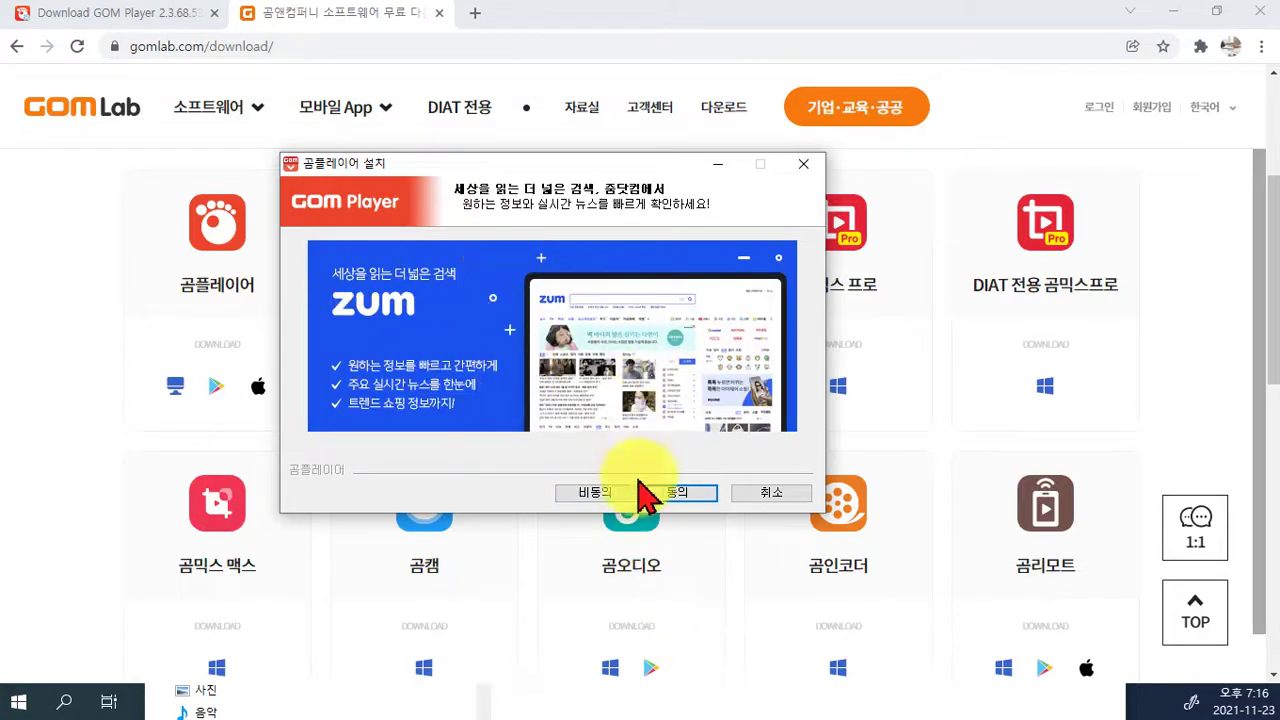
pyautogui.click(606, 493)
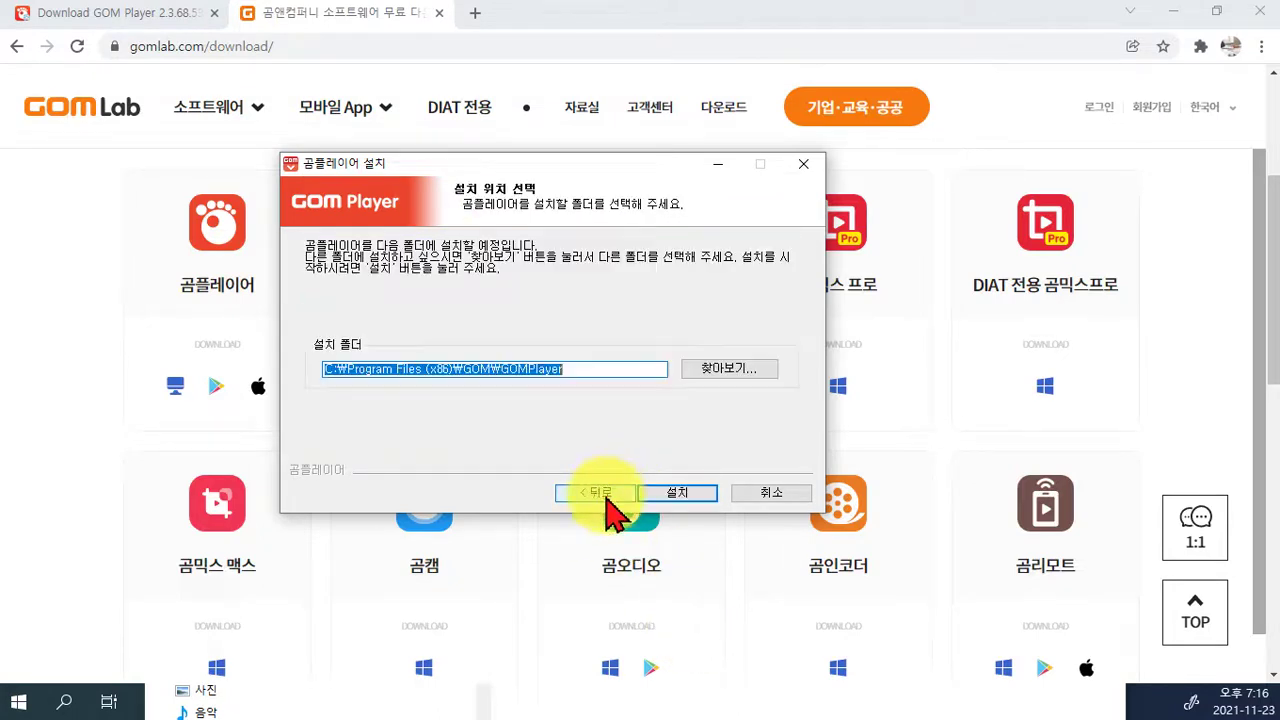
# Install 곰플레이어 in C:\Program Files (x86)\GOM\GOMPlayer, finish the setup and minimize the browser.
pyautogui.click(678, 491)
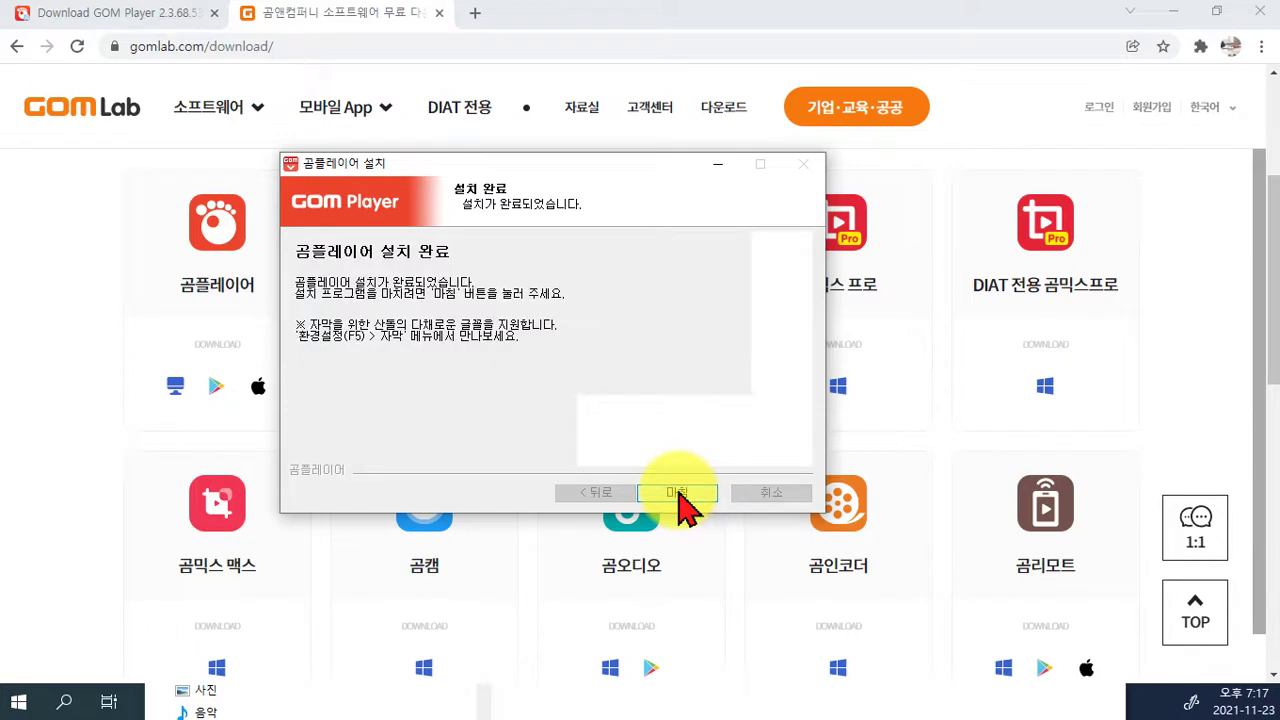
pyautogui.click(678, 492)
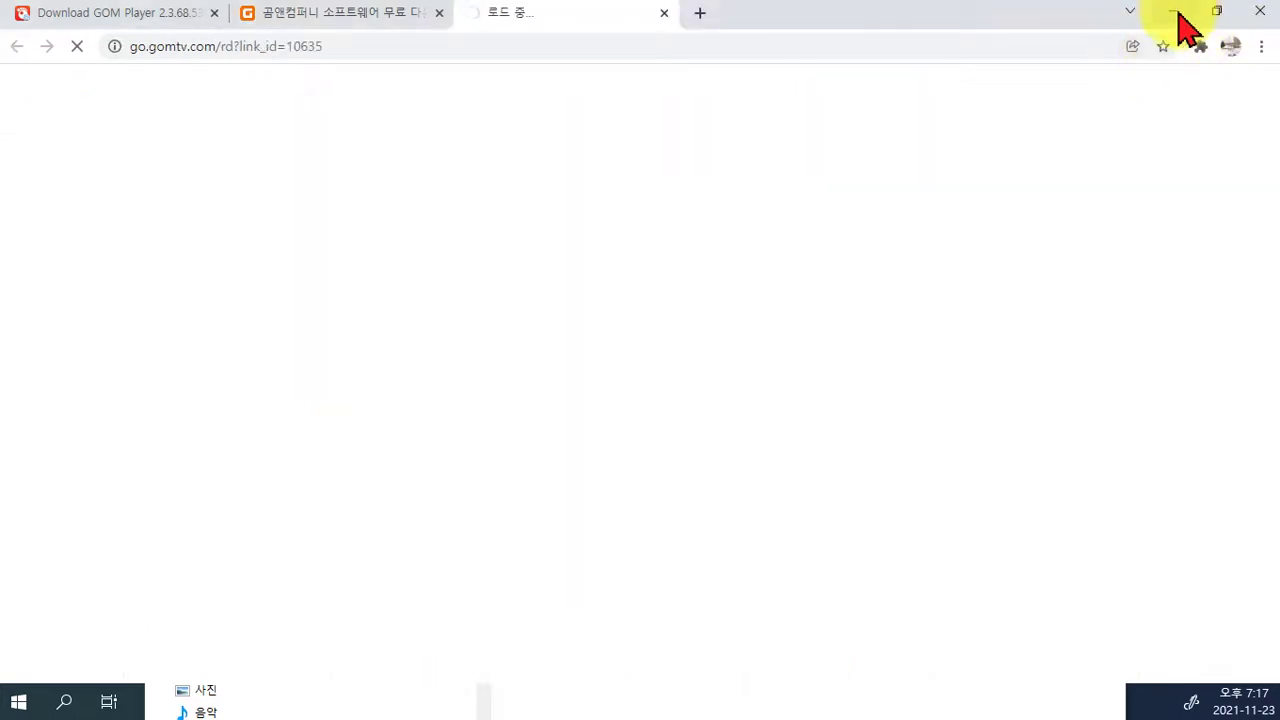
pyautogui.click(1176, 12)
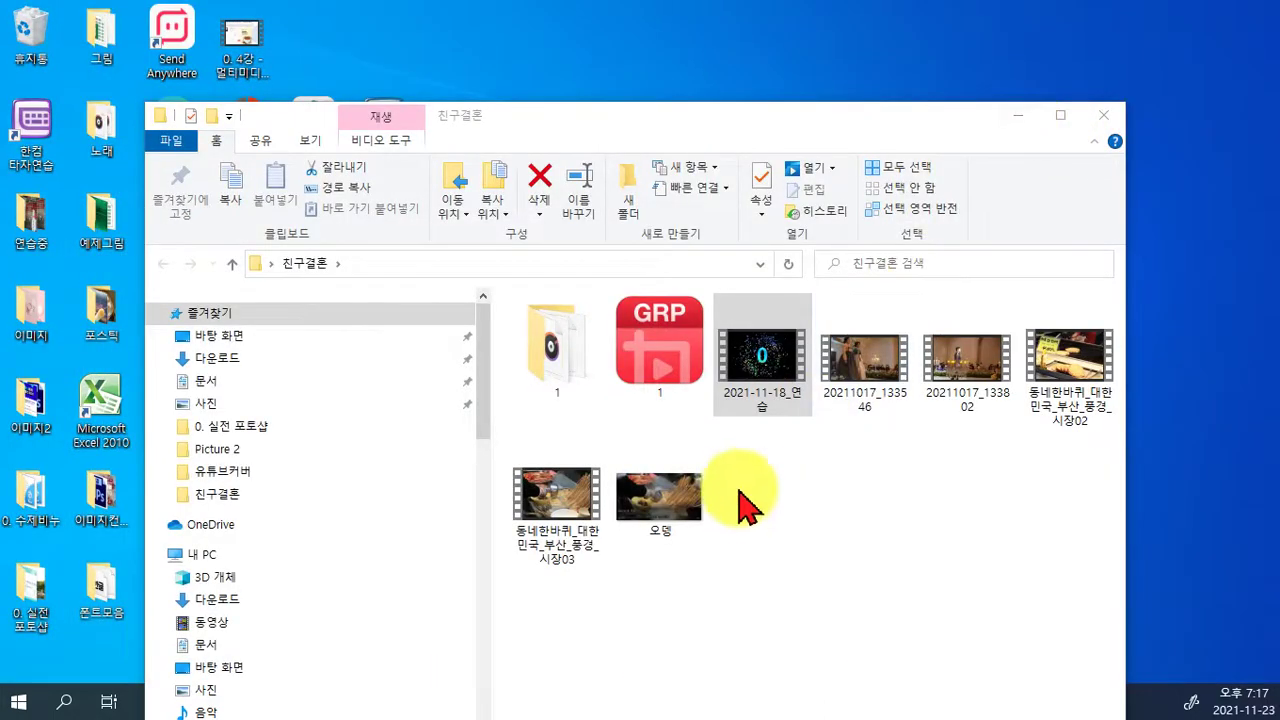
# Set GOM Player as the app that always opens .mp4 files, using the 2021-11-18_연습 video in the 친구결혼 folder.
pyautogui.doubleClick(760, 395)
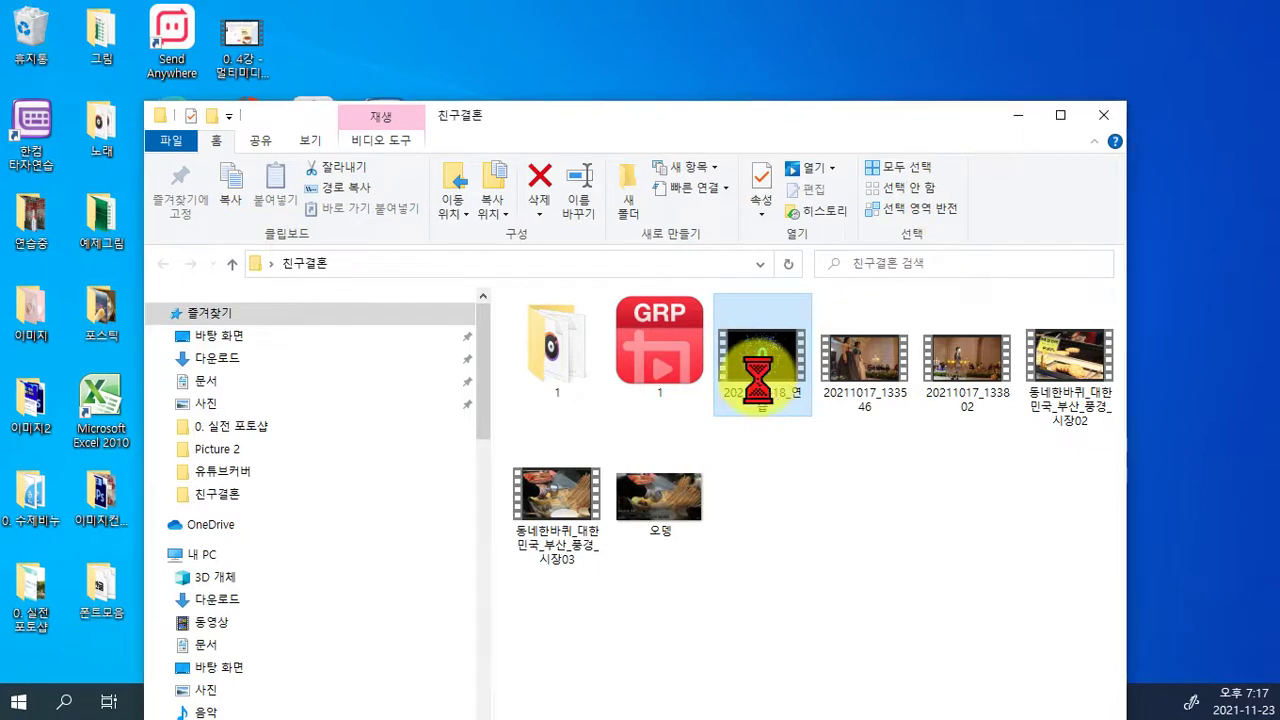
pyautogui.rightClick(752, 380)
pyautogui.click(742, 382)
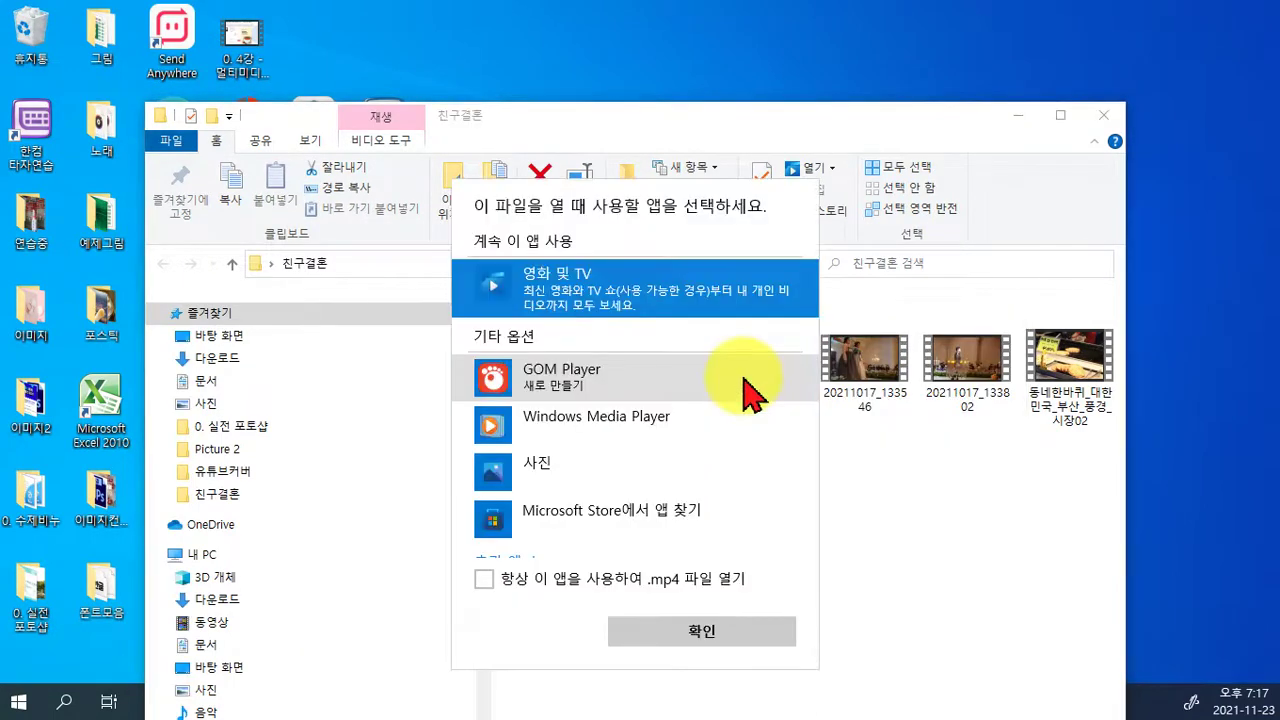
pyautogui.click(563, 380)
pyautogui.click(484, 580)
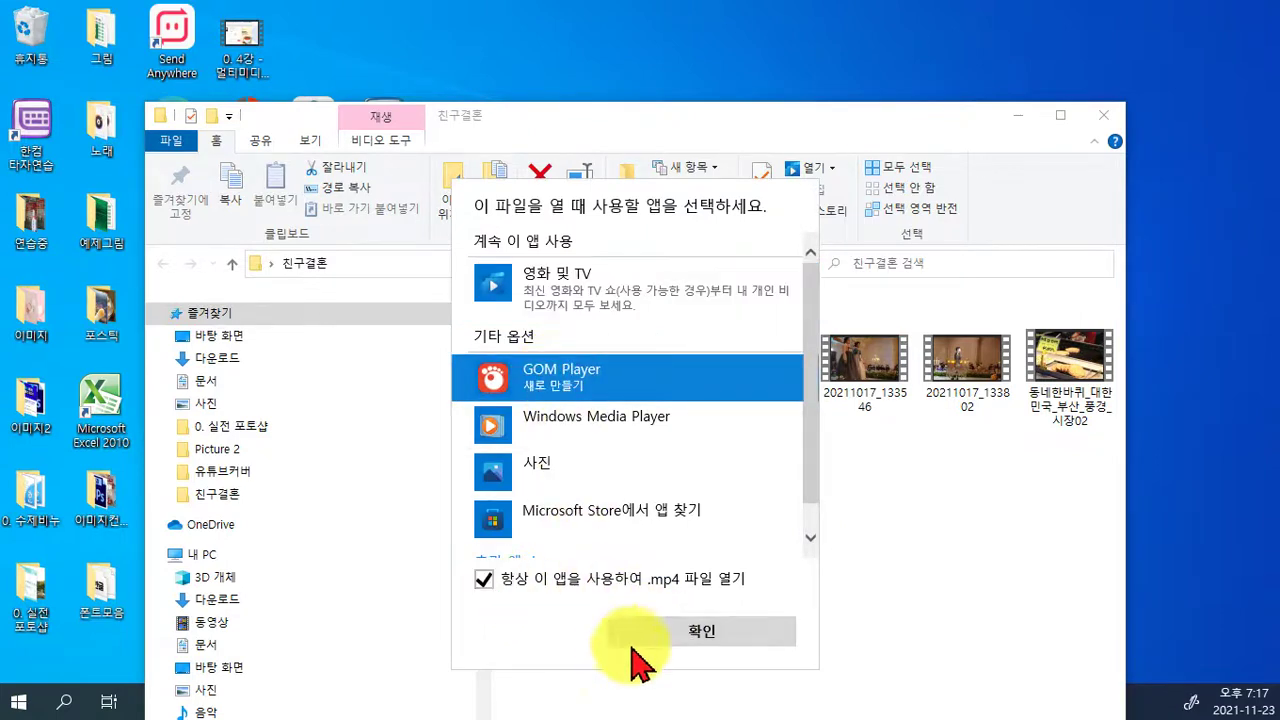
pyautogui.click(675, 631)
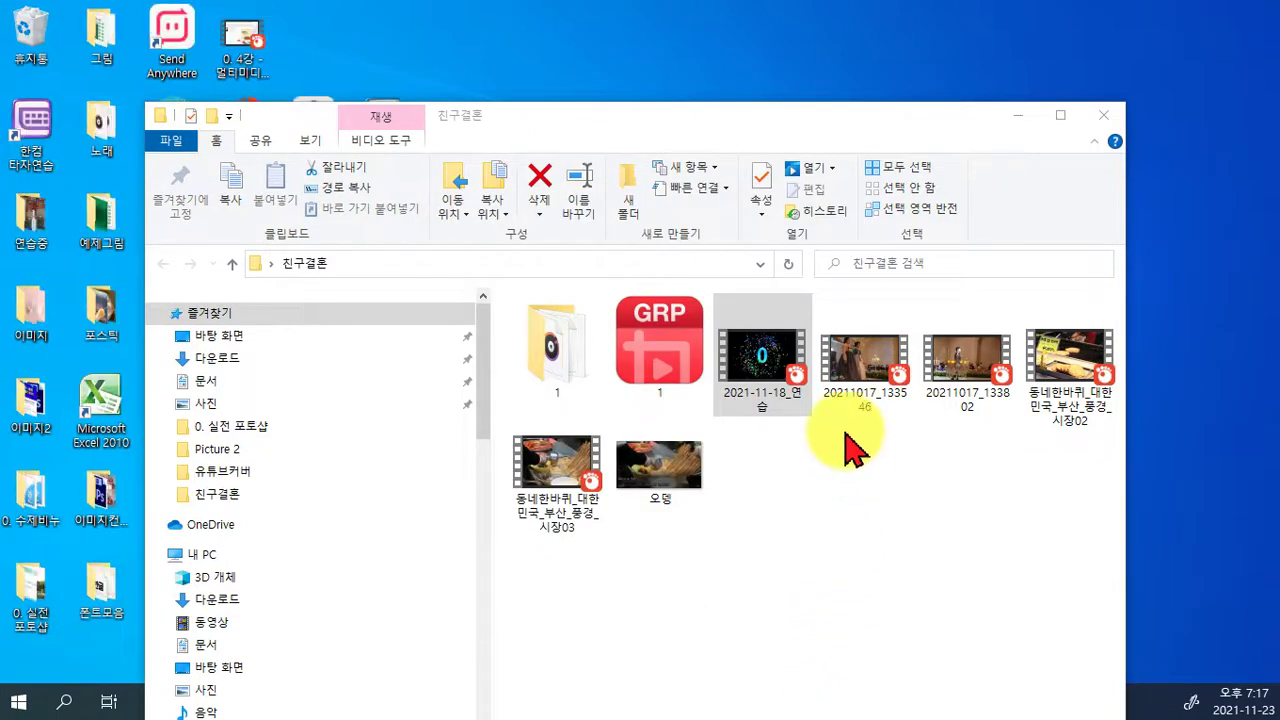
# Play the 2021-11-18_연습 video in GOM Player and maximize the player window.
pyautogui.click(785, 362)
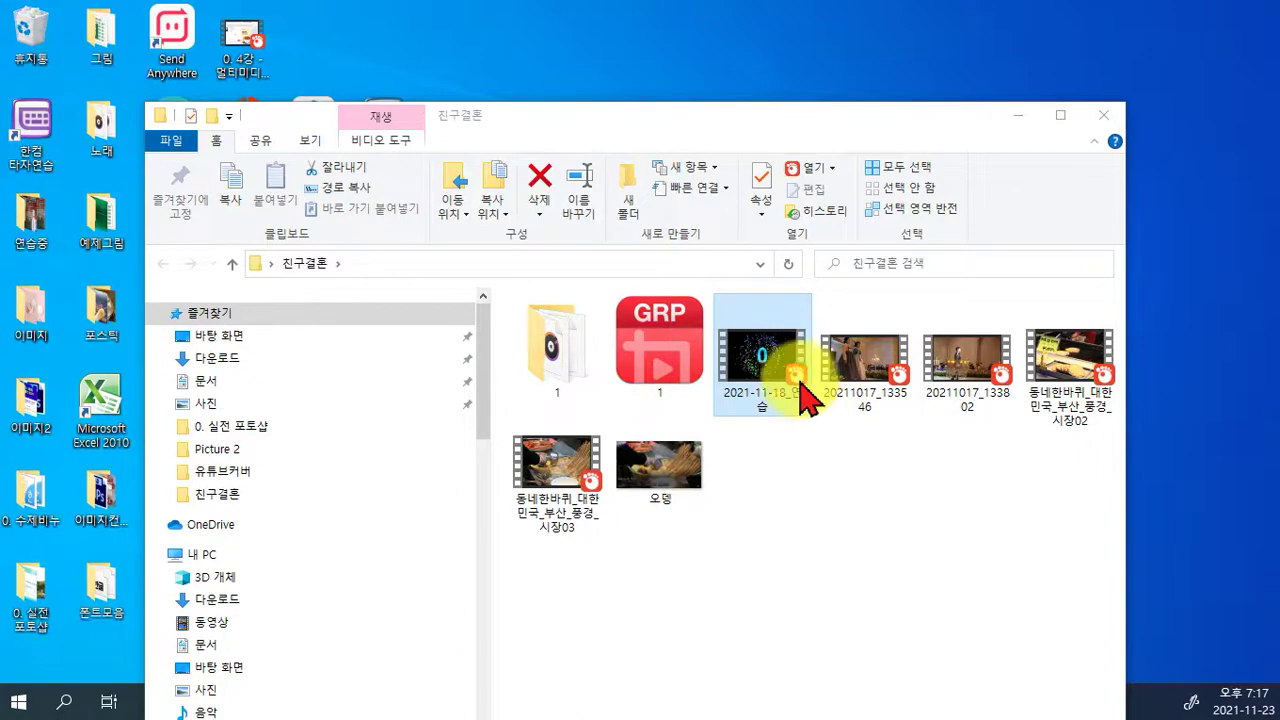
pyautogui.doubleClick(750, 398)
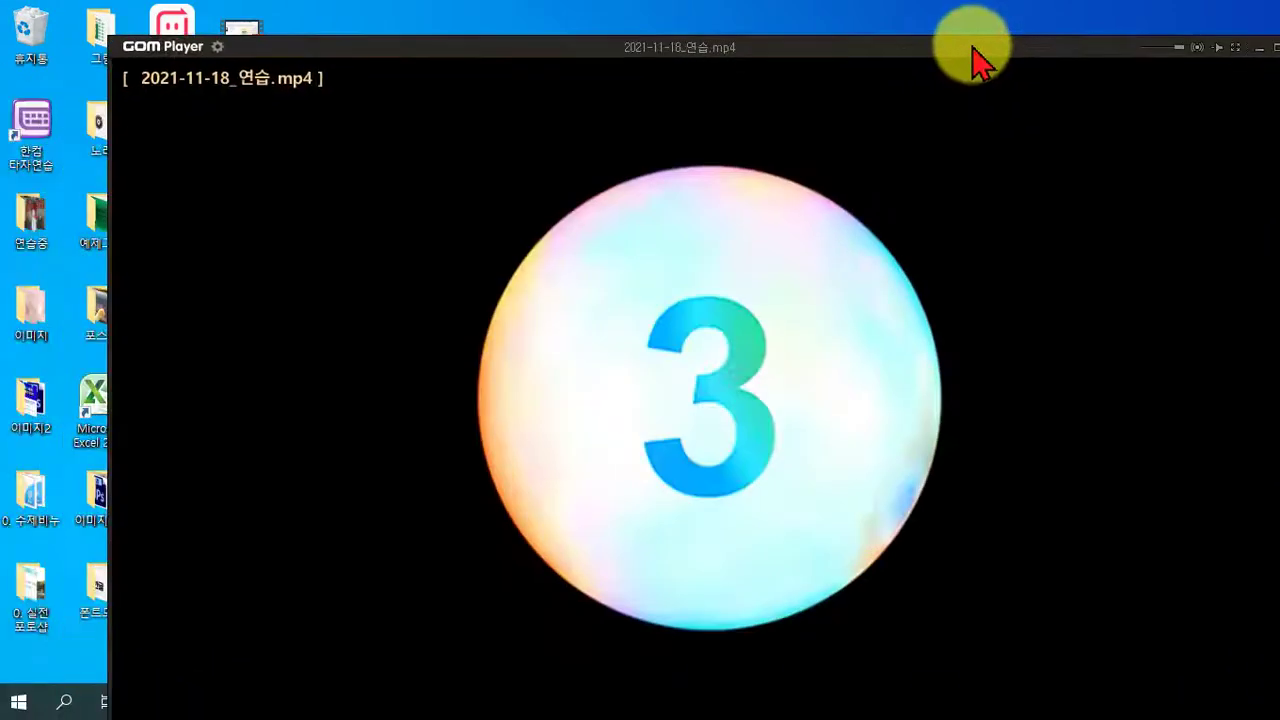
pyautogui.moveTo(980, 57); pyautogui.dragTo(930, 2)
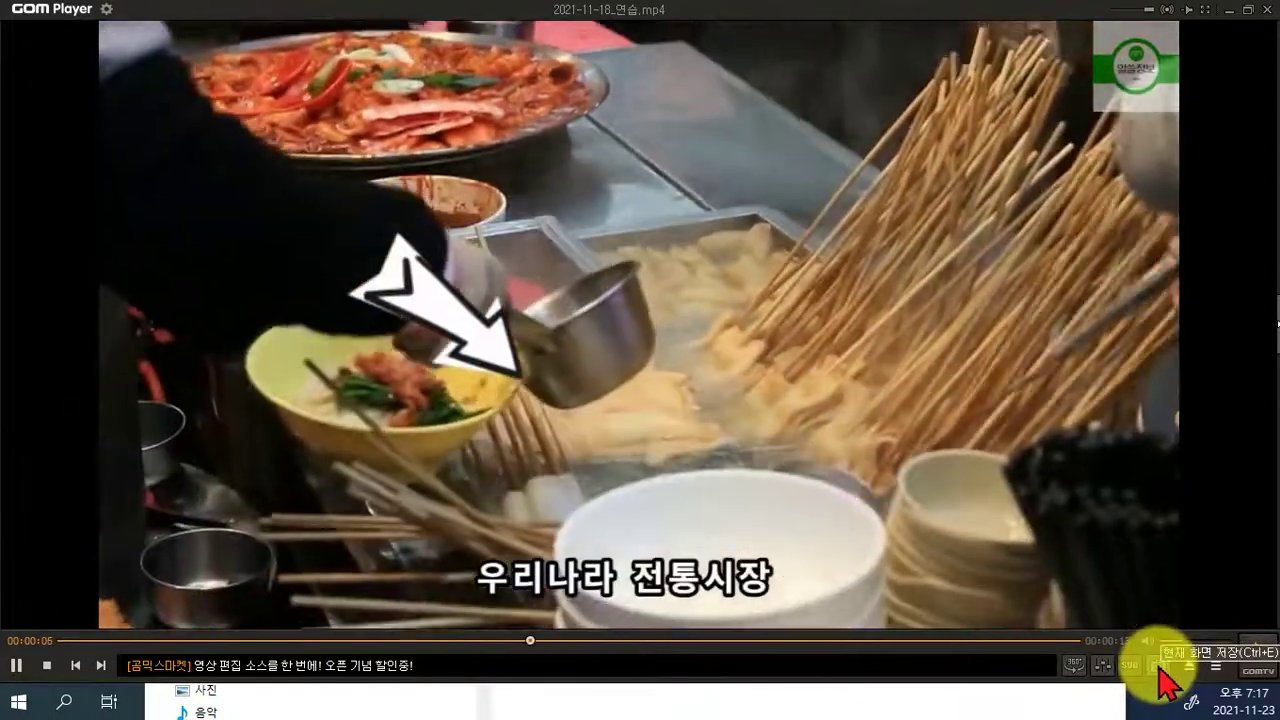
# Save the current video frame as an image with the player's screen capture and pause playback.
pyautogui.click(1160, 667)
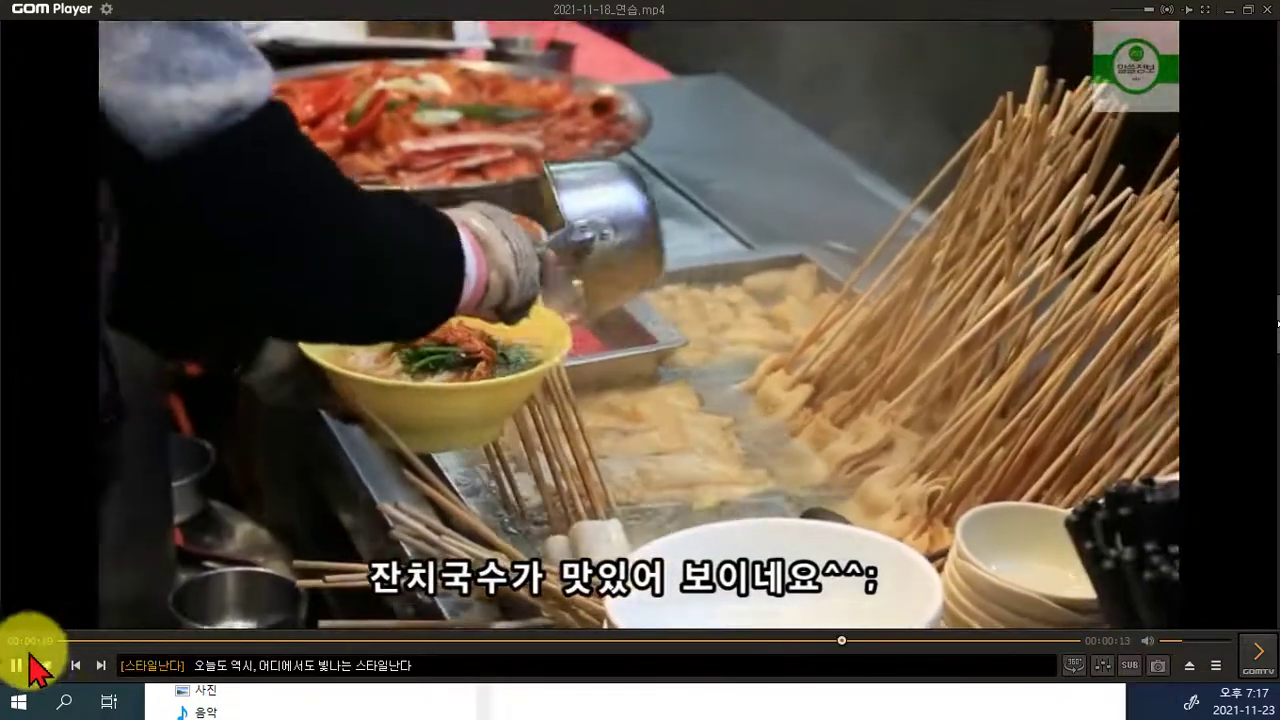
pyautogui.click(15, 666)
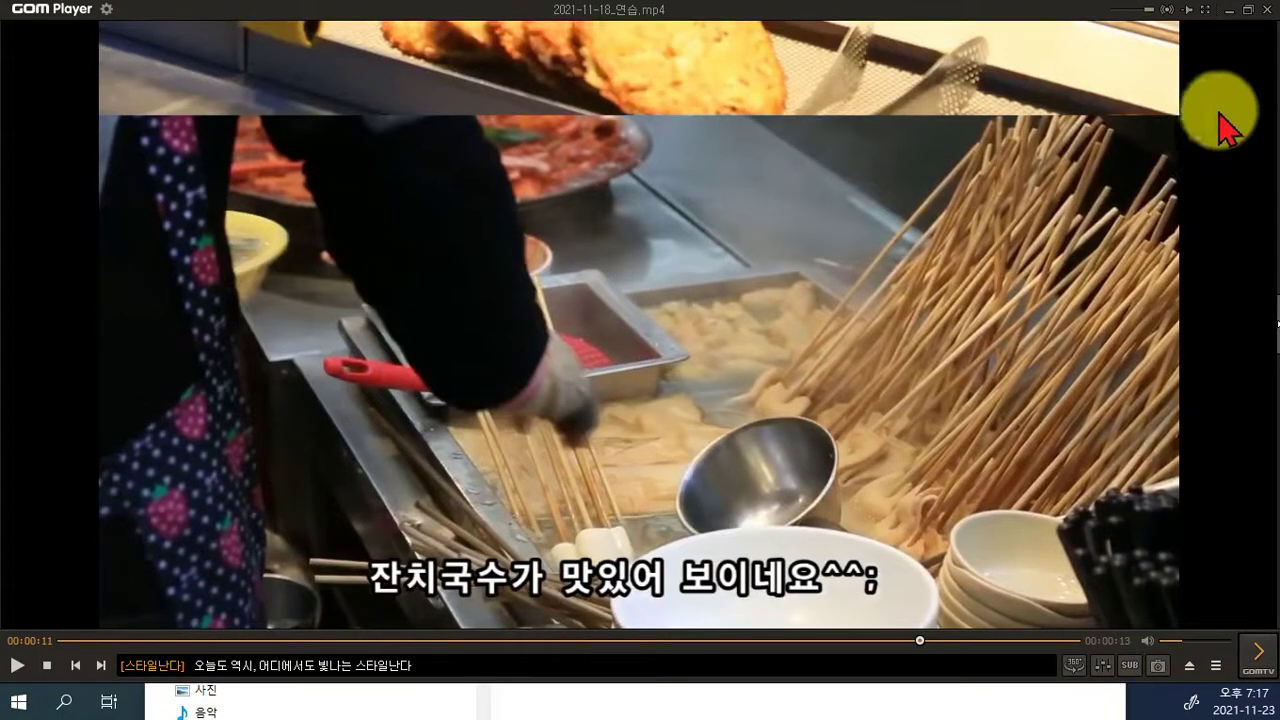
# Look over the categories in GOM Player's settings, then close the settings and the player.
pyautogui.click(106, 10)
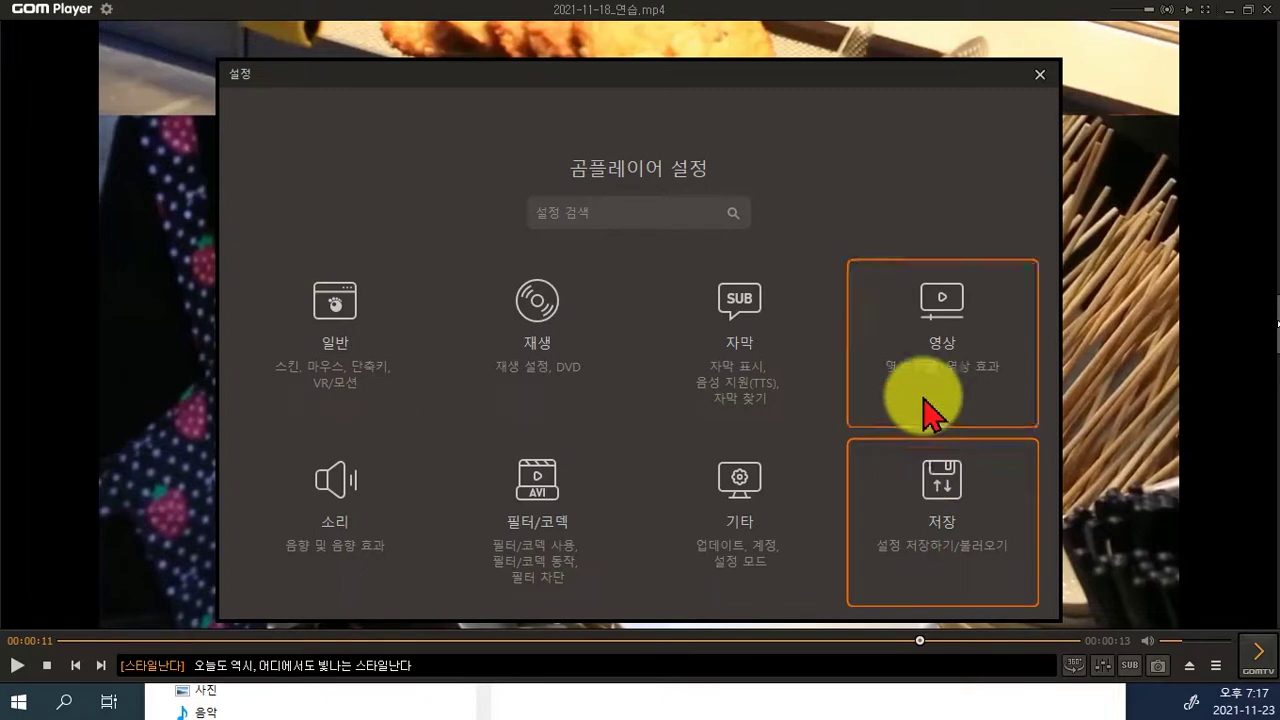
pyautogui.click(1040, 75)
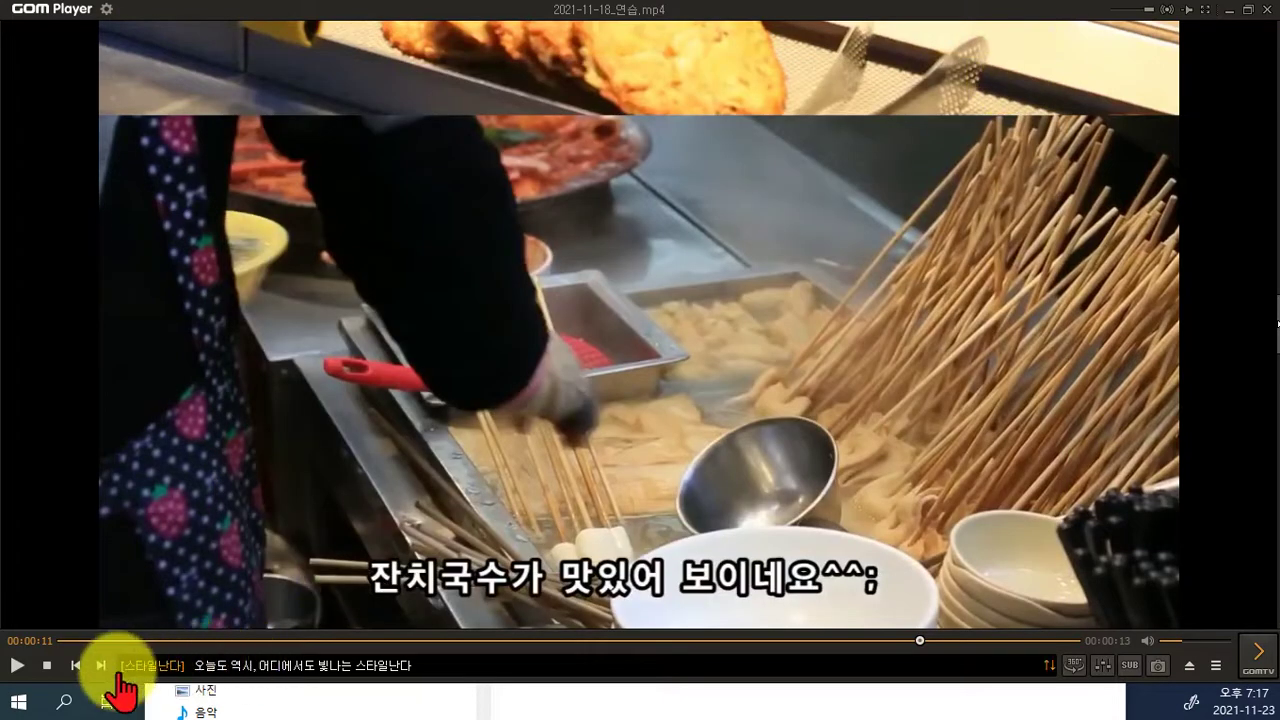
pyautogui.click(1268, 12)
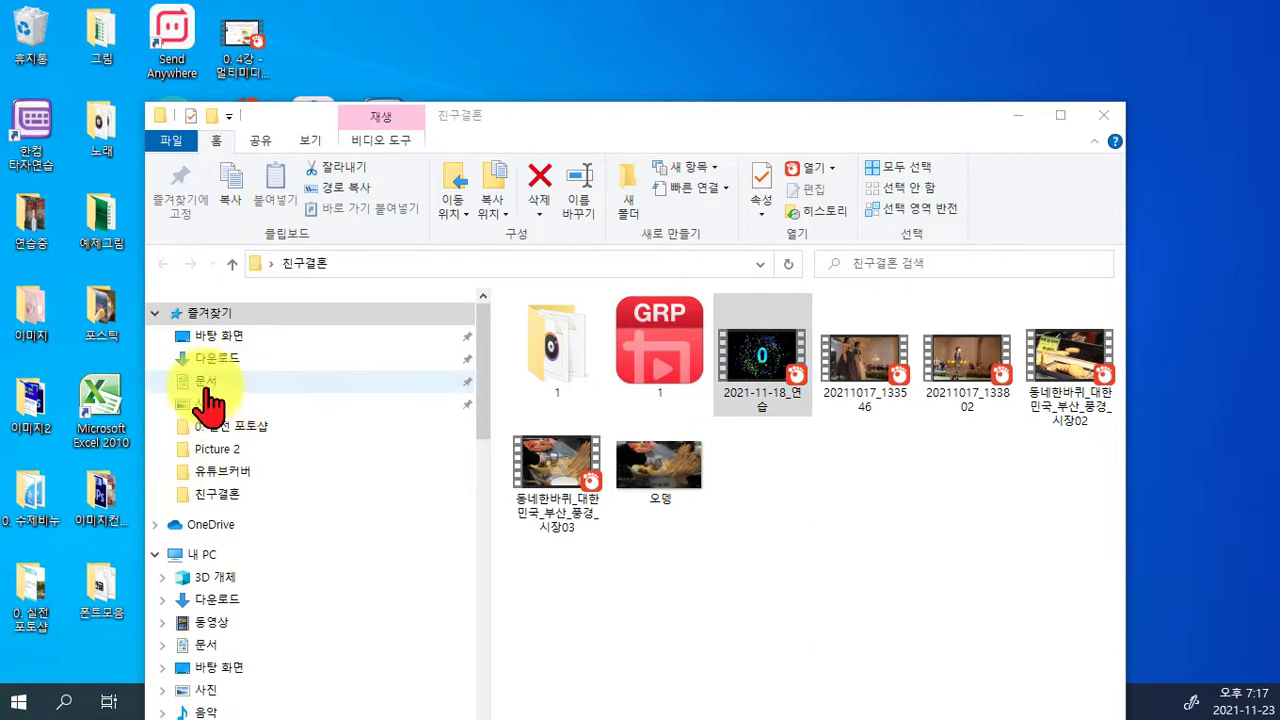
# Go to the Capture folder inside the GOMPlayer folder of 문서.
pyautogui.click(207, 388)
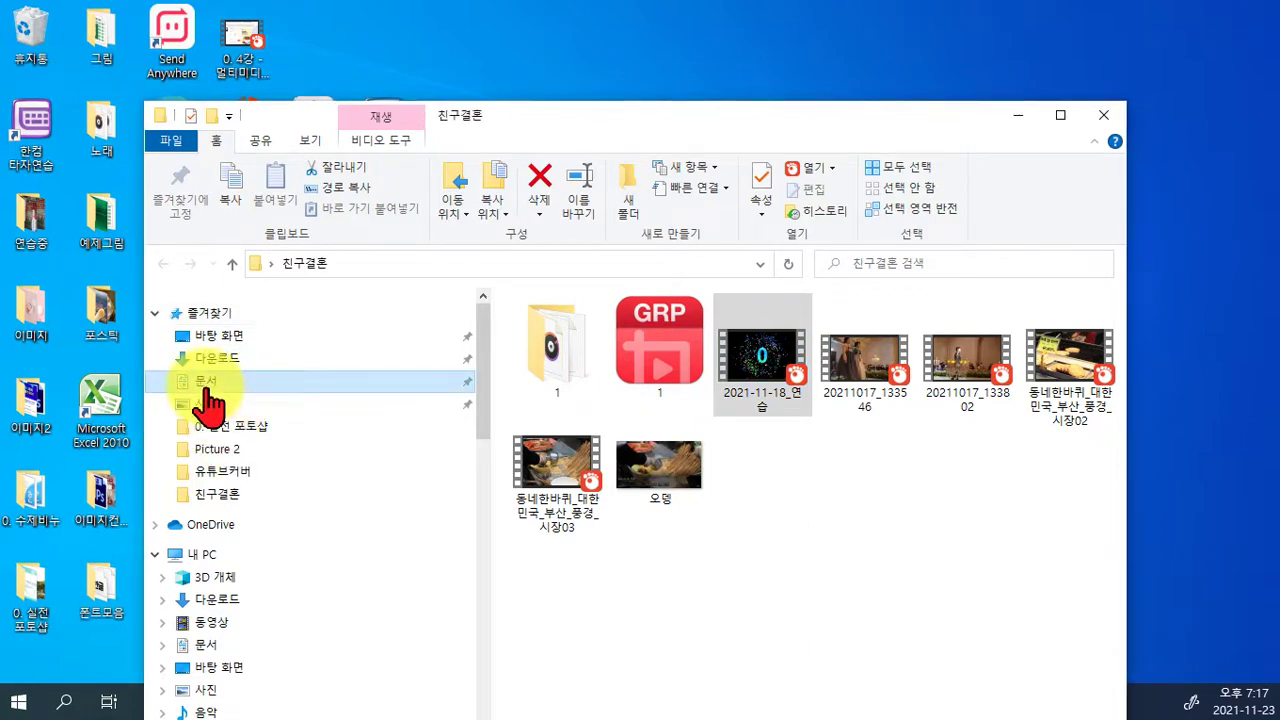
pyautogui.doubleClick(654, 483)
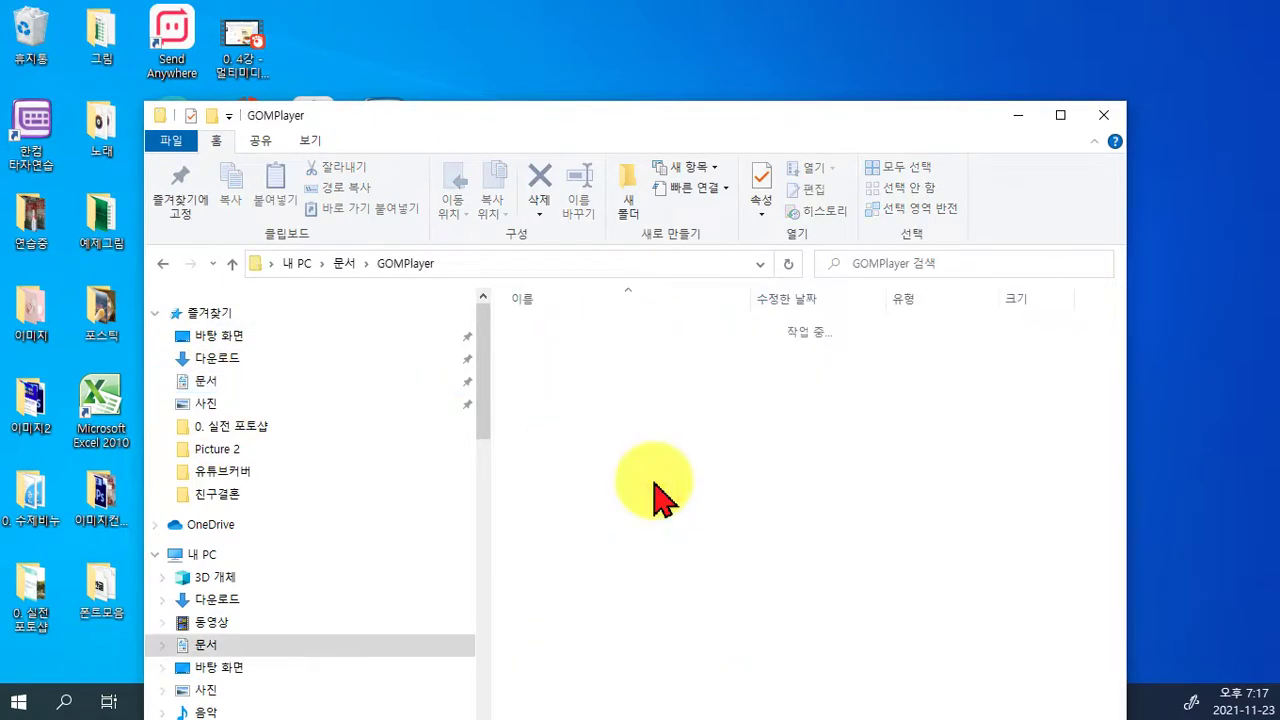
pyautogui.doubleClick(552, 330)
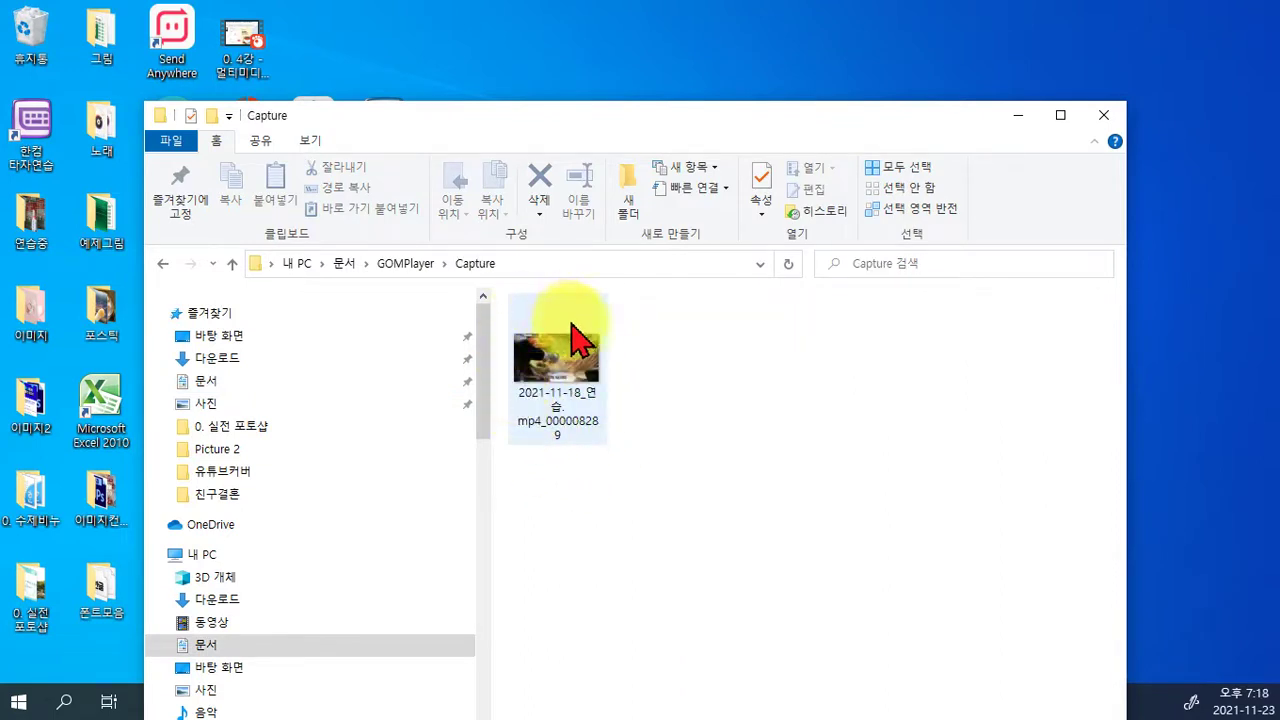
# View the captured frame image in a maximized 알씨 window, then close the viewer.
pyautogui.doubleClick(538, 396)
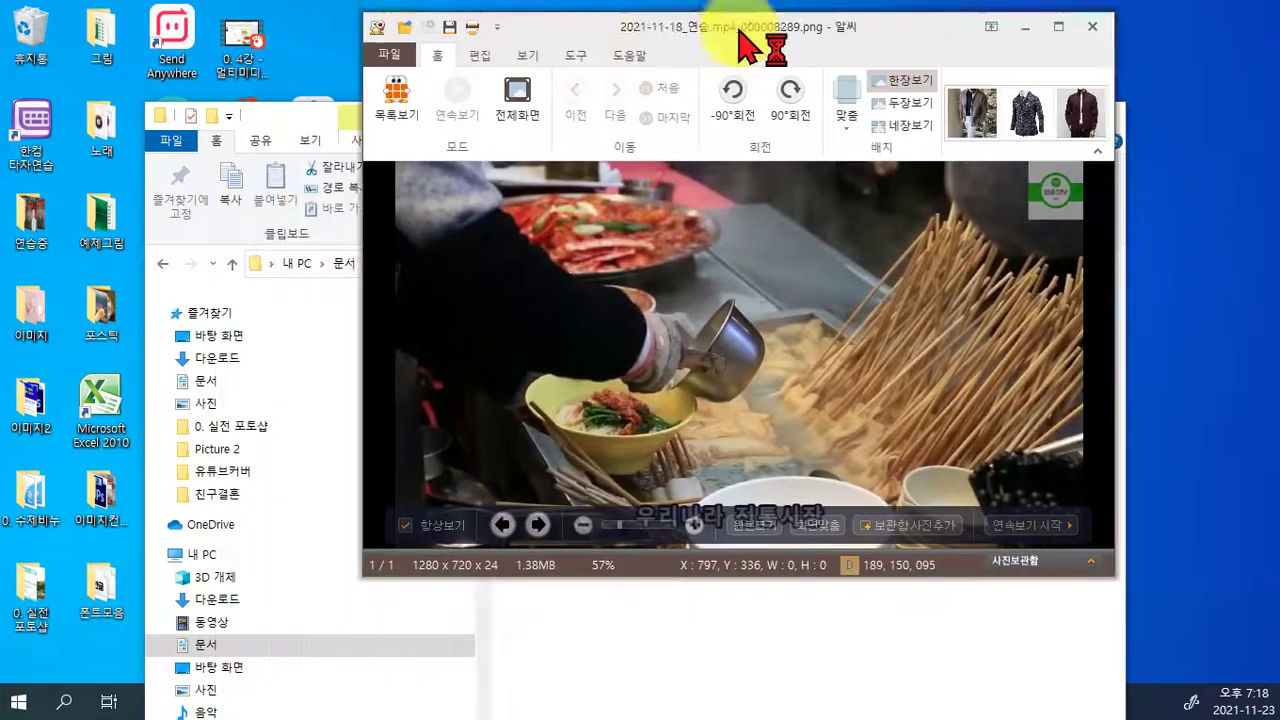
pyautogui.doubleClick(757, 43)
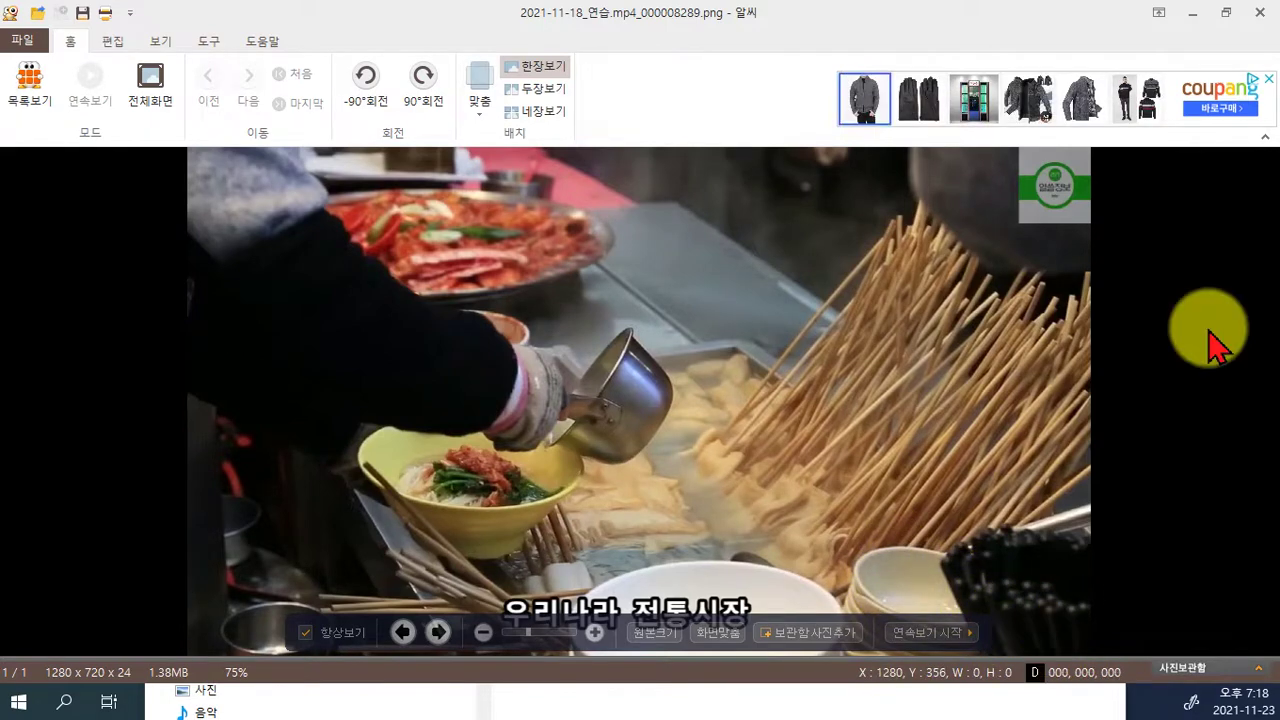
pyautogui.click(1262, 14)
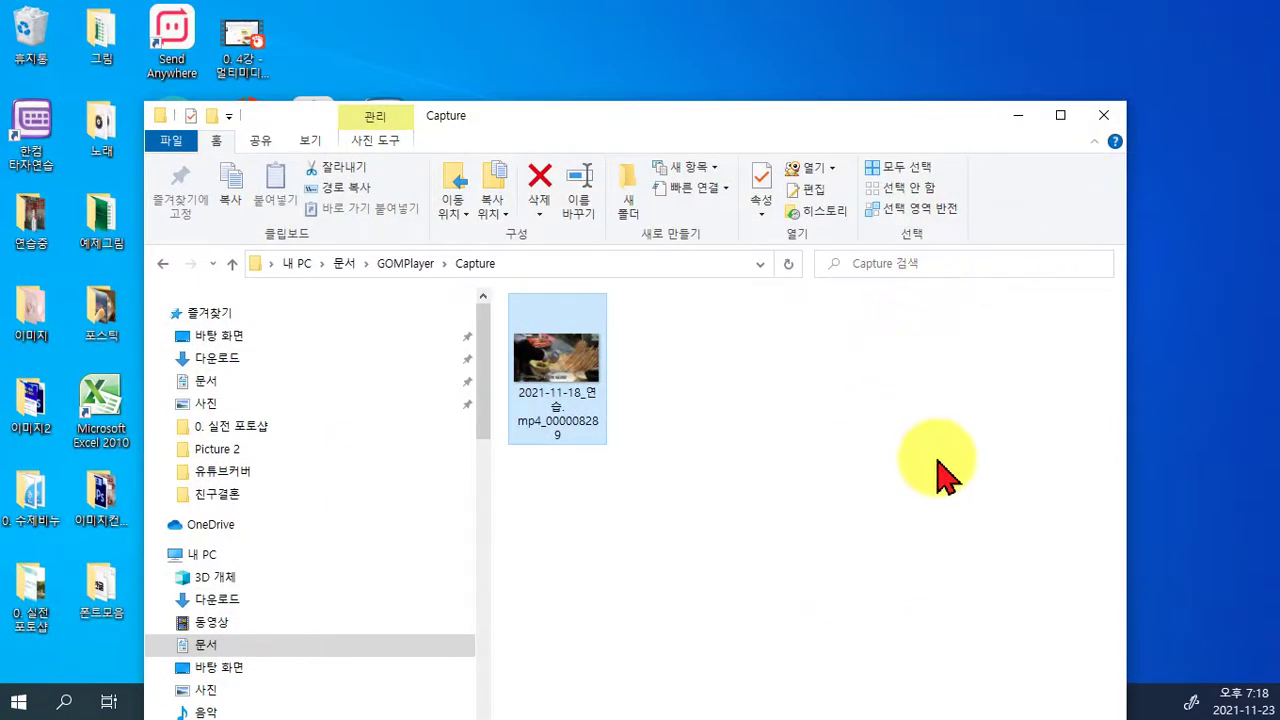
# Close the Capture folder window.
pyautogui.click(1018, 115)
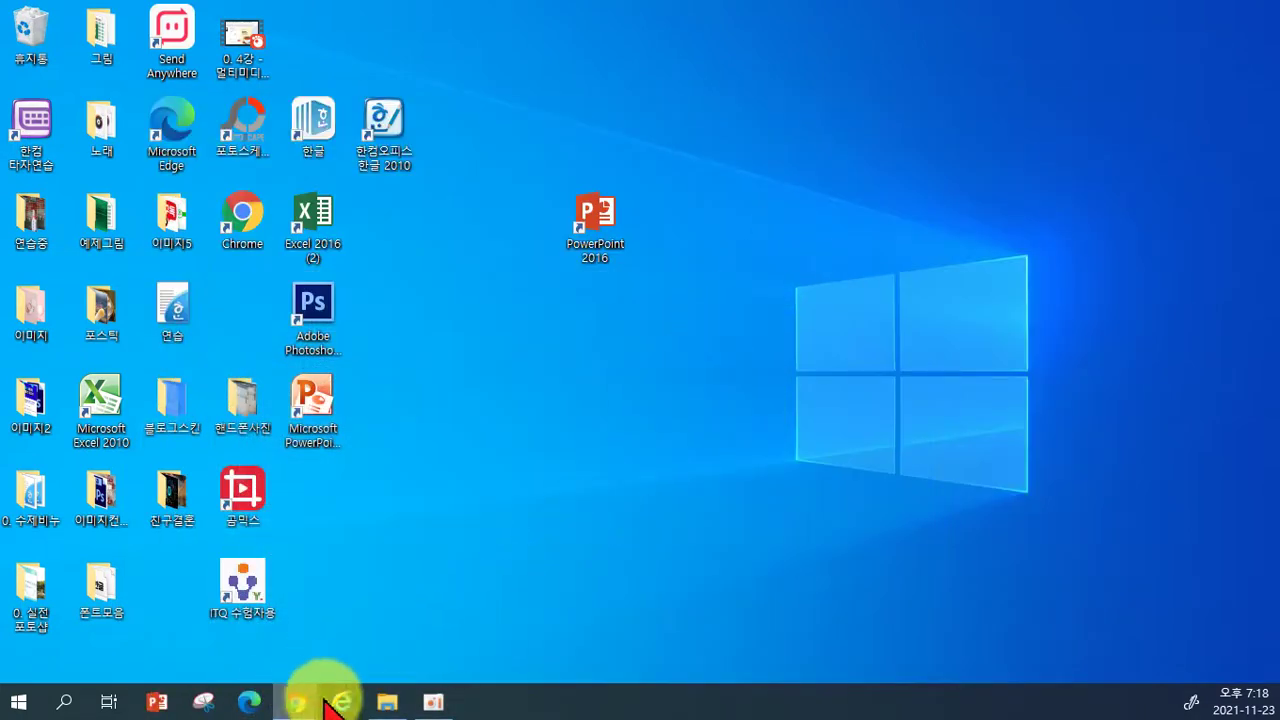
pyautogui.click(388, 704)
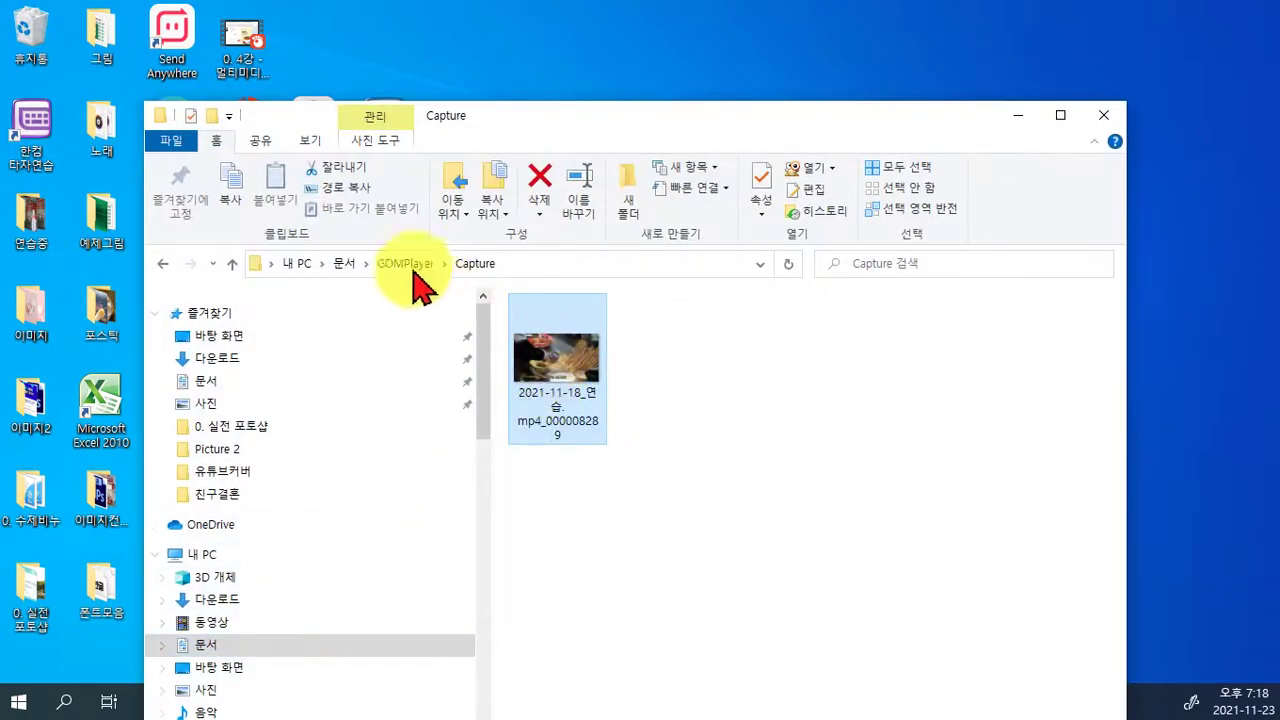
pyautogui.click(1104, 115)
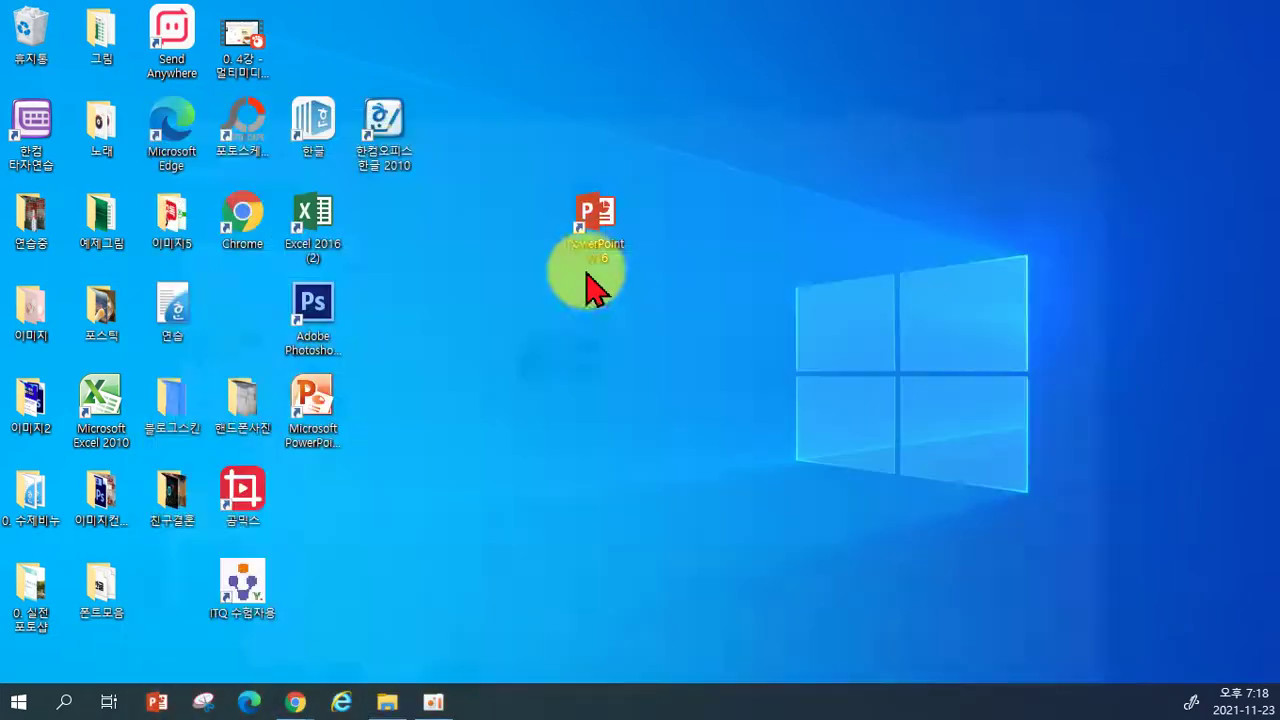
# Play the 2021-11-18_연습 video from the 친구결혼 folder in a maximized Windows Media Player, then pause it on a food scene.
pyautogui.doubleClick(188, 500)
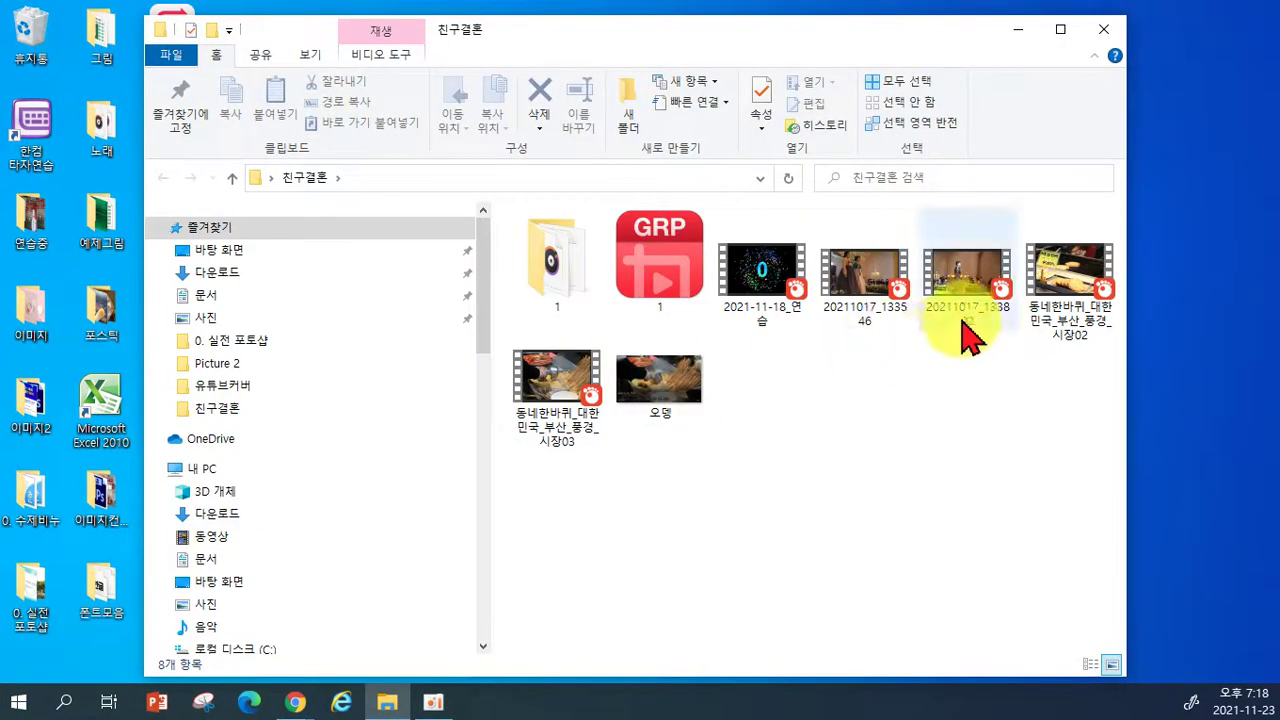
pyautogui.rightClick(773, 282)
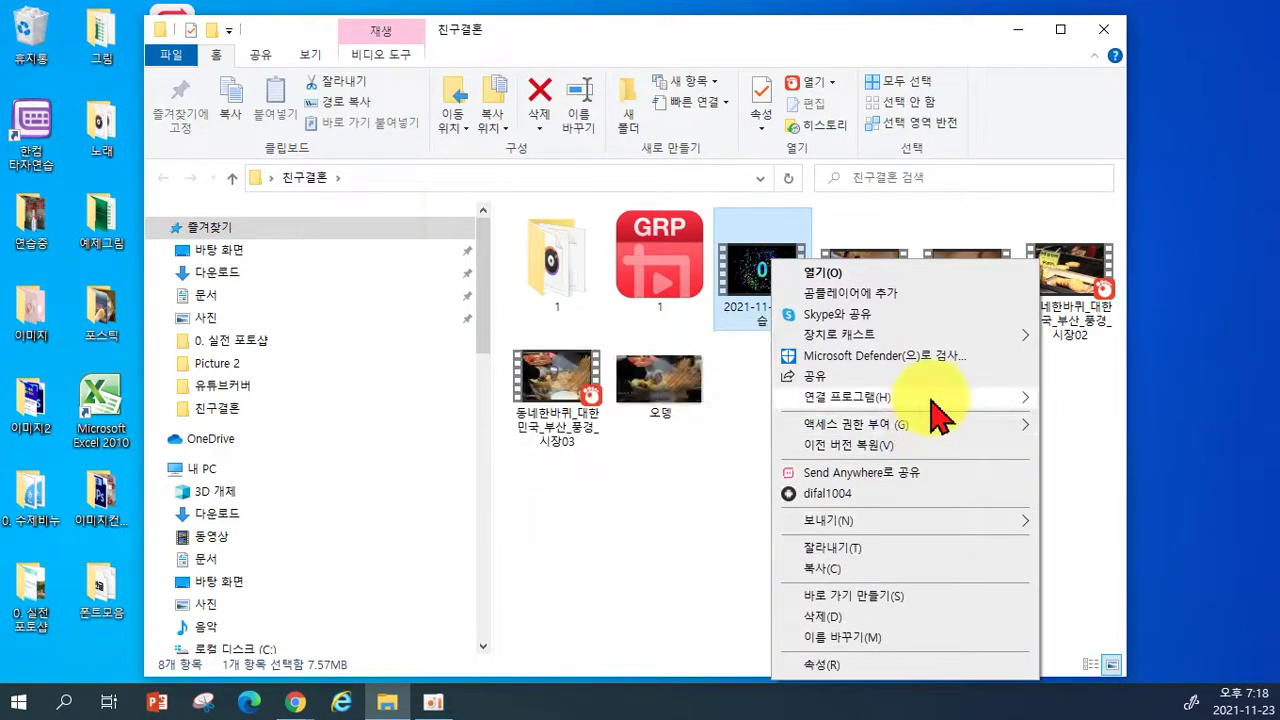
pyautogui.moveTo(934, 400)
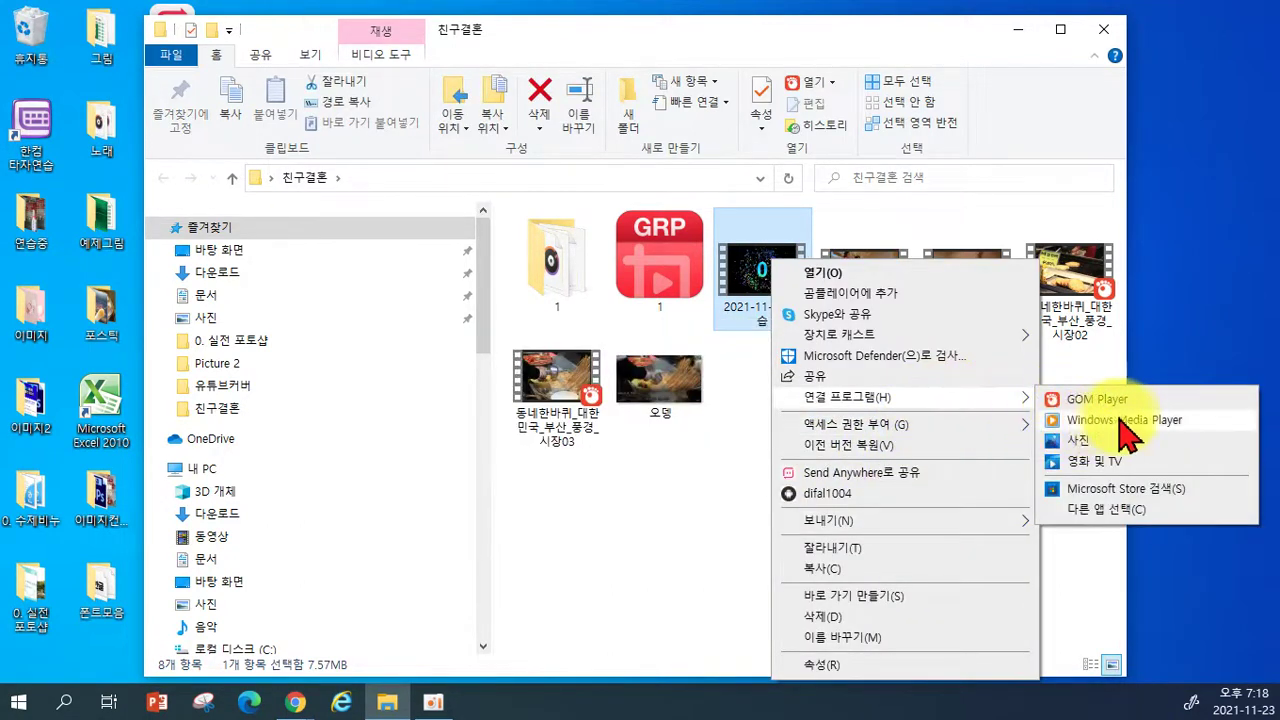
pyautogui.click(1125, 420)
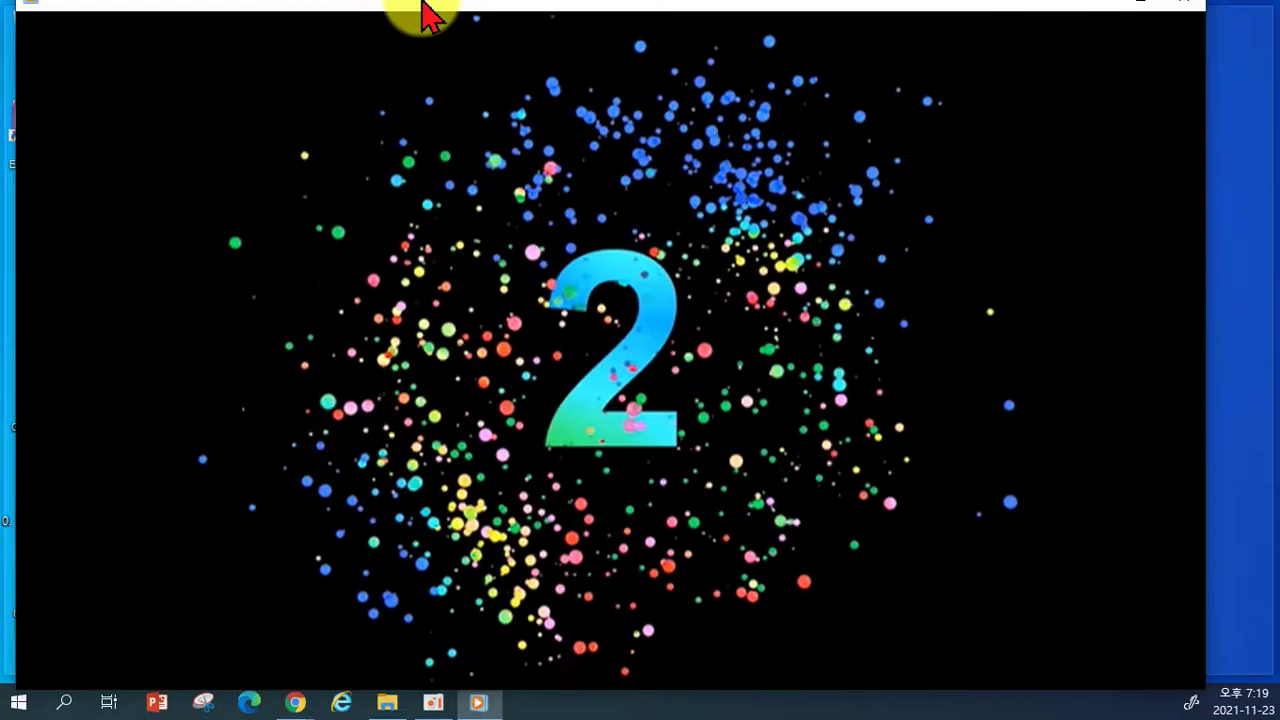
pyautogui.doubleClick(420, 14)
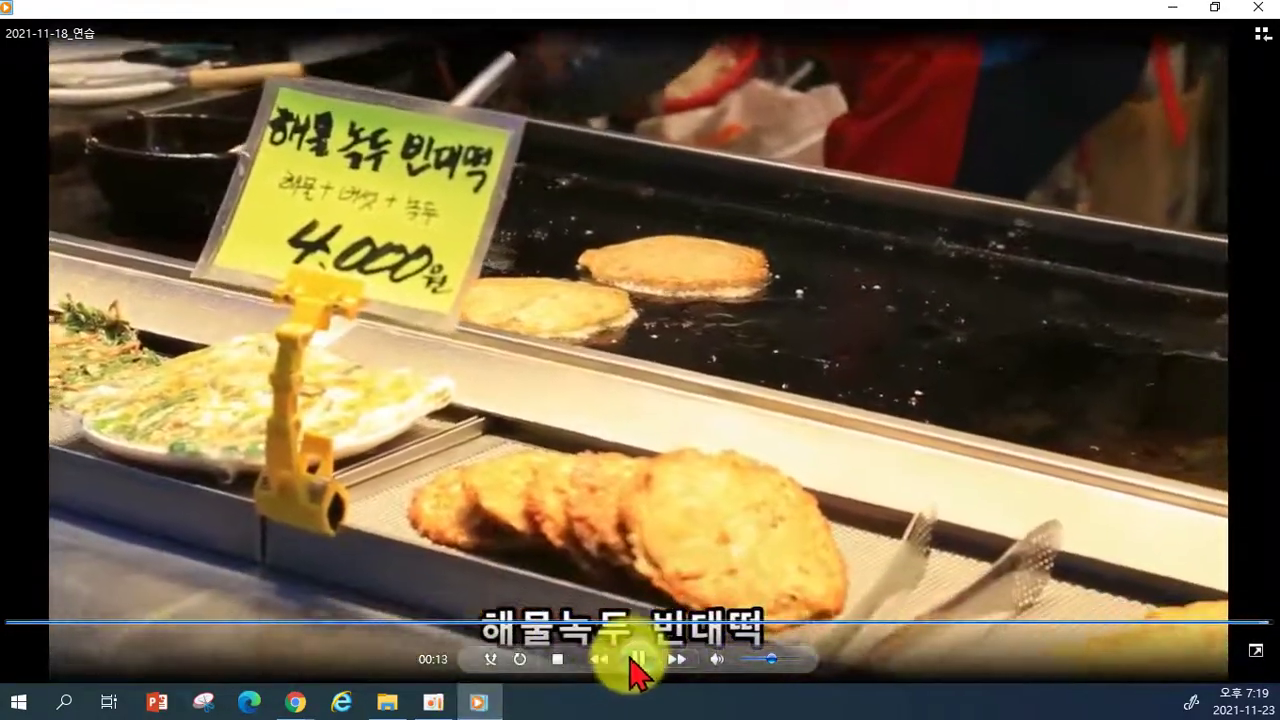
pyautogui.click(636, 659)
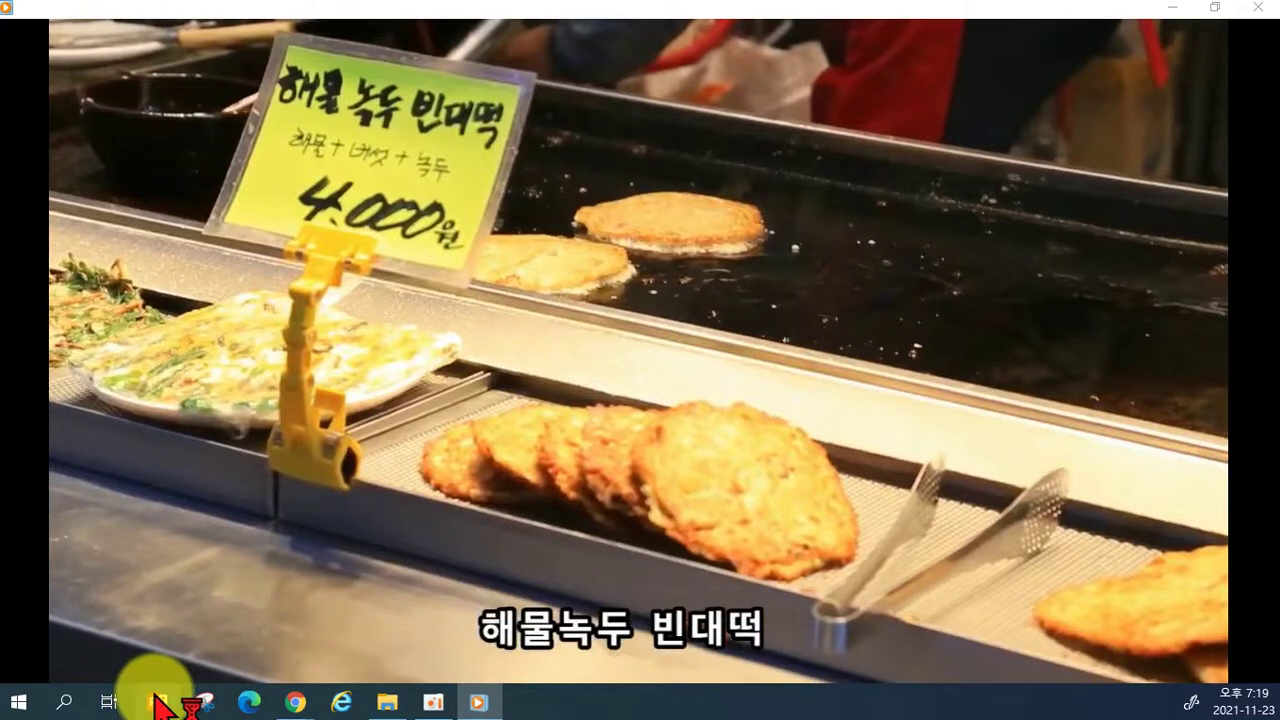
# Switch to PowerPoint, create a blank presentation, and paste the captured screen onto the slide, shifting it to inspect the video frame.
pyautogui.click(157, 701)
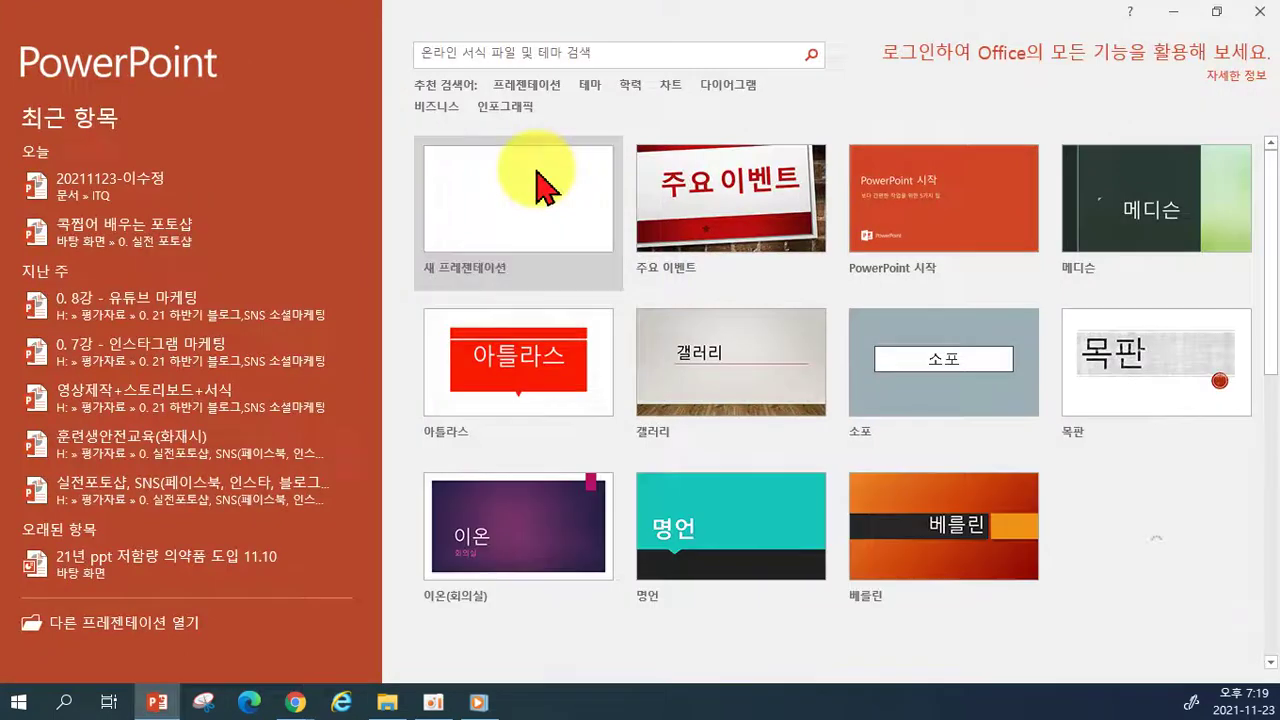
pyautogui.click(537, 174)
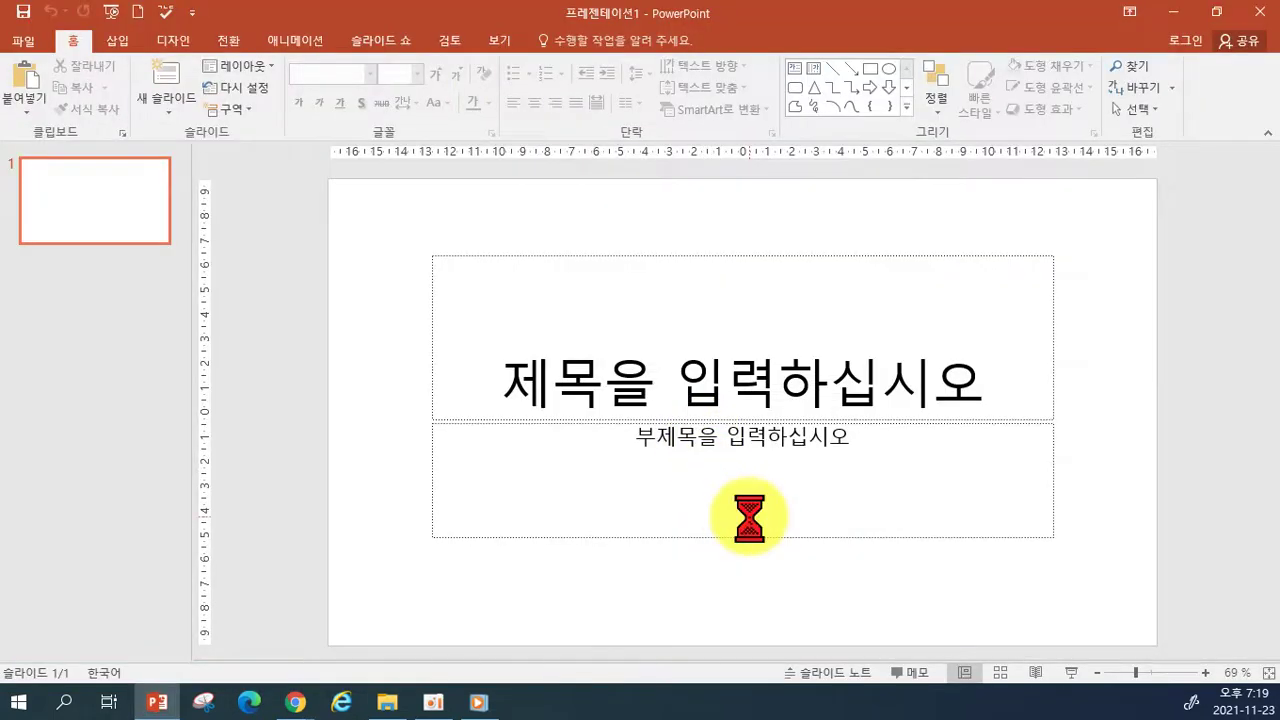
pyautogui.hotkey('ctrl', 'v')
pyautogui.moveTo(871, 366); pyautogui.dragTo(446, 447)
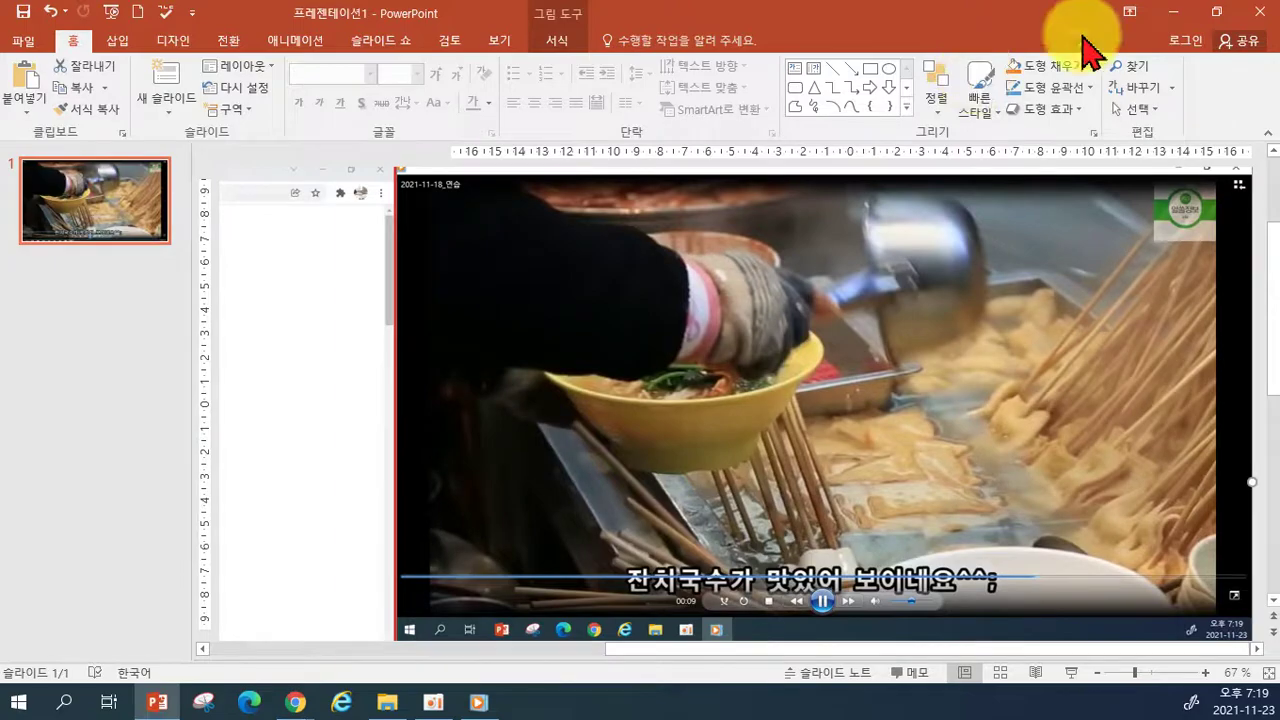
# Close the presentation without saving it, then close Windows Media Player.
pyautogui.click(1258, 10)
pyautogui.click(655, 370)
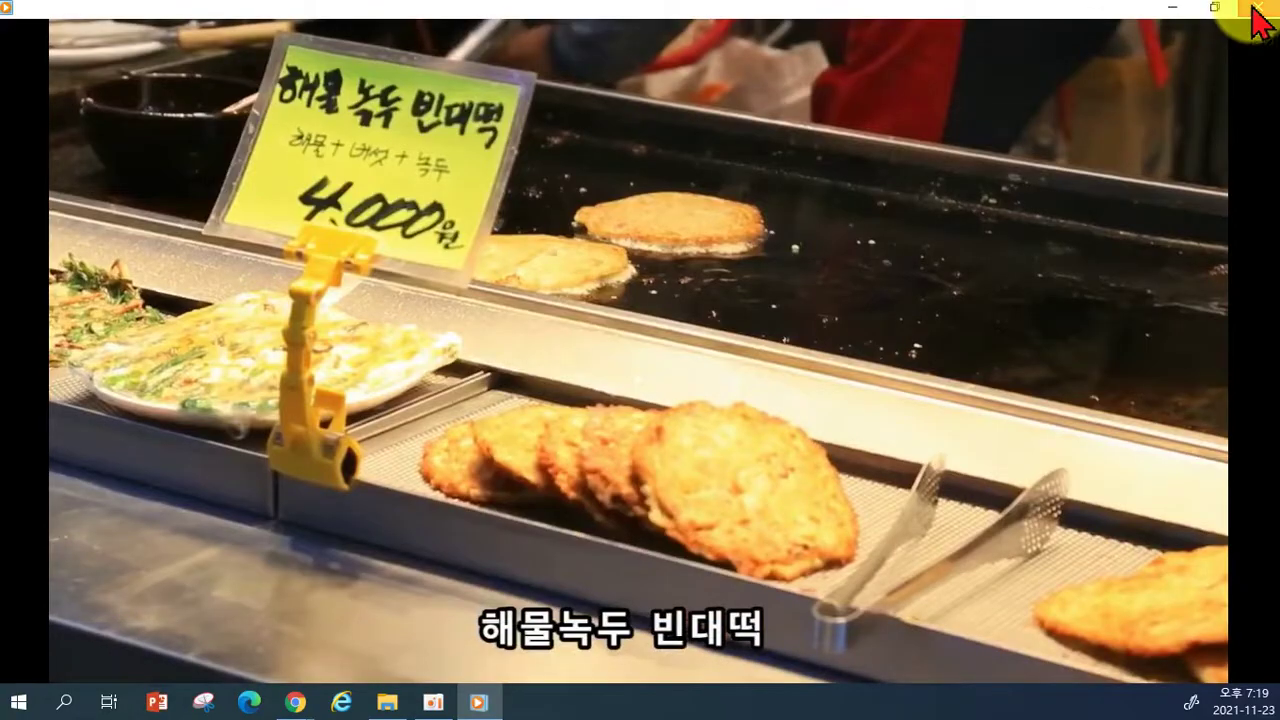
pyautogui.click(1258, 18)
# Play the 2021-11-18_연습 video in GOM Player, pause it at 6 seconds, and maximize the player.
pyautogui.click(765, 318)
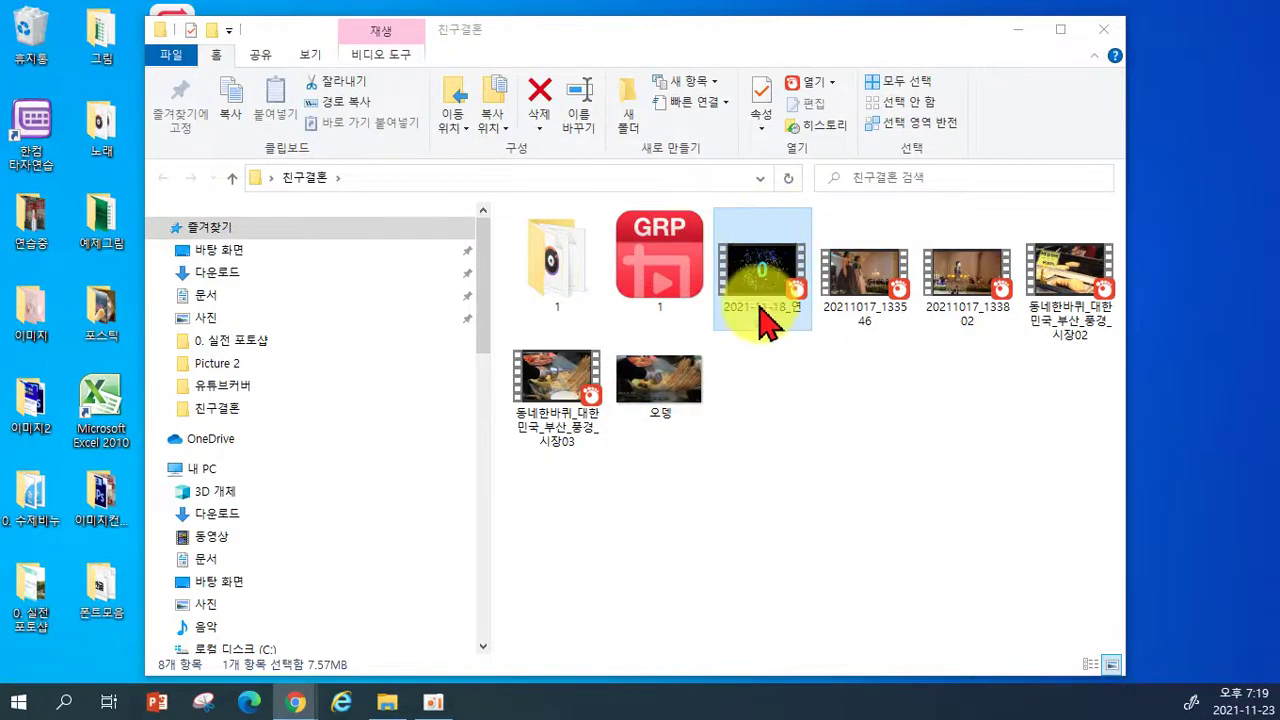
pyautogui.doubleClick(765, 318)
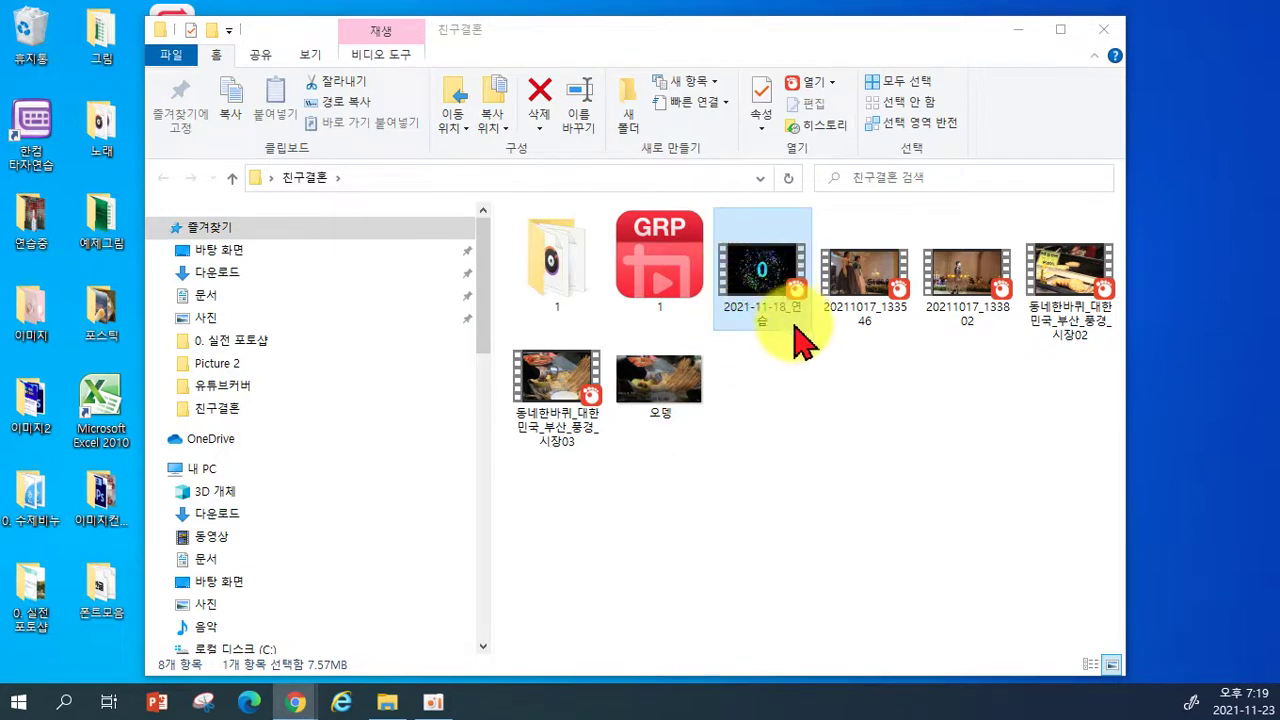
pyautogui.click(765, 282)
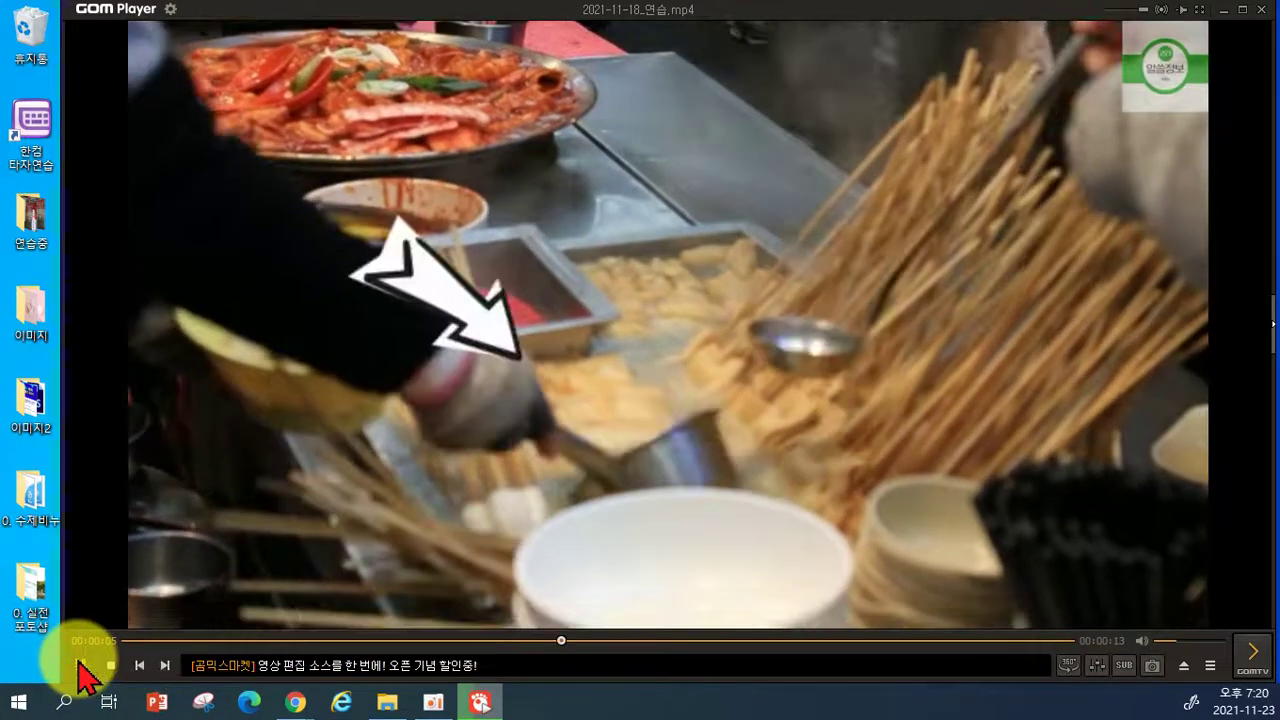
pyautogui.click(80, 667)
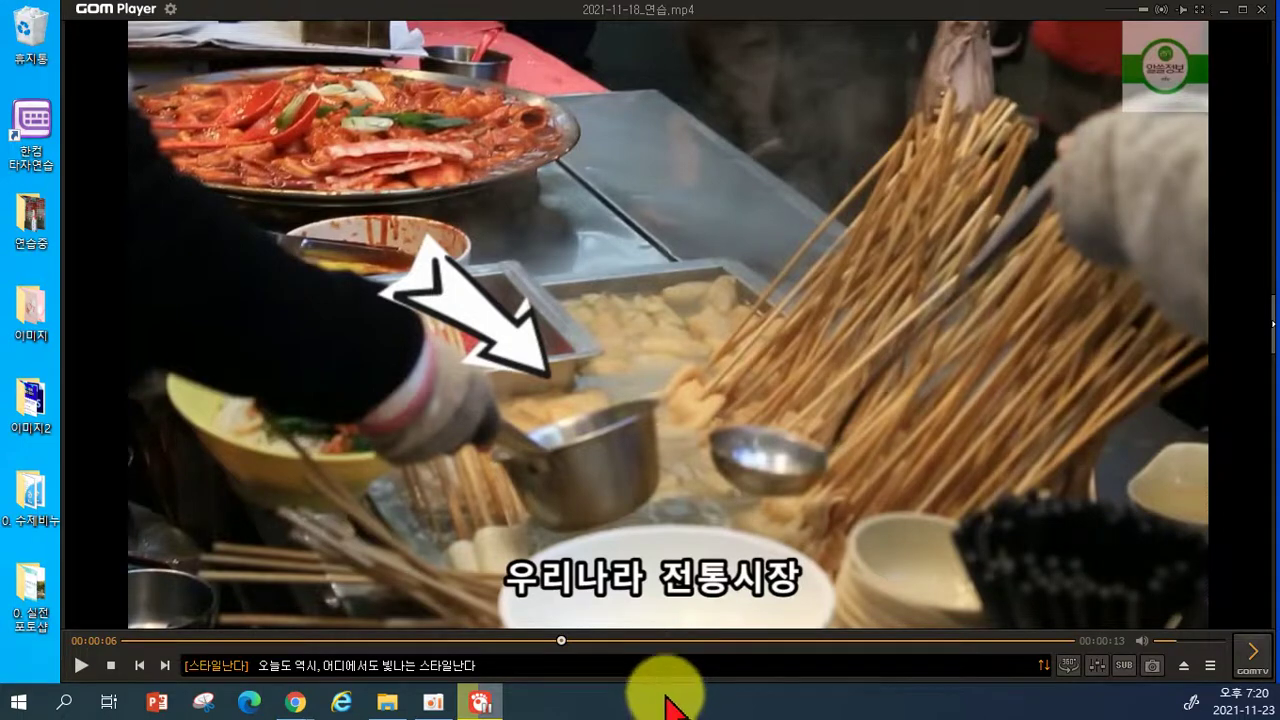
pyautogui.click(1243, 10)
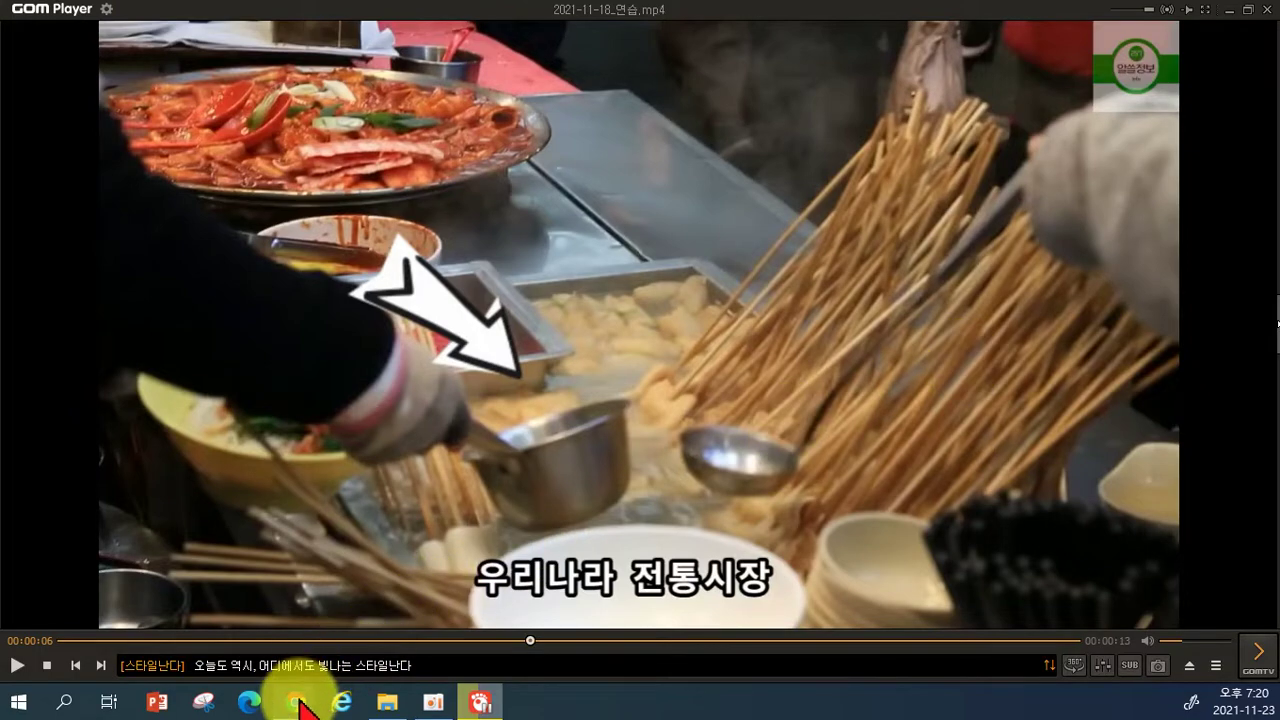
# Switch to Chrome, close the kmong advertisement tab, and close the remaining browser window.
pyautogui.moveTo(296, 700)
pyautogui.click(346, 640)
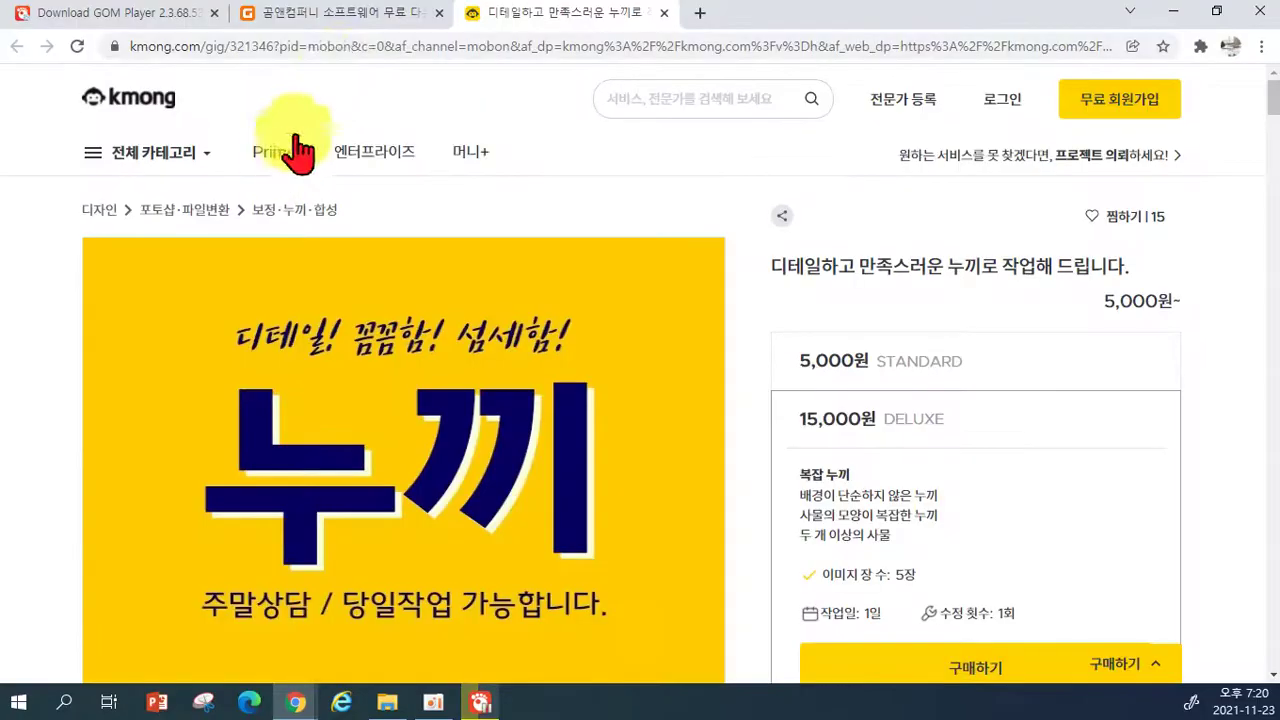
pyautogui.click(664, 12)
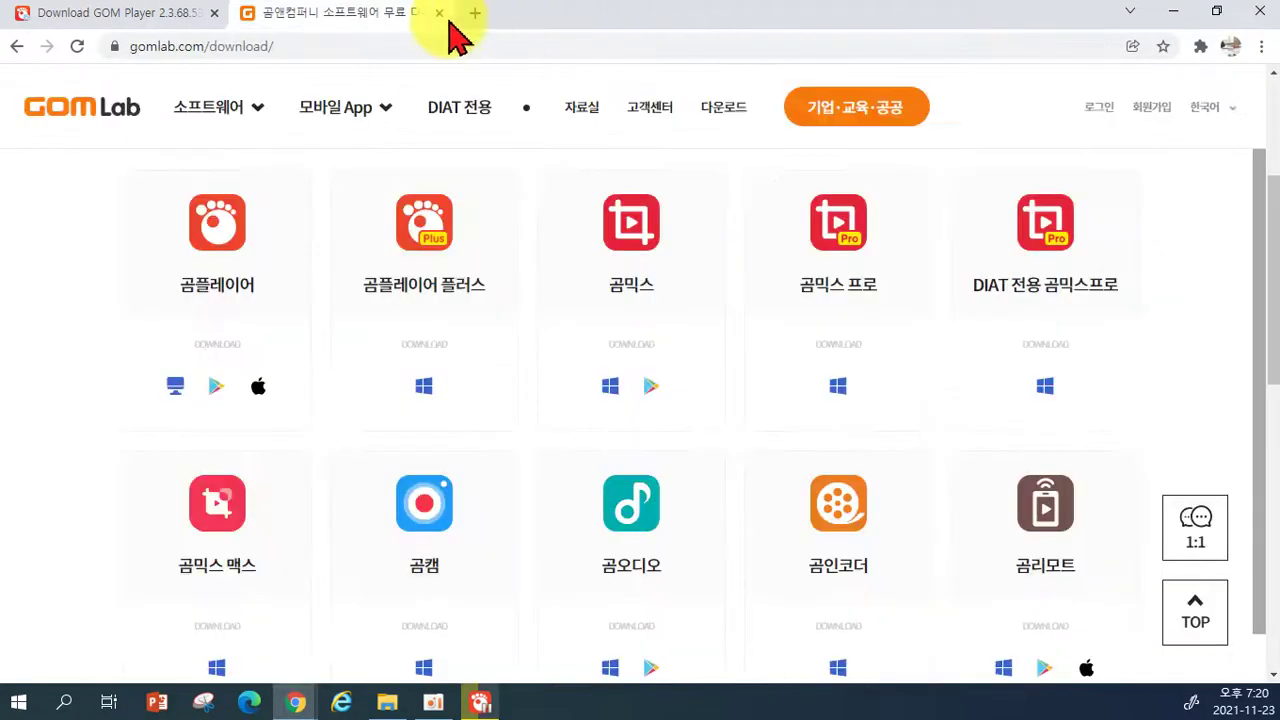
pyautogui.click(367, 47)
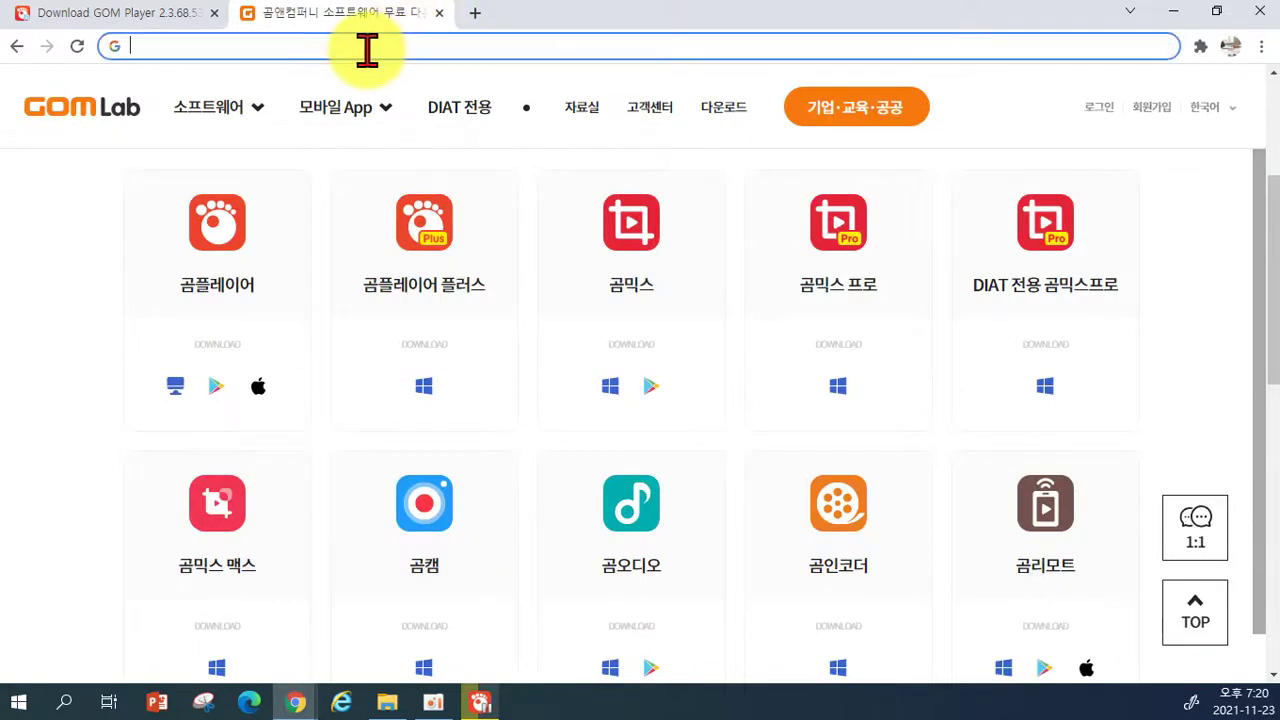
pyautogui.click(1258, 14)
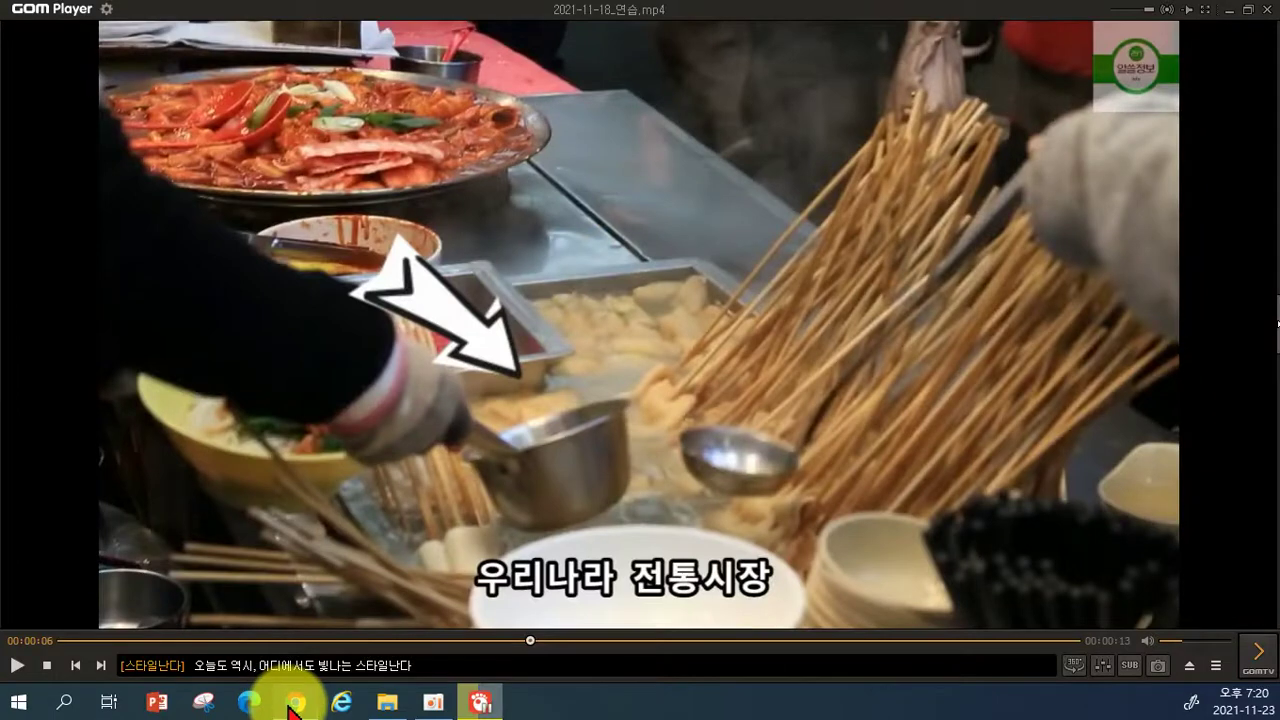
pyautogui.rightClick(296, 703)
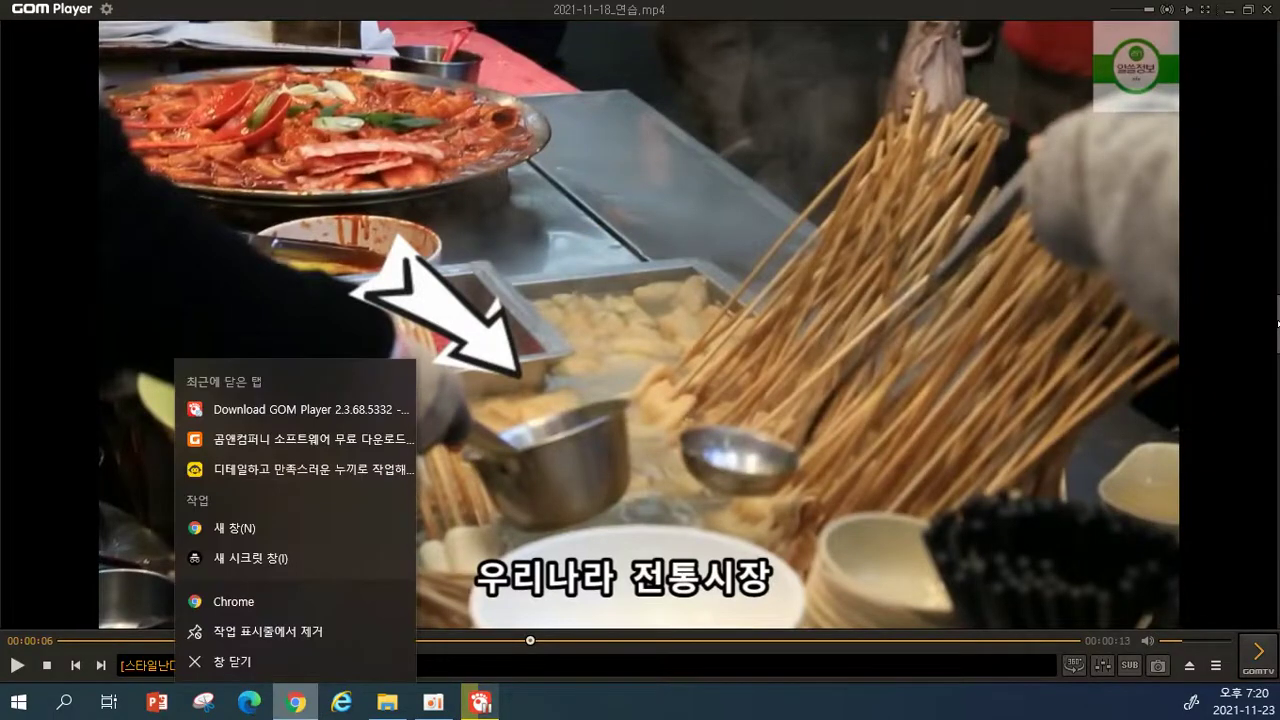
pyautogui.click(3, 28)
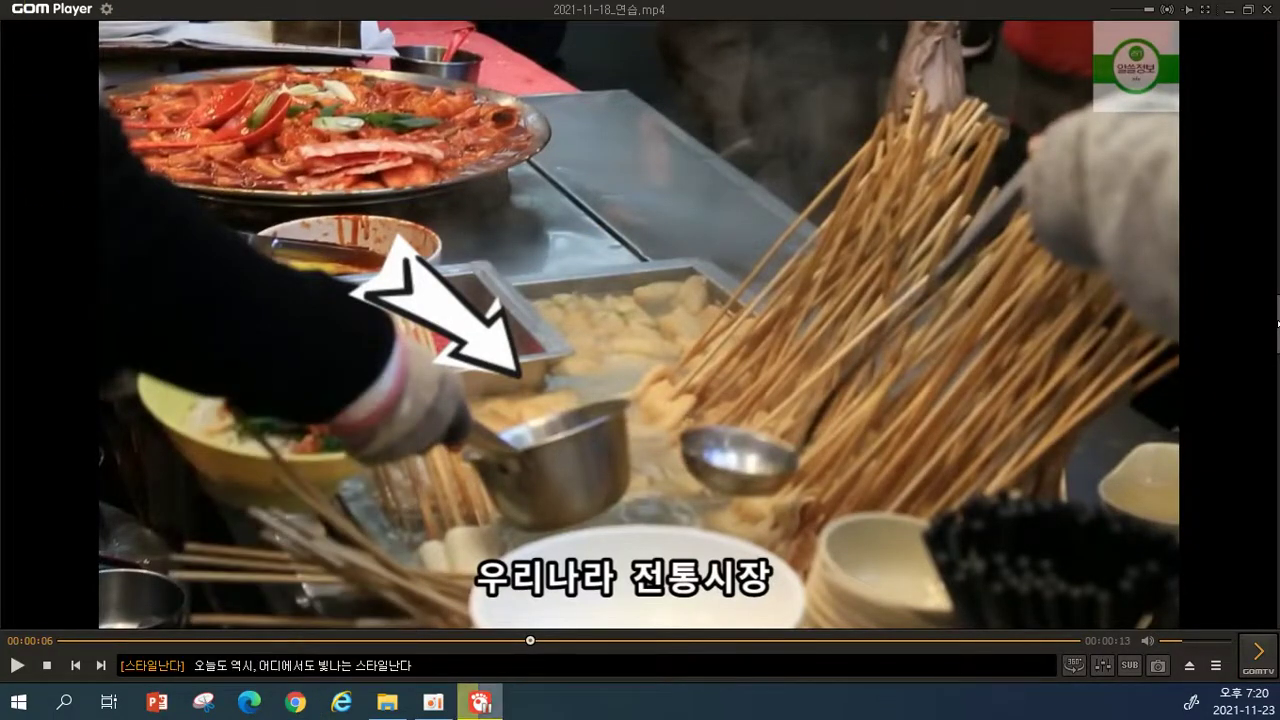
# Start a fresh Chrome session, search Google for 미리캔버스, and go to the miricanvas.com site.
pyautogui.click(296, 703)
pyautogui.click(500, 391)
pyautogui.write('a')
pyautogui.press('BackSpace')
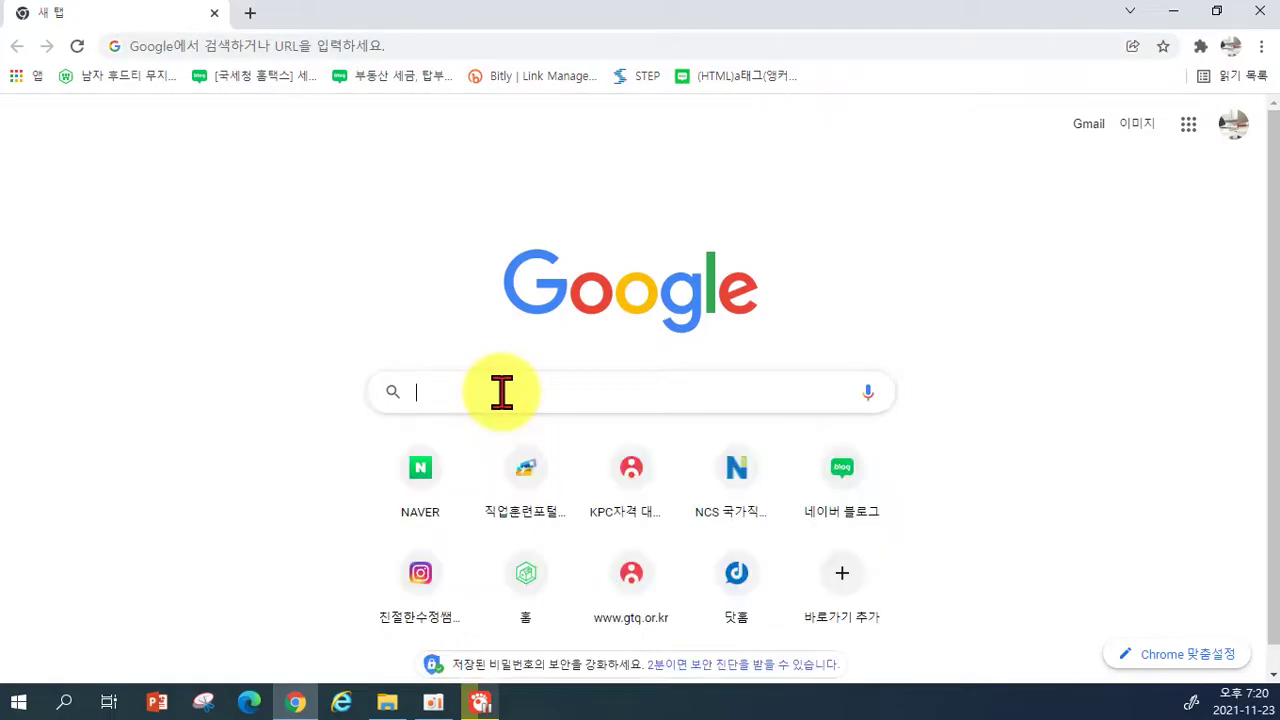
pyautogui.write('미')
pyautogui.write('리캔버스')
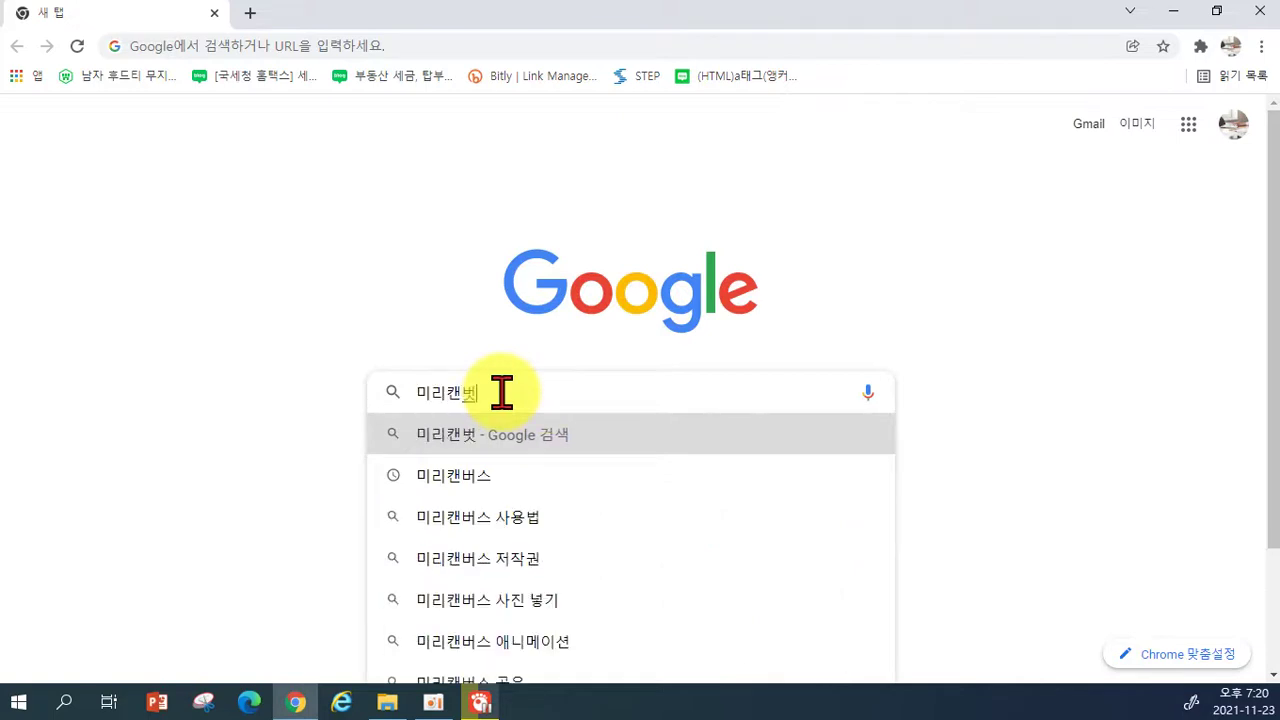
pyautogui.press('Return')
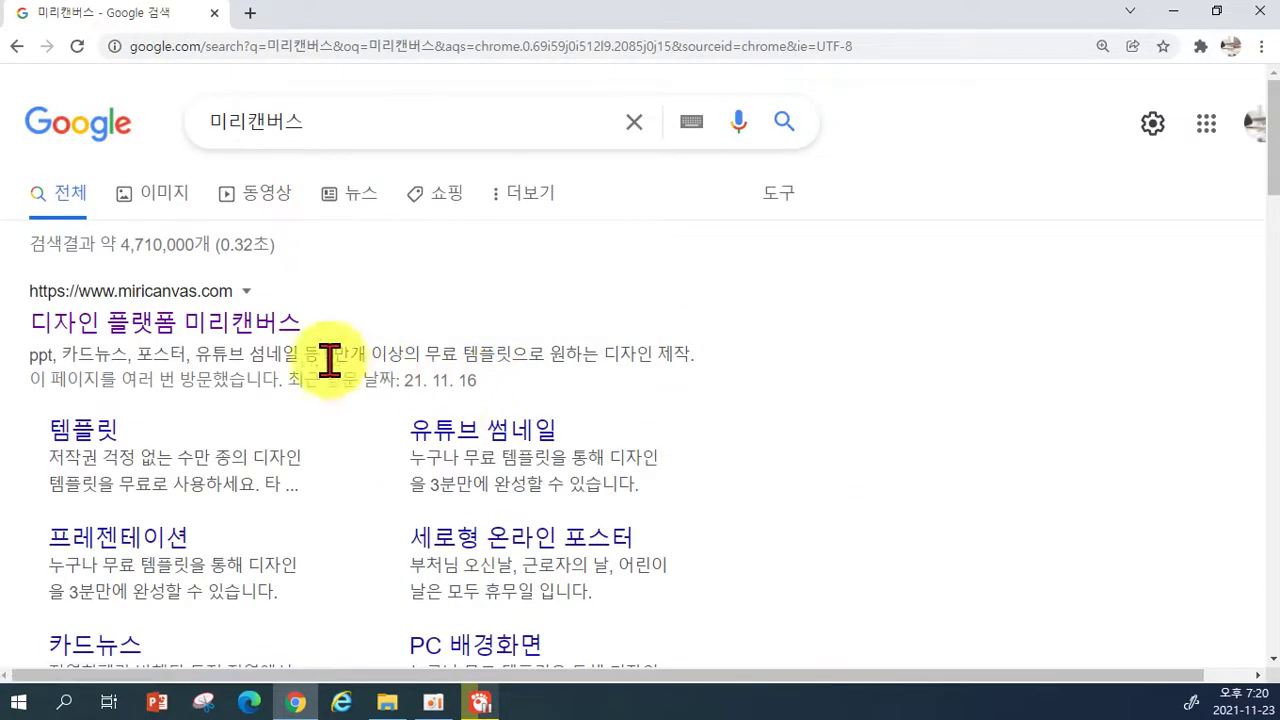
pyautogui.click(185, 328)
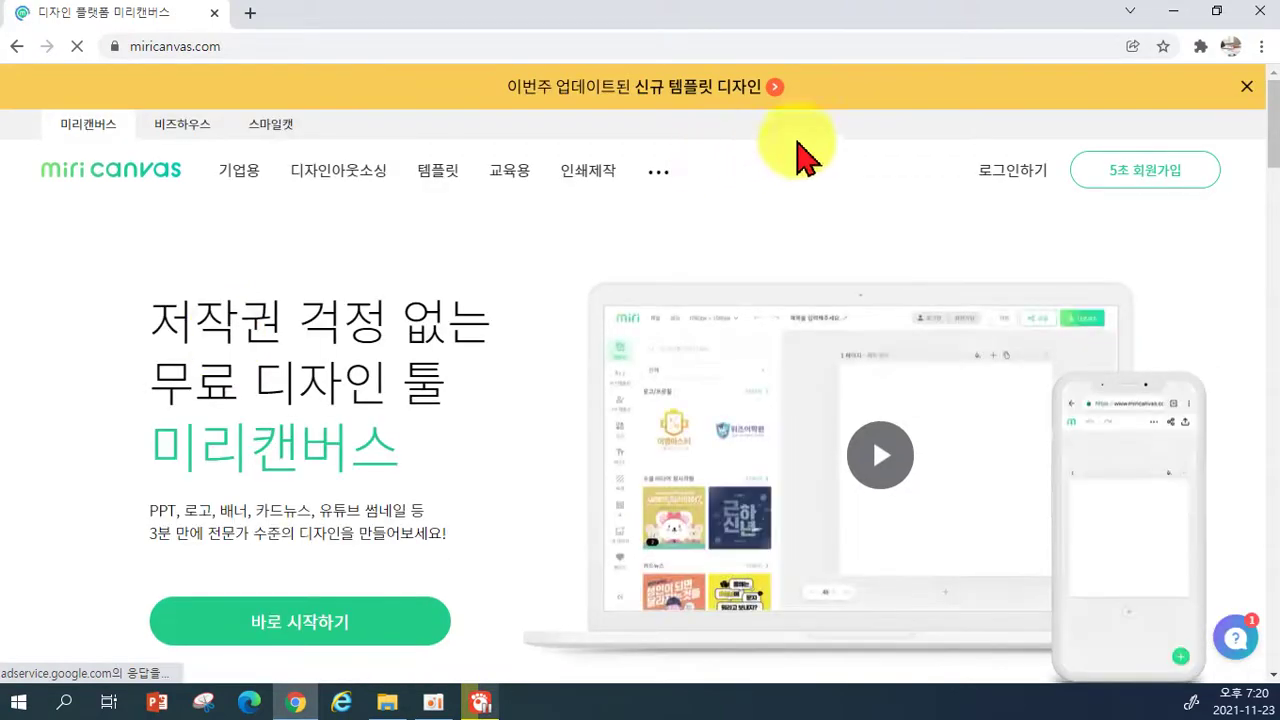
# Log in to 미리캔버스 with the Google account and choose to stay logged in.
pyautogui.click(995, 177)
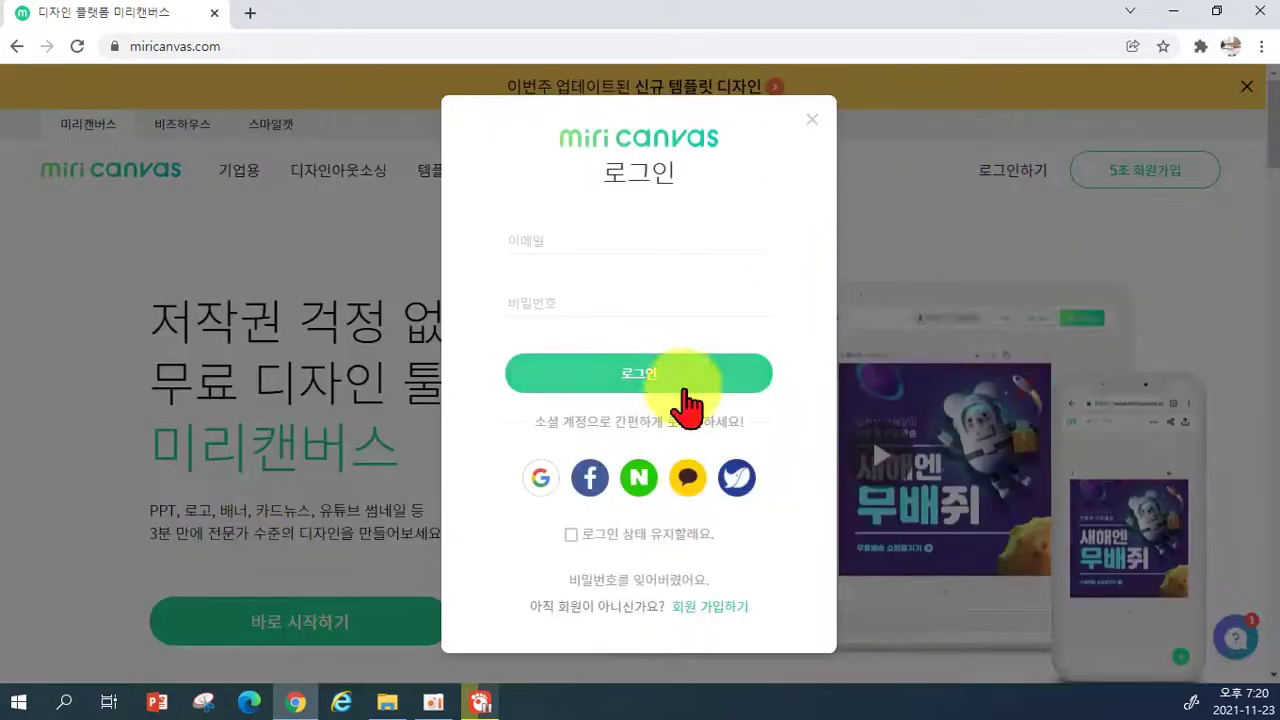
pyautogui.click(545, 472)
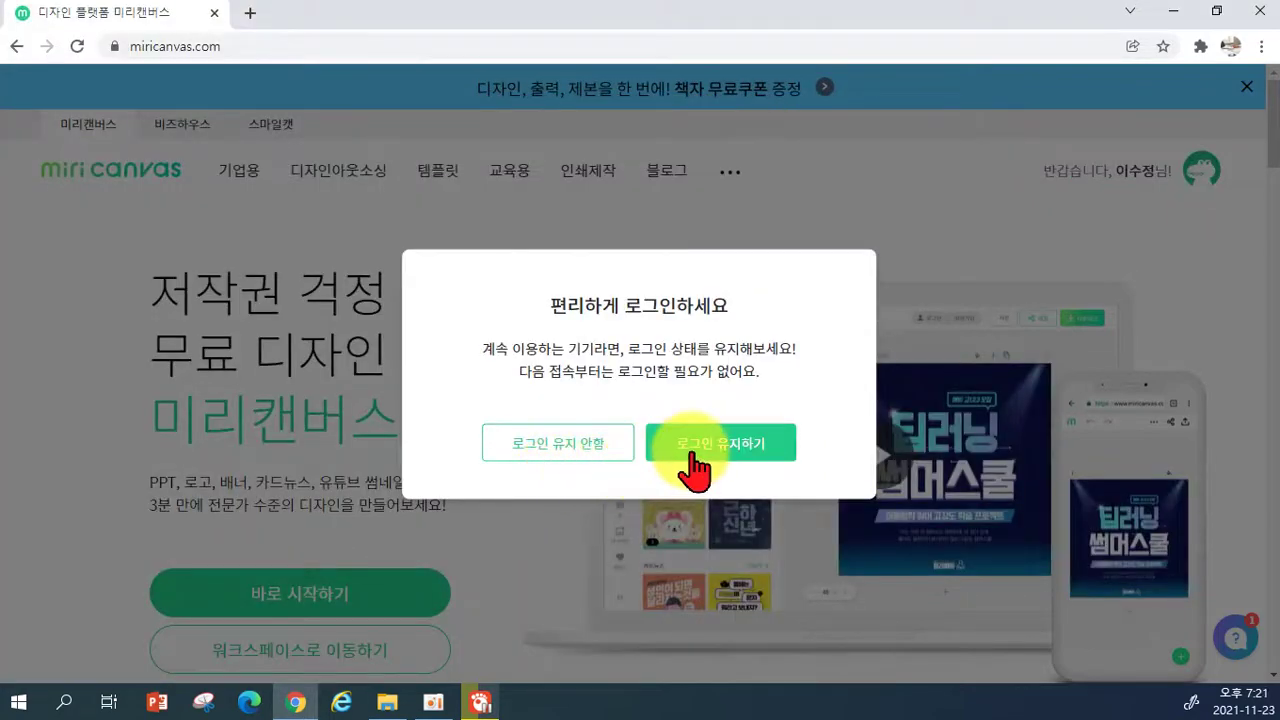
pyautogui.click(690, 452)
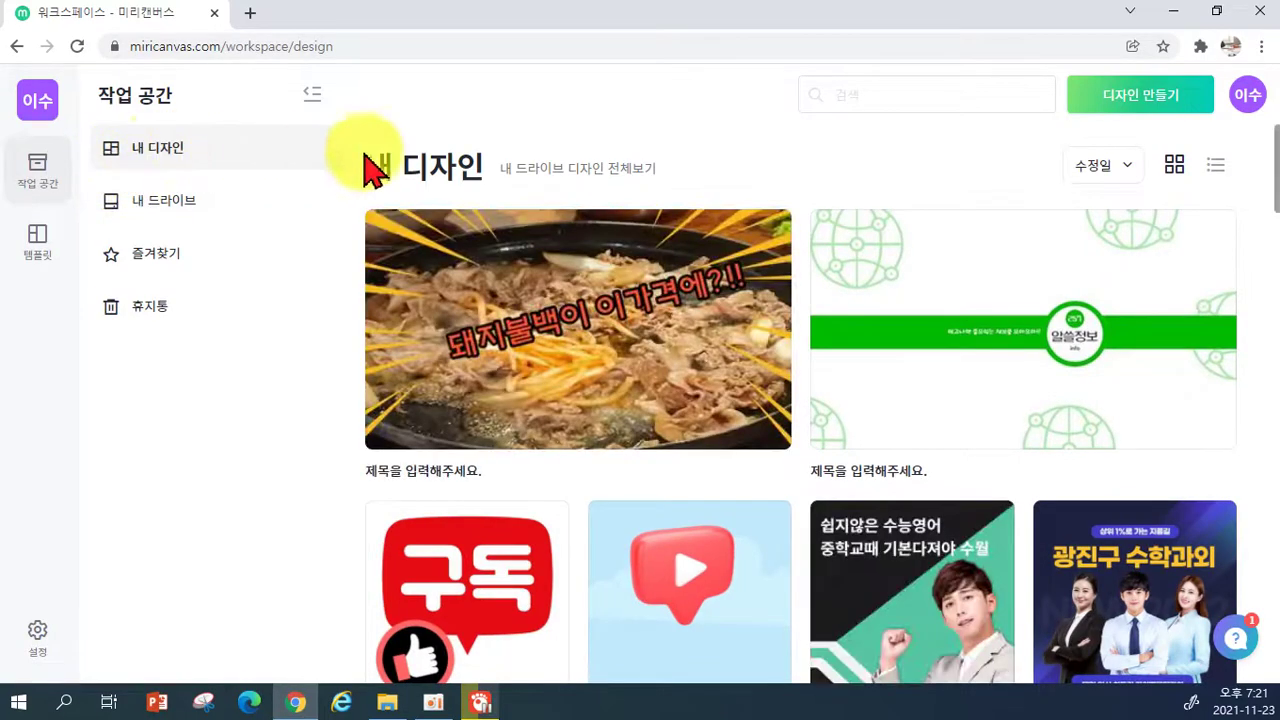
# Create a new design in the 썸네일 size of the 유튜브 / 팟빵 category.
pyautogui.click(1124, 108)
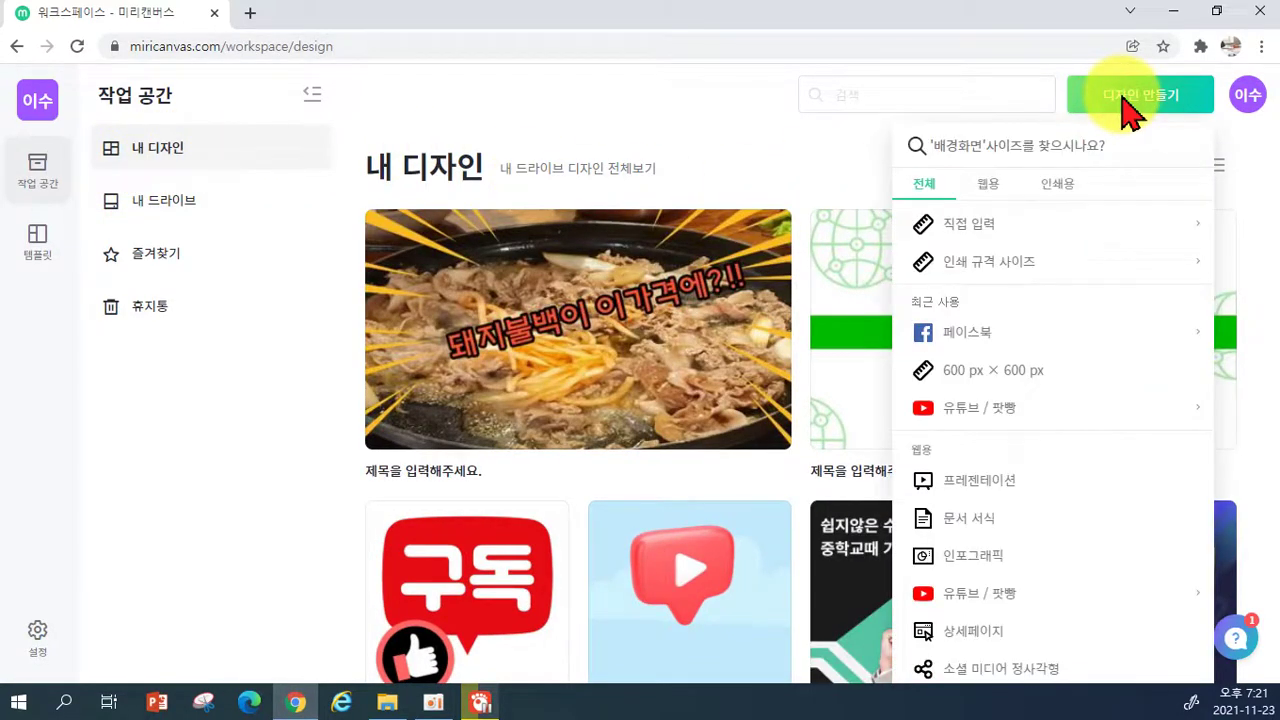
pyautogui.click(1043, 592)
pyautogui.scroll(-1, 1046, 608)
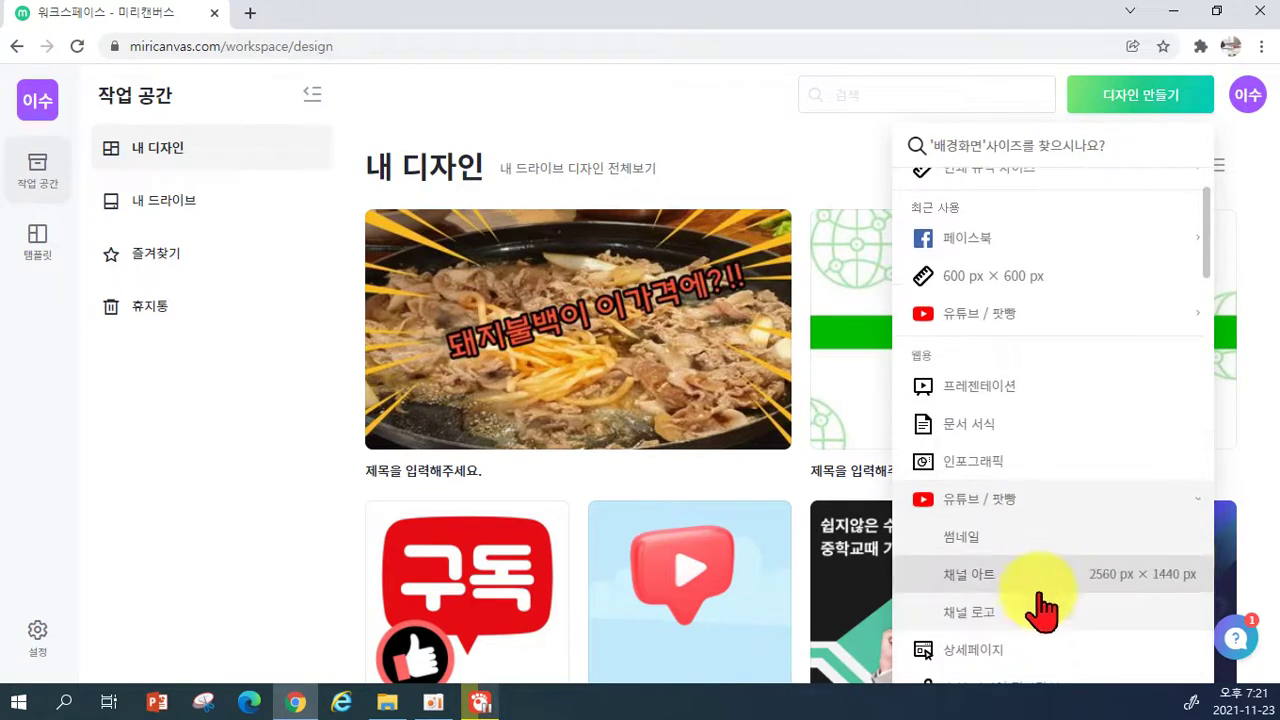
pyautogui.click(998, 545)
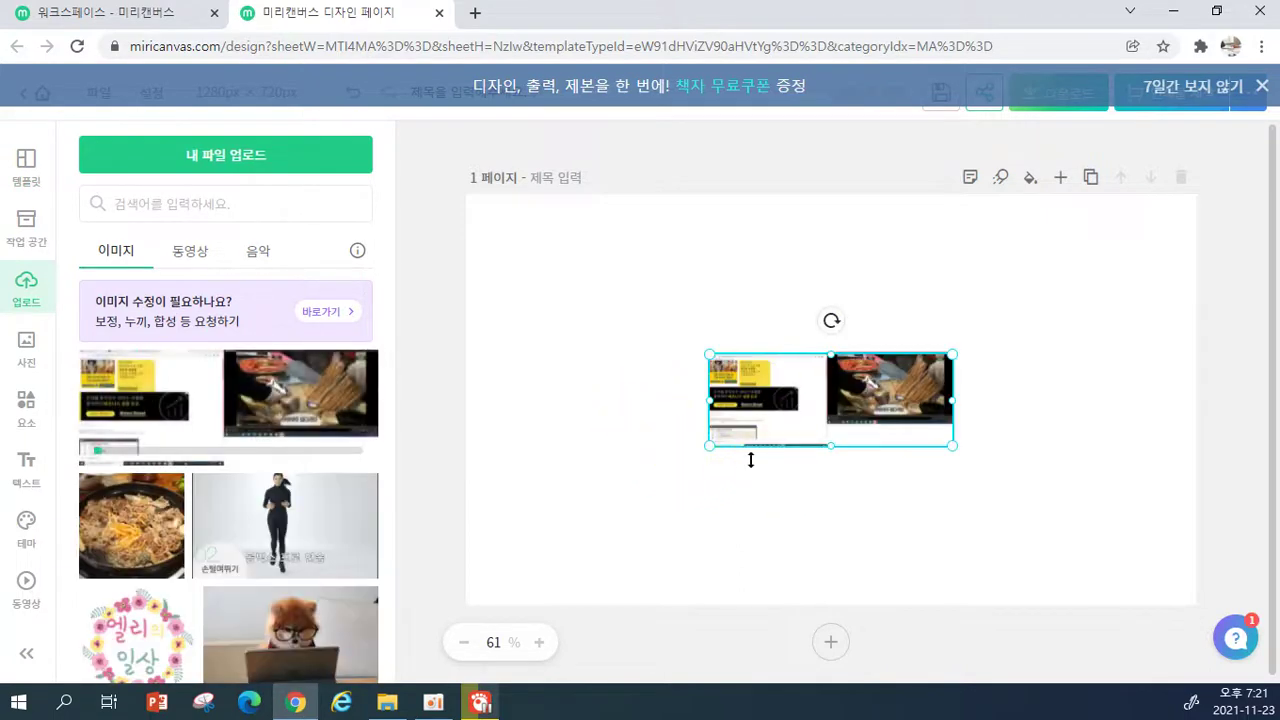
# Enlarge and reposition the pasted screen capture until its GOM Player video frame fills the whole design page, then deselect it.
pyautogui.moveTo(707, 450); pyautogui.dragTo(566, 561)
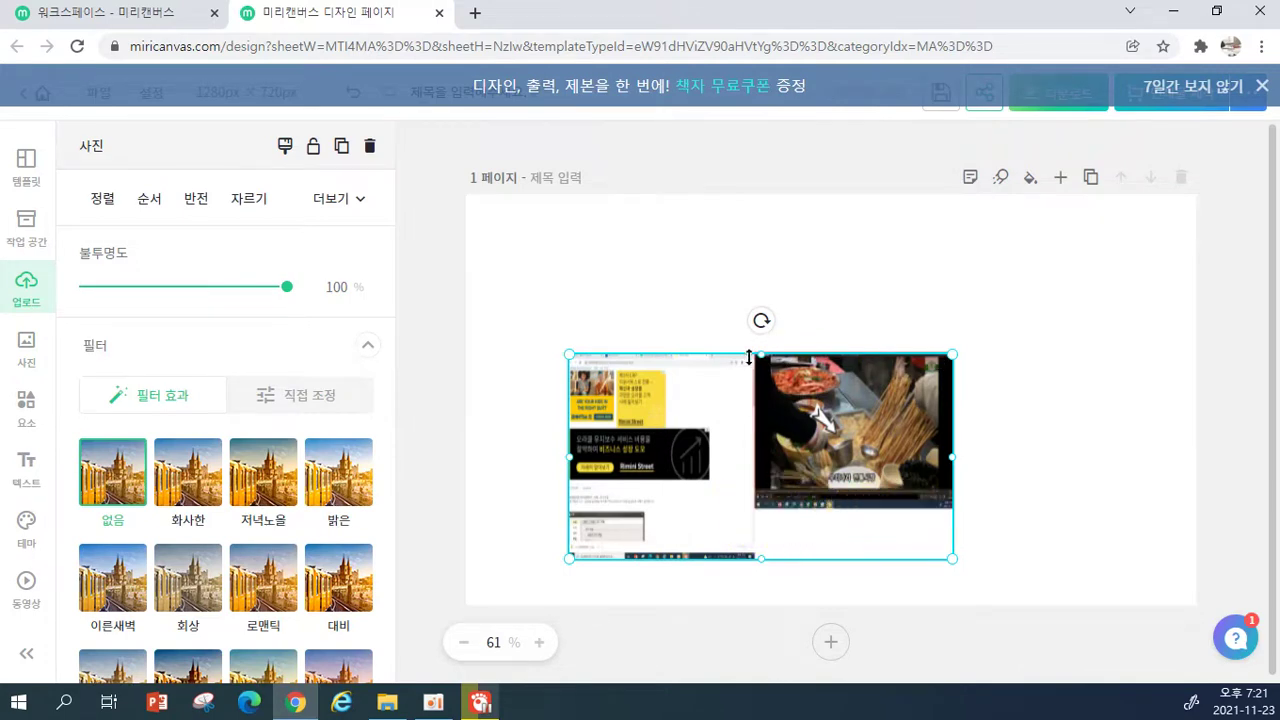
pyautogui.moveTo(559, 553); pyautogui.dragTo(130, 712)
pyautogui.moveTo(949, 354); pyautogui.dragTo(1260, 166)
pyautogui.moveTo(690, 365); pyautogui.dragTo(534, 380)
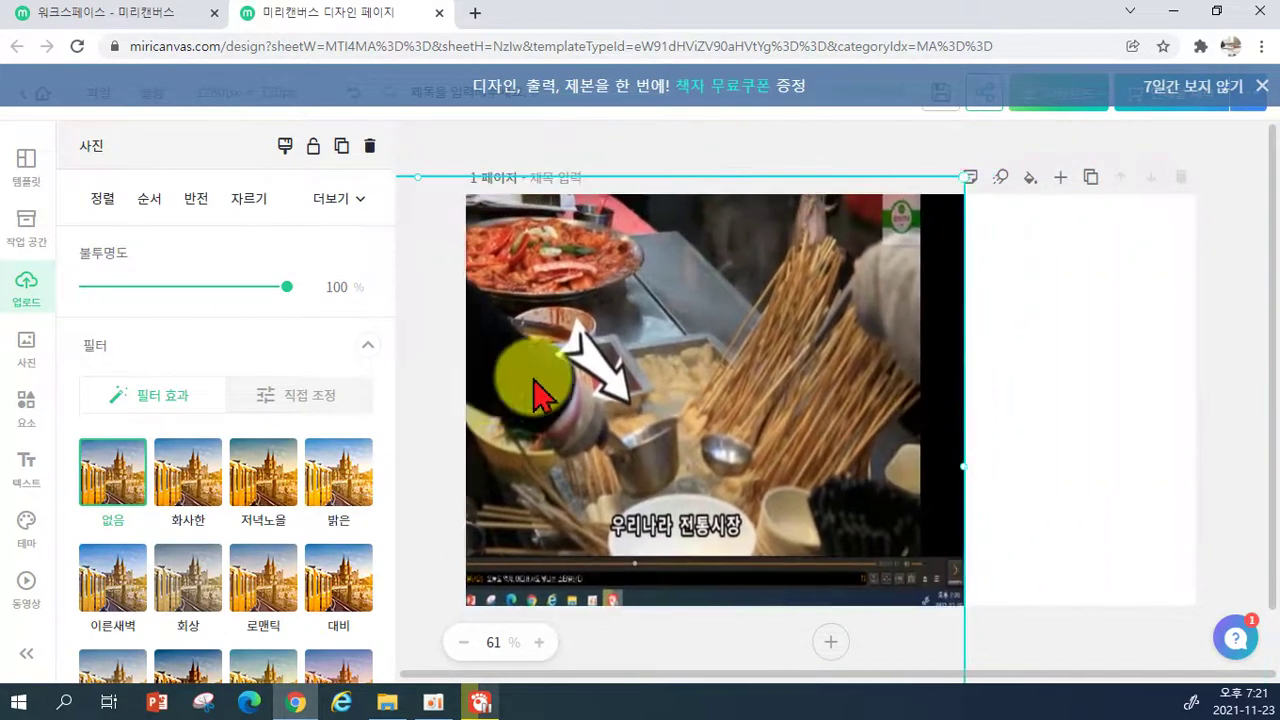
pyautogui.click(943, 563)
pyautogui.moveTo(963, 466); pyautogui.dragTo(1194, 491)
pyautogui.moveTo(1066, 471); pyautogui.dragTo(1063, 508)
pyautogui.moveTo(1193, 212); pyautogui.dragTo(1249, 177)
pyautogui.moveTo(994, 380); pyautogui.dragTo(963, 386)
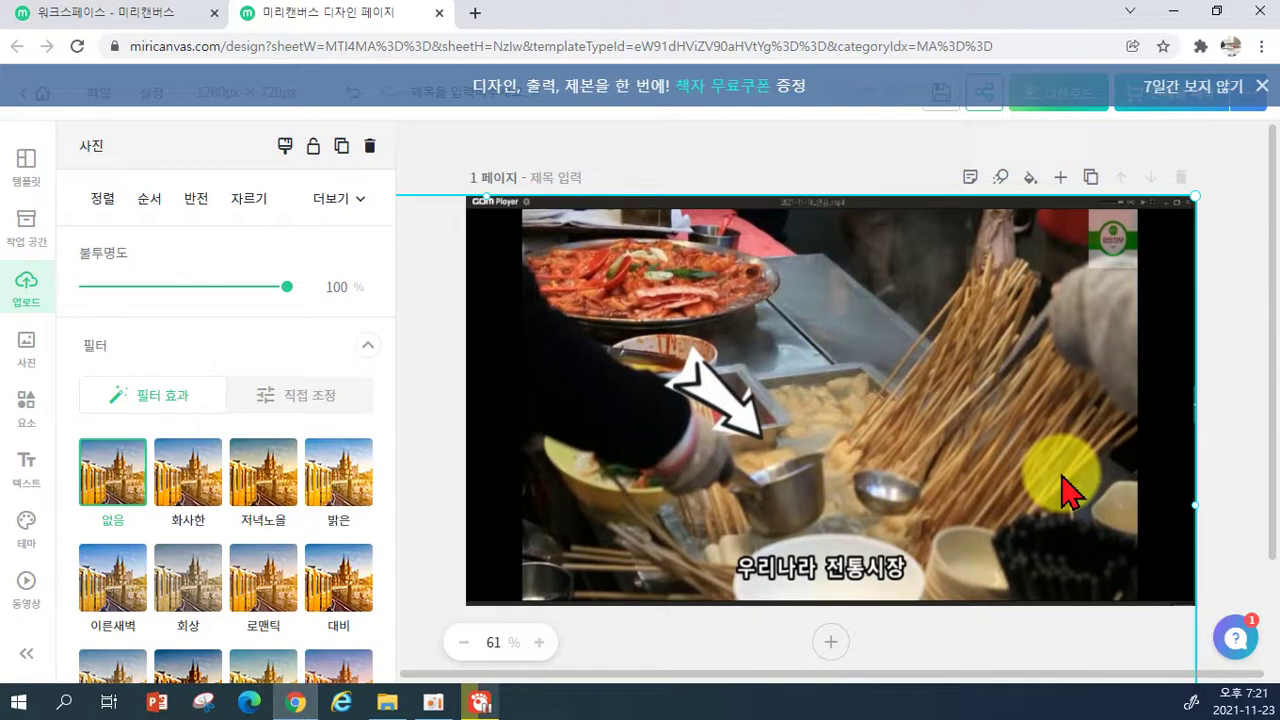
pyautogui.click(1237, 328)
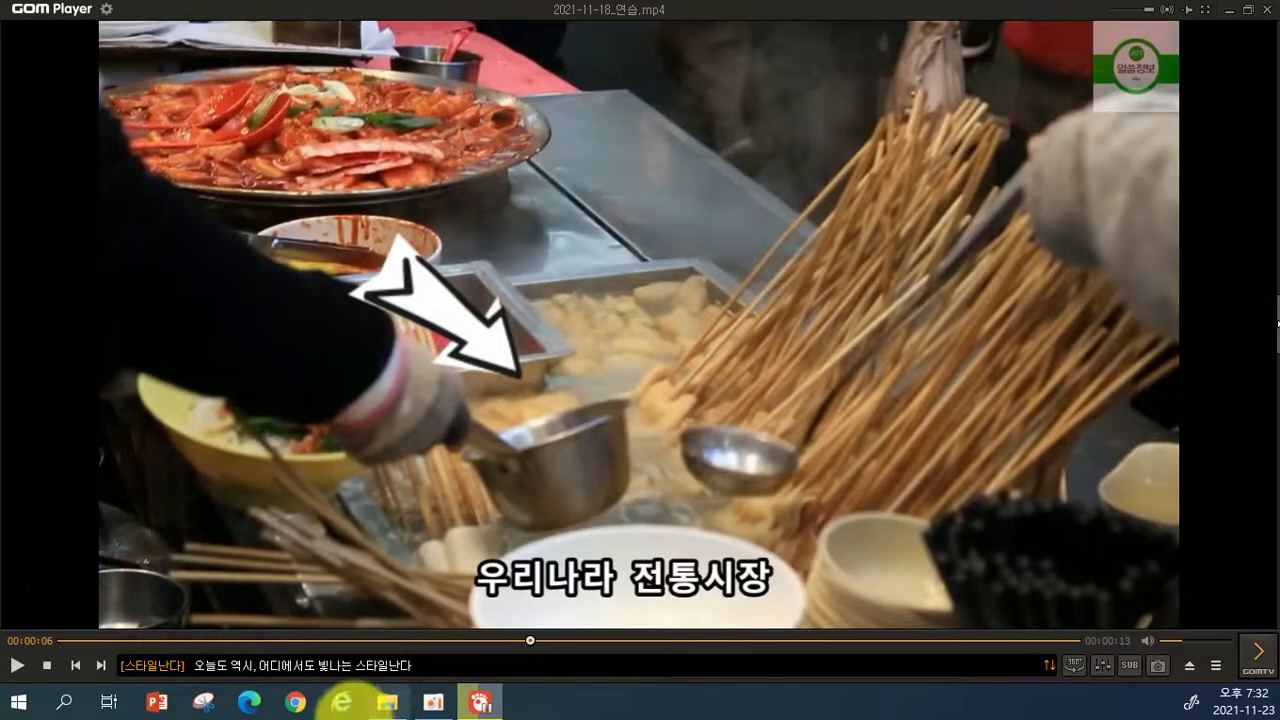
# Switch to Chrome, find 미리캔버스 through a Google search, and open its miricanvas.com website.
pyautogui.click(291, 703)
pyautogui.click(500, 386)
pyautogui.write('a')
pyautogui.press('BackSpace')
pyautogui.write('미리캐')
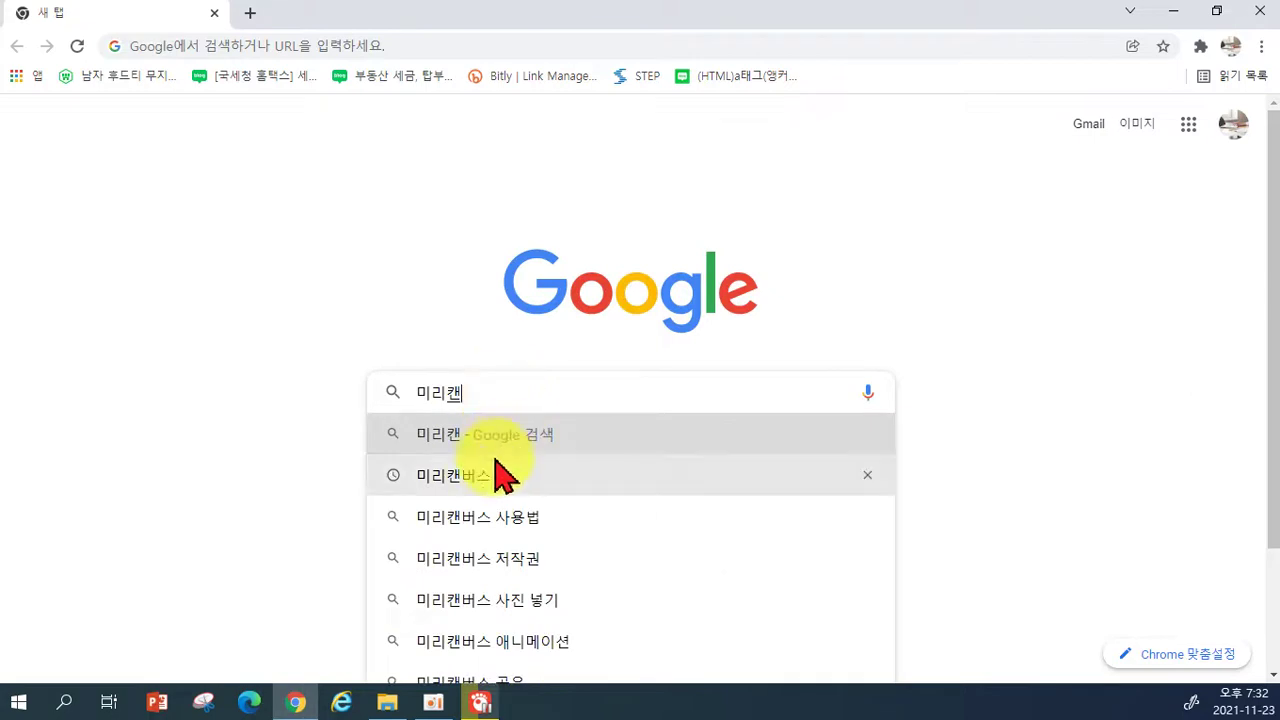
pyautogui.click(480, 484)
pyautogui.click(188, 322)
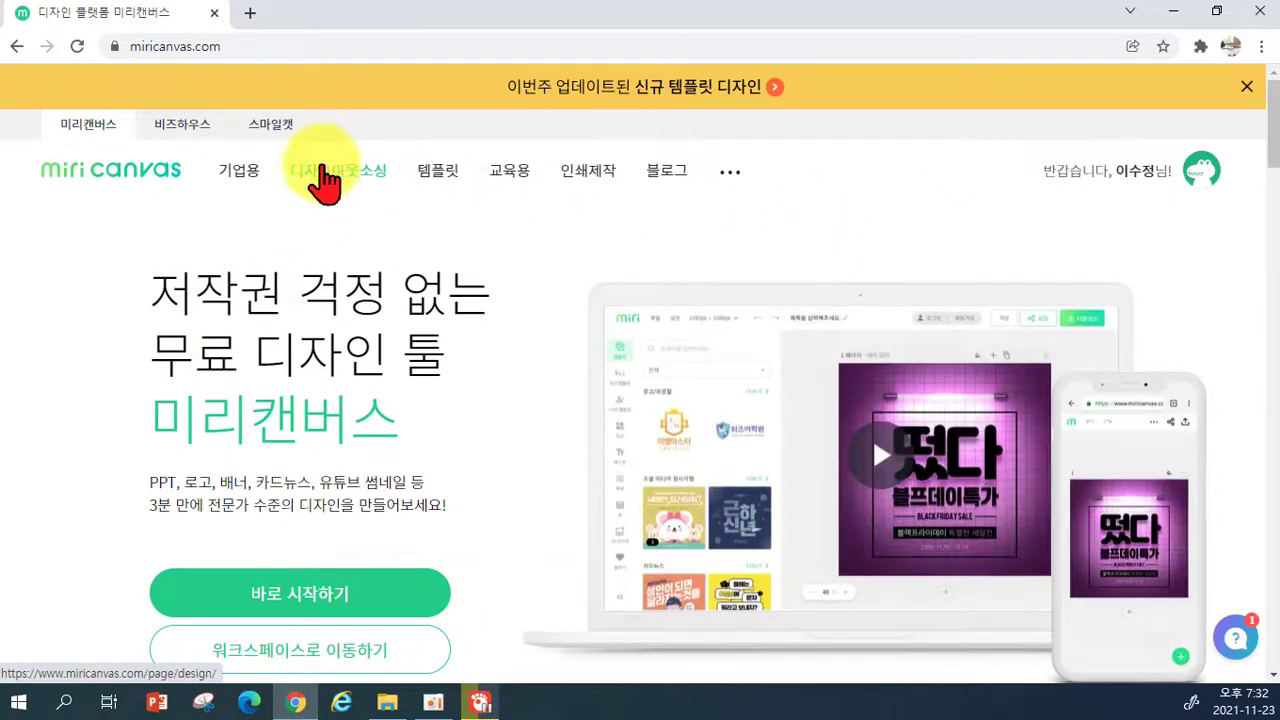
# Start a new design and set its size to the 유튜브 / 팟빵 썸네일 preset, 1280 px × 720 px.
pyautogui.click(290, 593)
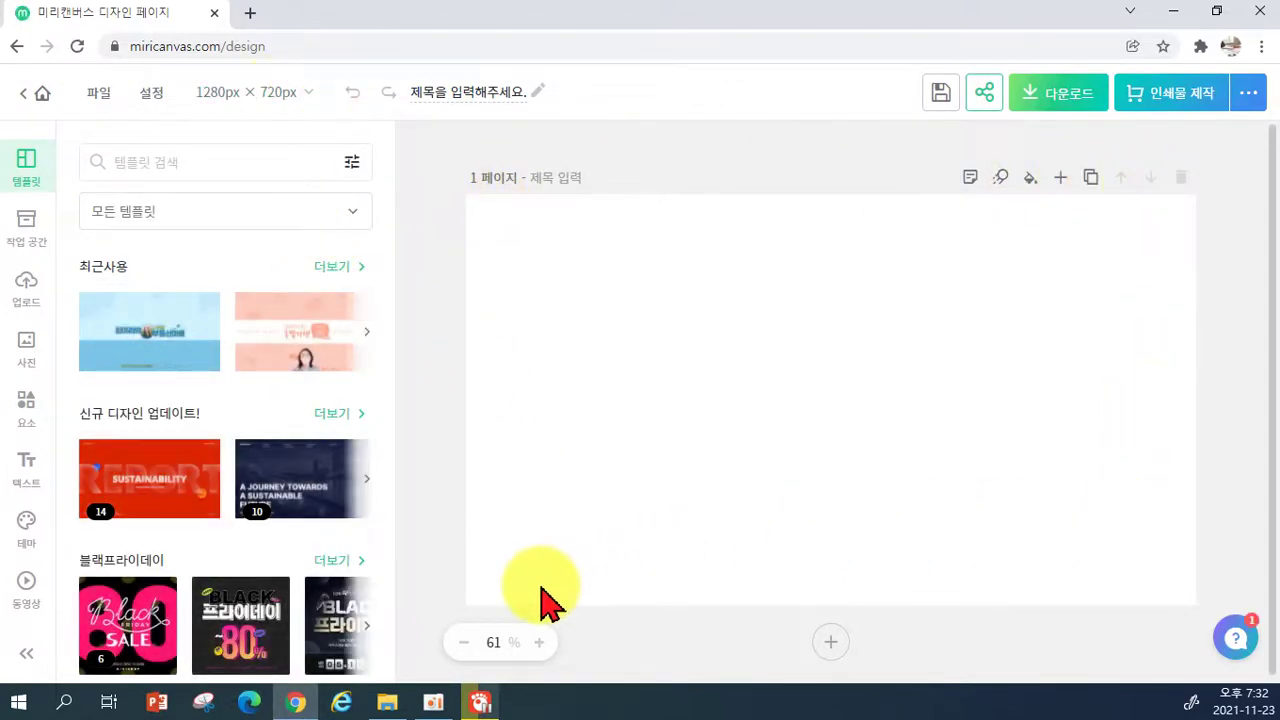
pyautogui.click(299, 100)
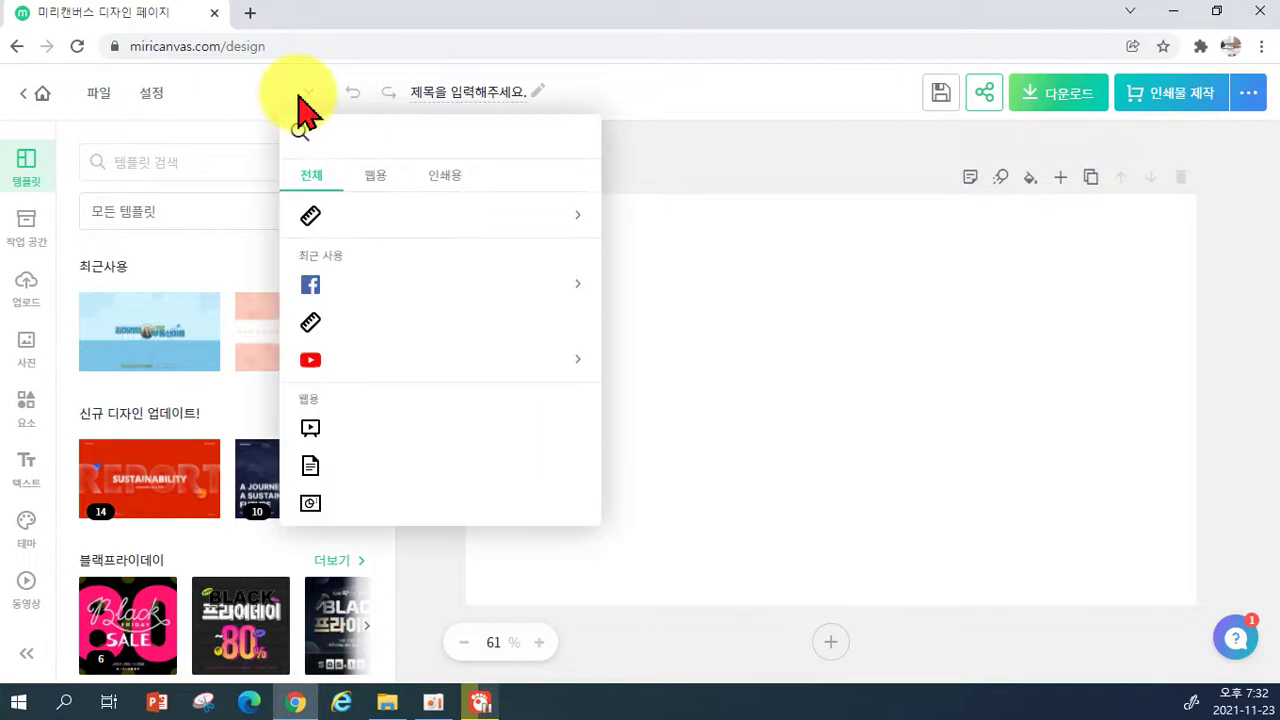
pyautogui.scroll(-2, 392, 420)
pyautogui.click(385, 356)
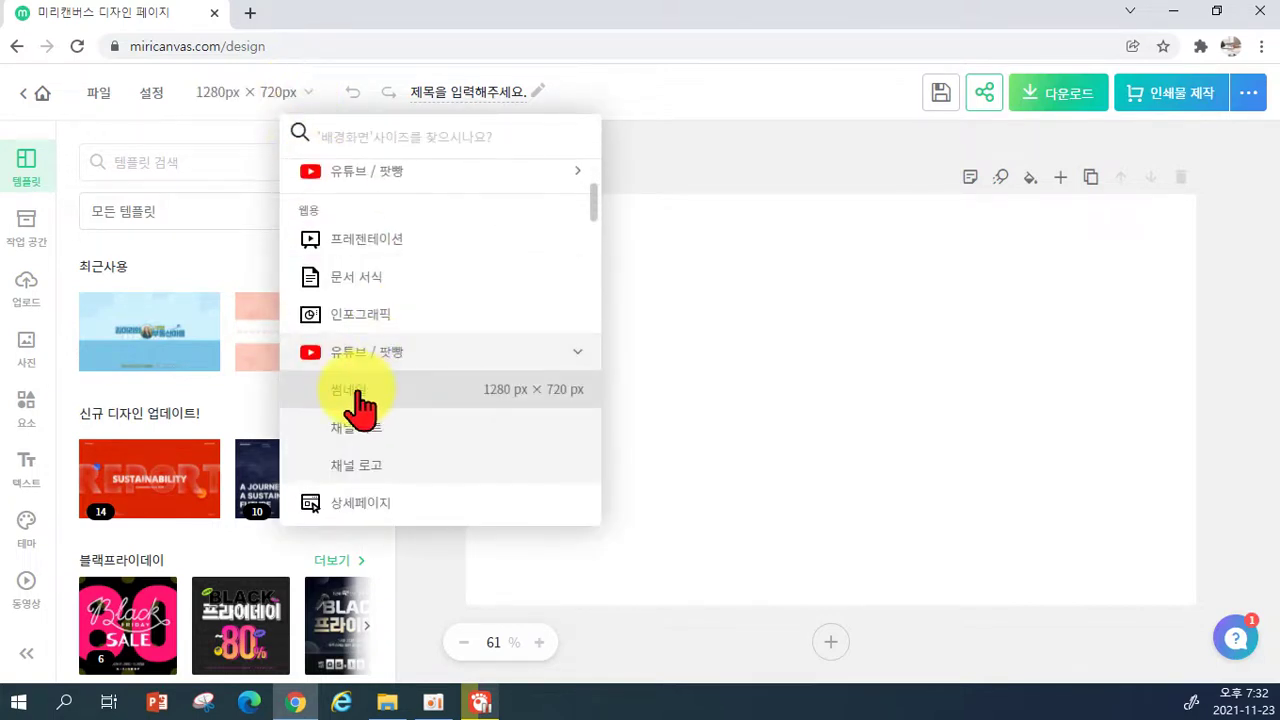
pyautogui.click(355, 400)
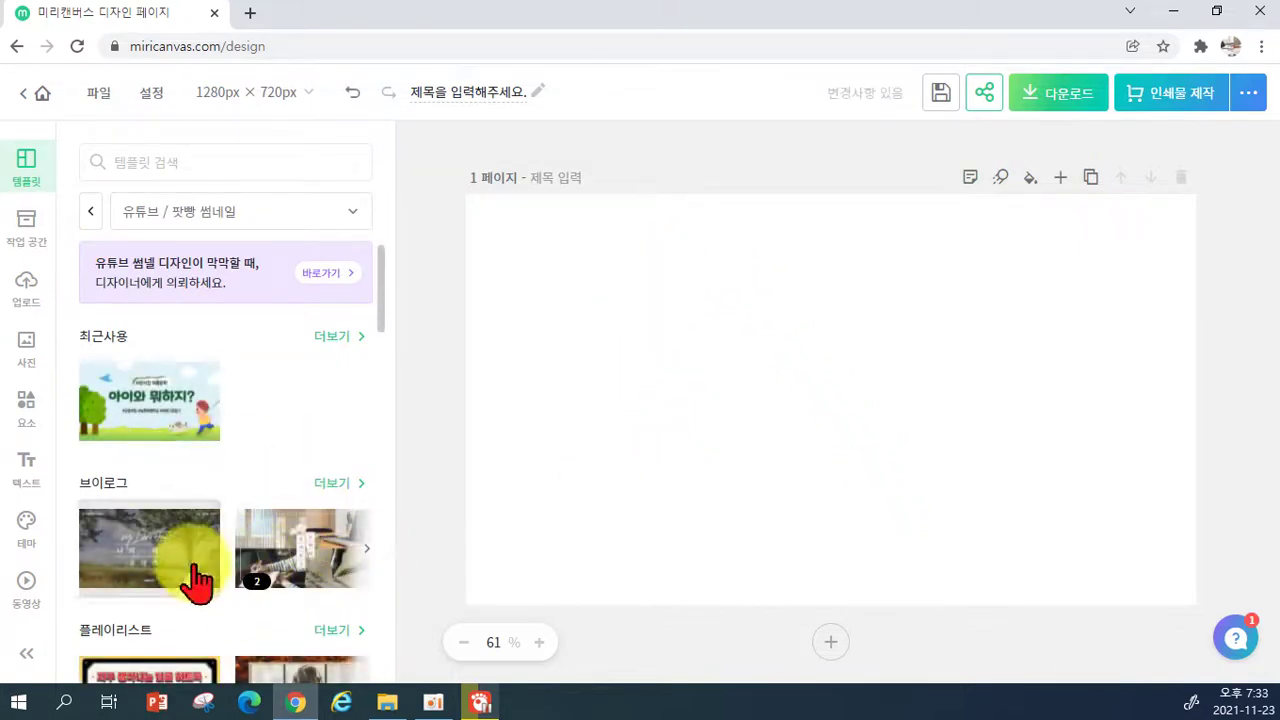
# Paste the copied screen capture onto the blank design page and select it.
pyautogui.scroll(-2, 330, 445)
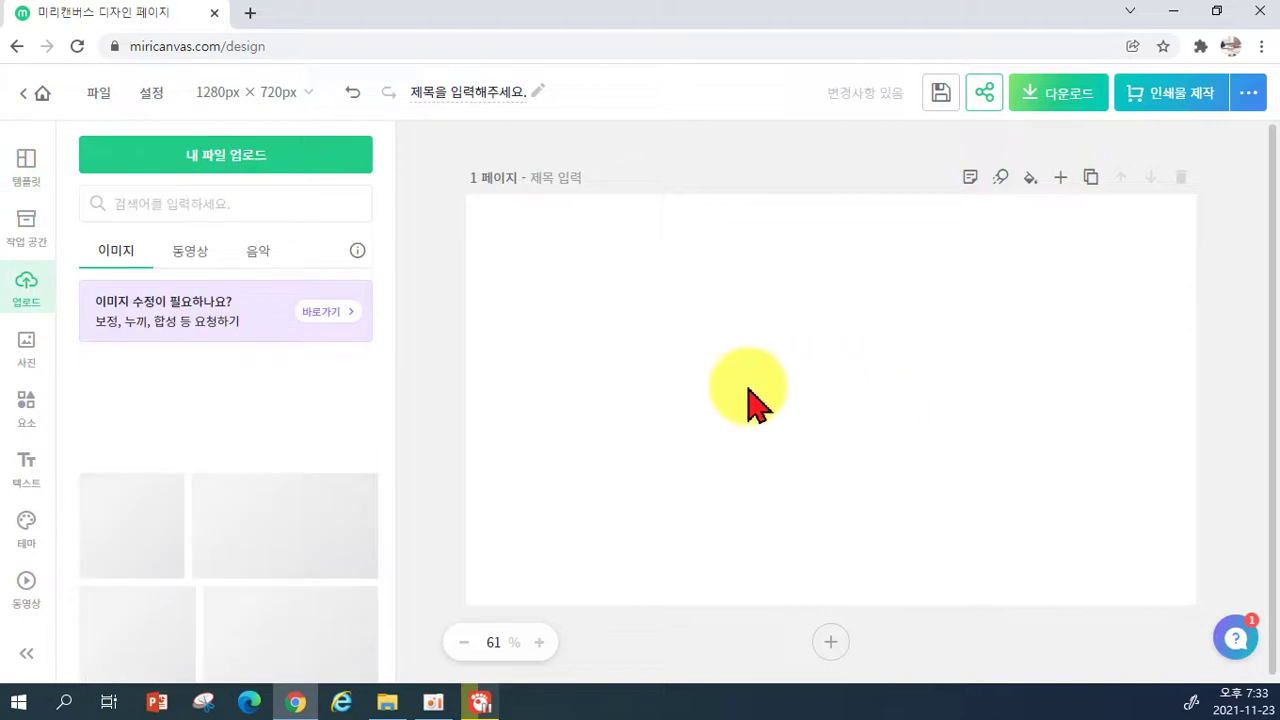
pyautogui.hotkey('ctrl', 'v')
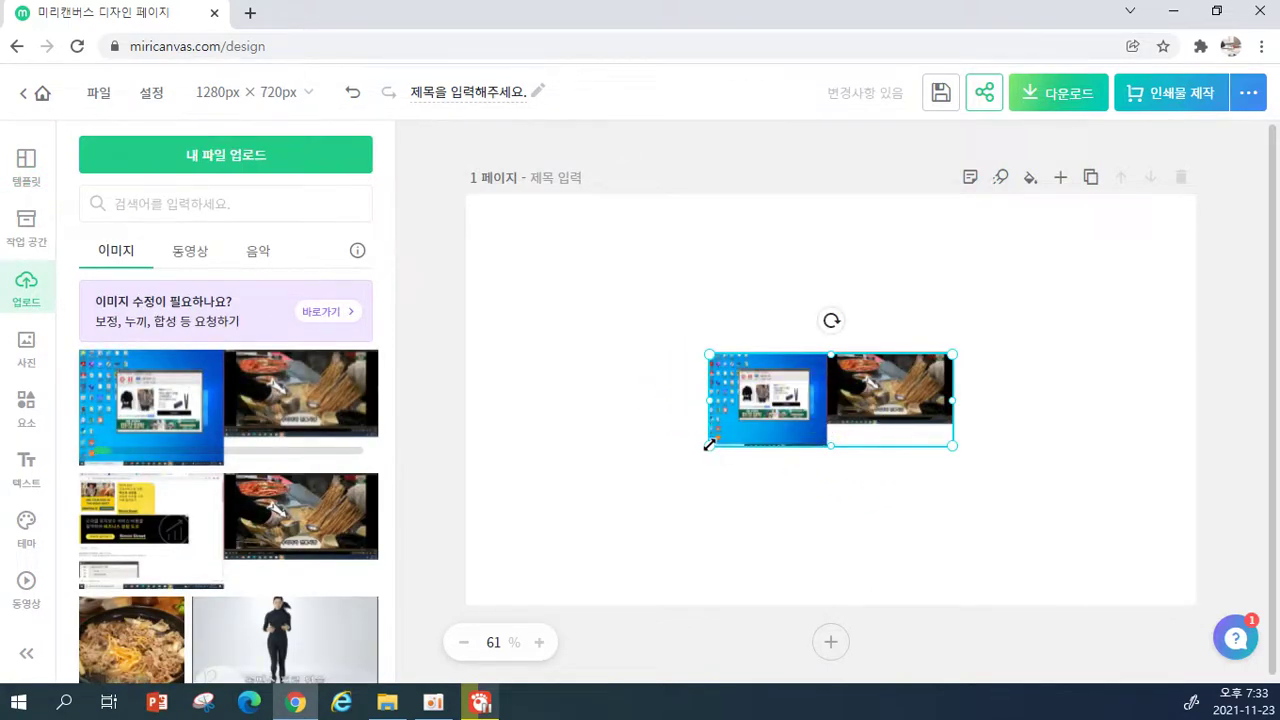
pyautogui.click(750, 428)
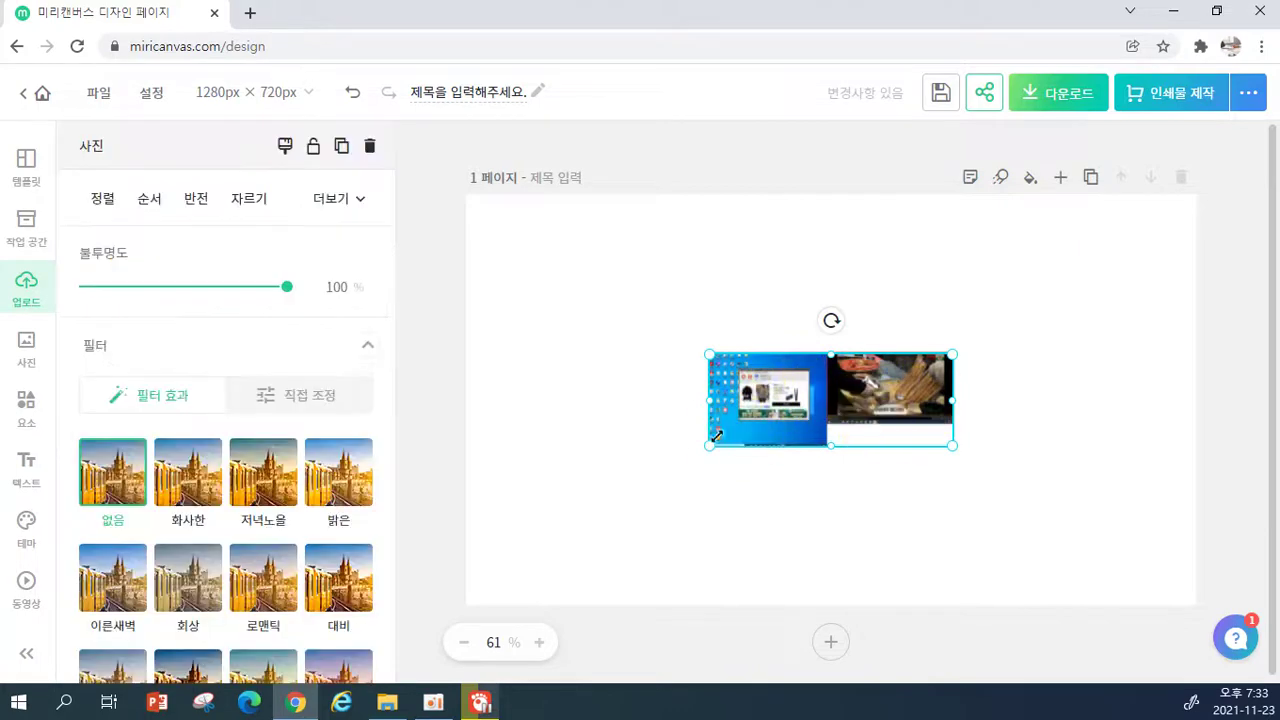
# Enlarge and reposition the pasted screen capture until its video frame covers the whole page without black borders.
pyautogui.moveTo(709, 445); pyautogui.dragTo(215, 706)
pyautogui.moveTo(957, 345); pyautogui.dragTo(532, 434)
pyautogui.moveTo(861, 265); pyautogui.dragTo(935, 229)
pyautogui.moveTo(837, 514); pyautogui.dragTo(864, 470)
pyautogui.moveTo(1061, 188); pyautogui.dragTo(1277, 127)
pyautogui.moveTo(988, 314); pyautogui.dragTo(845, 371)
pyautogui.moveTo(1118, 190); pyautogui.dragTo(1237, 223)
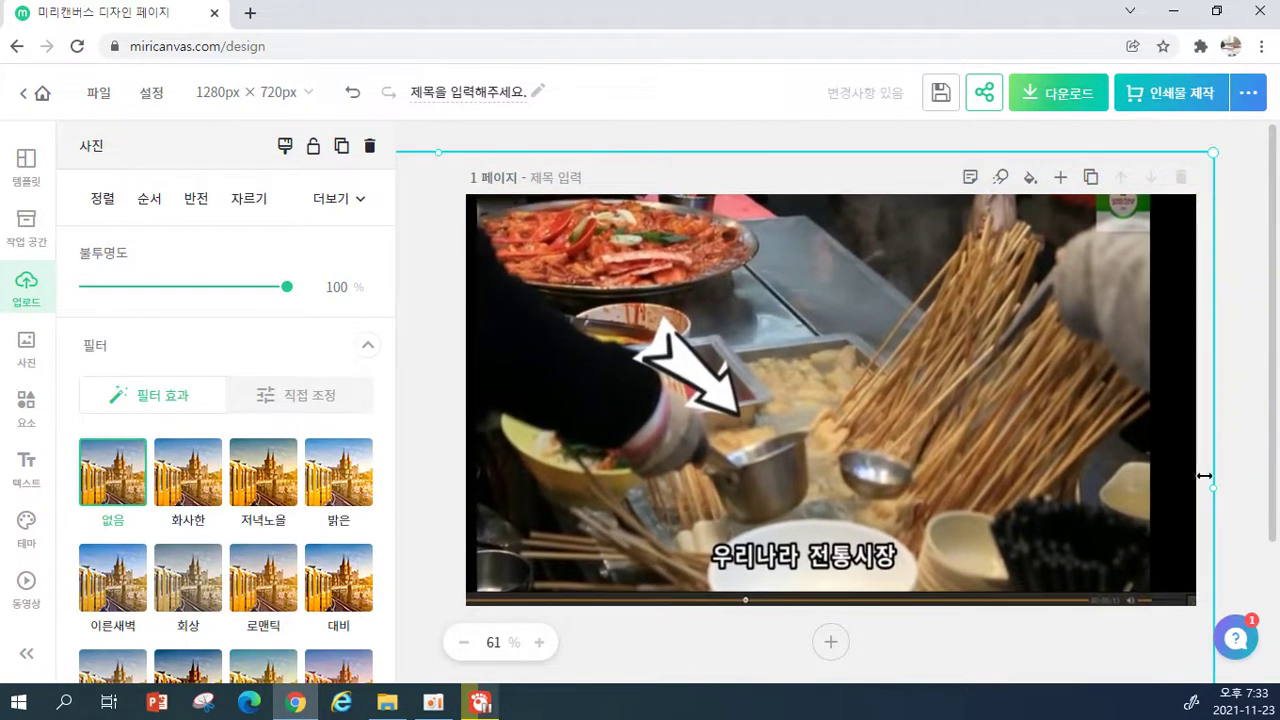
pyautogui.moveTo(1217, 498); pyautogui.dragTo(1260, 509)
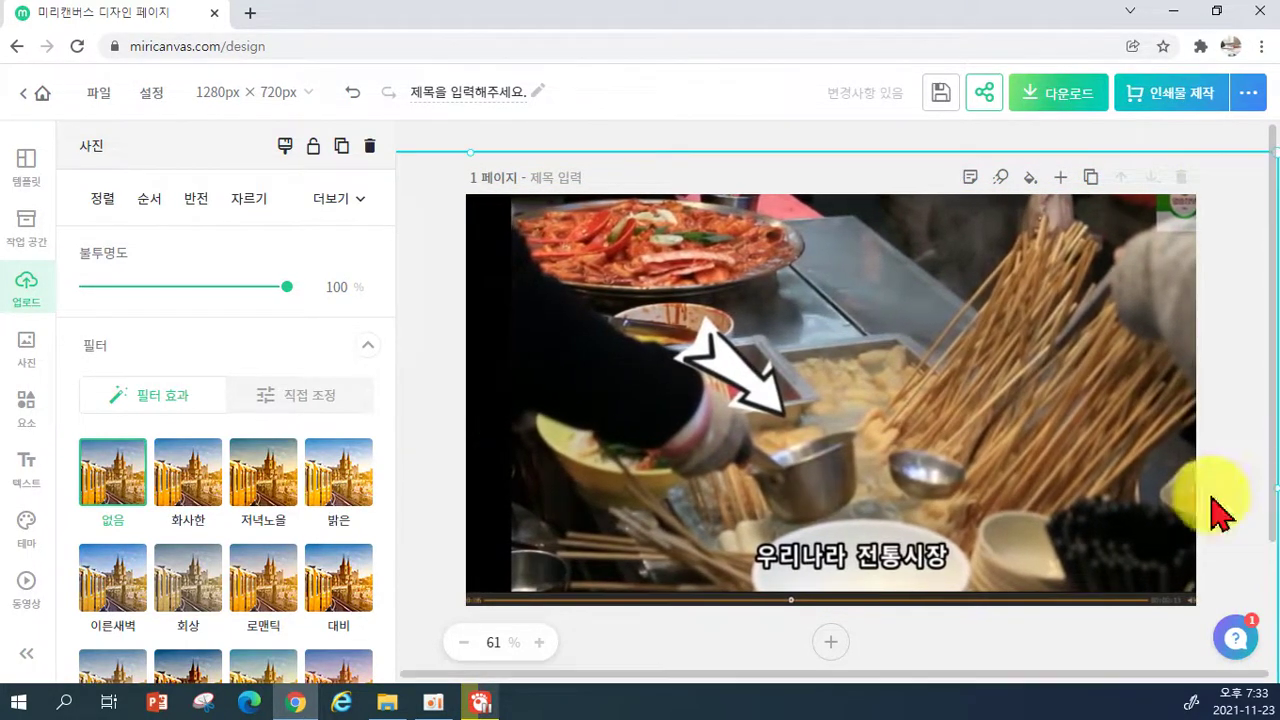
pyautogui.moveTo(1143, 471); pyautogui.dragTo(1189, 492)
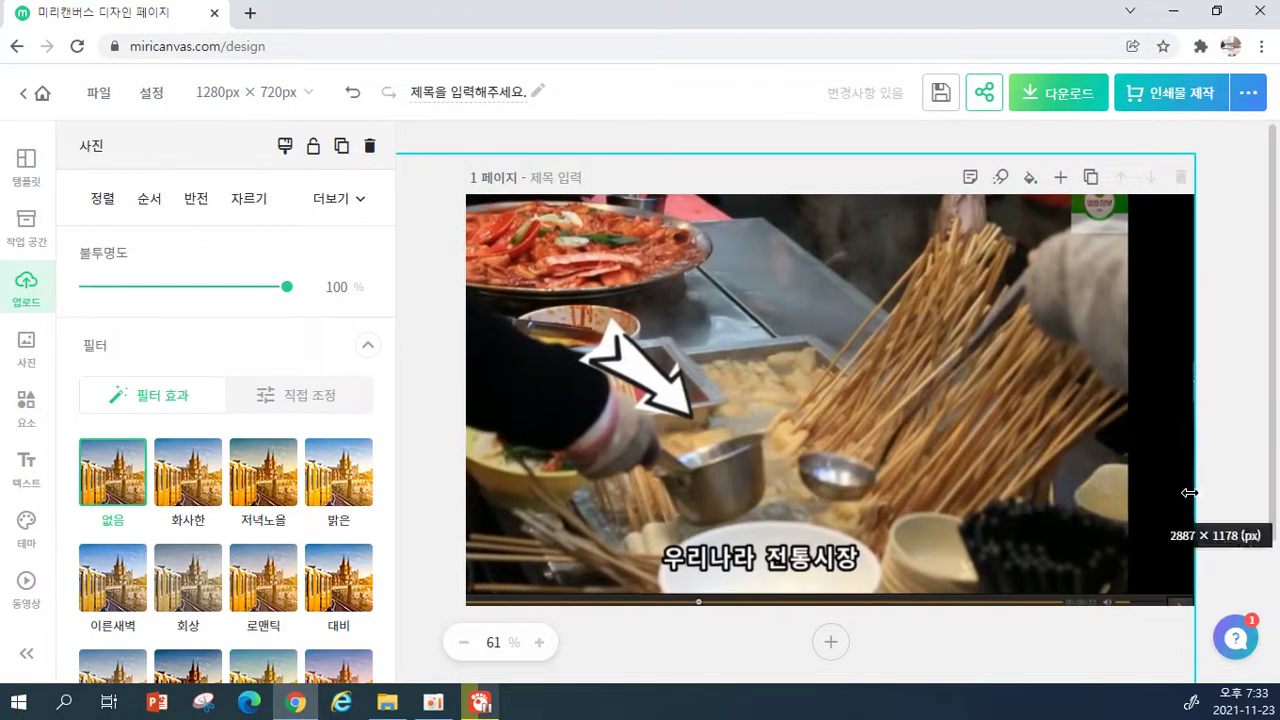
pyautogui.moveTo(1194, 155); pyautogui.dragTo(1252, 110)
pyautogui.moveTo(966, 286); pyautogui.dragTo(946, 317)
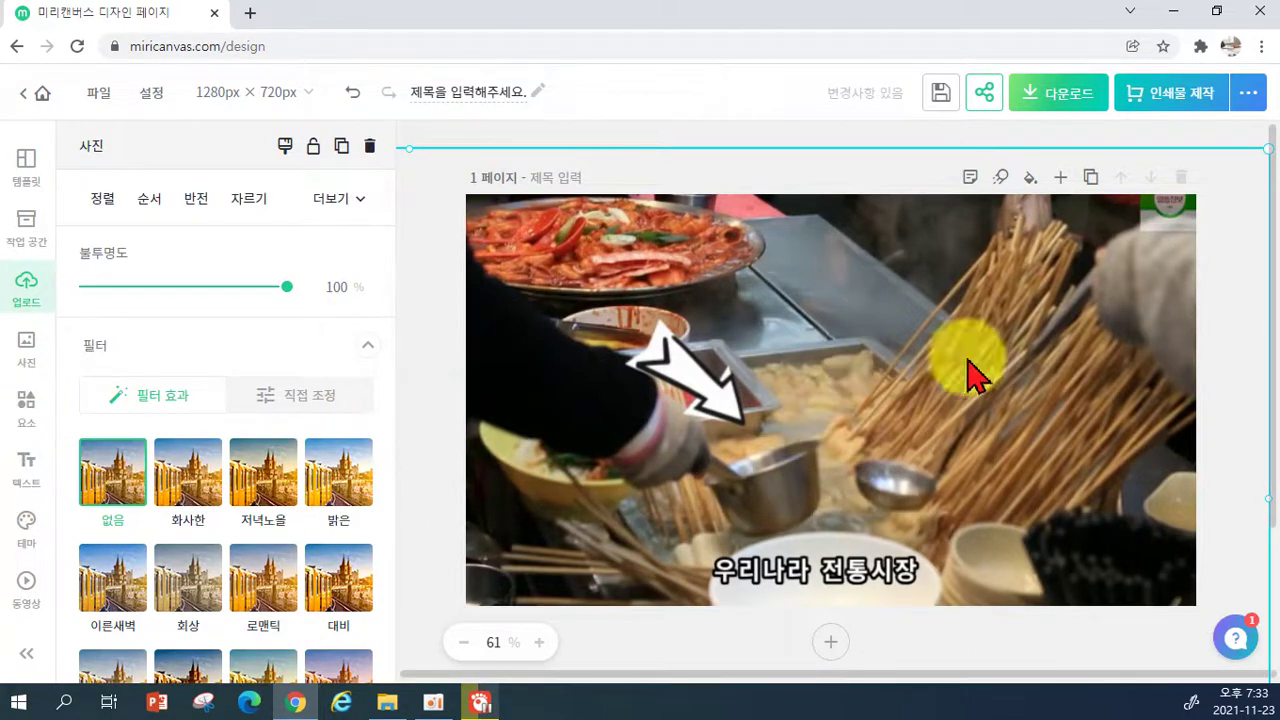
# Add a title text reading "따끈한 오뎅국물이 생각나는" and move it into the upper right part of the page.
pyautogui.click(26, 485)
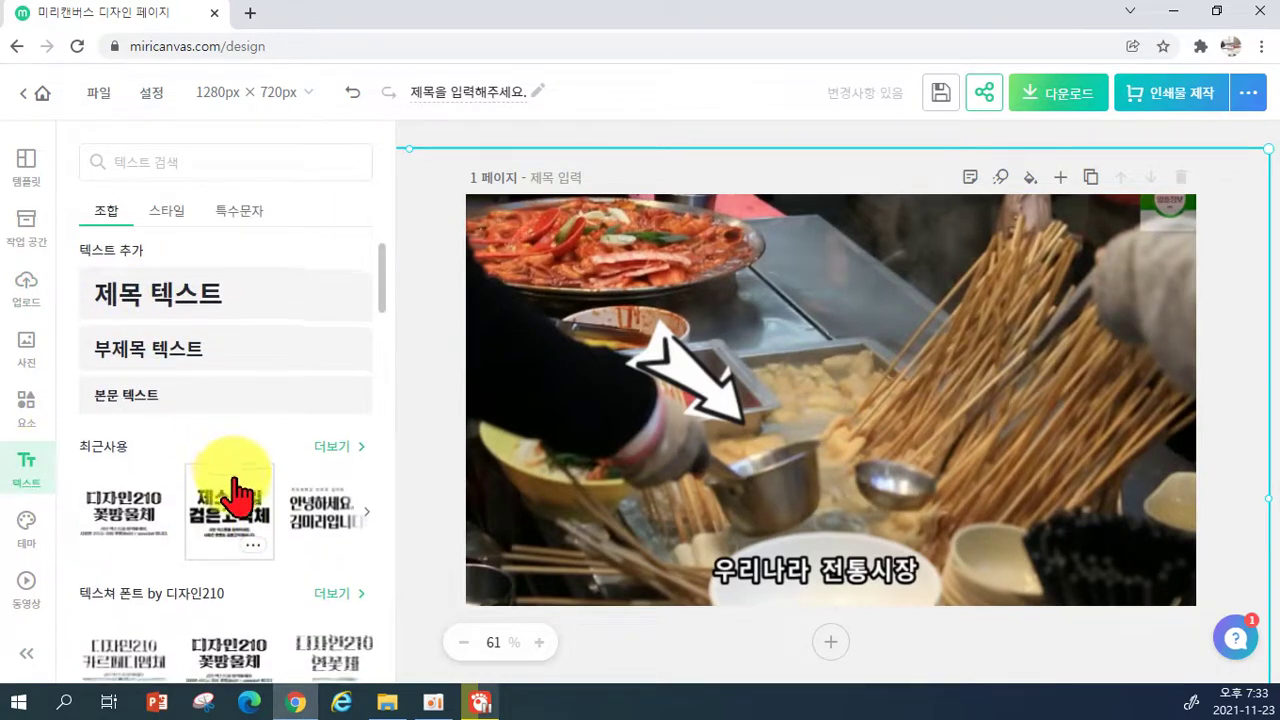
pyautogui.scroll(-1, 234, 491)
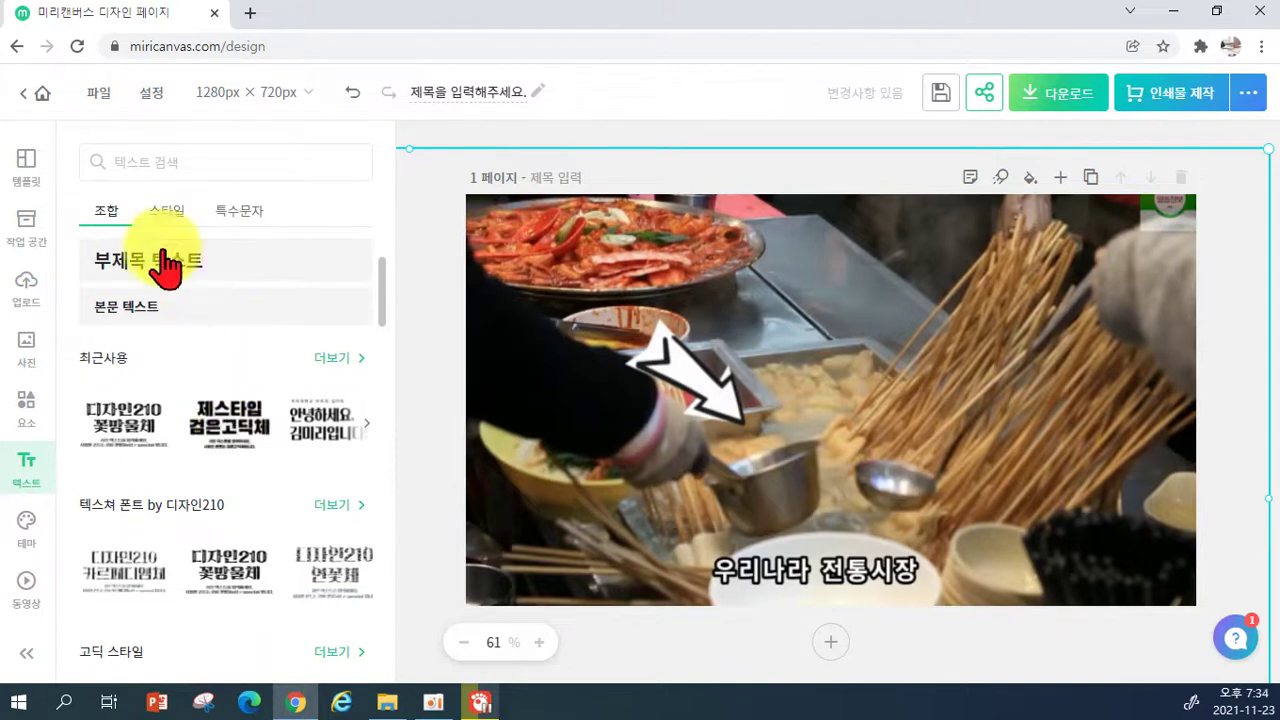
pyautogui.scroll(1, 182, 311)
pyautogui.click(140, 305)
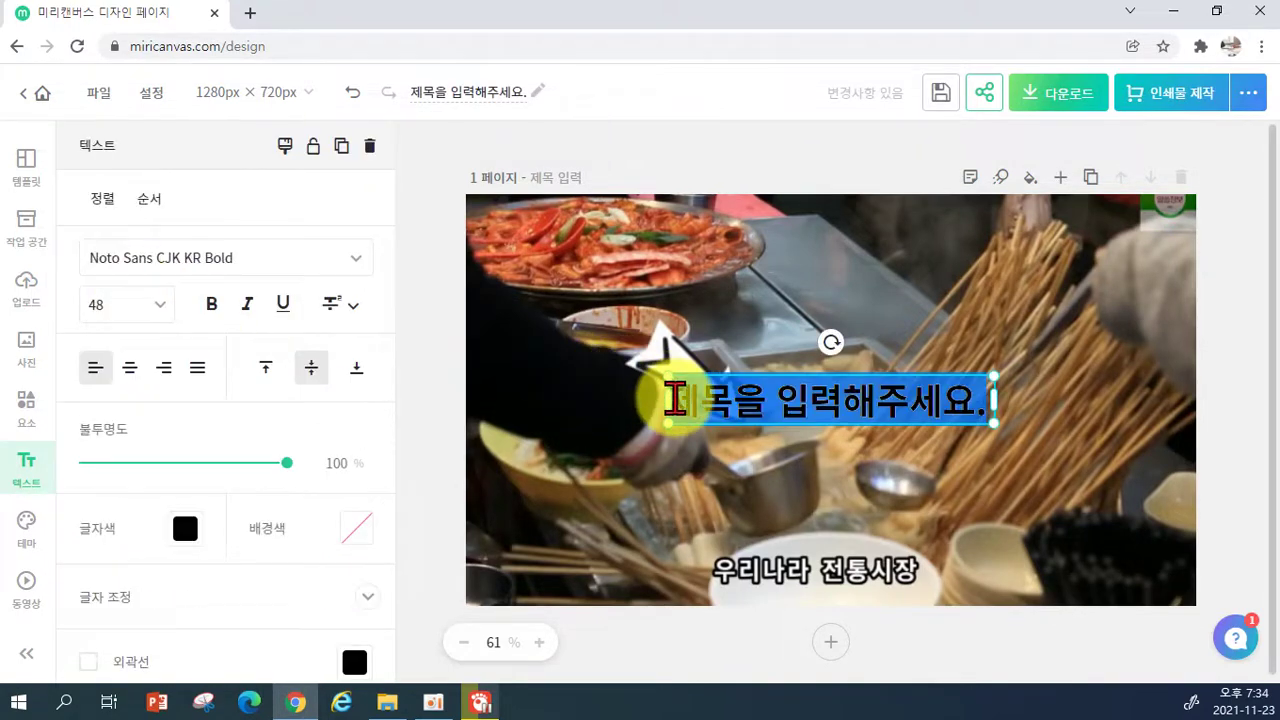
pyautogui.click(675, 400)
pyautogui.moveTo(675, 400); pyautogui.dragTo(992, 402)
pyautogui.write('ㅇ')
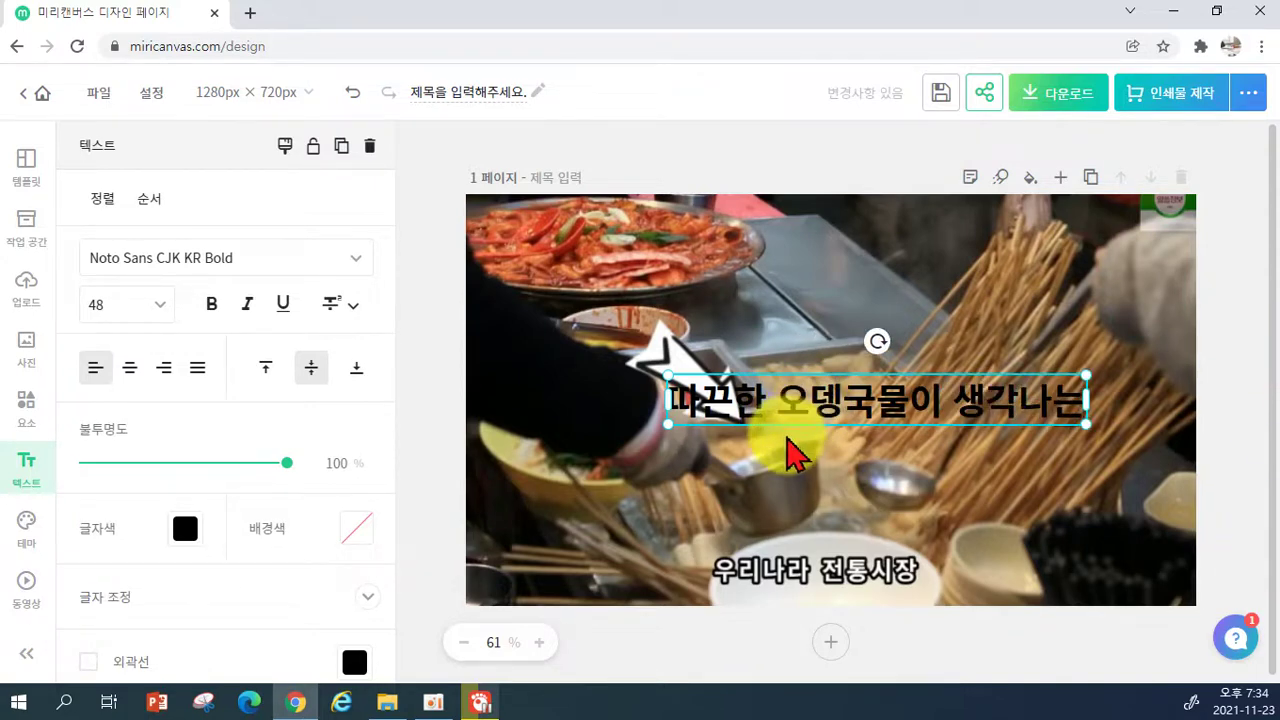
pyautogui.moveTo(787, 440); pyautogui.dragTo(868, 337)
pyautogui.click(868, 337)
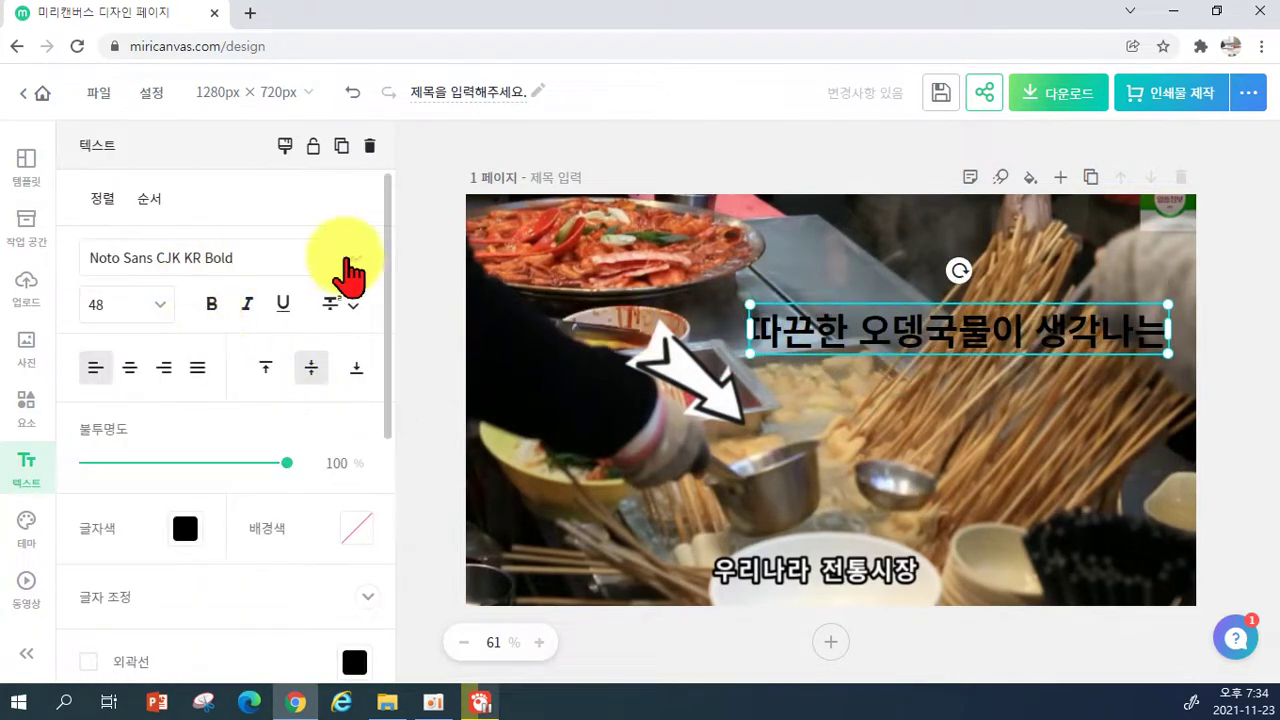
# Change the title's font to THE로동신문 and widen its text box so the title fits on one line.
pyautogui.click(353, 265)
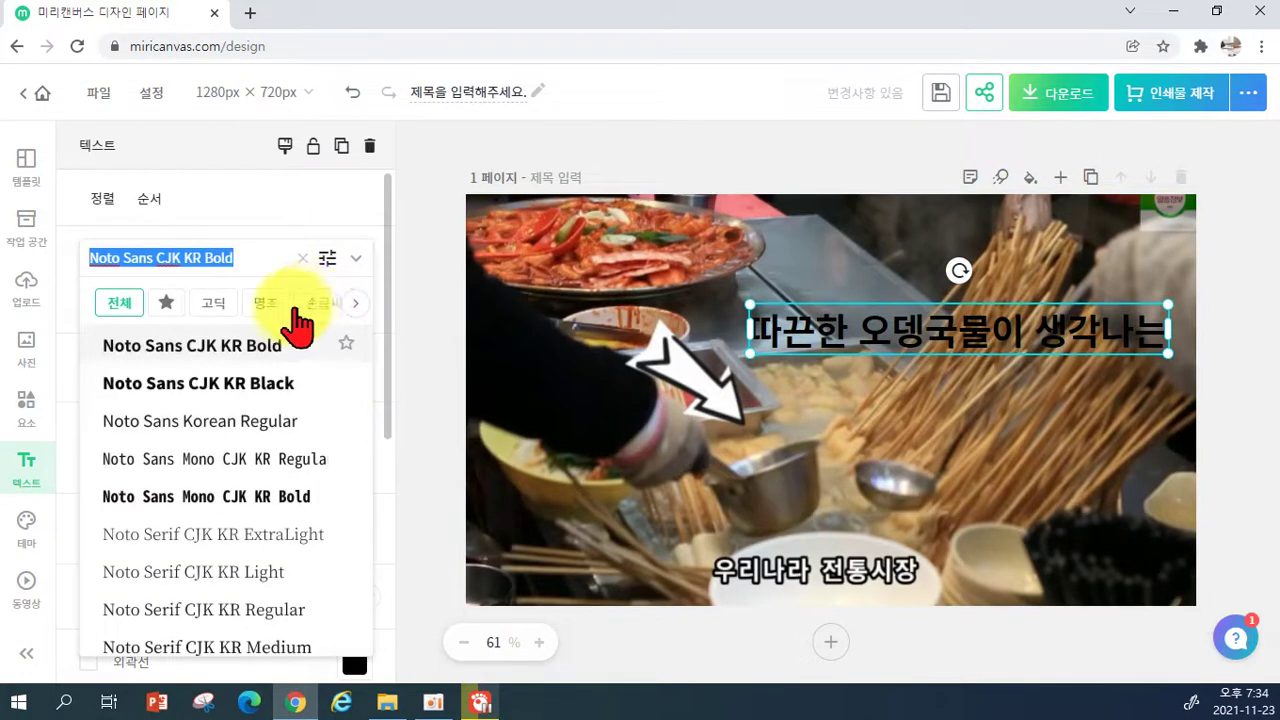
pyautogui.scroll(-2, 295, 335)
pyautogui.scroll(2, 277, 409)
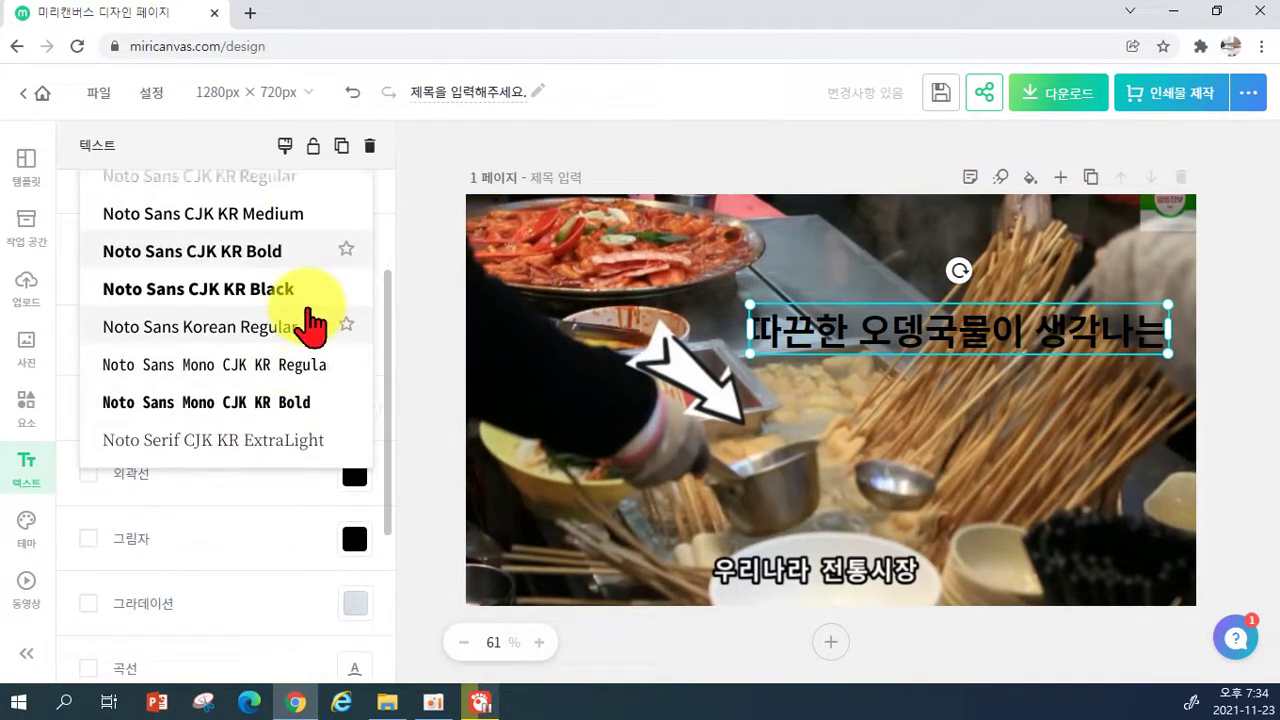
pyautogui.scroll(2, 305, 320)
pyautogui.scroll(-8, 296, 320)
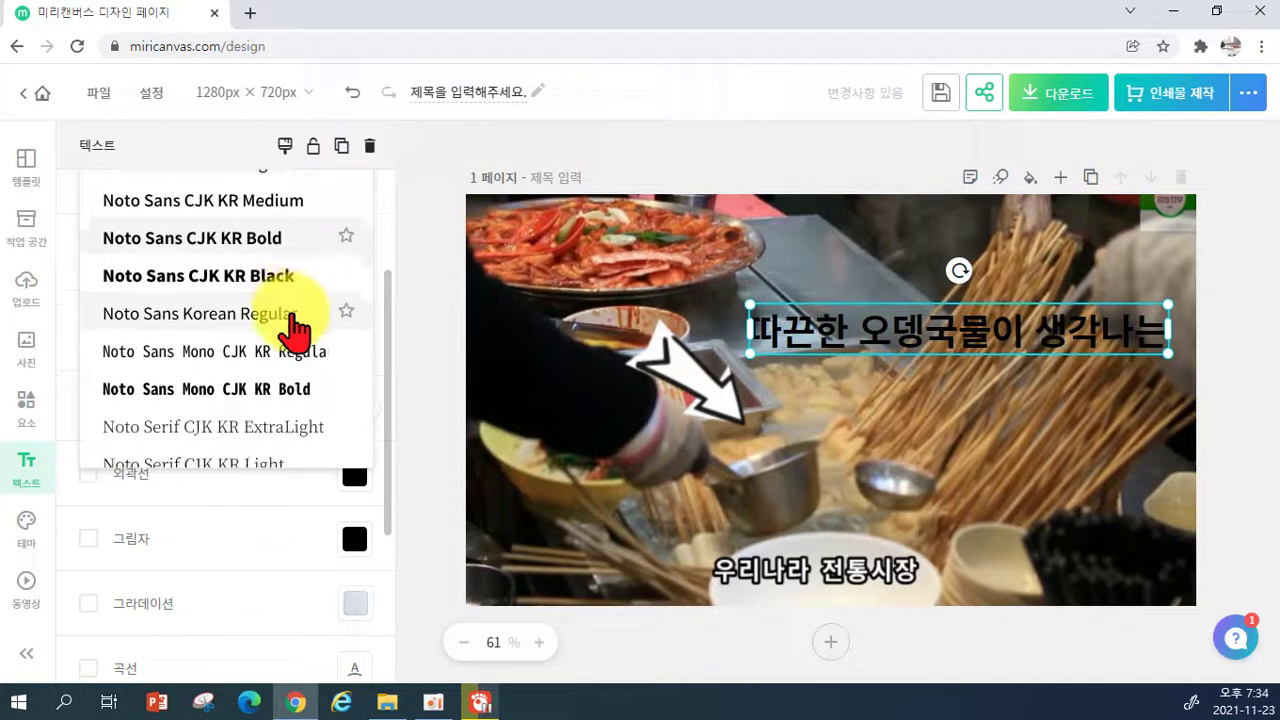
pyautogui.scroll(-2, 268, 318)
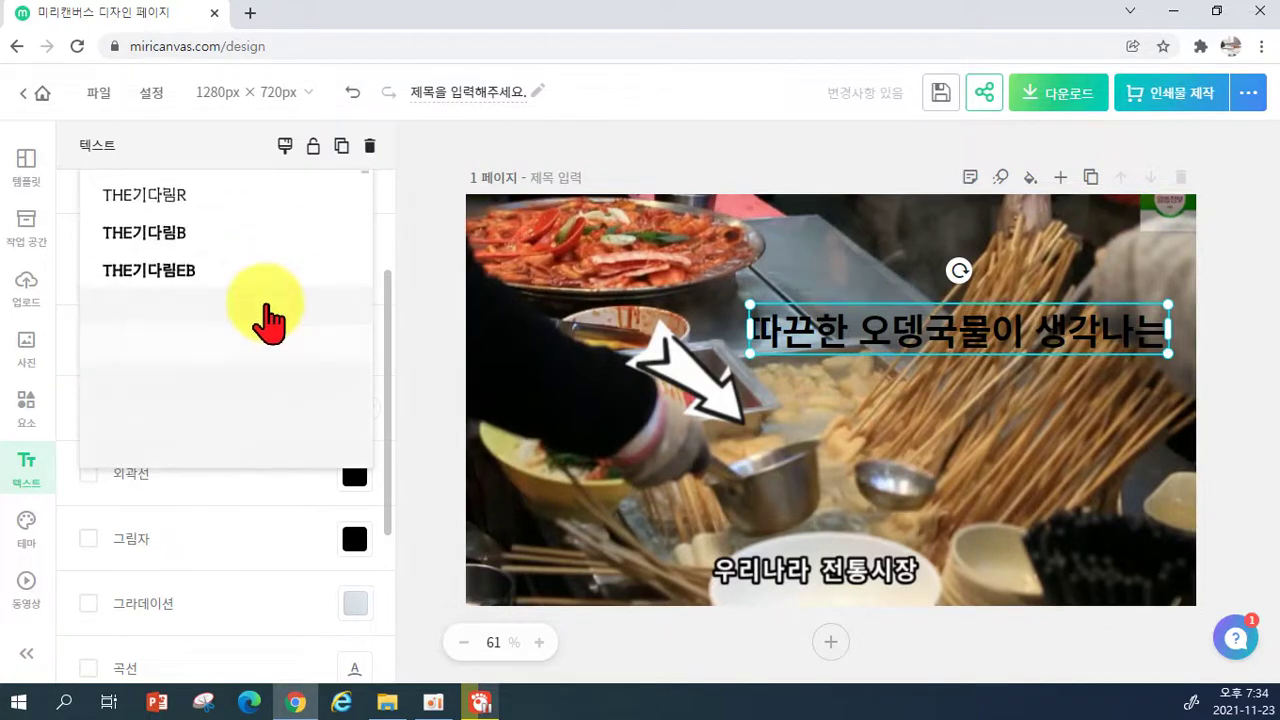
pyautogui.scroll(-4, 255, 300)
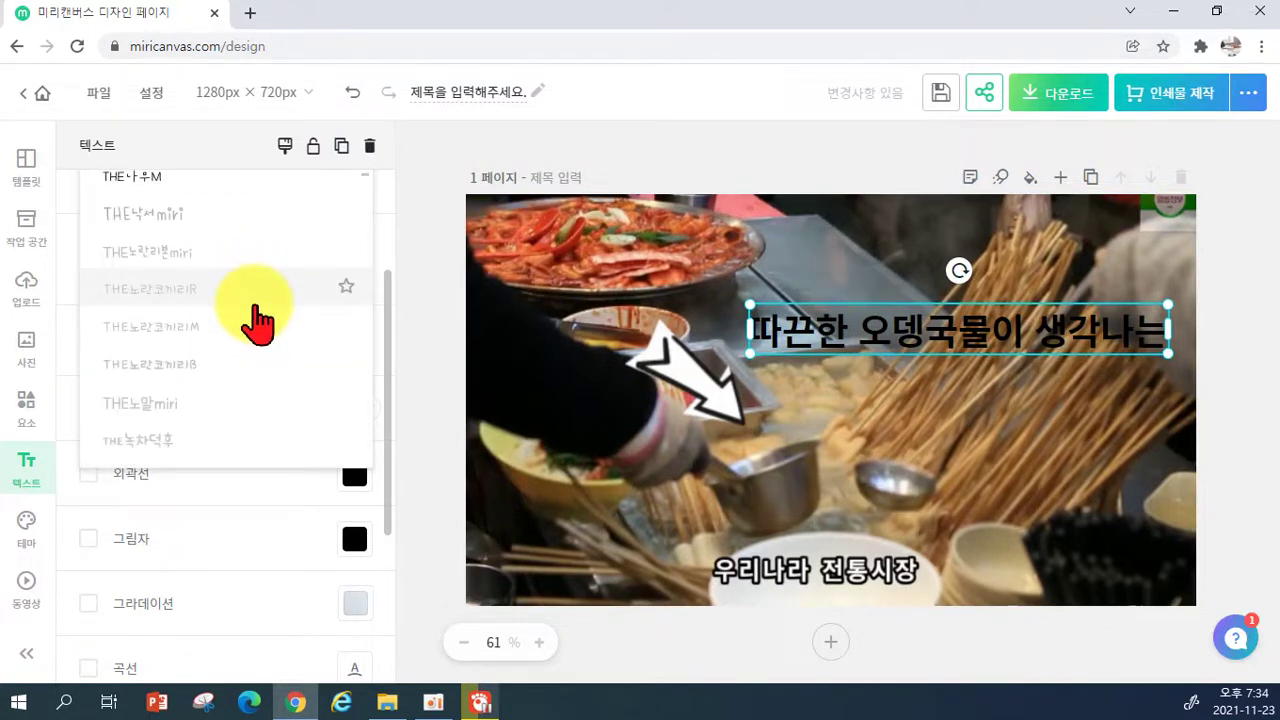
pyautogui.scroll(-6, 253, 322)
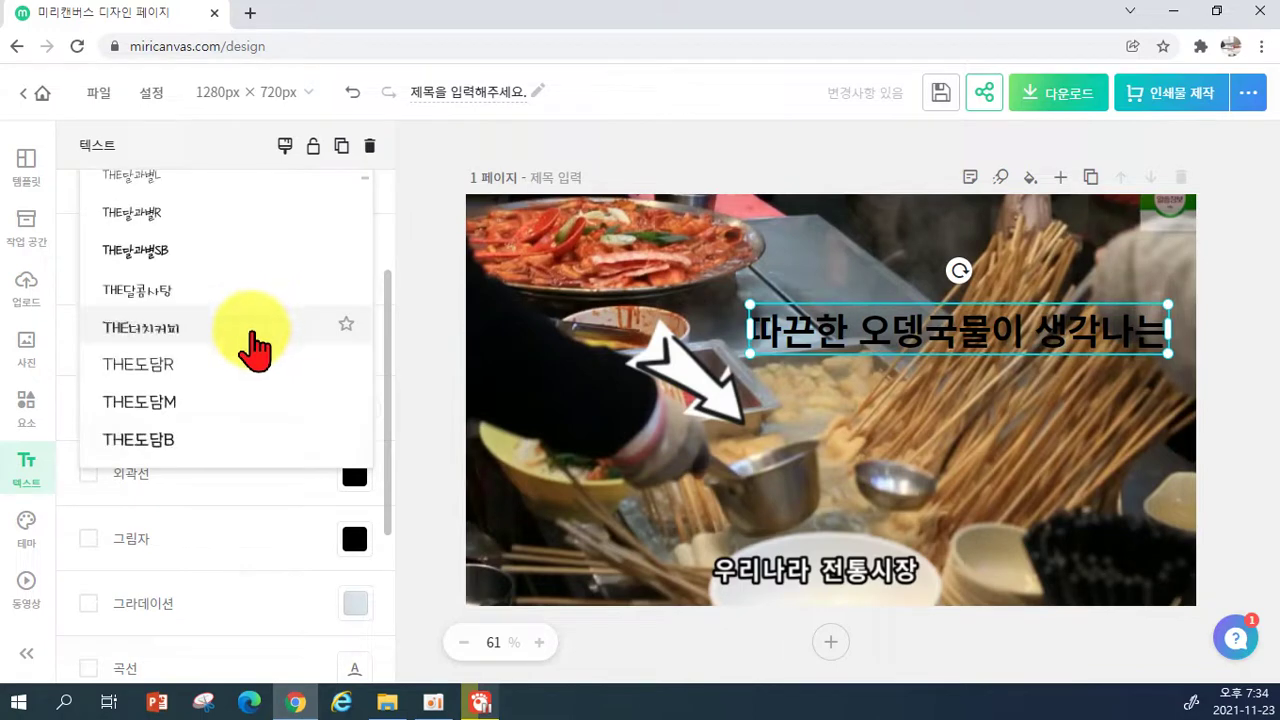
pyautogui.scroll(-1, 255, 345)
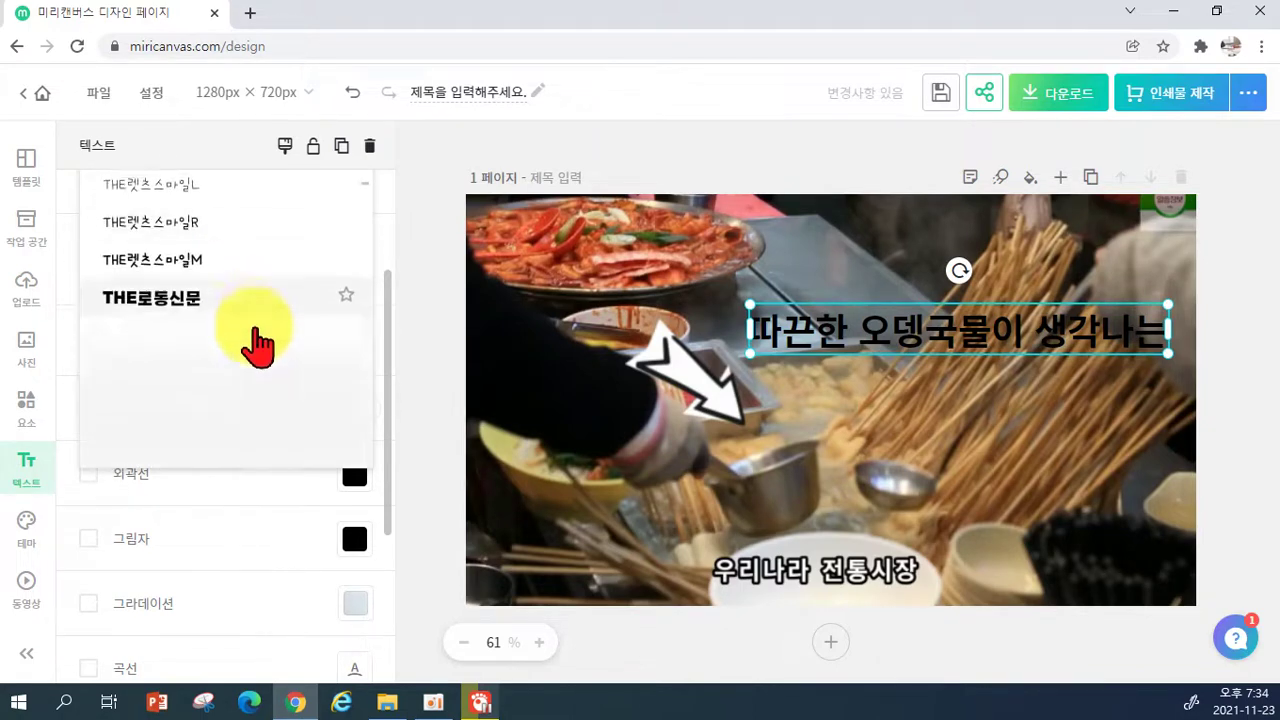
pyautogui.click(247, 300)
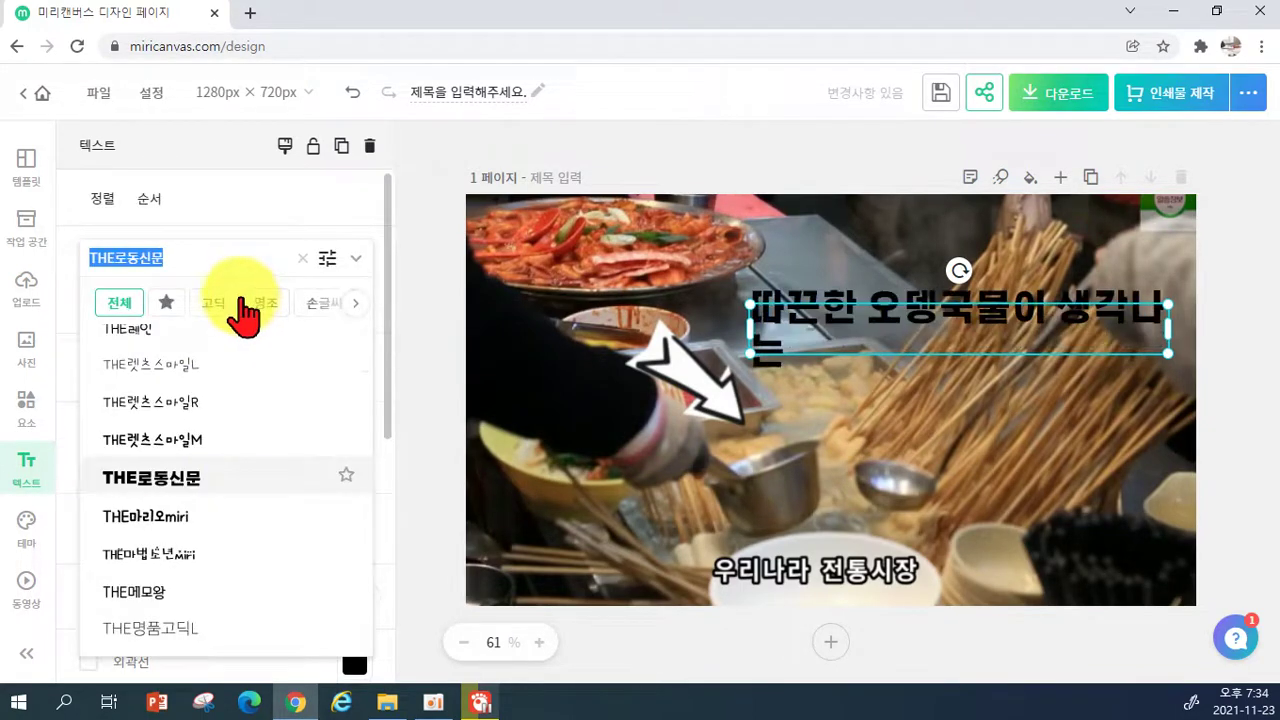
pyautogui.click(755, 345)
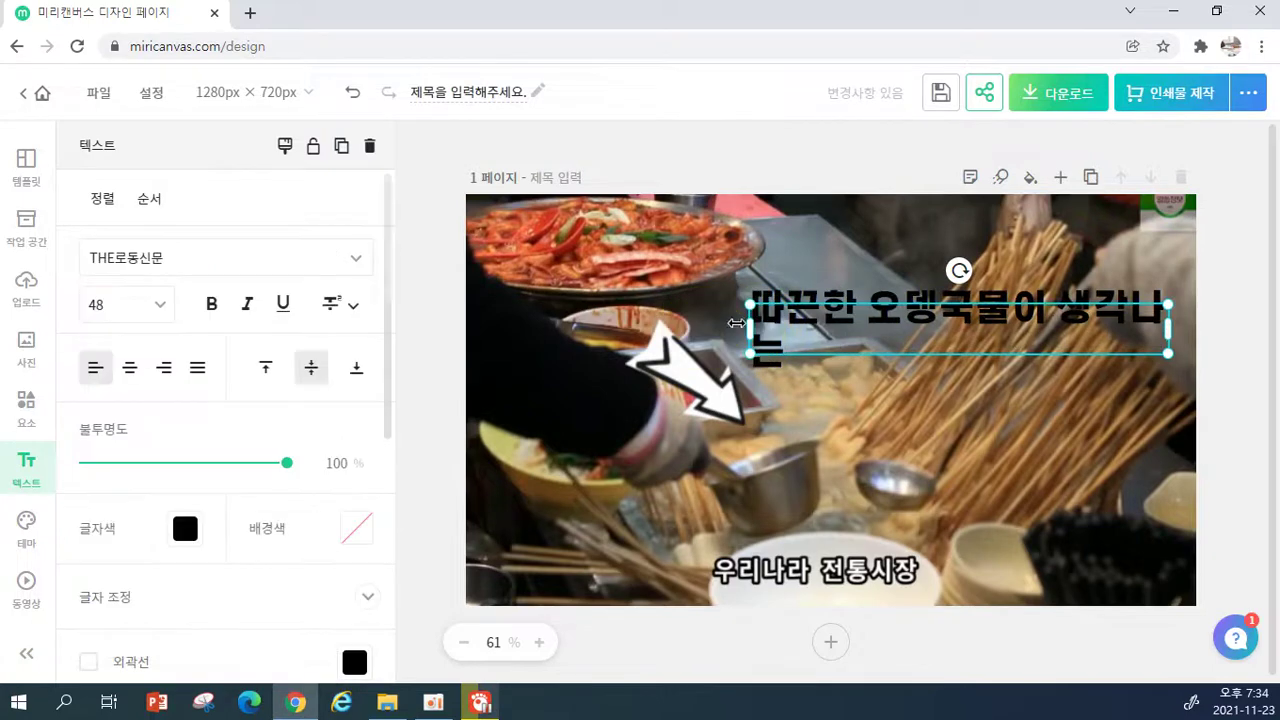
pyautogui.moveTo(748, 330); pyautogui.dragTo(705, 328)
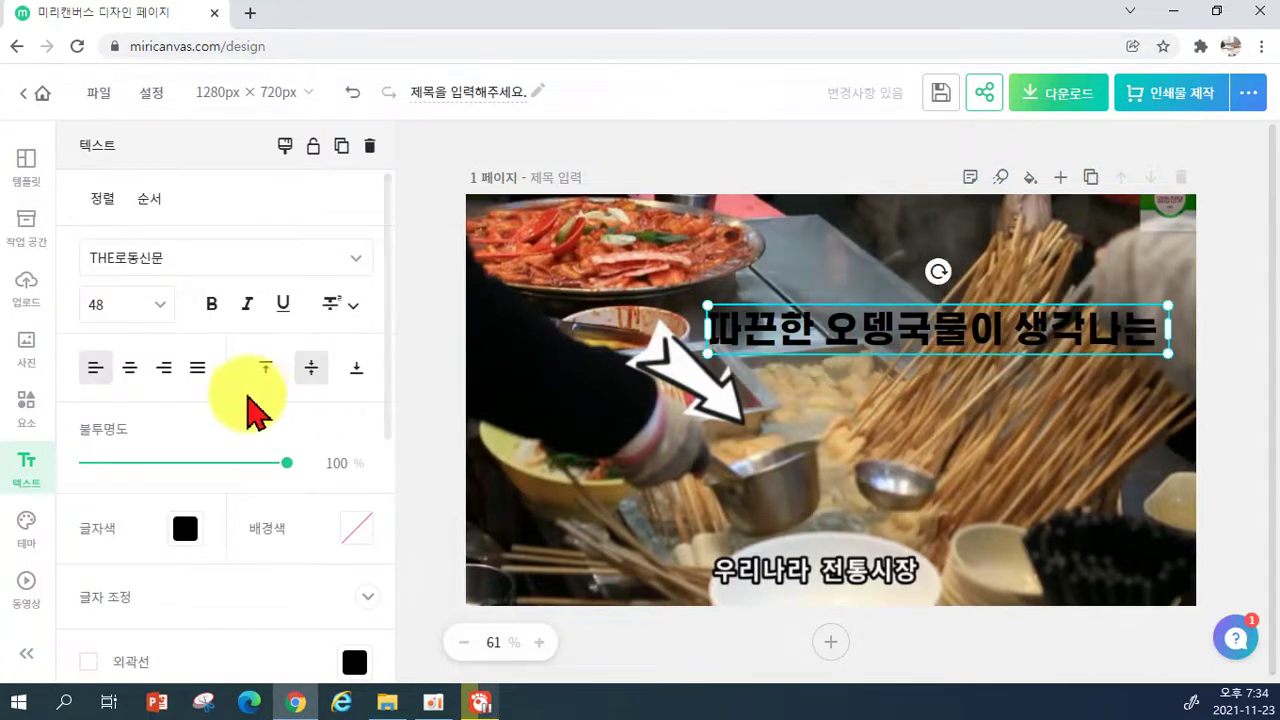
# Give the title text a white (#FFFFFF) outline with a thickness of 32.
pyautogui.click(184, 530)
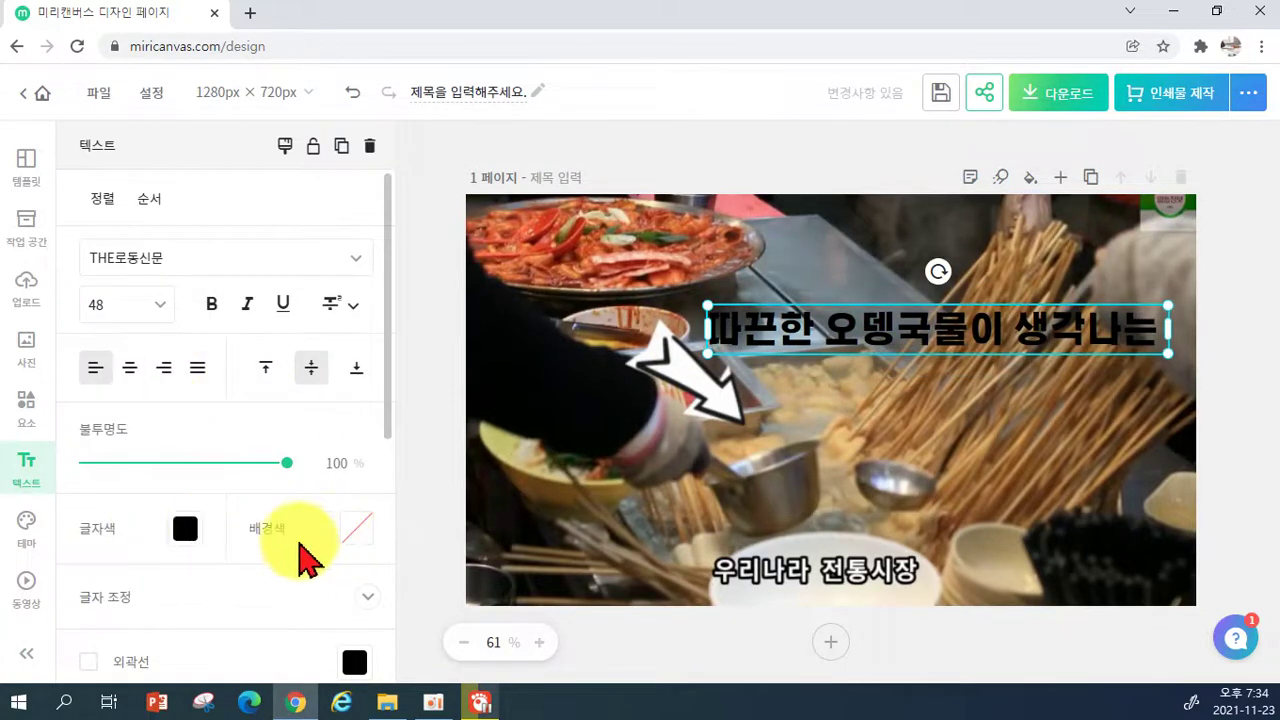
pyautogui.scroll(-1, 280, 545)
pyautogui.click(88, 568)
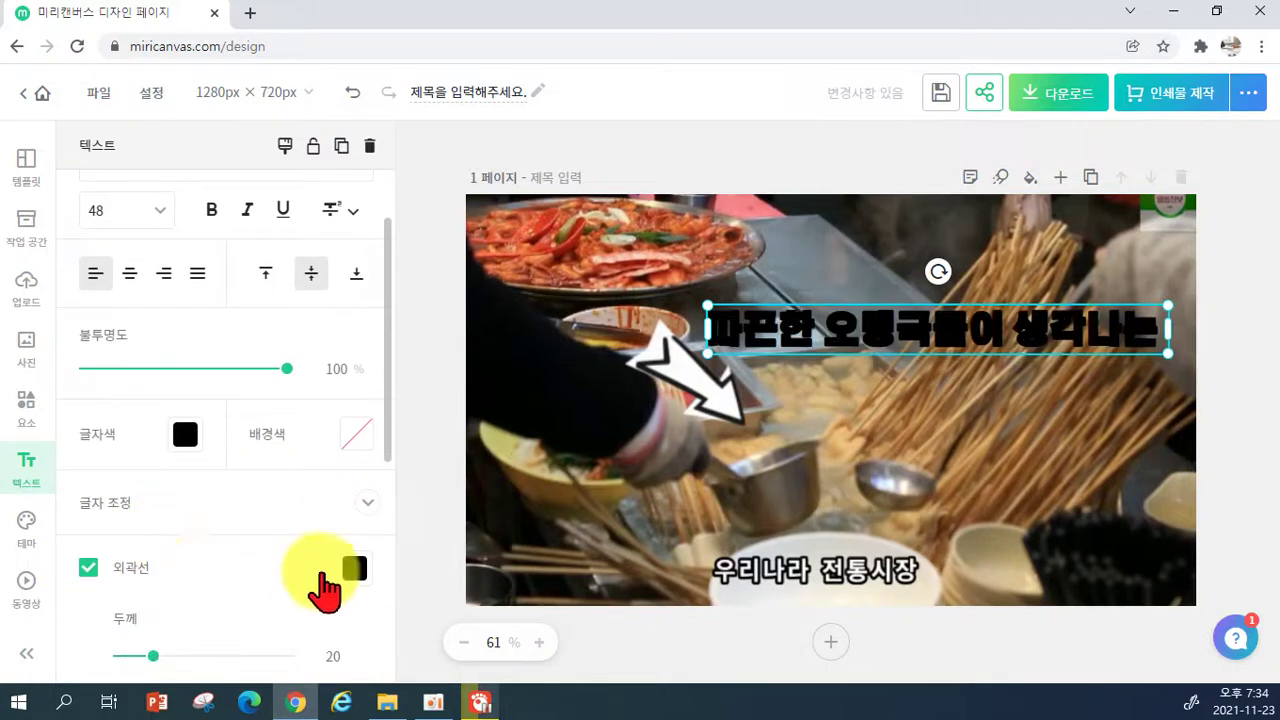
pyautogui.click(354, 568)
pyautogui.click(426, 210)
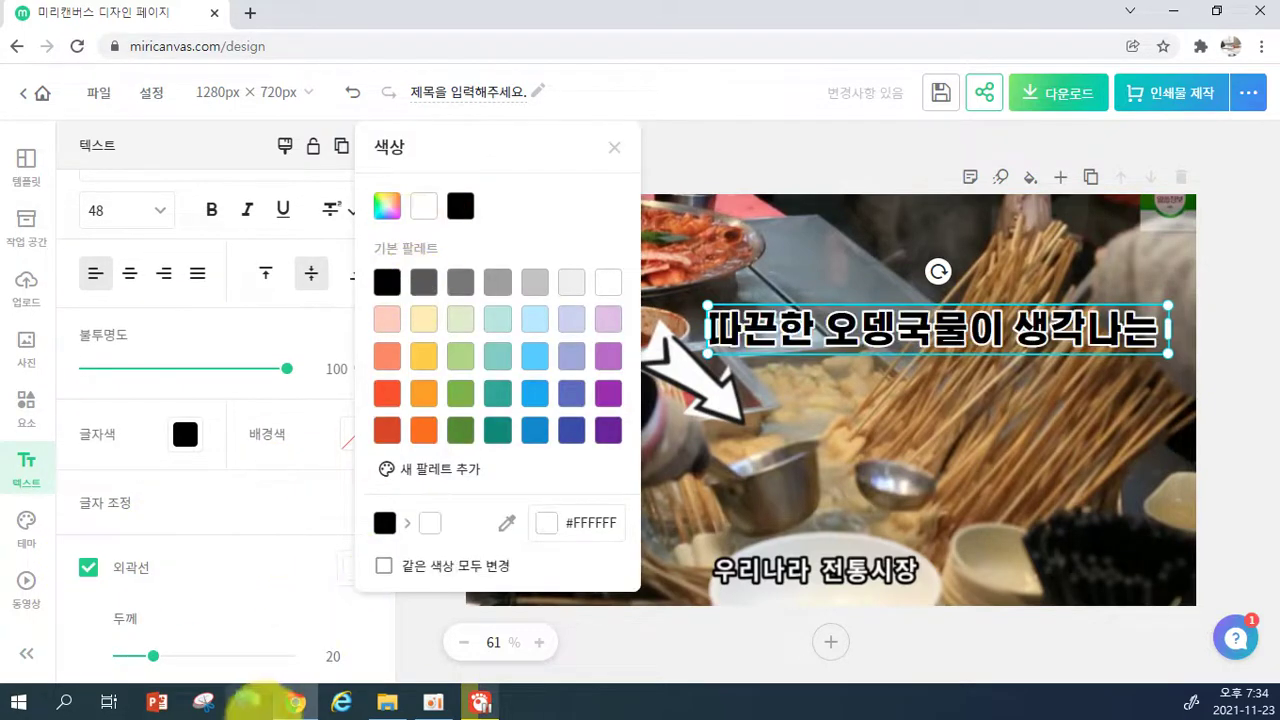
pyautogui.click(157, 660)
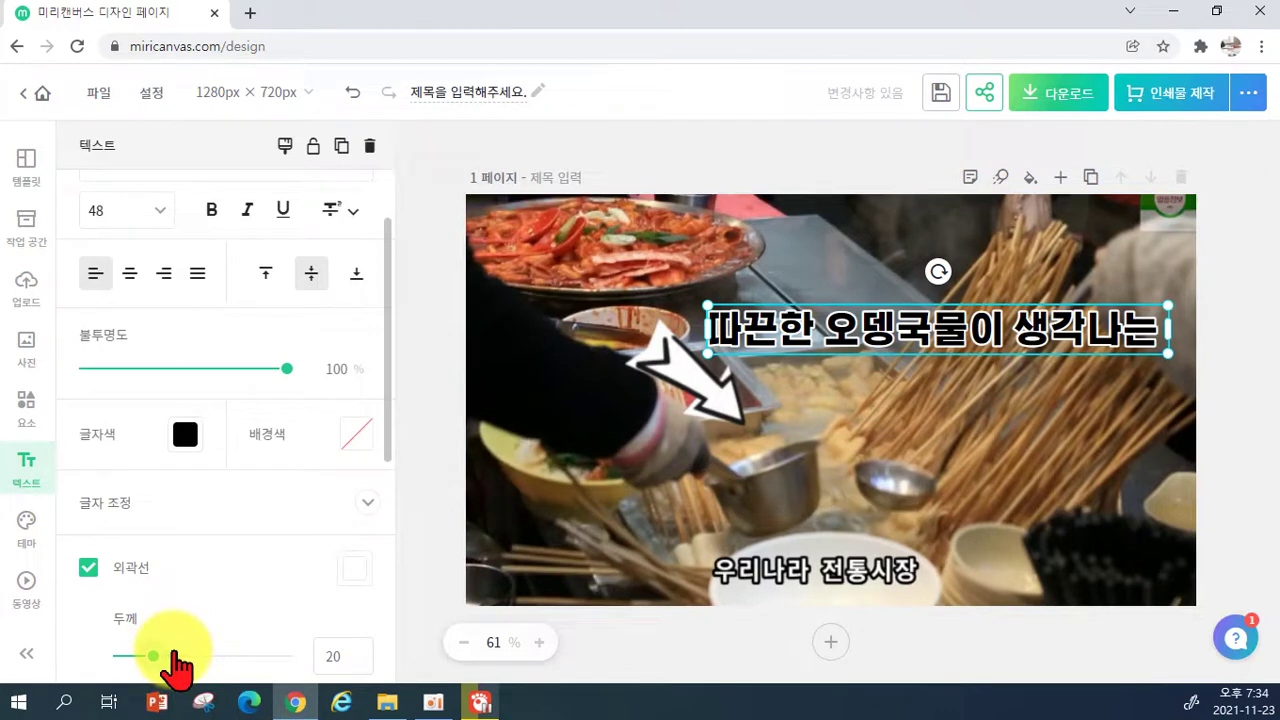
pyautogui.moveTo(174, 655); pyautogui.dragTo(183, 656)
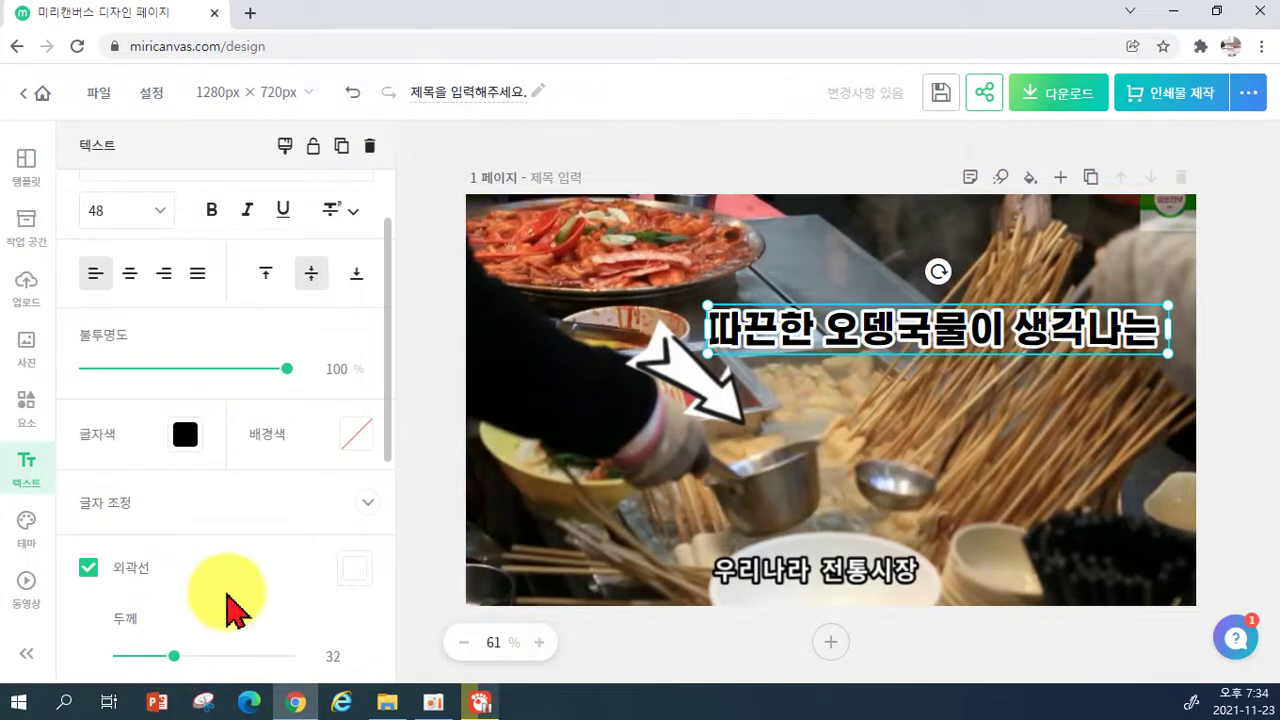
# Turn on the shadow for the title text, then deselect the title.
pyautogui.scroll(-3, 229, 608)
pyautogui.click(89, 436)
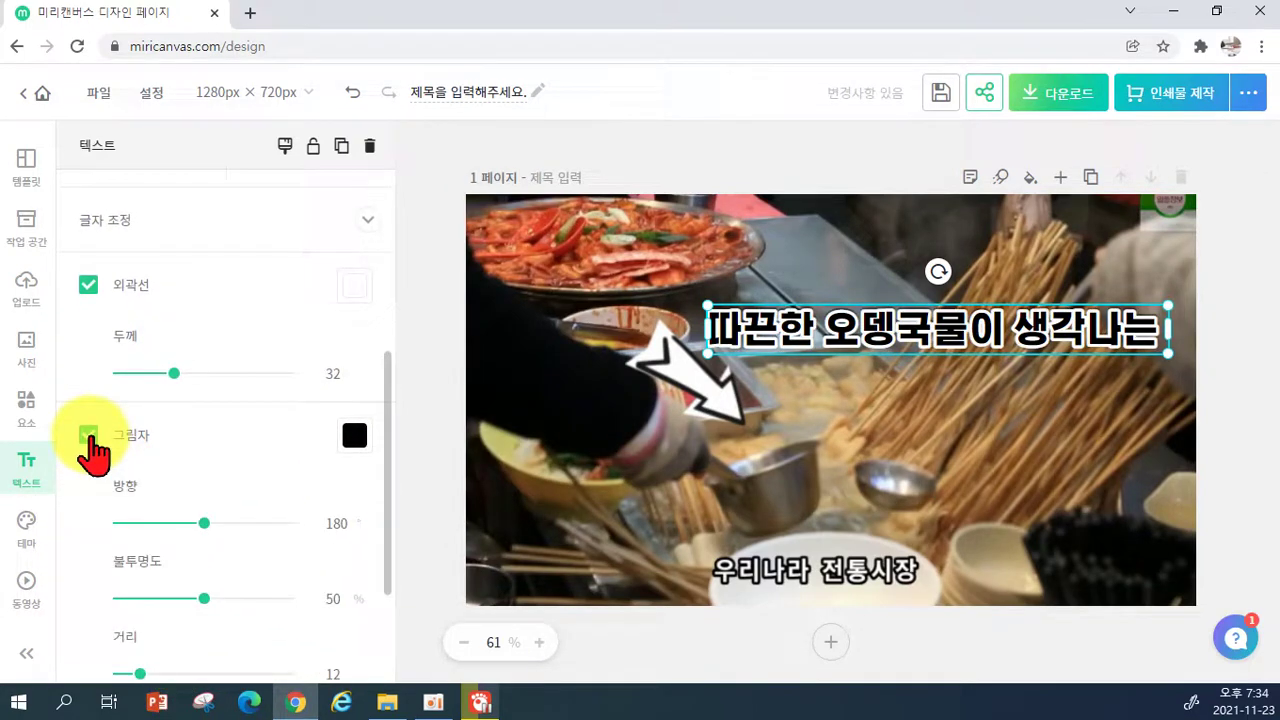
pyautogui.click(797, 450)
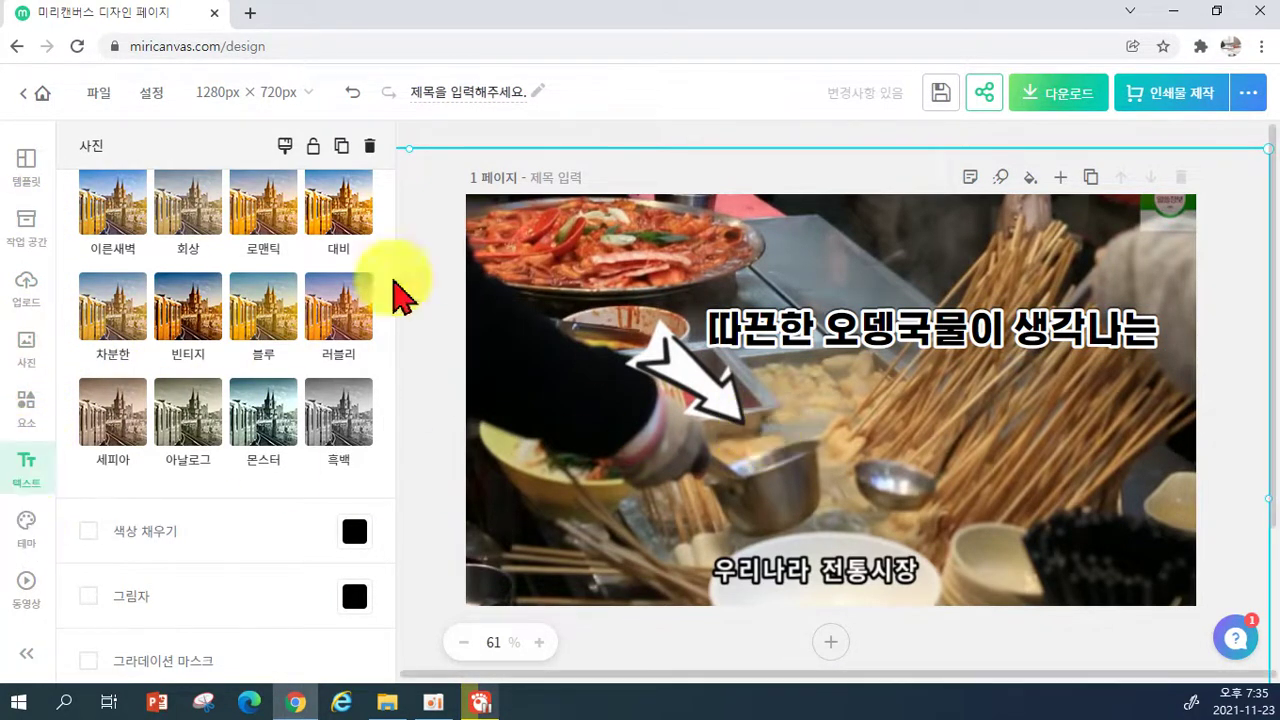
# Add a title text reading "미리 시장", enlarged to about size 89 and placed below the "따끈한 오뎅국물이 생각나는" line.
pyautogui.scroll(5, 134, 357)
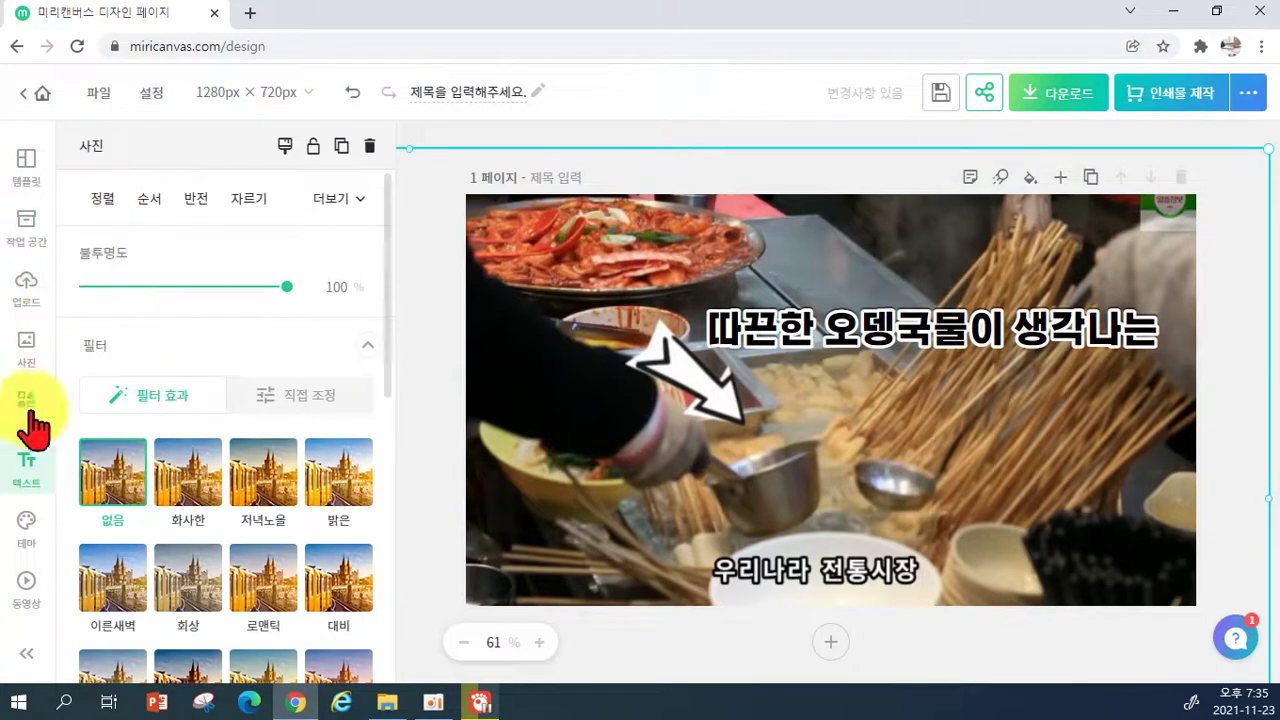
pyautogui.click(415, 303)
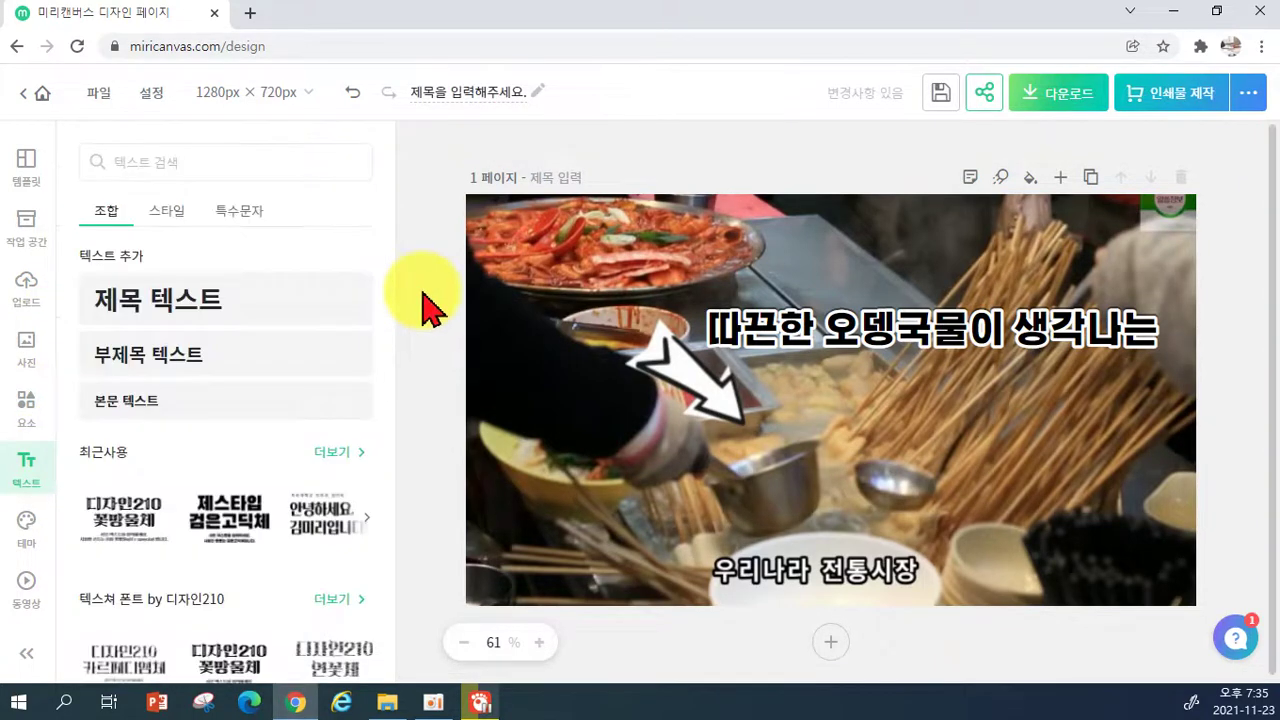
pyautogui.click(152, 312)
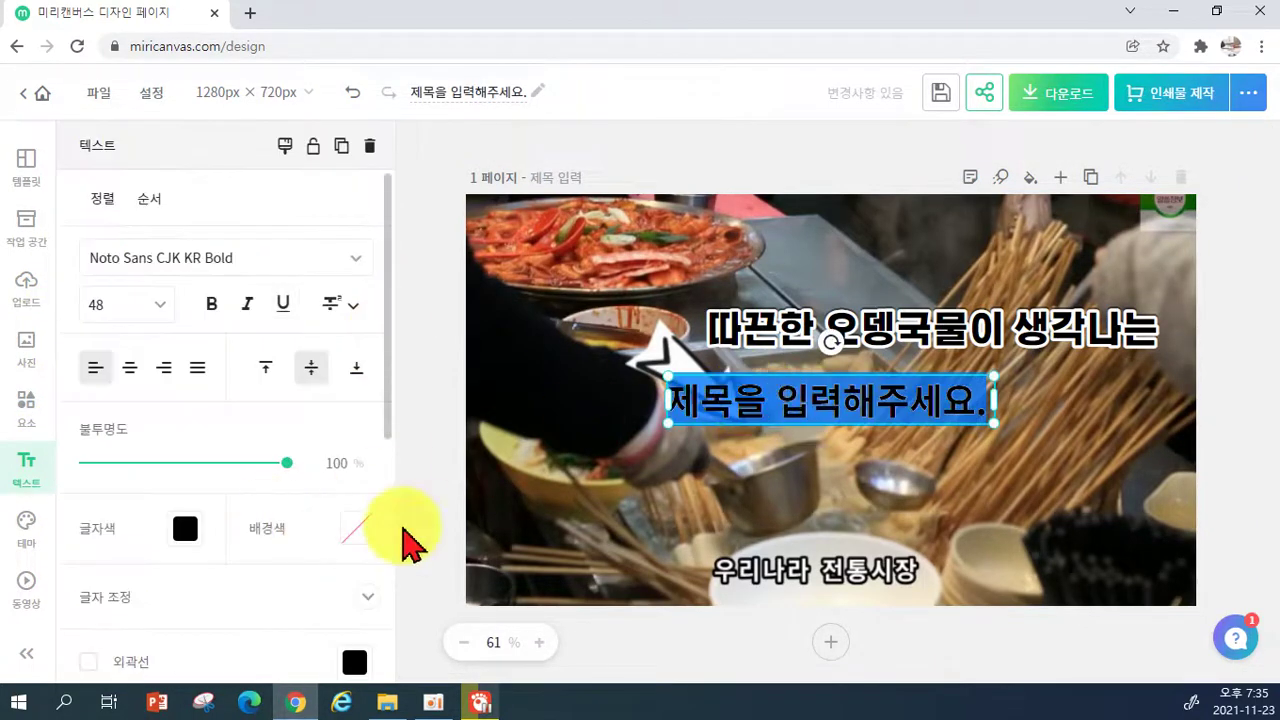
pyautogui.write('ㅇ')
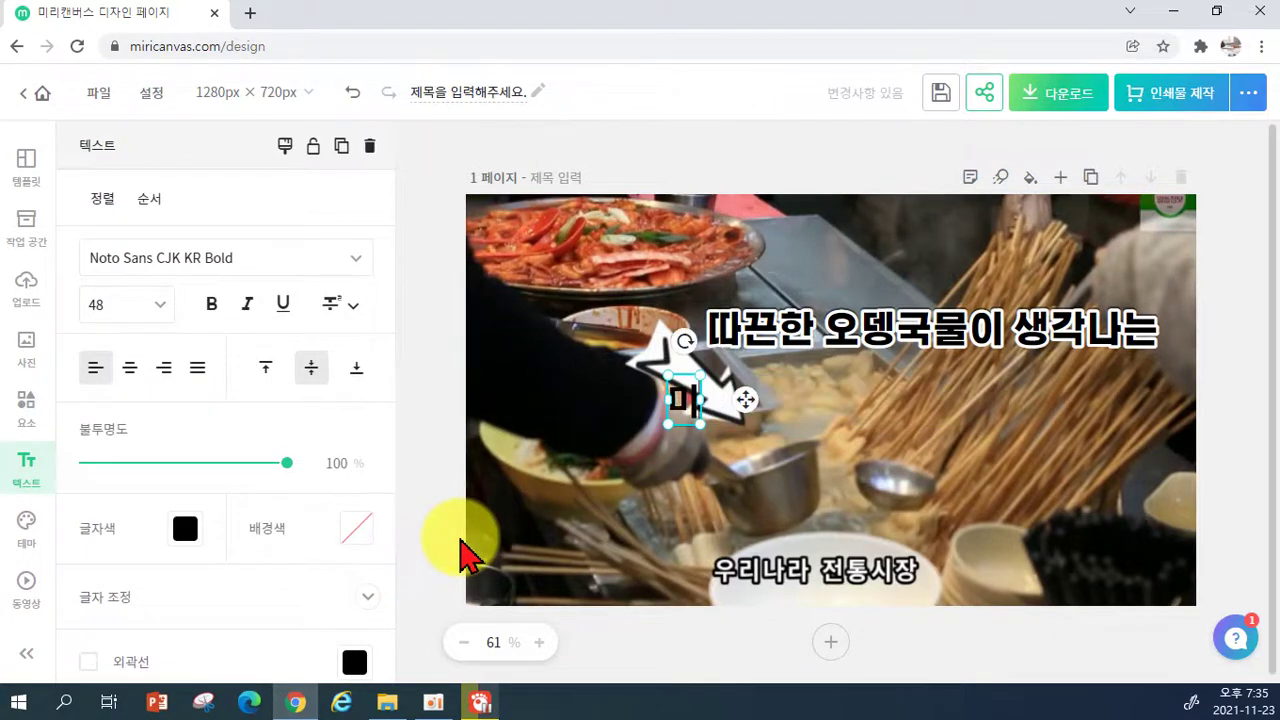
pyautogui.click(776, 500)
pyautogui.click(785, 408)
pyautogui.moveTo(810, 425); pyautogui.dragTo(1060, 425)
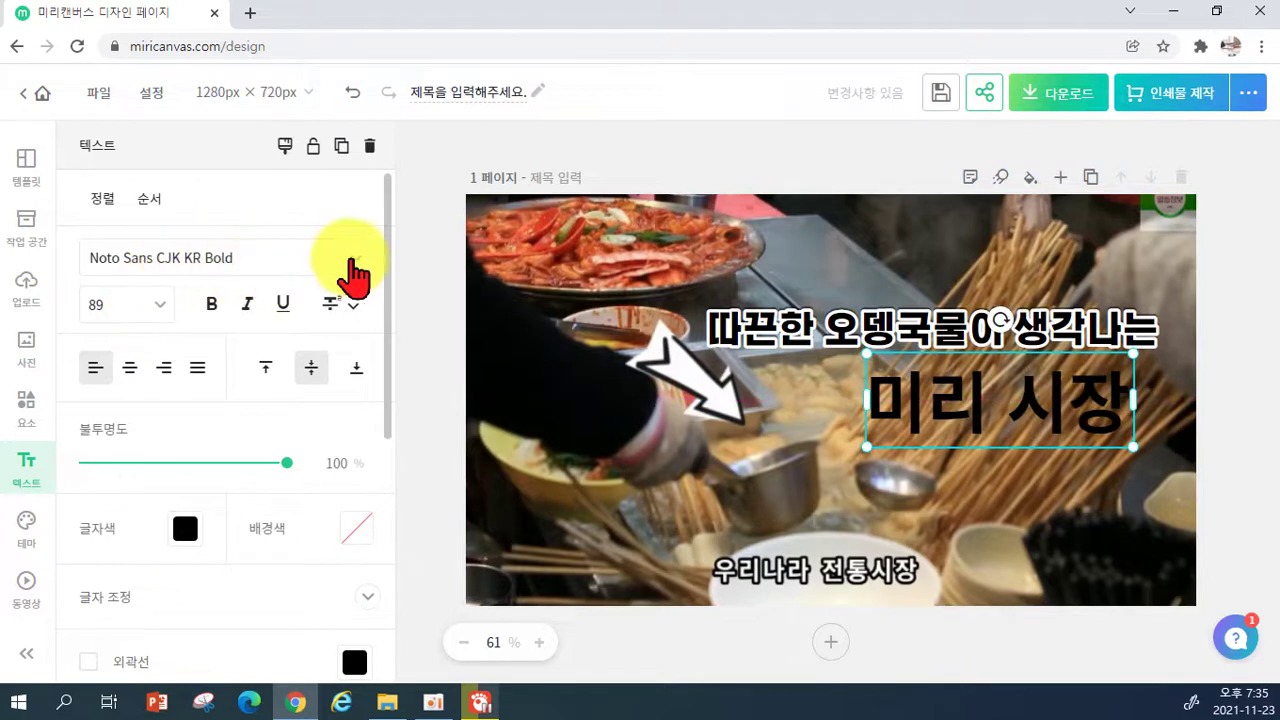
# Change the "미리 시장" text's font to THE로동신문 and widen its text box so it fits on one line.
pyautogui.click(352, 275)
pyautogui.scroll(-10, 286, 429)
pyautogui.scroll(-5, 250, 505)
pyautogui.click(207, 386)
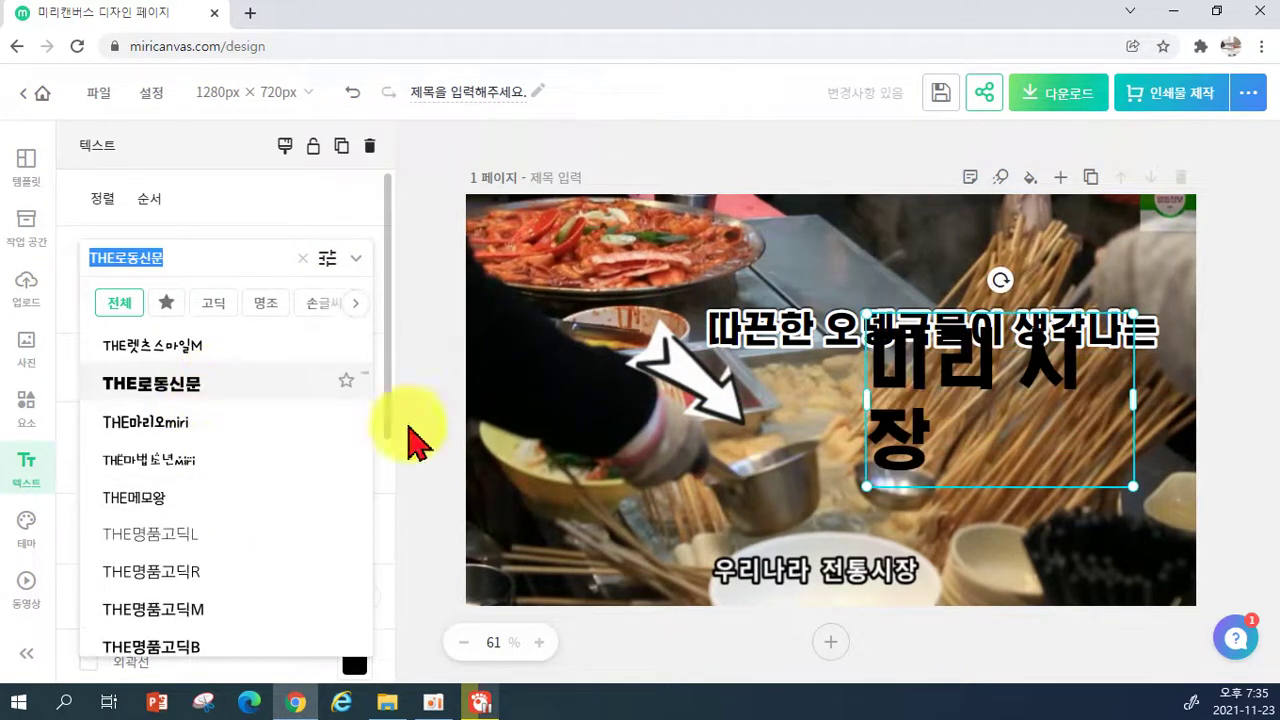
pyautogui.click(864, 430)
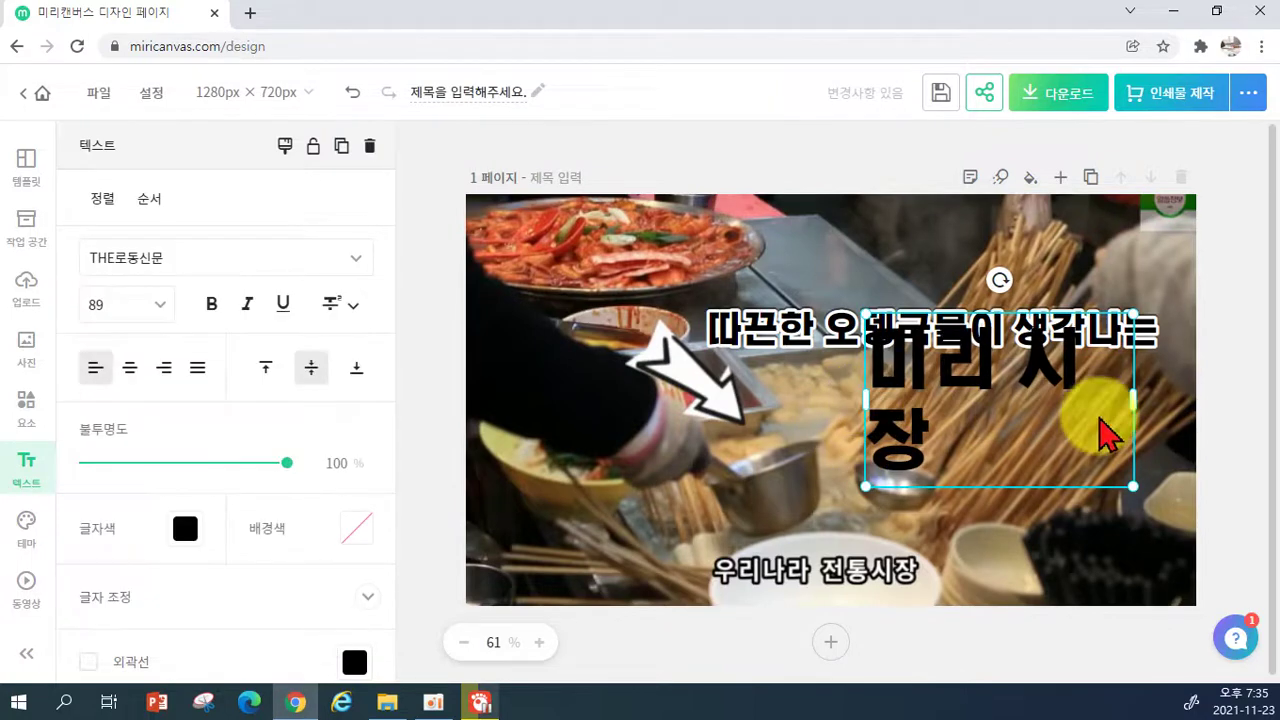
pyautogui.moveTo(1139, 400); pyautogui.dragTo(1173, 404)
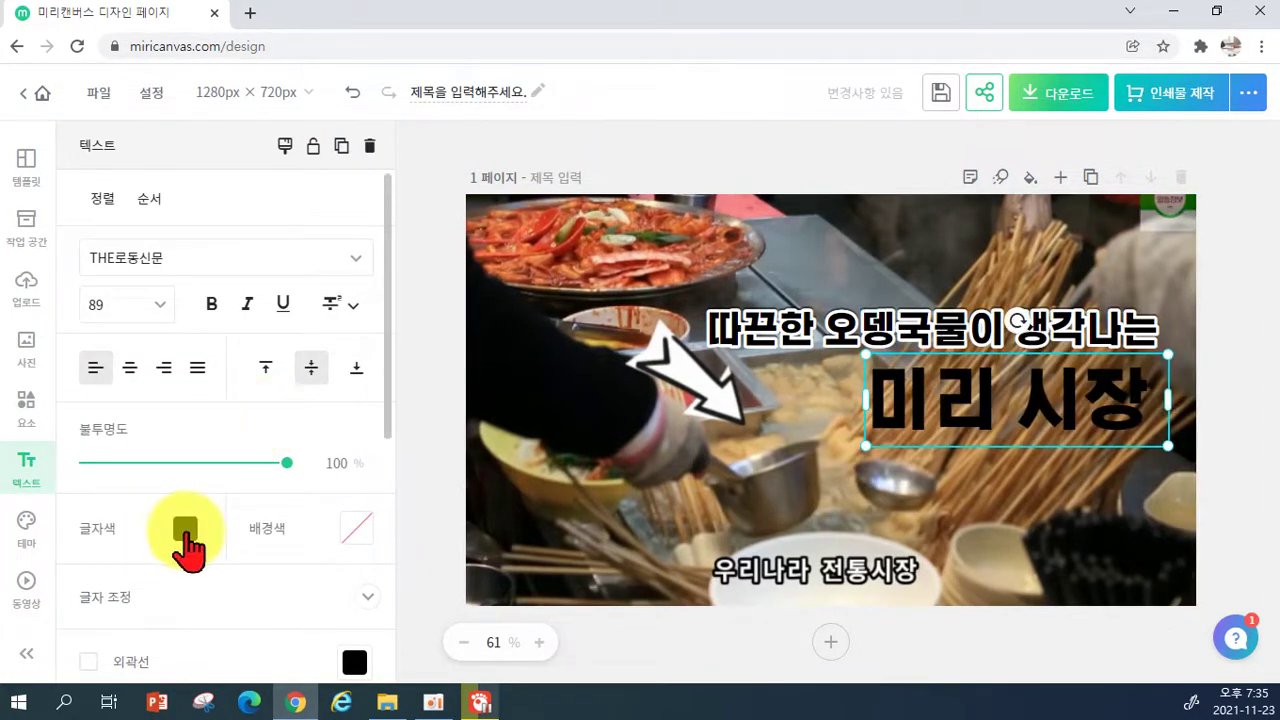
# Colour the "미리 시장" text #FC5230 with a black outline and nudge it slightly lower.
pyautogui.click(185, 530)
pyautogui.click(217, 430)
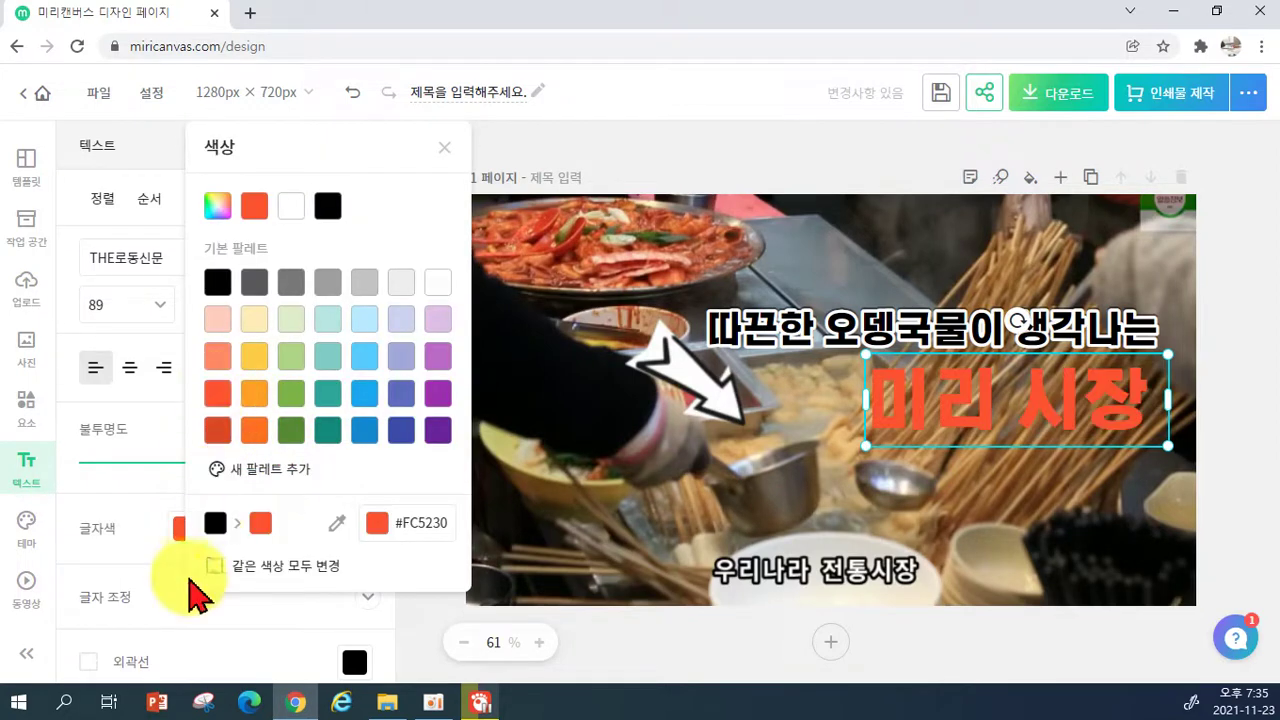
pyautogui.click(120, 650)
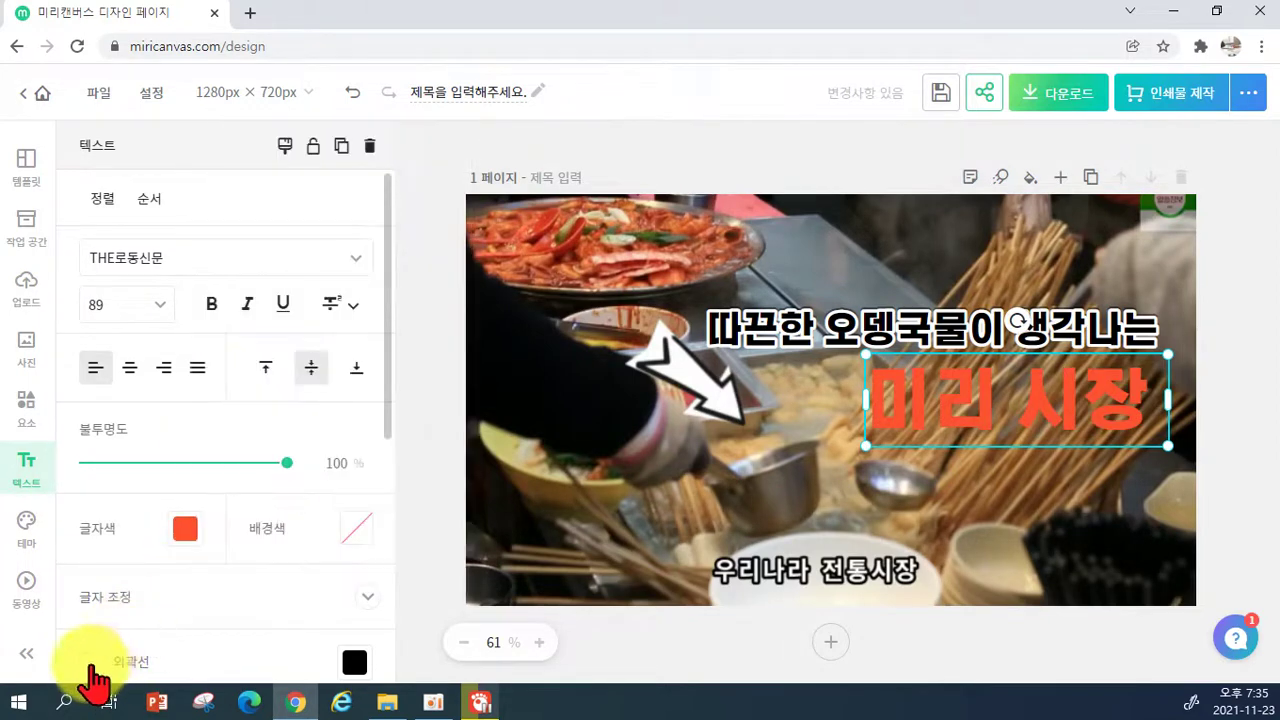
pyautogui.click(886, 499)
pyautogui.moveTo(862, 385); pyautogui.dragTo(876, 404)
pyautogui.click(960, 515)
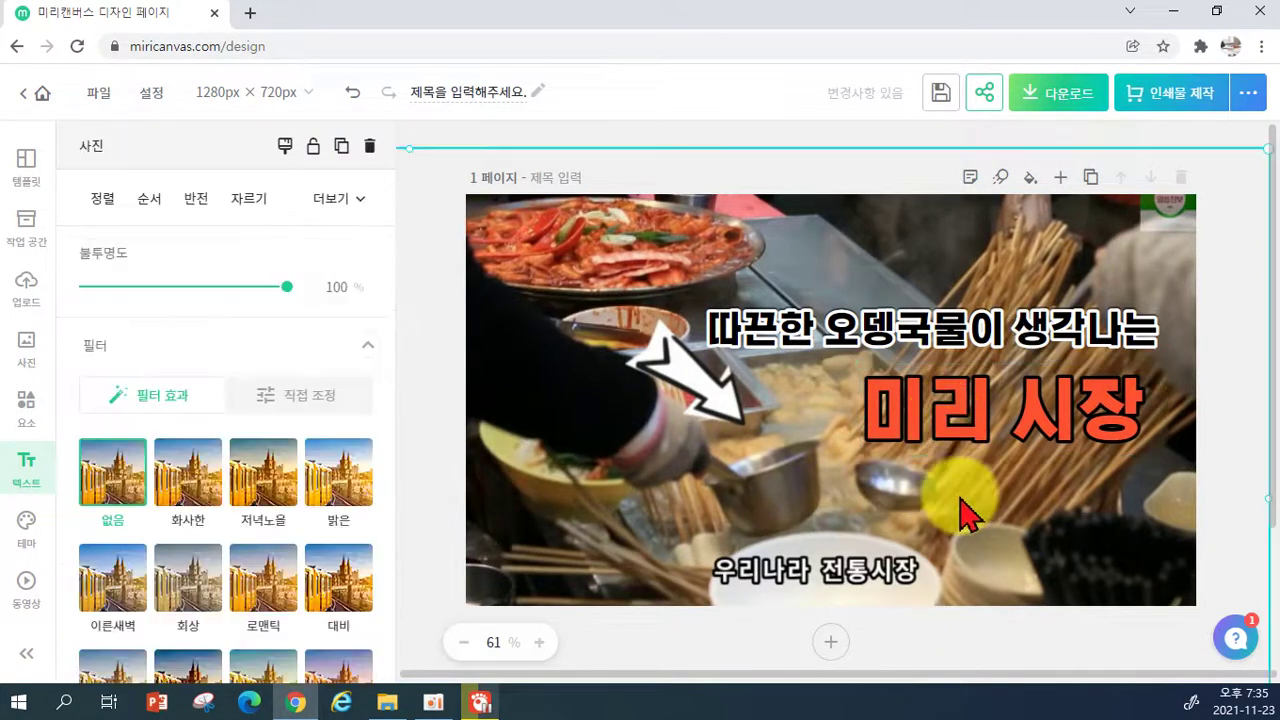
# Find elements for "오뎅", add the steaming fishcake bowl illustration, and place it at about 303 × 335 px beside "미리 시장".
pyautogui.click(28, 420)
pyautogui.click(143, 160)
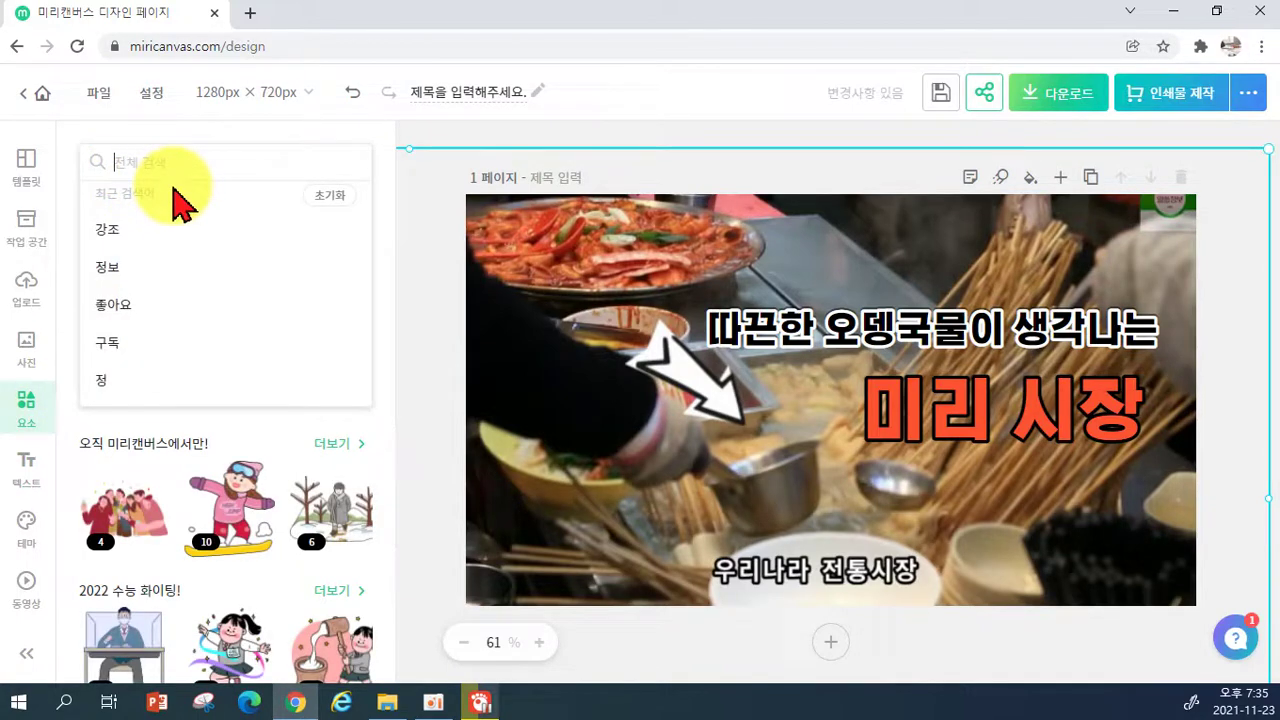
pyautogui.write('오뎅')
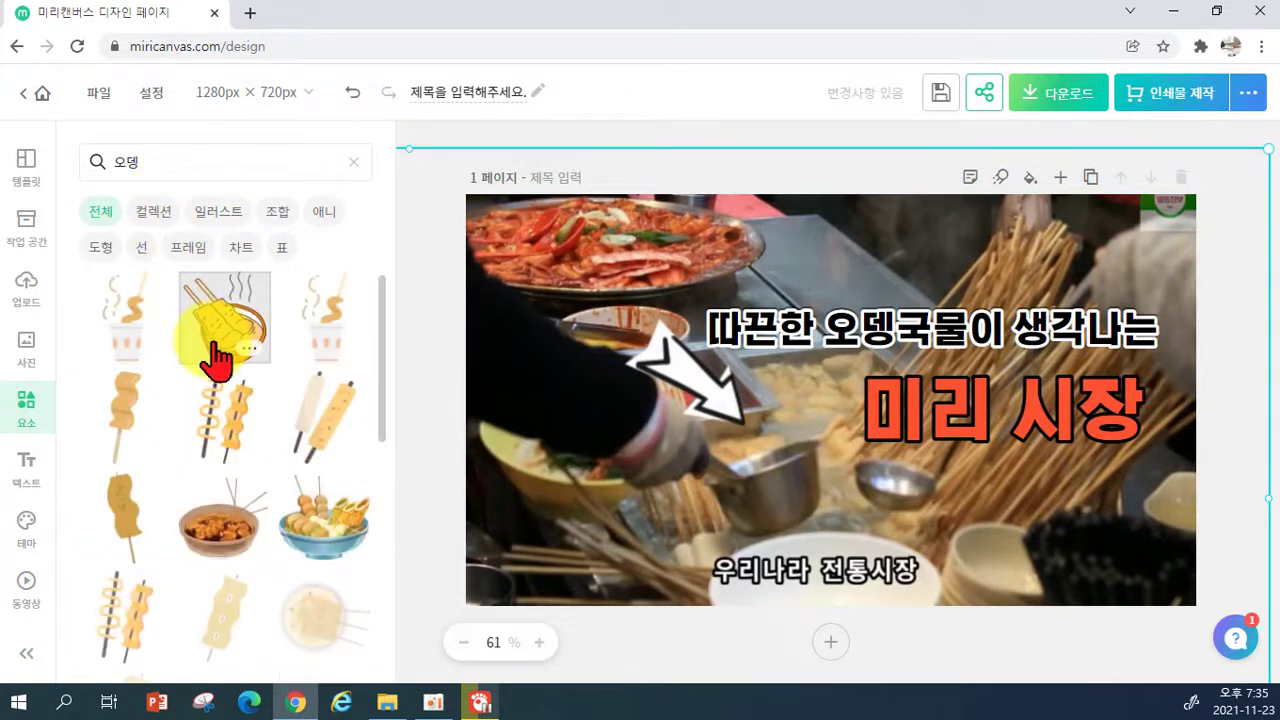
pyautogui.click(220, 330)
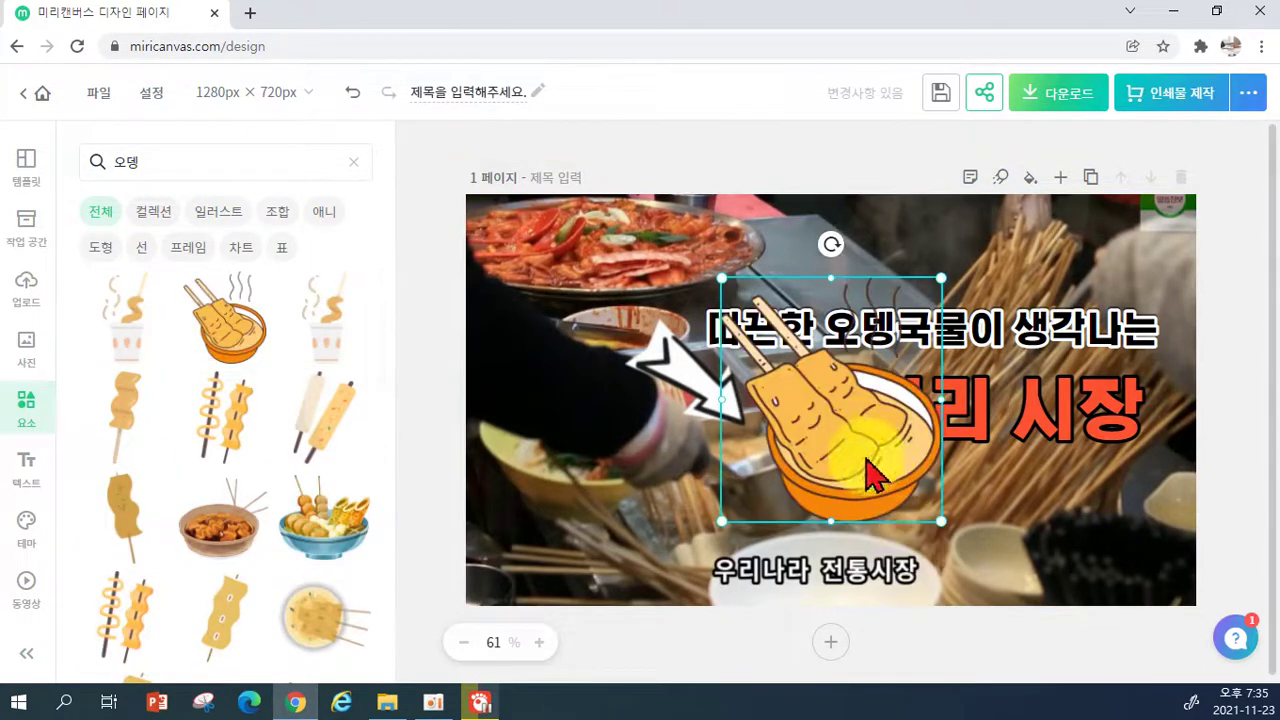
pyautogui.moveTo(878, 470); pyautogui.dragTo(814, 529)
pyautogui.moveTo(890, 592); pyautogui.dragTo(845, 548)
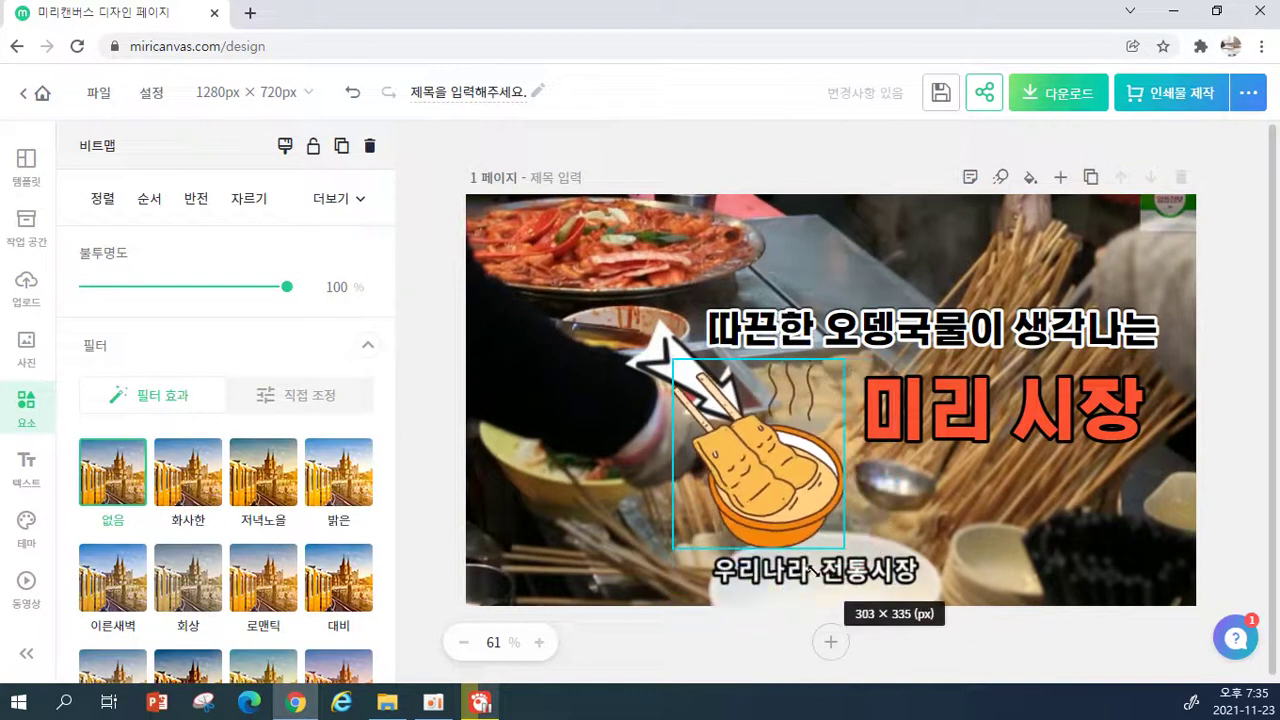
pyautogui.moveTo(778, 520); pyautogui.dragTo(792, 518)
pyautogui.click(1000, 512)
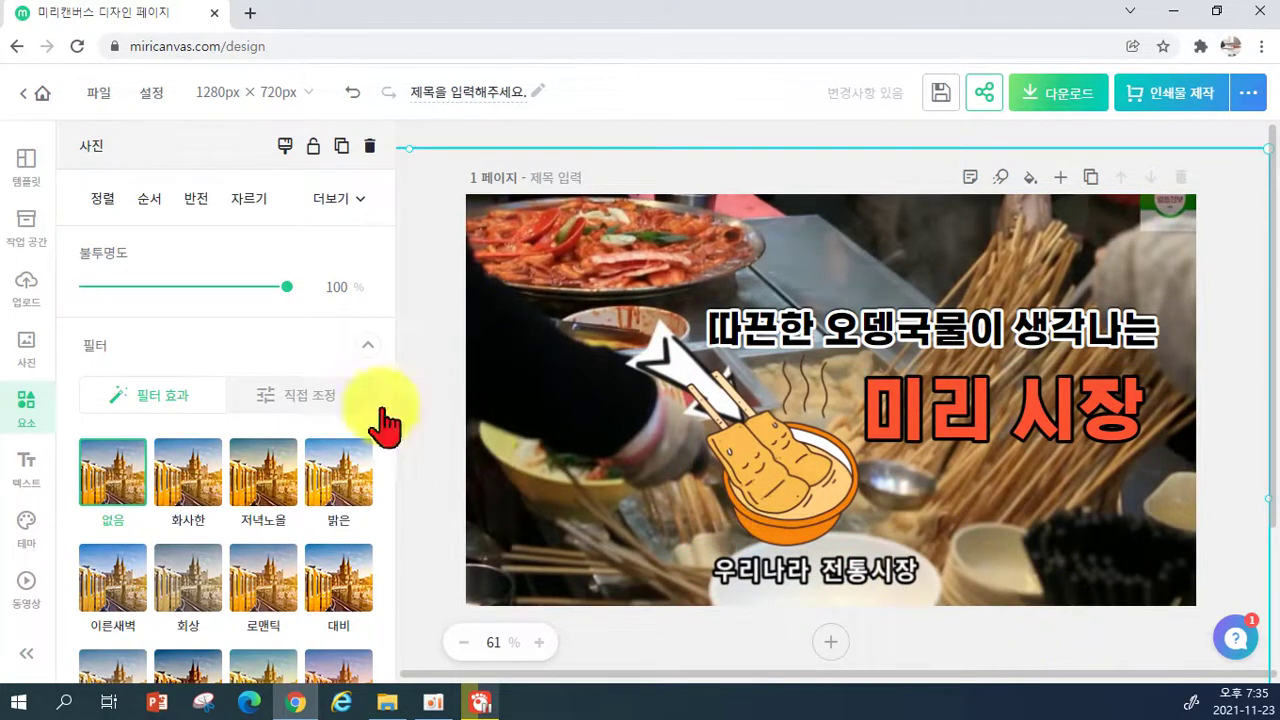
pyautogui.click(26, 100)
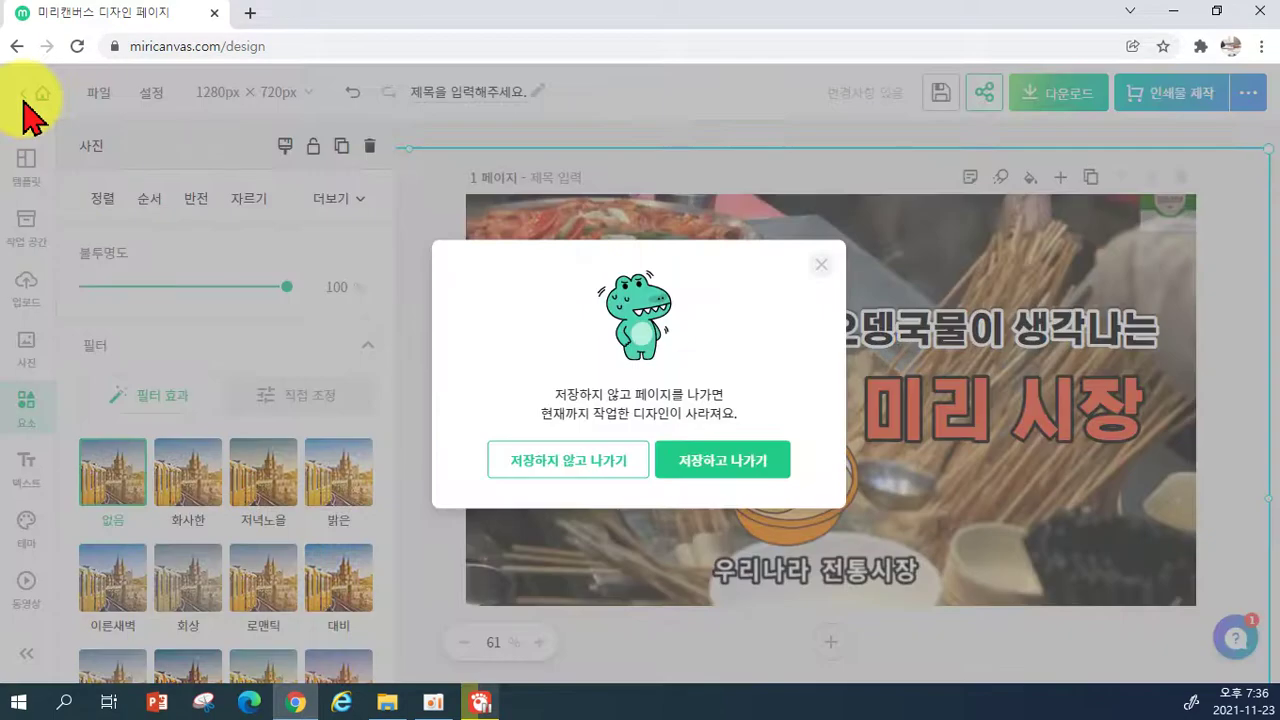
pyautogui.click(820, 265)
pyautogui.click(430, 283)
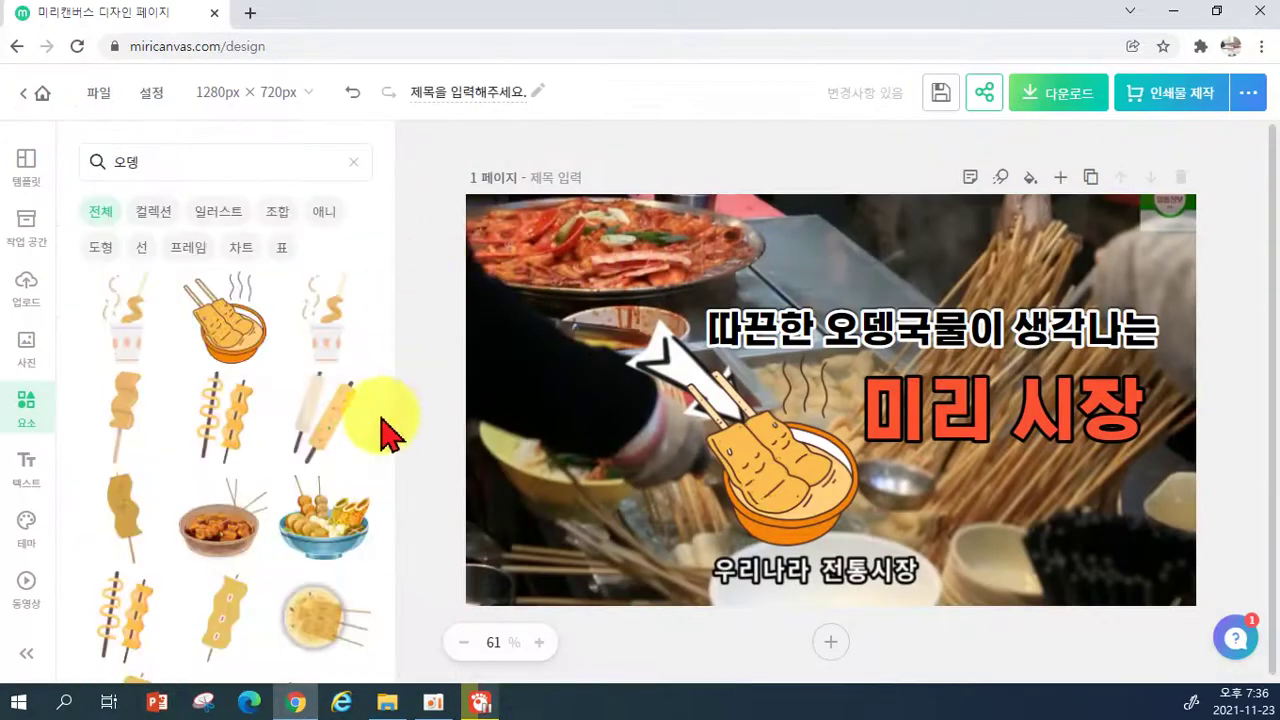
# Clear the element search and add the recently used yellow burst-line illustration to the page.
pyautogui.click(354, 163)
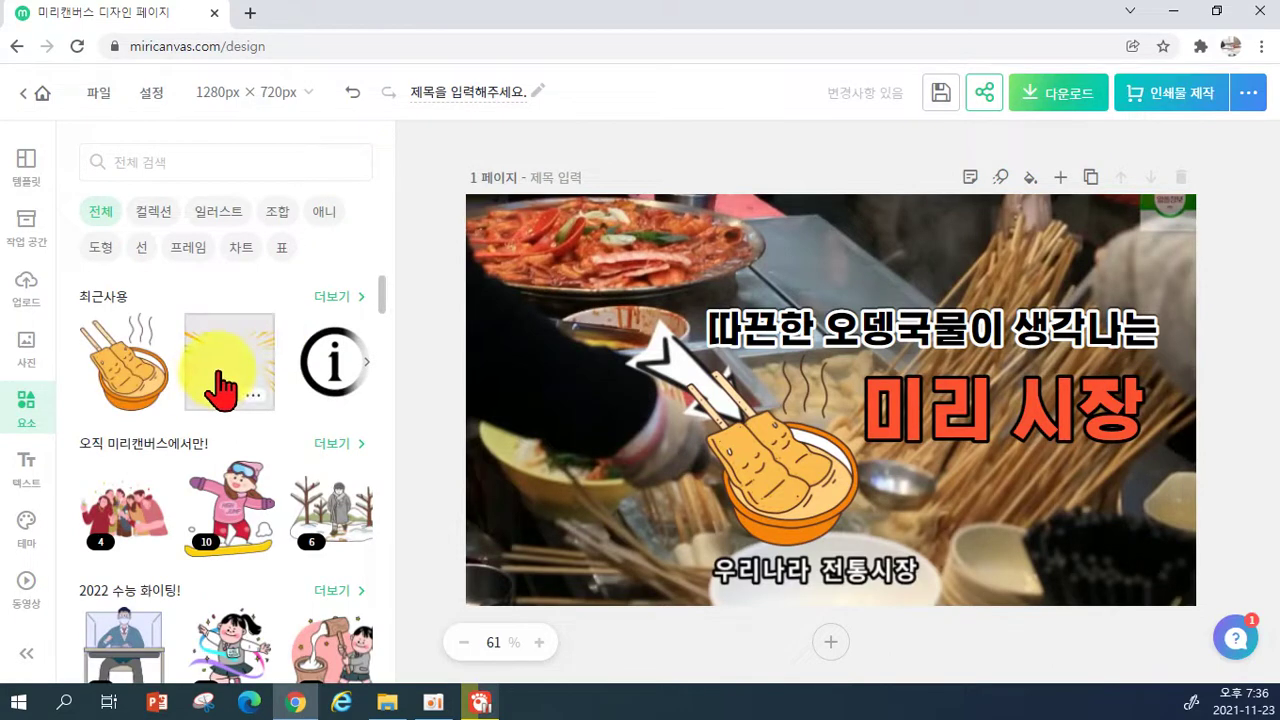
pyautogui.moveTo(220, 390); pyautogui.dragTo(703, 313)
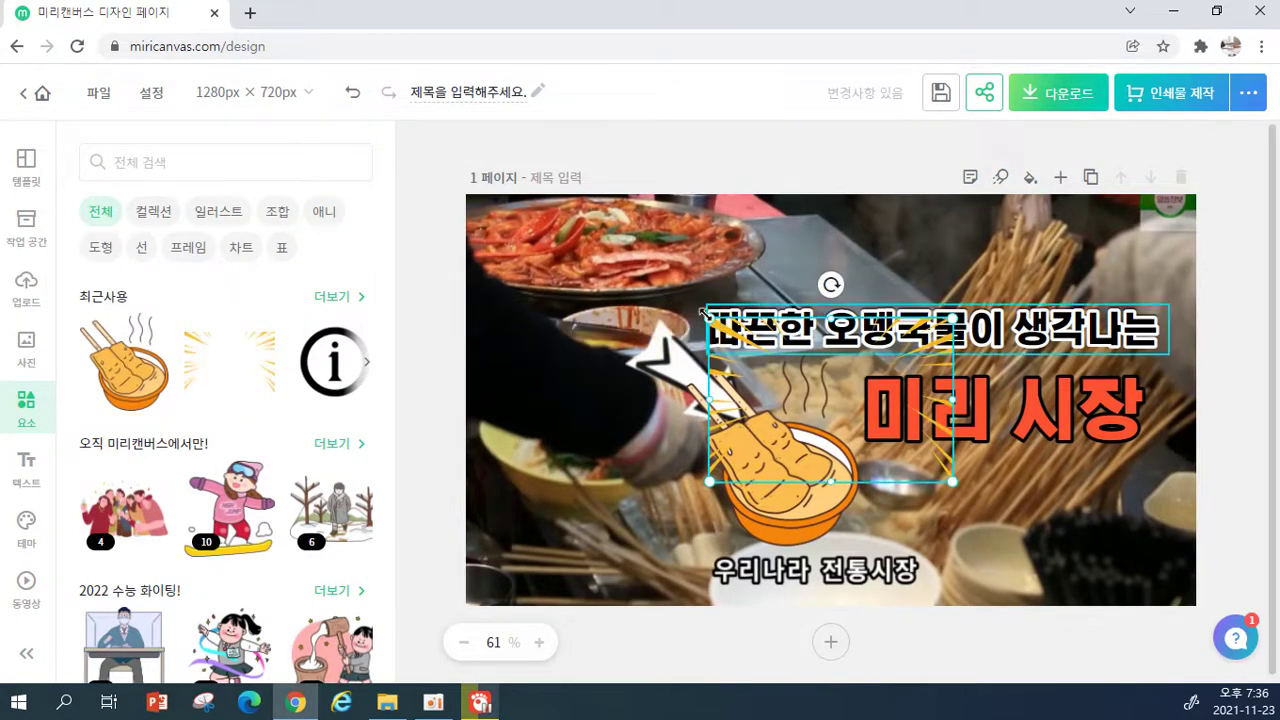
pyautogui.moveTo(737, 375); pyautogui.dragTo(250, 372)
pyautogui.rightClick(240, 374)
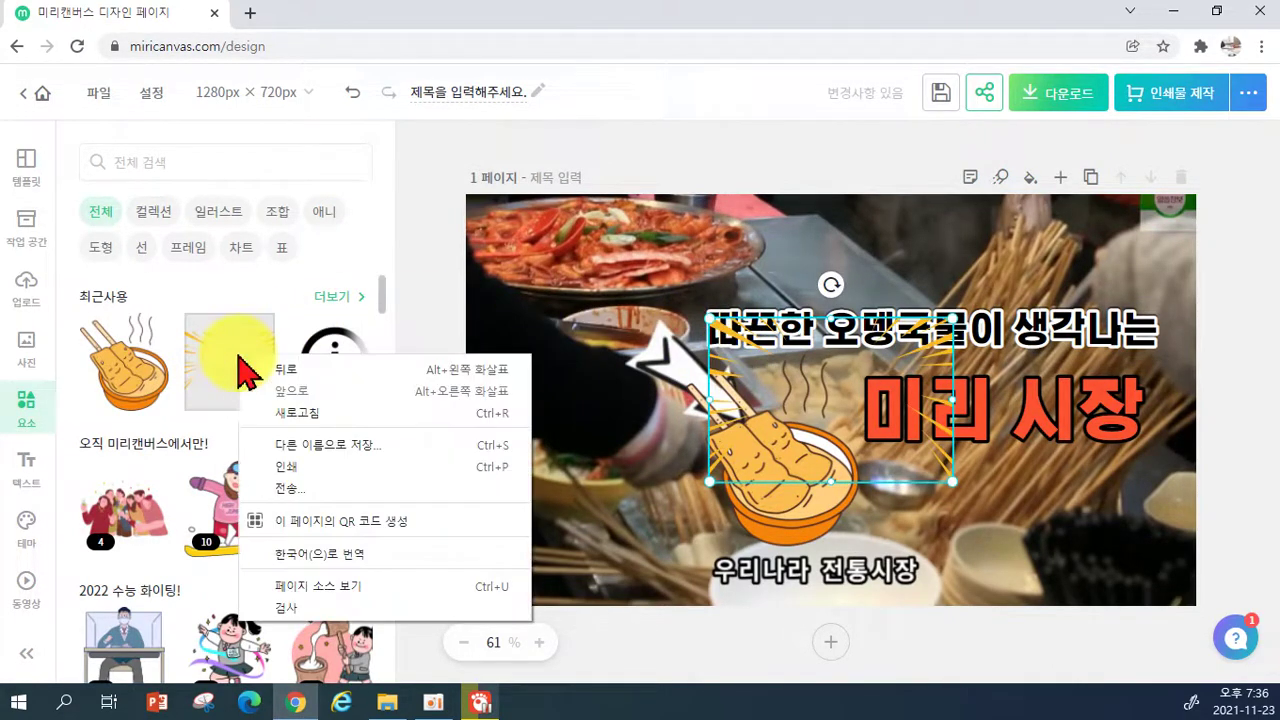
pyautogui.click(705, 196)
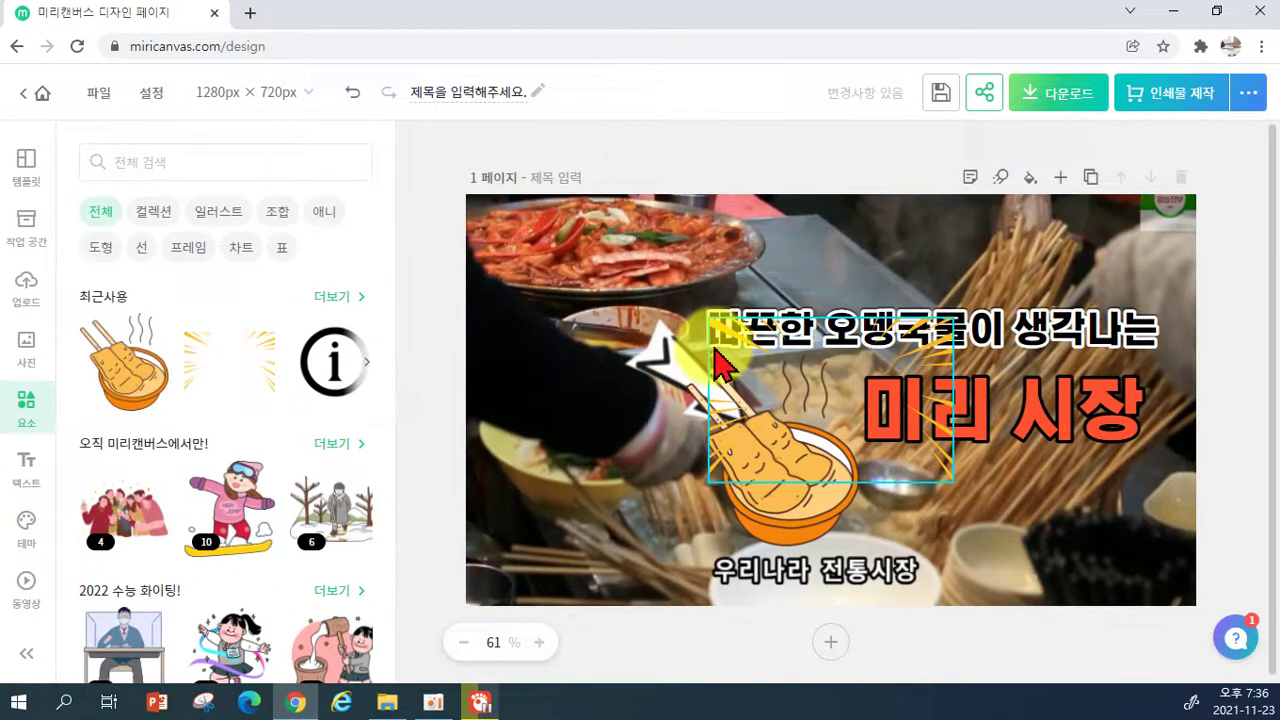
# Move the burst-line illustration to the page's upper left corner and stretch it to cover the whole page.
pyautogui.moveTo(744, 347); pyautogui.dragTo(506, 223)
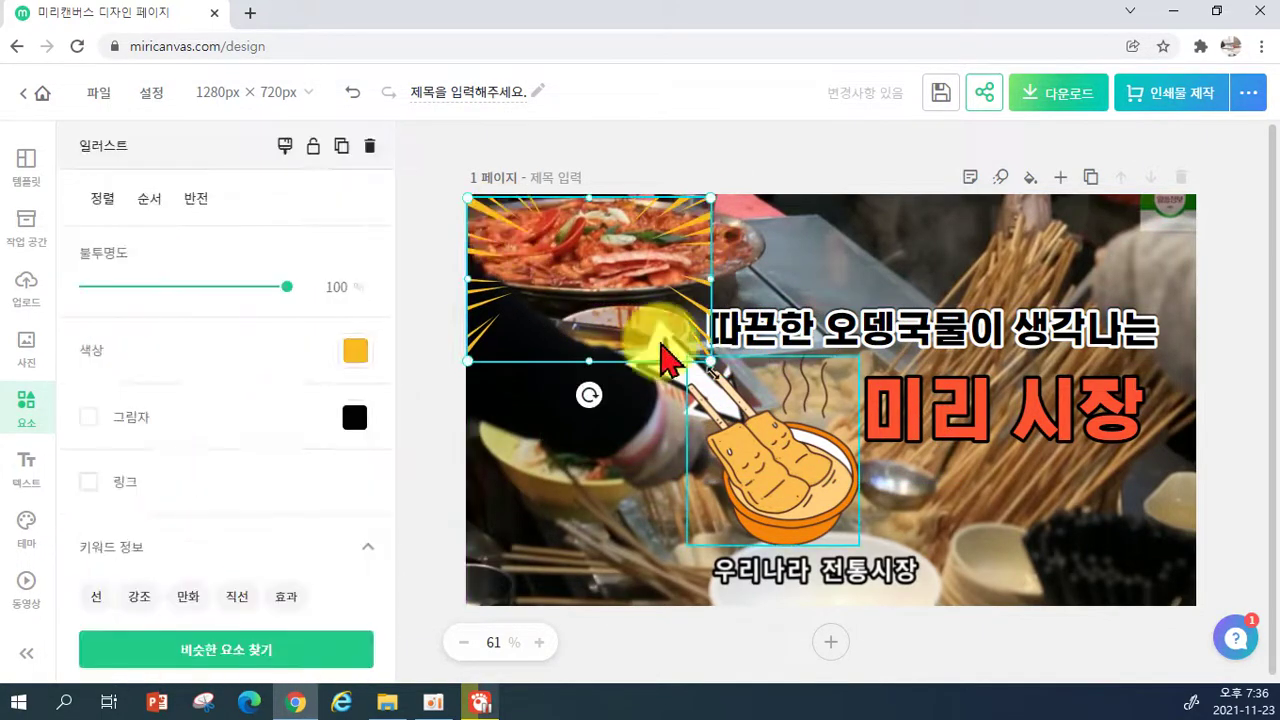
pyautogui.moveTo(707, 358); pyautogui.dragTo(1097, 522)
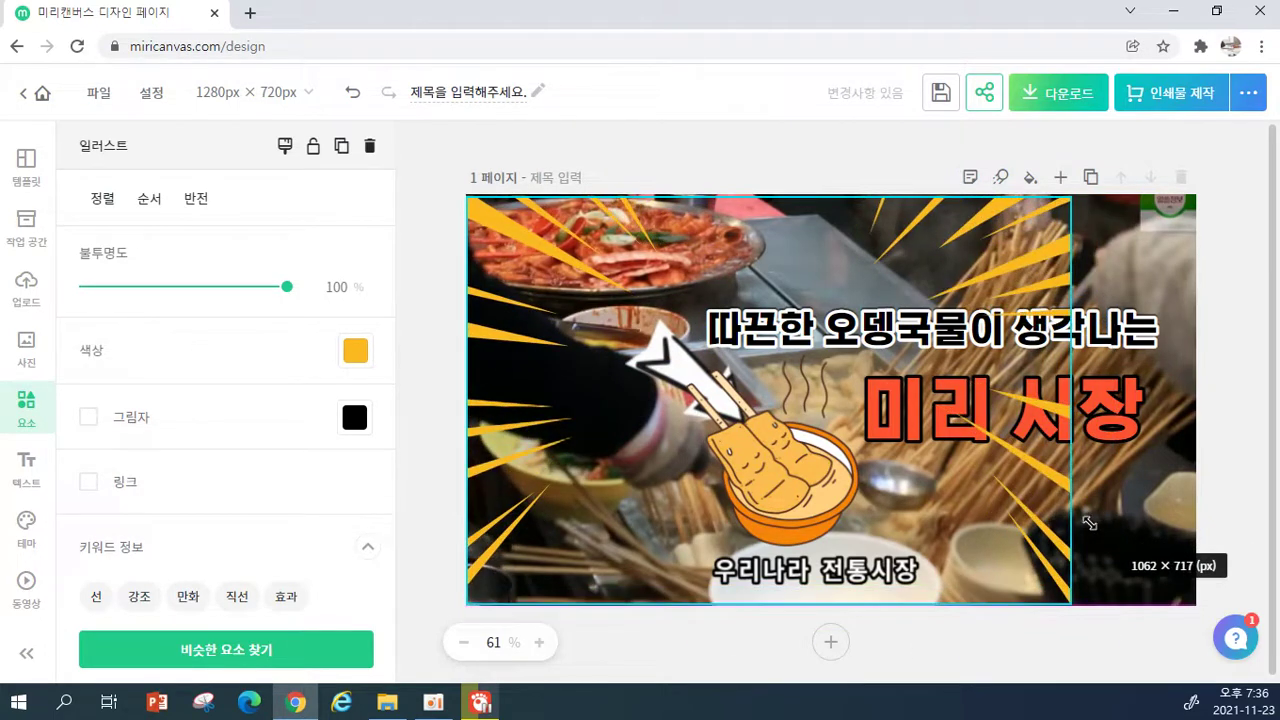
pyautogui.moveTo(1065, 395); pyautogui.dragTo(1190, 419)
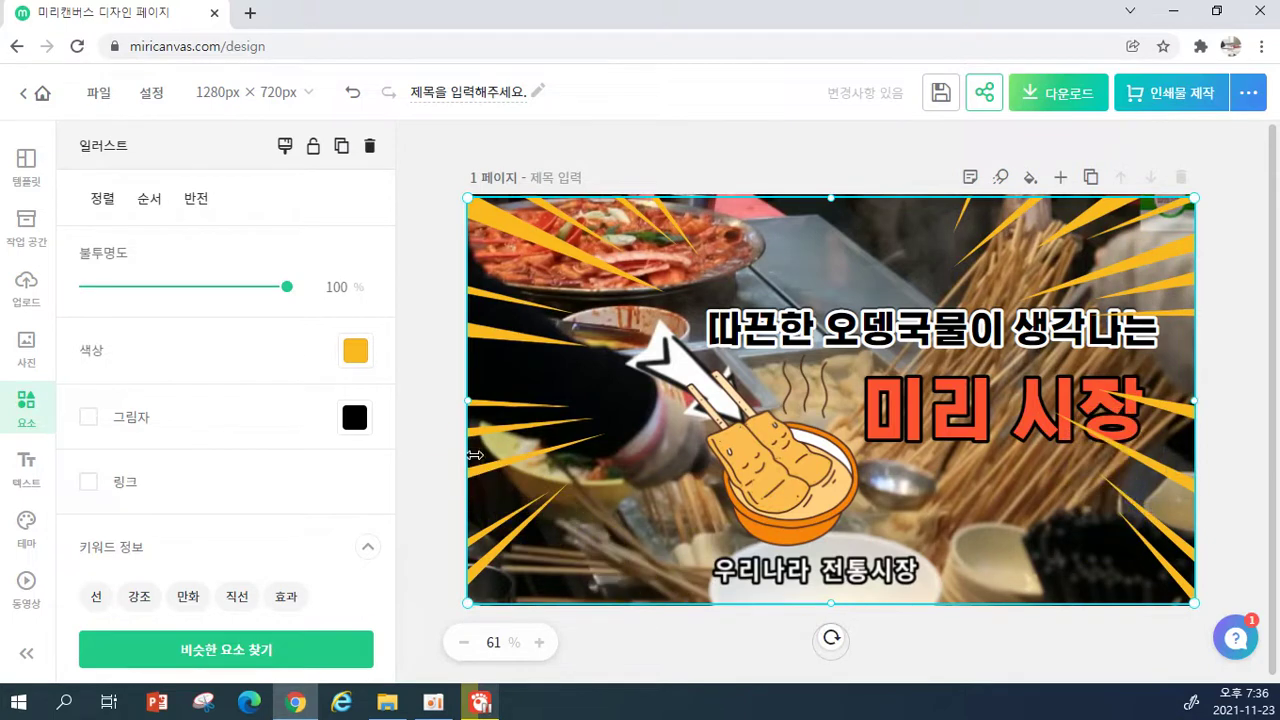
pyautogui.click(437, 462)
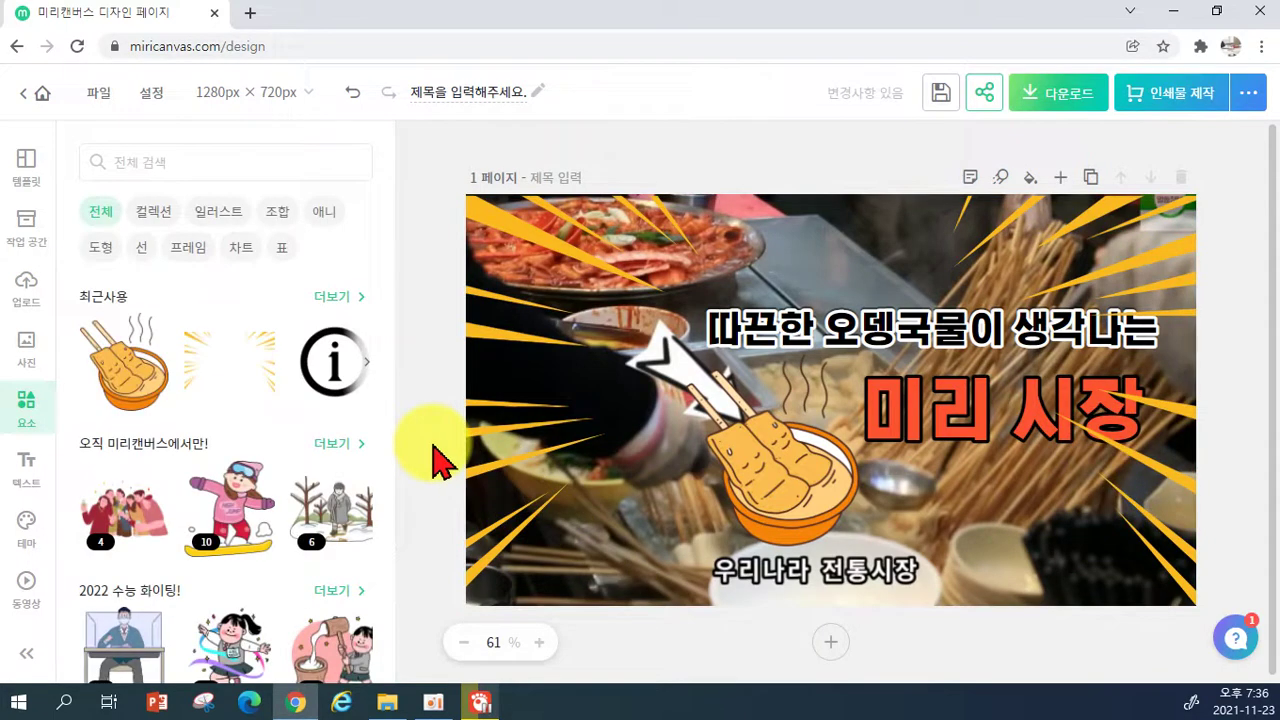
pyautogui.click(916, 344)
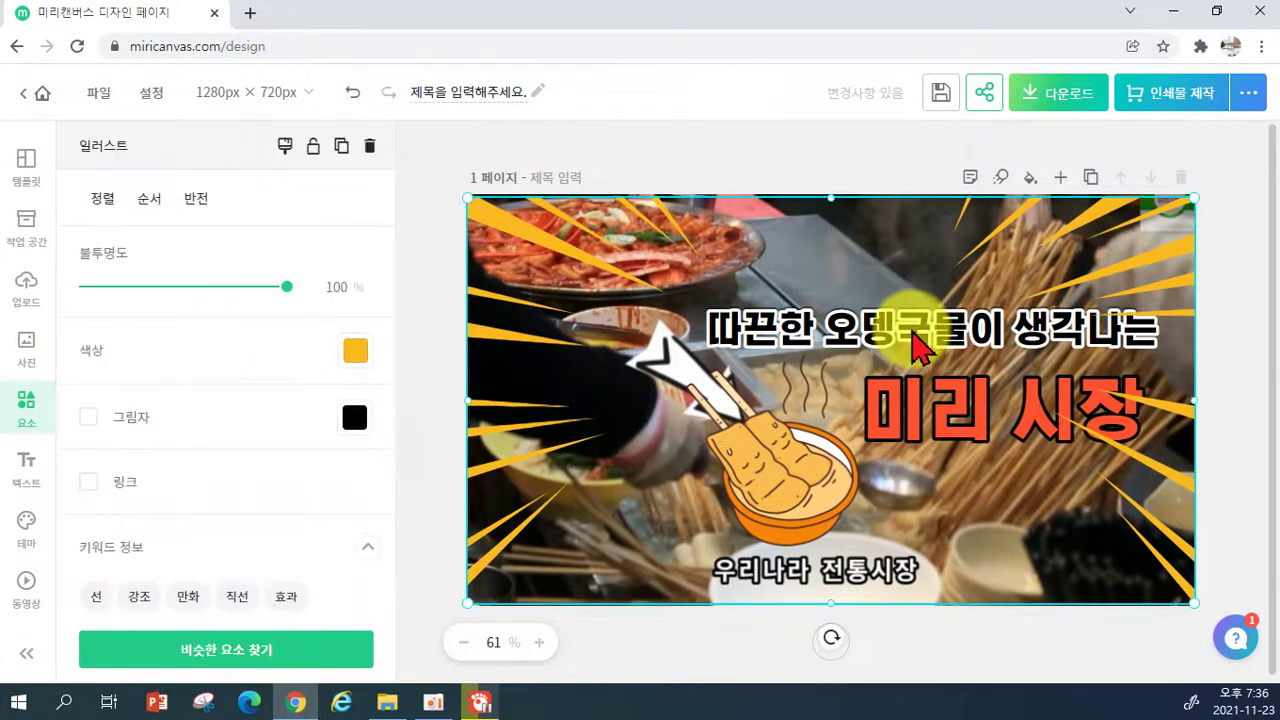
pyautogui.click(857, 186)
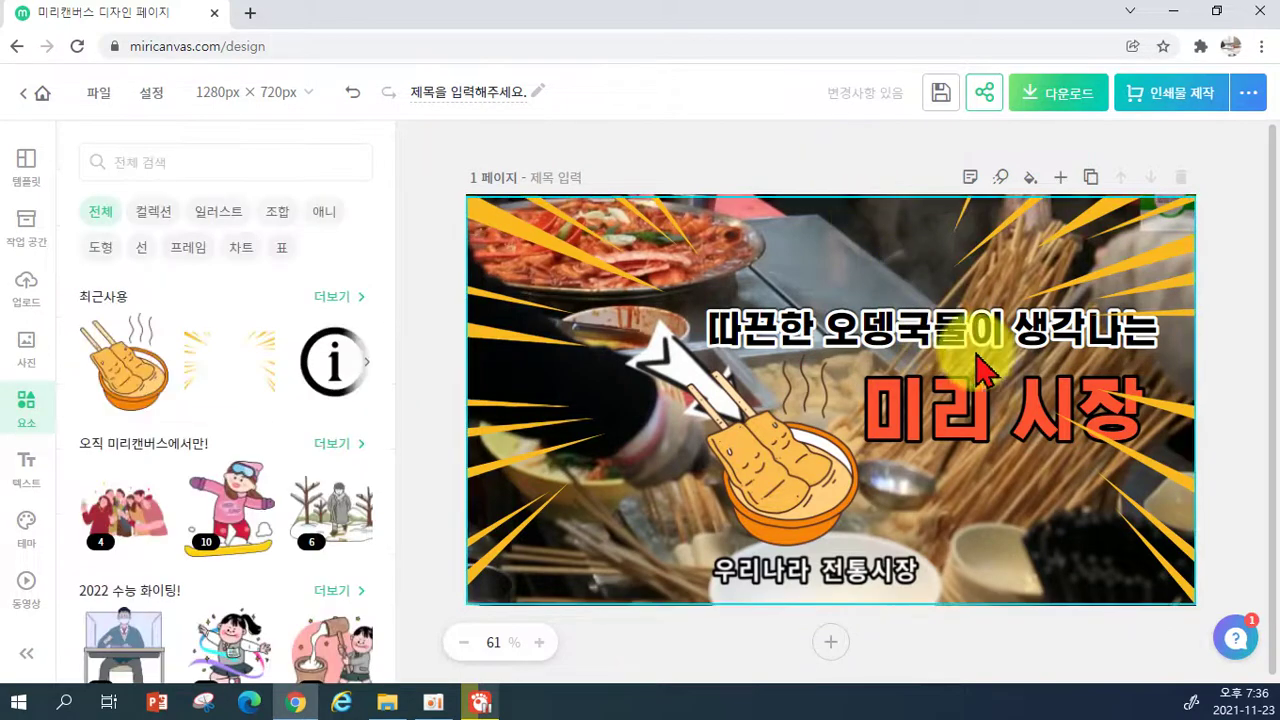
# Recolour the burst-line illustration to #FC5230.
pyautogui.click(520, 252)
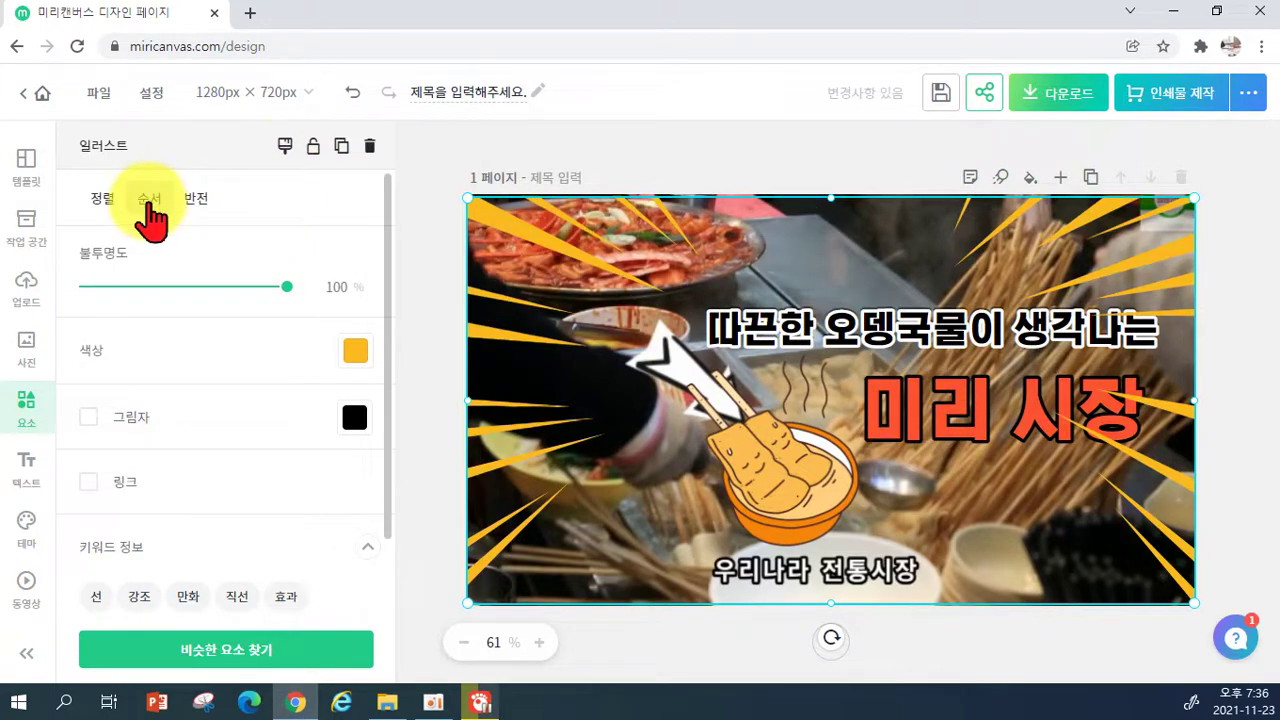
pyautogui.click(149, 205)
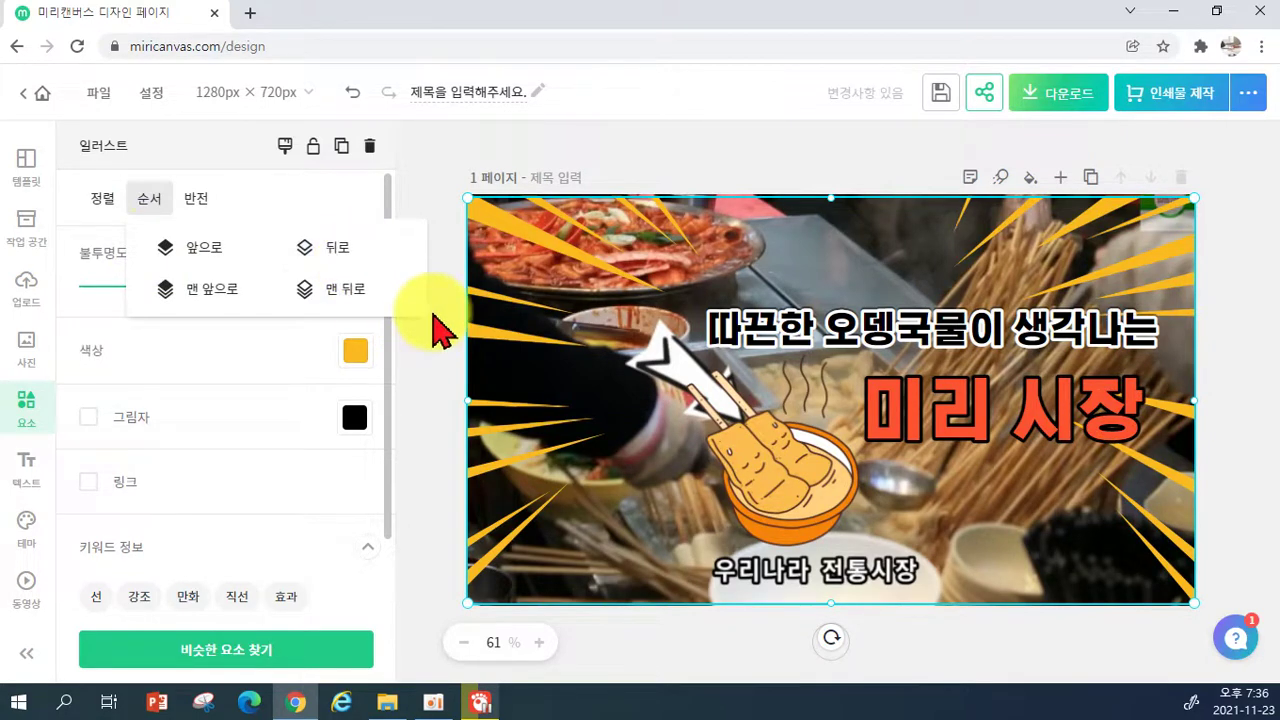
pyautogui.click(352, 352)
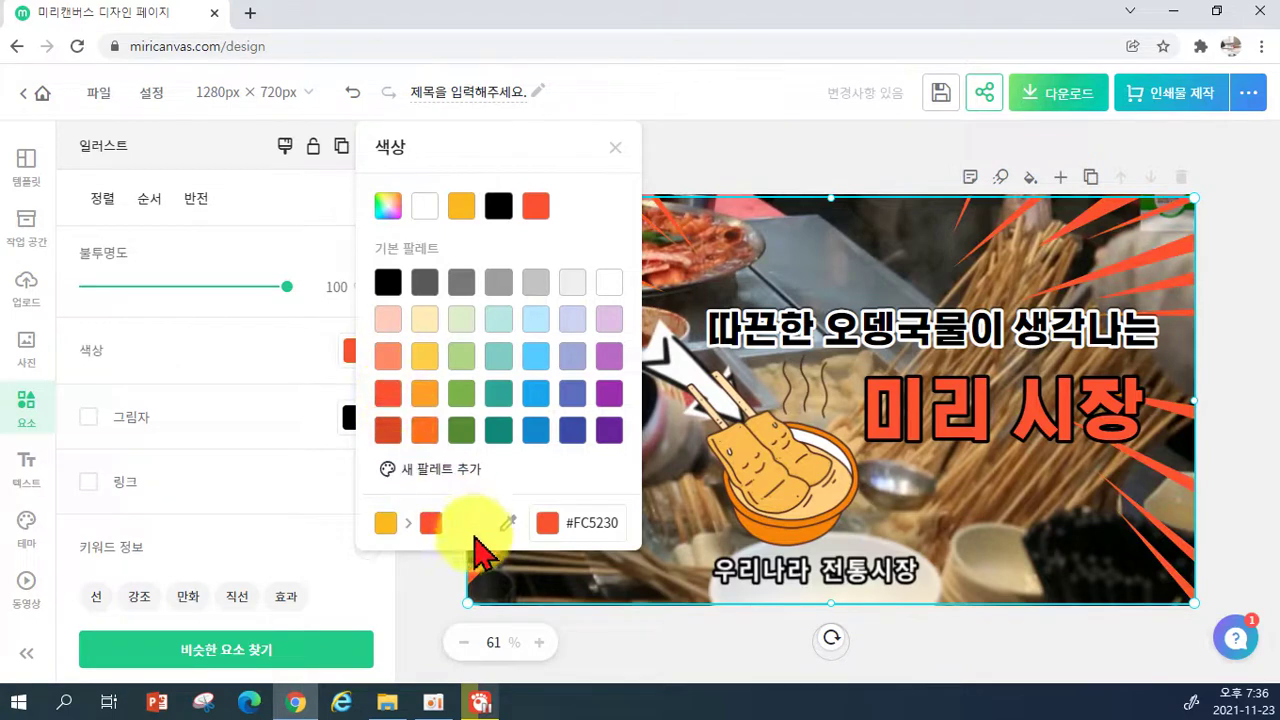
pyautogui.click(414, 586)
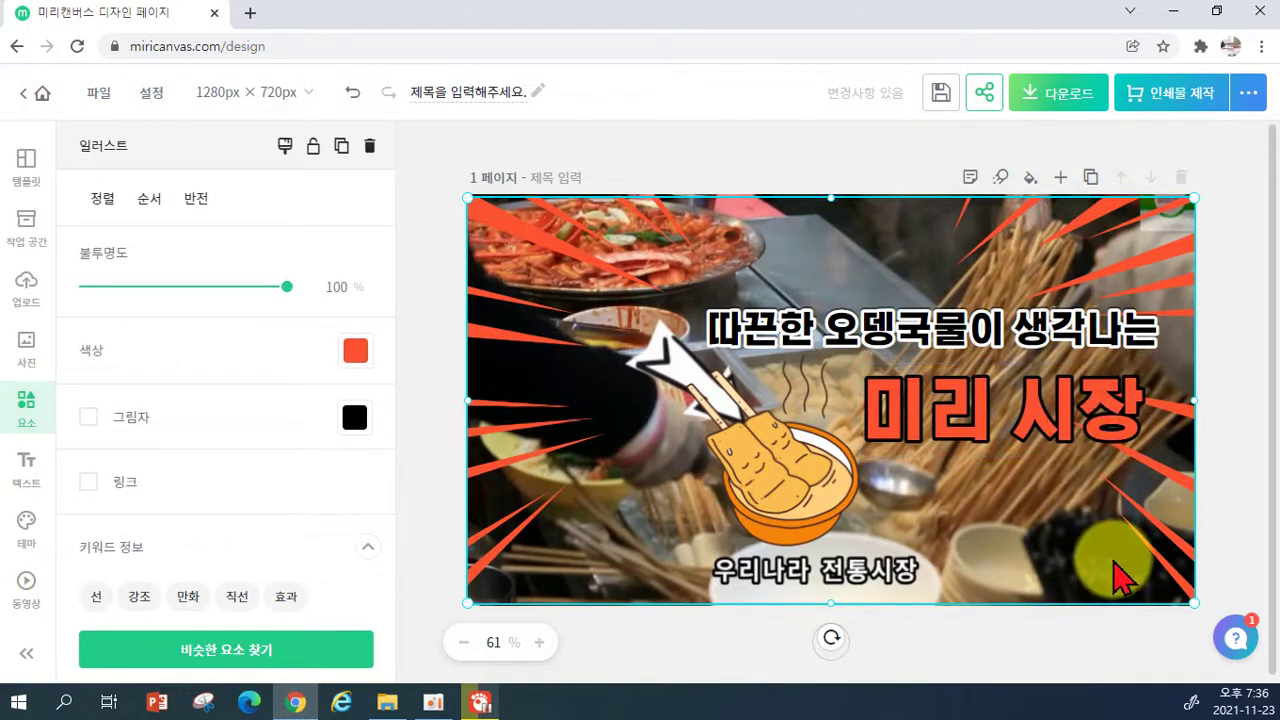
# Turn on the shadow for the burst-line illustration and slightly lower the shadow's opacity.
pyautogui.click(89, 424)
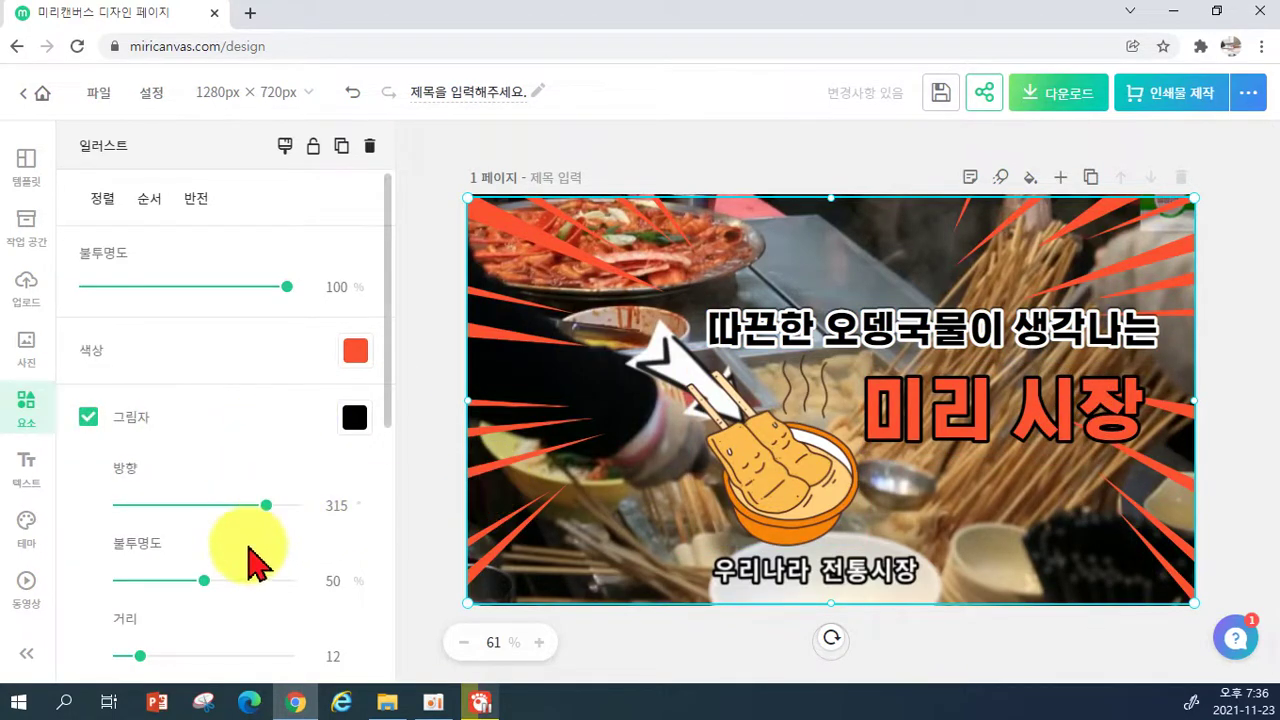
pyautogui.moveTo(205, 581)
pyautogui.mouseDown()
pyautogui.moveTo(234, 581)
pyautogui.moveTo(197, 597)
pyautogui.mouseUp()
pyautogui.click(437, 396)
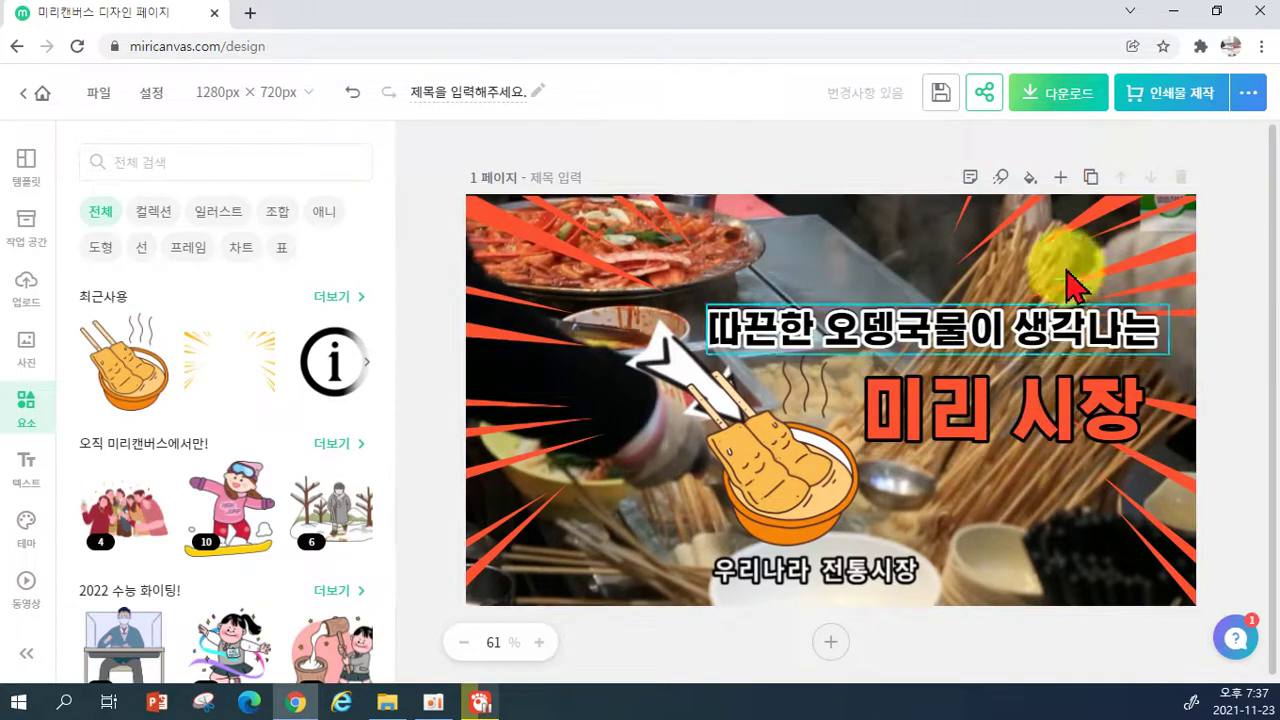
# Download the design as a PNG into the 친구결혼 folder on the desktop, naming the file 썸네일이미지.
pyautogui.click(1069, 110)
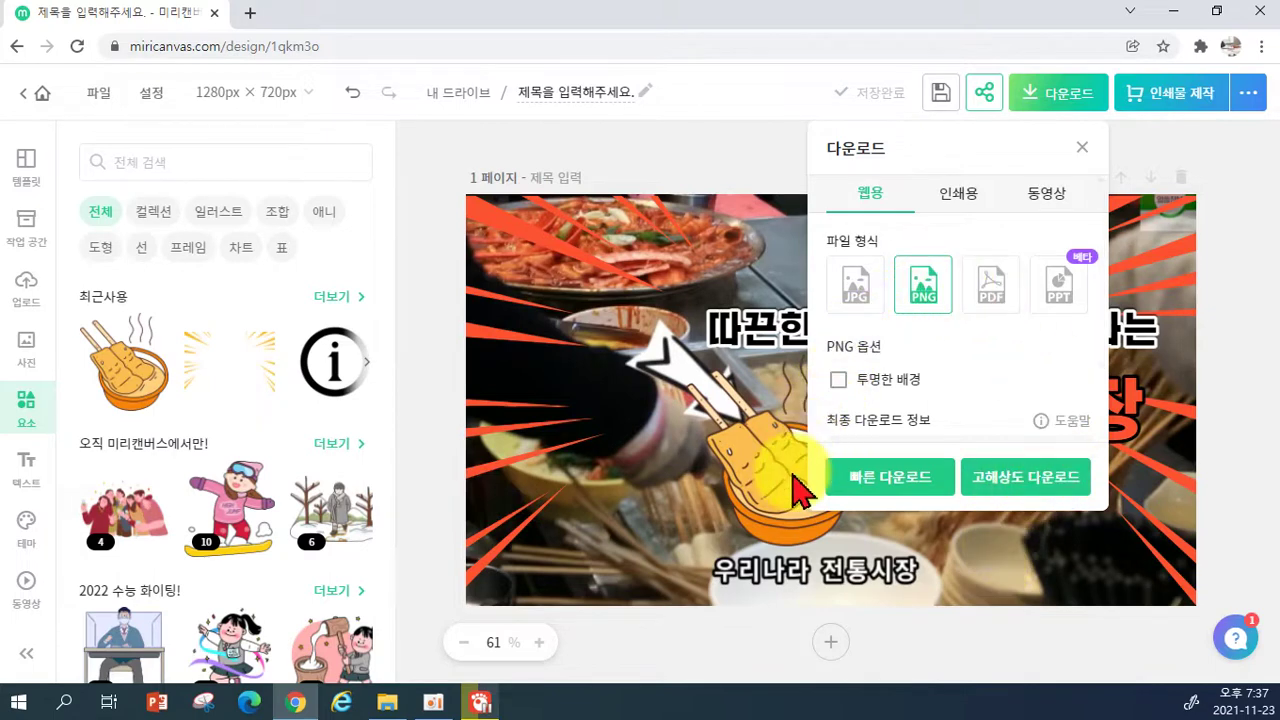
pyautogui.click(896, 485)
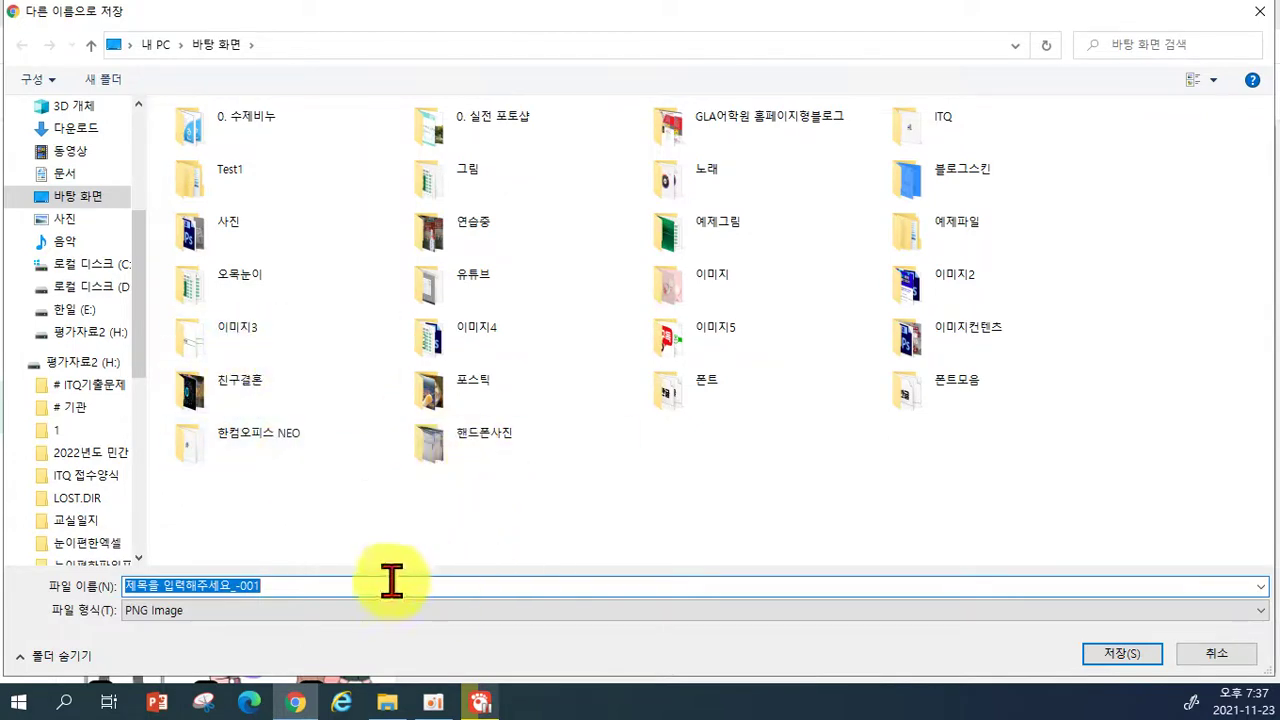
pyautogui.doubleClick(355, 400)
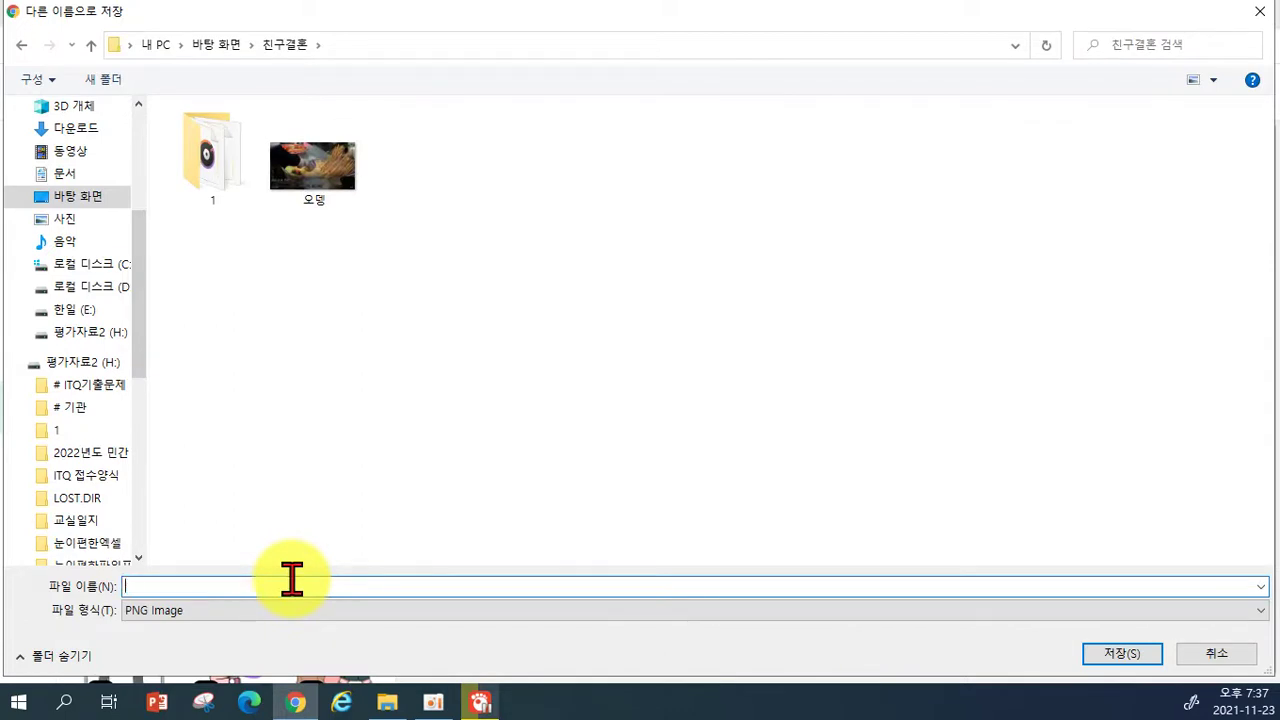
pyautogui.write('써ㅁ네')
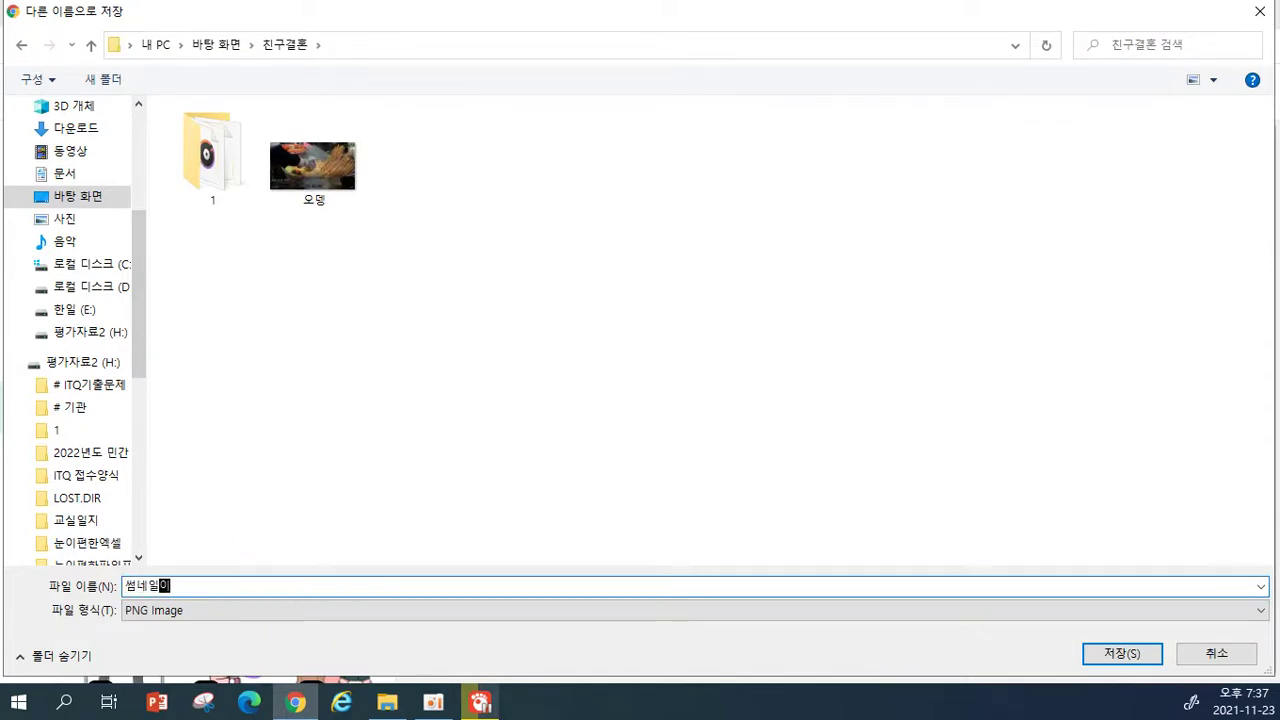
pyautogui.press('Return')
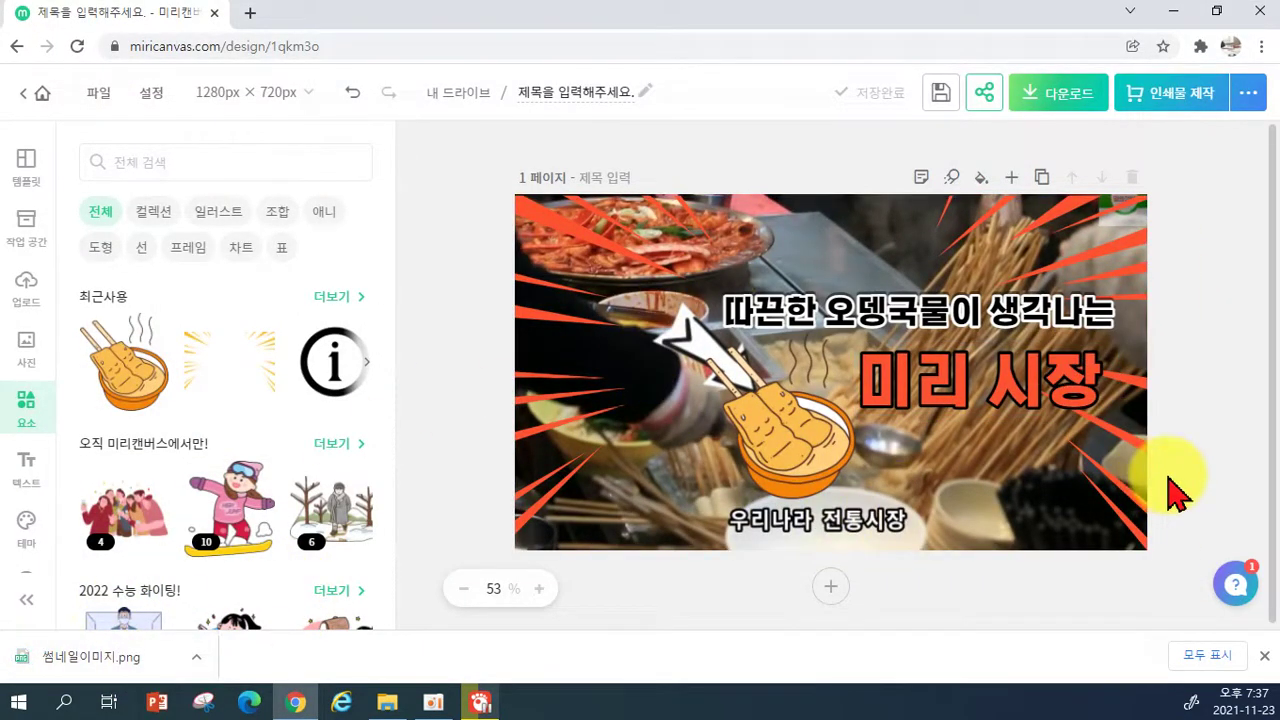
# Search the elements for 선 and browse the line and frame results.
pyautogui.click(194, 163)
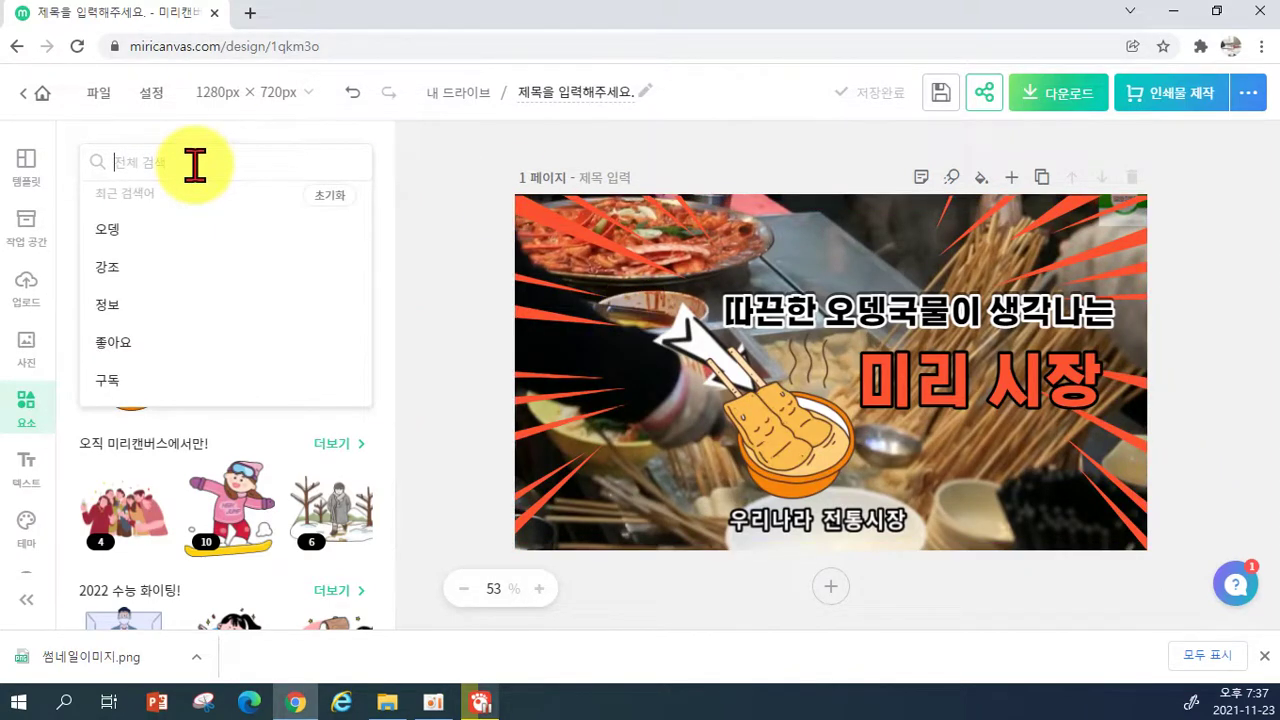
pyautogui.write('선')
pyautogui.press('Return')
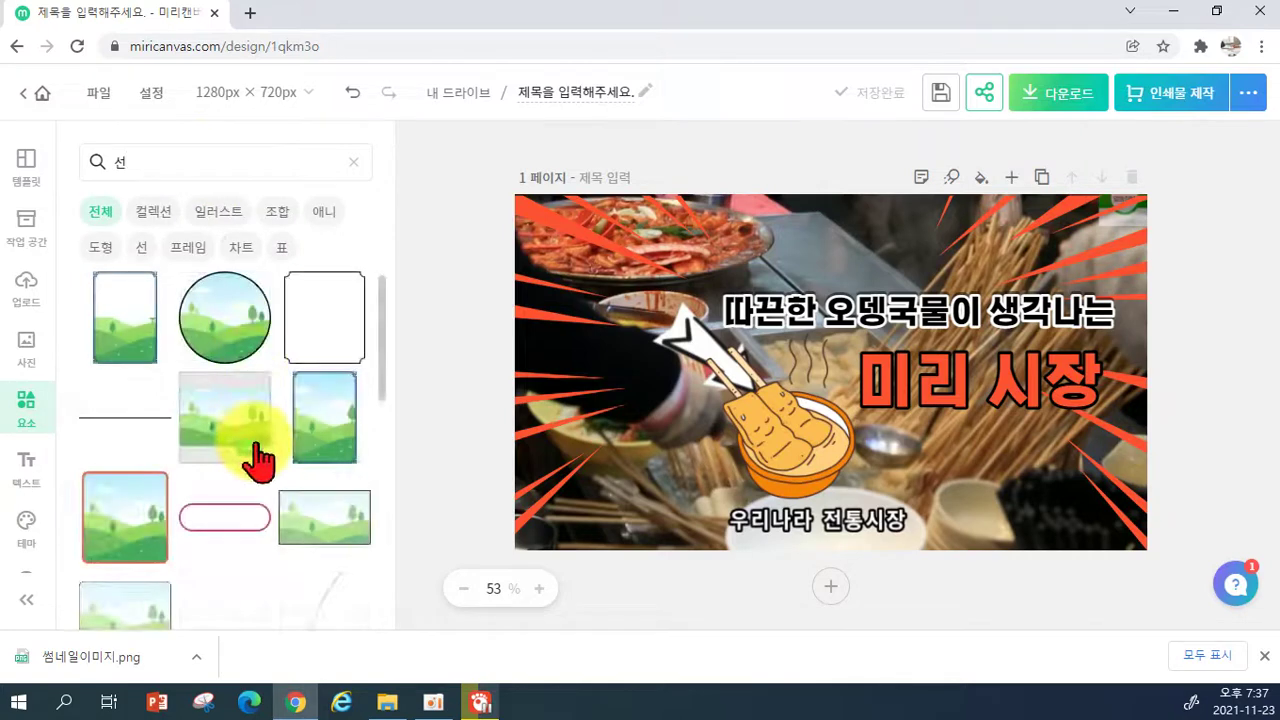
pyautogui.scroll(-10, 258, 460)
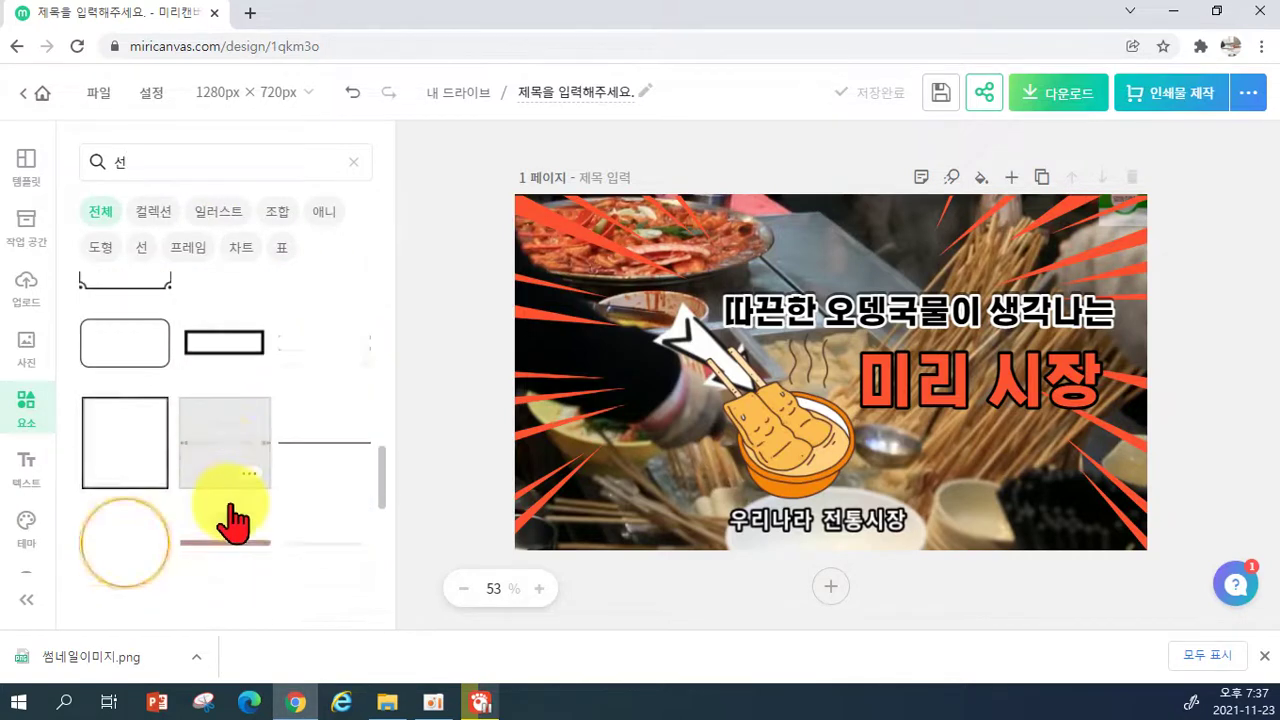
pyautogui.scroll(-6, 232, 520)
pyautogui.scroll(-8, 233, 538)
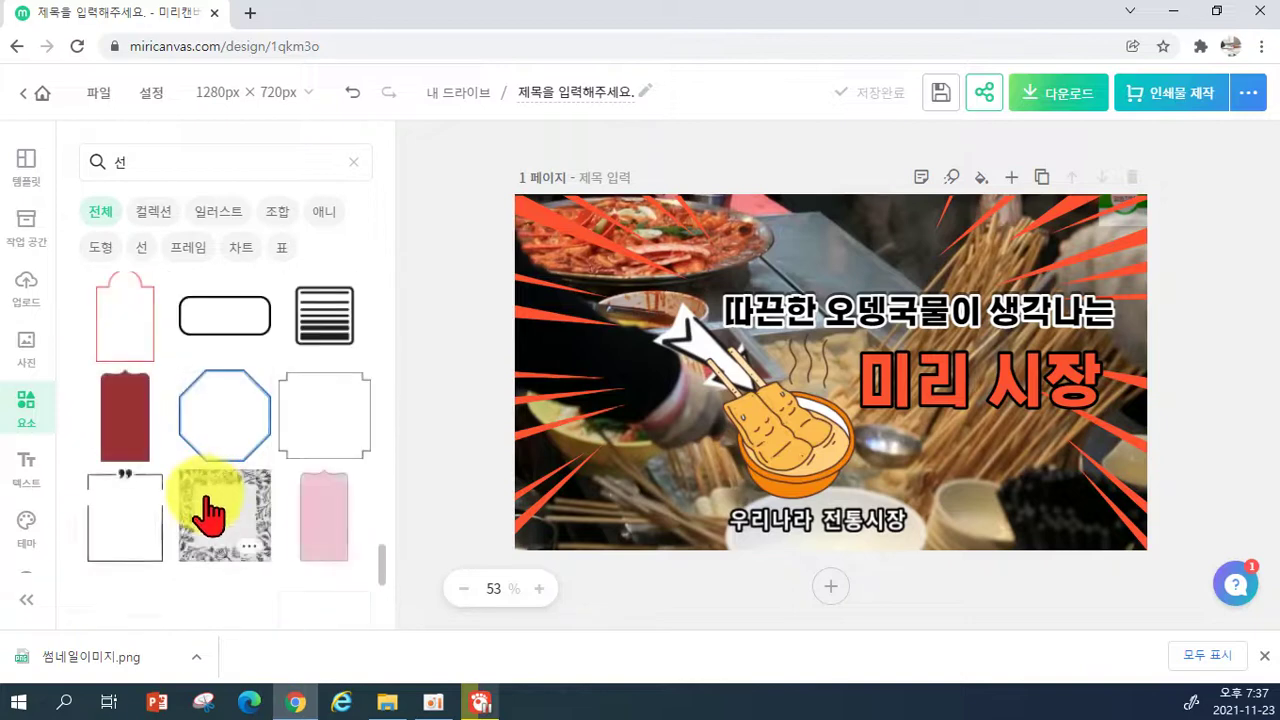
pyautogui.scroll(-8, 215, 520)
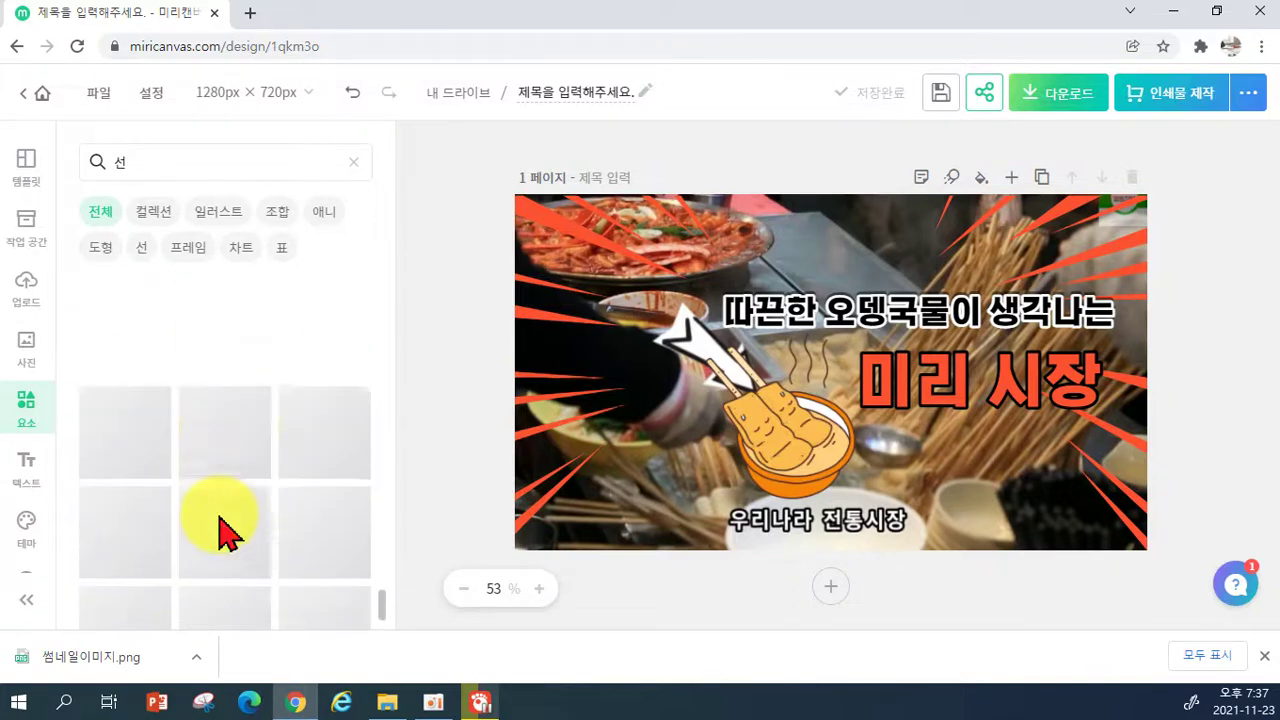
# Search the elements for 강조 and add the red hand-drawn star to the page.
pyautogui.click(157, 162)
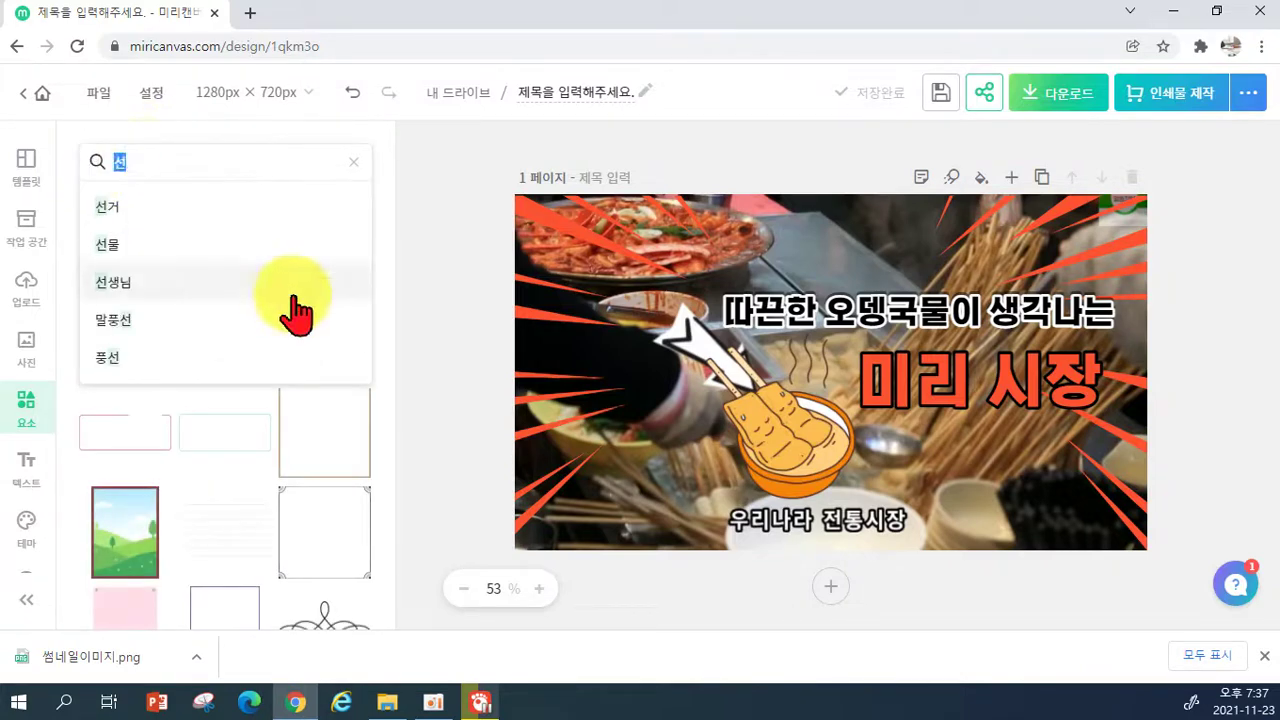
pyautogui.write('강조')
pyautogui.press('Return')
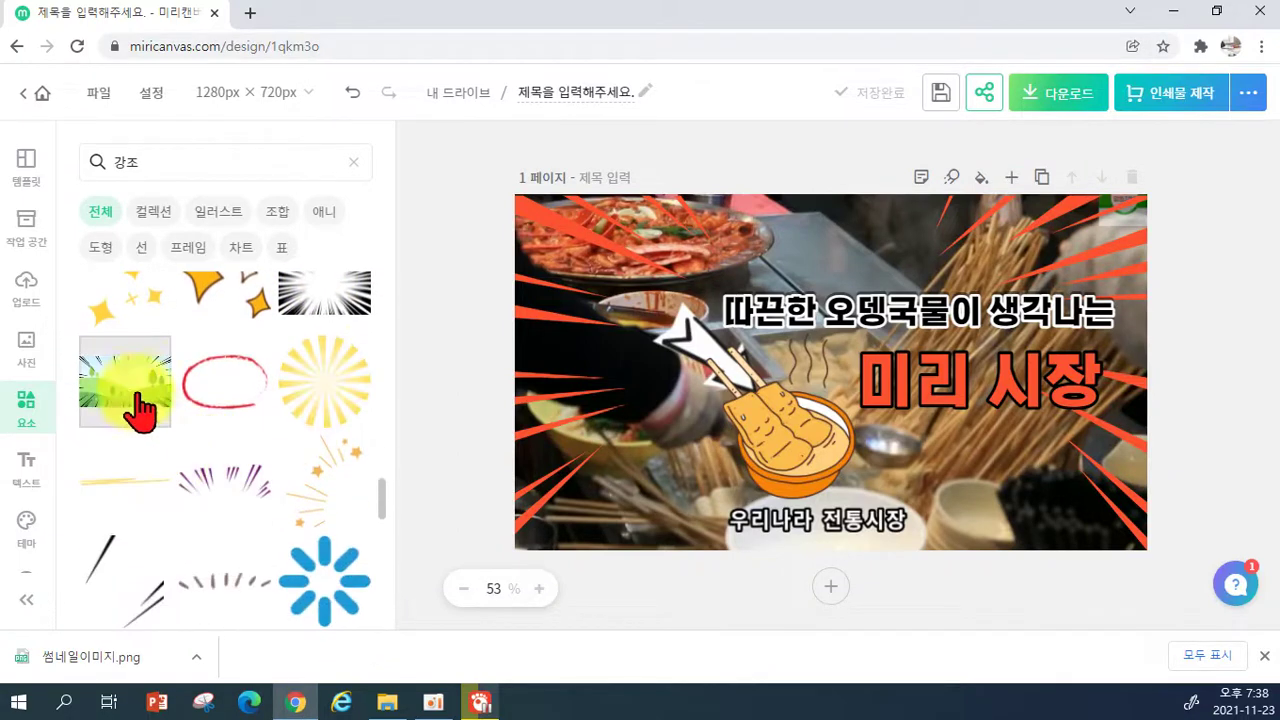
pyautogui.scroll(-10, 155, 400)
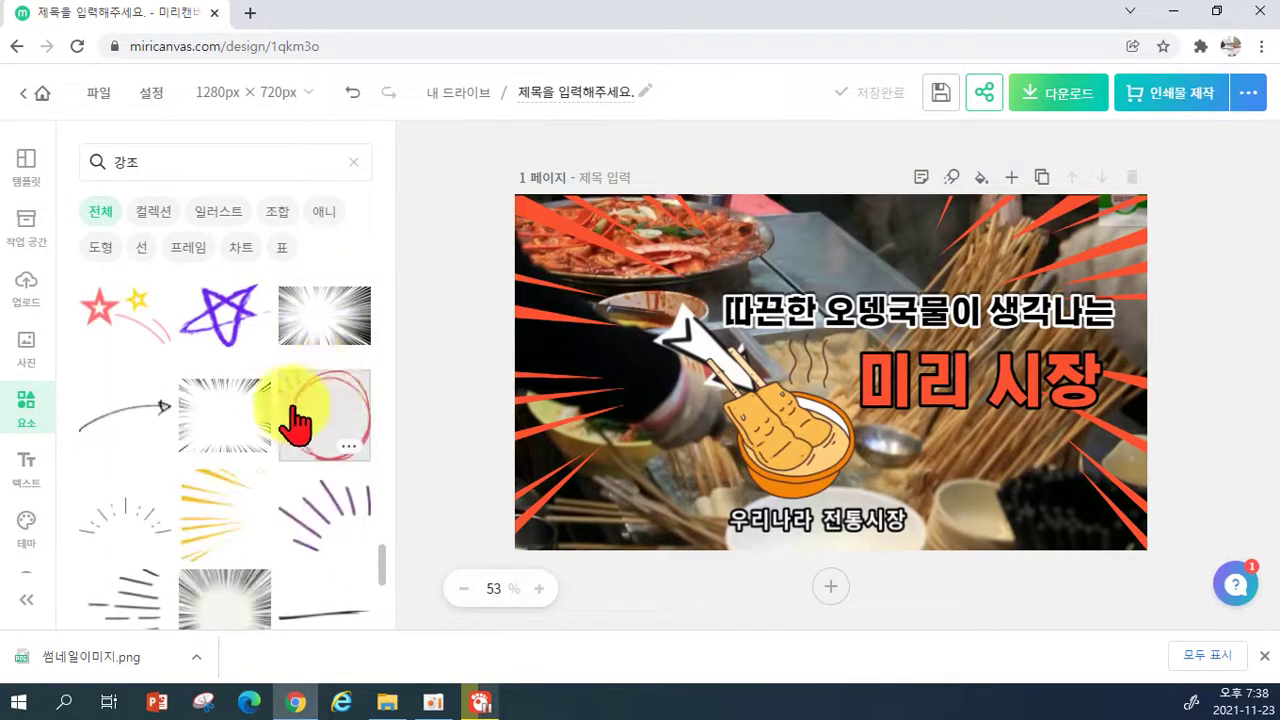
pyautogui.scroll(-10, 280, 440)
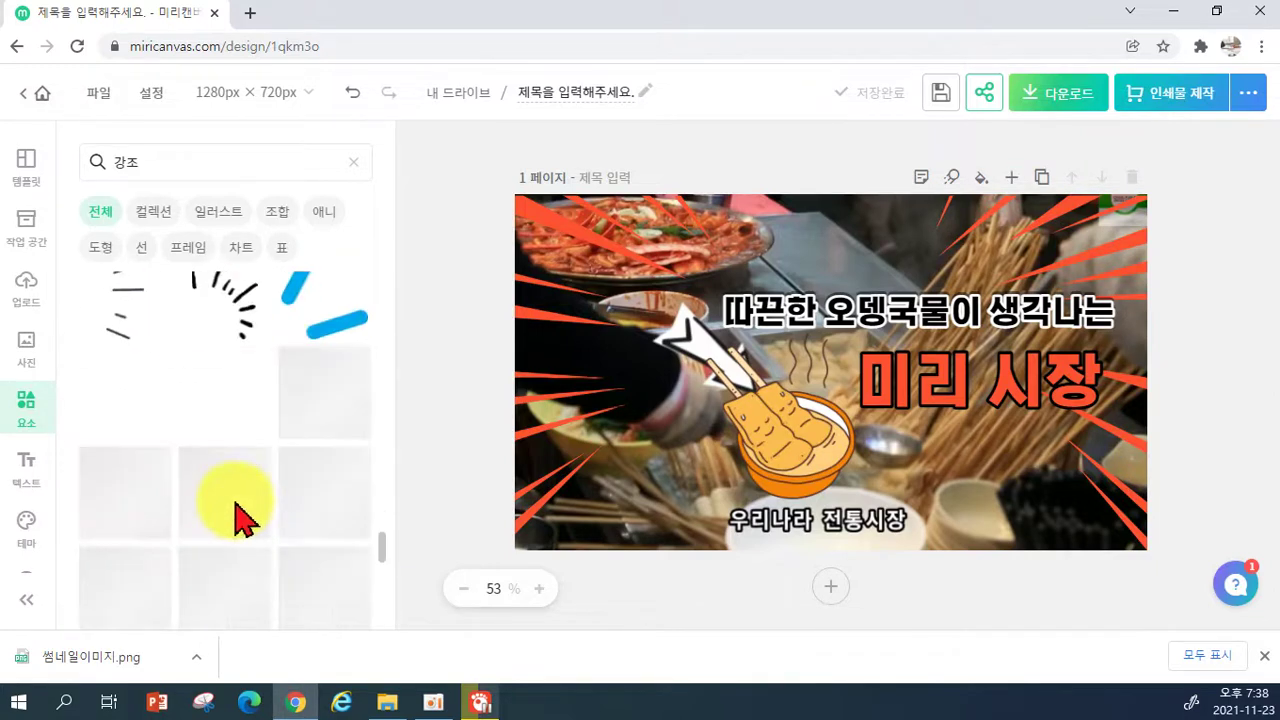
pyautogui.scroll(-5, 275, 468)
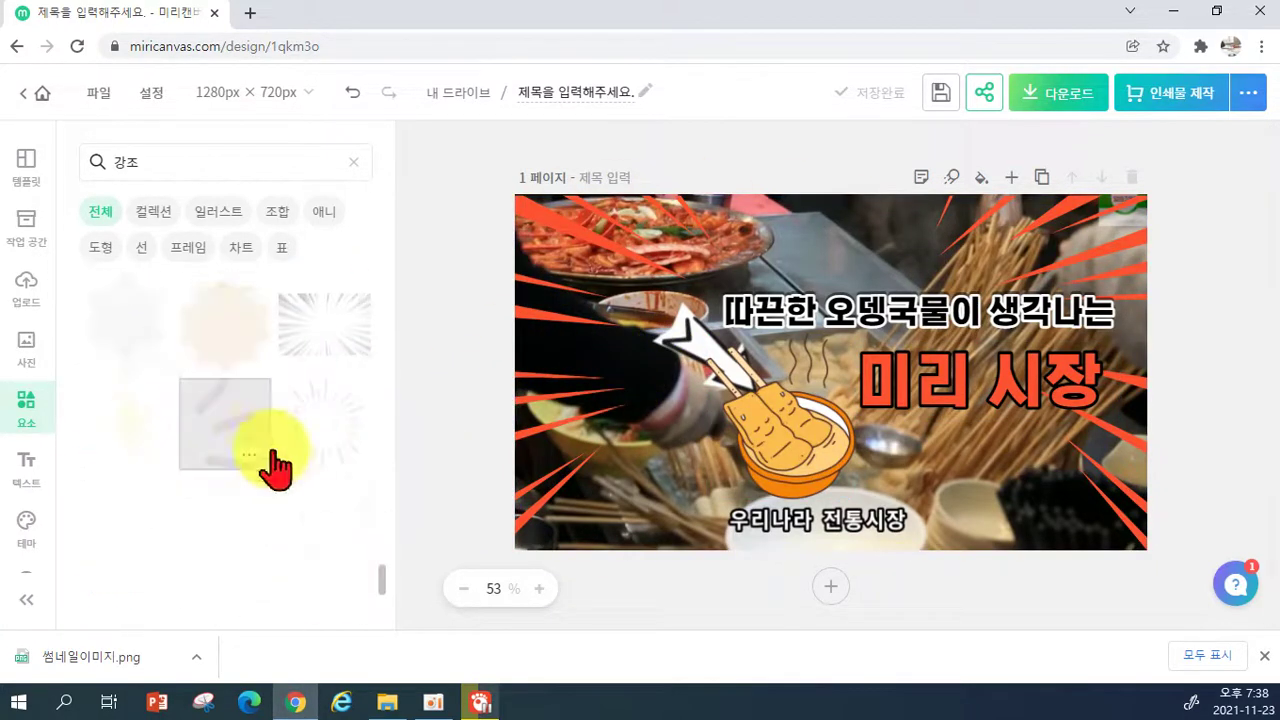
pyautogui.scroll(-5, 272, 480)
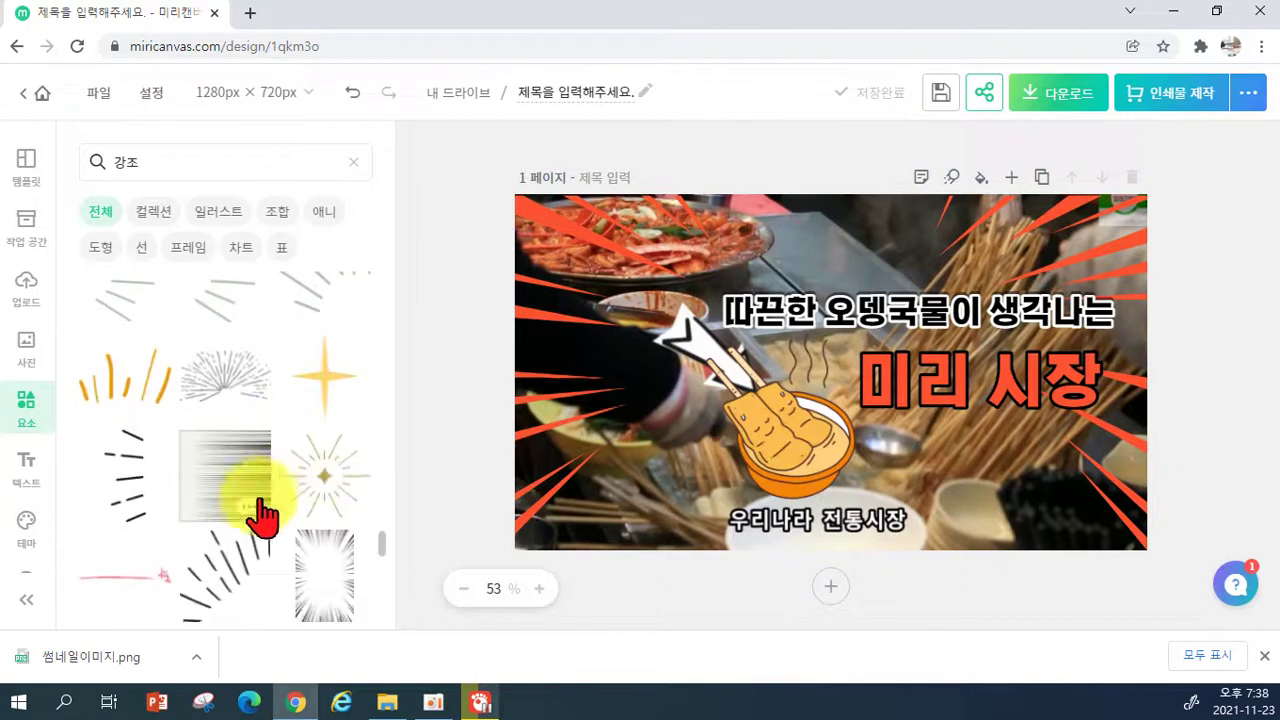
pyautogui.scroll(-8, 260, 505)
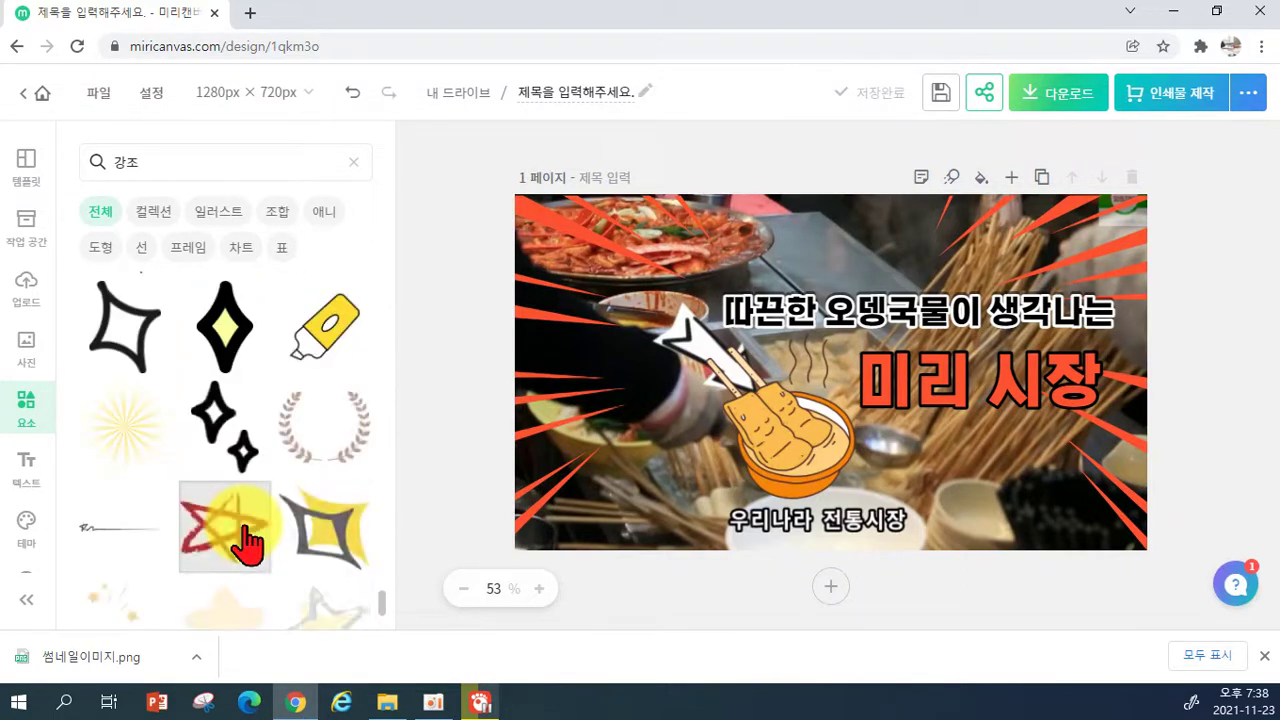
pyautogui.scroll(-3, 245, 545)
pyautogui.click(226, 376)
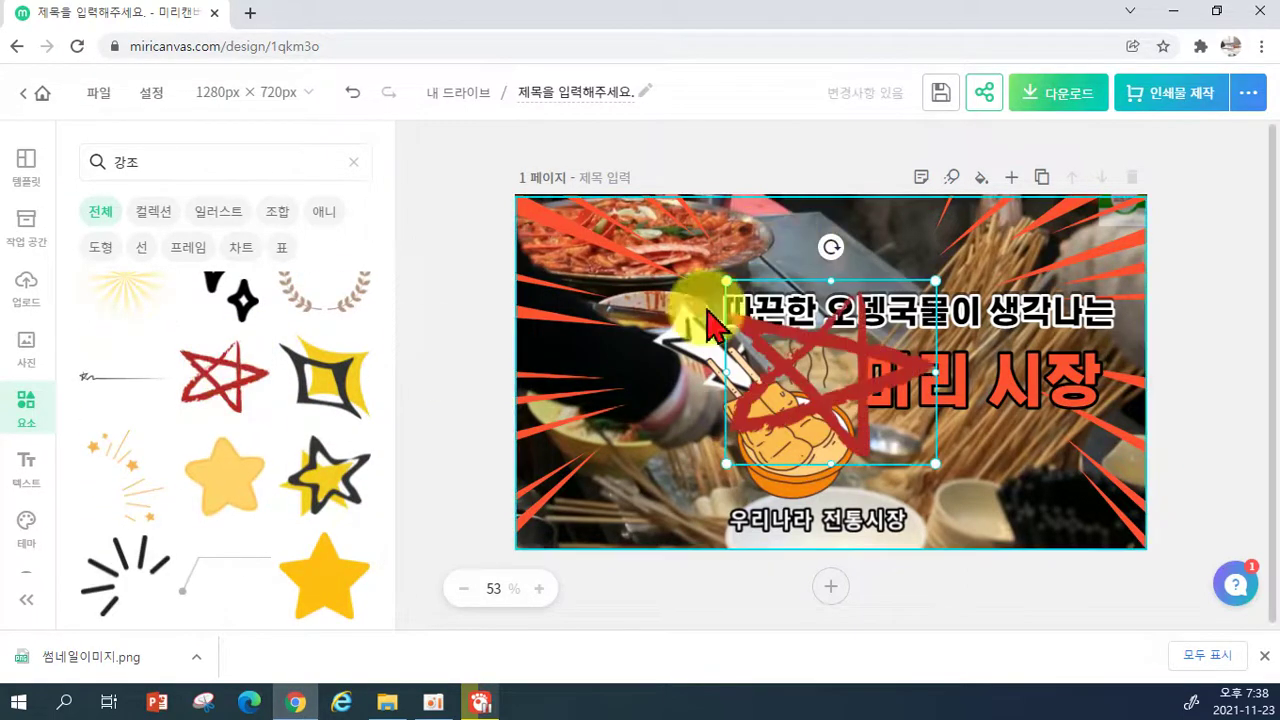
# Shrink the red star and move it to the page's upper right area, above the end of the black title.
pyautogui.moveTo(726, 282); pyautogui.dragTo(847, 376)
pyautogui.moveTo(888, 420)
pyautogui.mouseDown()
pyautogui.moveTo(876, 425)
pyautogui.moveTo(818, 376)
pyautogui.moveTo(935, 272)
pyautogui.moveTo(1125, 262)
pyautogui.moveTo(1069, 280)
pyautogui.mouseUp()
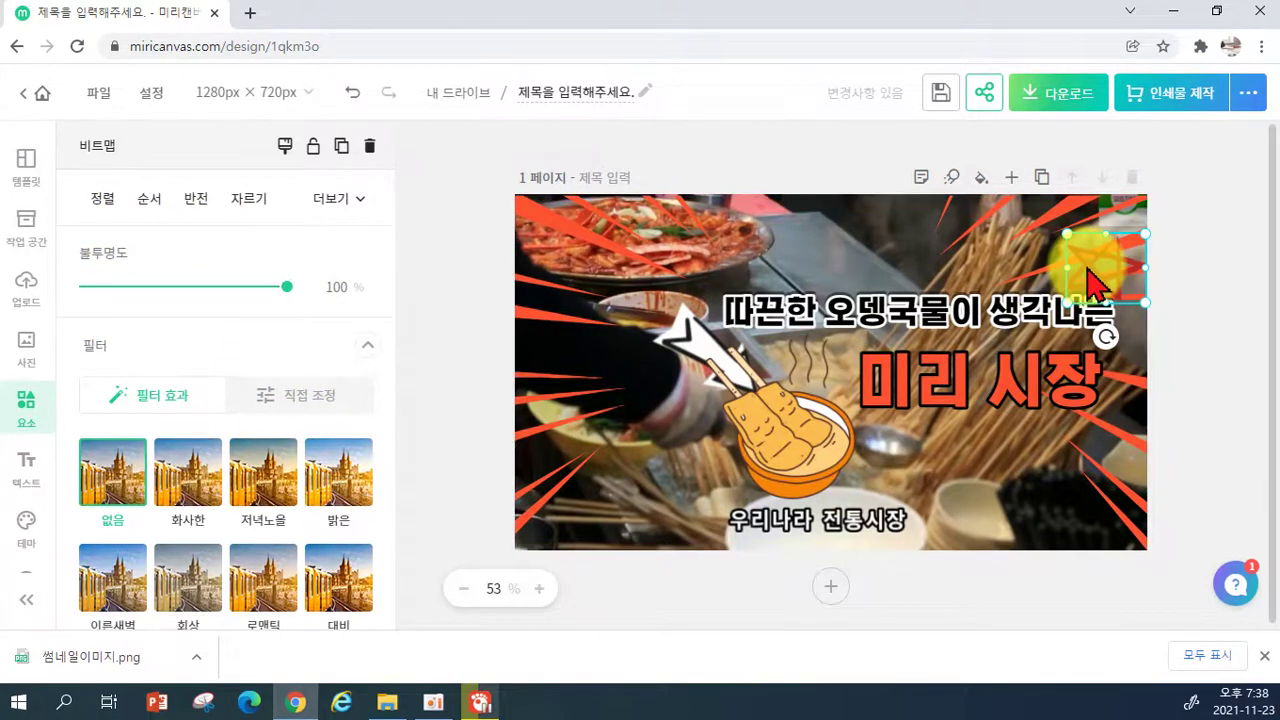
pyautogui.scroll(-4, 165, 400)
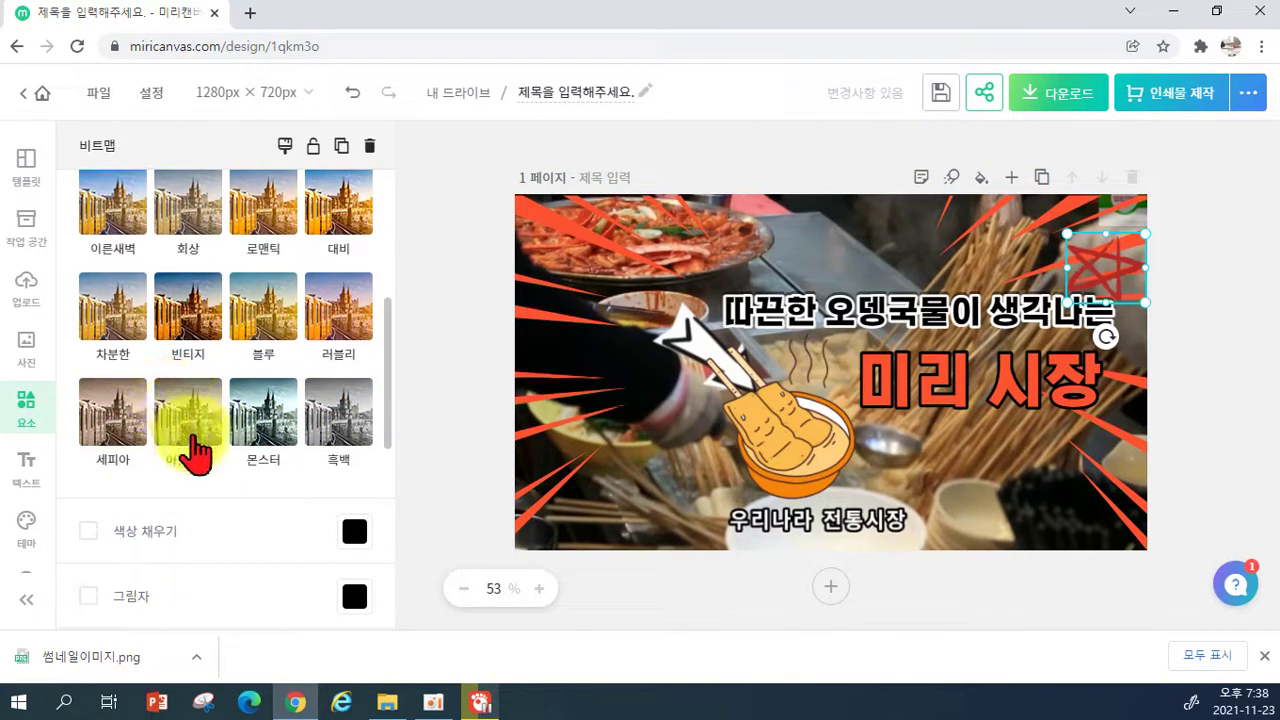
pyautogui.scroll(-3, 195, 450)
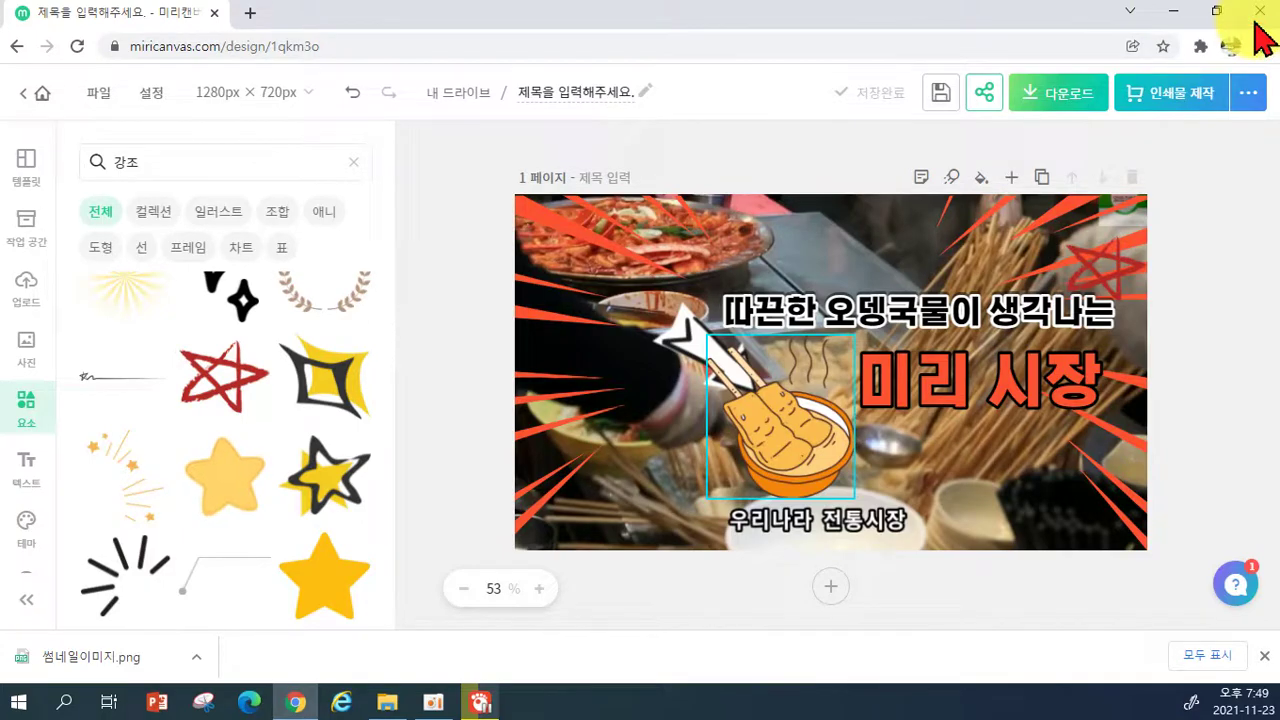
# Close the design's browser window and the GOM Player video to return to the desktop.
pyautogui.click(1260, 11)
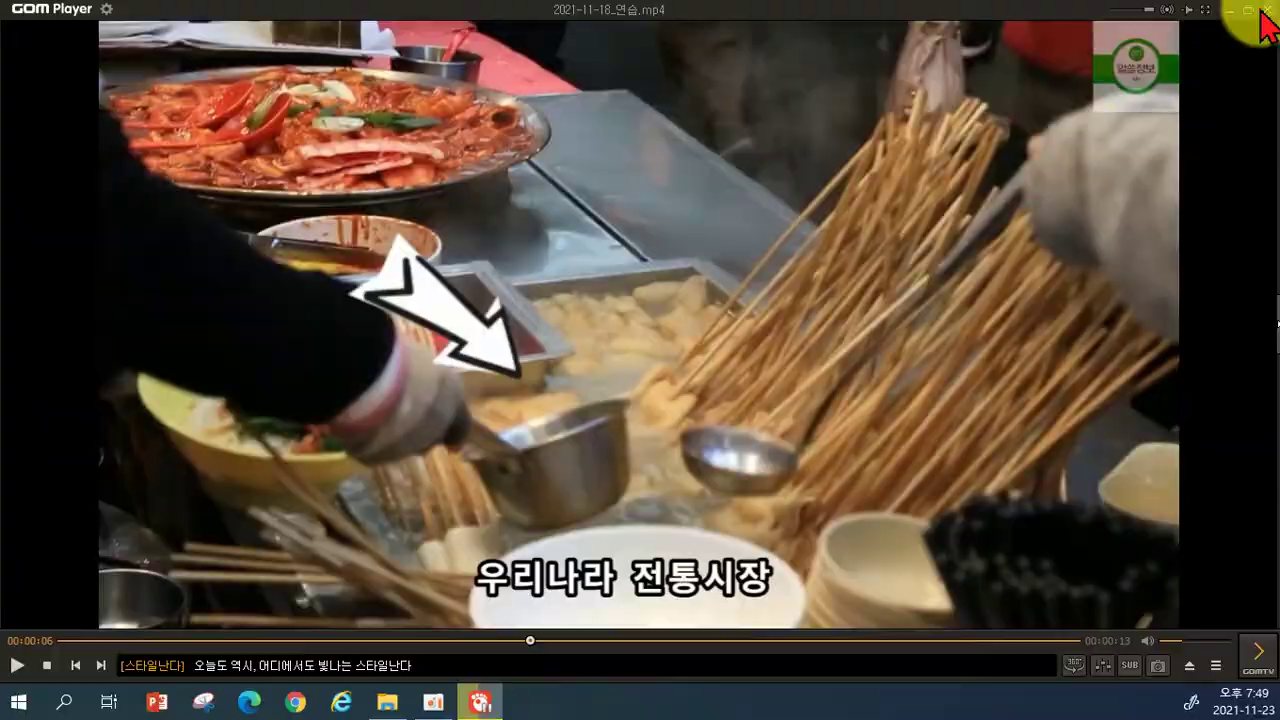
pyautogui.click(1261, 12)
pyautogui.click(1106, 30)
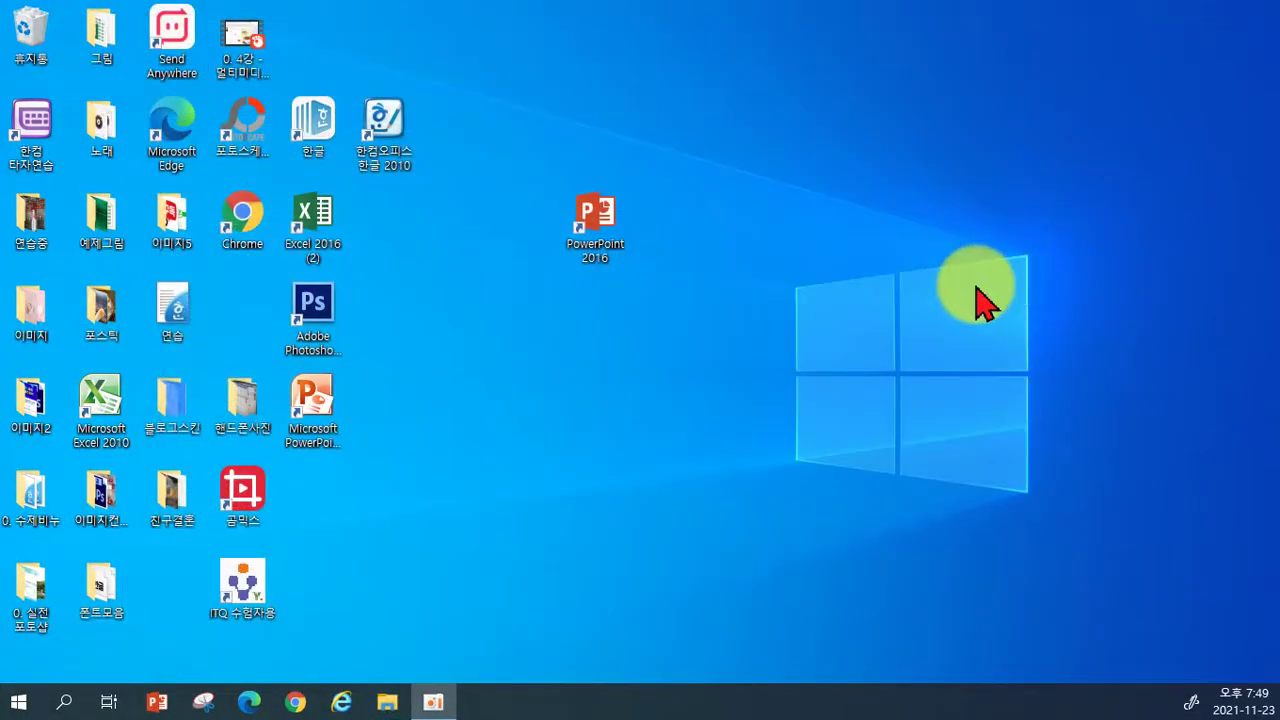
# Switch to a new Chrome window, search Google for 유튜브 and open the YouTube site.
pyautogui.click(296, 703)
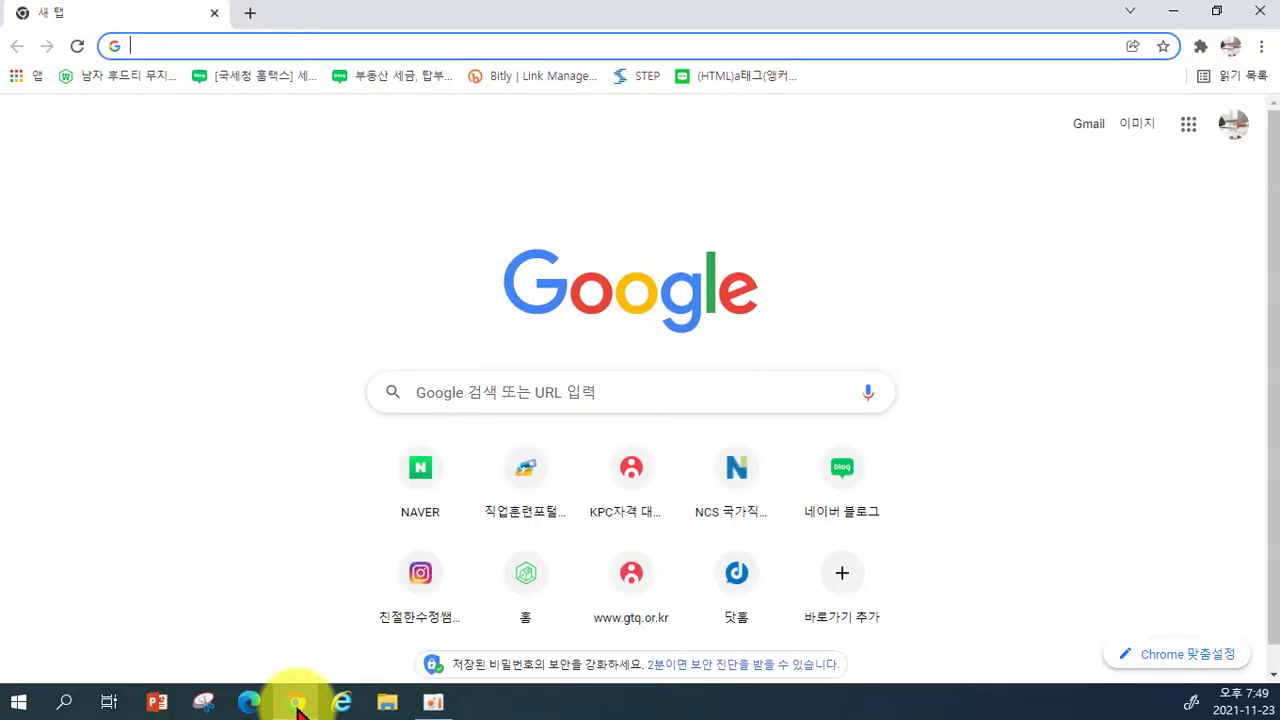
pyautogui.click(529, 399)
pyautogui.write('d')
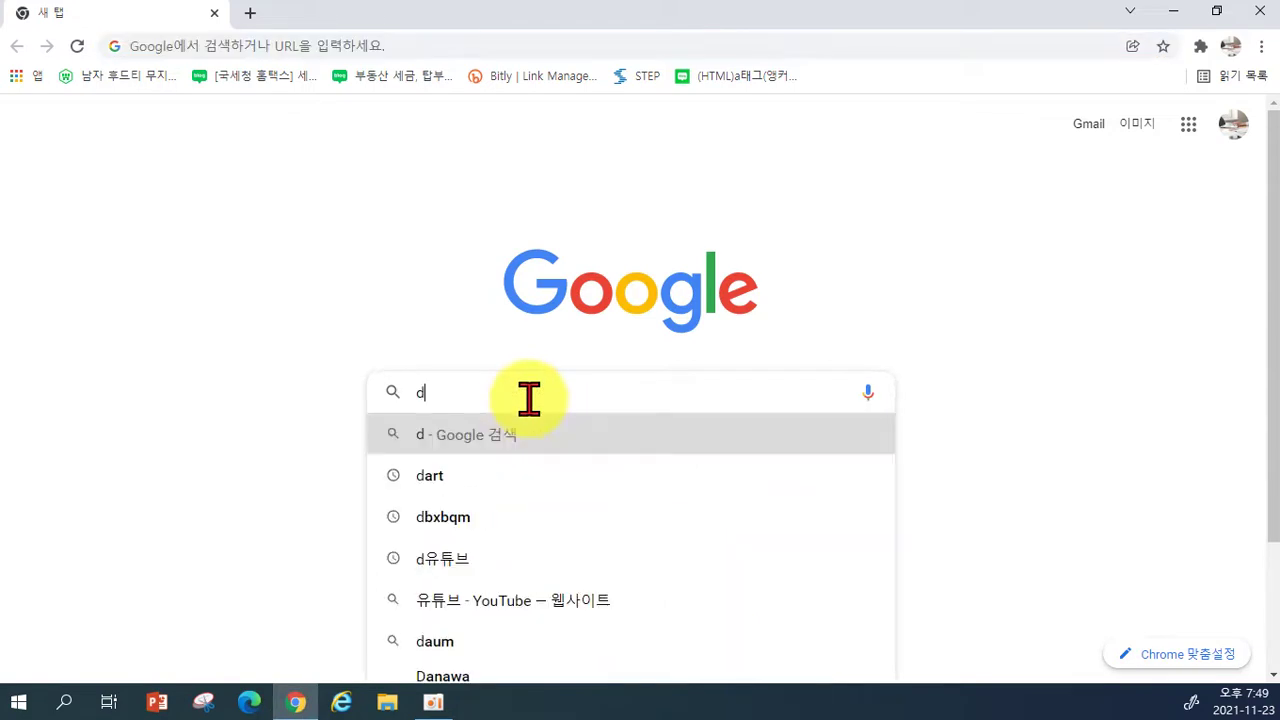
pyautogui.press('BackSpace')
pyautogui.write('유튭')
pyautogui.write('브')
pyautogui.press('Return')
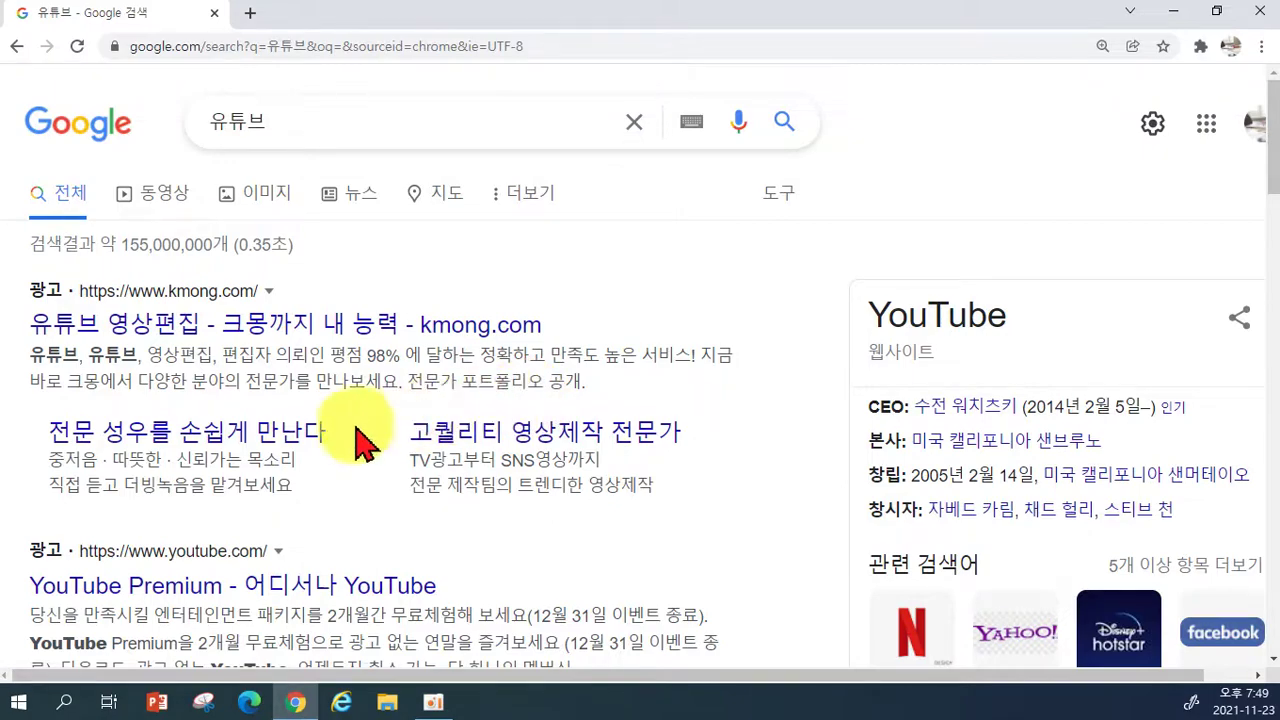
pyautogui.scroll(-3, 362, 430)
pyautogui.click(66, 490)
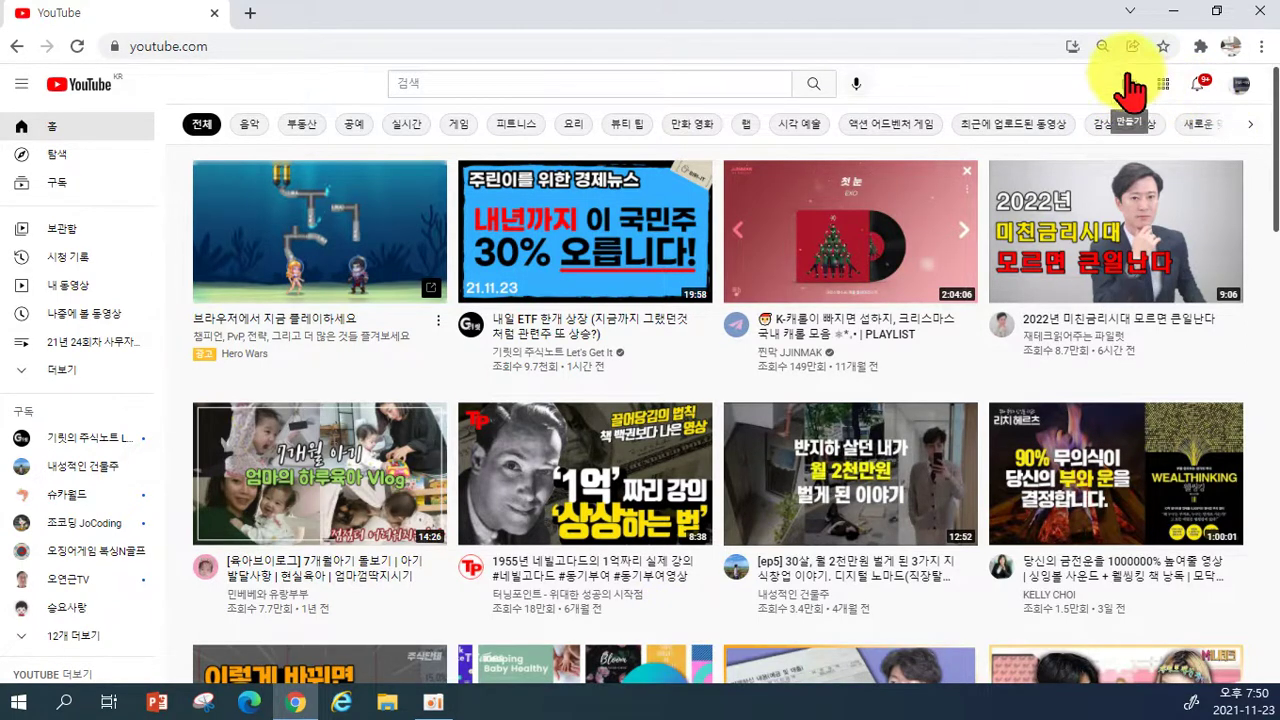
# Switch the YouTube account to the 알쓸정보 channel and check that it is the active one.
pyautogui.click(1239, 82)
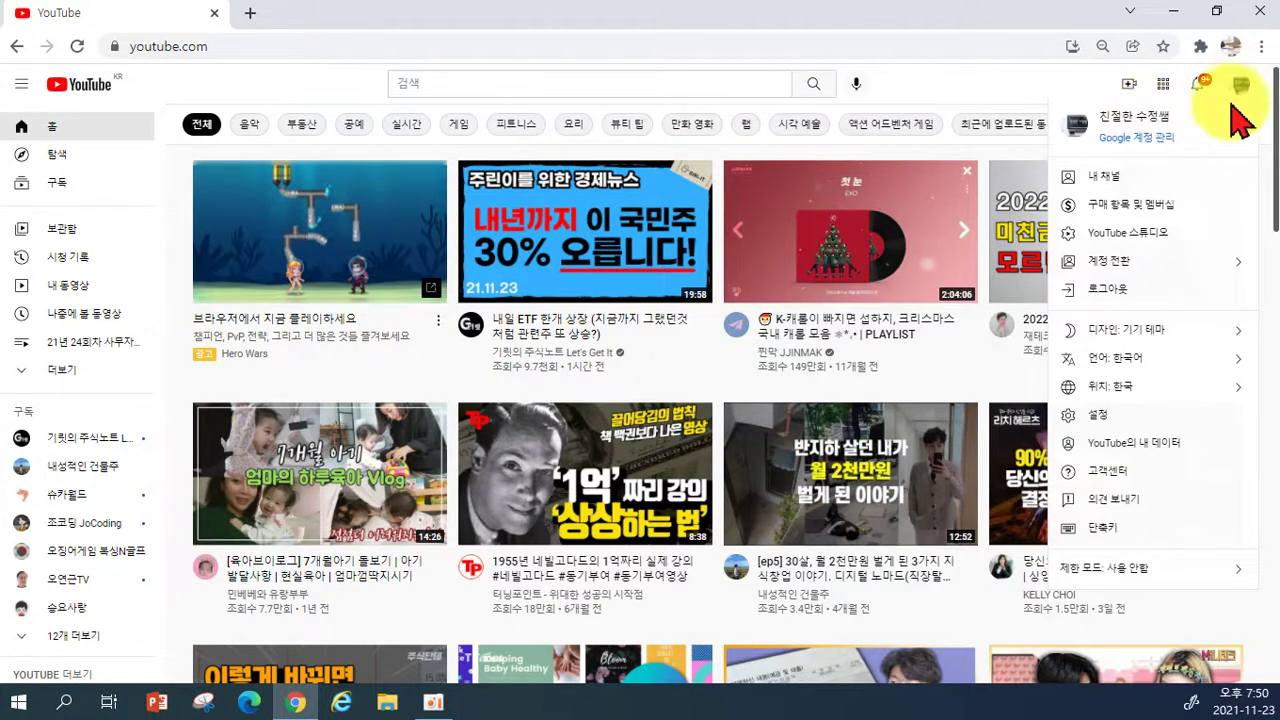
pyautogui.click(1181, 268)
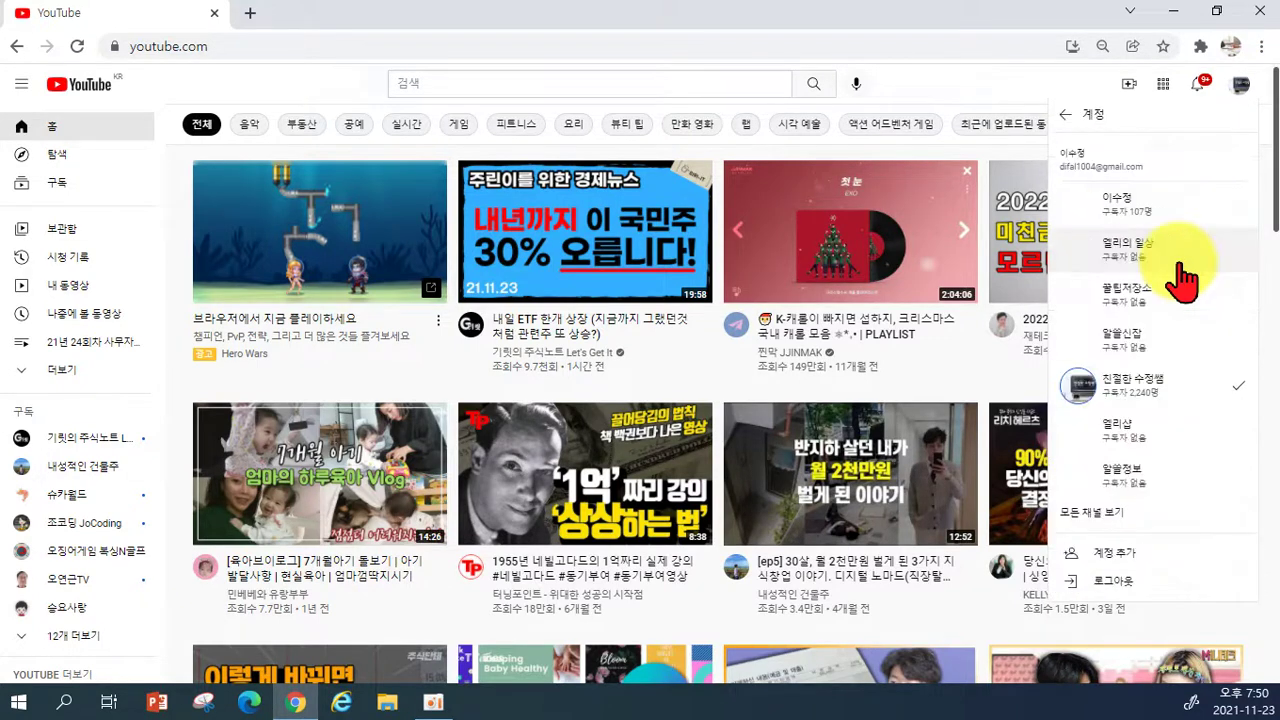
pyautogui.click(1114, 491)
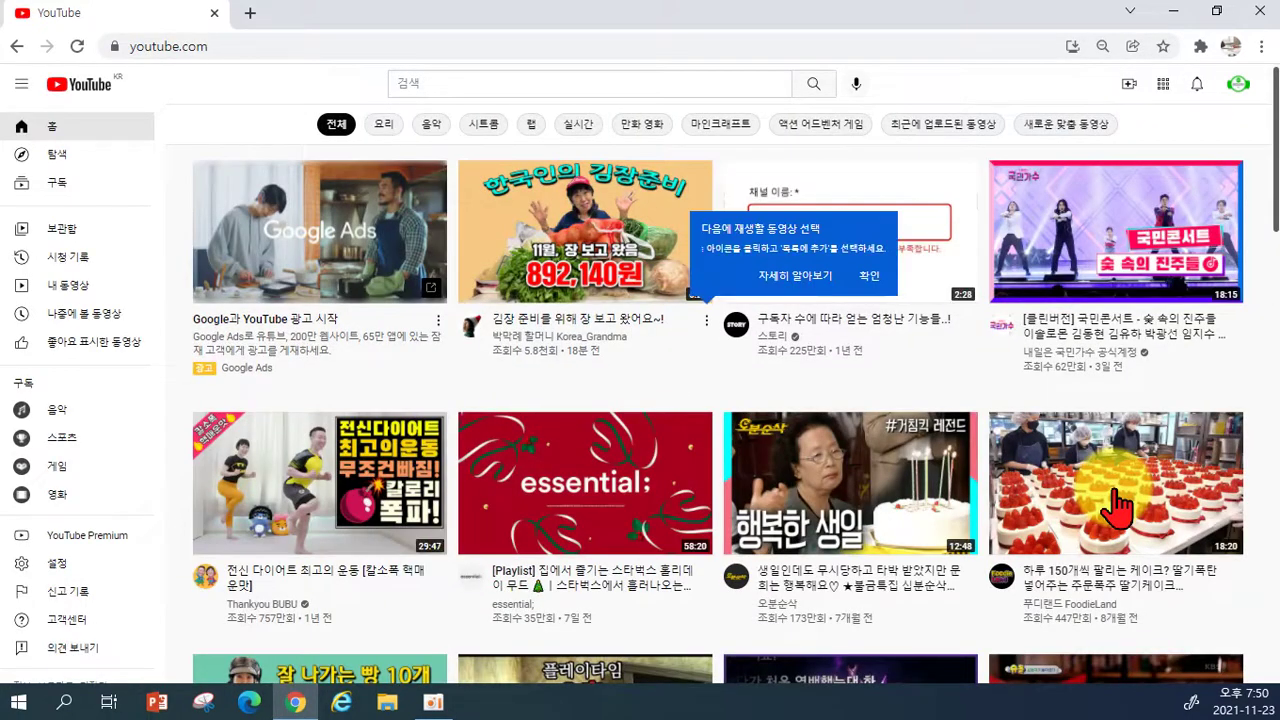
pyautogui.click(1238, 86)
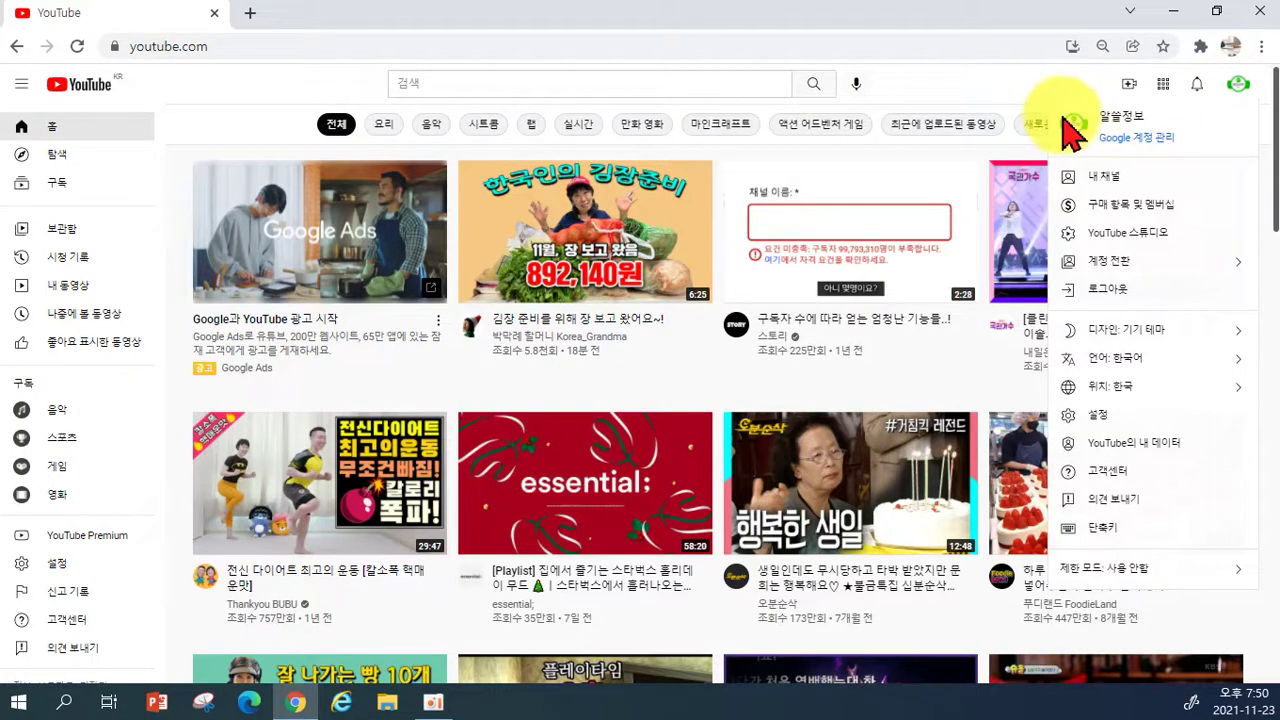
pyautogui.click(988, 110)
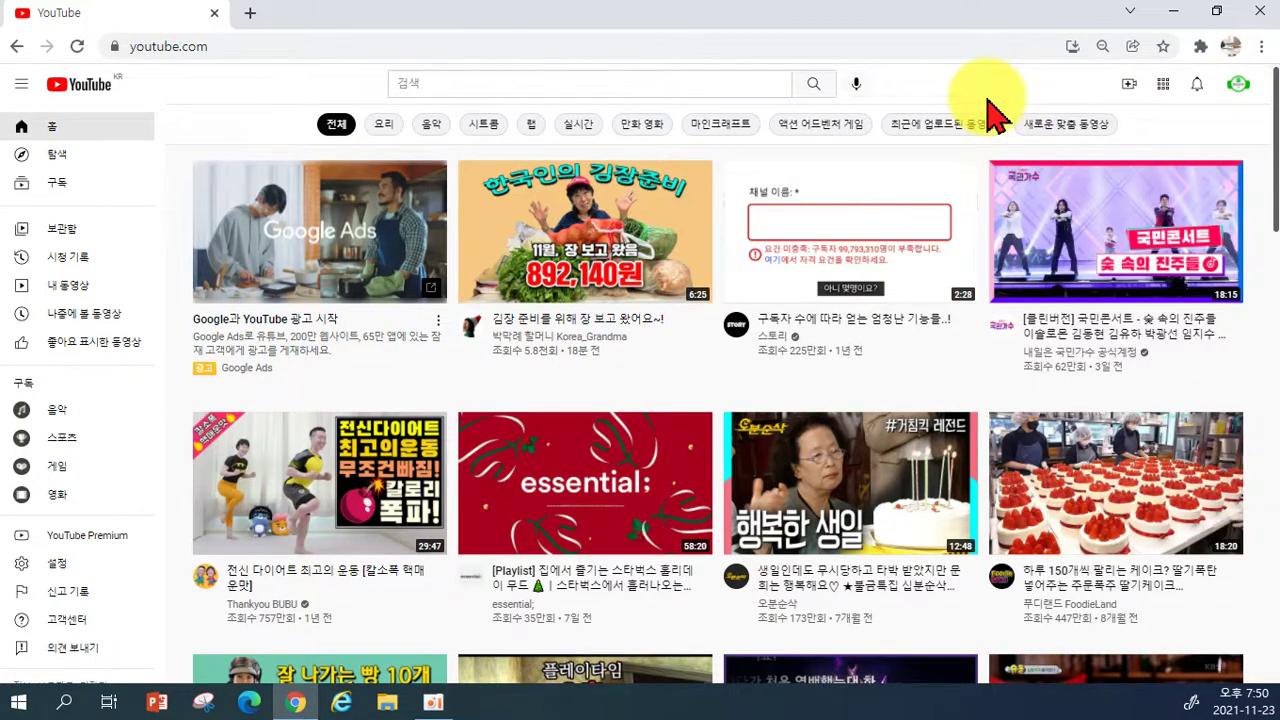
# Start a new video upload to the channel and choose the file 2021-11-18_연습 from the 친구결혼 folder.
pyautogui.click(1129, 90)
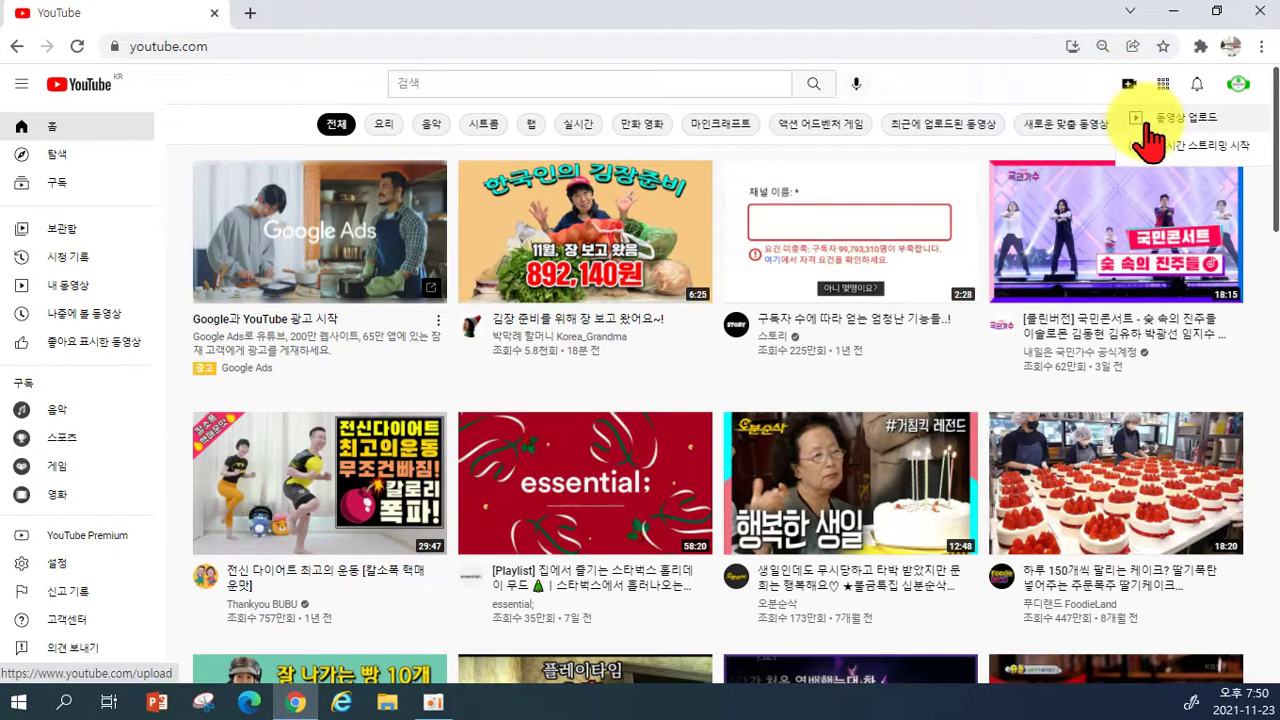
pyautogui.click(1148, 128)
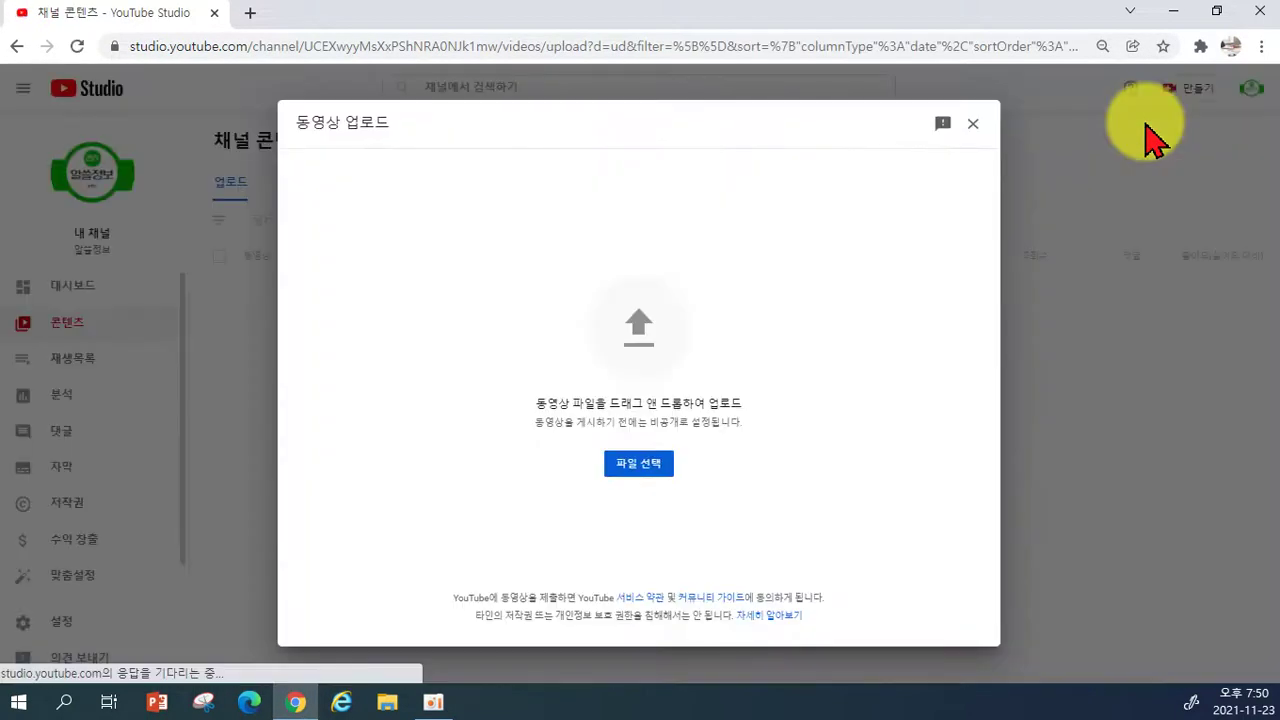
pyautogui.click(638, 476)
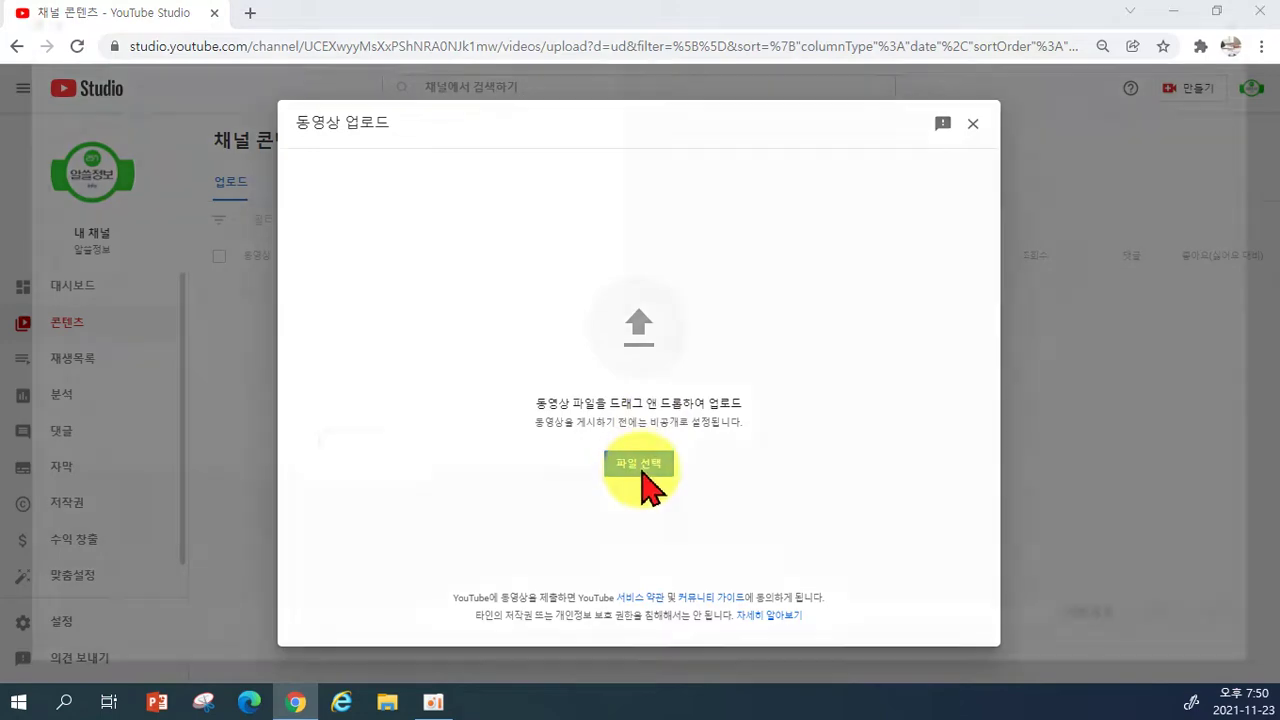
pyautogui.scroll(6, 143, 205)
pyautogui.scroll(2, 110, 210)
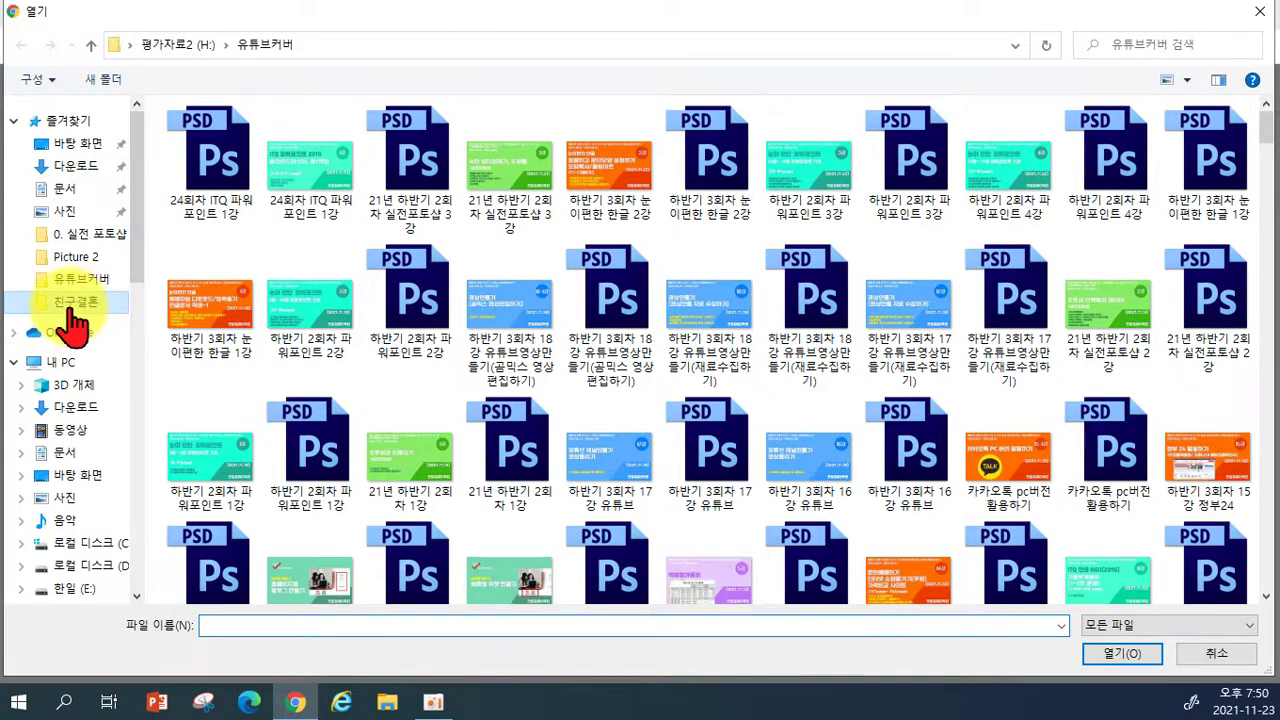
pyautogui.click(72, 302)
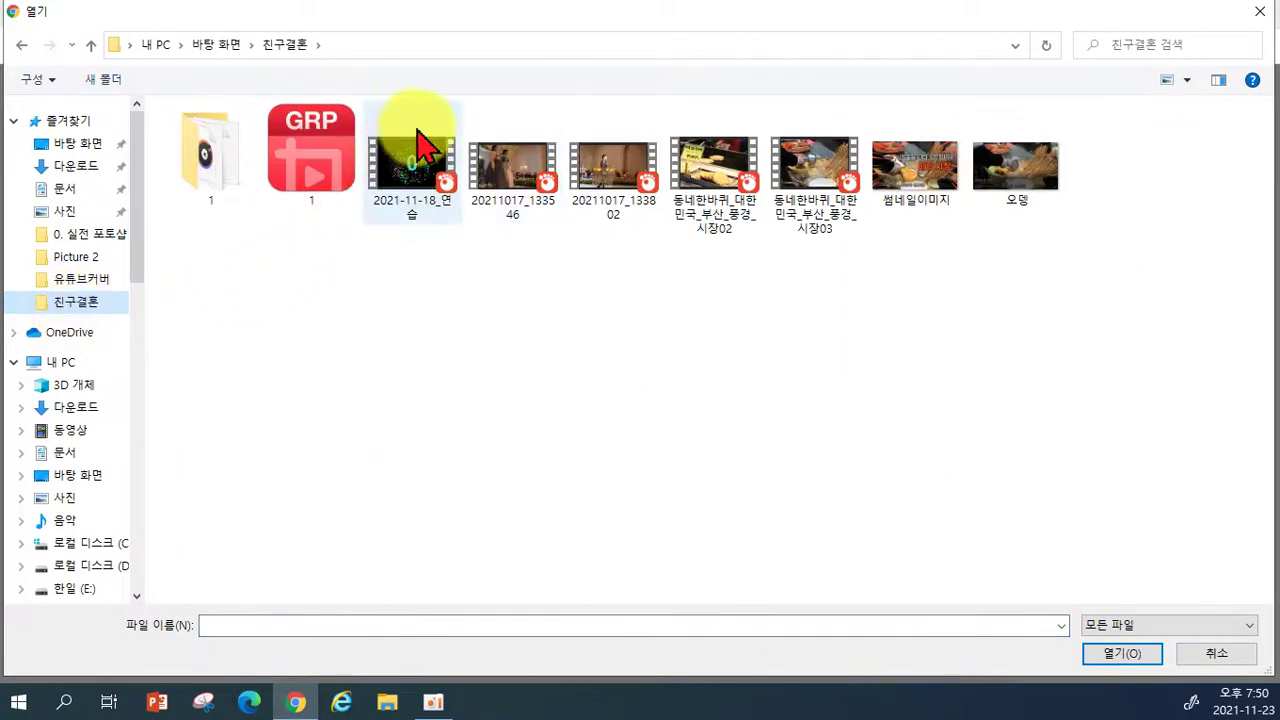
pyautogui.click(397, 184)
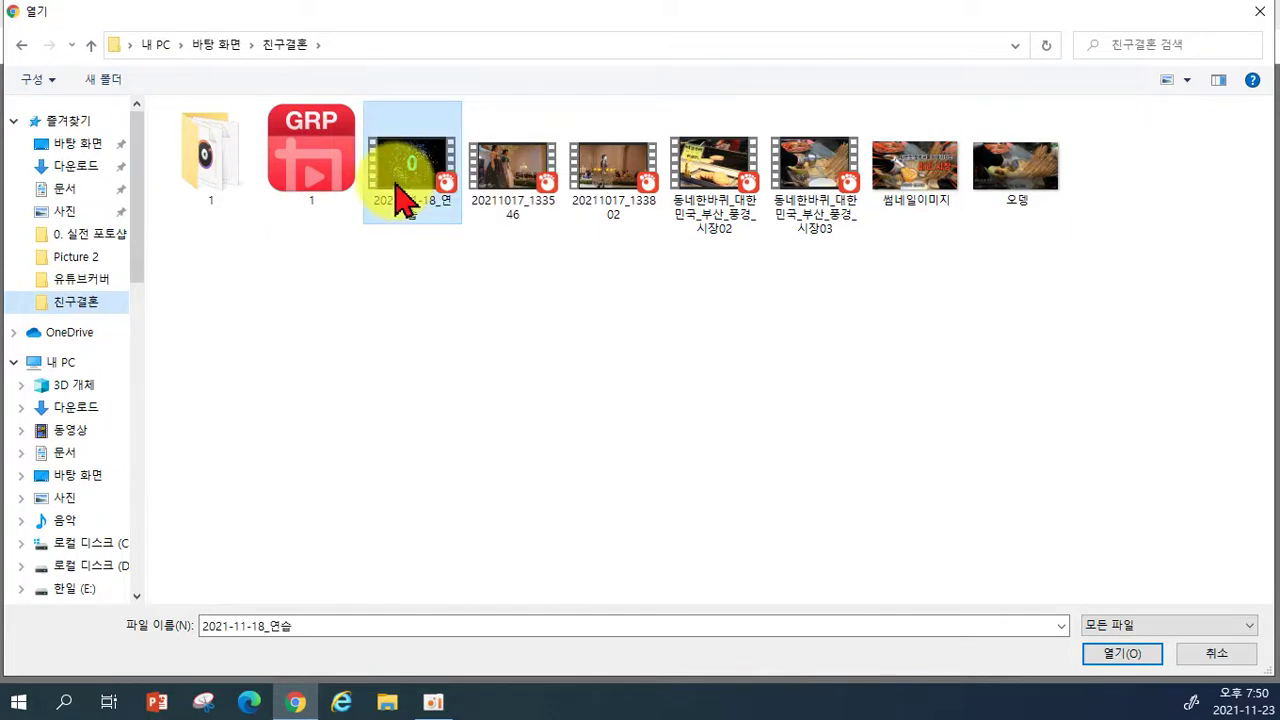
pyautogui.click(1110, 655)
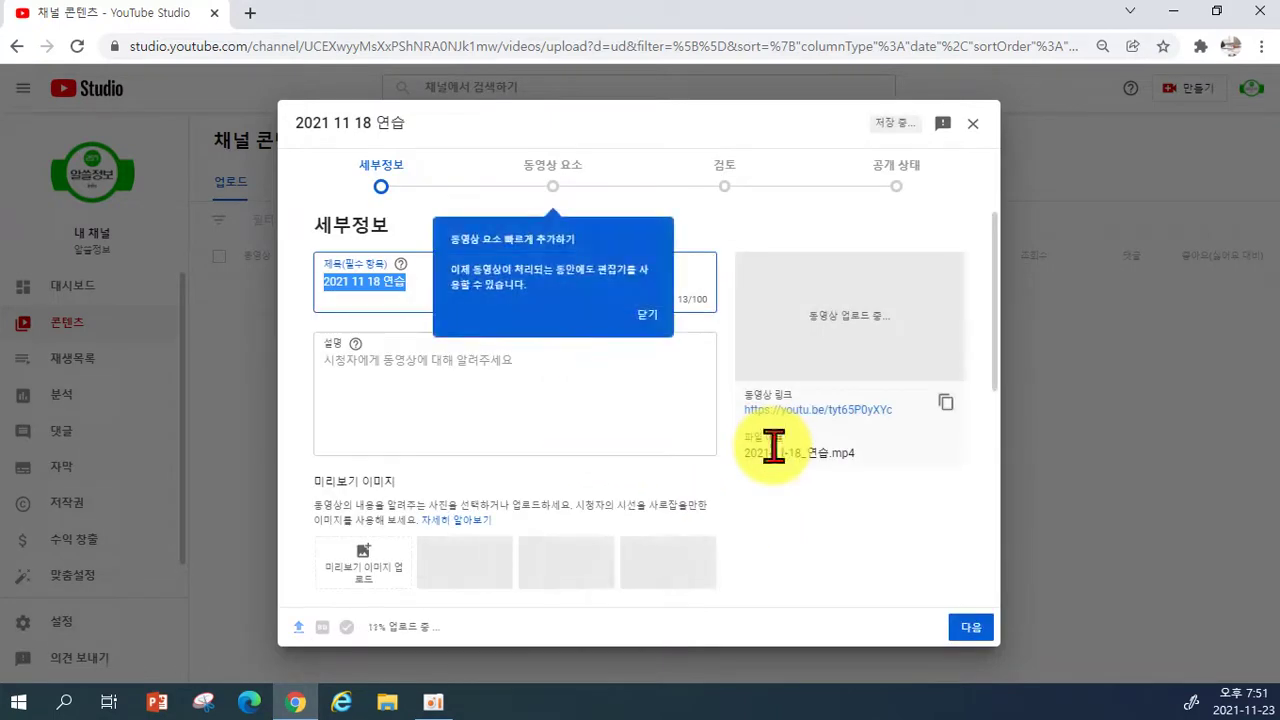
# Dismiss the video elements tip and replace the video's title with "미리시장의 겨울풍경".
pyautogui.click(647, 316)
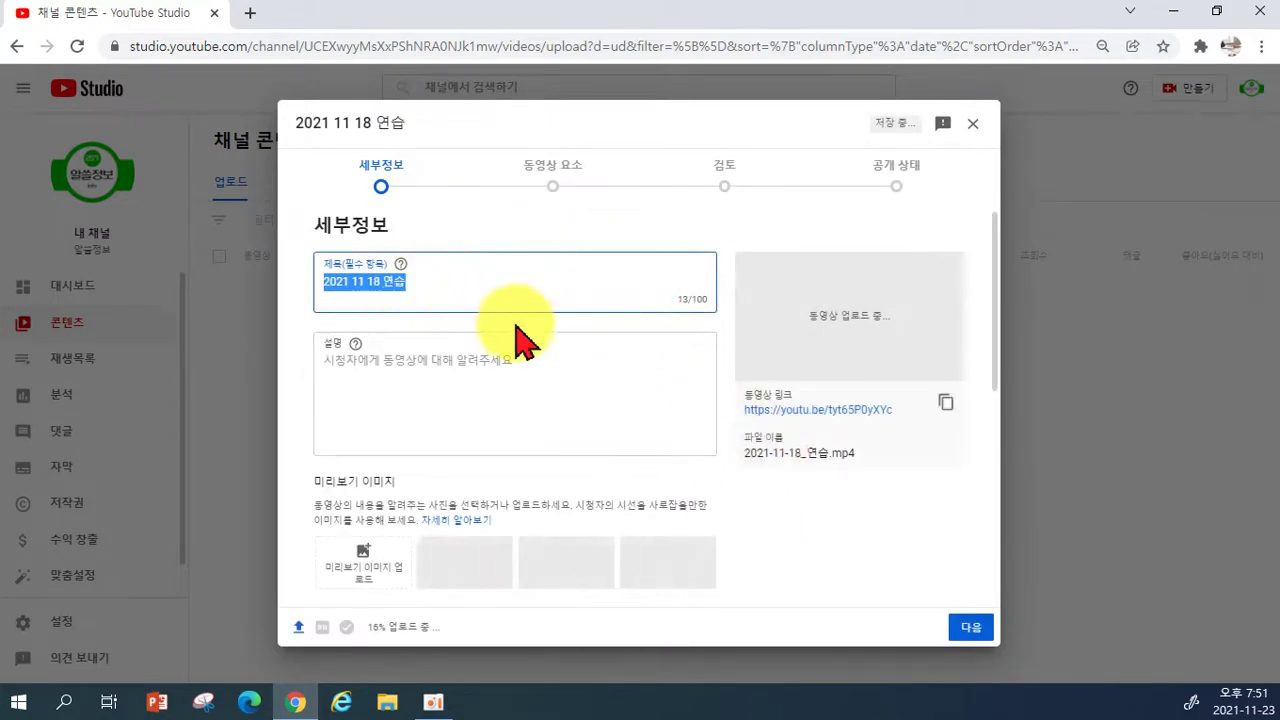
pyautogui.press('BackSpace')
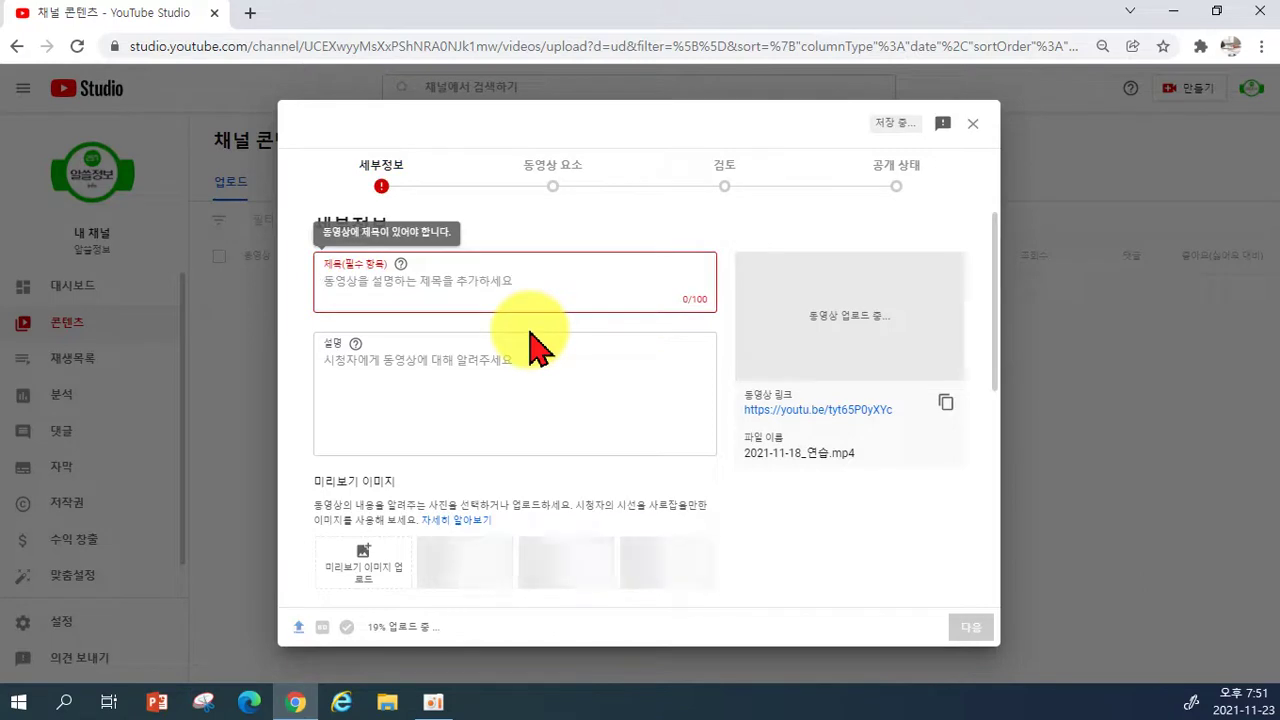
pyautogui.write('d')
pyautogui.press('BackSpace')
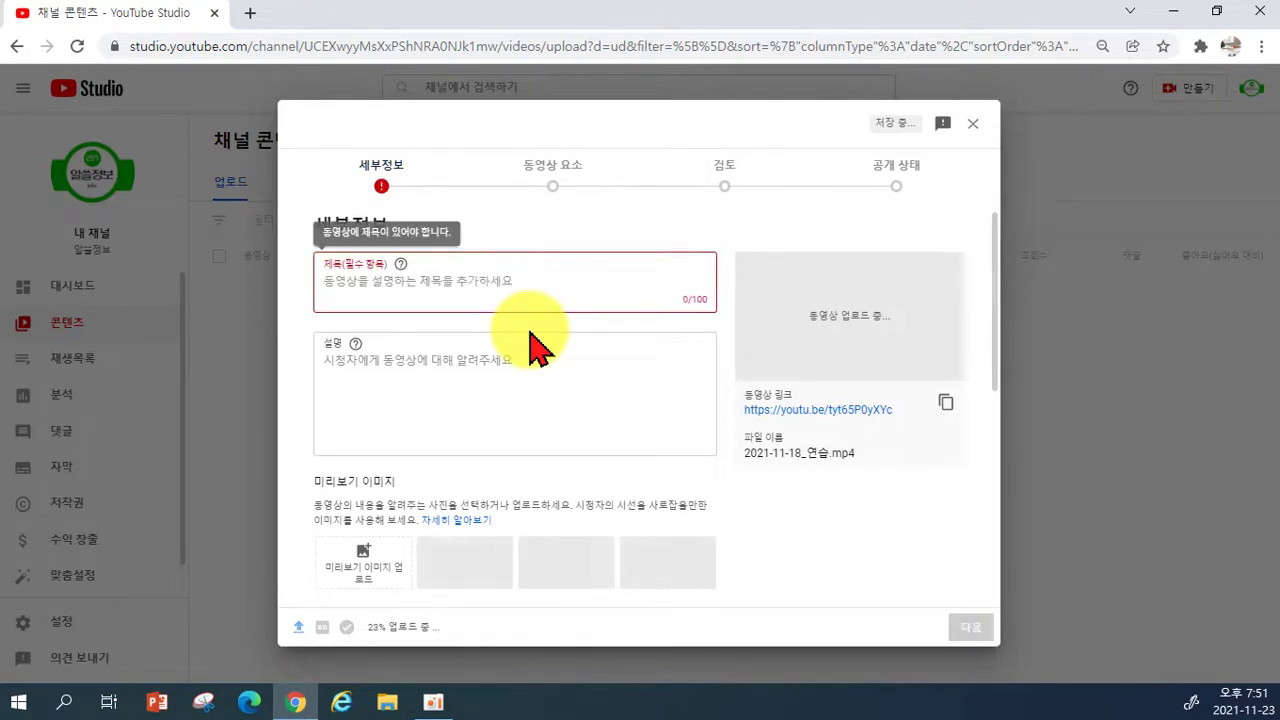
pyautogui.write('미')
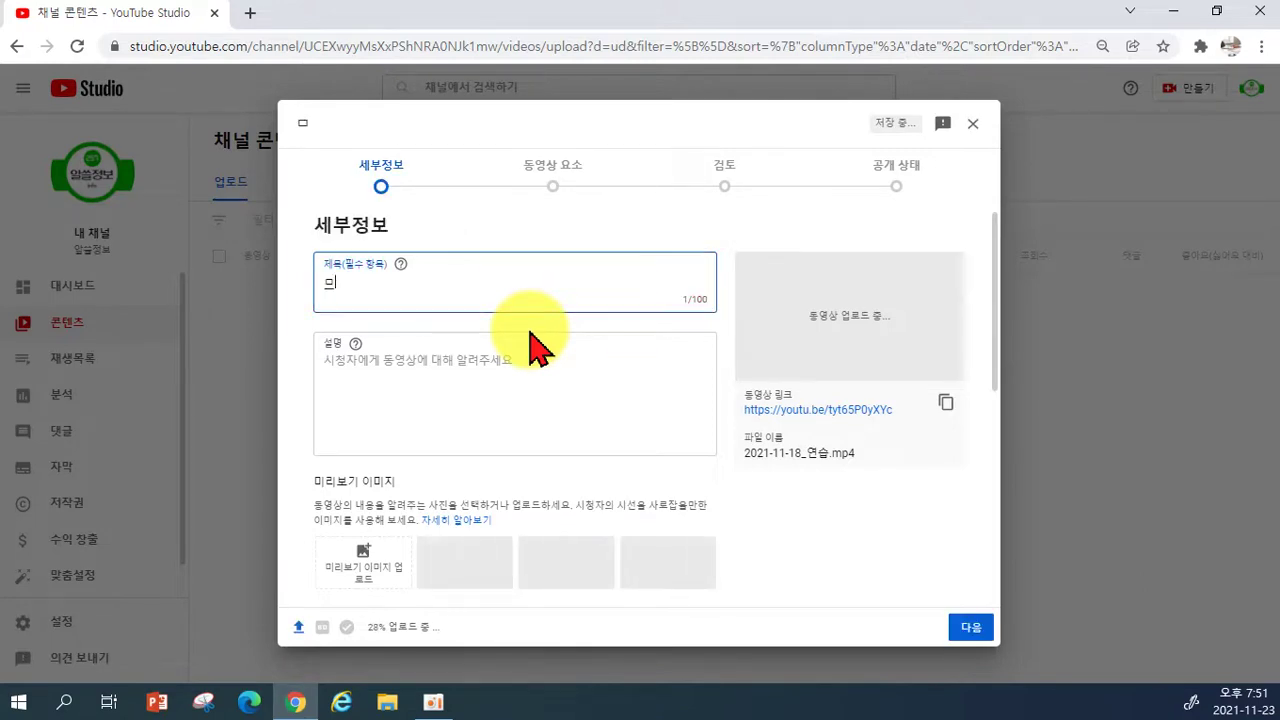
pyautogui.write('리시장의')
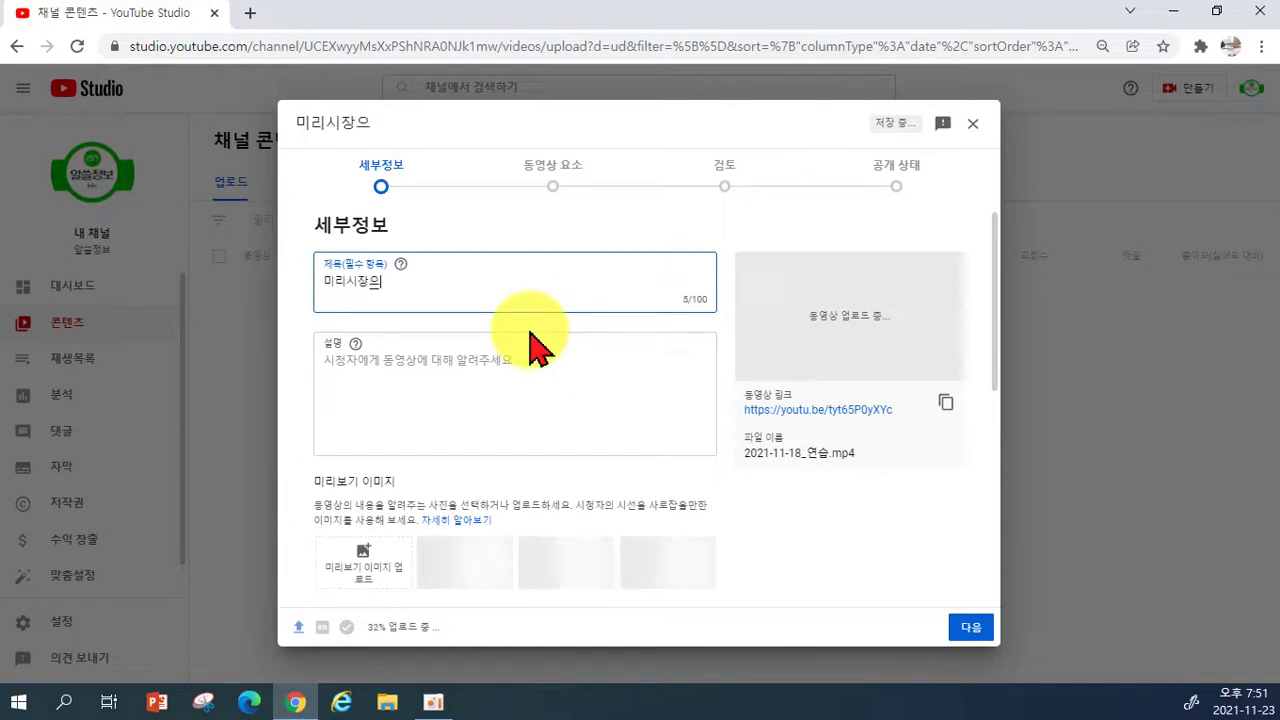
pyautogui.write(' 겨우 ㄹ')
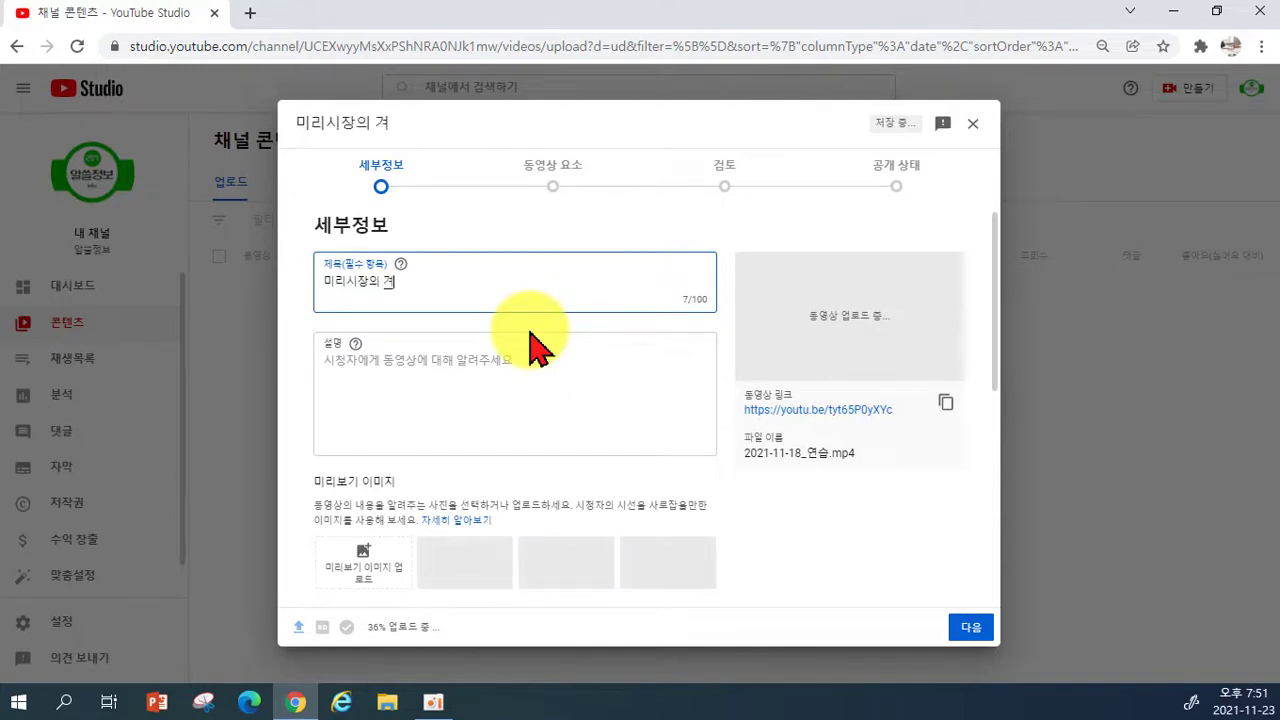
pyautogui.press('BackSpace')
pyautogui.press('BackSpace')
pyautogui.press('BackSpace')
pyautogui.write('울')
pyautogui.write('풍겨')
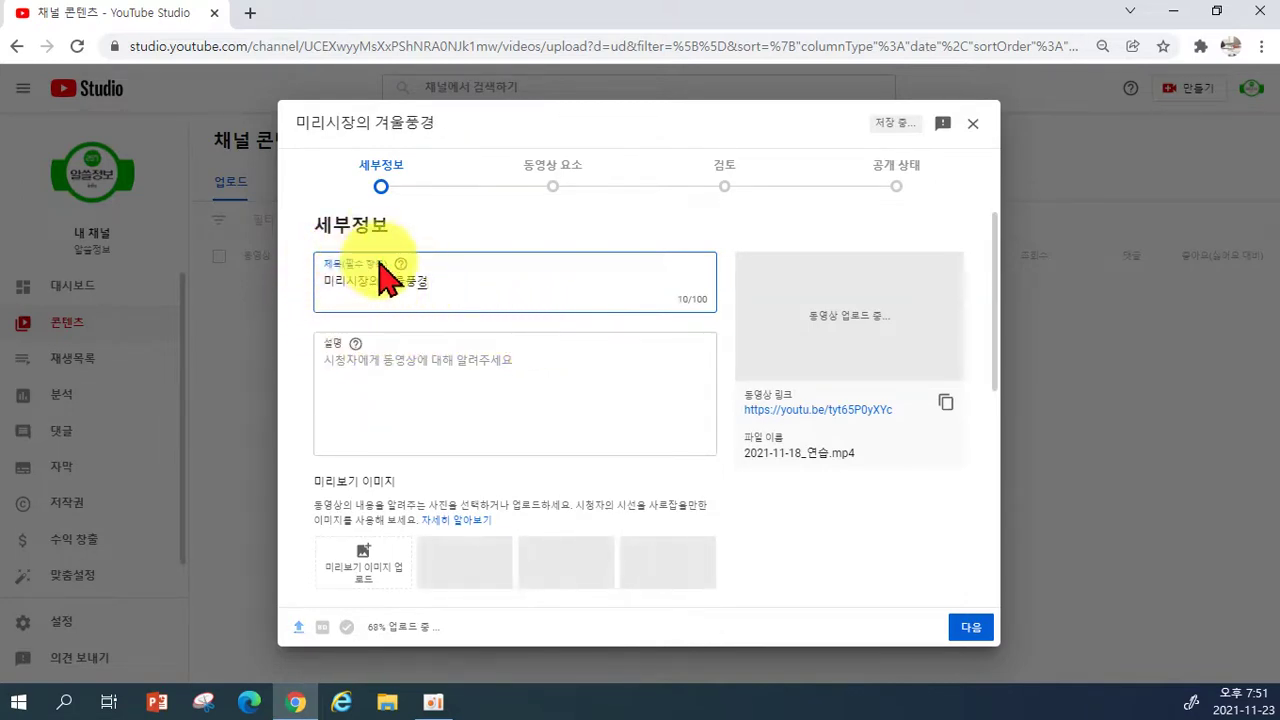
# Write the description "미리시장의 겨울풍경입니다." followed by a second line "맛있는 오뎅국물에 말아 먹는 잔치국수가 정말 맛있어 보이네요.".
pyautogui.click(398, 366)
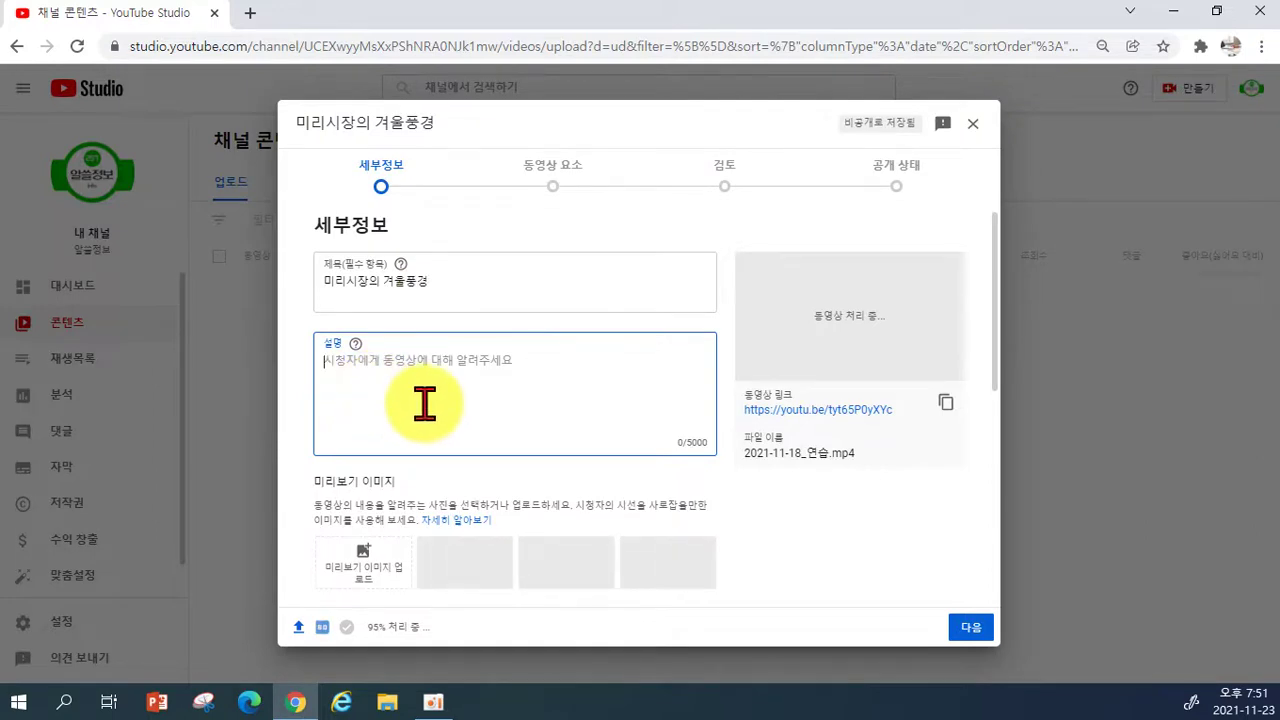
pyautogui.write('미리시장')
pyautogui.write('의 겨울풍경입니다.')
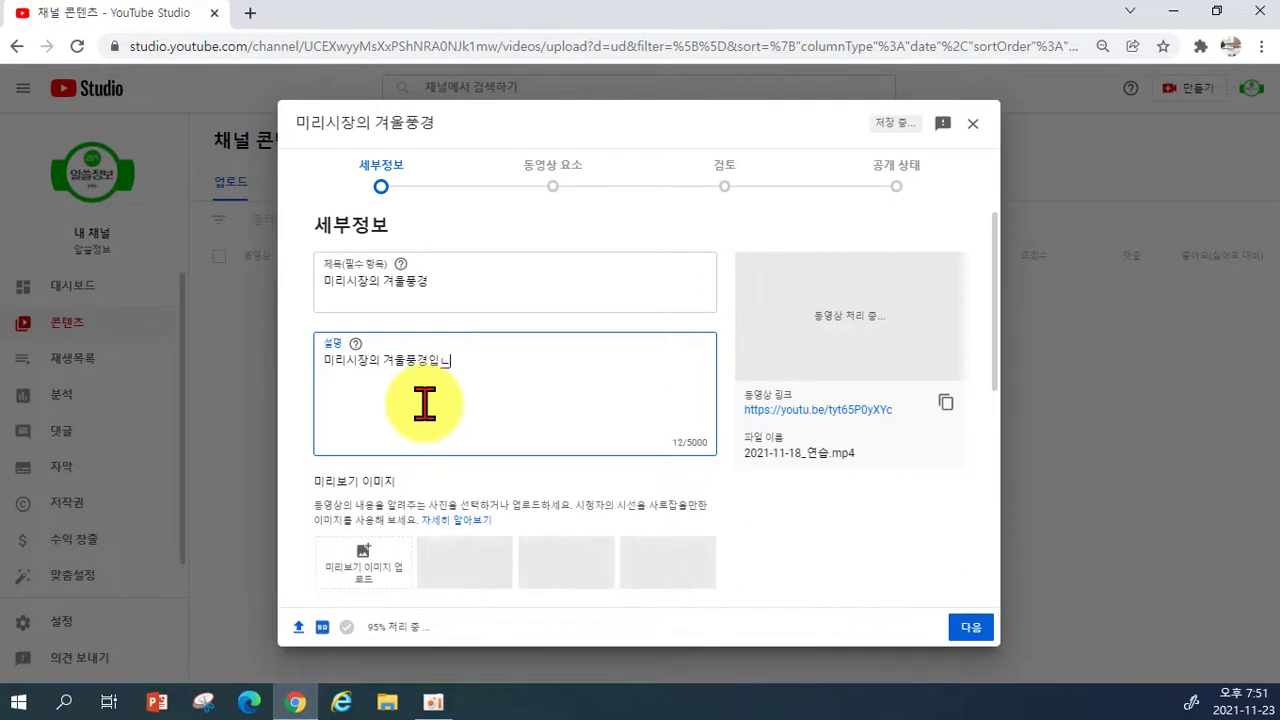
pyautogui.press('Return')
pyautogui.write('멋있는 오드')
pyautogui.press('BackSpace')
pyautogui.write('뎅국을 이')
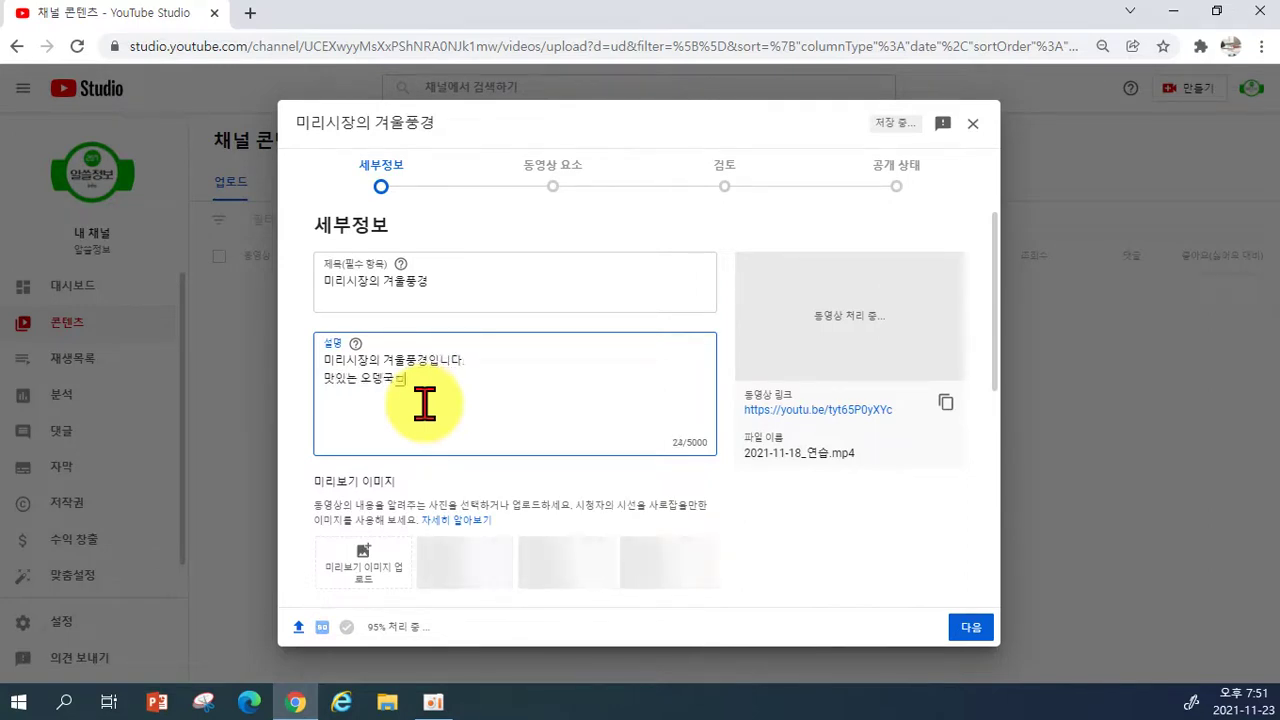
pyautogui.write(' 말아')
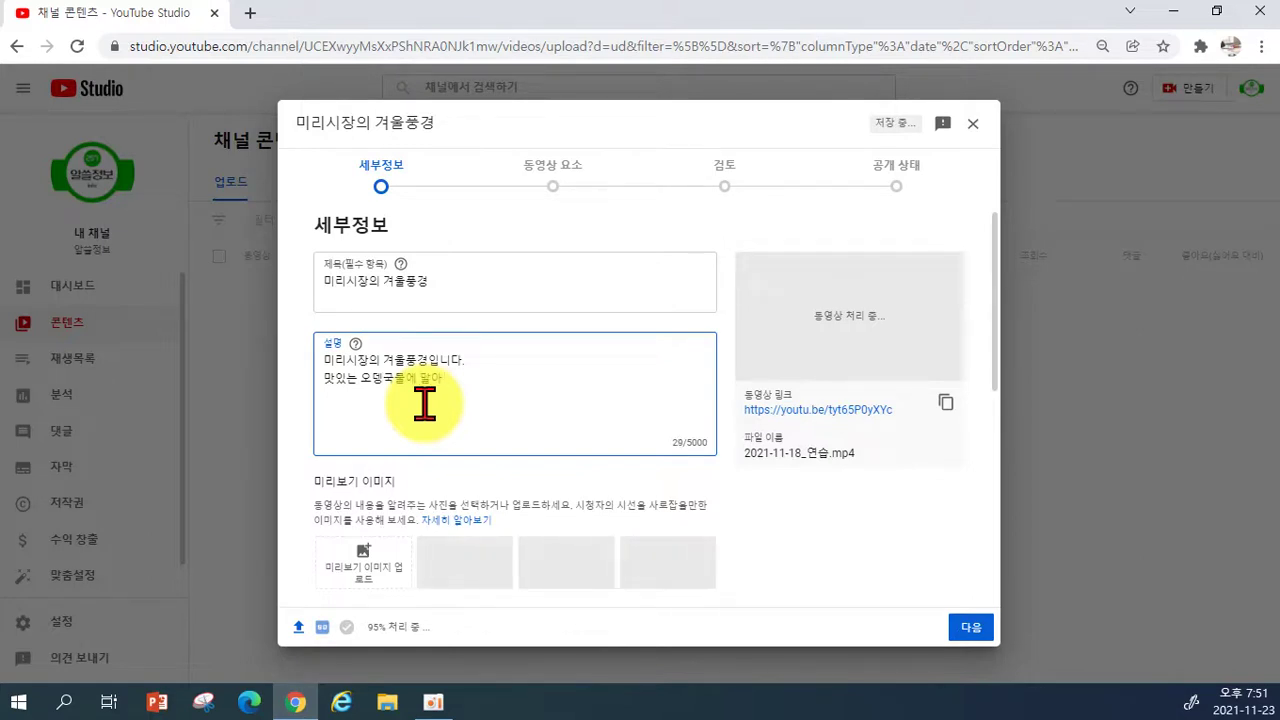
pyautogui.write(' 먹는 ')
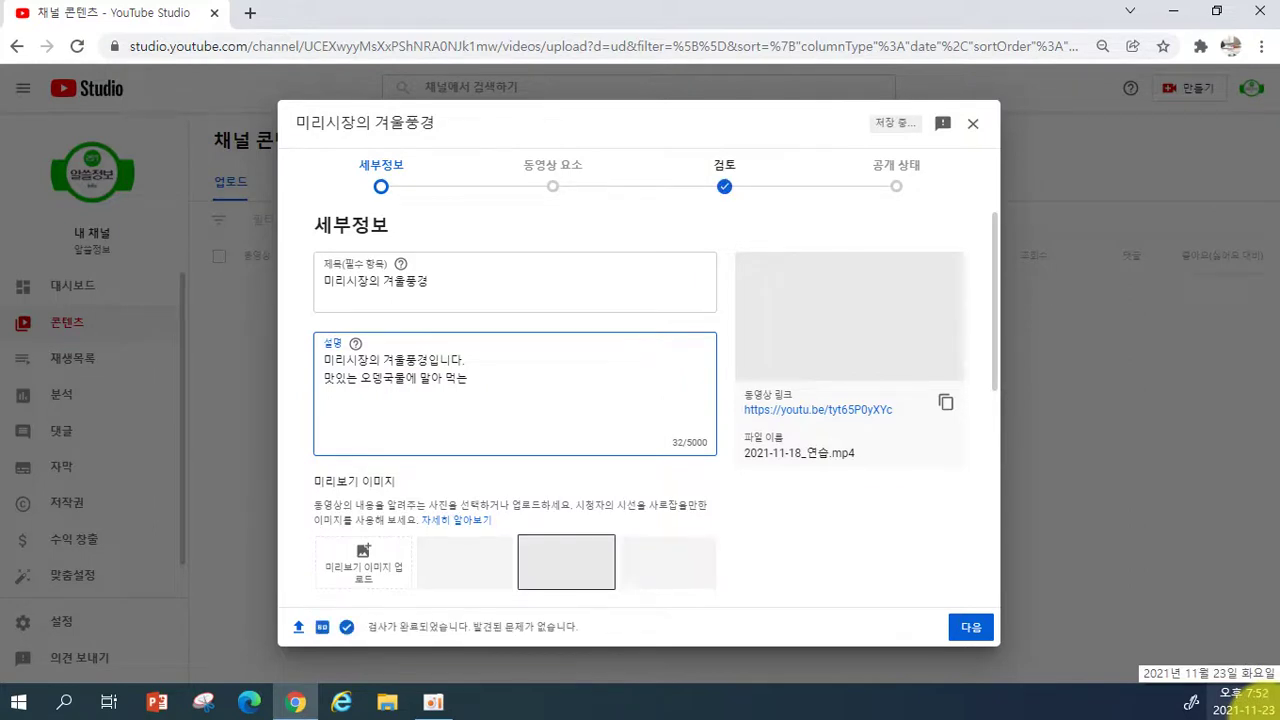
pyautogui.write('잔치국수가 정마')
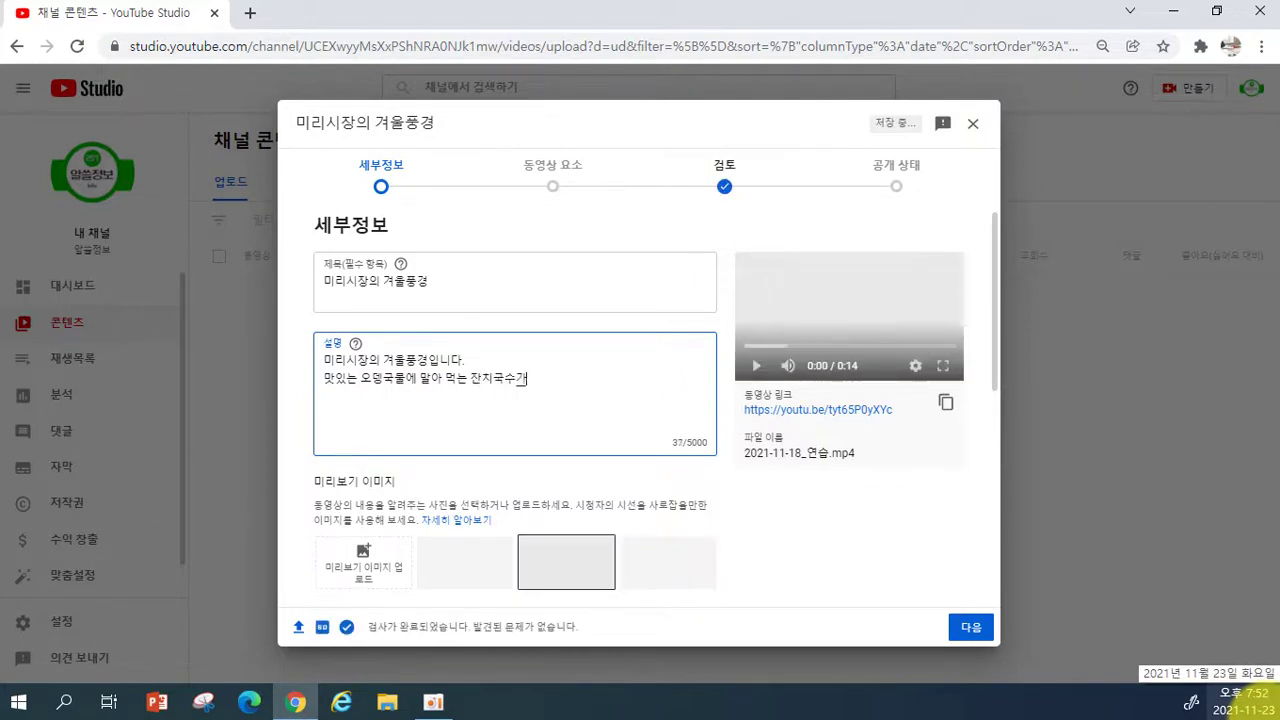
pyautogui.write('ㄹ 맛내')
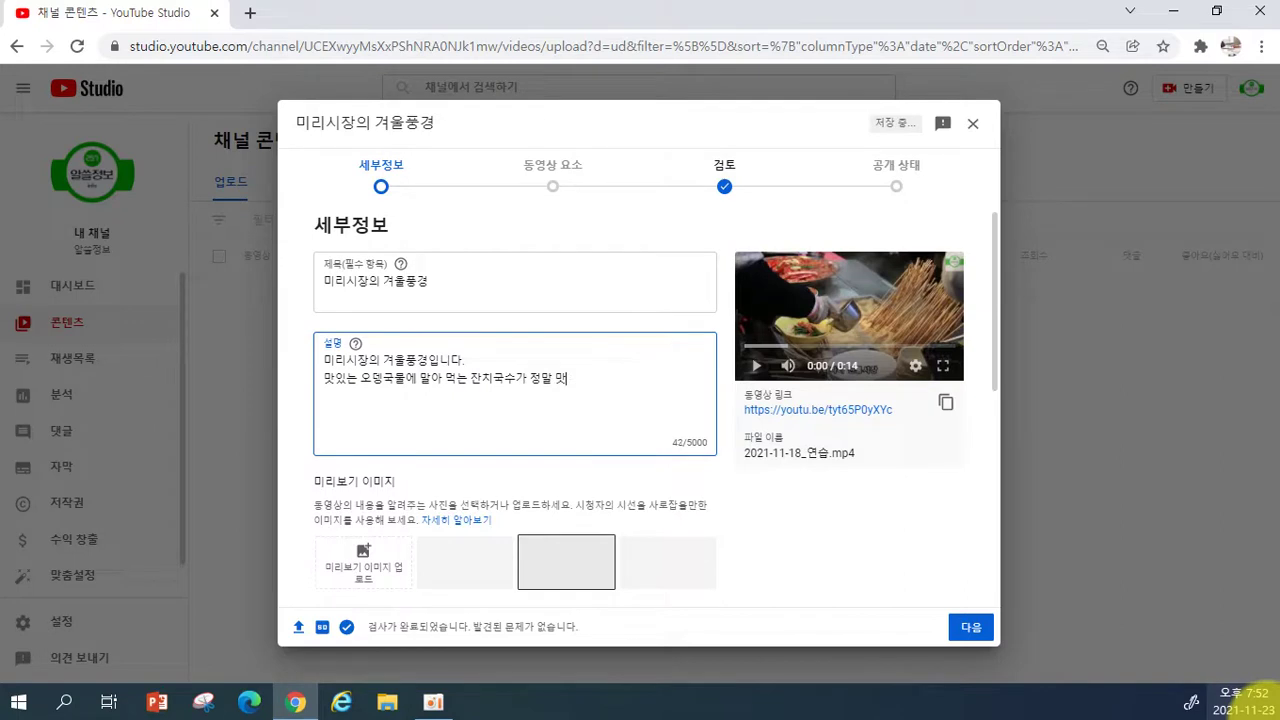
pyautogui.write('어 봉이네의')
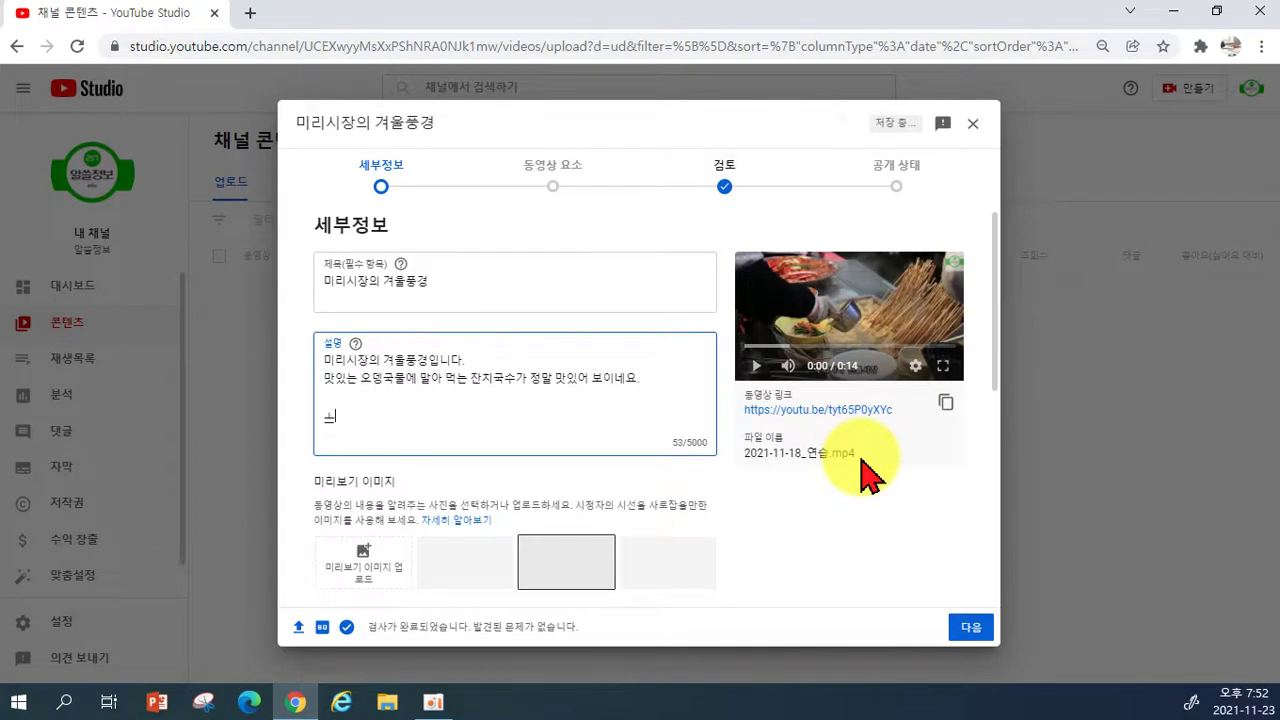
pyautogui.write('http://www.naver.com')
pyautogui.press('Return')
pyautogui.press('Return')
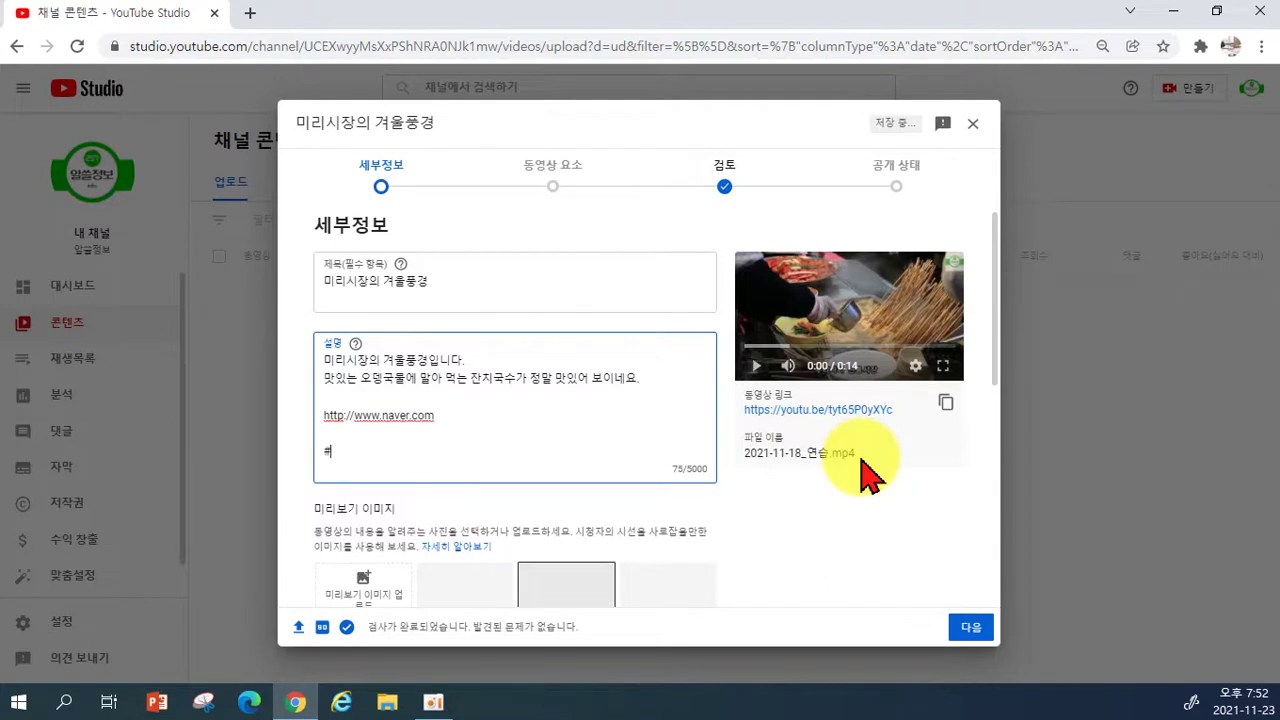
pyautogui.write('리시장 ㄱ')
pyautogui.write('울풍경 #오뎅 #잔치국수')
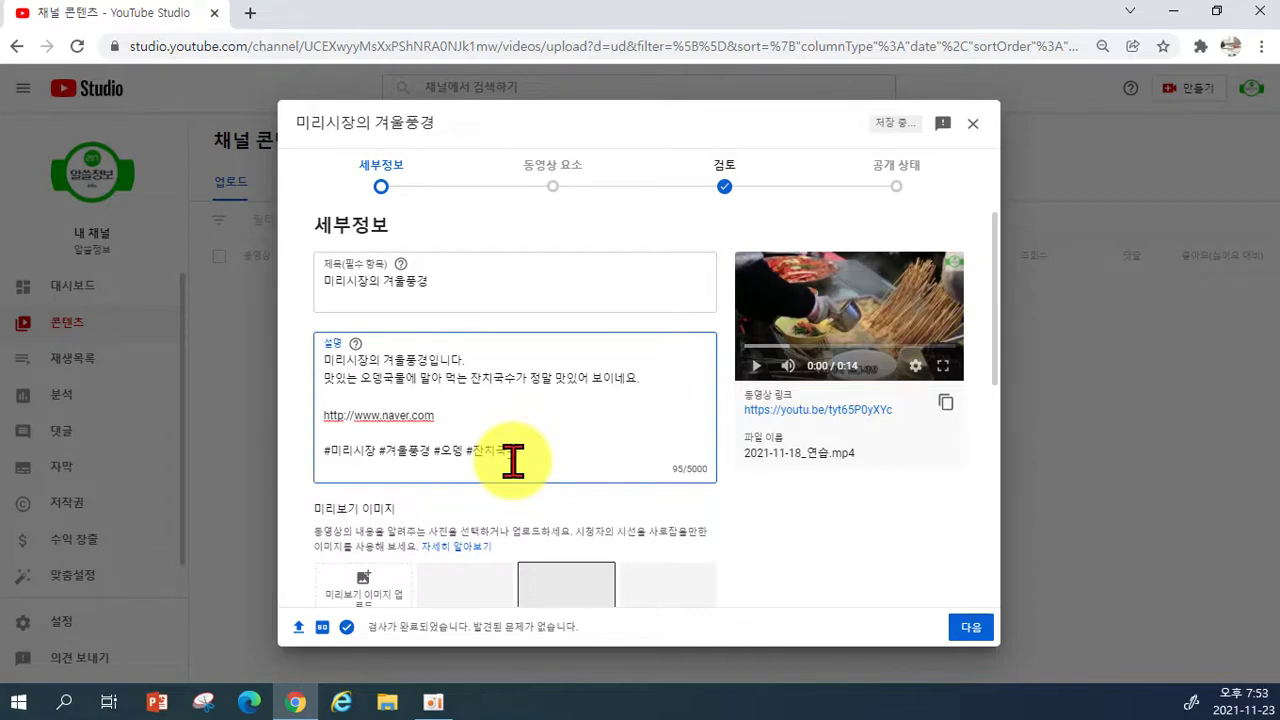
# Add the timestamp line "05:00 빈대떡" below the hashtags in the description, after a blank line.
pyautogui.scroll(-1, 560, 430)
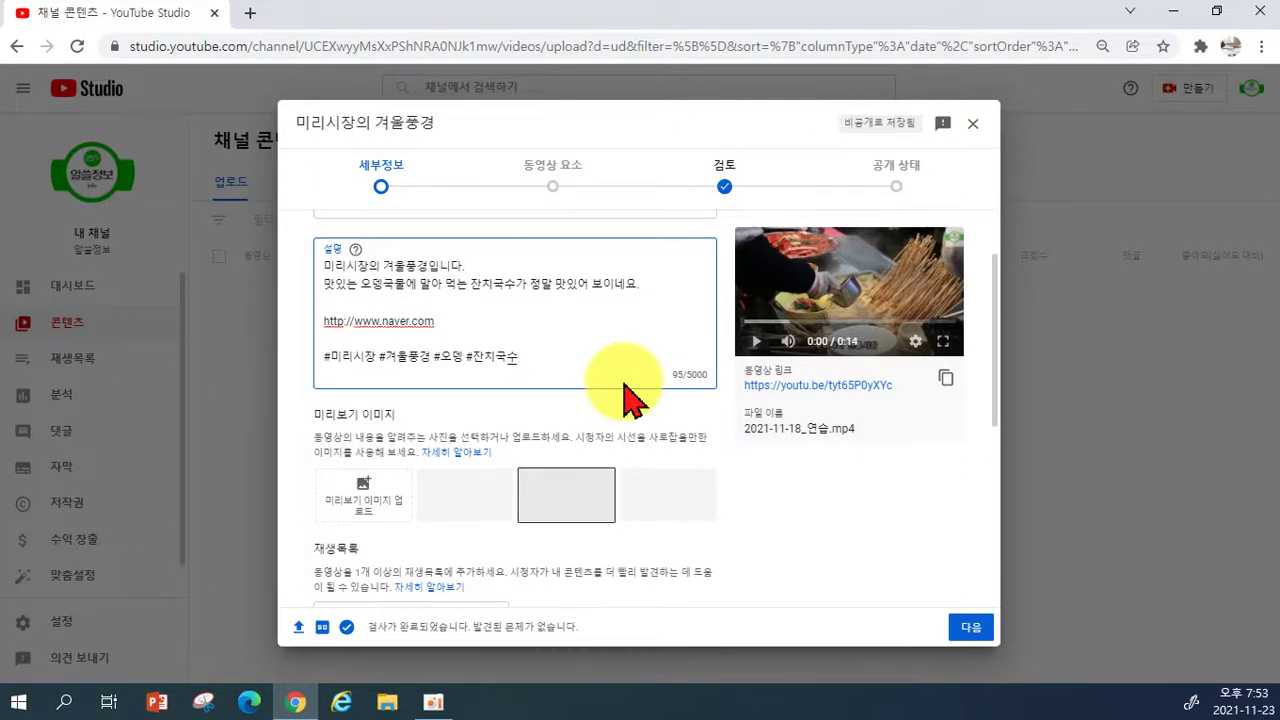
pyautogui.press('Return')
pyautogui.press('Return')
pyautogui.write('05:00 빈대떡')
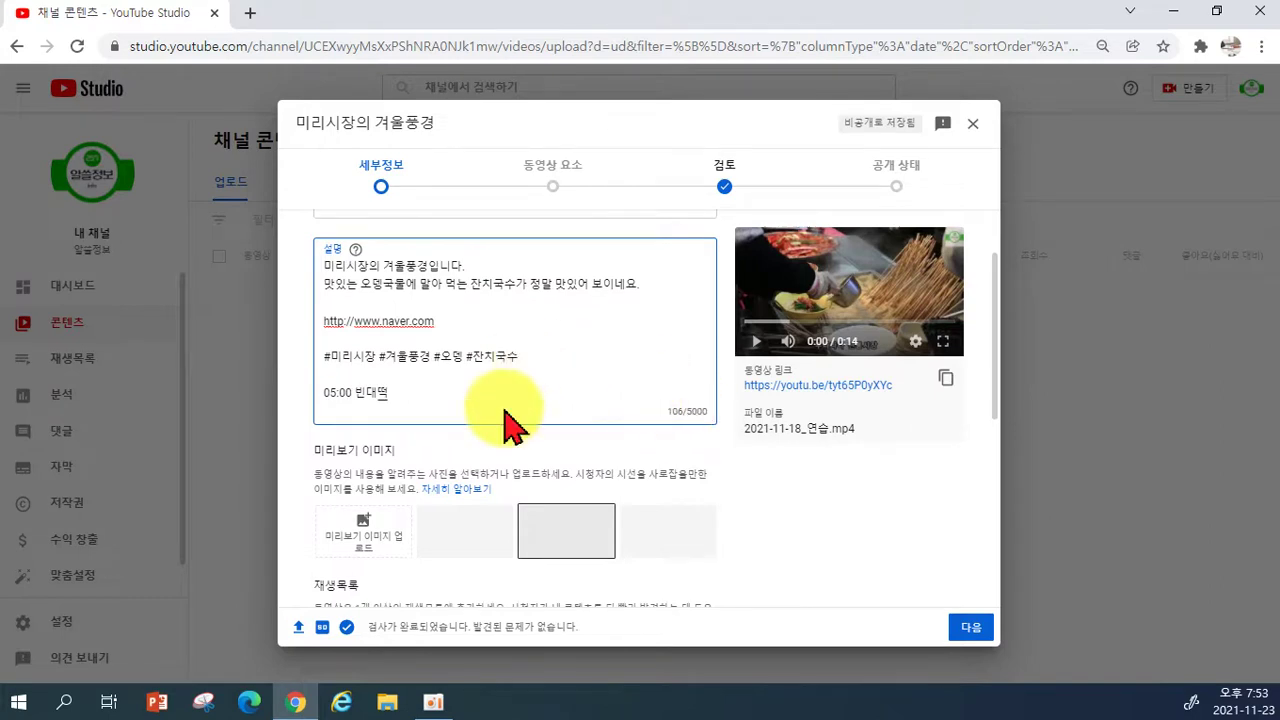
# Upload the image 썸네일이미지 from the 친구결혼 folder as the video's thumbnail.
pyautogui.scroll(-1, 430, 465)
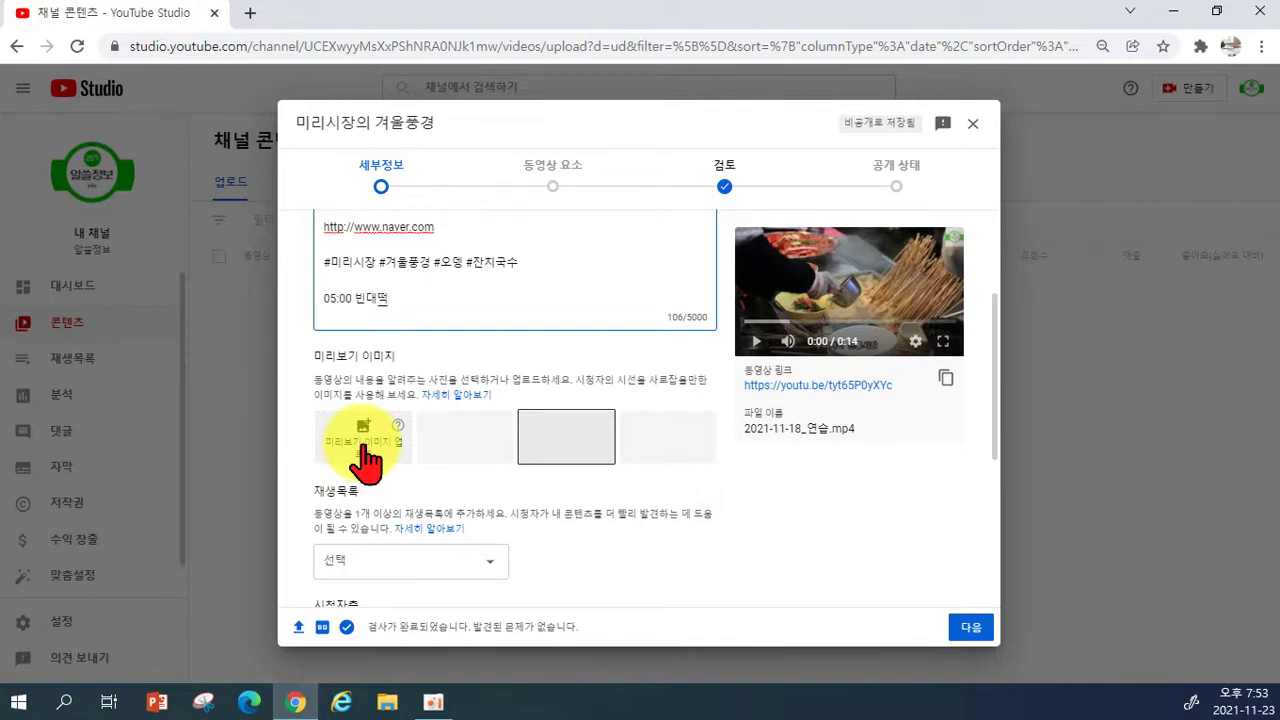
pyautogui.click(366, 458)
pyautogui.click(365, 448)
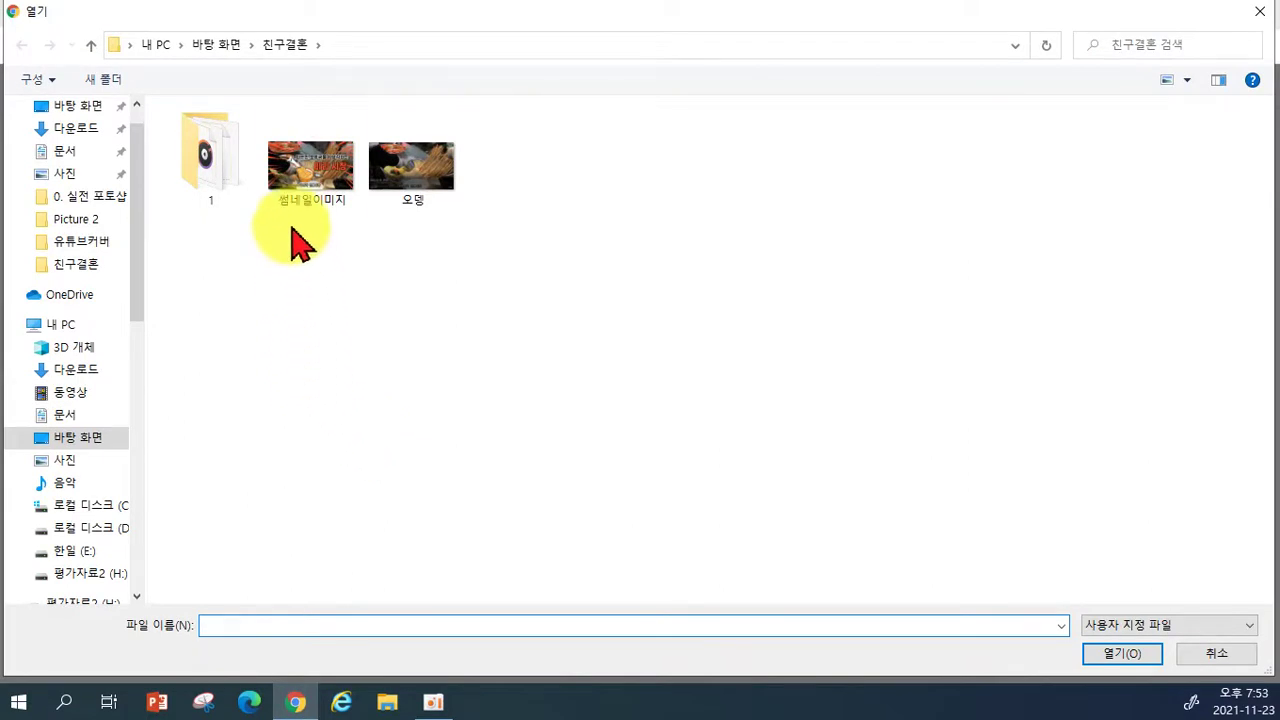
pyautogui.doubleClick(318, 192)
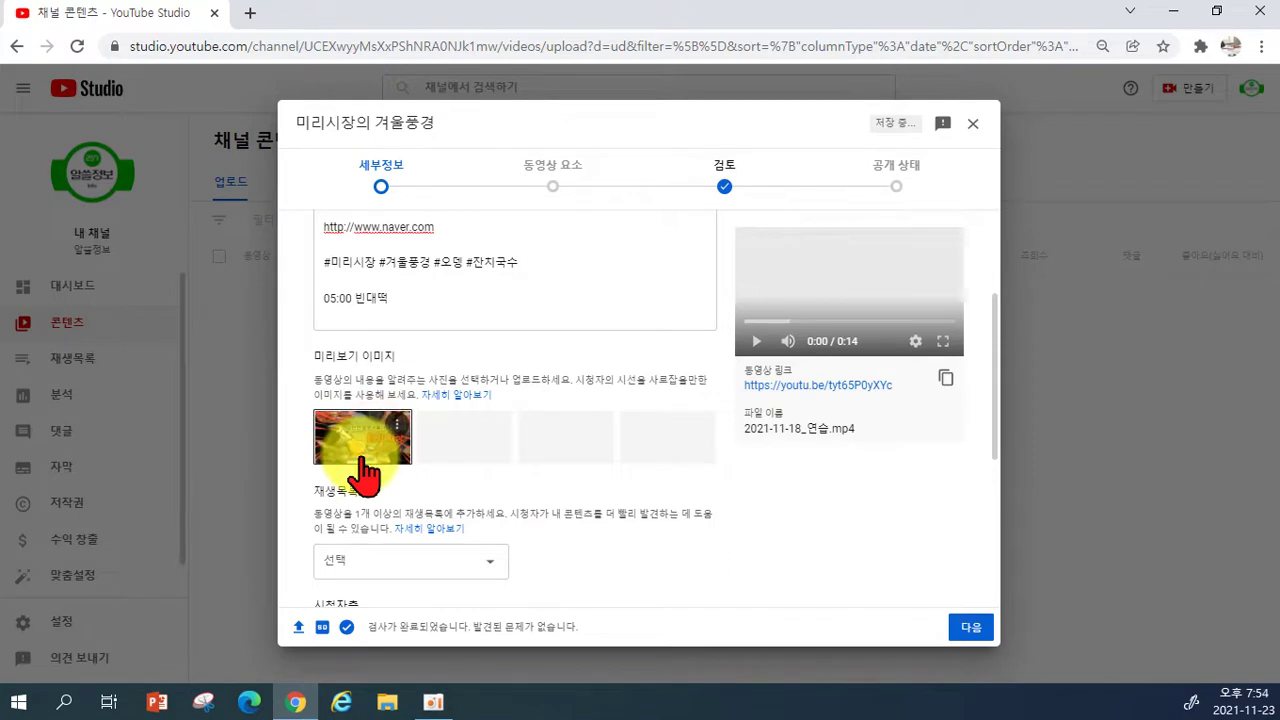
# Open another Chrome window, search Google for 유튜브 and go to the YouTube site from the results.
pyautogui.rightClick(296, 703)
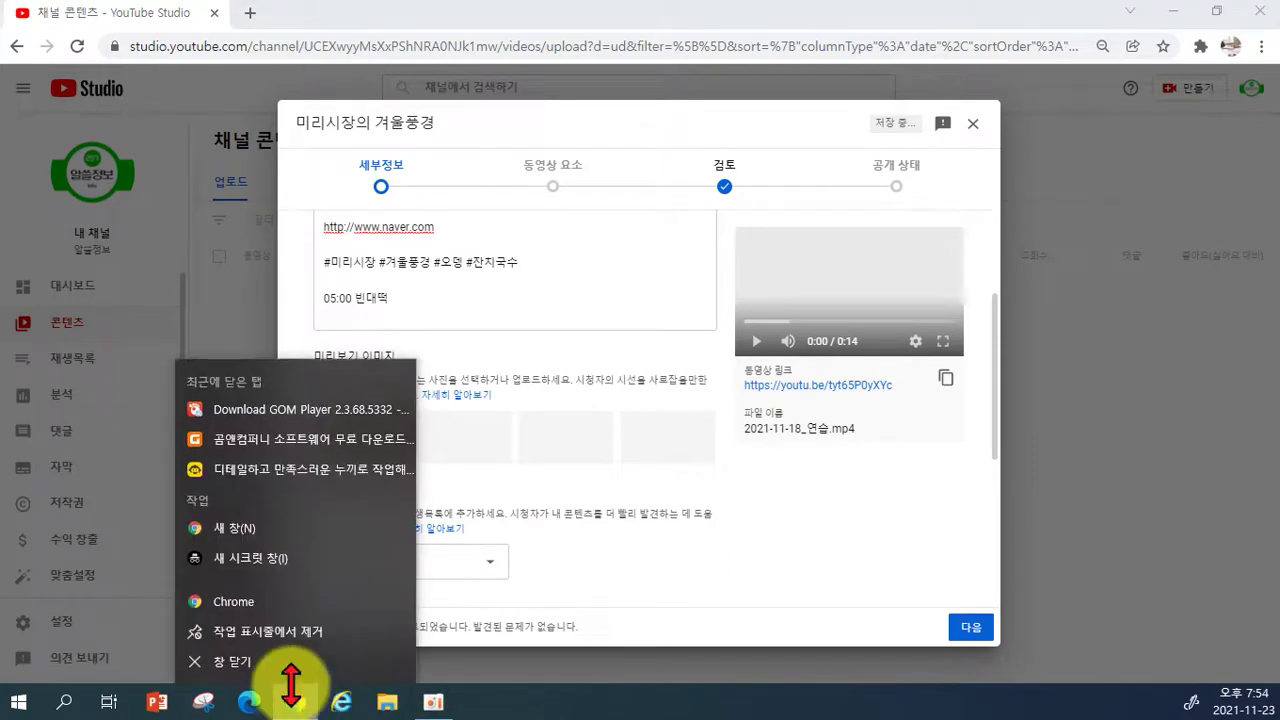
pyautogui.click(252, 600)
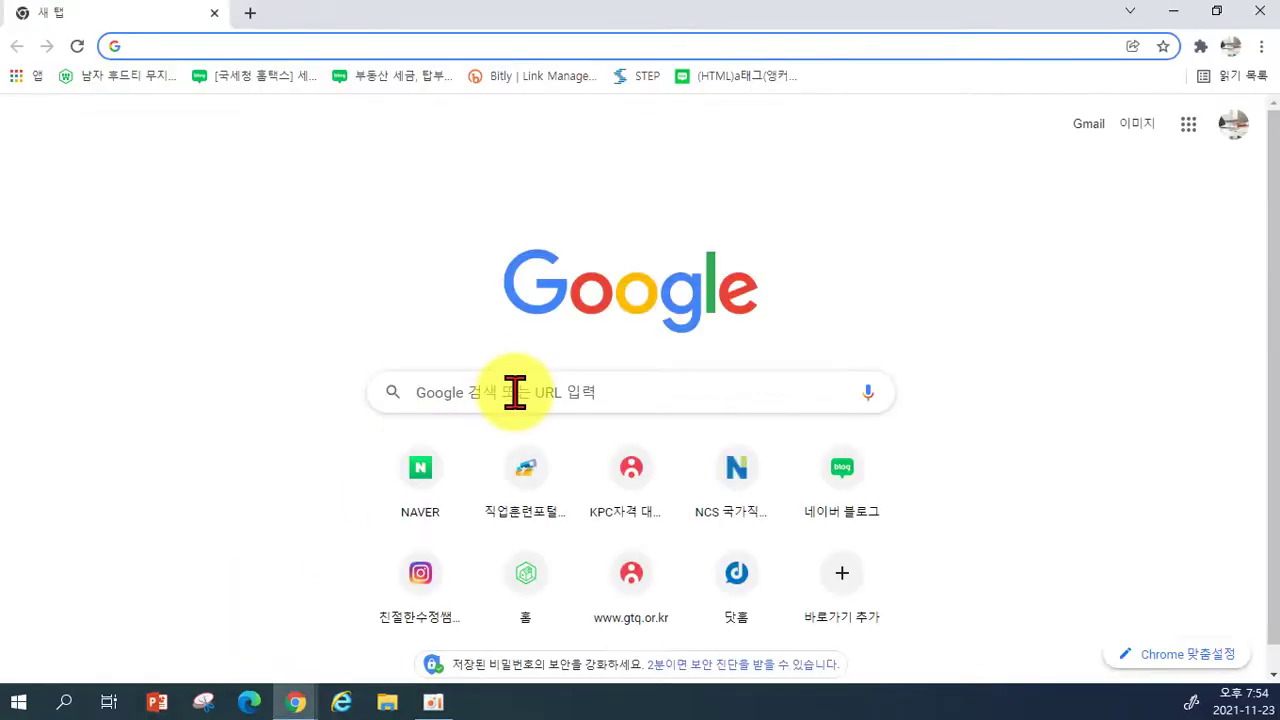
pyautogui.click(514, 392)
pyautogui.write('ㅇ')
pyautogui.write('유튜브')
pyautogui.press('Return')
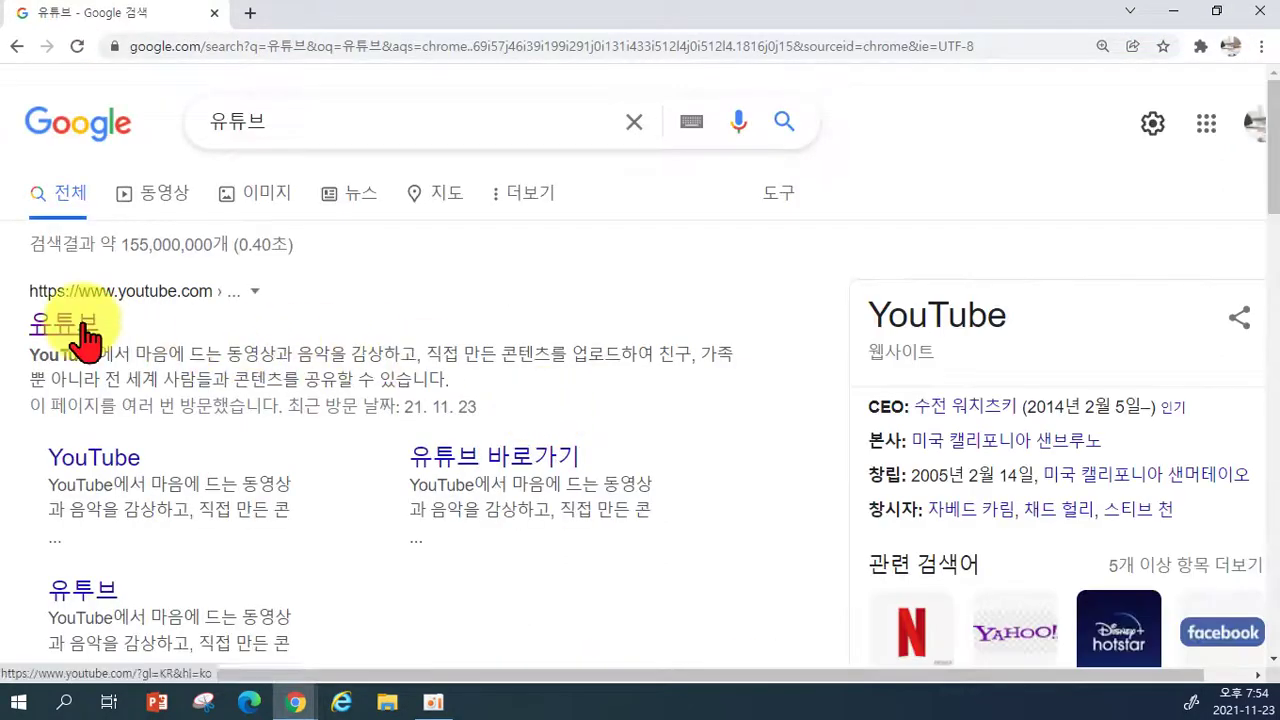
pyautogui.click(85, 326)
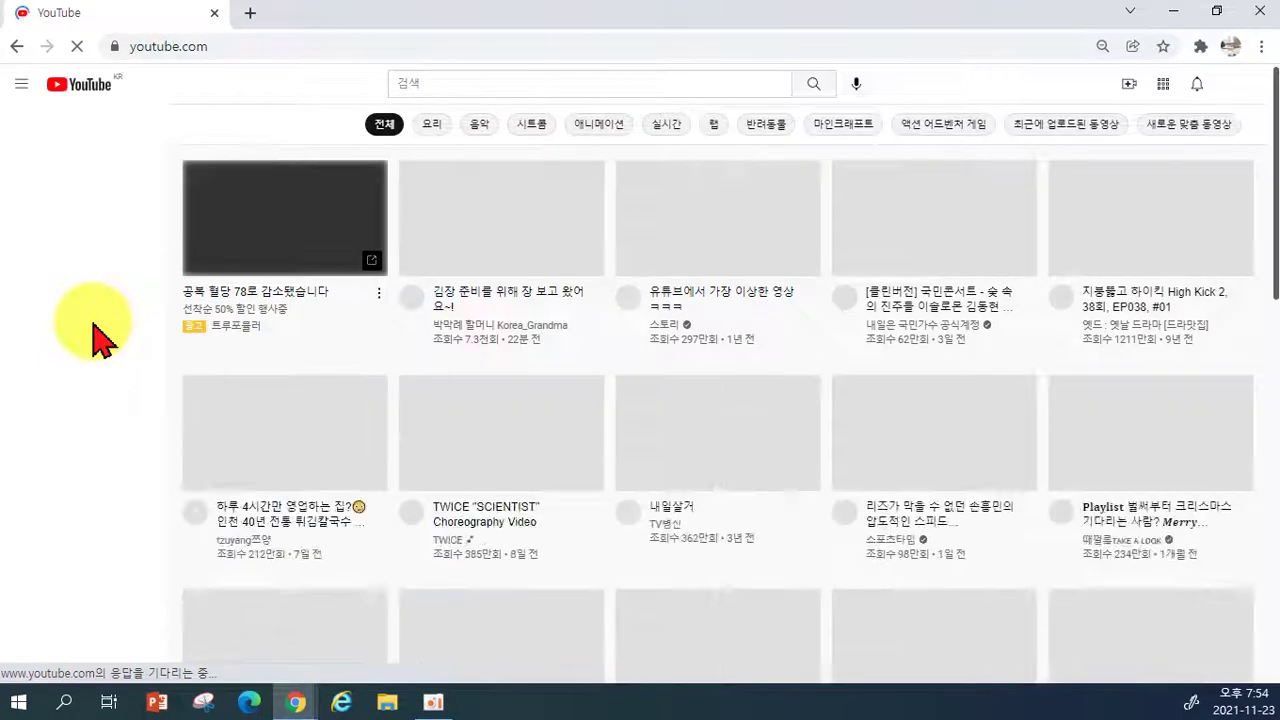
# Search YouTube for 시장풍경.
pyautogui.click(426, 84)
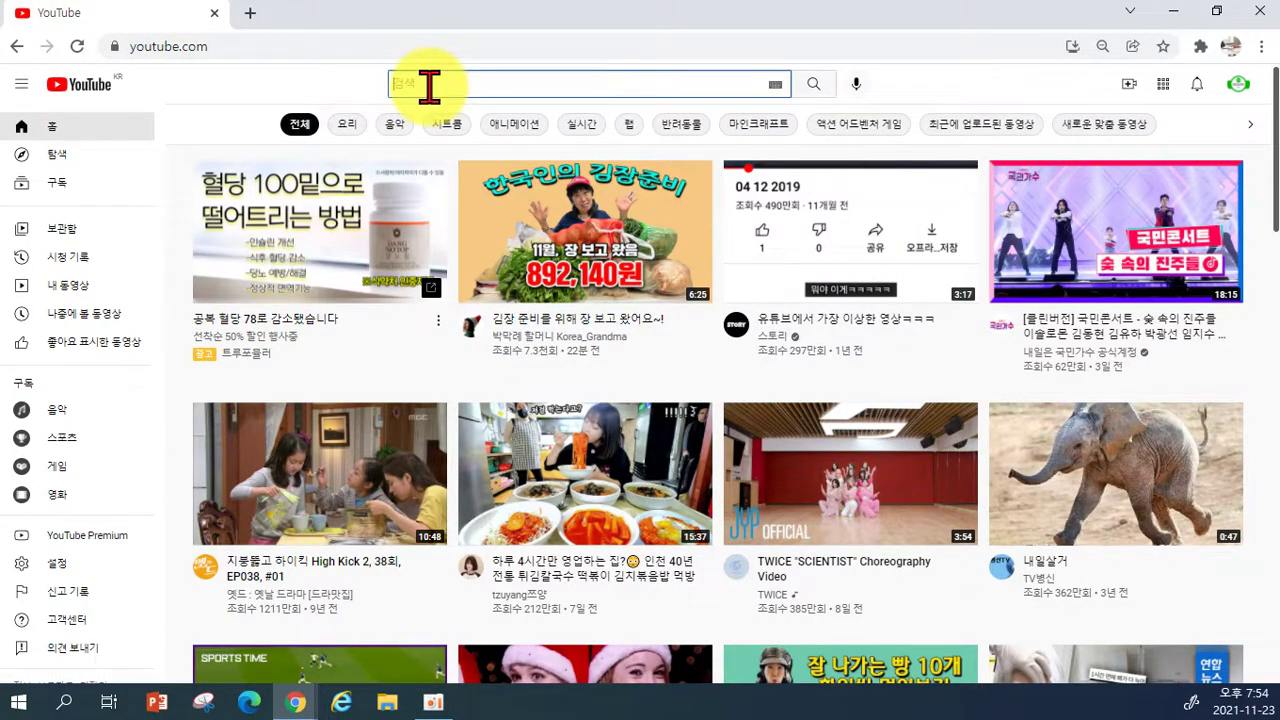
pyautogui.write('ㅅ')
pyautogui.write('장')
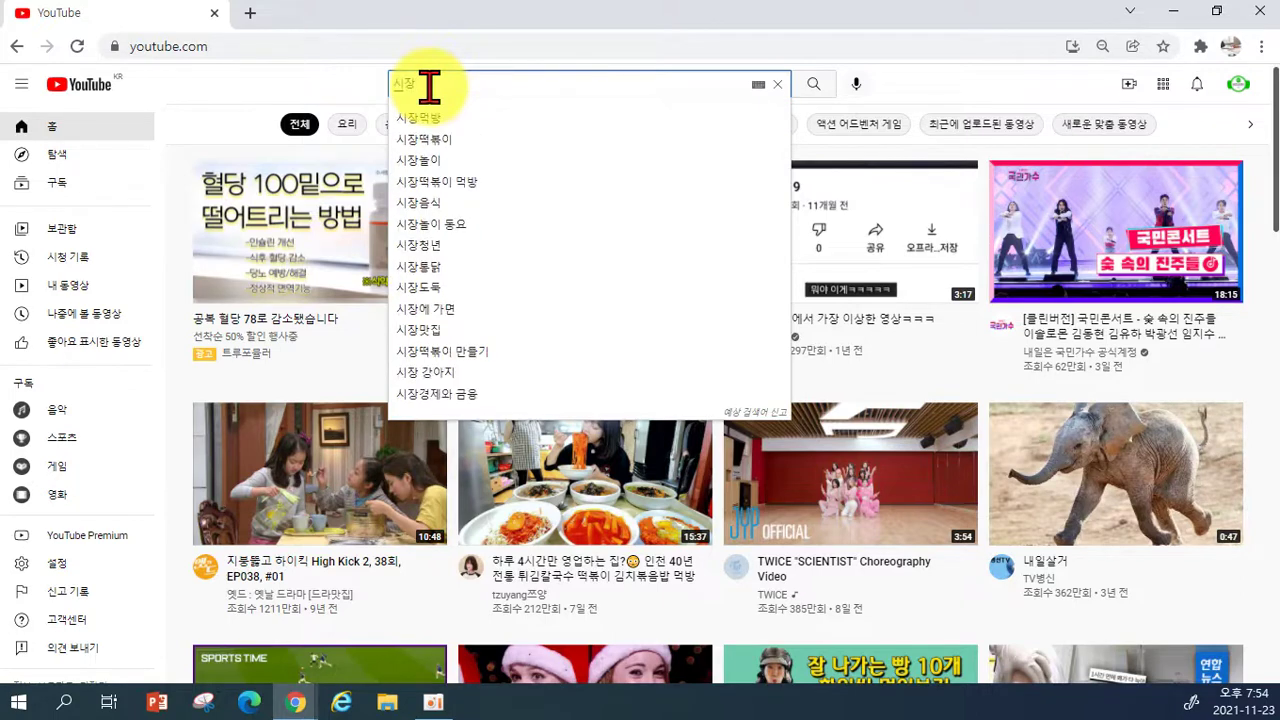
pyautogui.write('풍경')
pyautogui.press('Return')
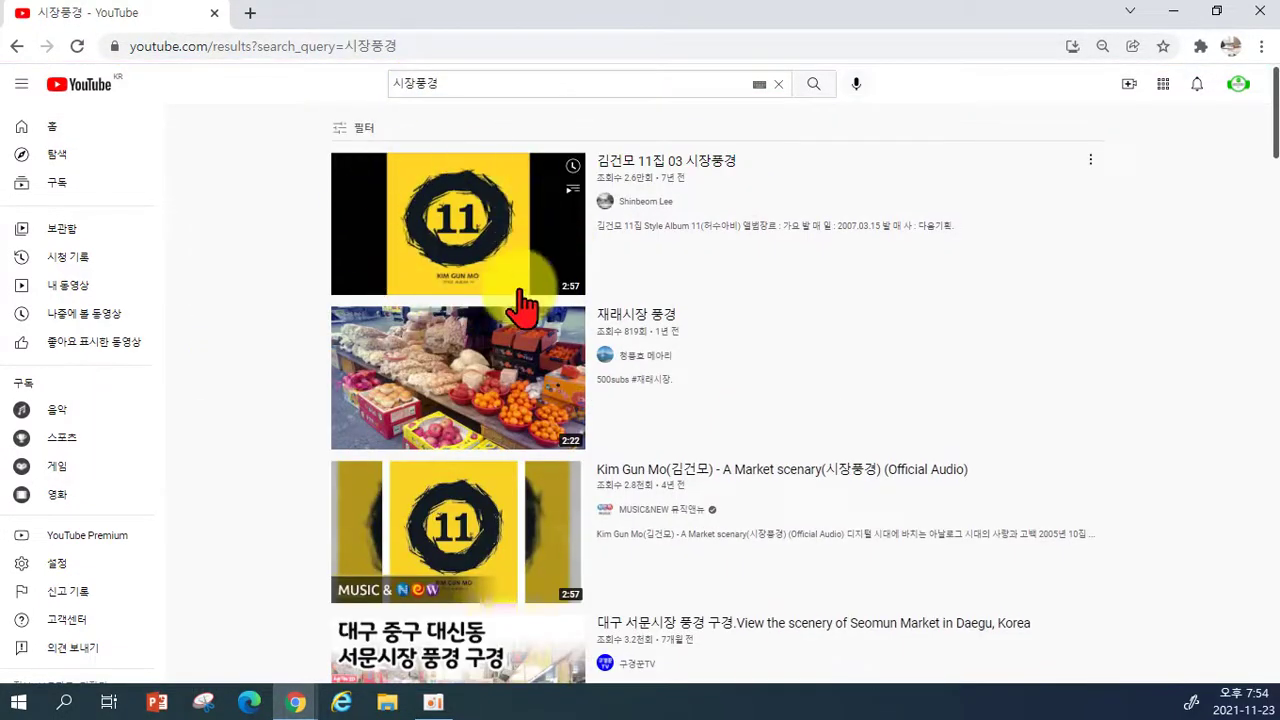
# Browse the 시장풍경 search results and compare the design of the market video thumbnails.
pyautogui.scroll(-4, 527, 282)
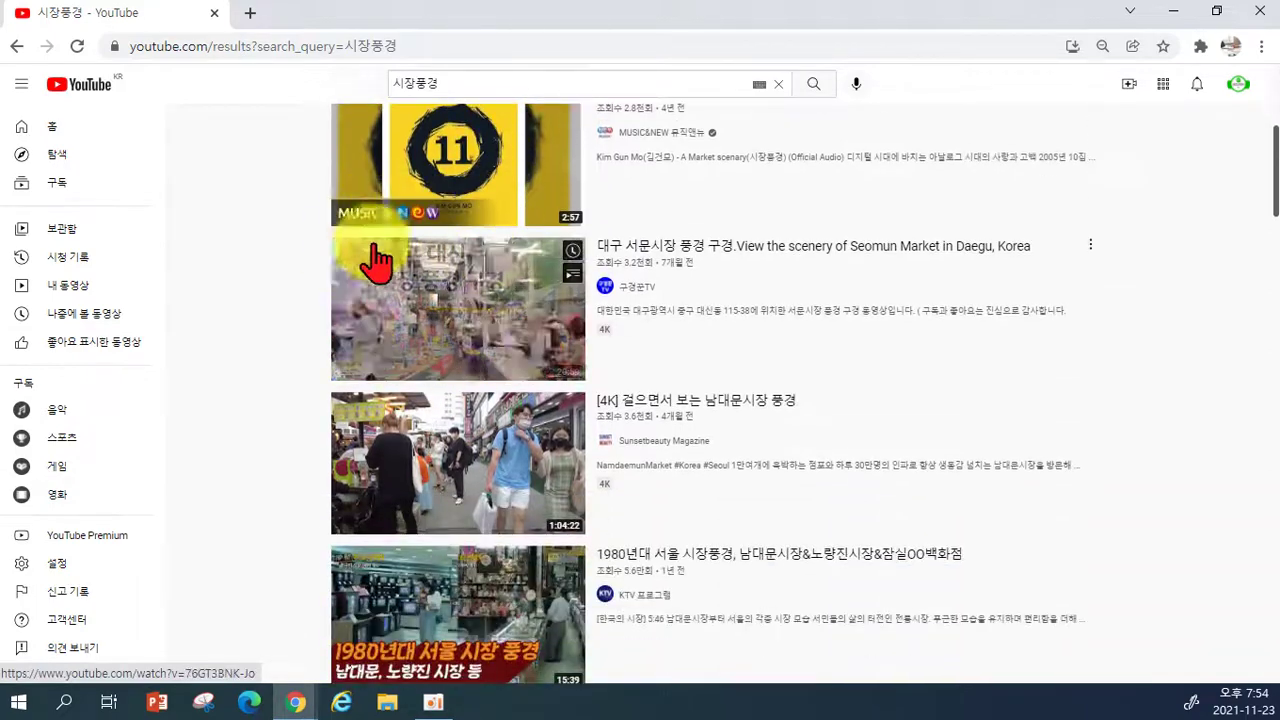
pyautogui.scroll(-5, 375, 262)
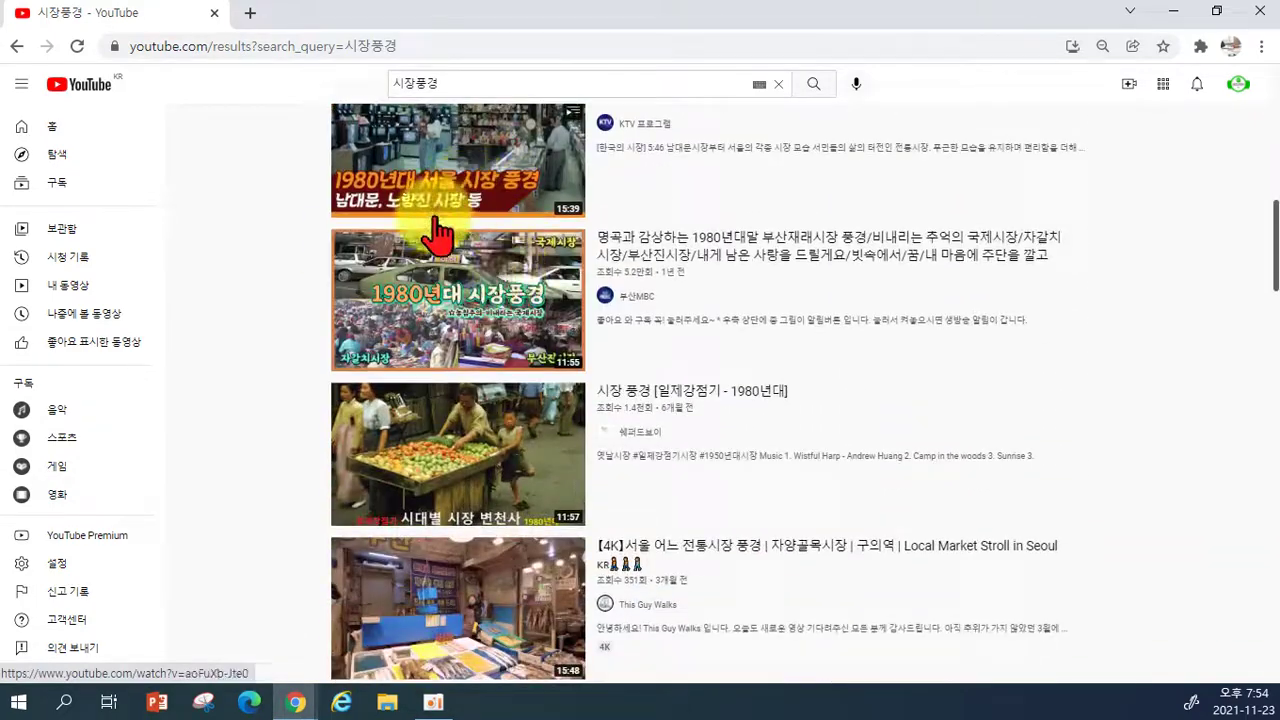
pyautogui.scroll(-1, 580, 285)
pyautogui.scroll(5, 600, 300)
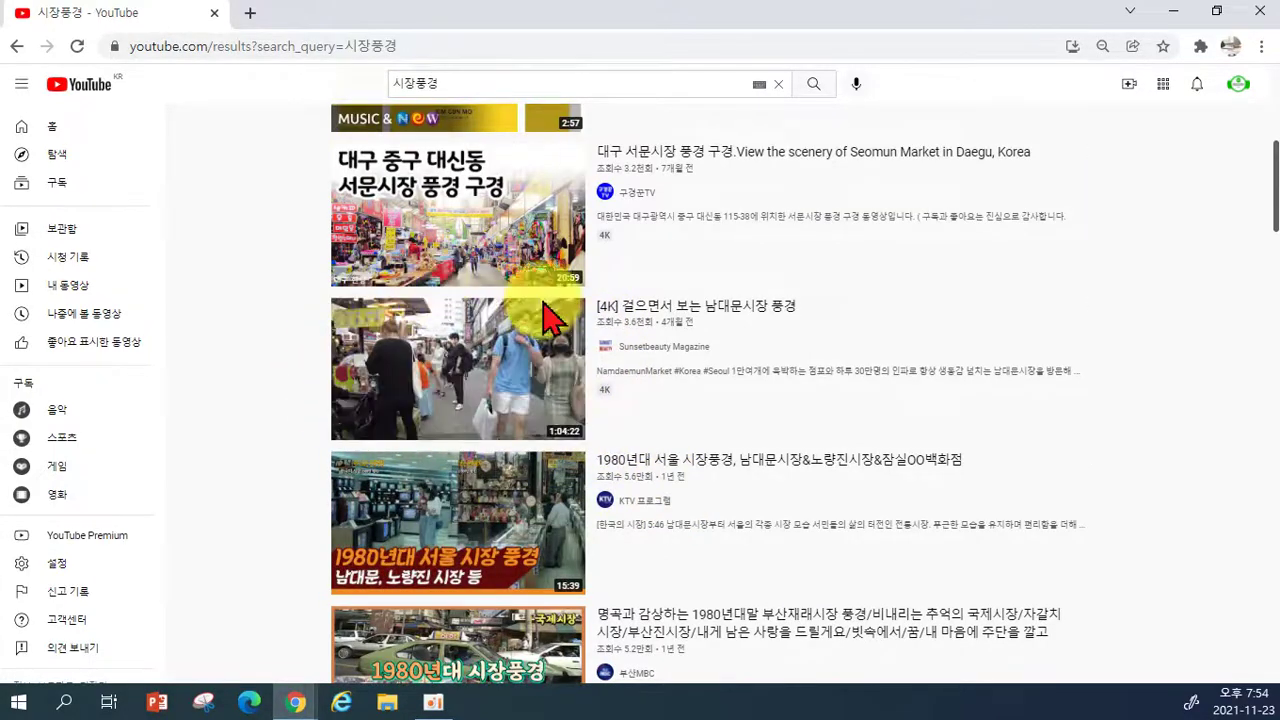
pyautogui.scroll(-5, 634, 343)
pyautogui.scroll(2, 497, 270)
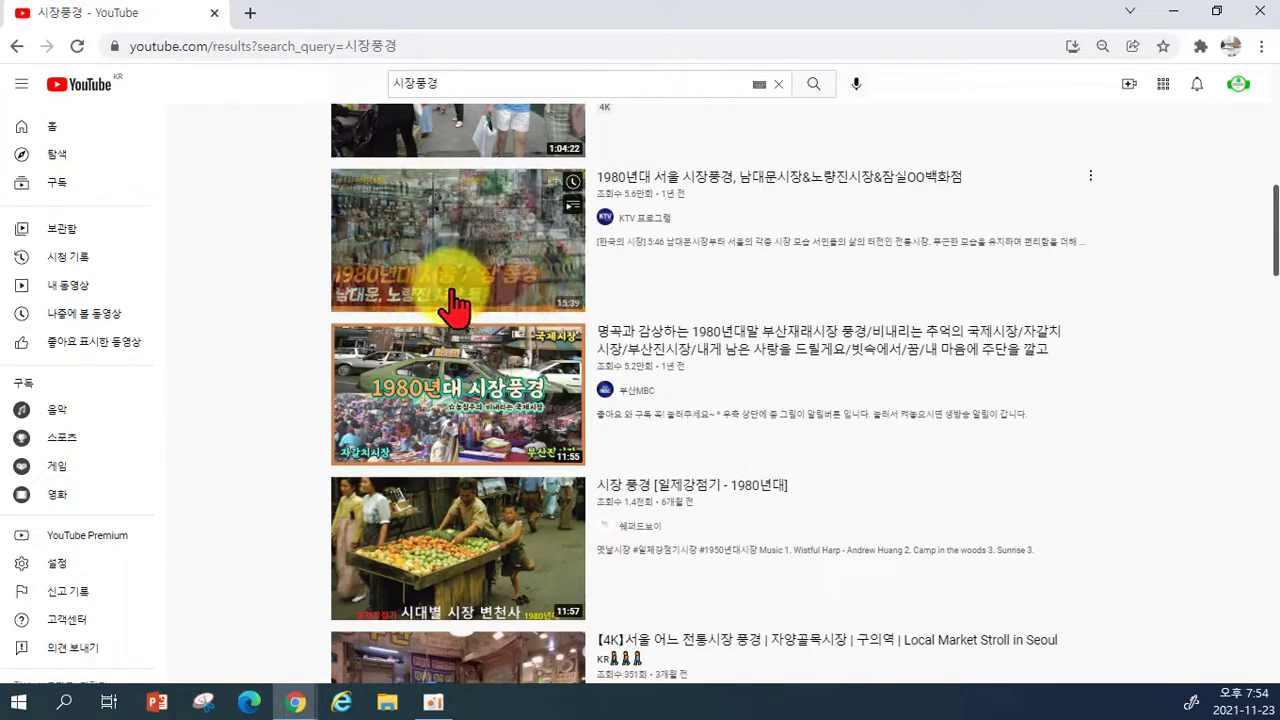
pyautogui.scroll(-4, 803, 393)
pyautogui.scroll(-4, 620, 545)
pyautogui.scroll(-7, 447, 397)
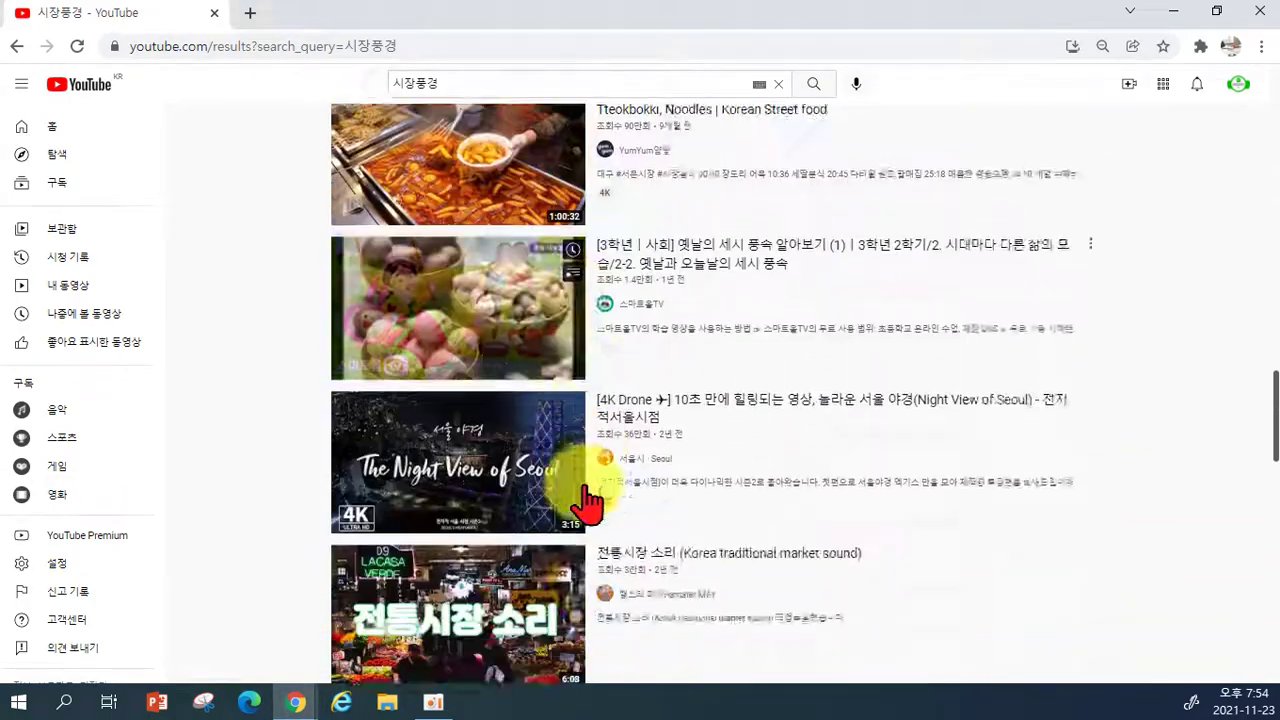
pyautogui.scroll(3, 585, 290)
pyautogui.scroll(12, 605, 390)
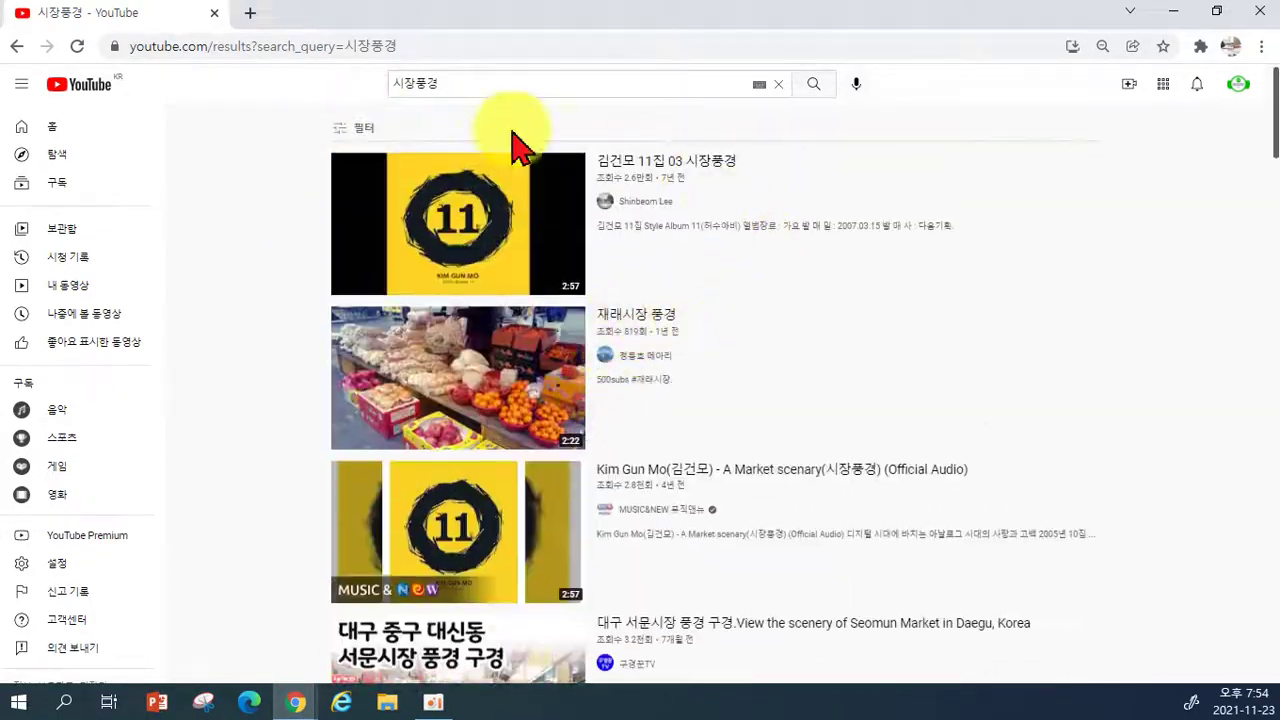
# Check the video's thumbnail in the YouTube Studio upload window, and return to the 시장풍경 search results.
pyautogui.click(1173, 11)
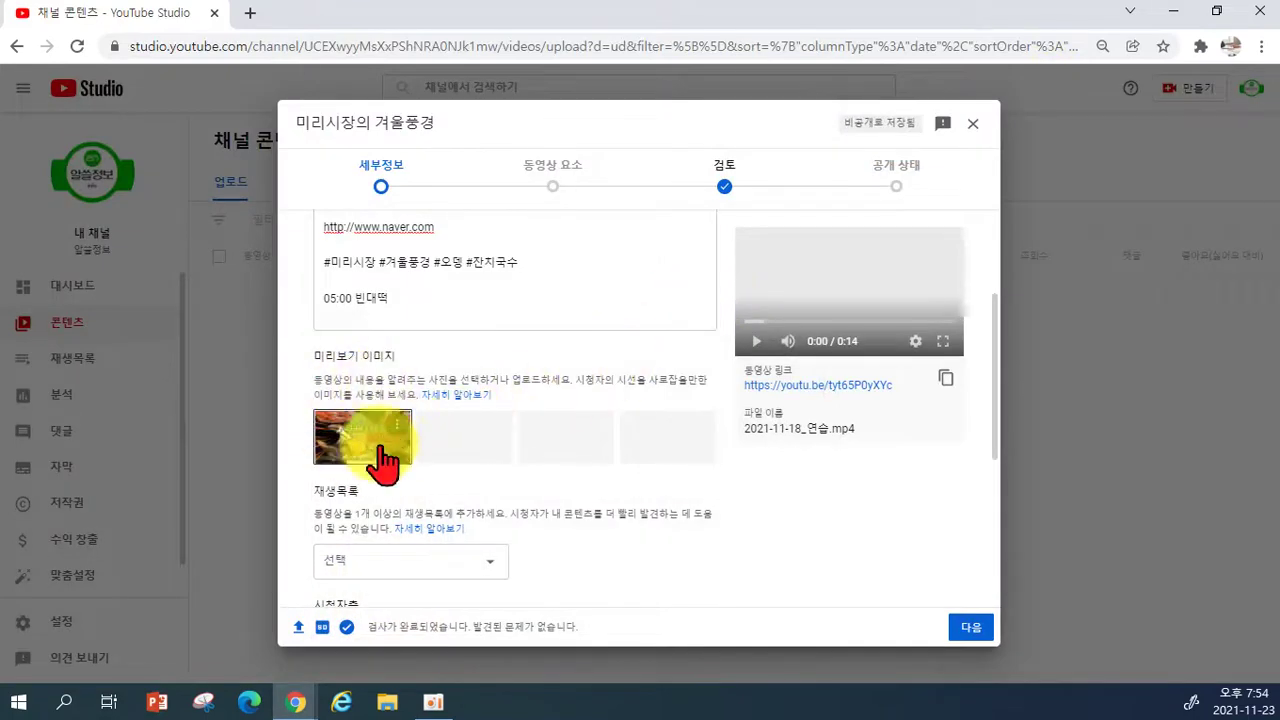
pyautogui.moveTo(393, 460)
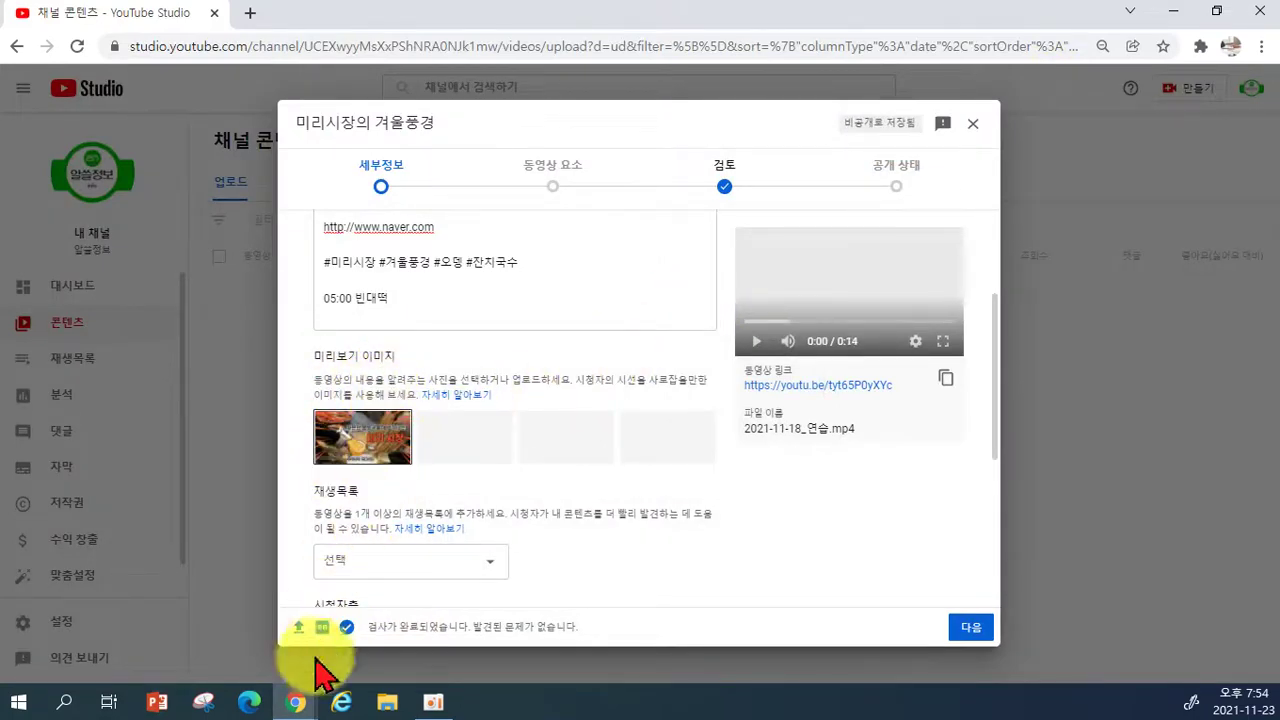
pyautogui.moveTo(294, 694)
pyautogui.click(352, 660)
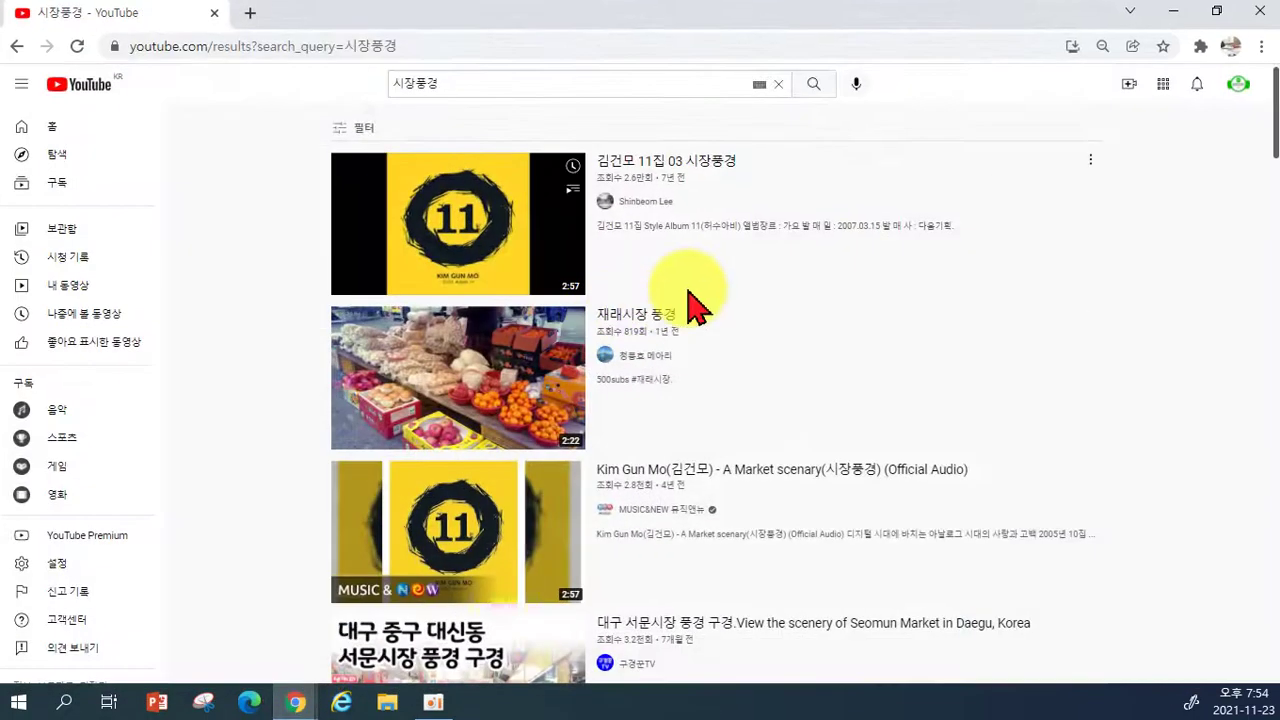
pyautogui.scroll(-3, 640, 287)
pyautogui.scroll(3, 857, 343)
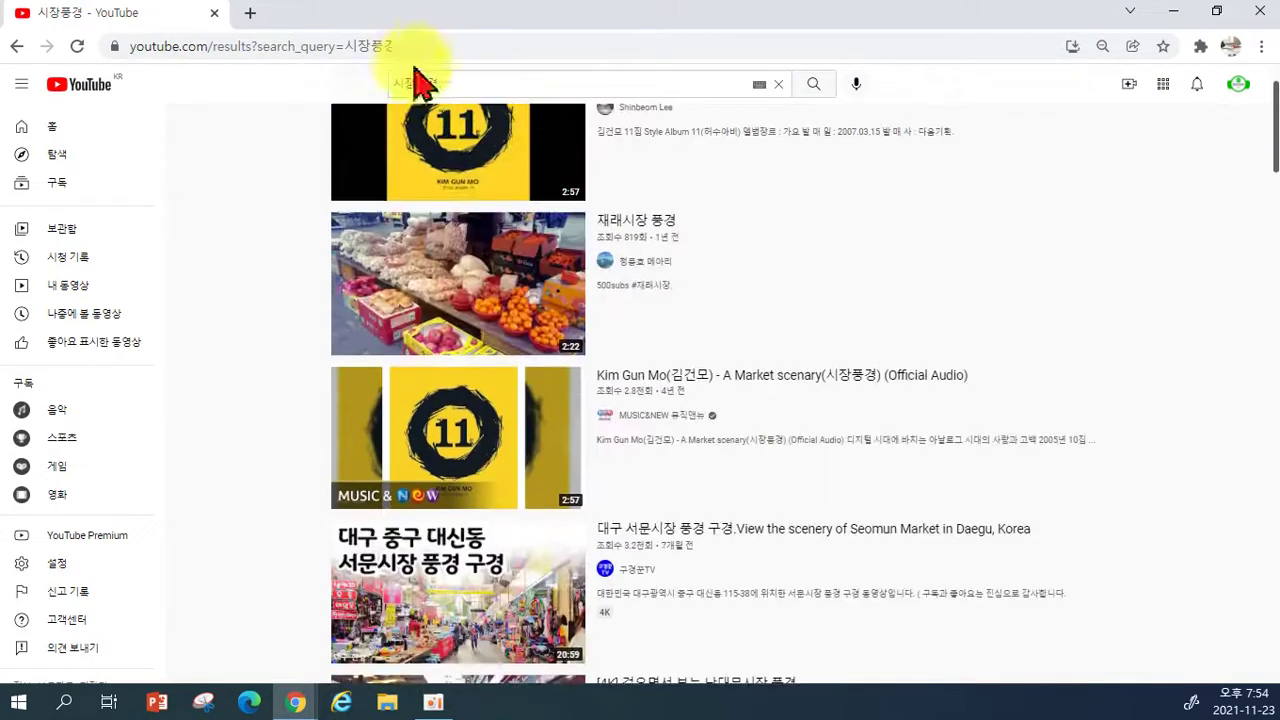
# Replace the YouTube search term with 근력운동 and run the search.
pyautogui.click(443, 83)
pyautogui.scroll(1, 948, 371)
pyautogui.hotkey('ctrl', 'a')
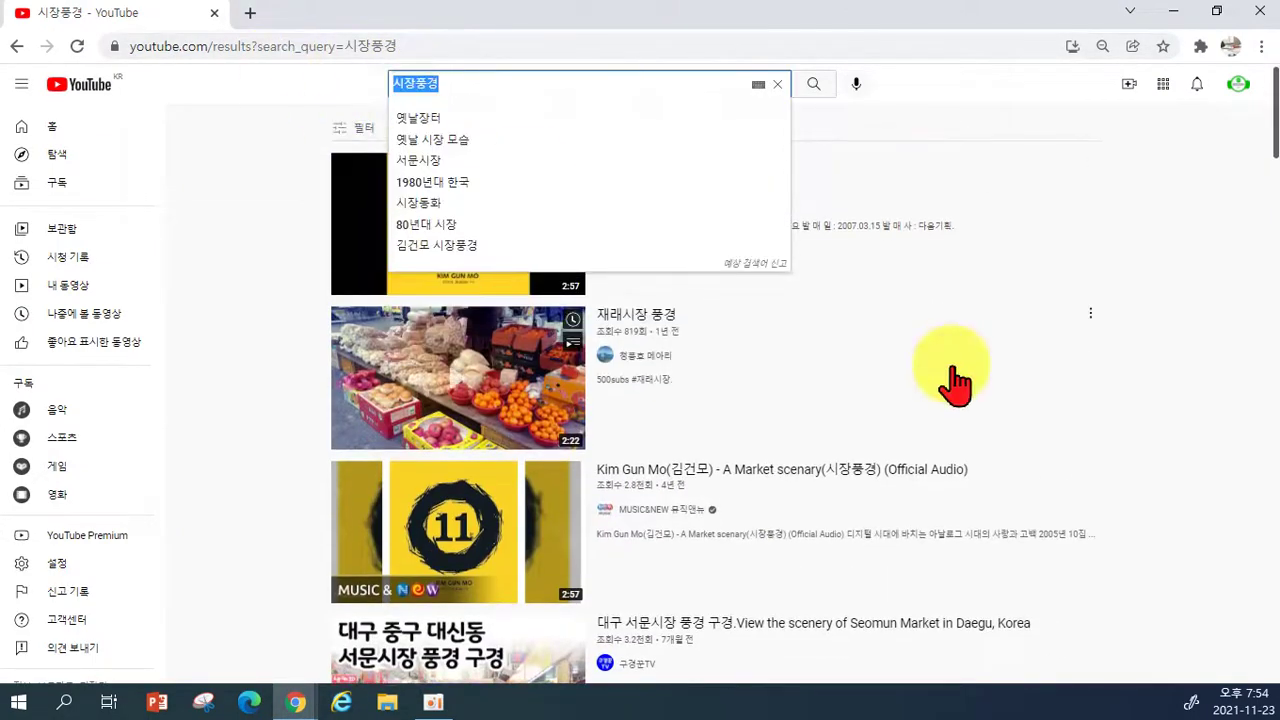
pyautogui.press('BackSpace')
pyautogui.write('근력운')
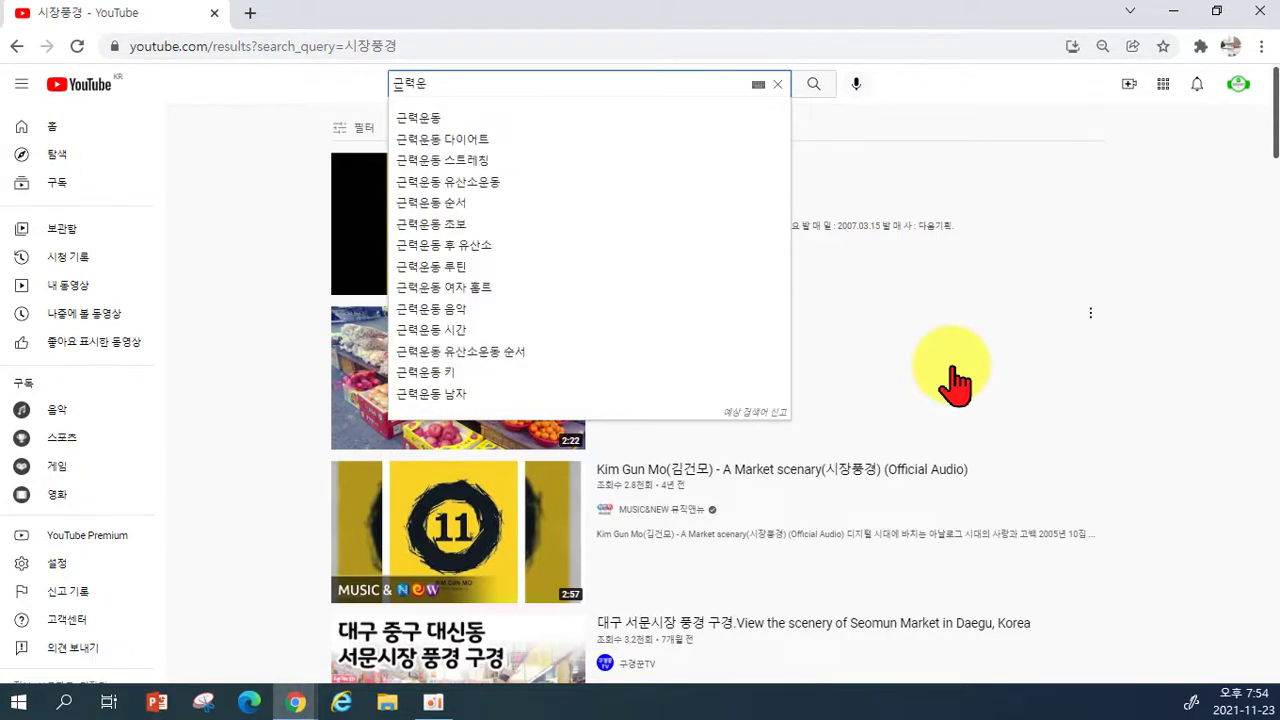
pyautogui.write('동')
pyautogui.press('Return')
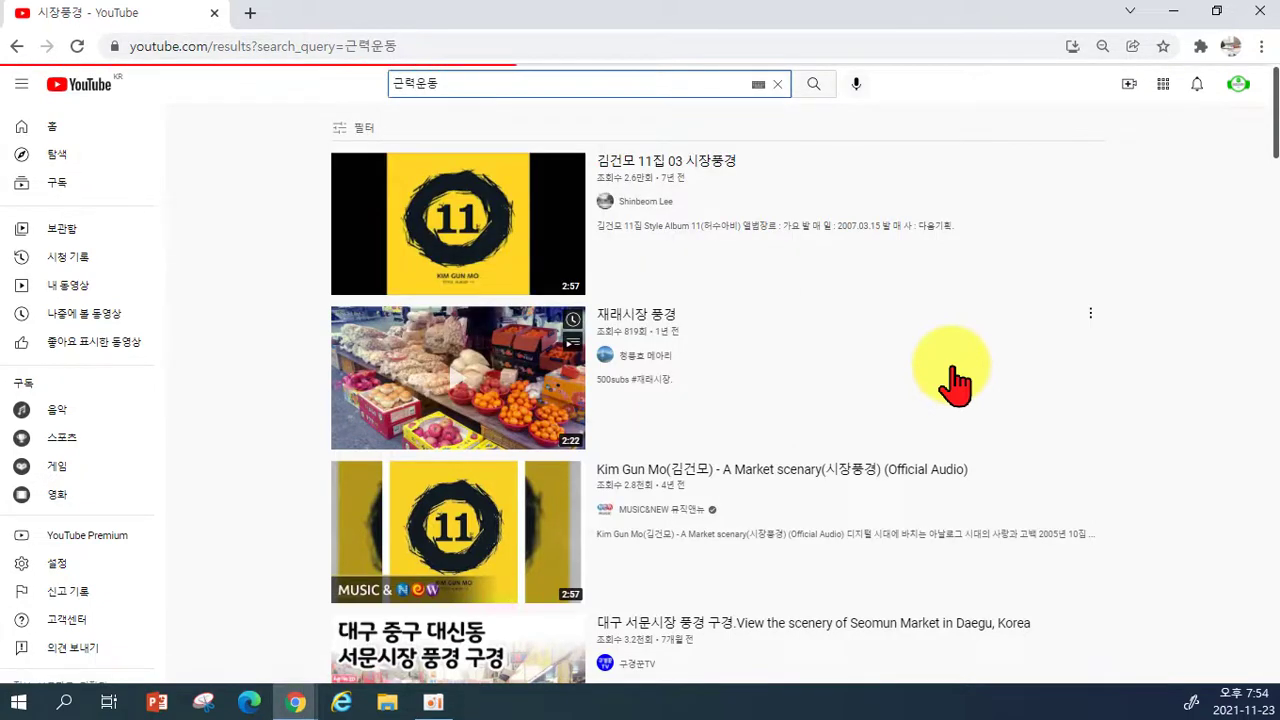
# Browse the 근력운동 search results and examine how the exercise video thumbnails use text and images.
pyautogui.scroll(-2, 771, 337)
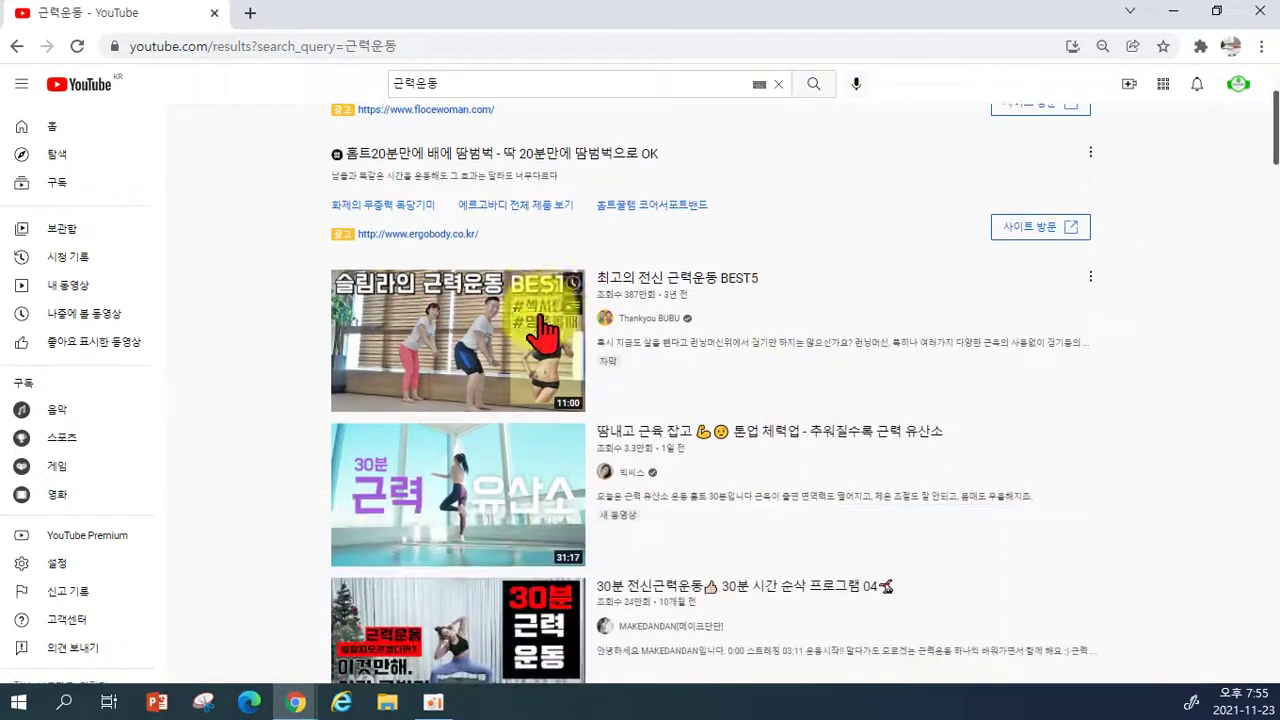
pyautogui.scroll(-3, 734, 434)
pyautogui.scroll(-2, 500, 543)
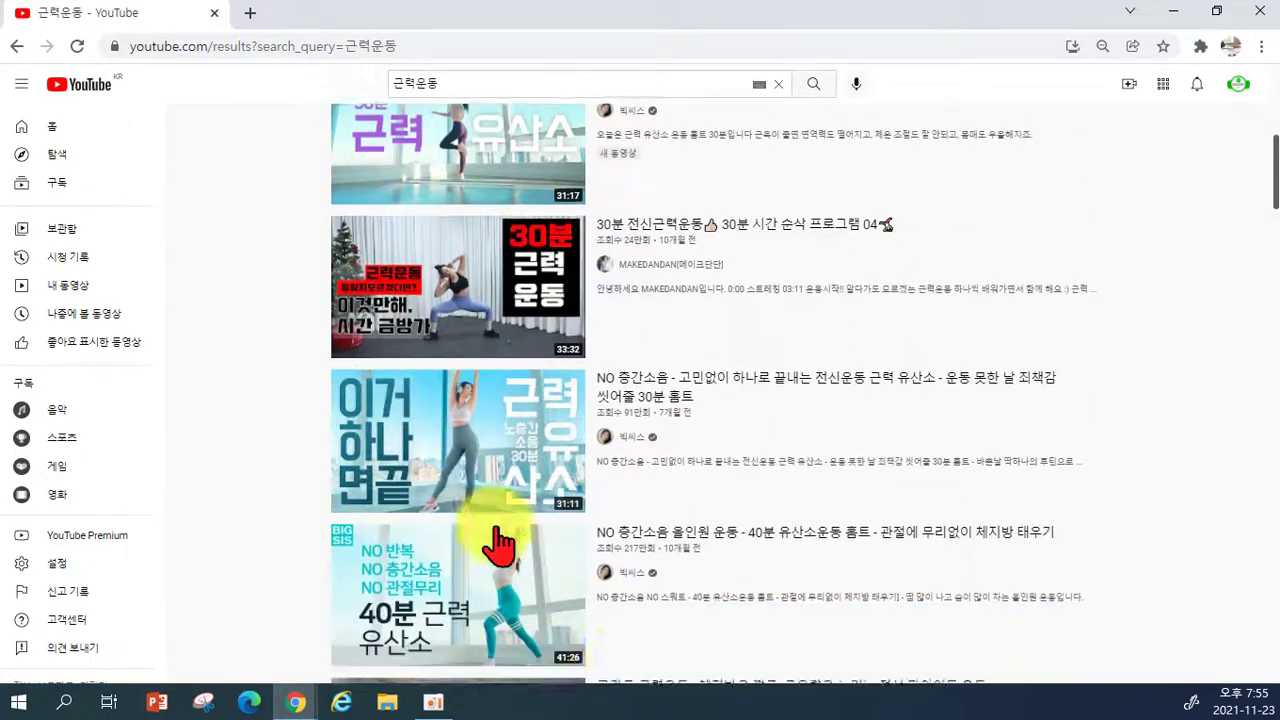
pyautogui.scroll(-1, 800, 605)
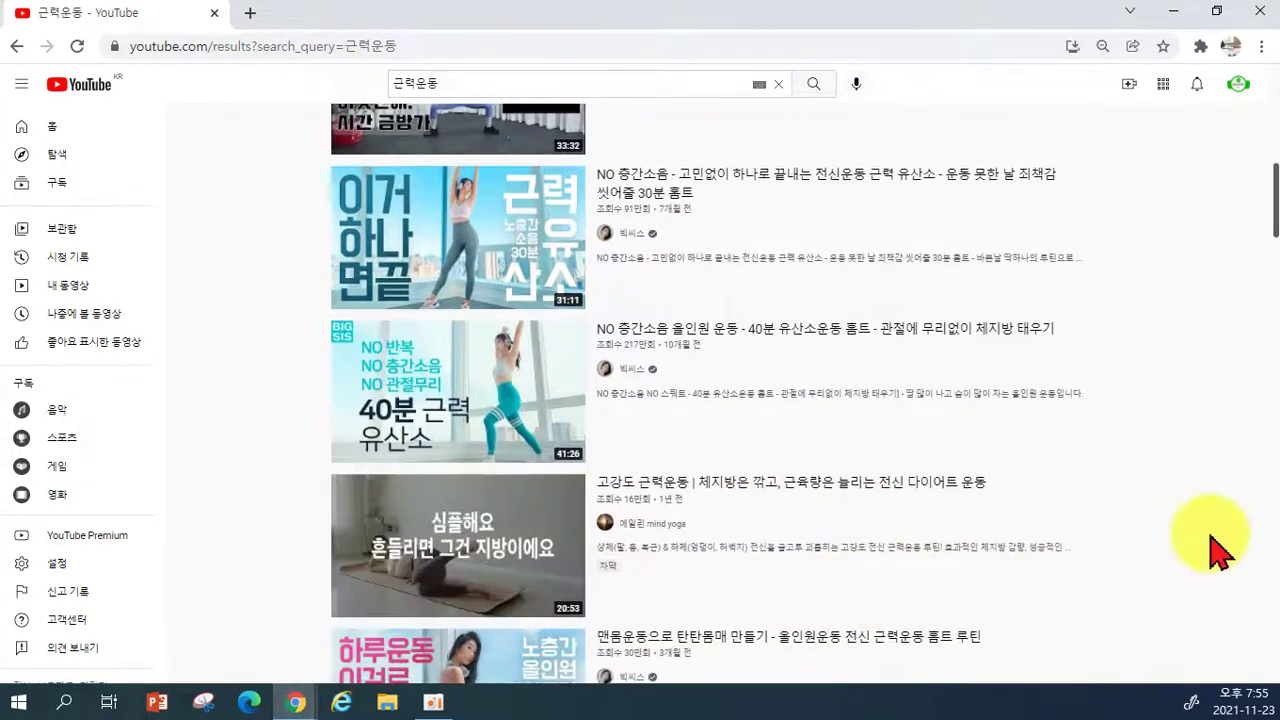
pyautogui.scroll(8, 1220, 545)
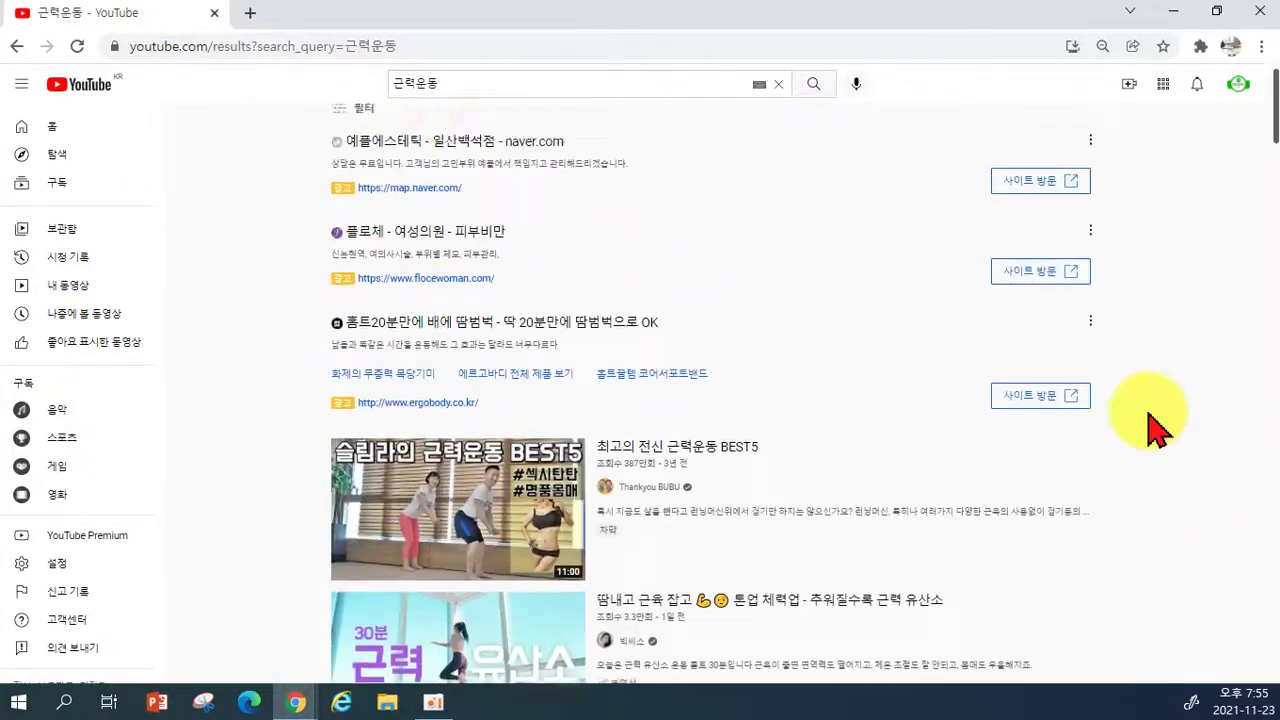
pyautogui.scroll(-3, 614, 263)
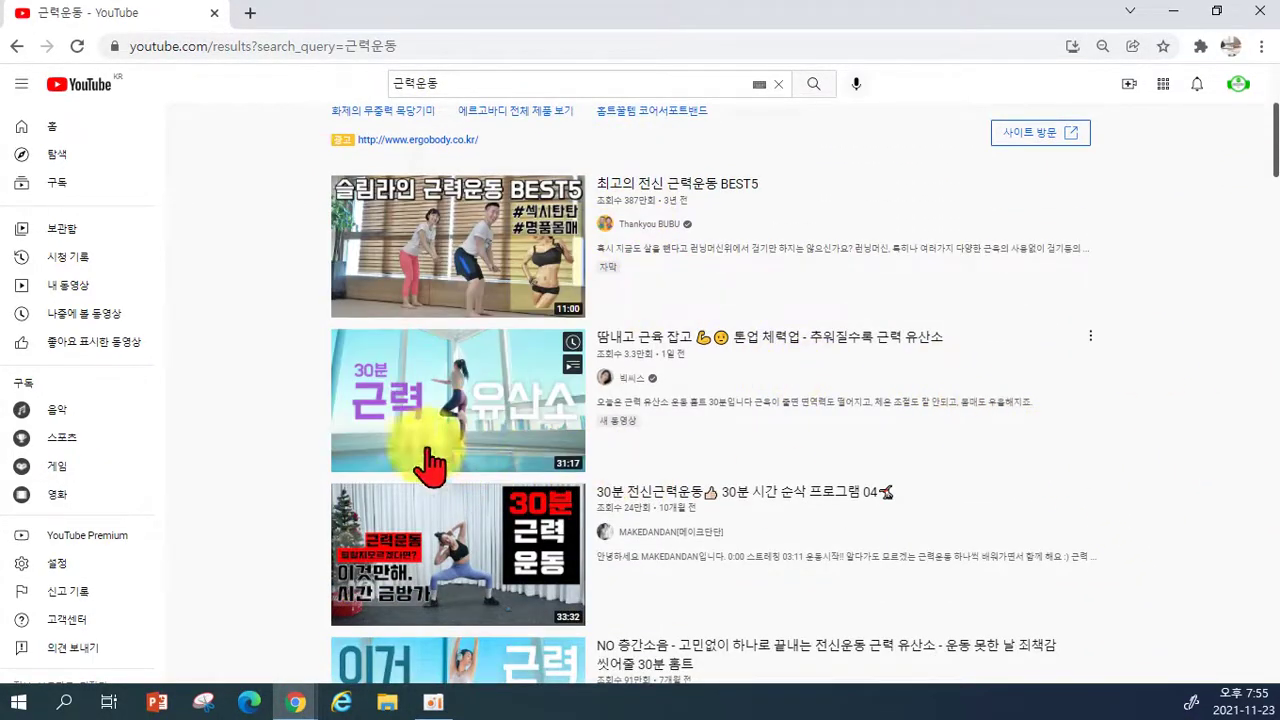
pyautogui.scroll(-2, 409, 569)
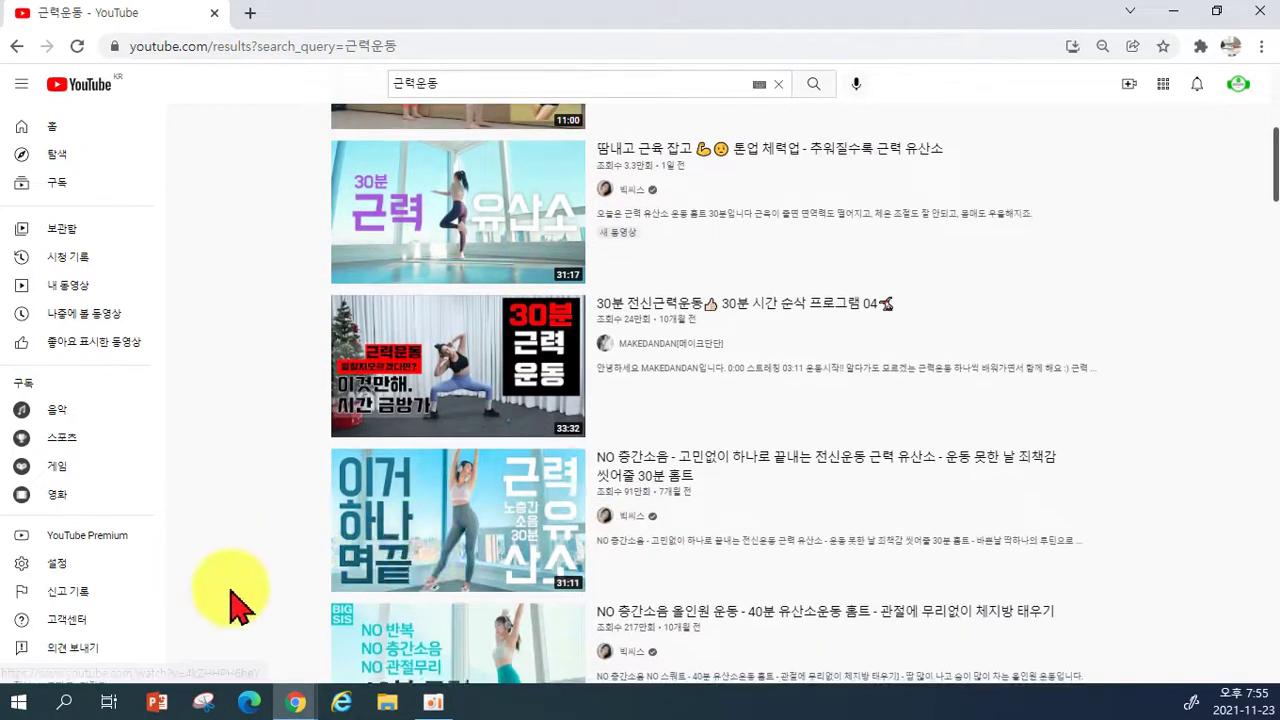
pyautogui.scroll(-1, 400, 514)
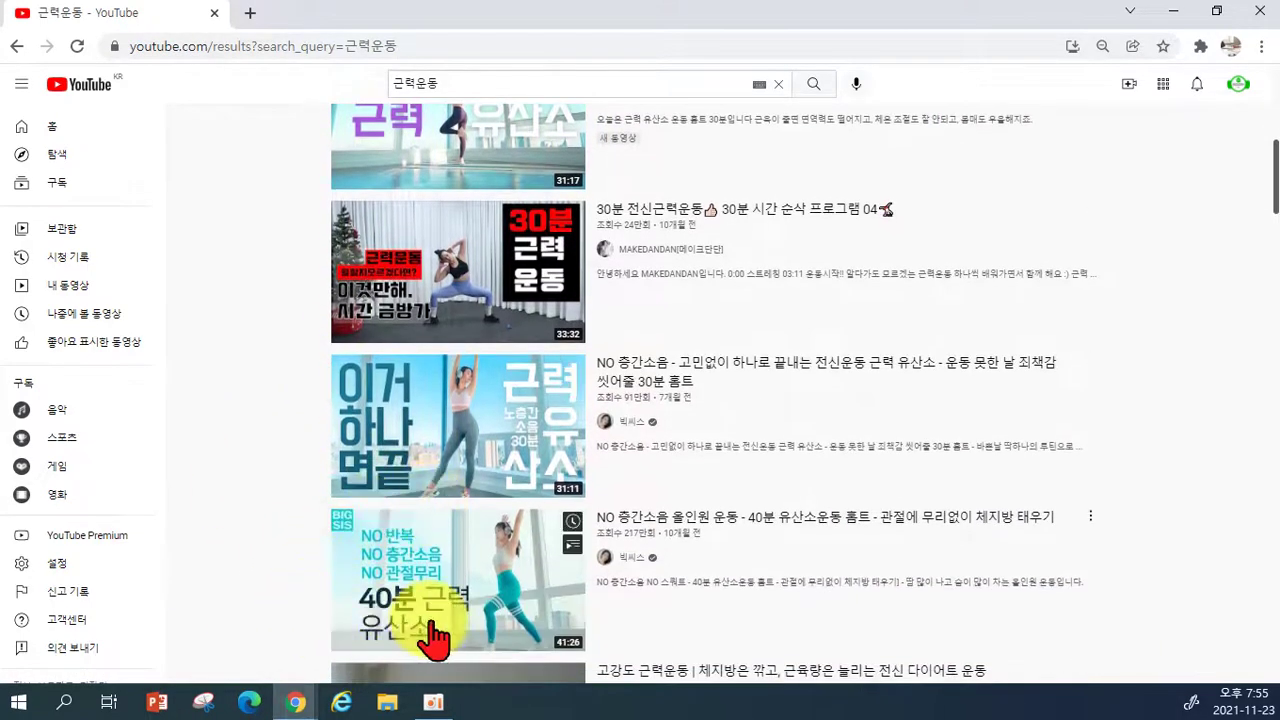
pyautogui.scroll(-2, 405, 637)
pyautogui.scroll(-7, 405, 637)
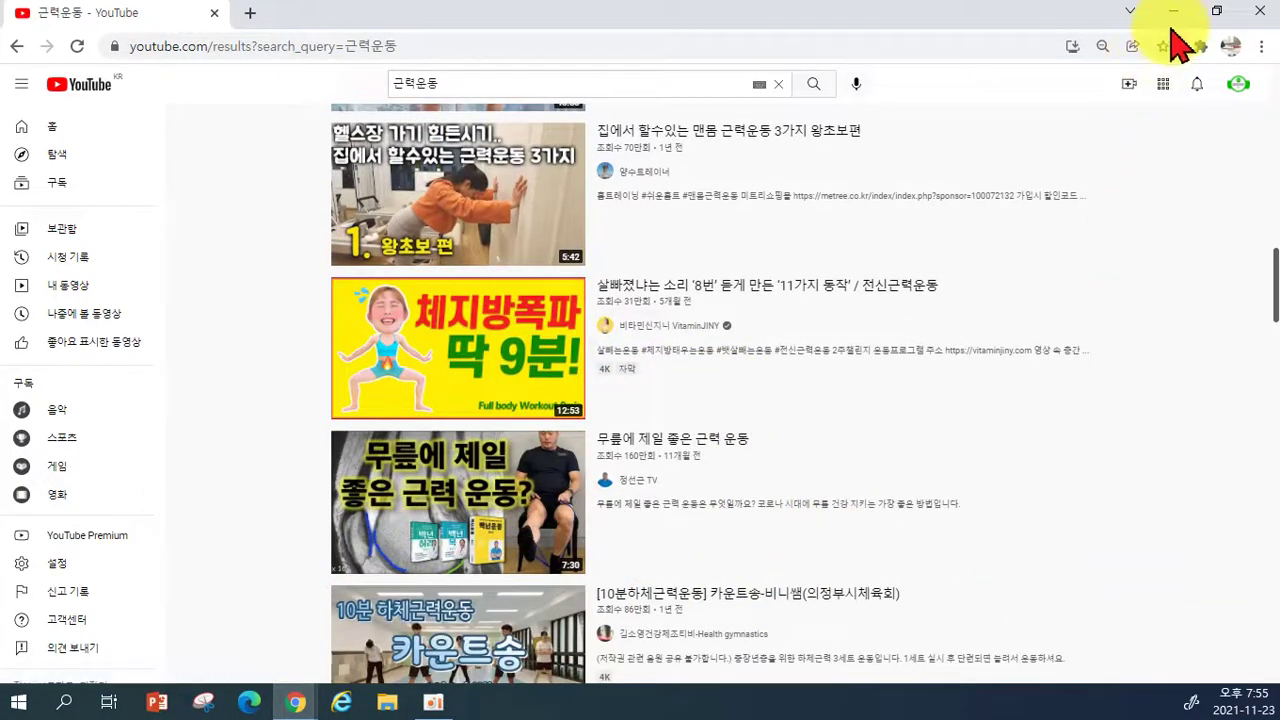
pyautogui.scroll(-2, 720, 508)
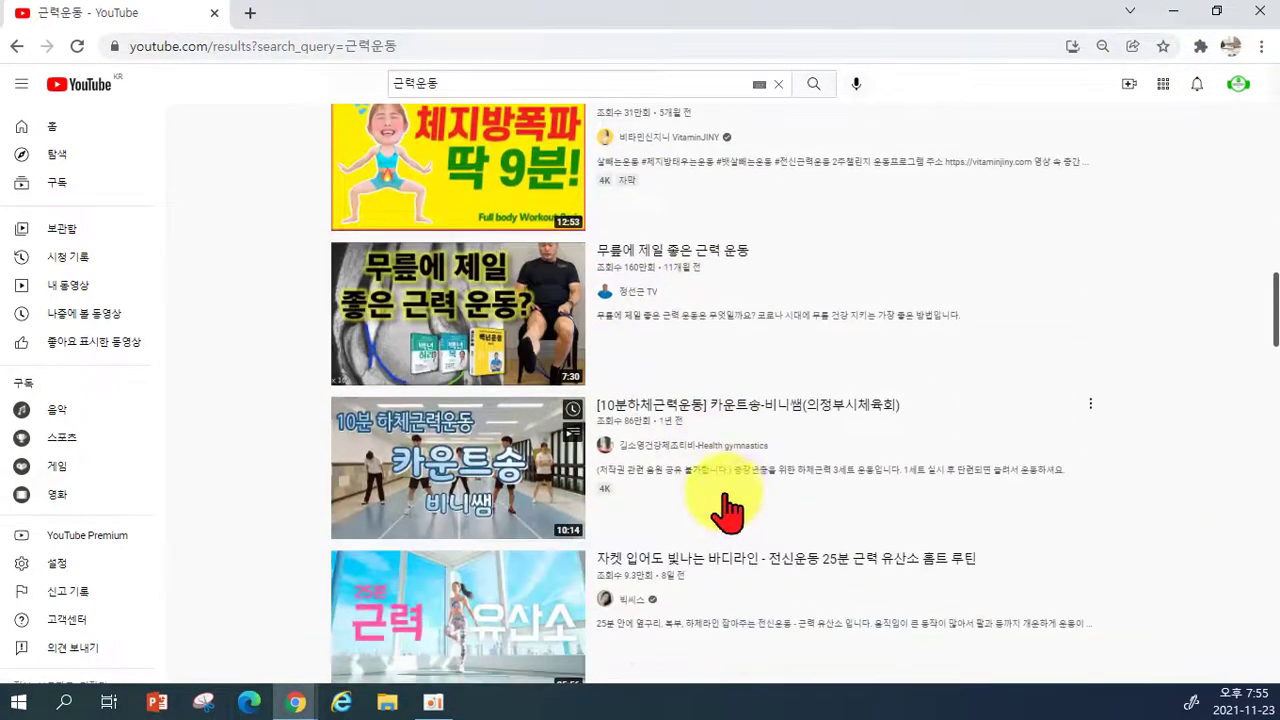
pyautogui.scroll(-5, 889, 528)
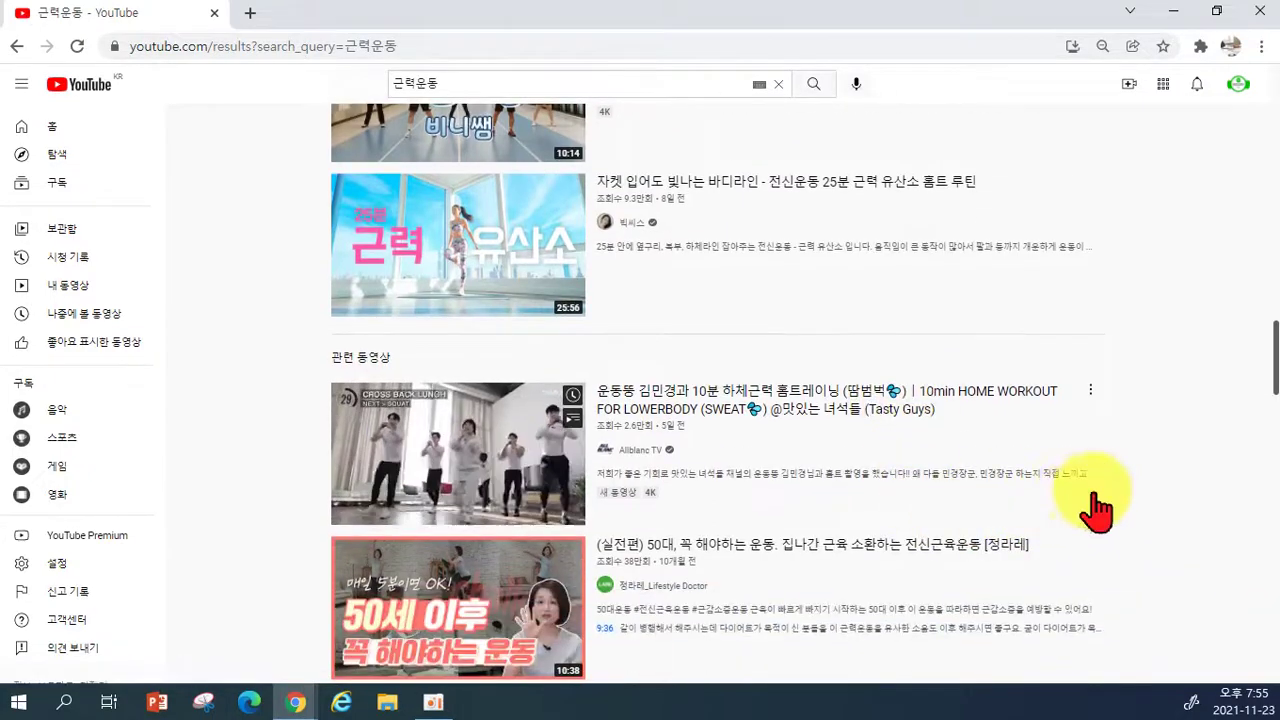
pyautogui.scroll(-2, 1205, 505)
# Switch back to the YouTube Studio upload window and open the playlist selection for the video.
pyautogui.click(295, 704)
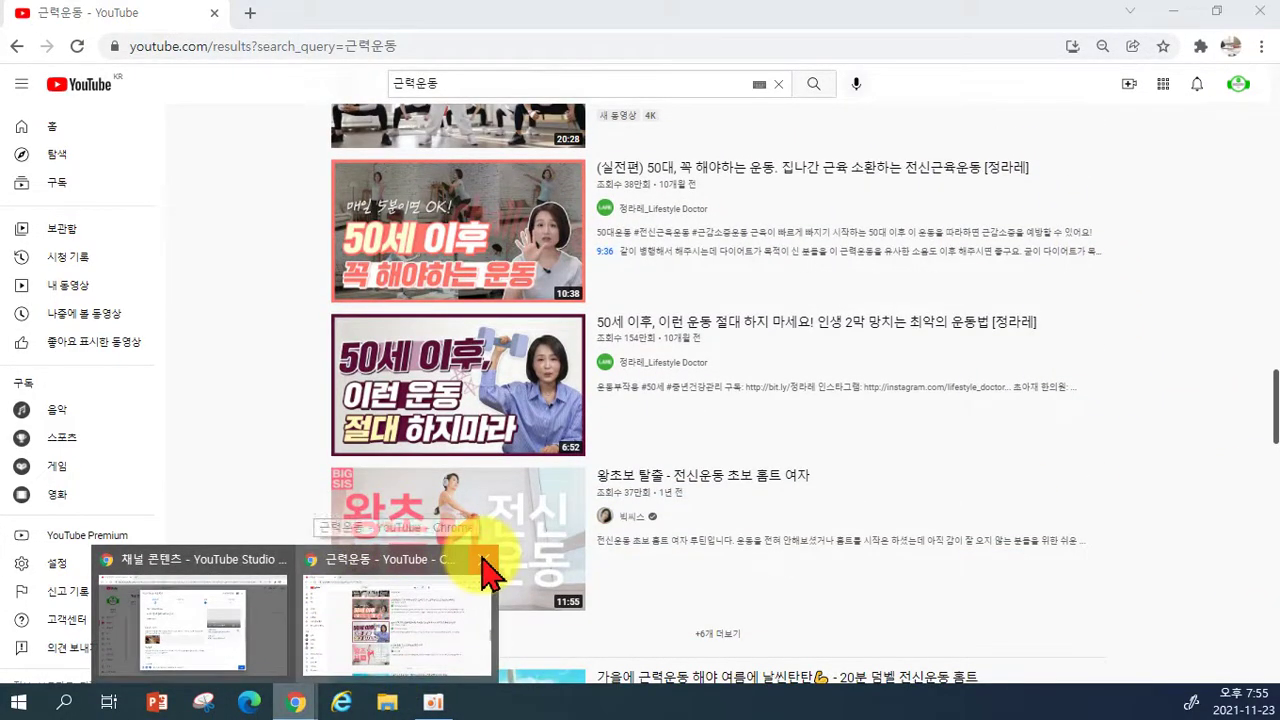
pyautogui.click(247, 603)
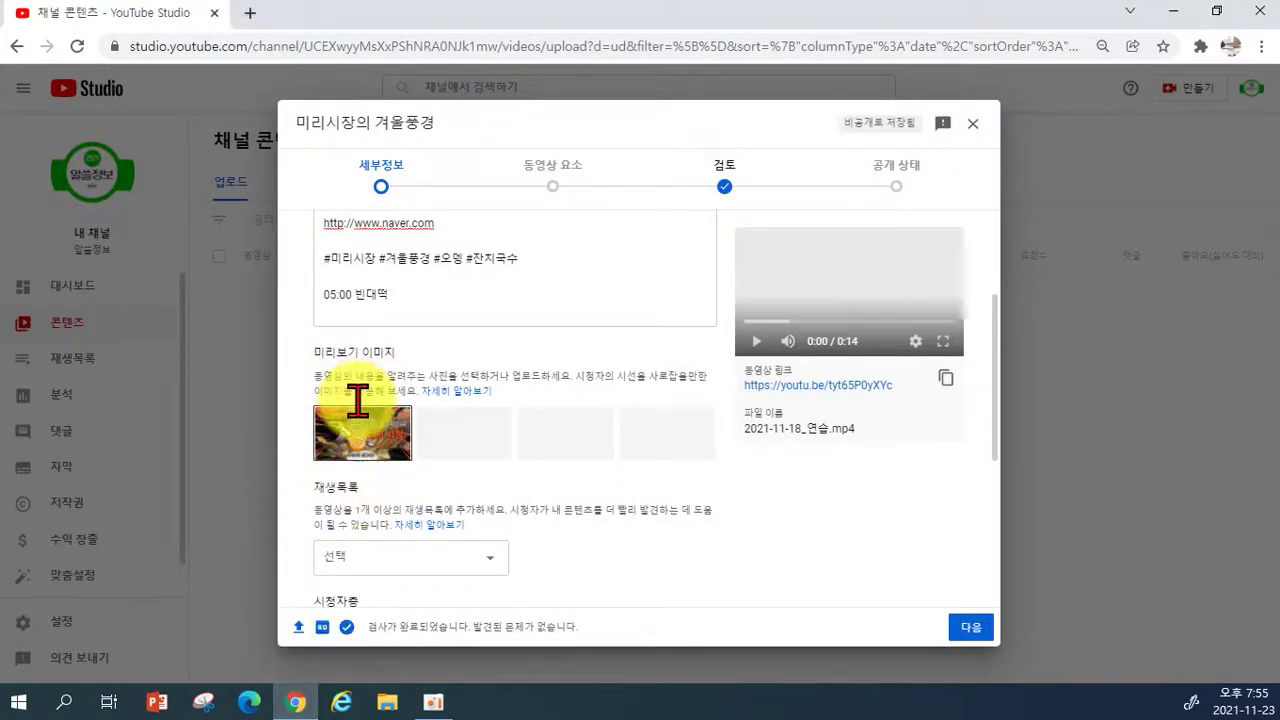
pyautogui.scroll(-2, 430, 440)
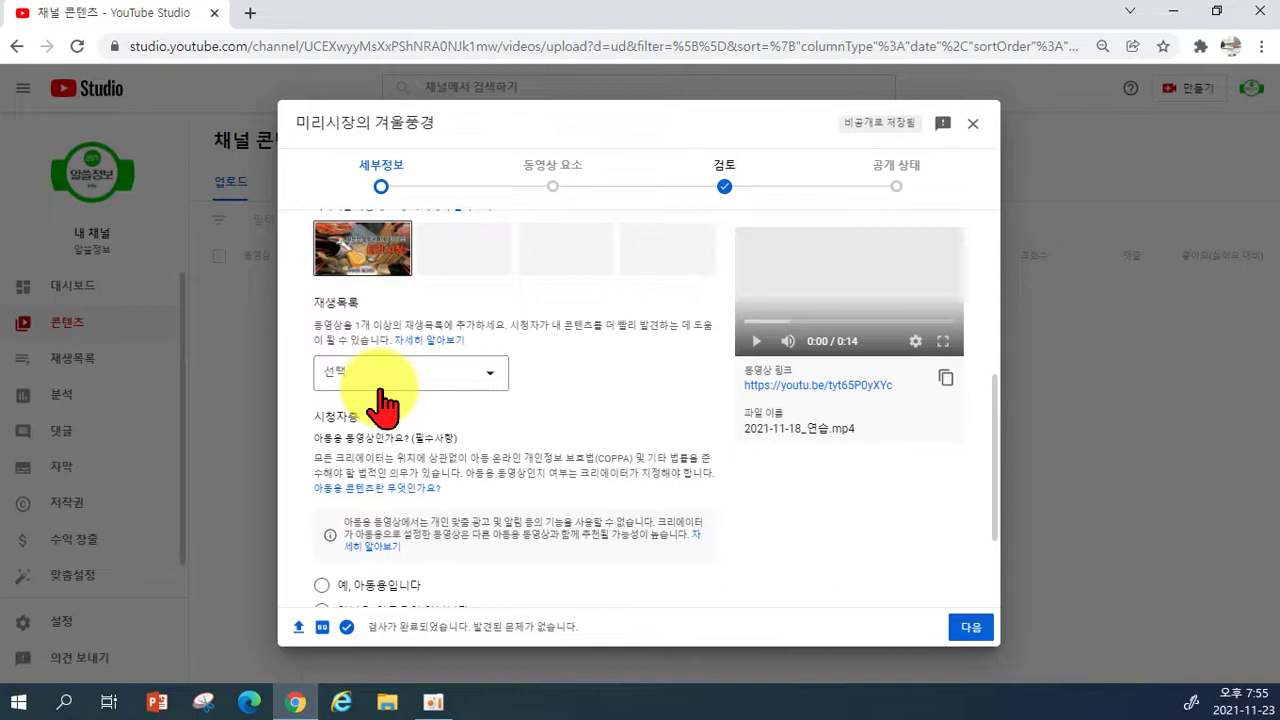
pyautogui.click(381, 400)
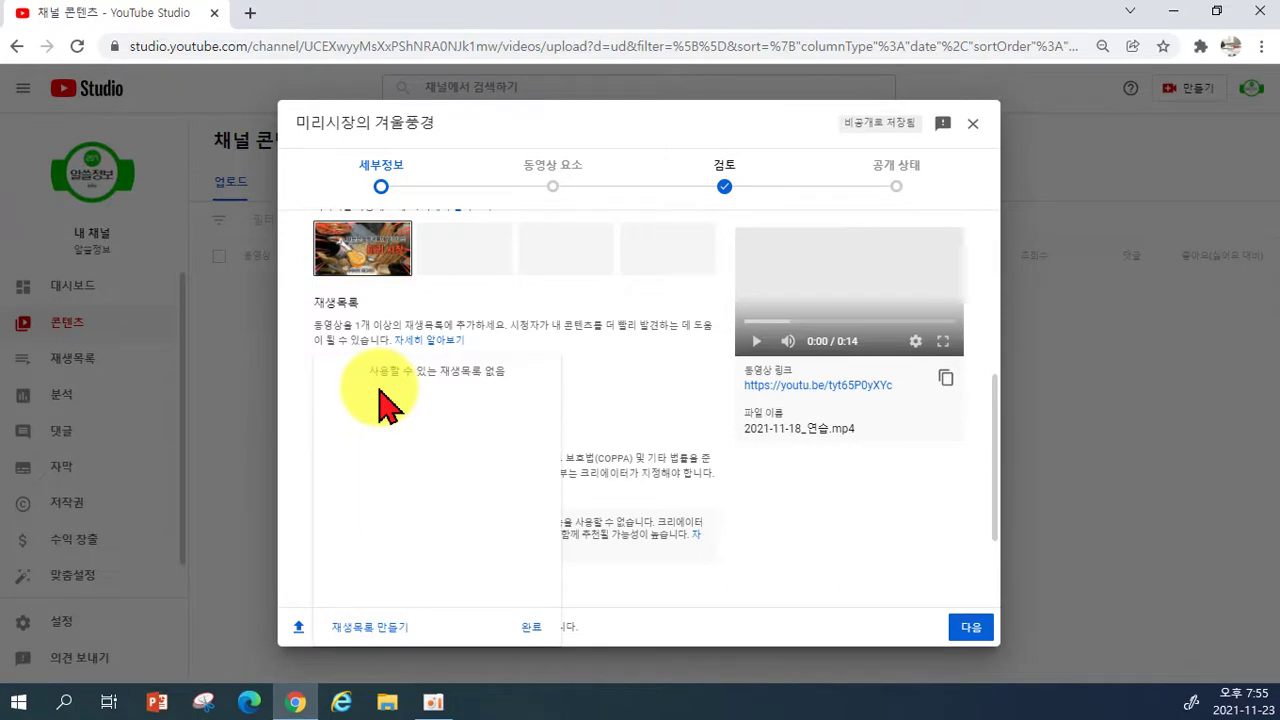
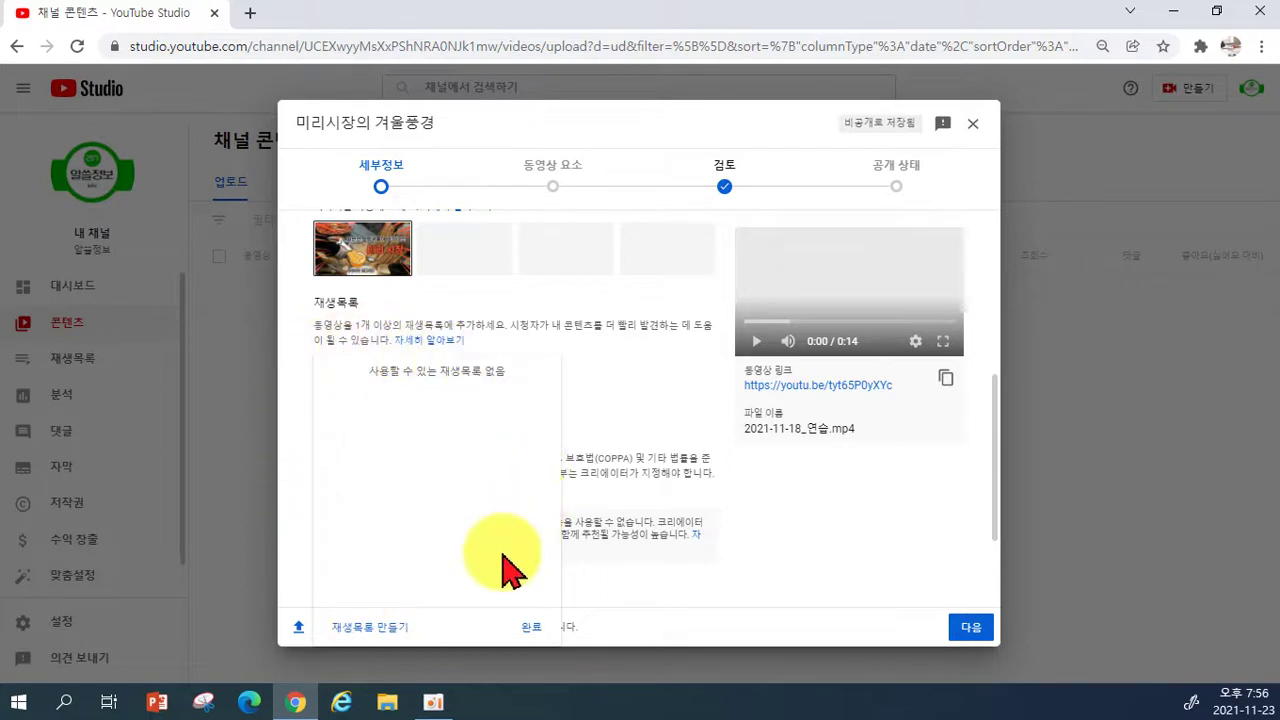
# Create a public playlist titled 연습 and assign the video to it.
pyautogui.click(366, 628)
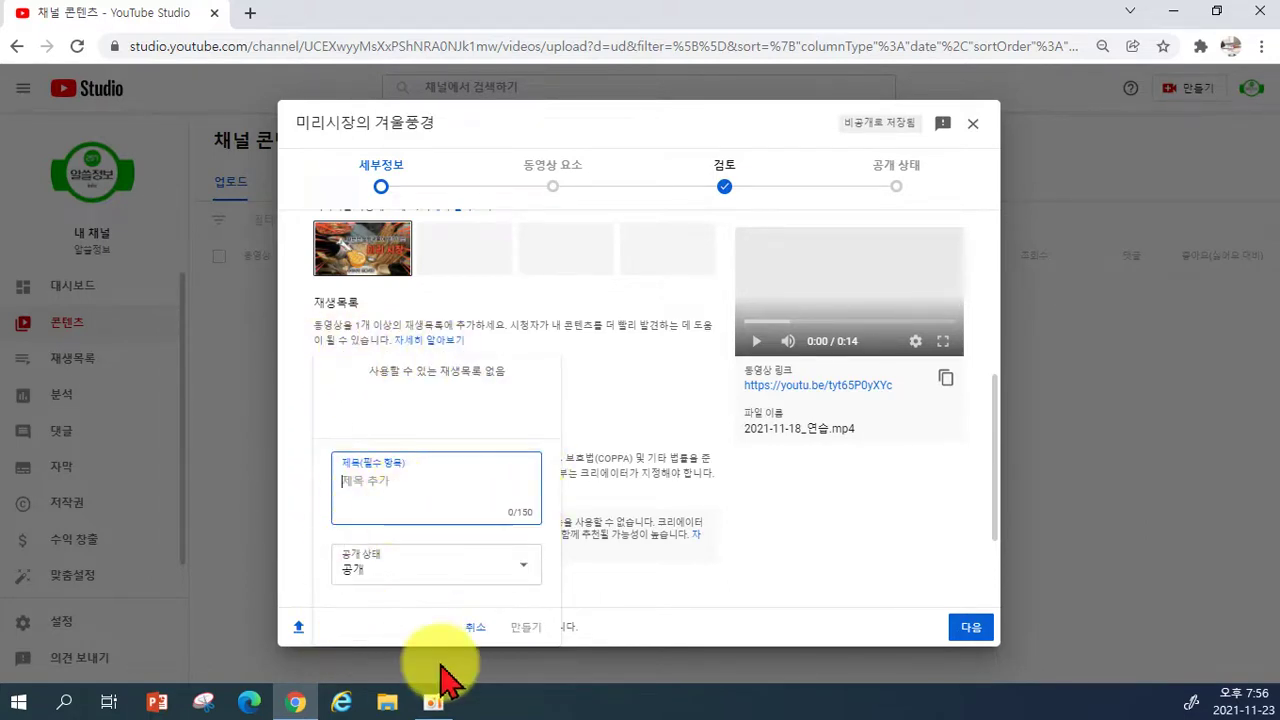
pyautogui.write('연스ㅂ')
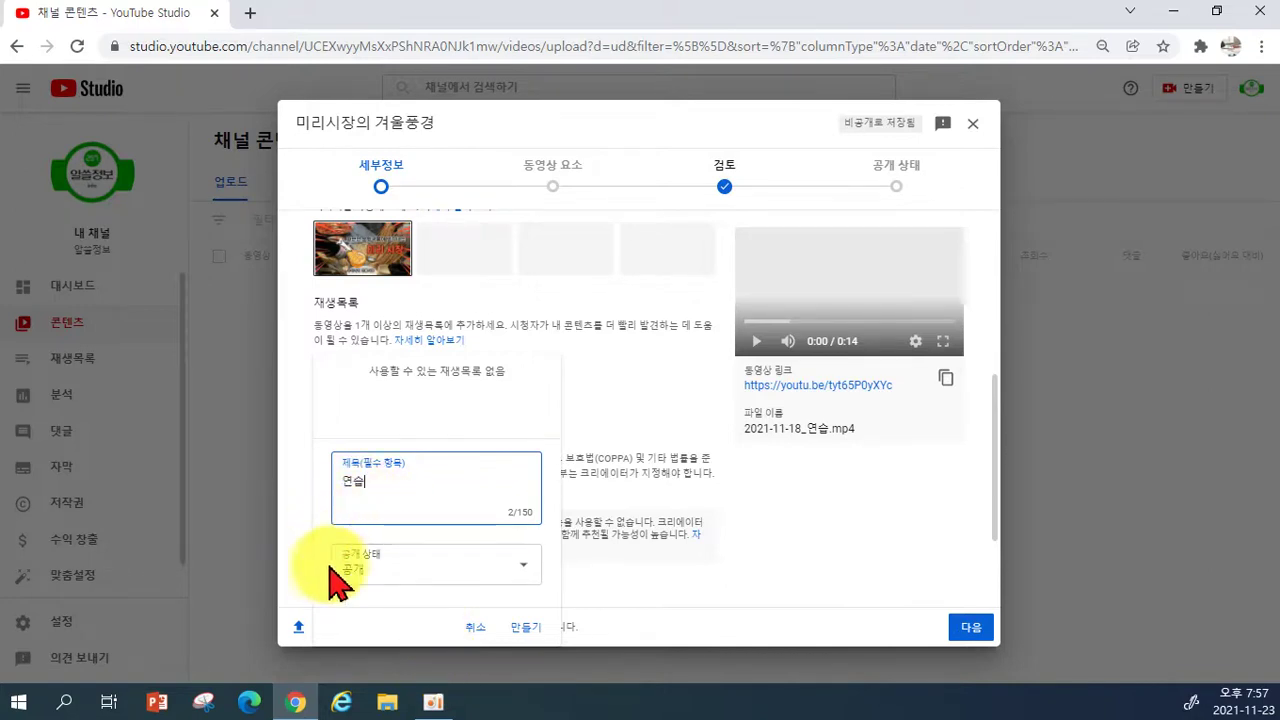
pyautogui.click(518, 630)
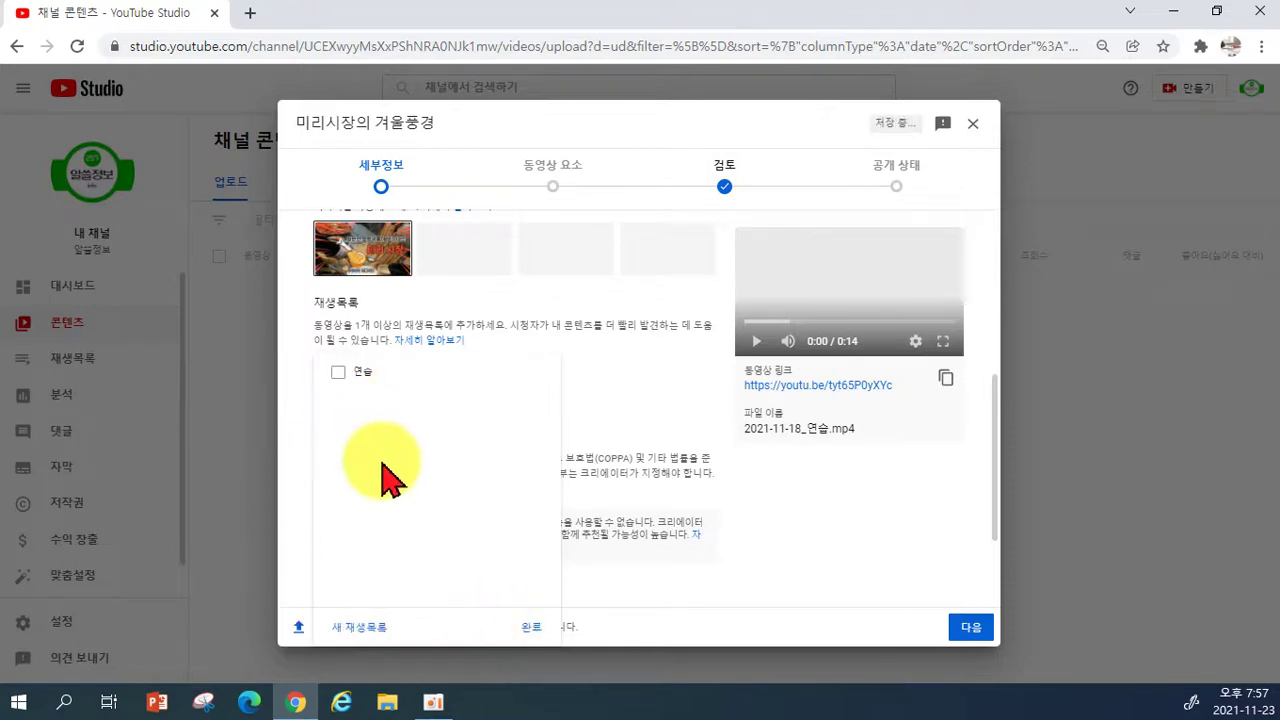
pyautogui.click(338, 374)
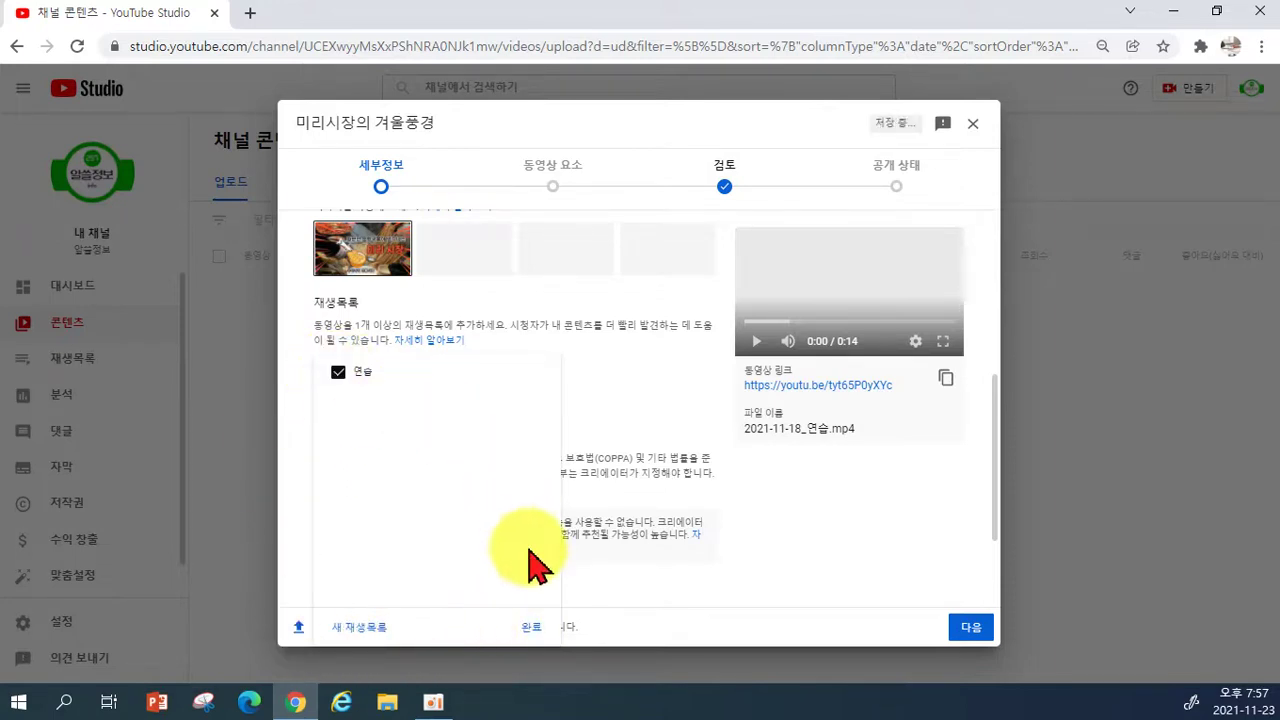
pyautogui.click(531, 627)
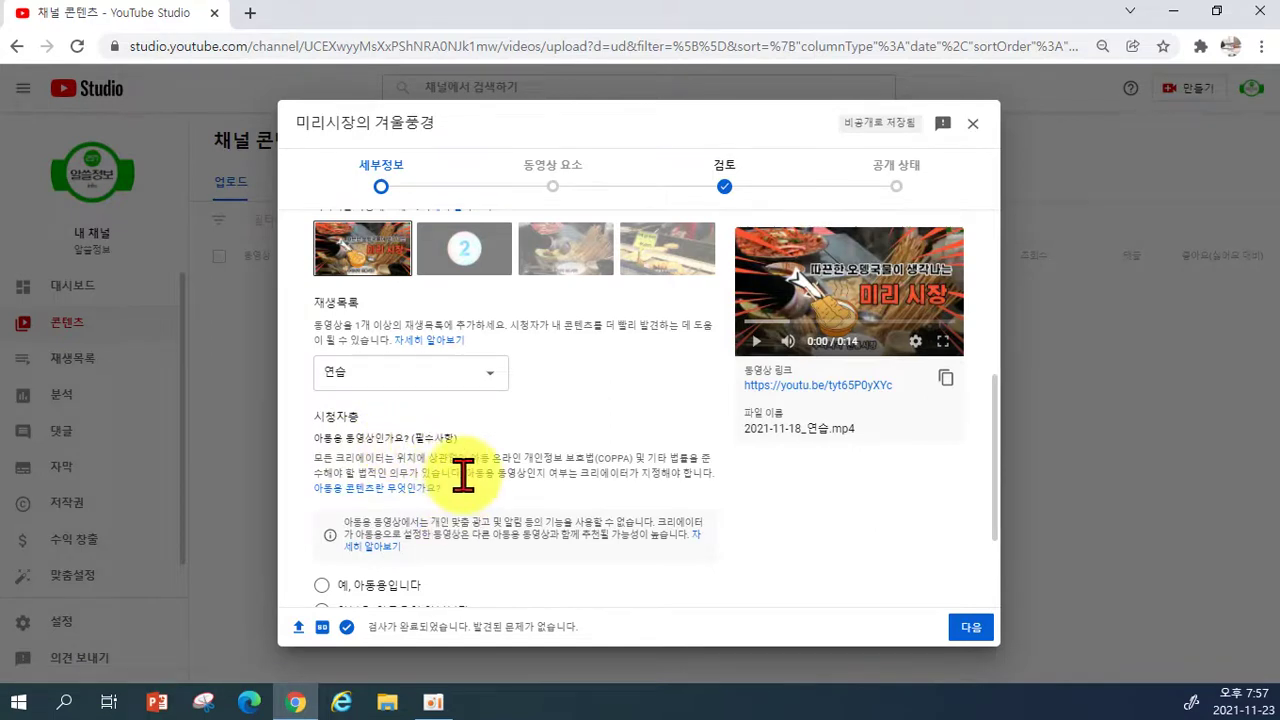
# Mark the video as not made for kids and expand the advanced age restriction options.
pyautogui.scroll(-2, 463, 476)
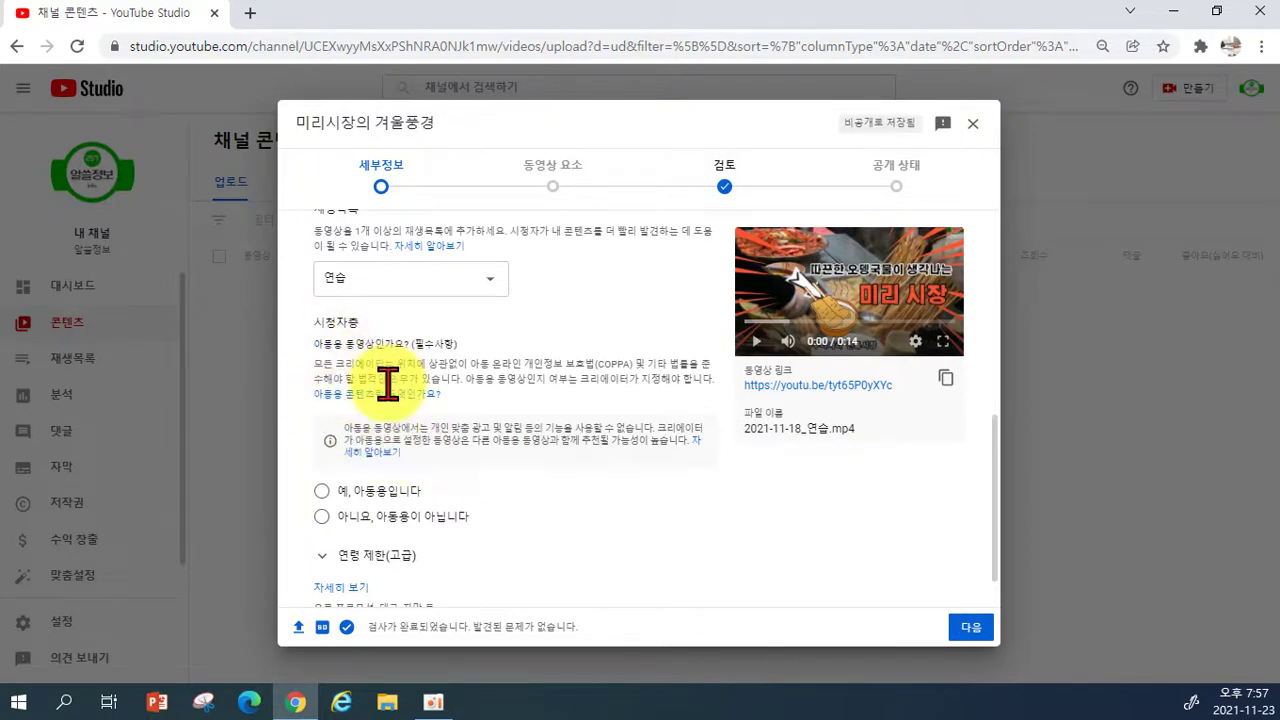
pyautogui.click(321, 516)
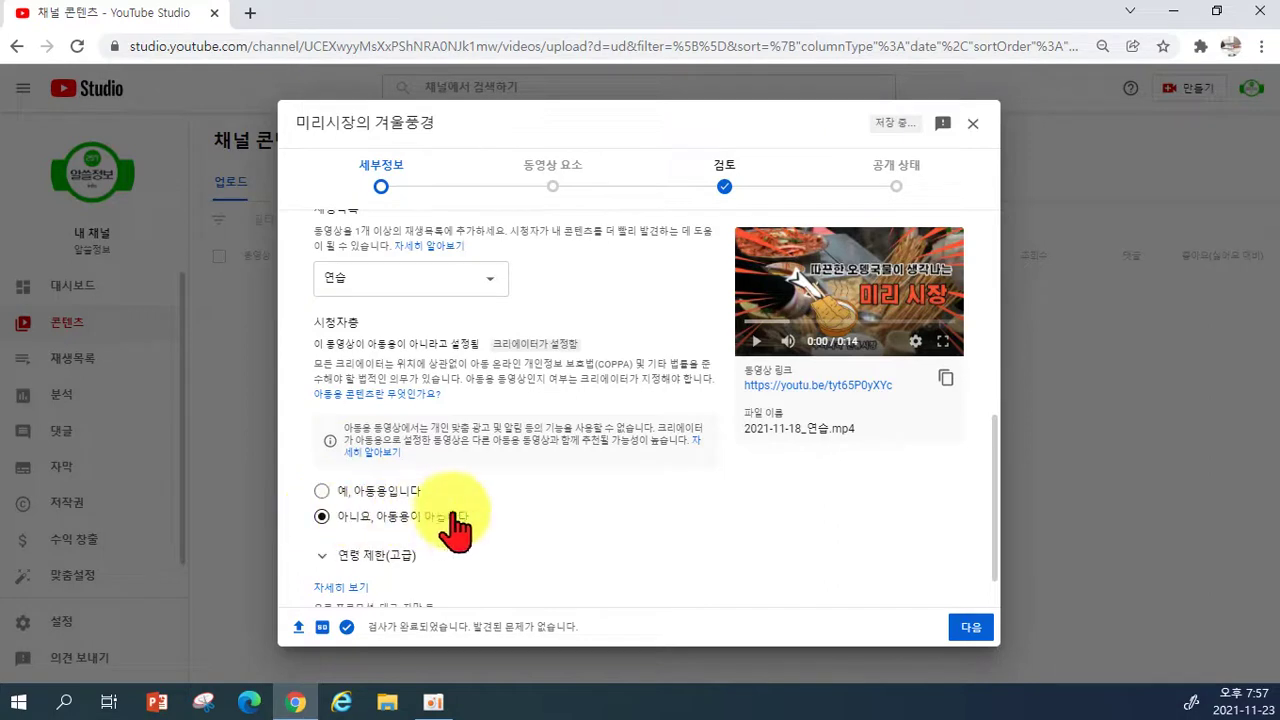
pyautogui.scroll(-1, 508, 523)
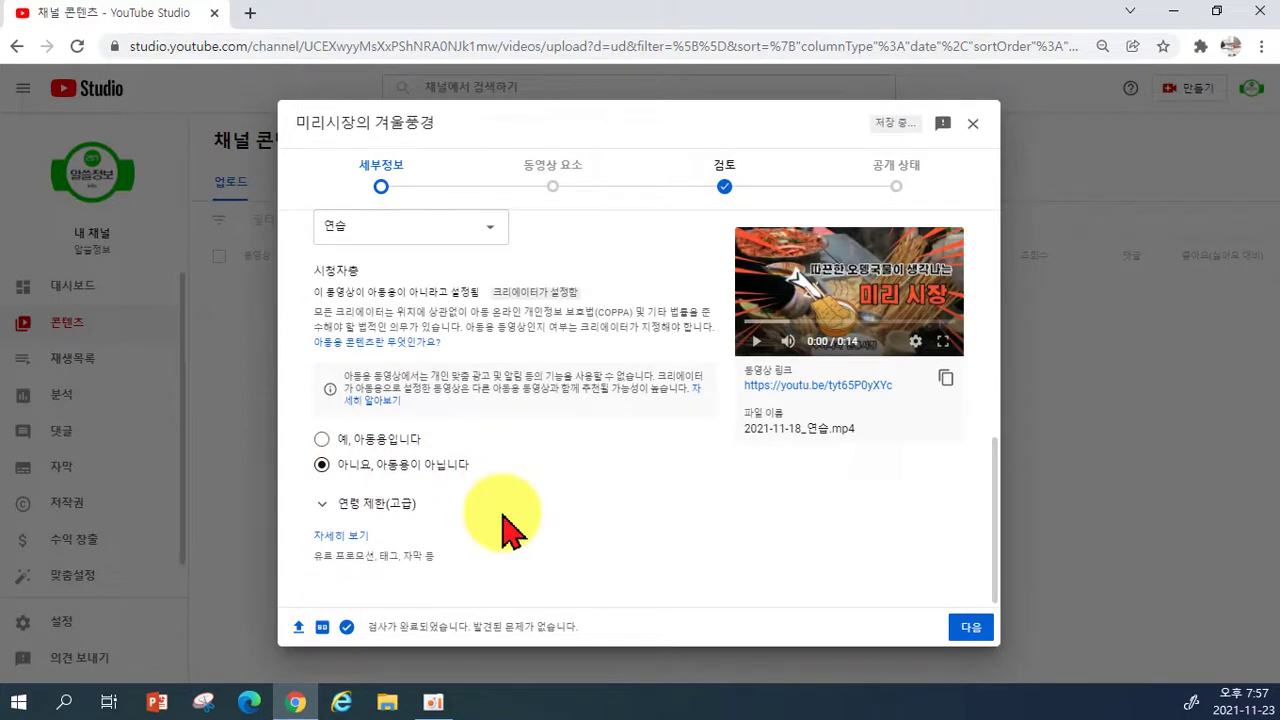
pyautogui.click(325, 510)
pyautogui.scroll(-1, 400, 530)
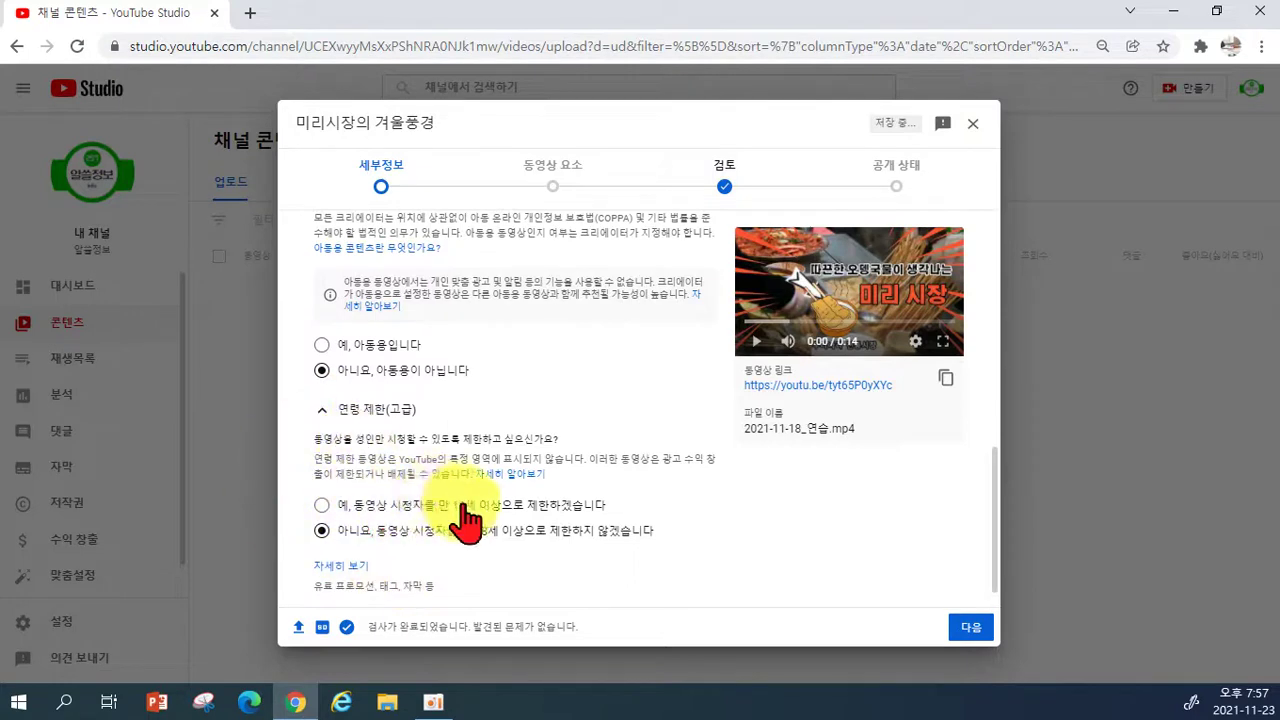
pyautogui.scroll(-1, 420, 525)
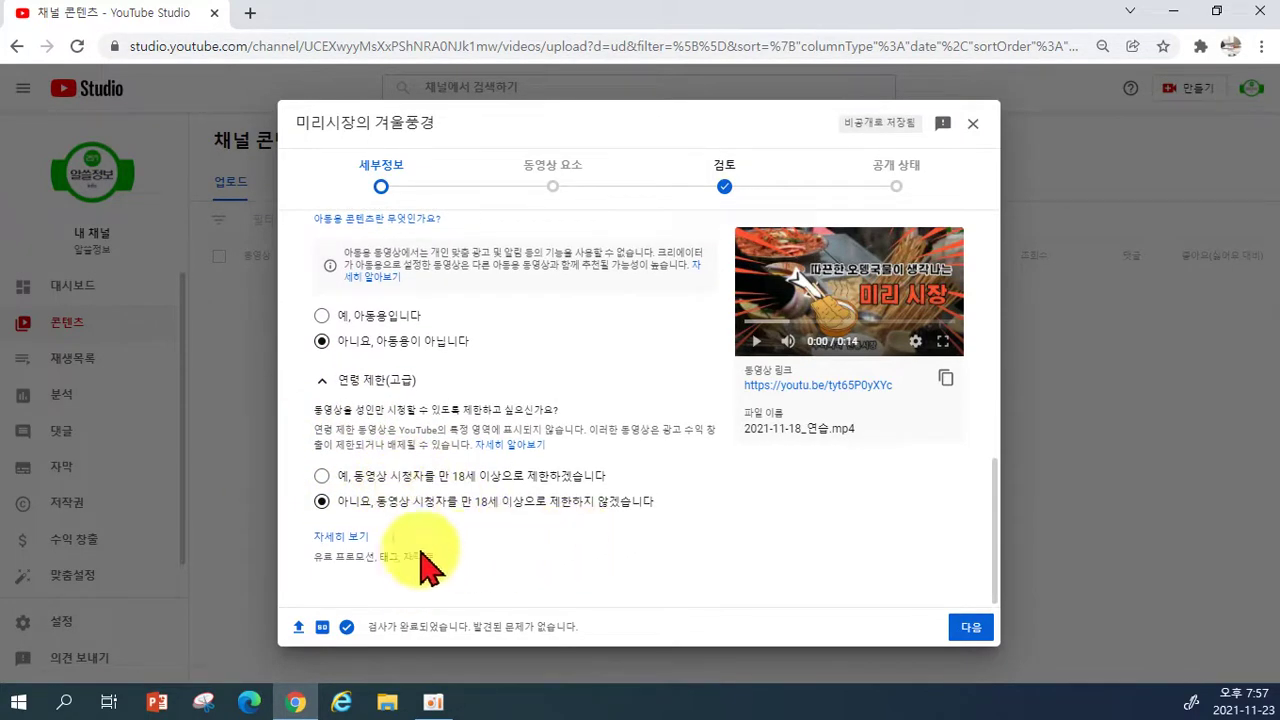
# Show the additional video detail settings and enter 한일컴퓨터학원 as a tag.
pyautogui.click(342, 537)
pyautogui.scroll(-3, 460, 480)
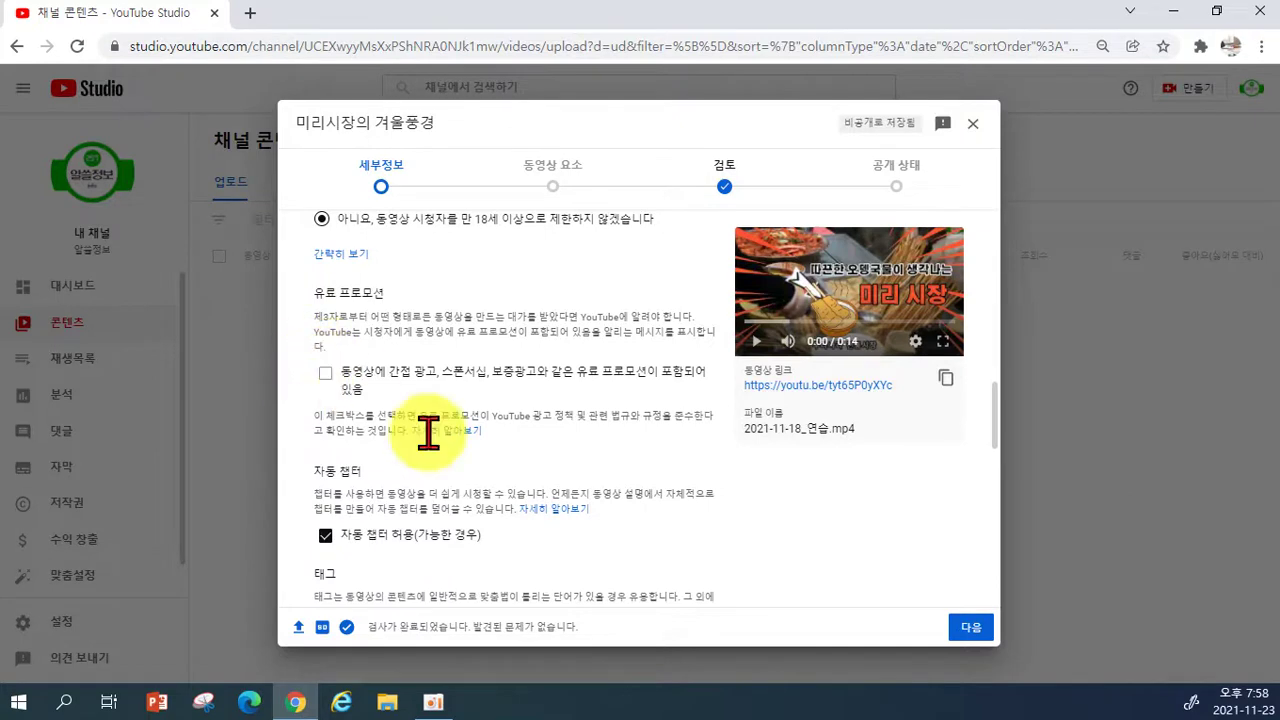
pyautogui.scroll(-1, 560, 500)
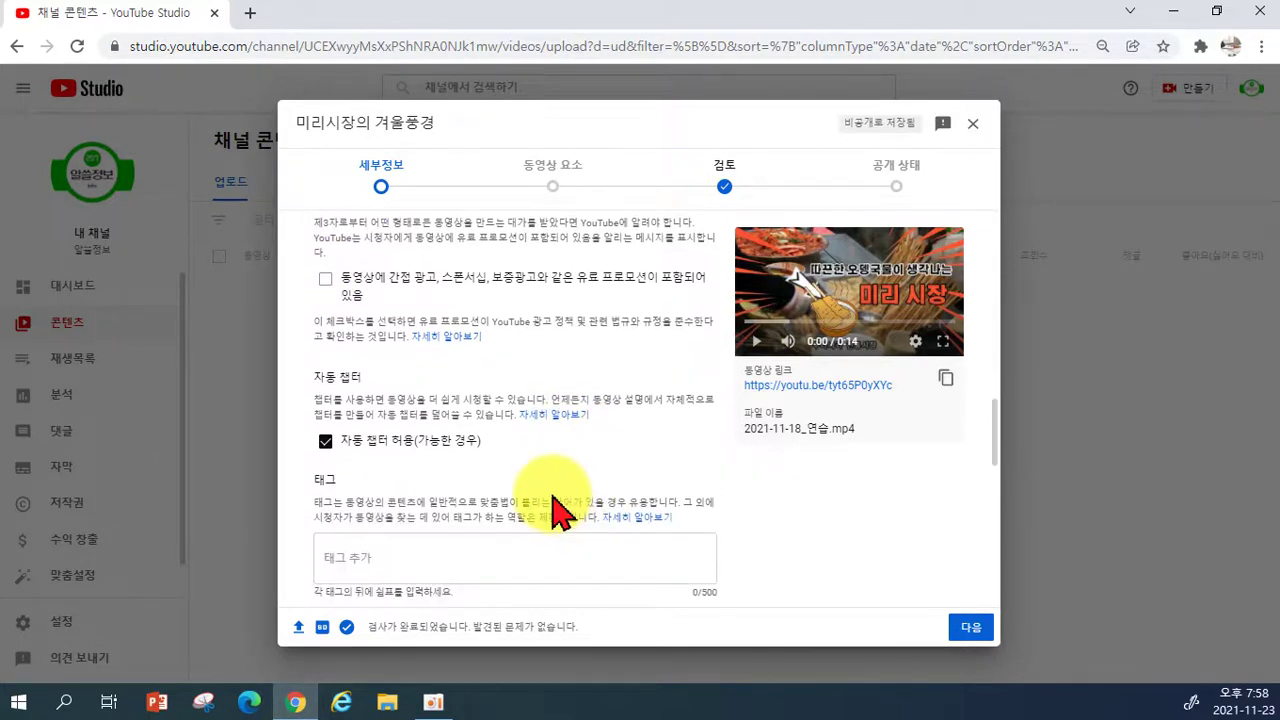
pyautogui.scroll(-1, 555, 508)
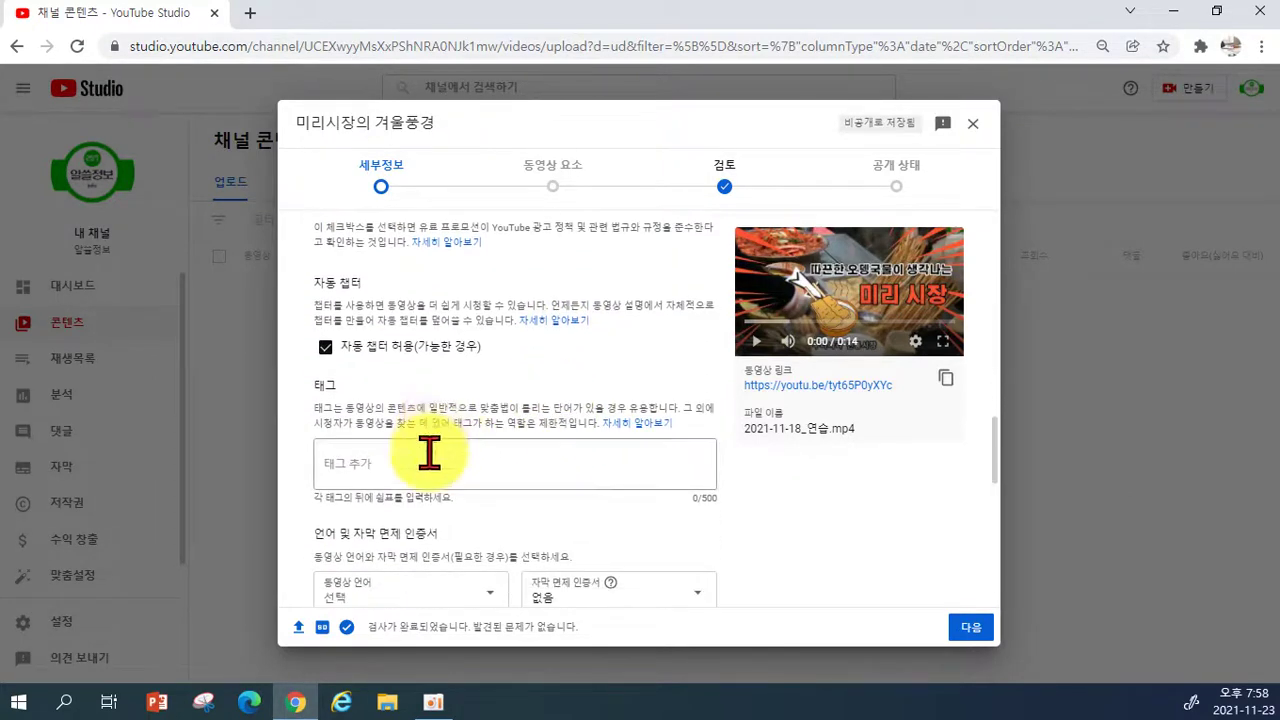
pyautogui.click(340, 468)
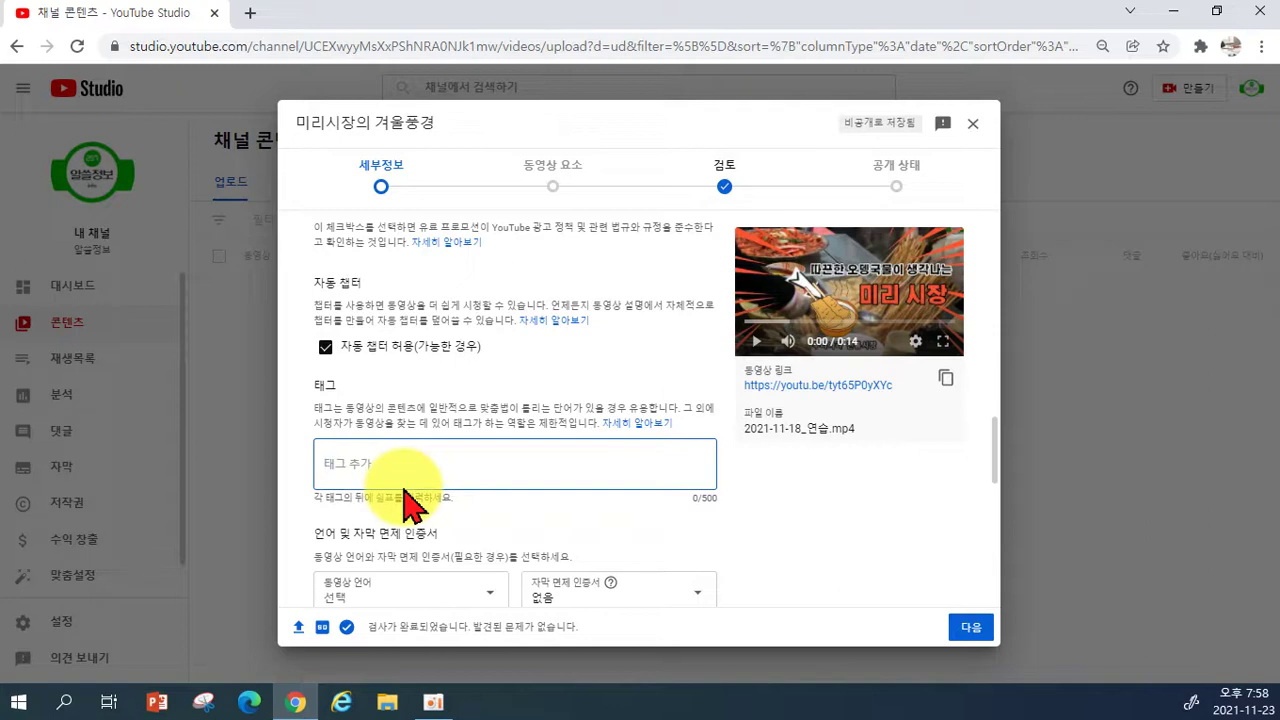
pyautogui.scroll(10, 443, 290)
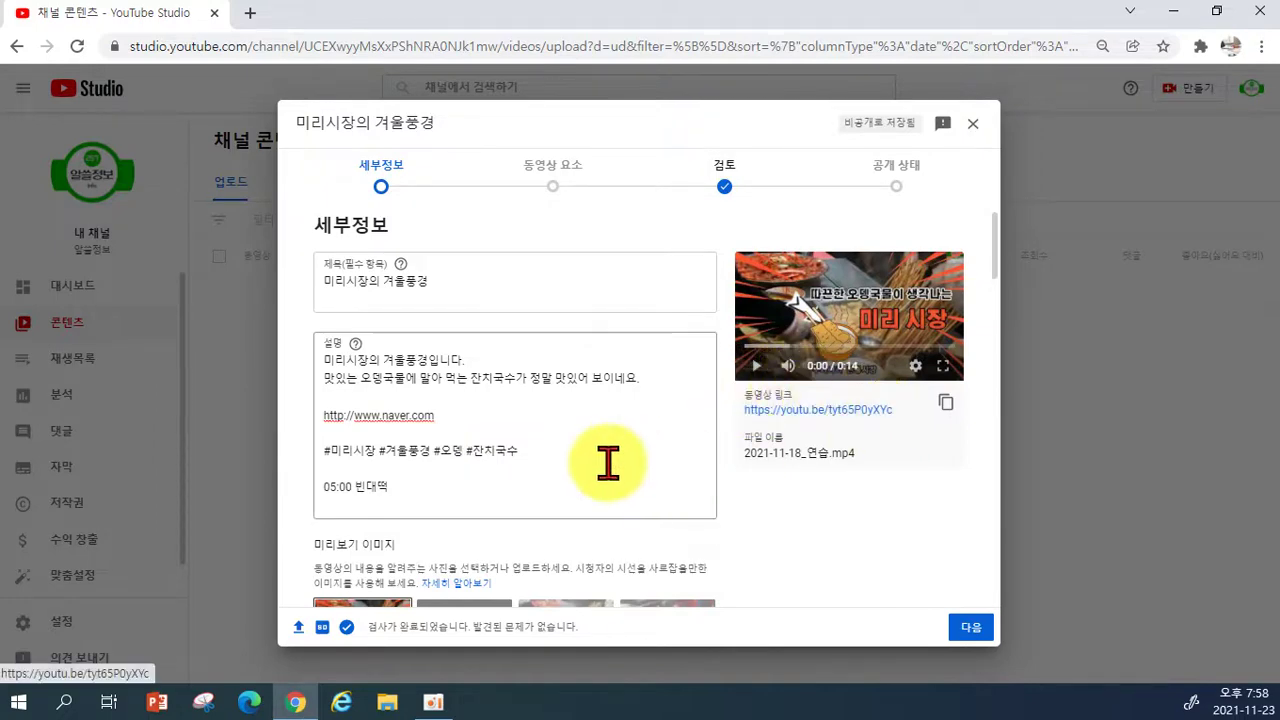
pyautogui.scroll(-10, 606, 457)
pyautogui.scroll(-2, 357, 470)
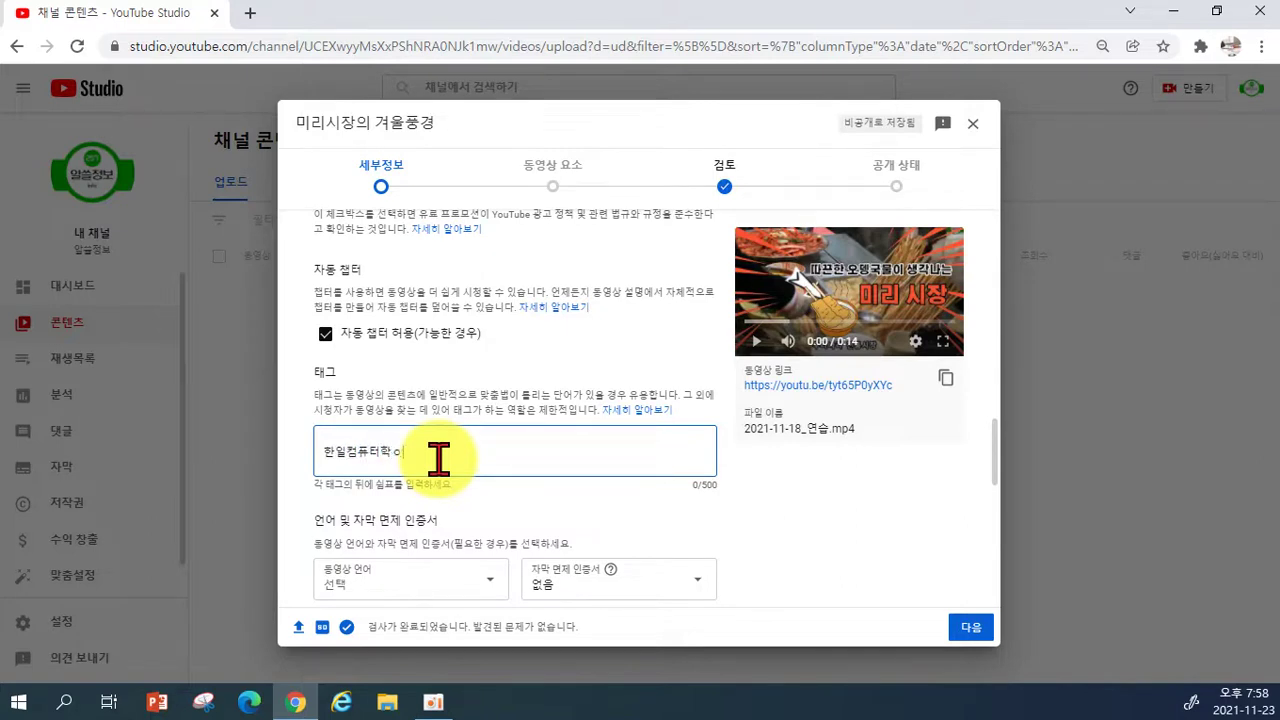
# Set the video's recording date to 2021. 11. 23.
pyautogui.scroll(-2, 475, 495)
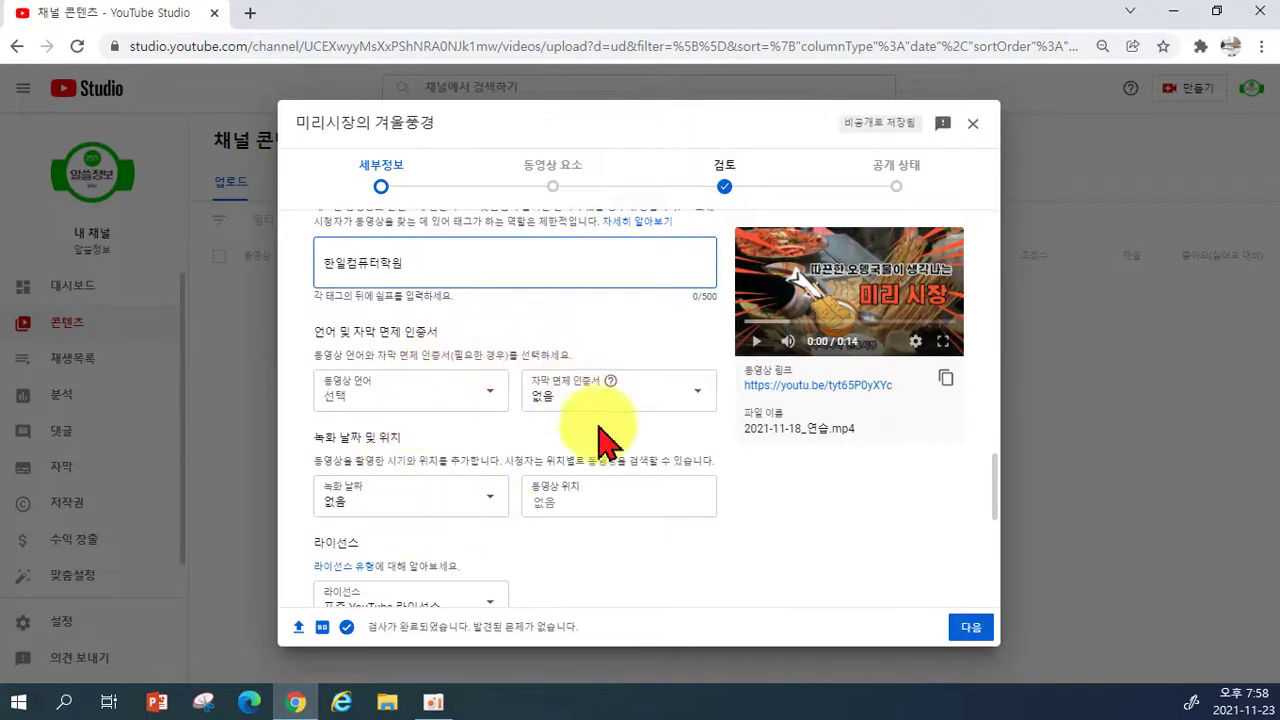
pyautogui.scroll(-2, 400, 445)
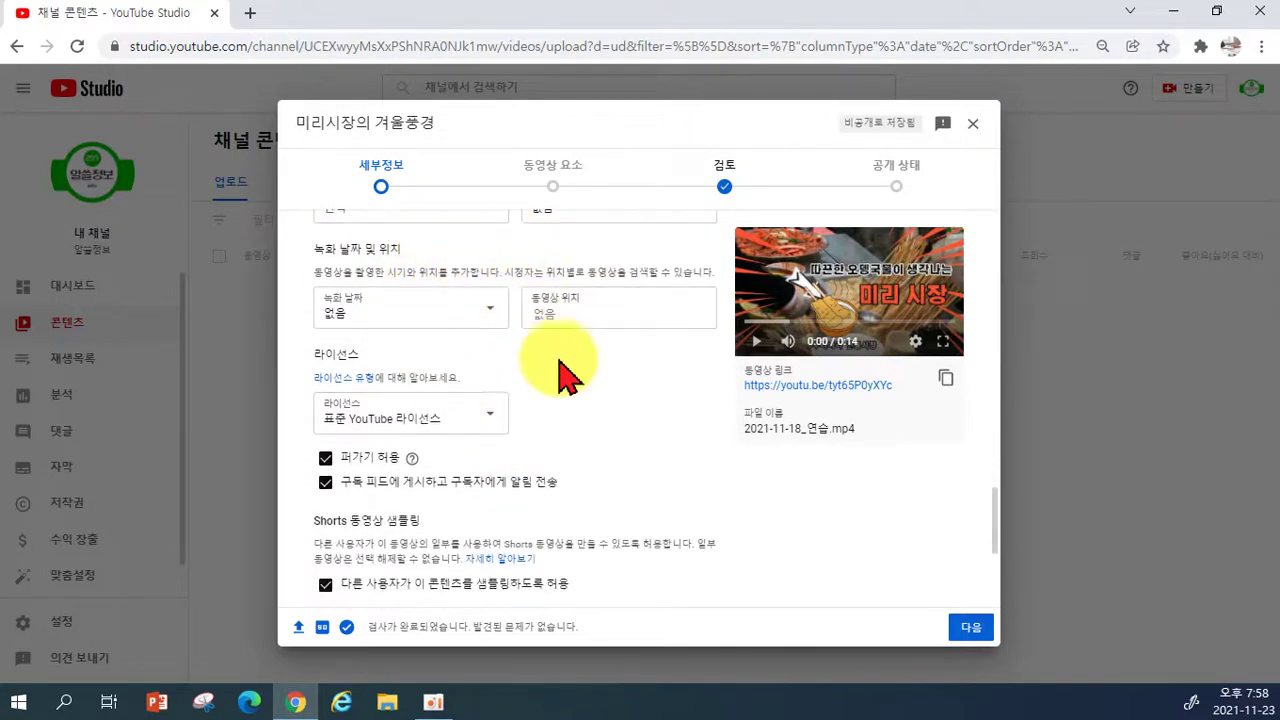
pyautogui.scroll(1, 560, 386)
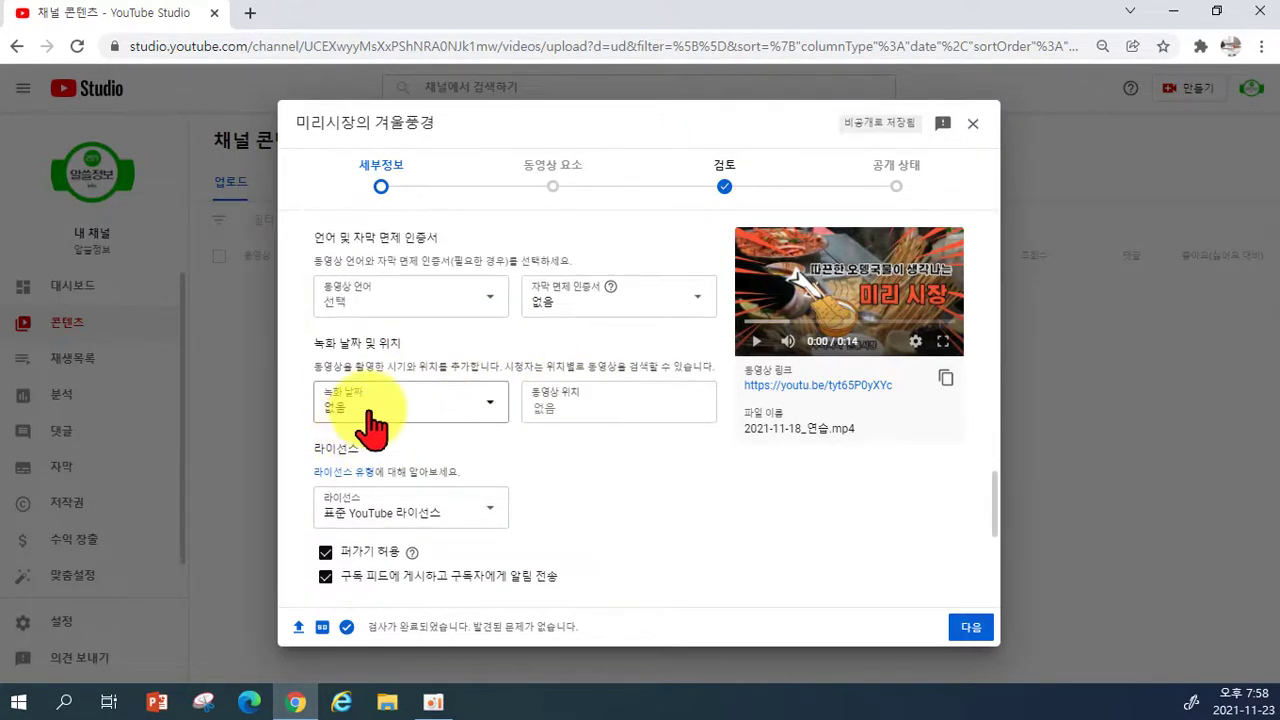
pyautogui.scroll(1, 366, 420)
pyautogui.click(385, 460)
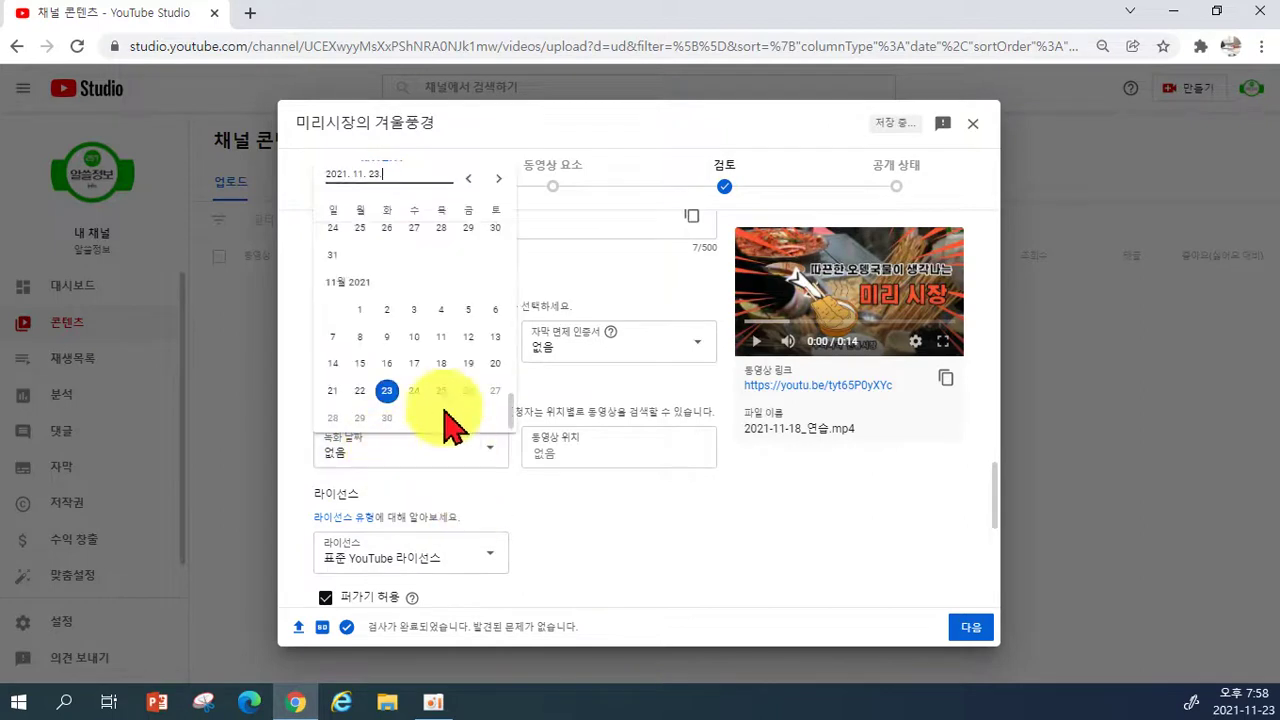
pyautogui.click(393, 390)
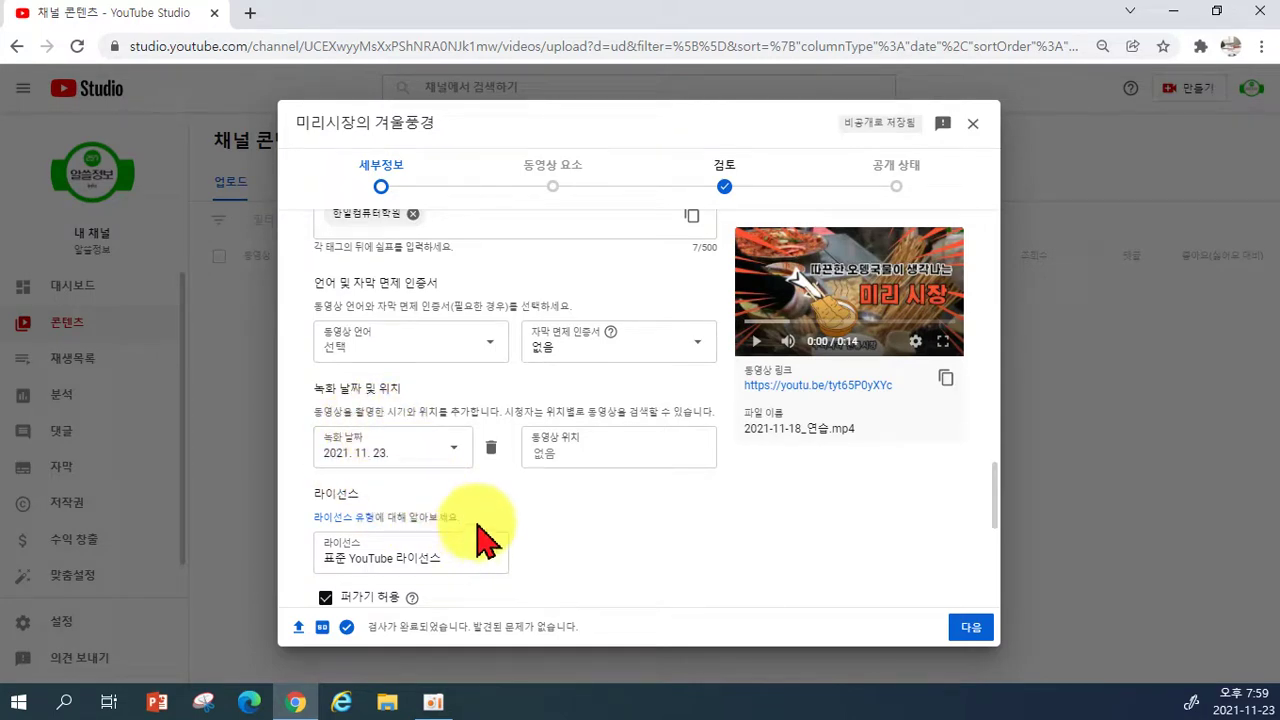
# Review the license, embedding, subscriber notification, Shorts sampling and category settings of the video.
pyautogui.scroll(-4, 478, 522)
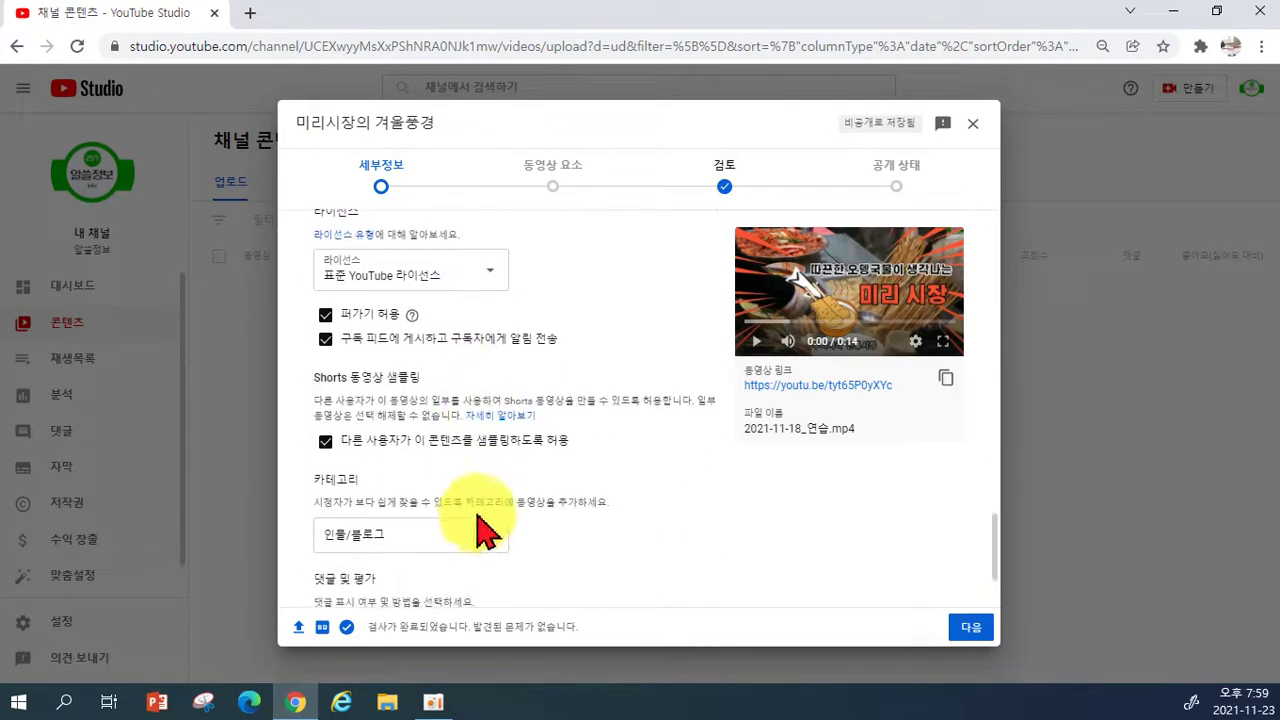
pyautogui.scroll(2, 486, 371)
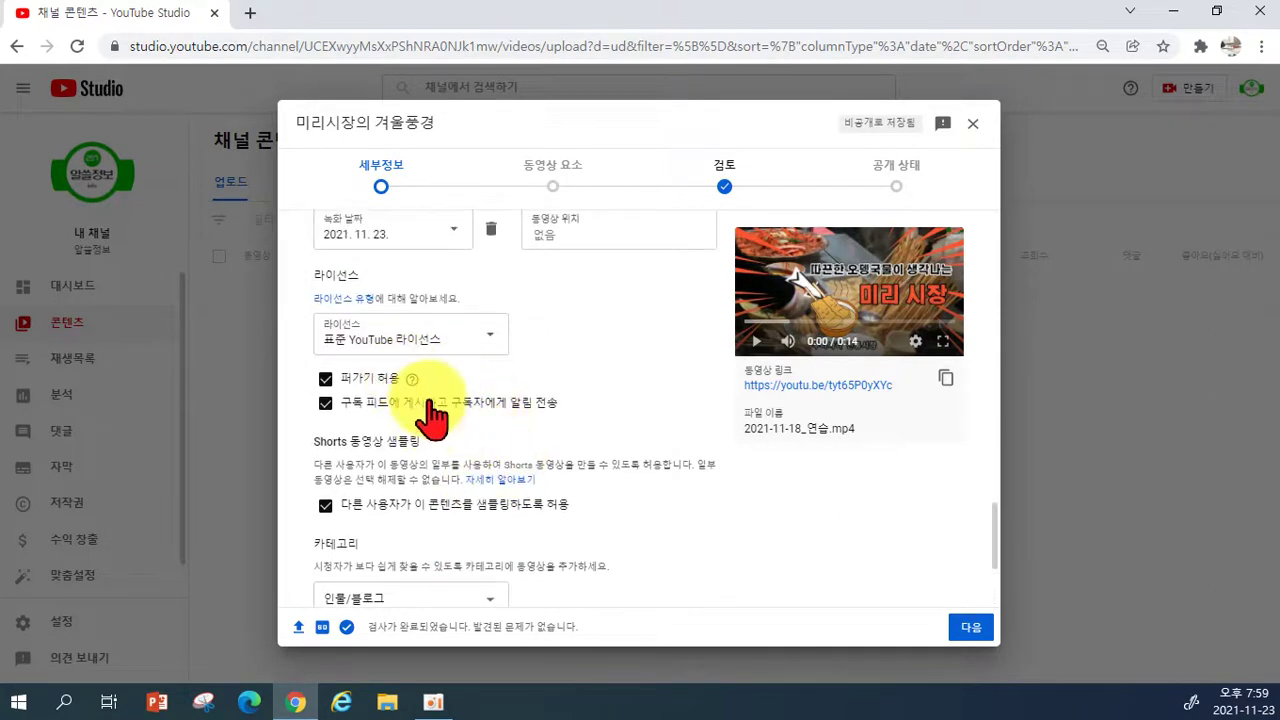
# Review the available video category options, keeping 인물/블로그 selected.
pyautogui.scroll(-2, 426, 425)
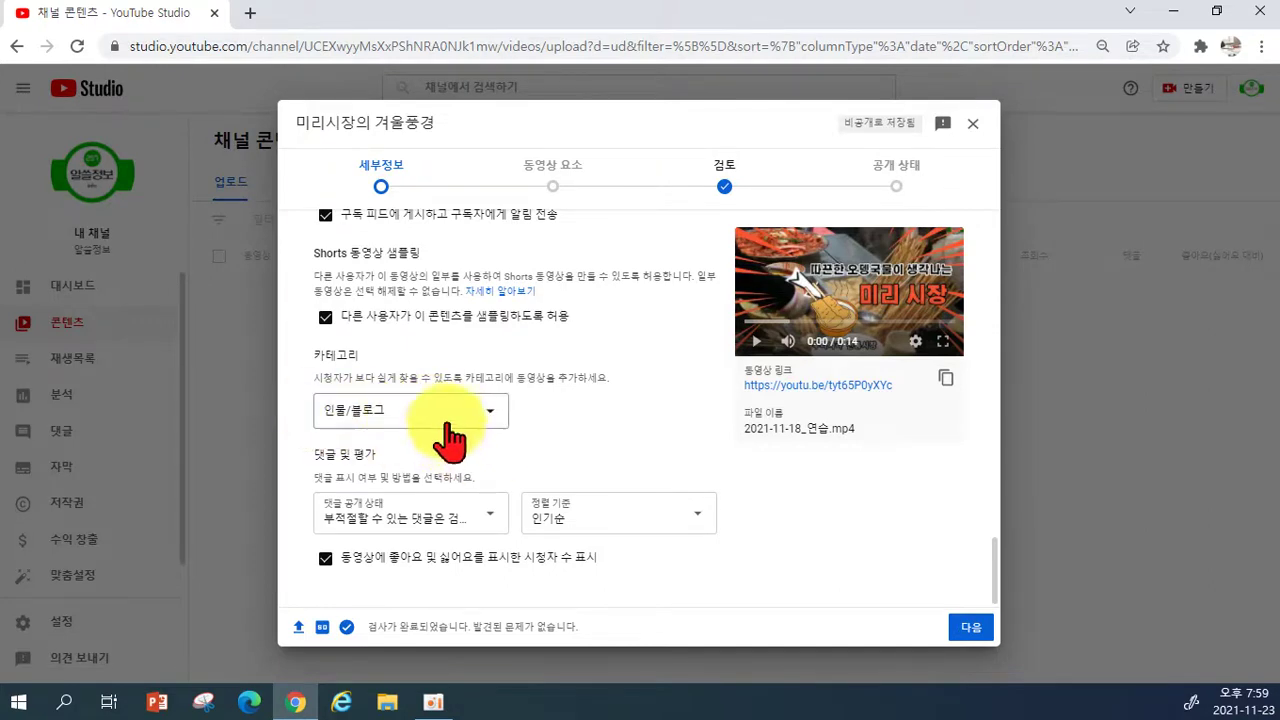
pyautogui.click(447, 437)
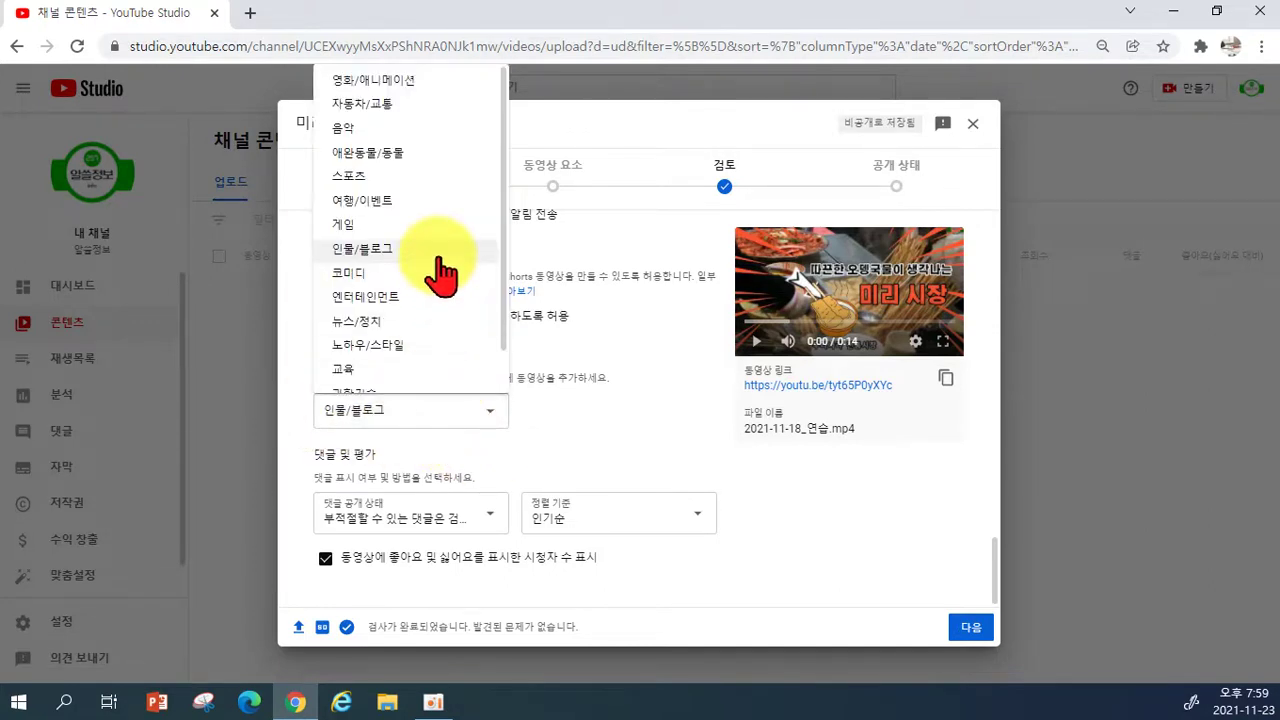
pyautogui.scroll(-2, 440, 280)
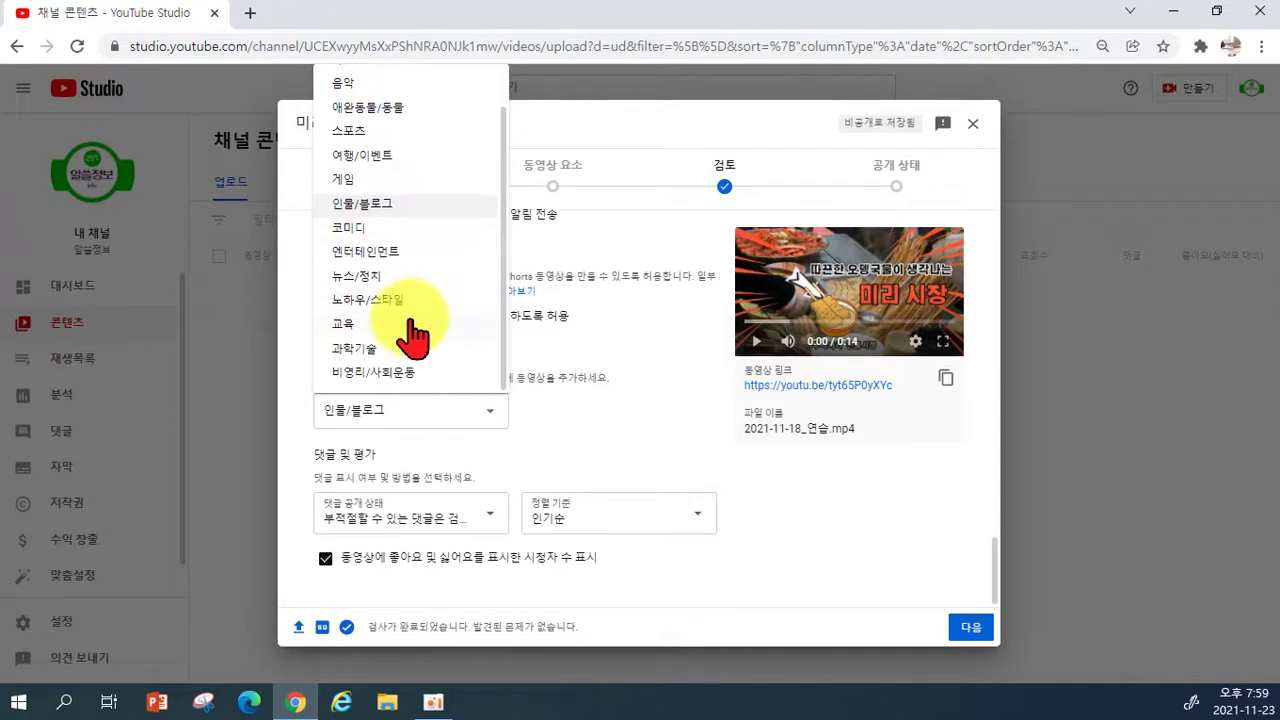
pyautogui.scroll(2, 440, 297)
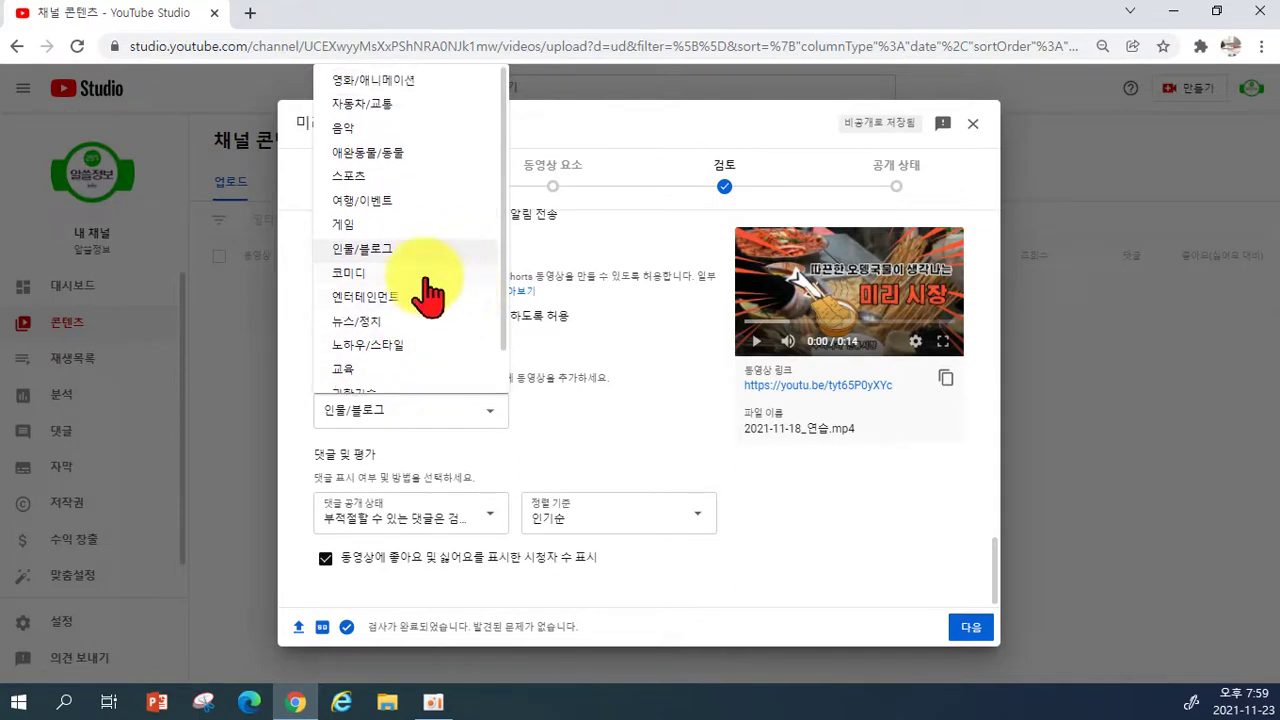
pyautogui.click(586, 423)
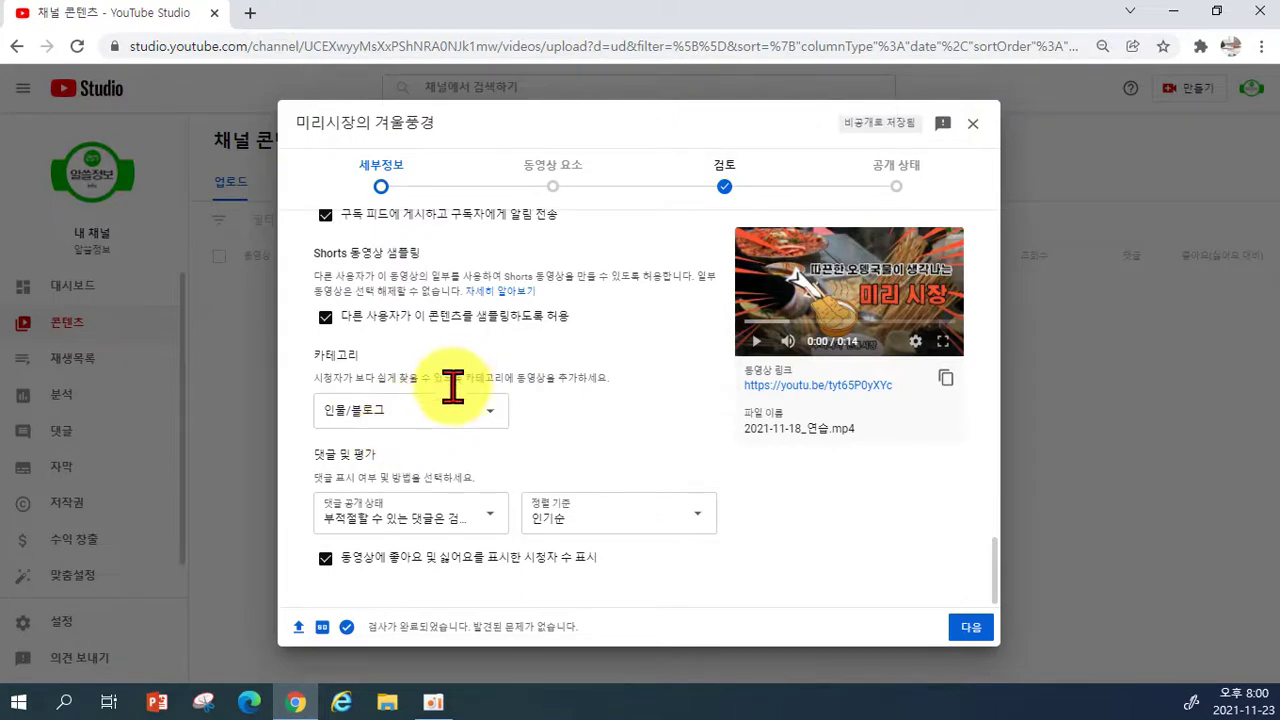
# Review the comment visibility options without changing them, and return to the title and description of the video details.
pyautogui.click(398, 535)
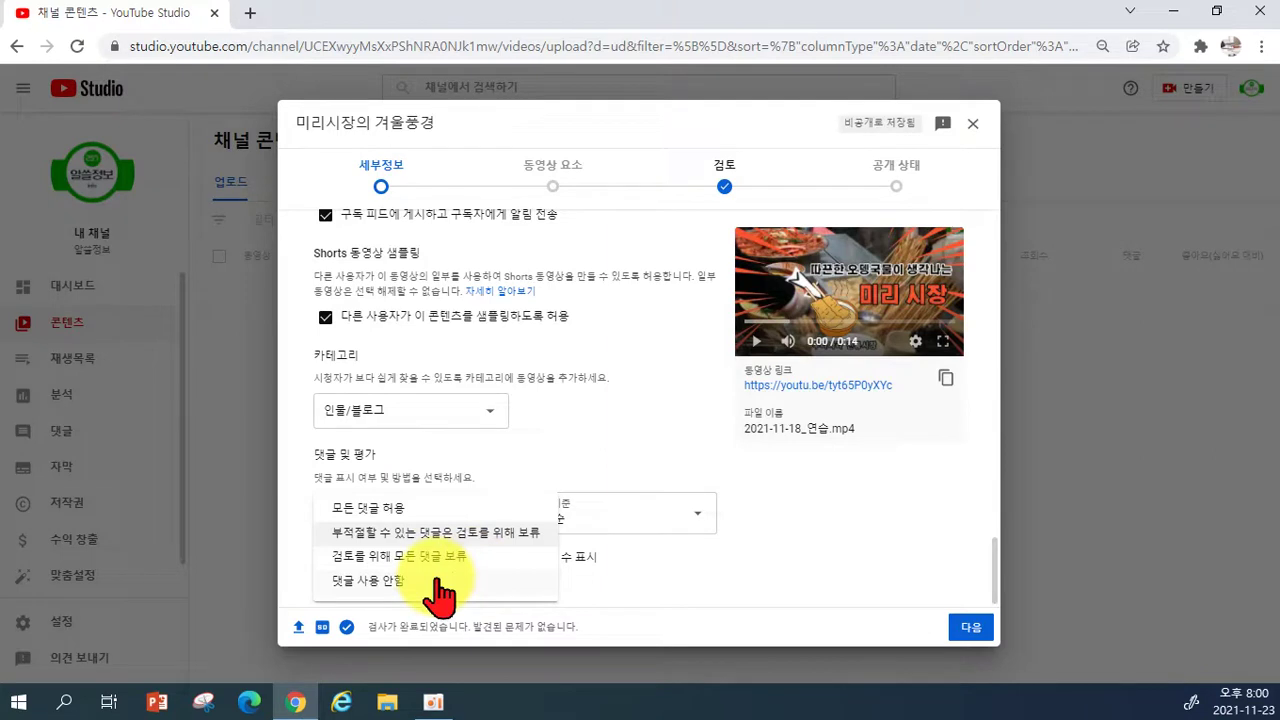
pyautogui.click(498, 485)
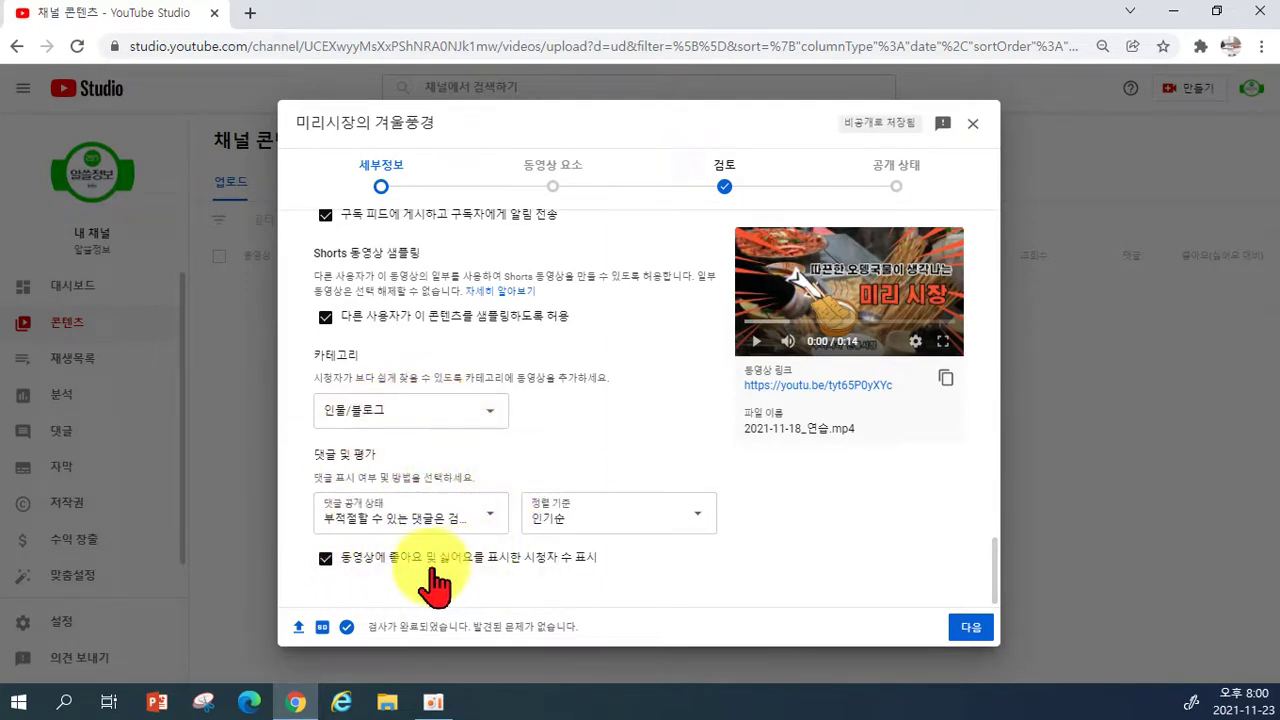
pyautogui.scroll(15, 510, 490)
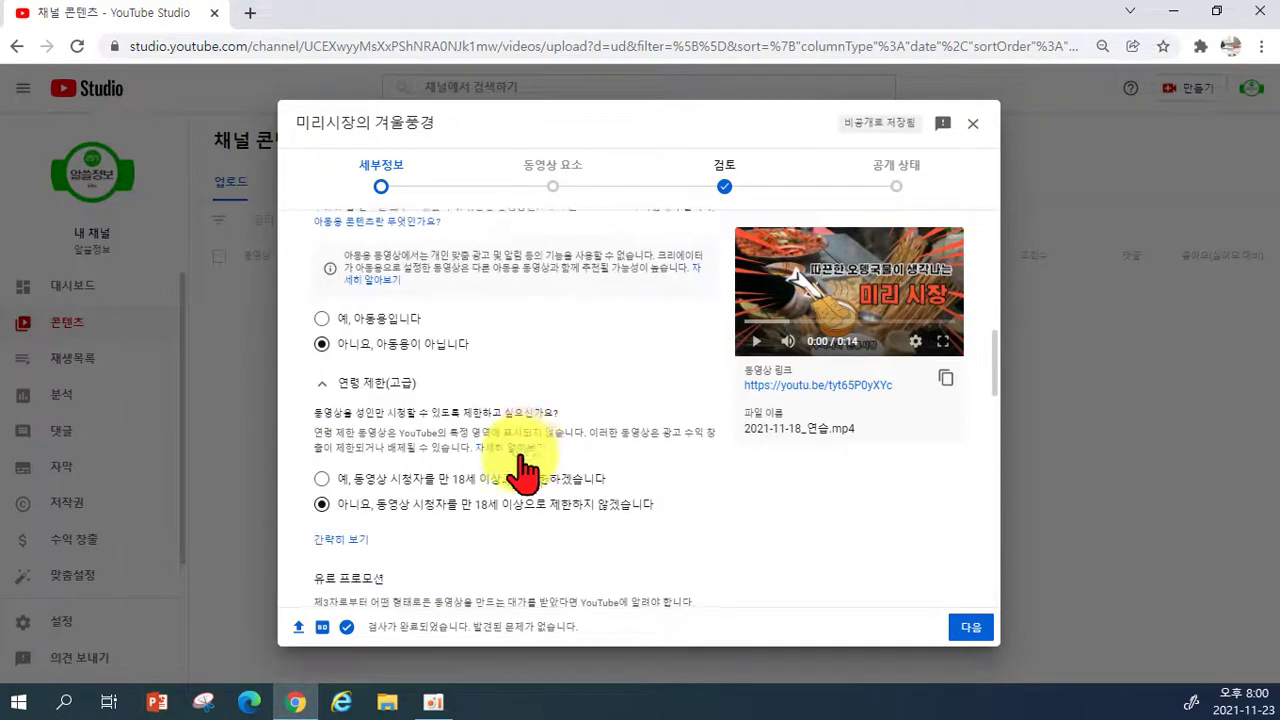
pyautogui.scroll(3, 540, 425)
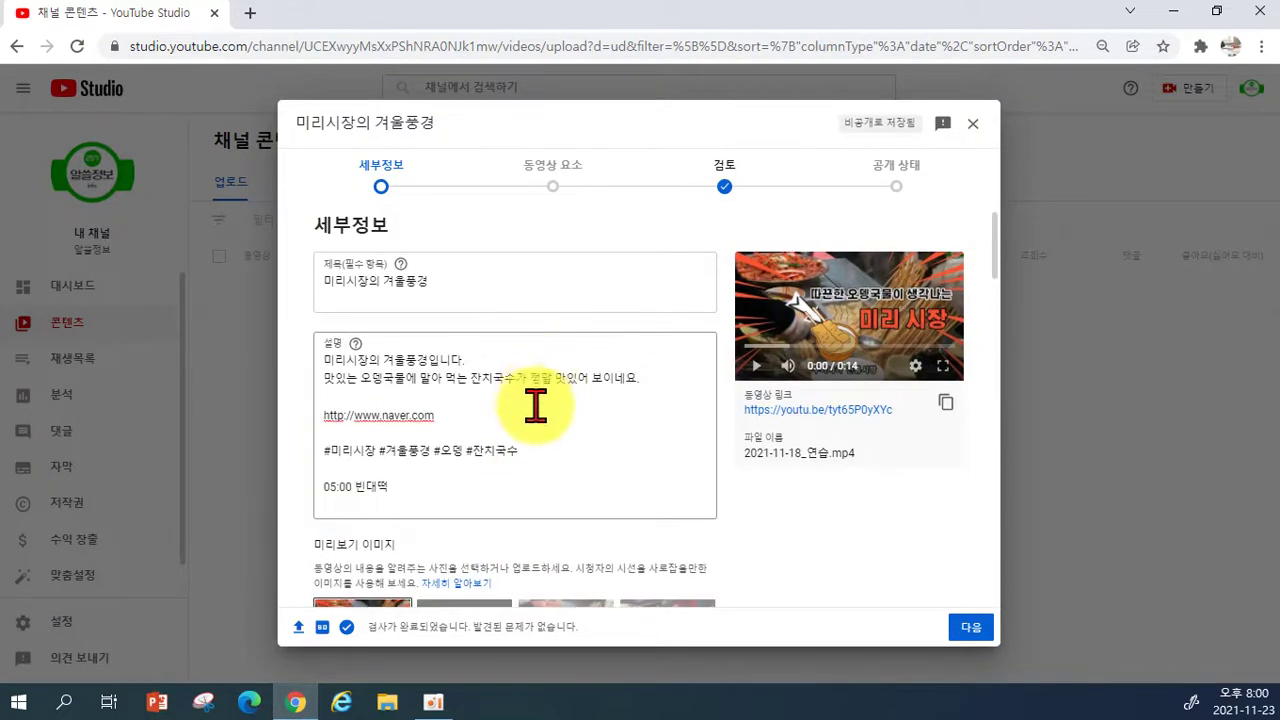
# Go through the video elements and checks stages, set the visibility to 공개 (public), and publish the video.
pyautogui.click(566, 198)
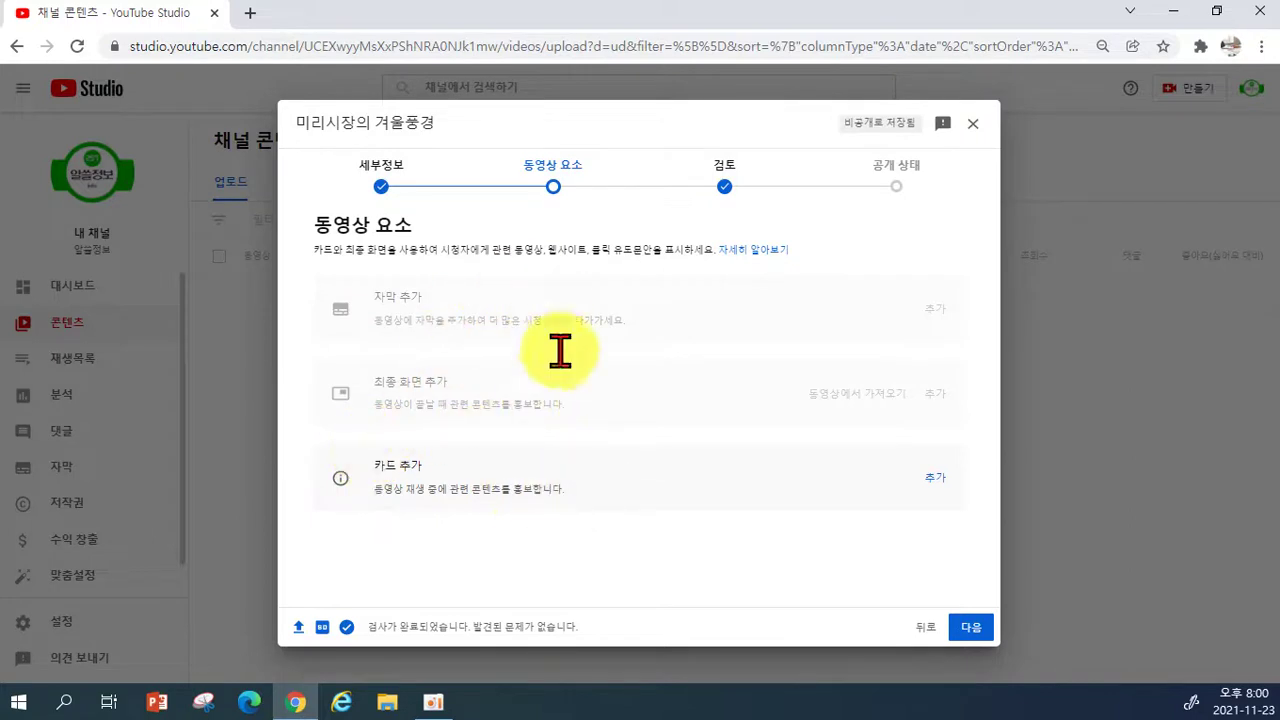
pyautogui.click(726, 184)
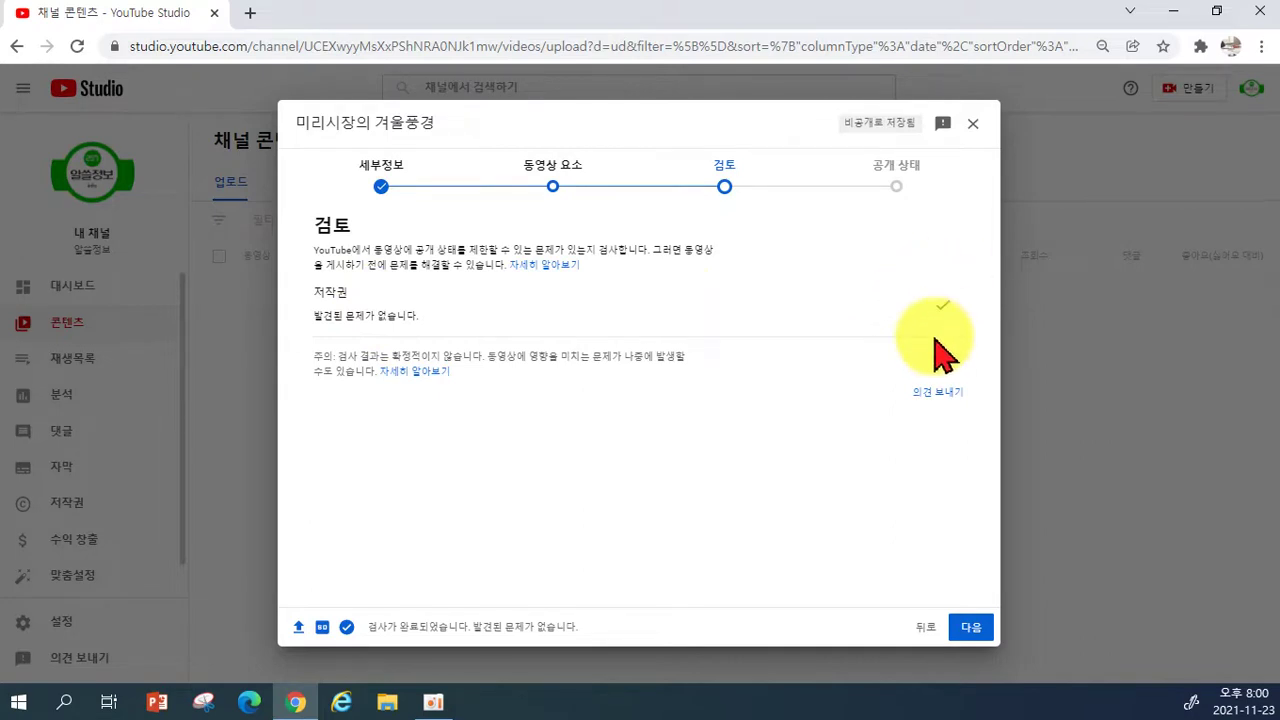
pyautogui.click(895, 190)
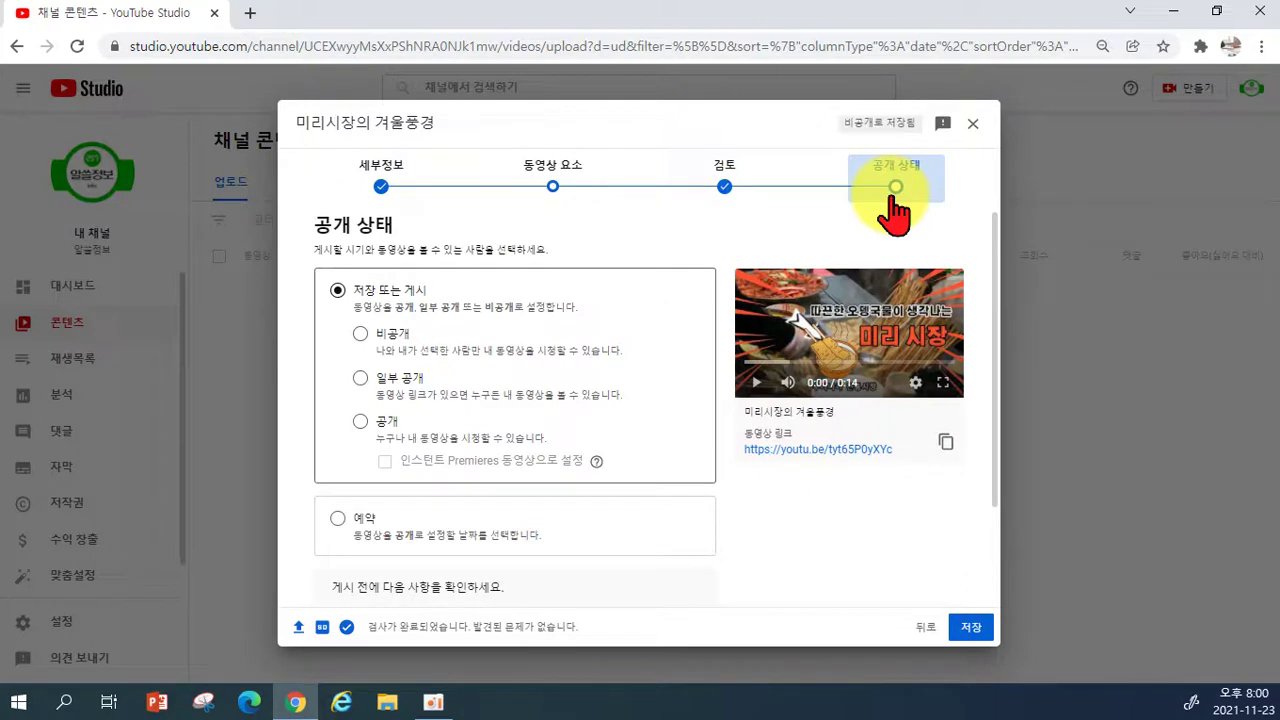
pyautogui.click(361, 424)
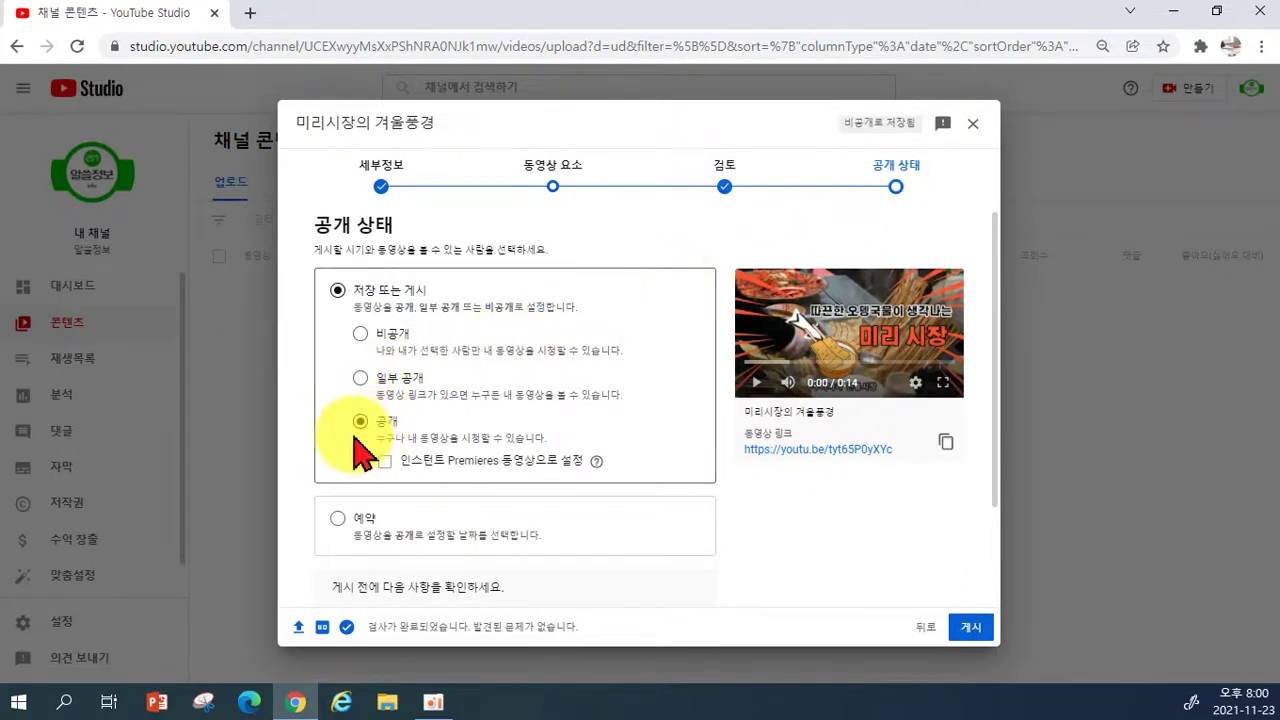
pyautogui.click(983, 630)
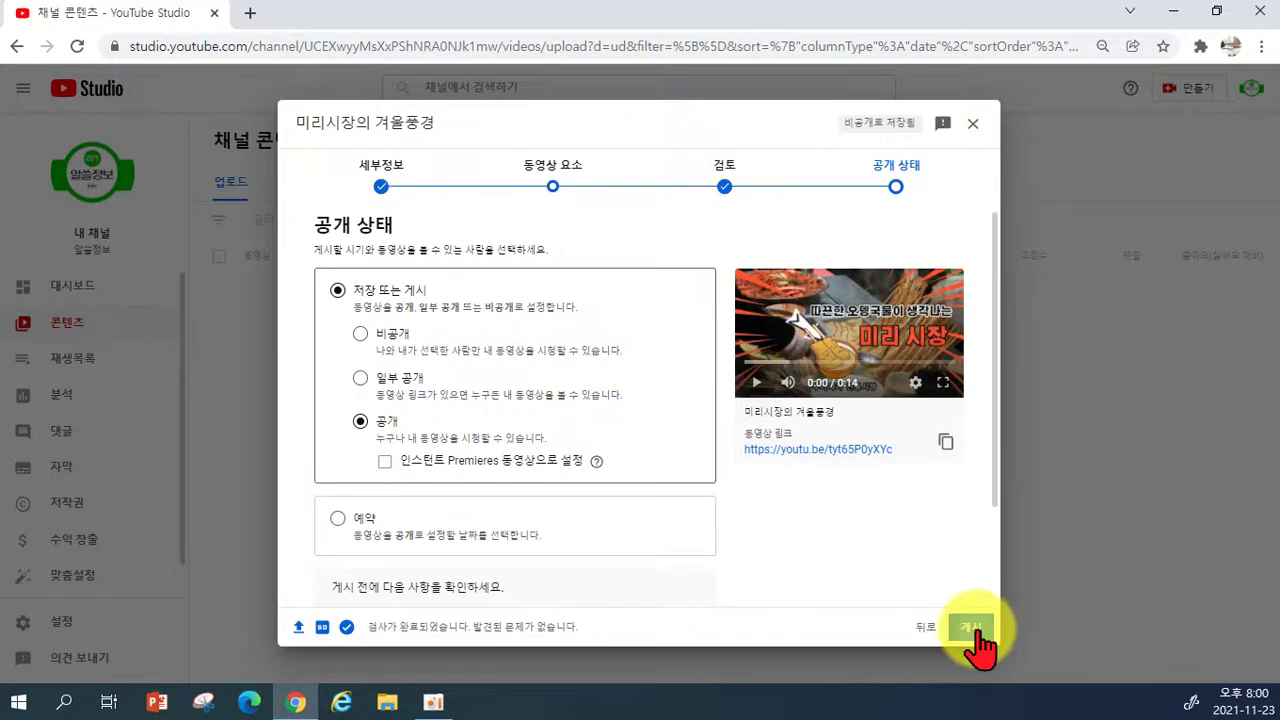
pyautogui.click(972, 628)
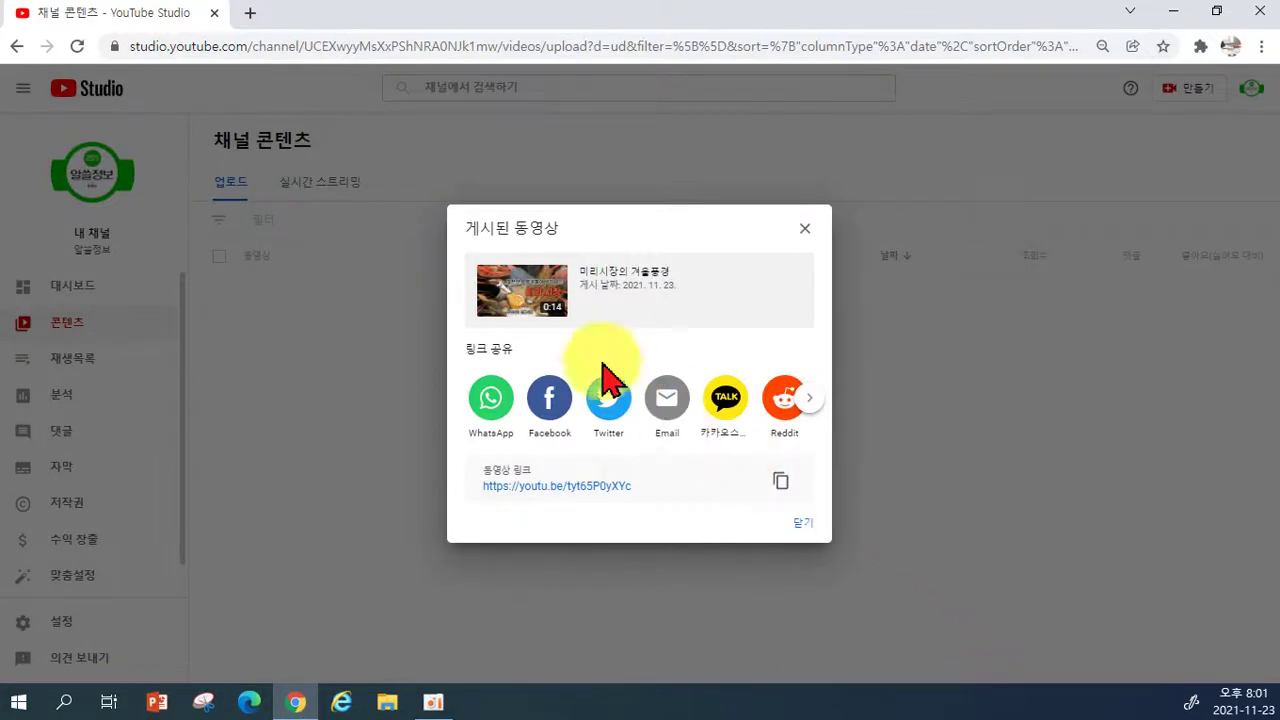
# Open the published video from its link, view the #겨울풍경 hashtag page, and return to the video.
pyautogui.click(578, 487)
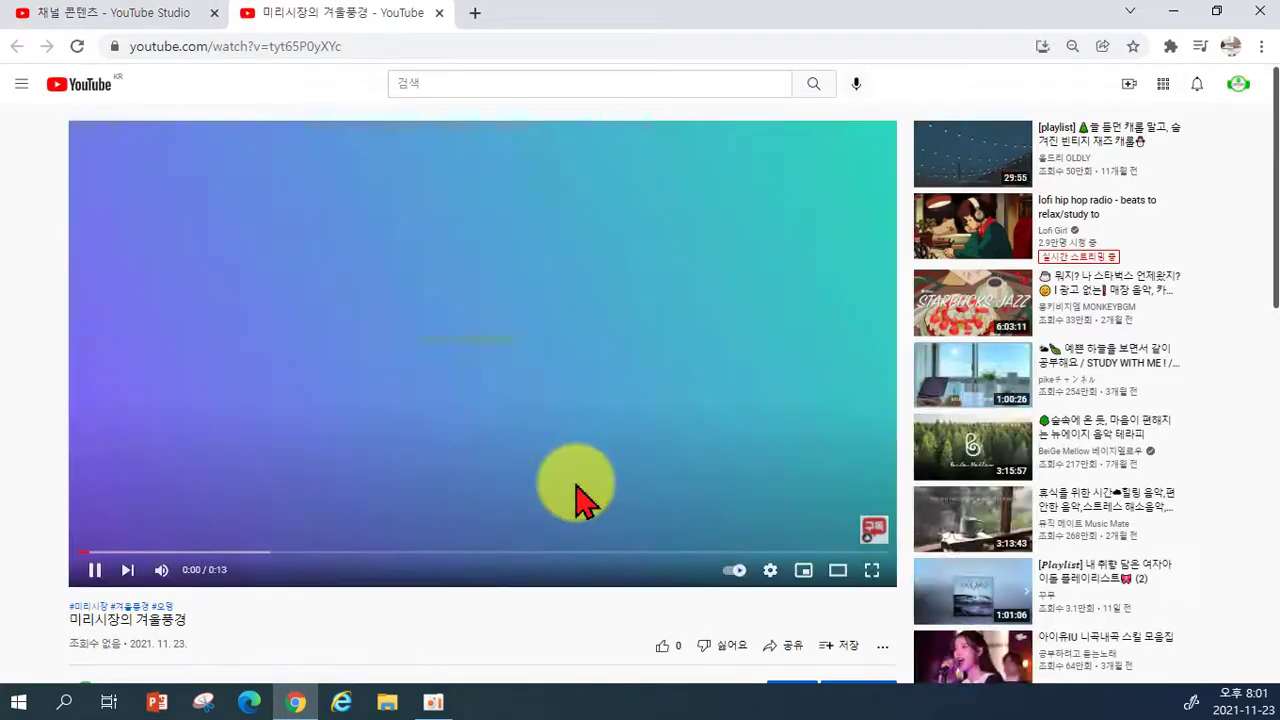
pyautogui.scroll(-1, 340, 560)
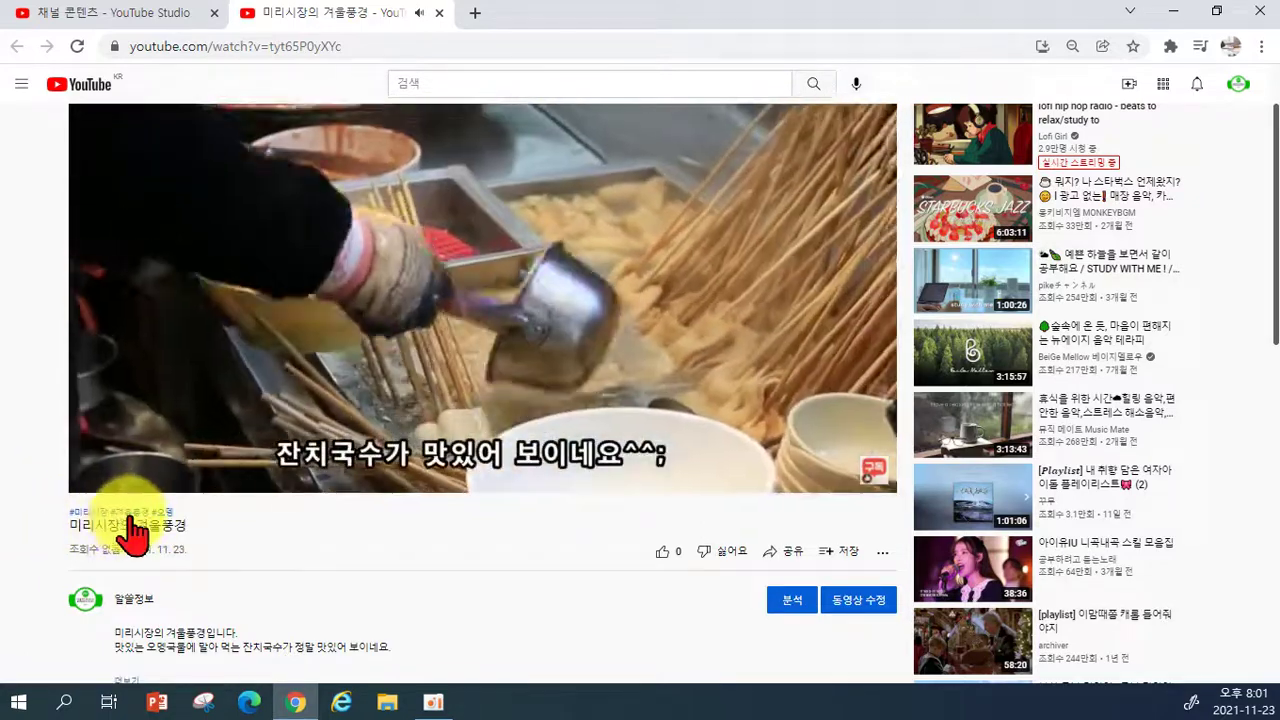
pyautogui.click(130, 514)
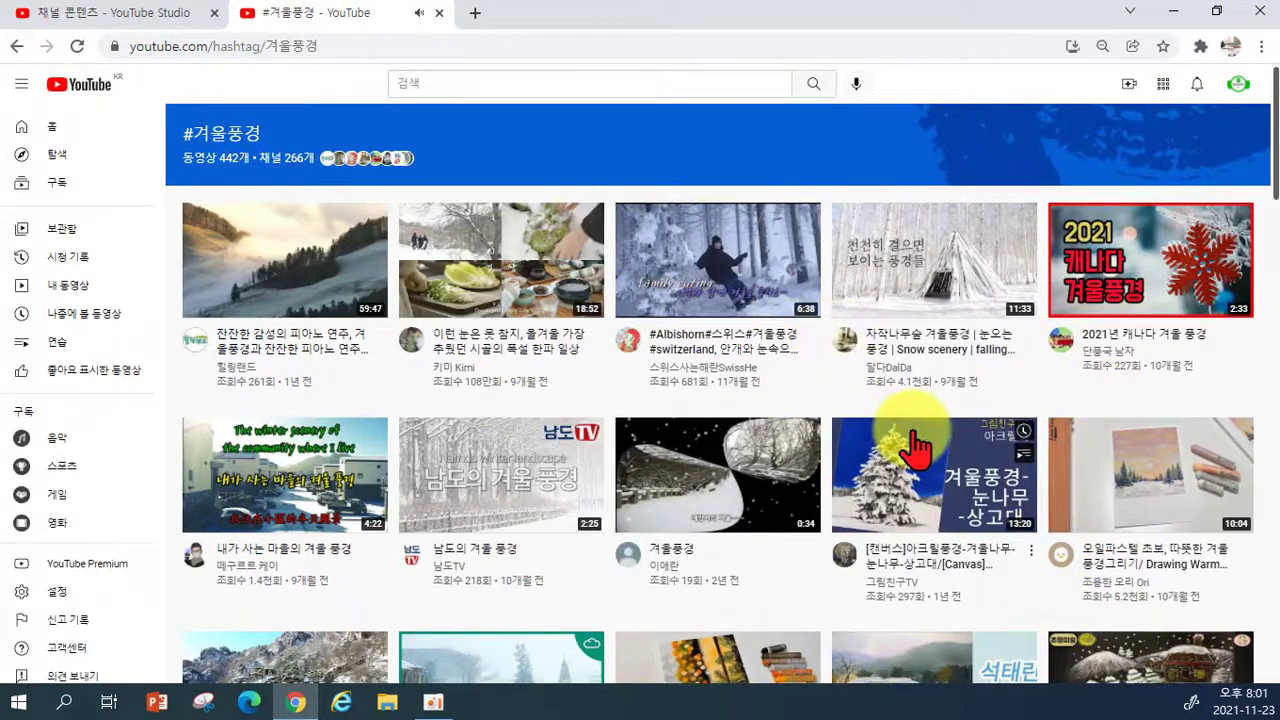
pyautogui.click(17, 46)
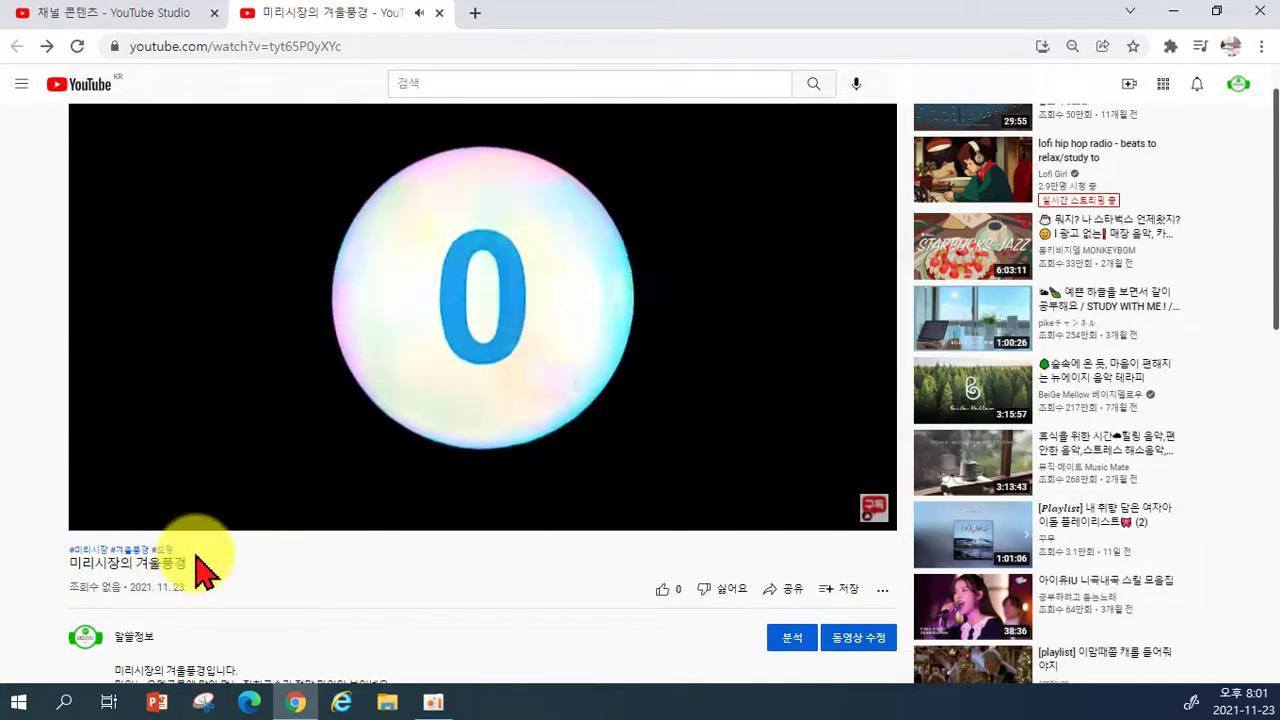
pyautogui.scroll(-3, 340, 490)
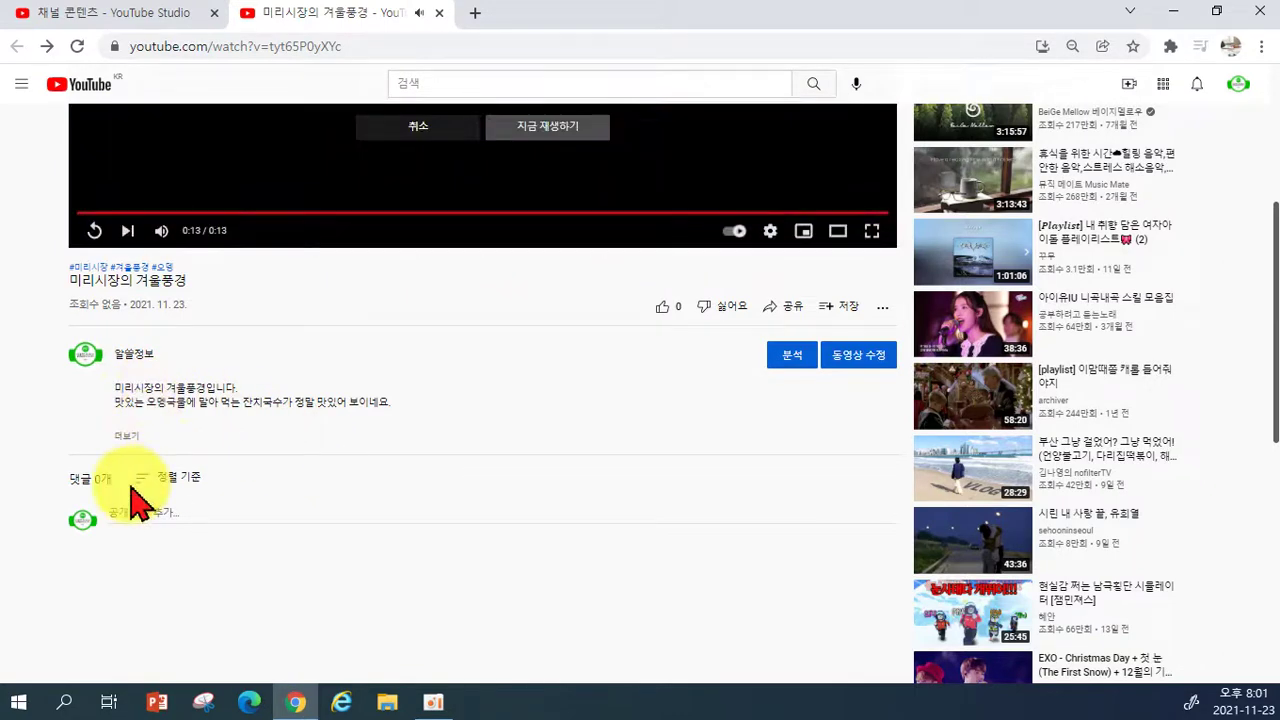
pyautogui.click(126, 436)
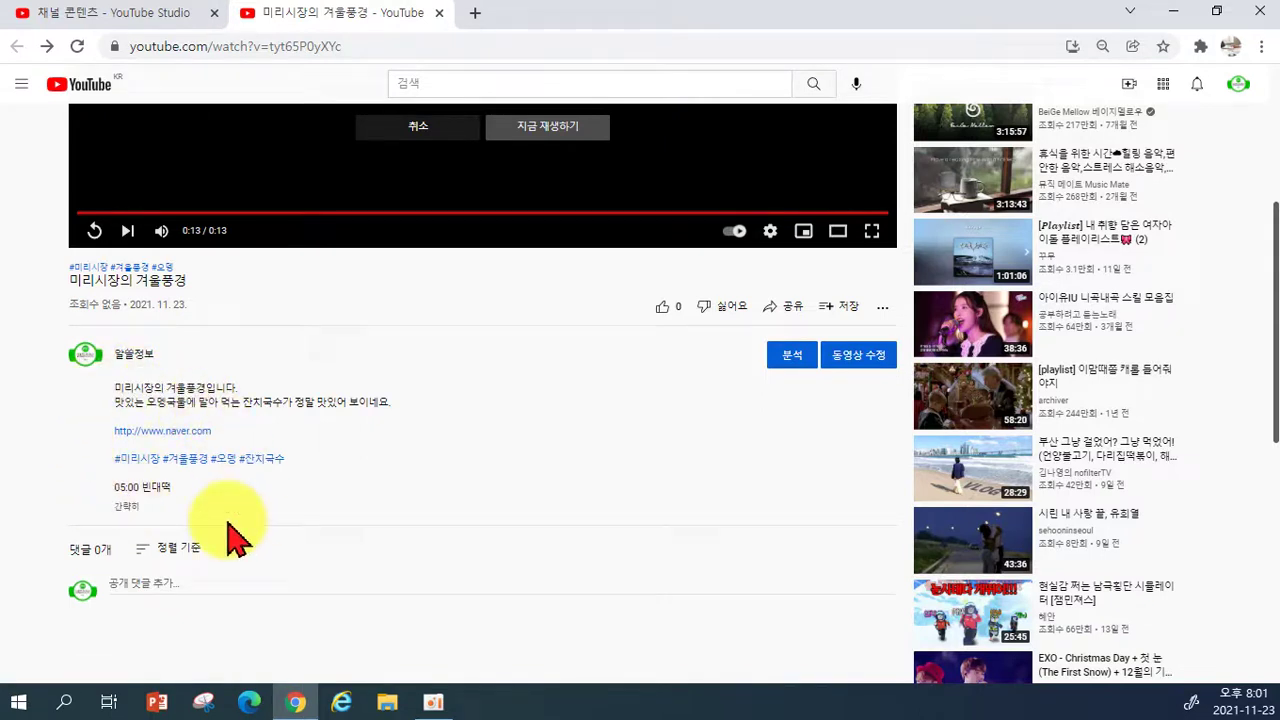
pyautogui.click(138, 440)
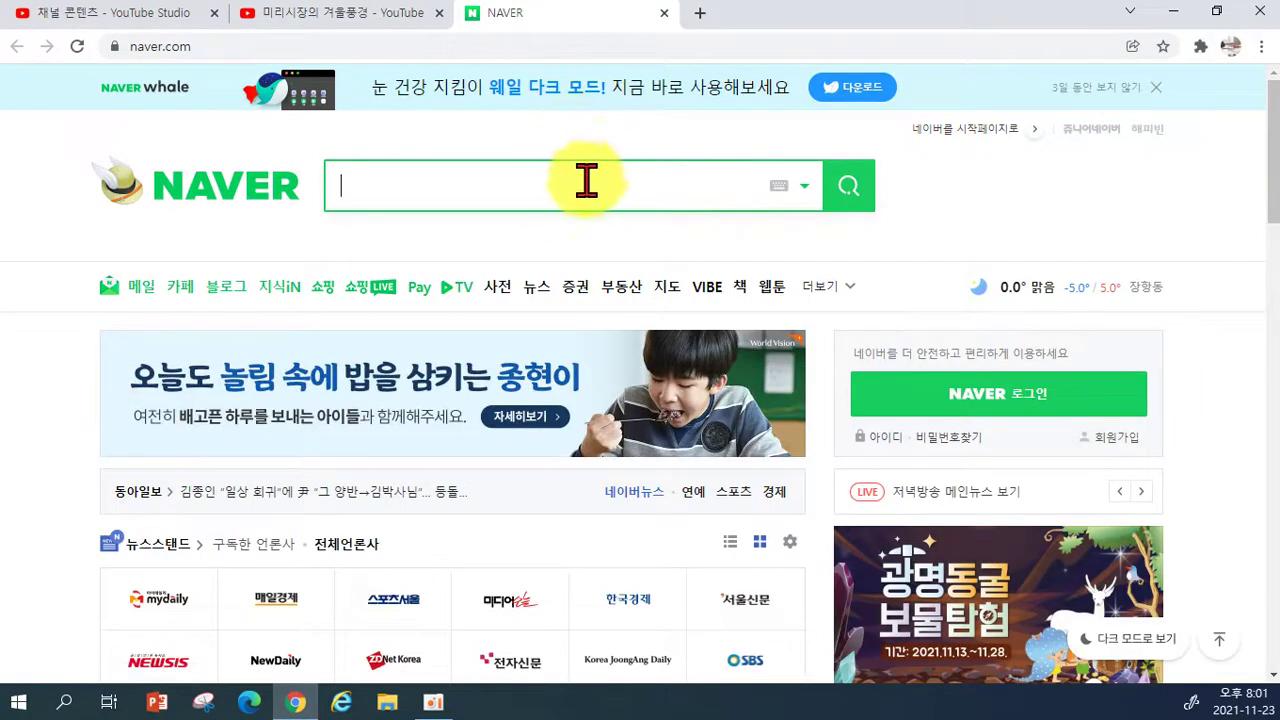
pyautogui.click(664, 13)
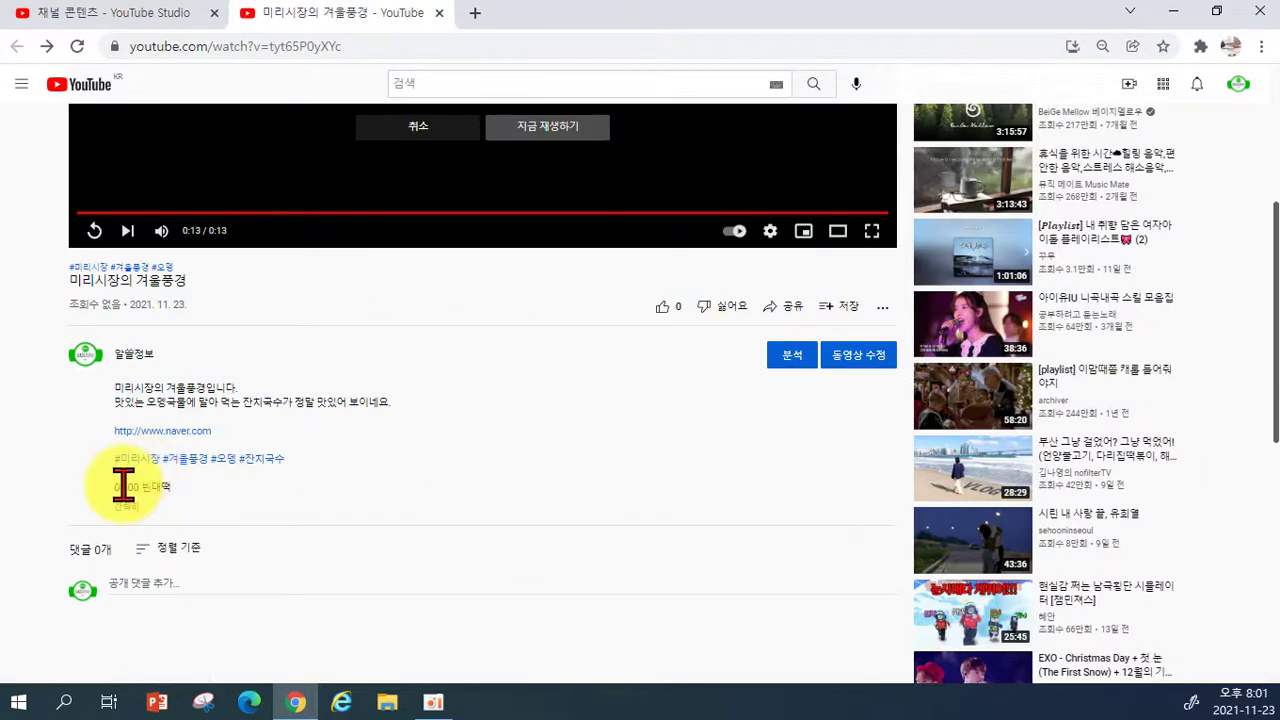
# Correct the description's 빈대떡 timestamp to 00:05 in the video details and save the change.
pyautogui.scroll(2, 531, 423)
pyautogui.scroll(-4, 190, 460)
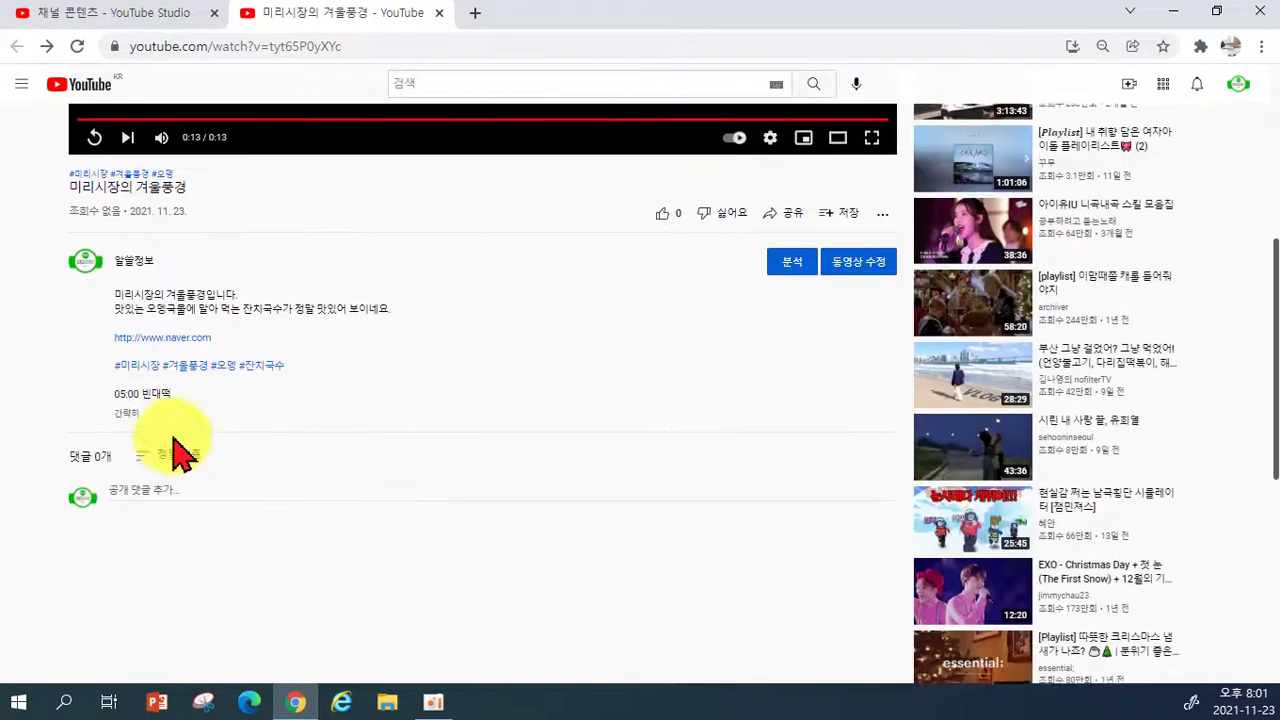
pyautogui.scroll(1, 172, 452)
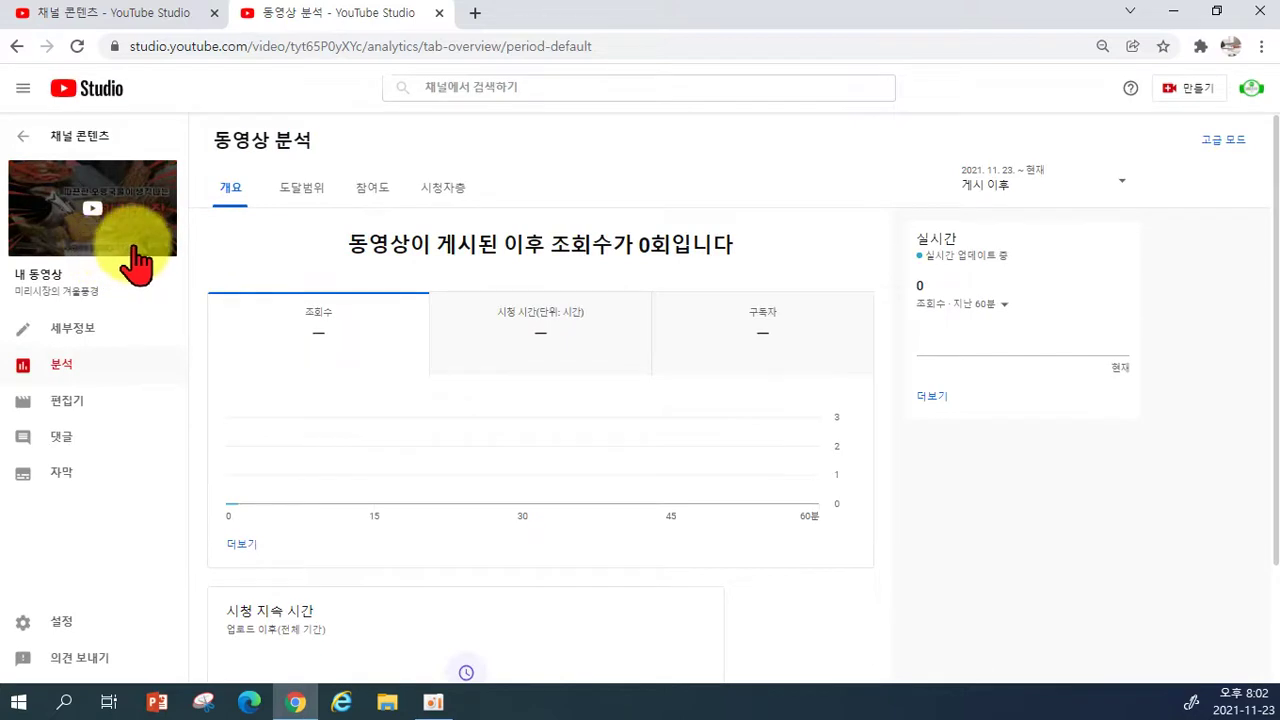
pyautogui.click(62, 328)
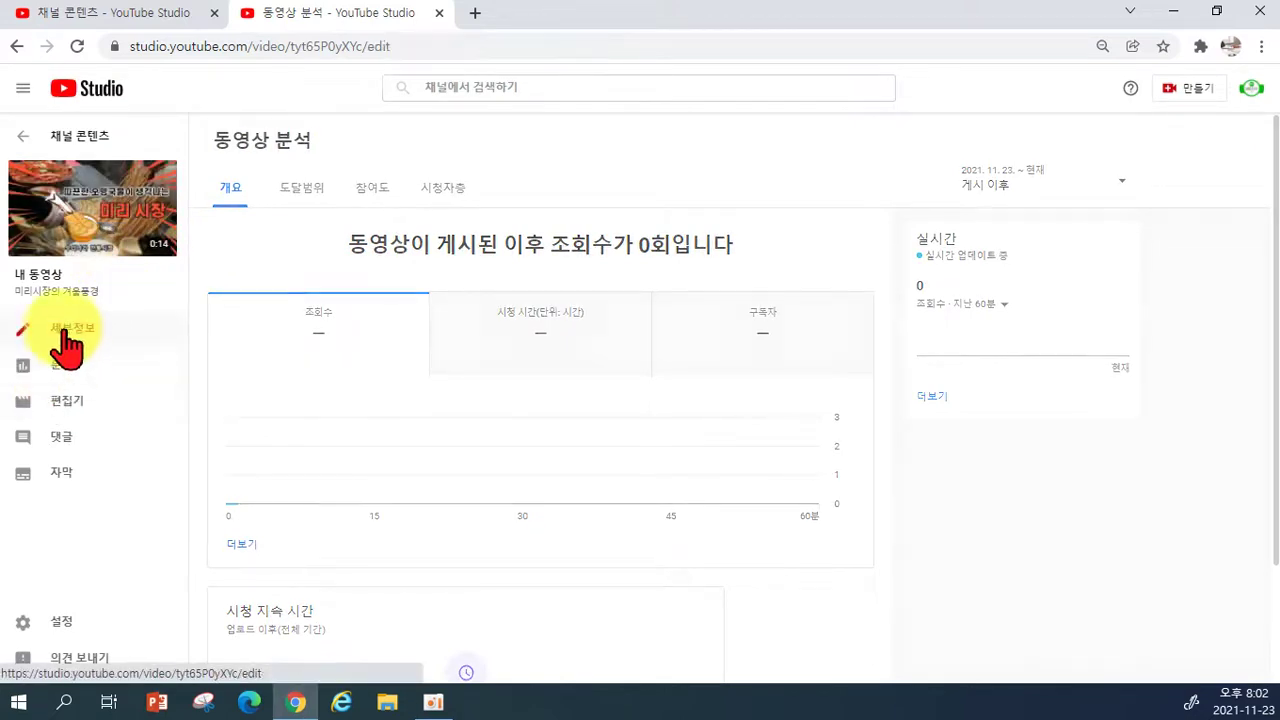
pyautogui.click(229, 399)
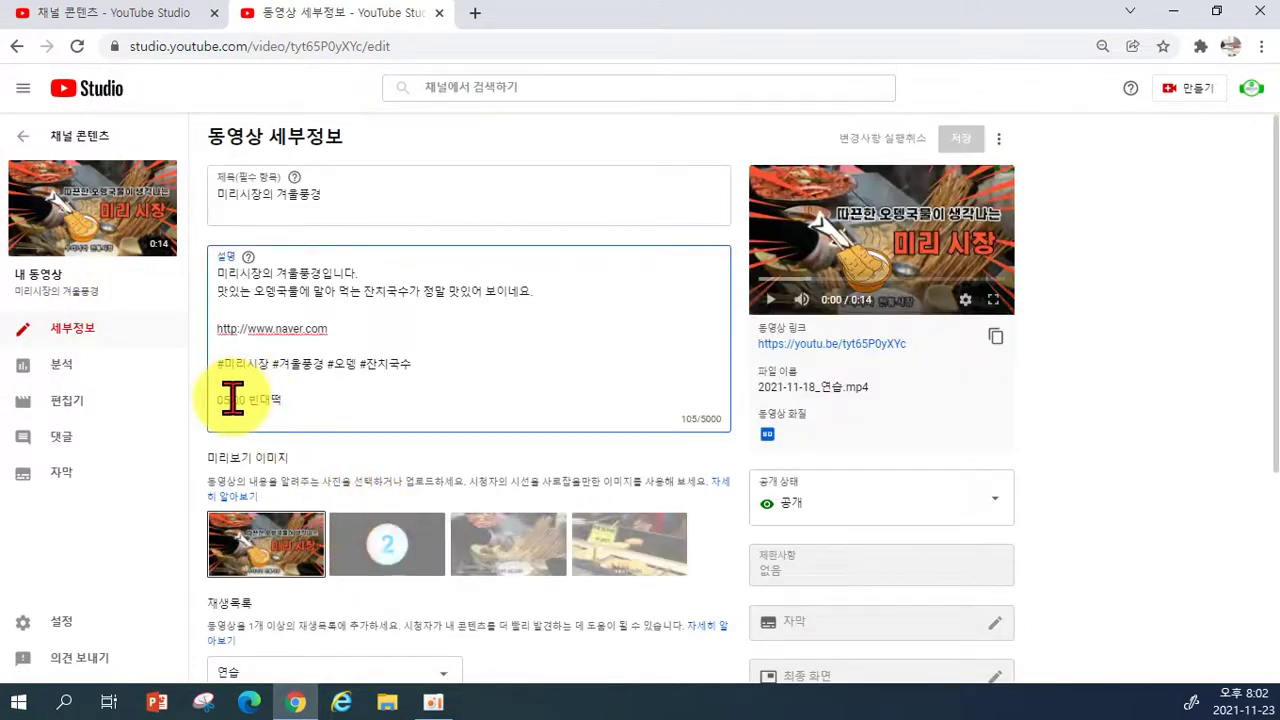
pyautogui.press('BackSpace')
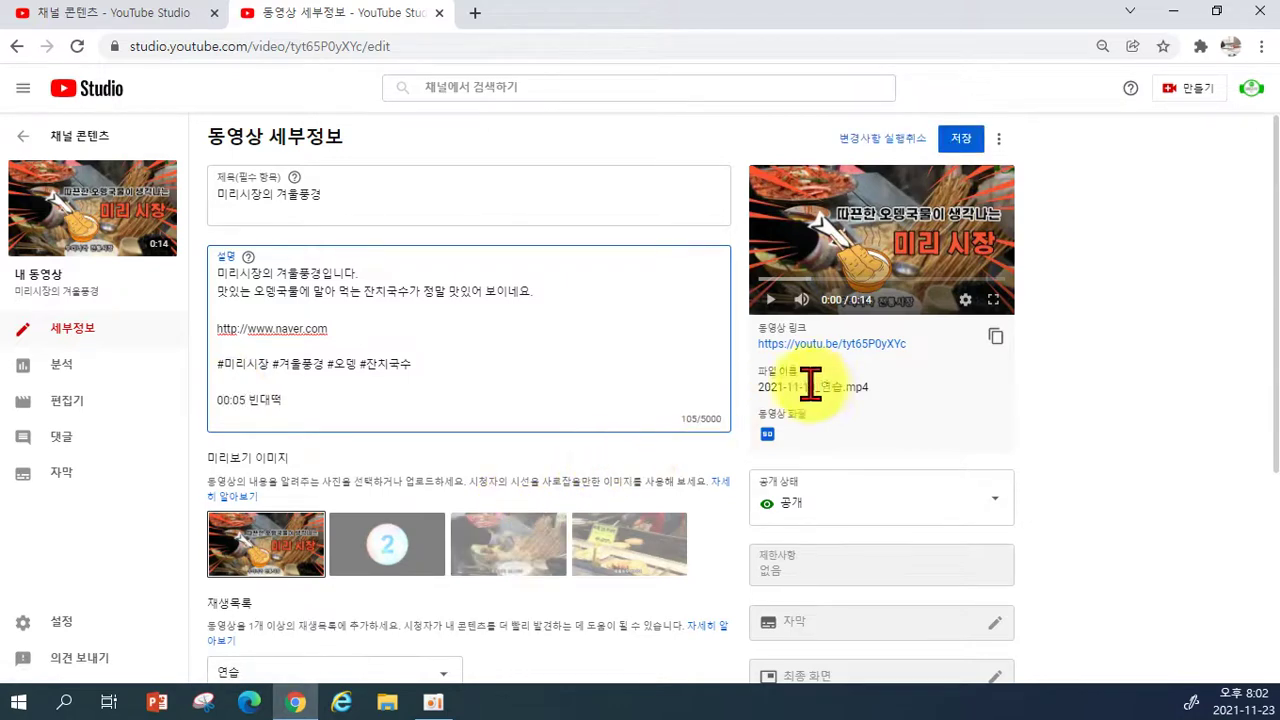
pyautogui.scroll(-3, 880, 420)
pyautogui.click(961, 138)
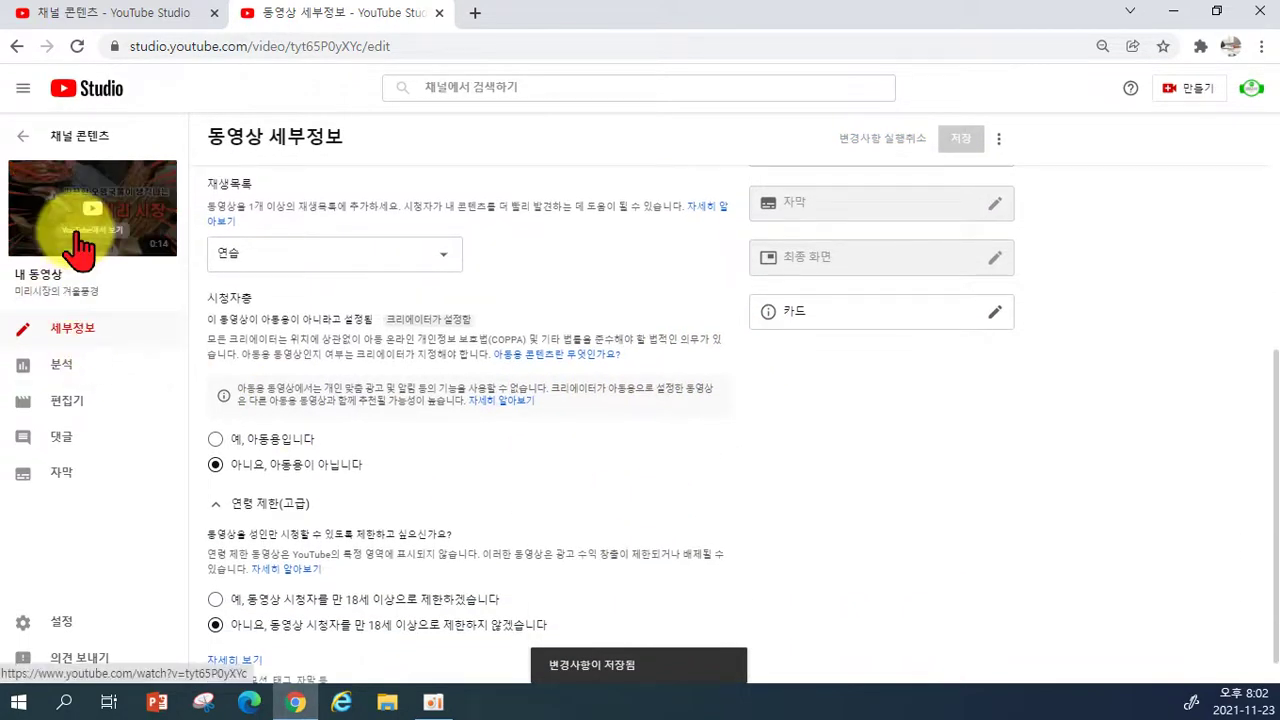
# Open the video's watch page, expand the description, and jump to the 00:05 빈대떡 timestamp.
pyautogui.click(80, 246)
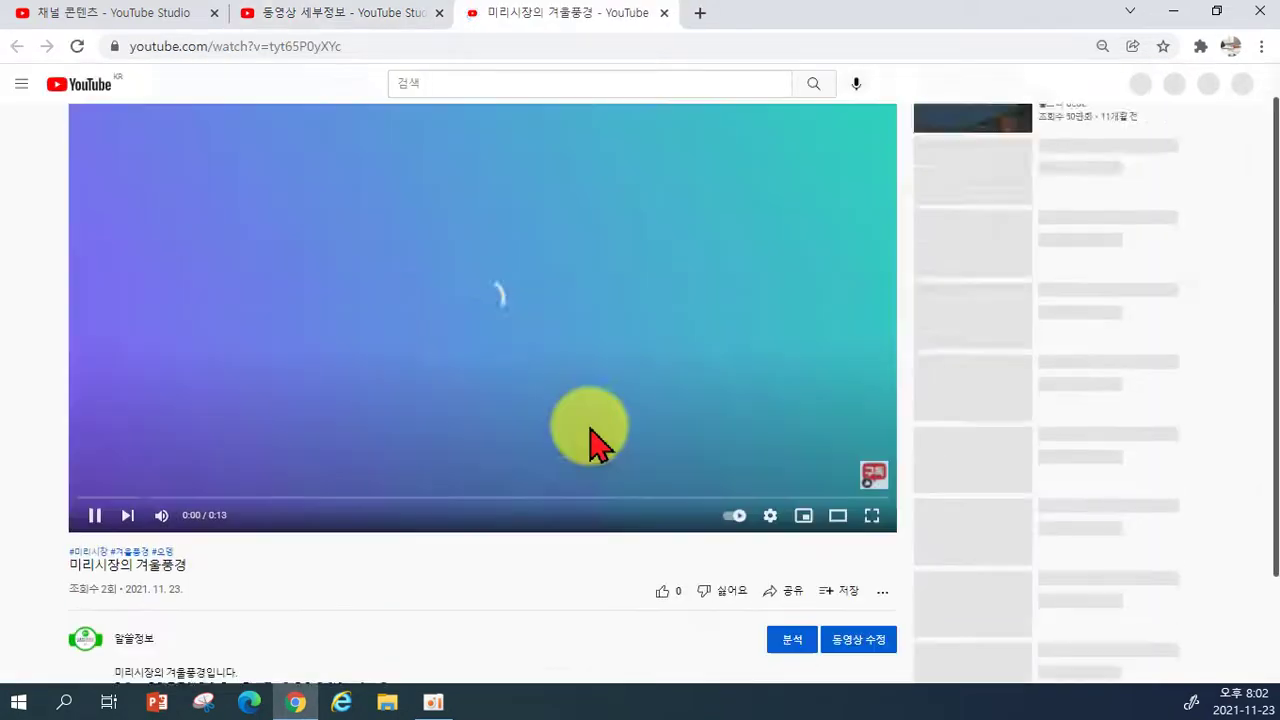
pyautogui.scroll(-1, 251, 566)
pyautogui.click(123, 606)
pyautogui.scroll(-2, 143, 580)
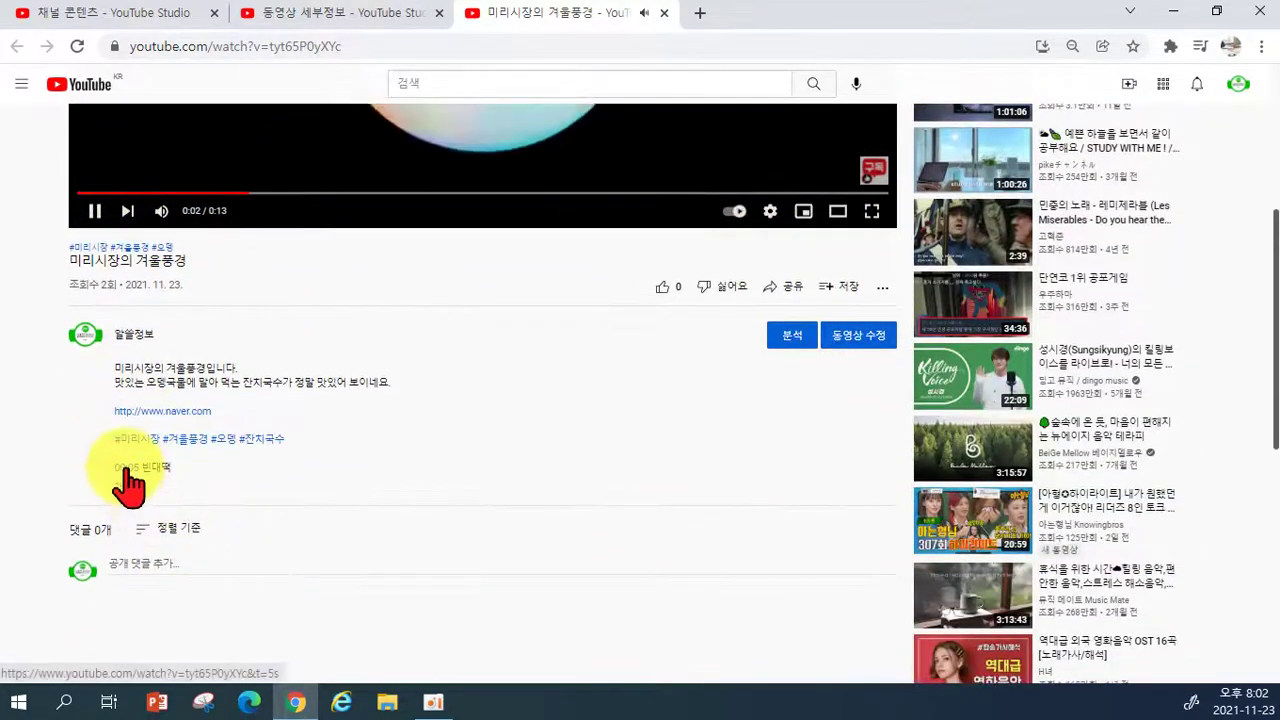
pyautogui.click(116, 470)
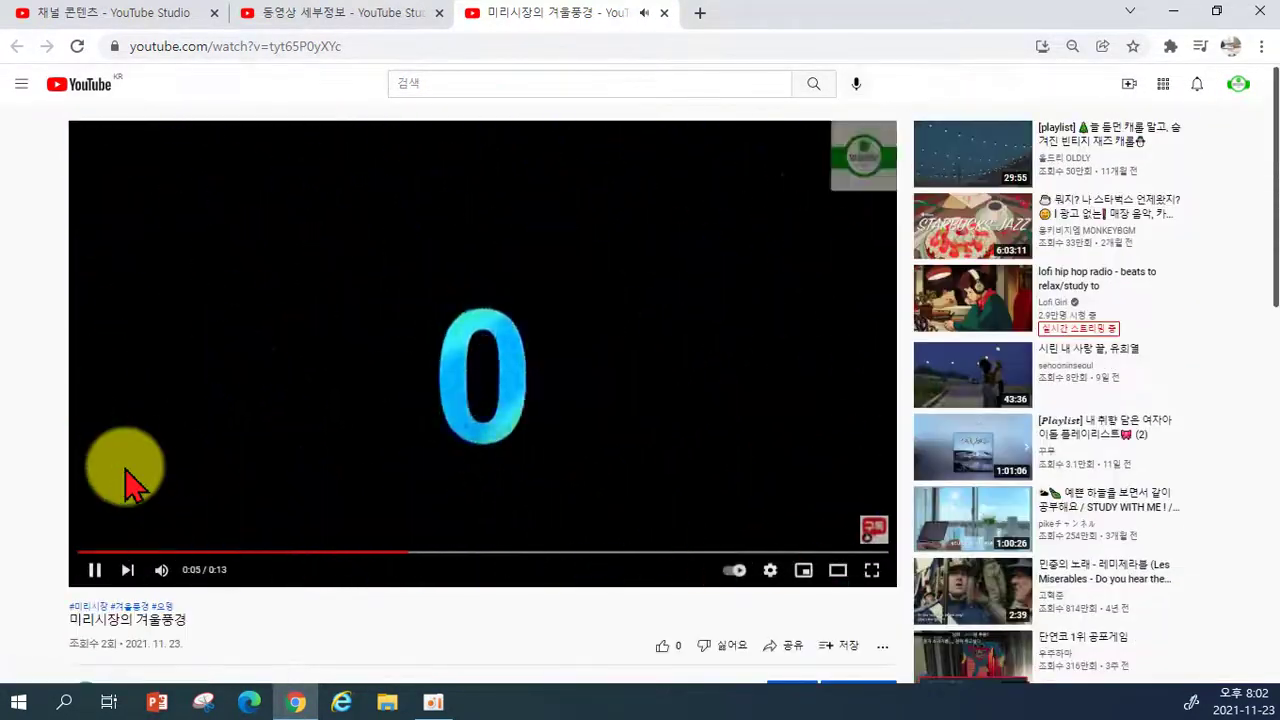
# Test the 00:05 timestamp link in the description two more times and return to the description.
pyautogui.scroll(-3, 130, 487)
pyautogui.click(128, 465)
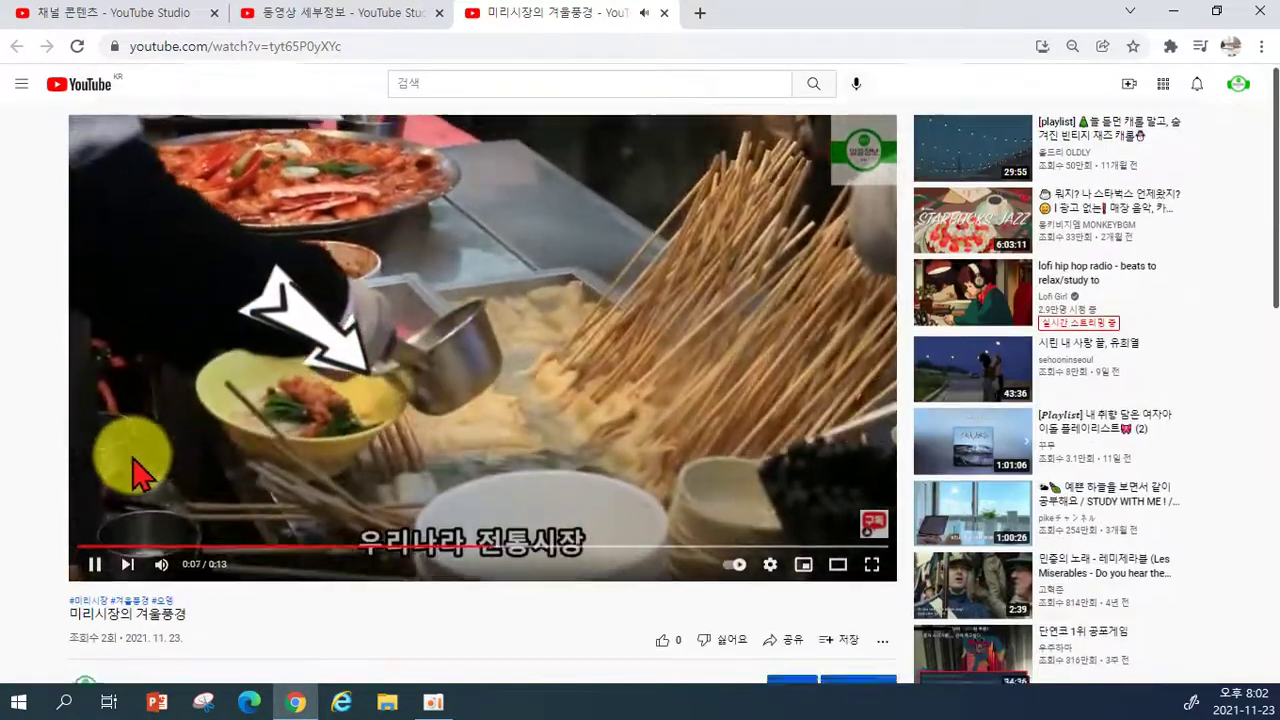
pyautogui.scroll(-3, 135, 480)
pyautogui.click(129, 549)
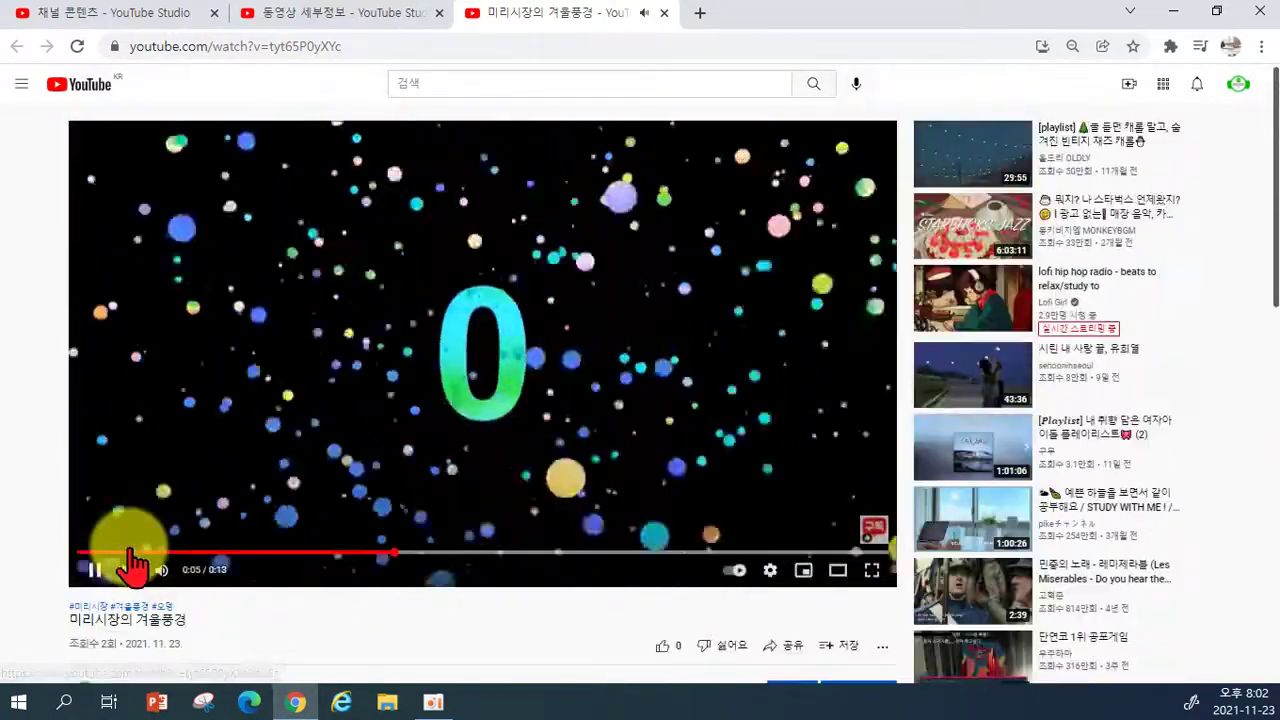
pyautogui.scroll(-1, 152, 585)
pyautogui.scroll(-2, 155, 600)
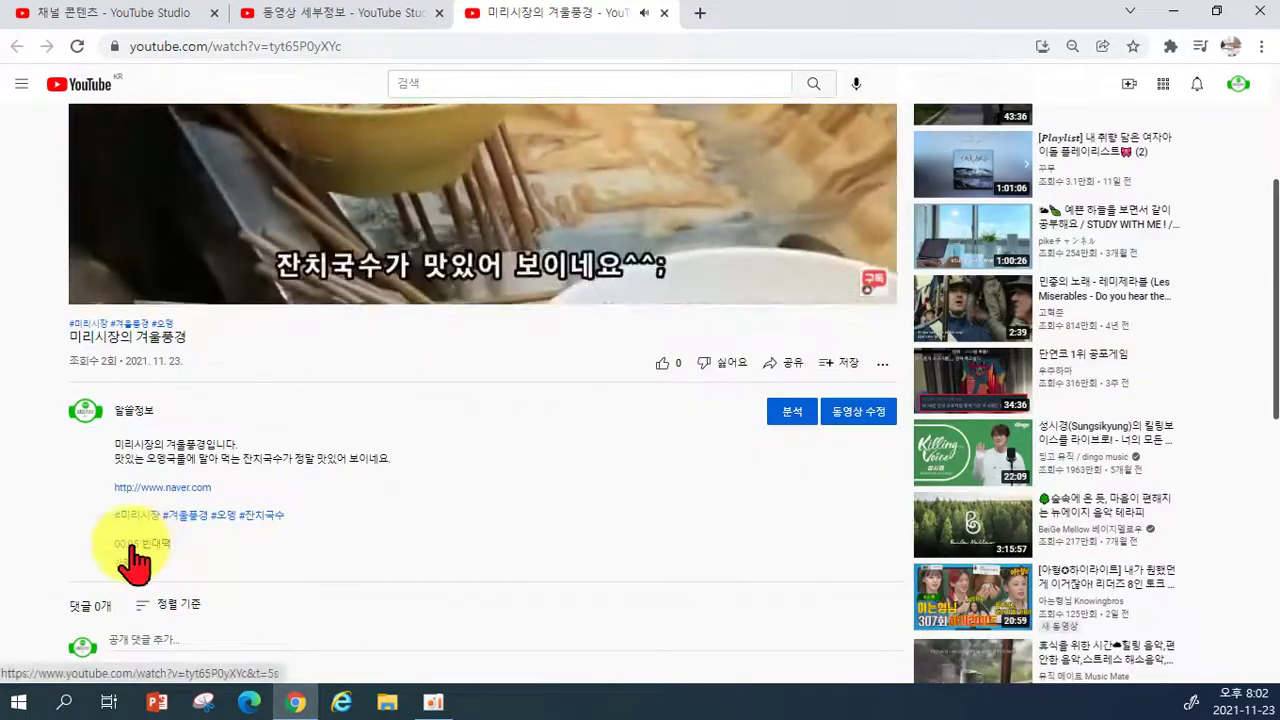
# Play the video from its 00:05 빈대떡 timestamp and review the player, description and comments area of the watch page.
pyautogui.click(129, 549)
pyautogui.click(92, 572)
pyautogui.scroll(-4, 114, 543)
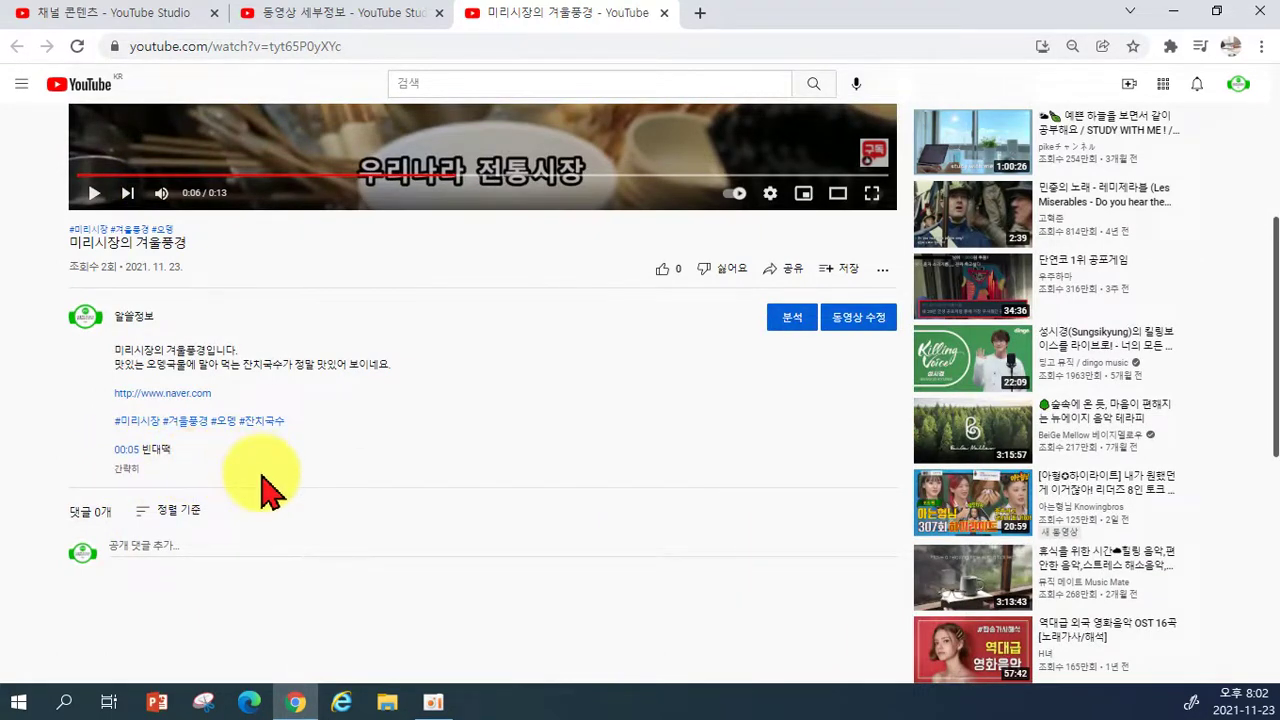
pyautogui.scroll(4, 263, 488)
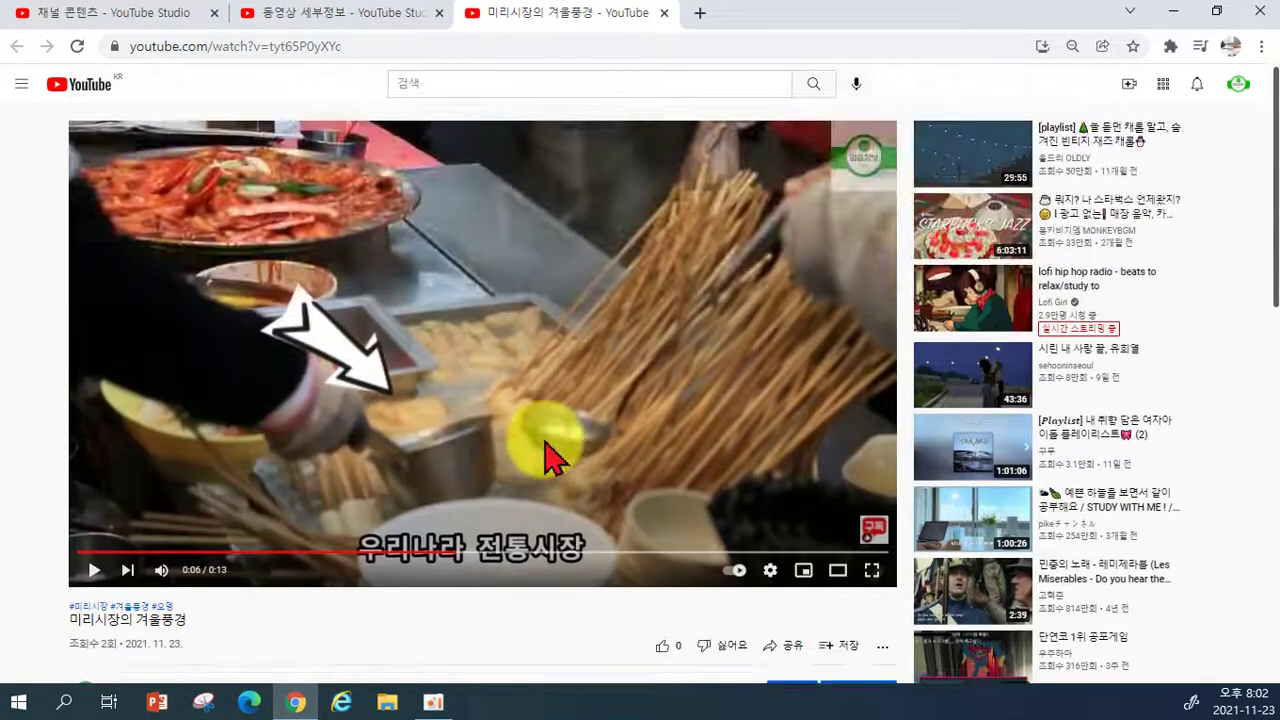
pyautogui.scroll(-2, 586, 583)
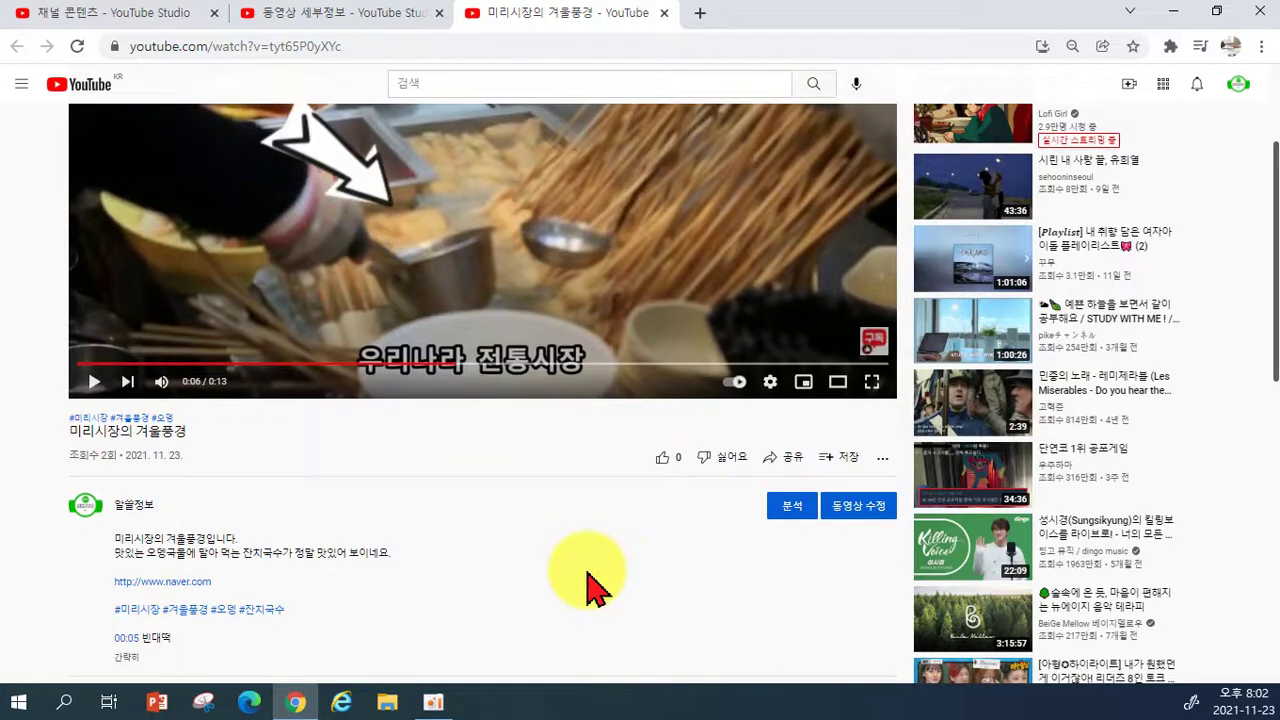
pyautogui.scroll(2, 763, 530)
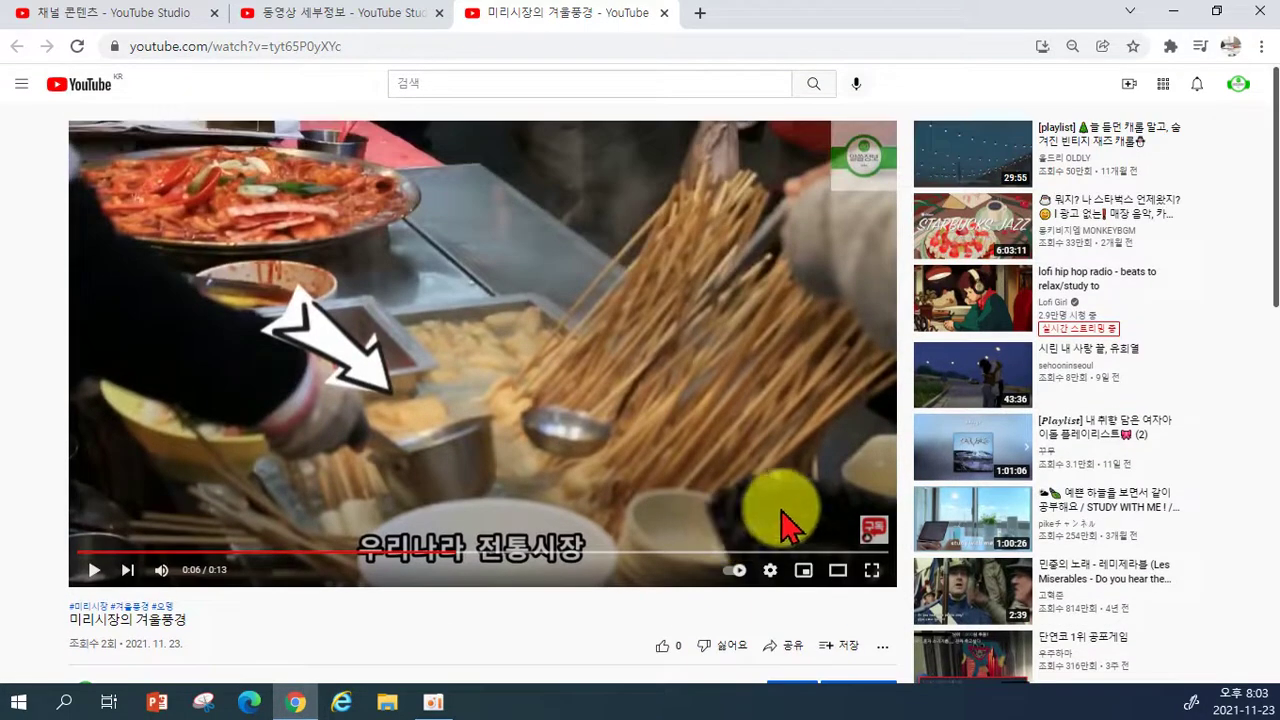
pyautogui.scroll(-3, 728, 565)
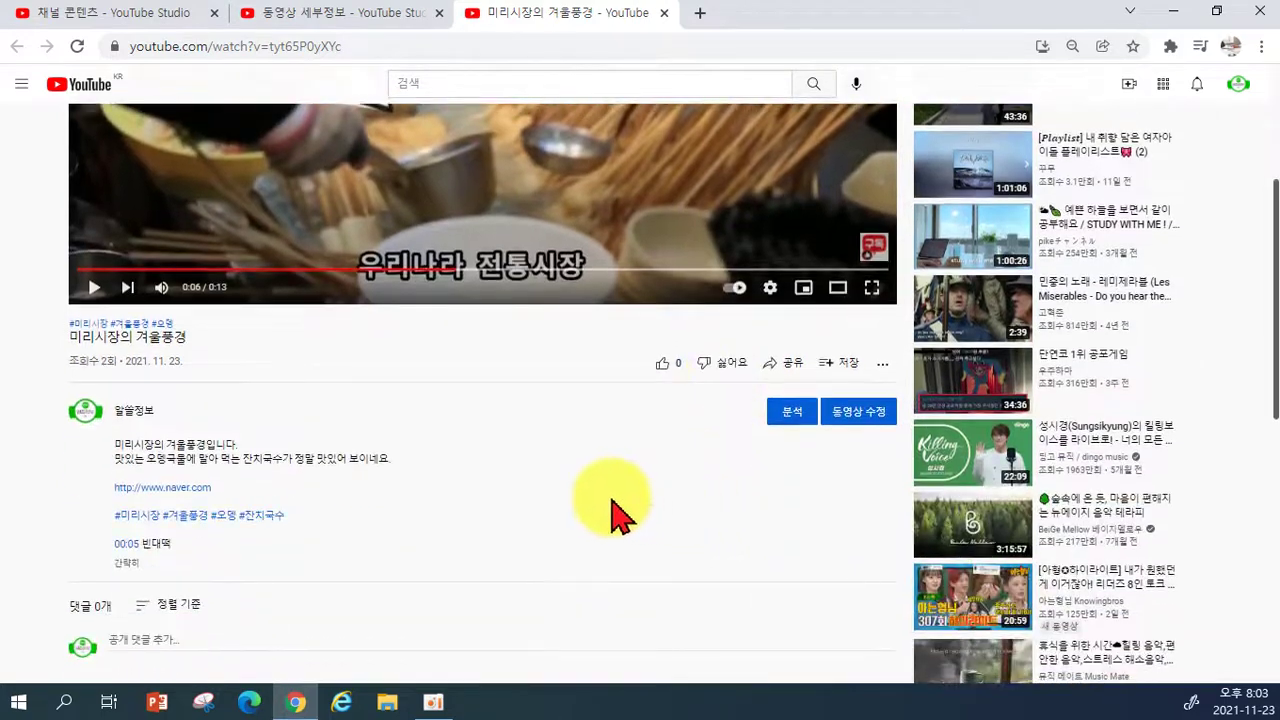
pyautogui.scroll(-4, 430, 516)
pyautogui.scroll(7, 500, 514)
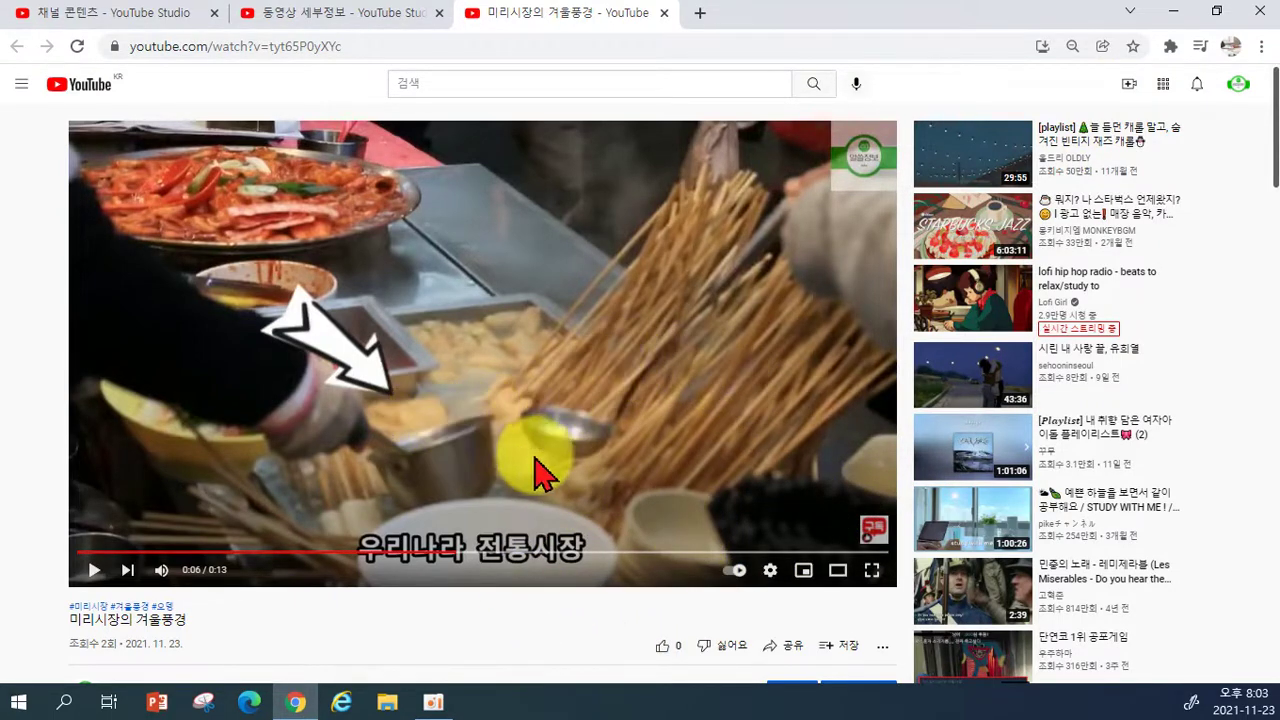
pyautogui.scroll(-3, 429, 537)
pyautogui.scroll(3, 528, 402)
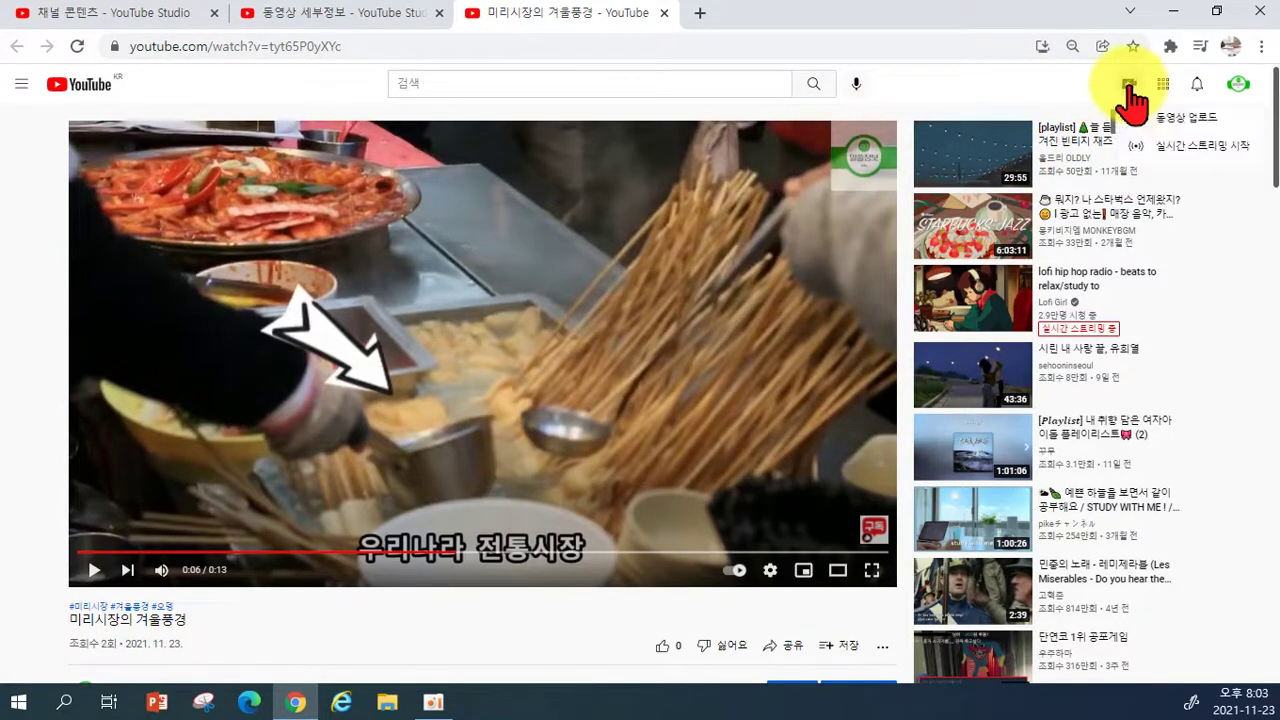
# Start a new video upload with the file 20211017_133546.mp4 and shorten its title to 20211017.
pyautogui.click(1157, 143)
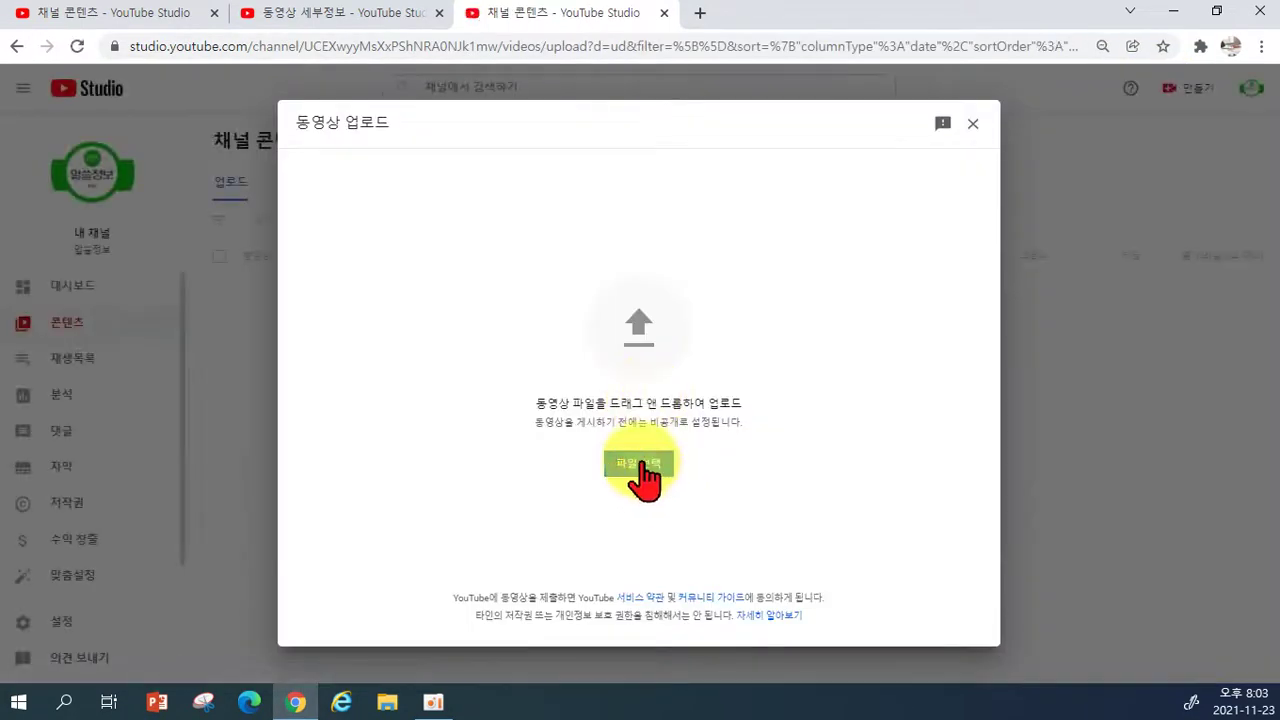
pyautogui.click(640, 465)
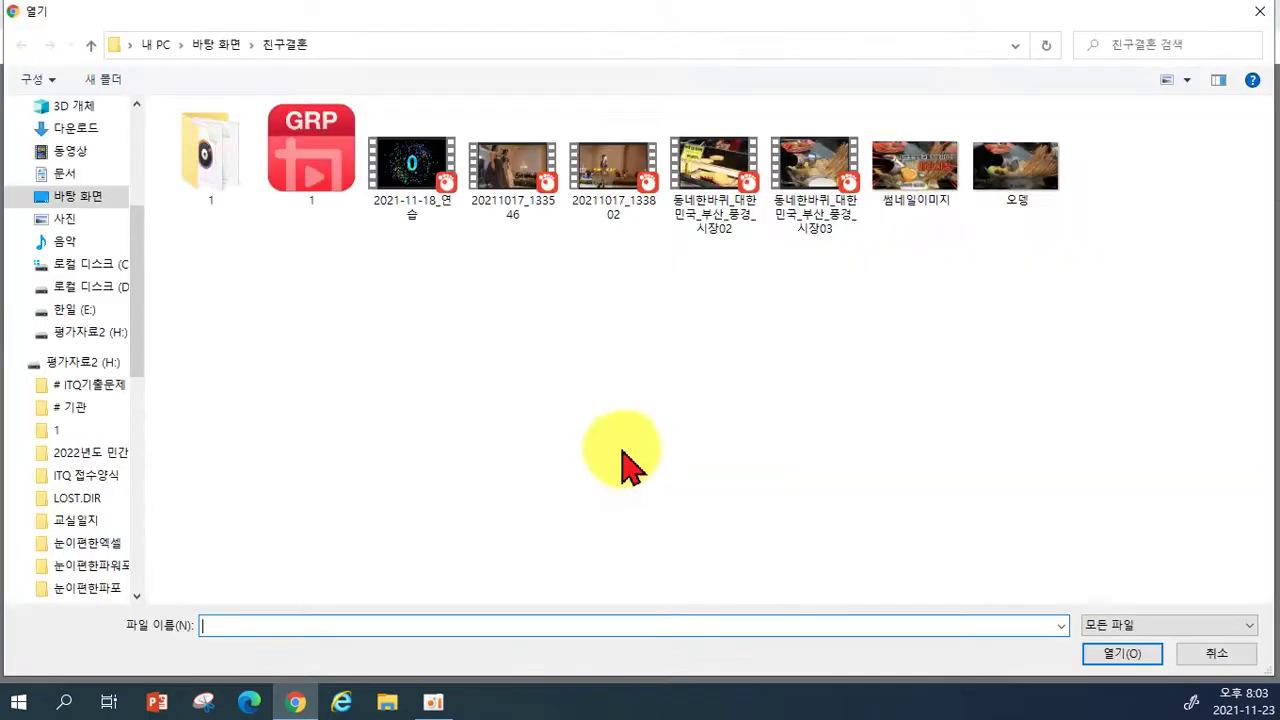
pyautogui.doubleClick(508, 190)
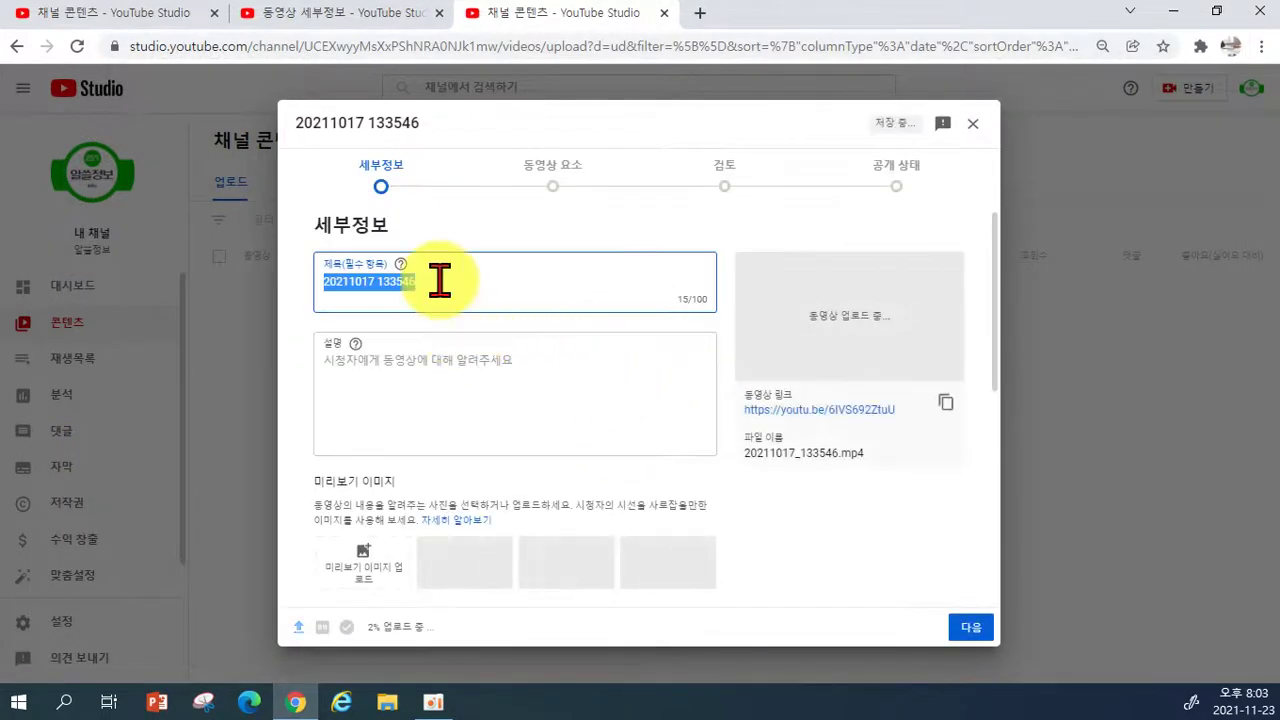
pyautogui.click(445, 280)
pyautogui.press('BackSpace')
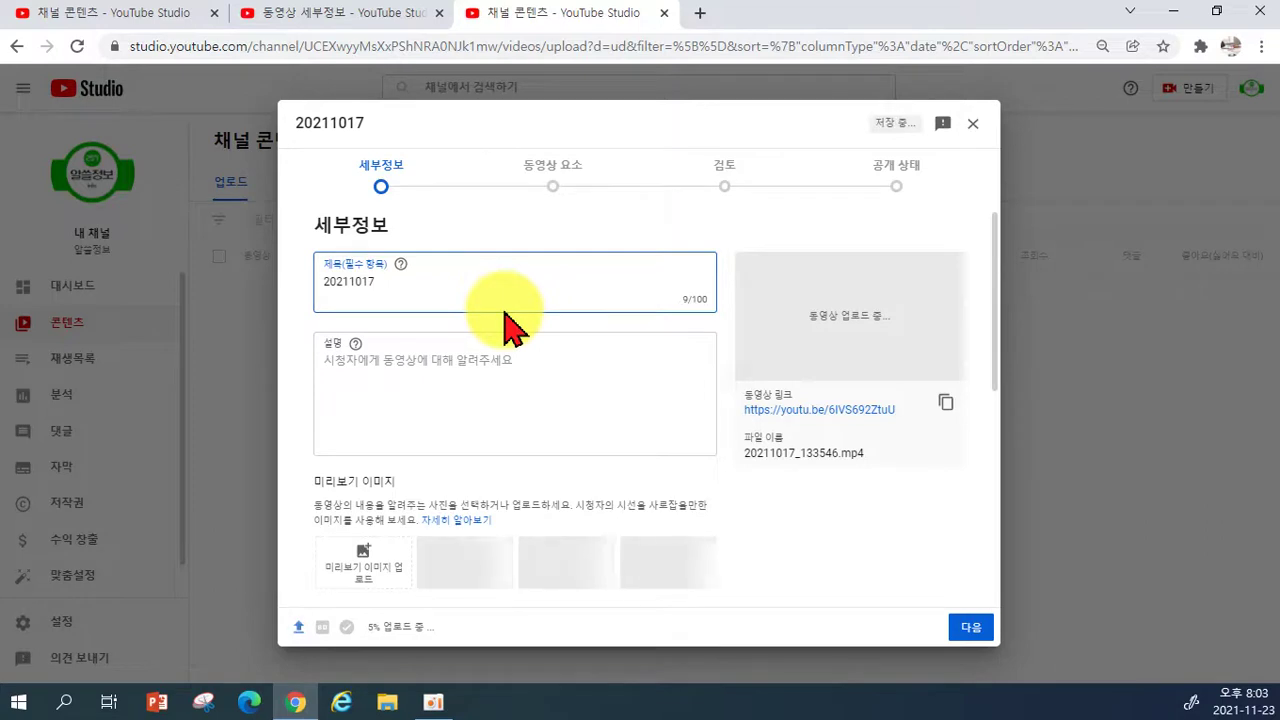
# Add the new video to the 연습 playlist and declare it not made for kids.
pyautogui.scroll(-3, 526, 450)
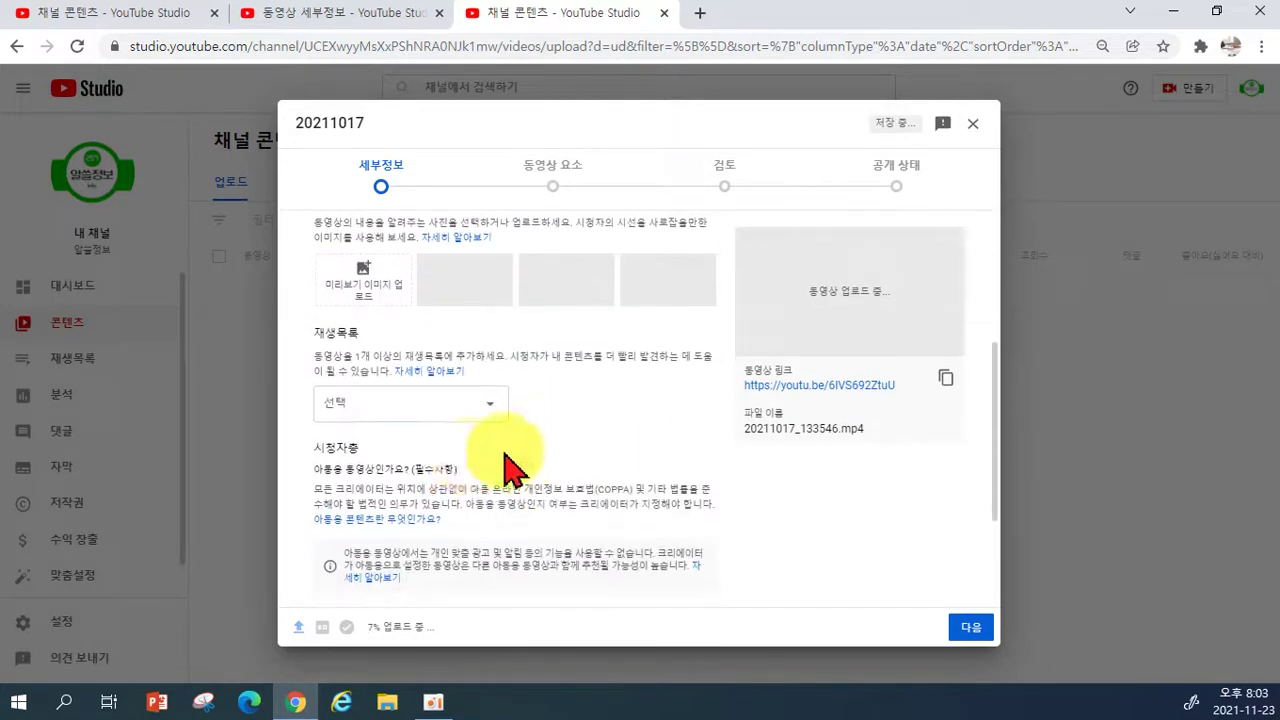
pyautogui.click(388, 413)
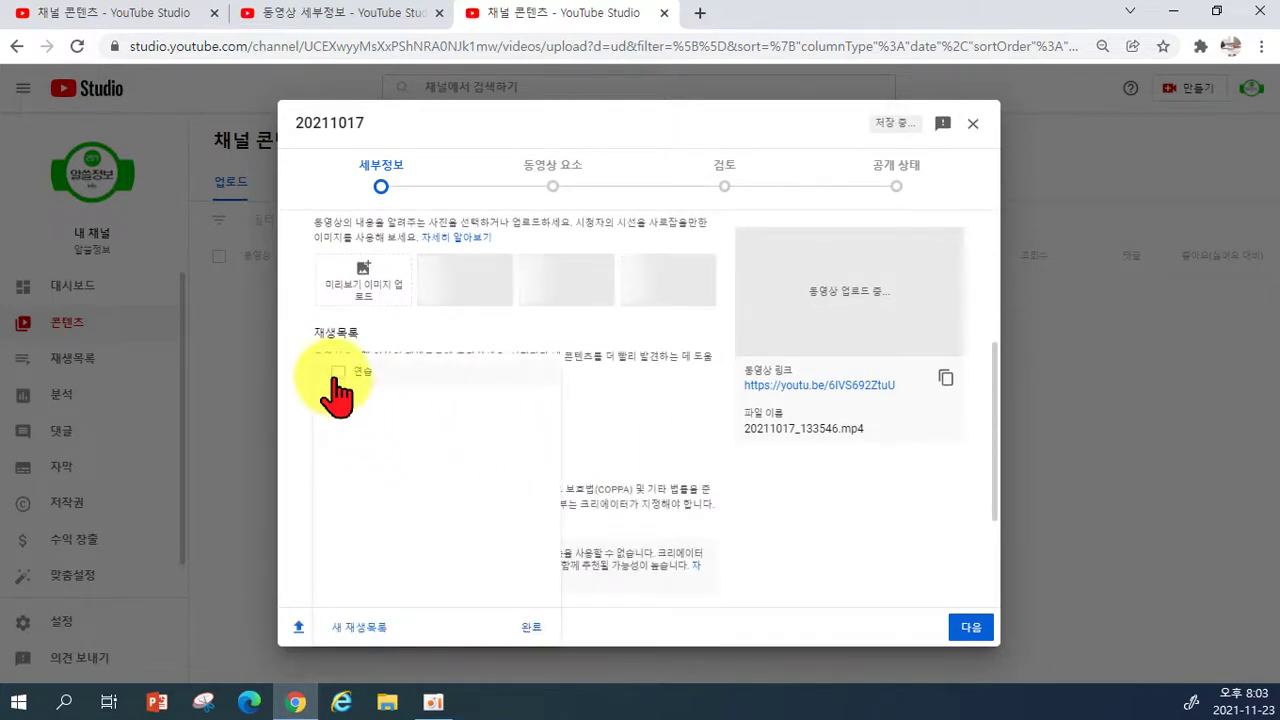
pyautogui.click(339, 374)
pyautogui.click(530, 627)
pyautogui.scroll(-2, 498, 510)
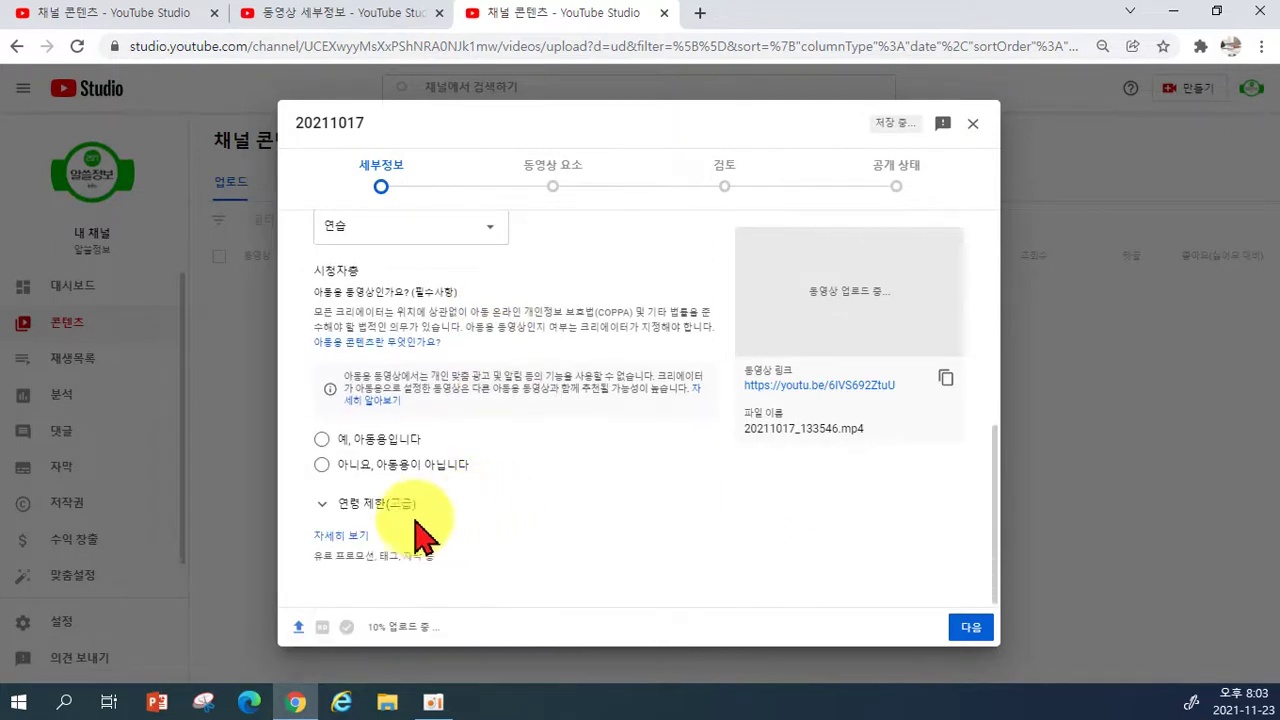
pyautogui.click(321, 464)
# Proceed through the video elements and checks without additions, set the visibility to public (공개), and save the upload.
pyautogui.click(549, 207)
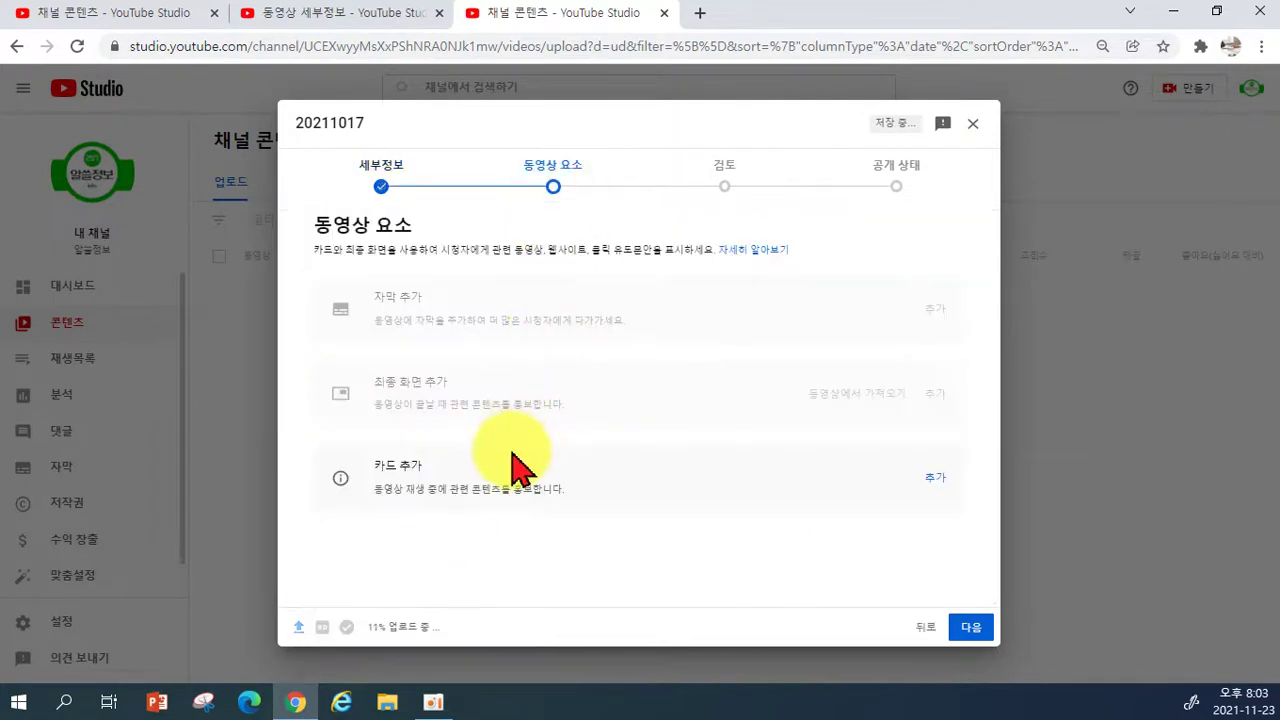
pyautogui.click(735, 200)
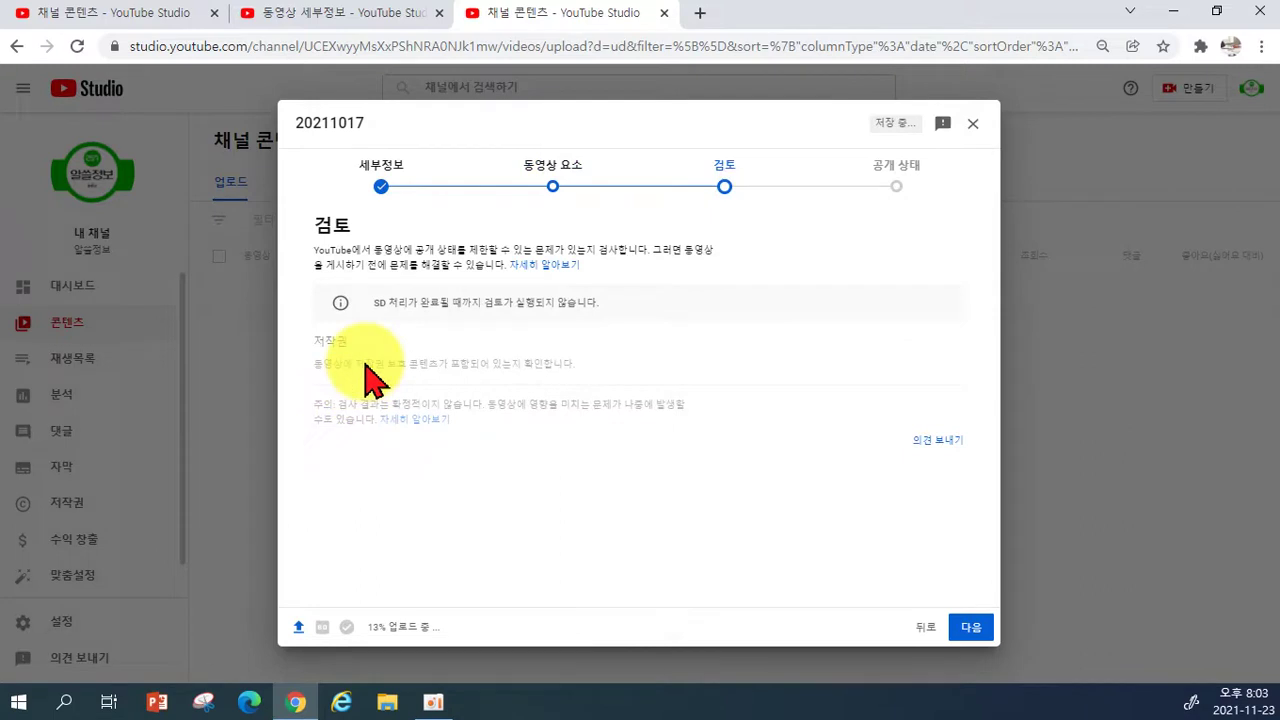
pyautogui.click(903, 205)
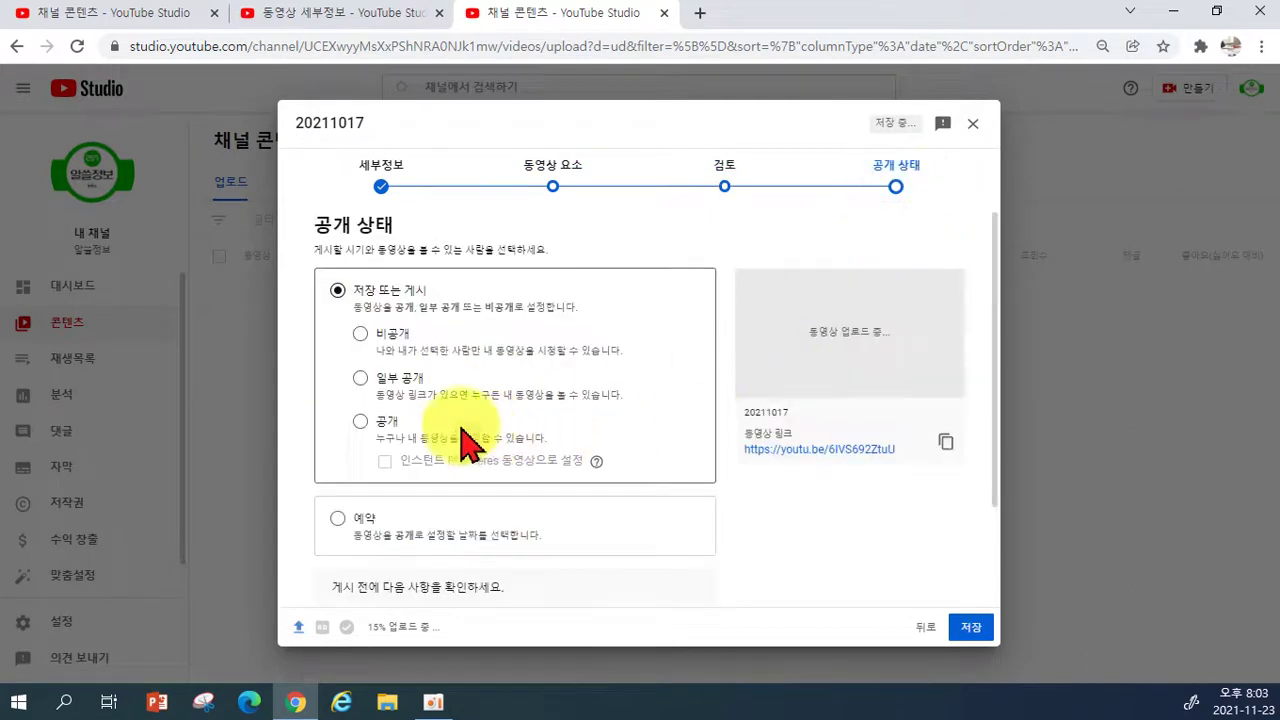
pyautogui.click(362, 423)
pyautogui.click(948, 640)
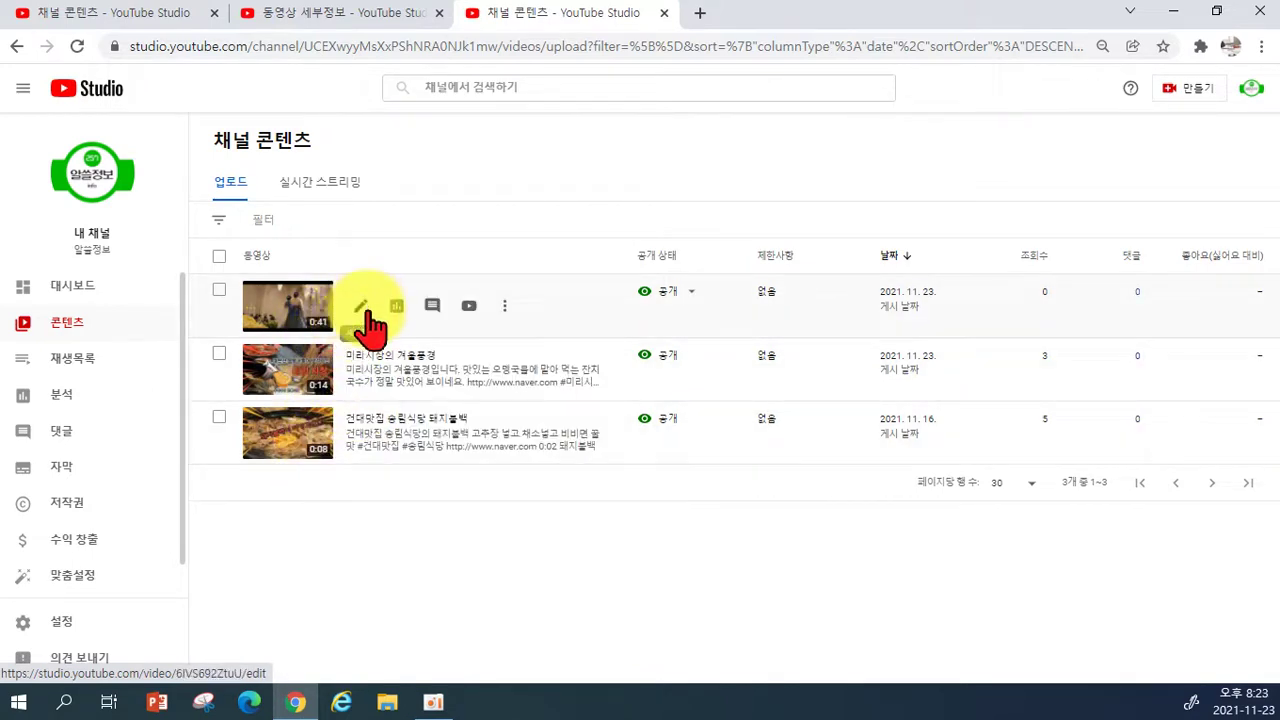
# Open the details of the uploaded 20211017 video, dismiss the introductory tip, and review its description, thumbnail, playlist and audience settings.
pyautogui.click(364, 306)
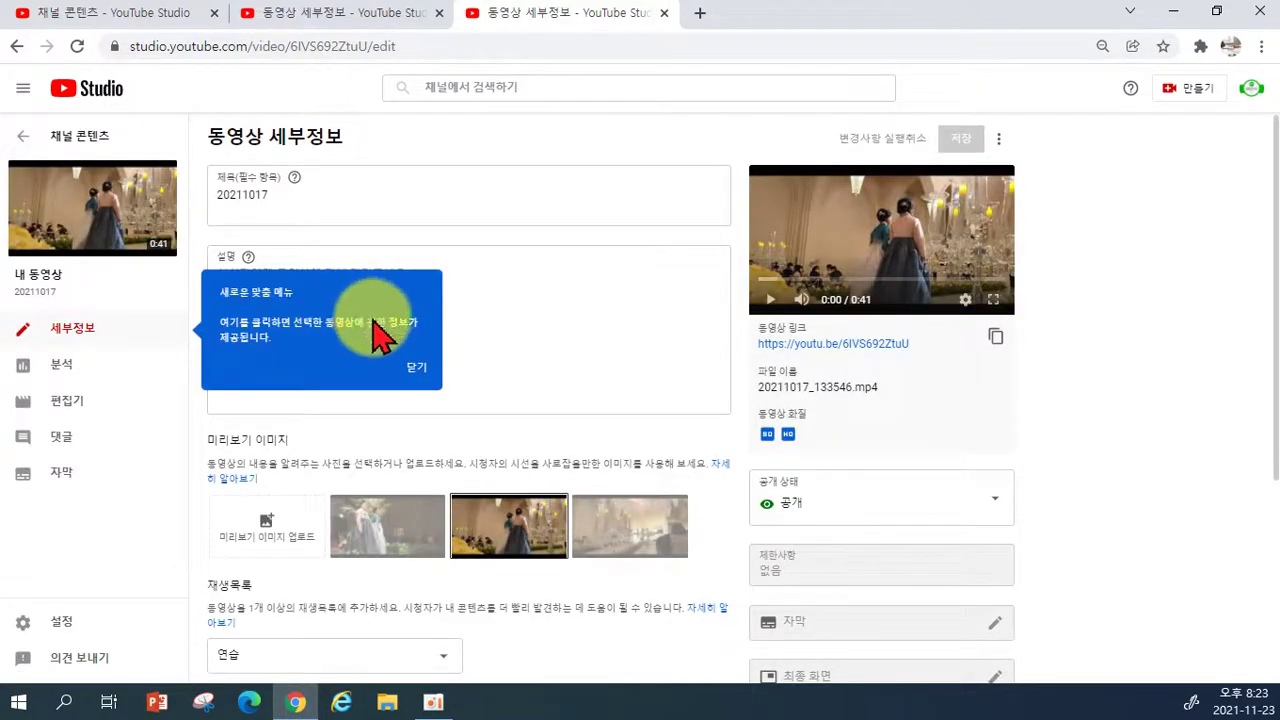
pyautogui.click(424, 368)
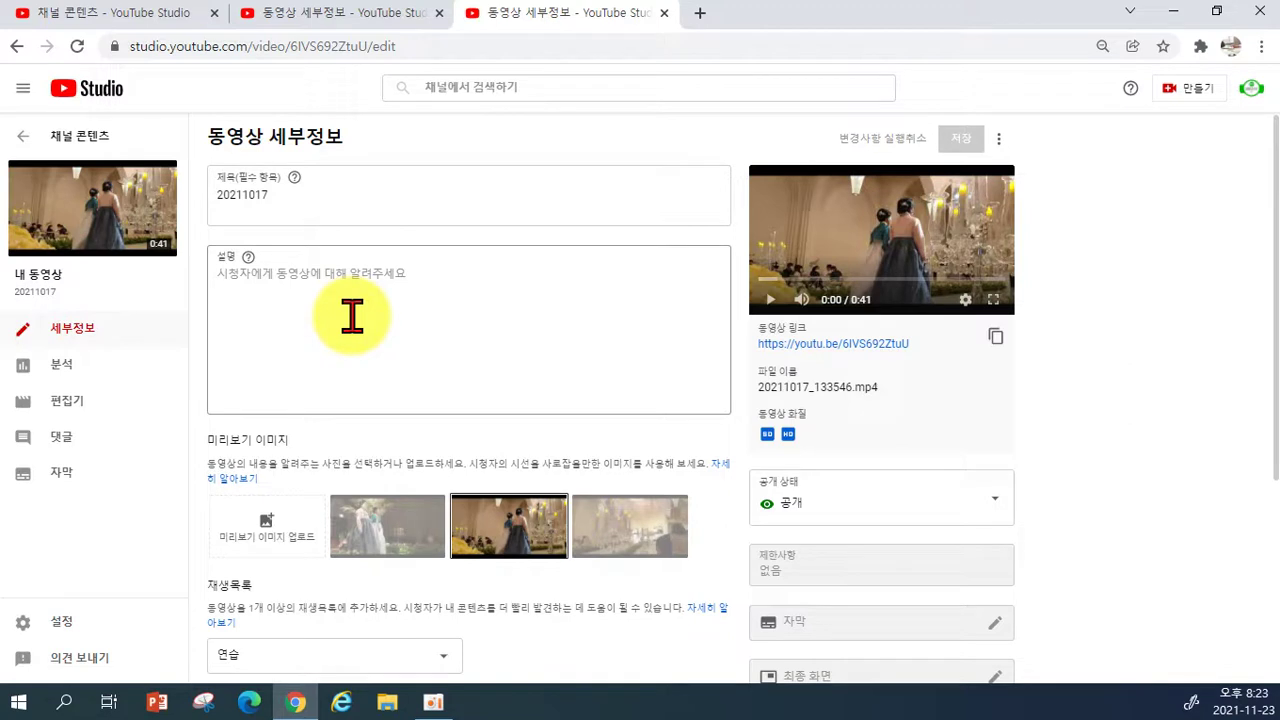
pyautogui.scroll(-2, 352, 316)
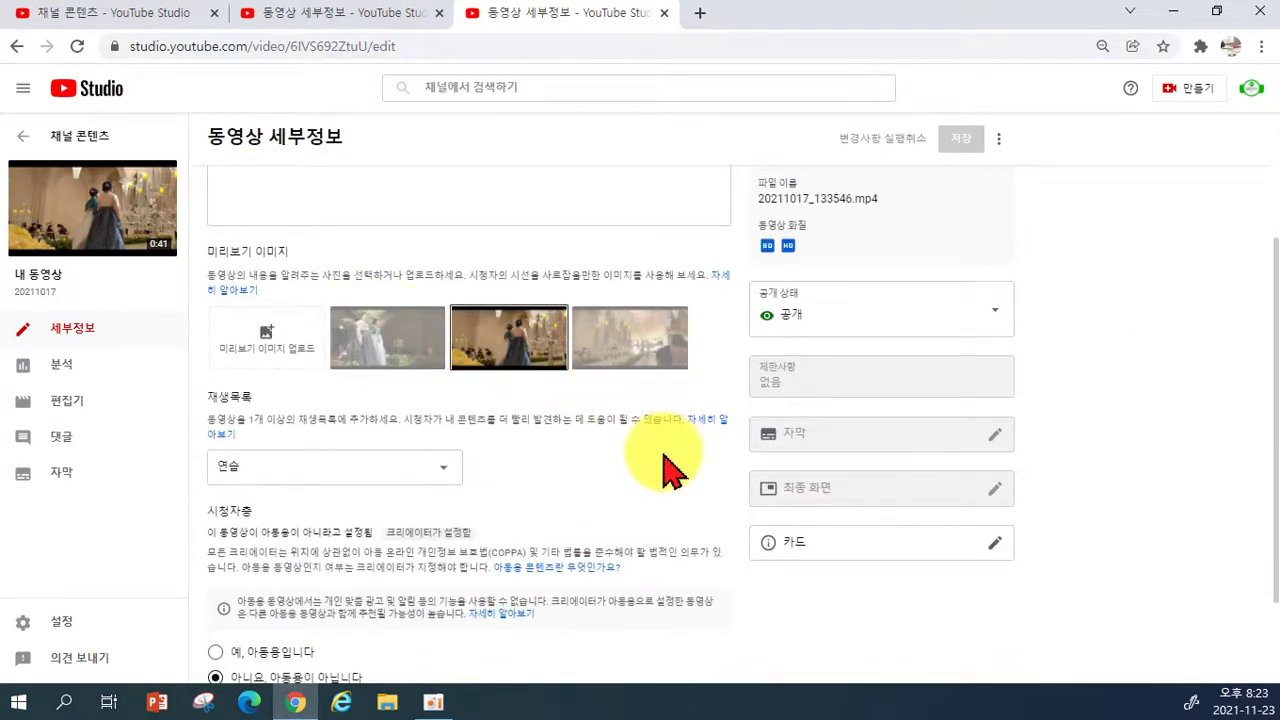
pyautogui.scroll(1, 668, 468)
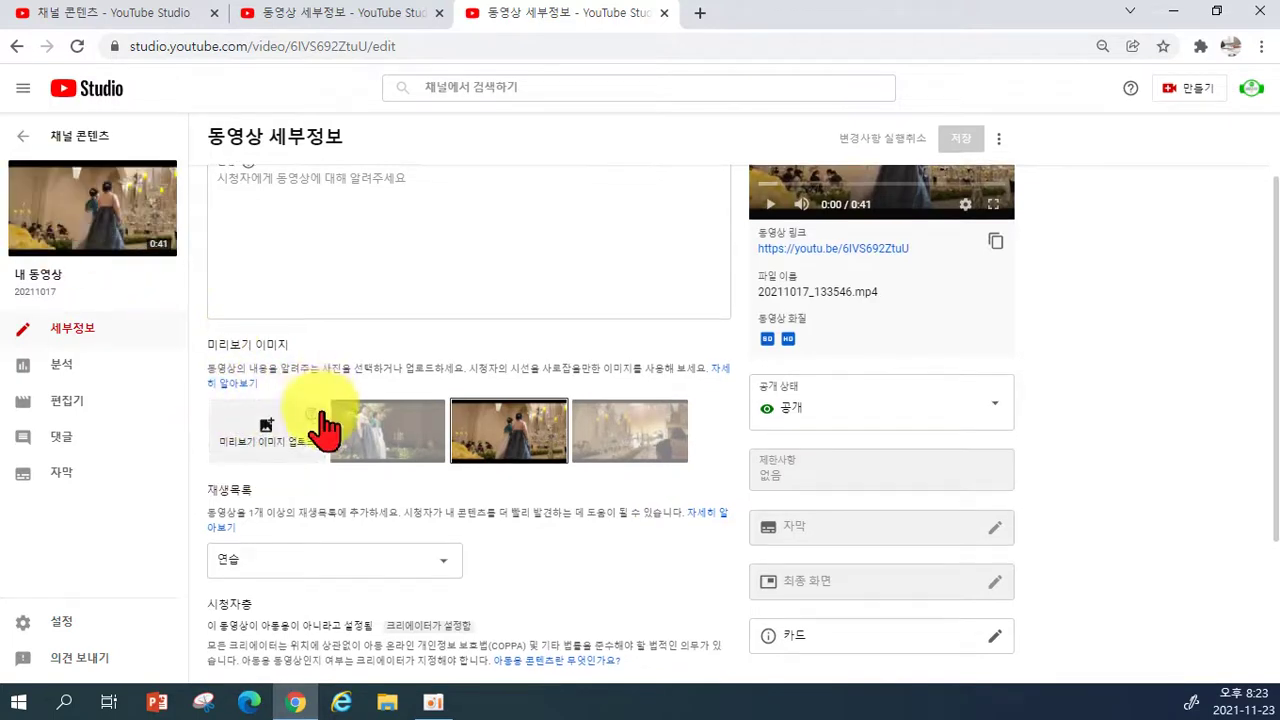
pyautogui.scroll(-1, 322, 428)
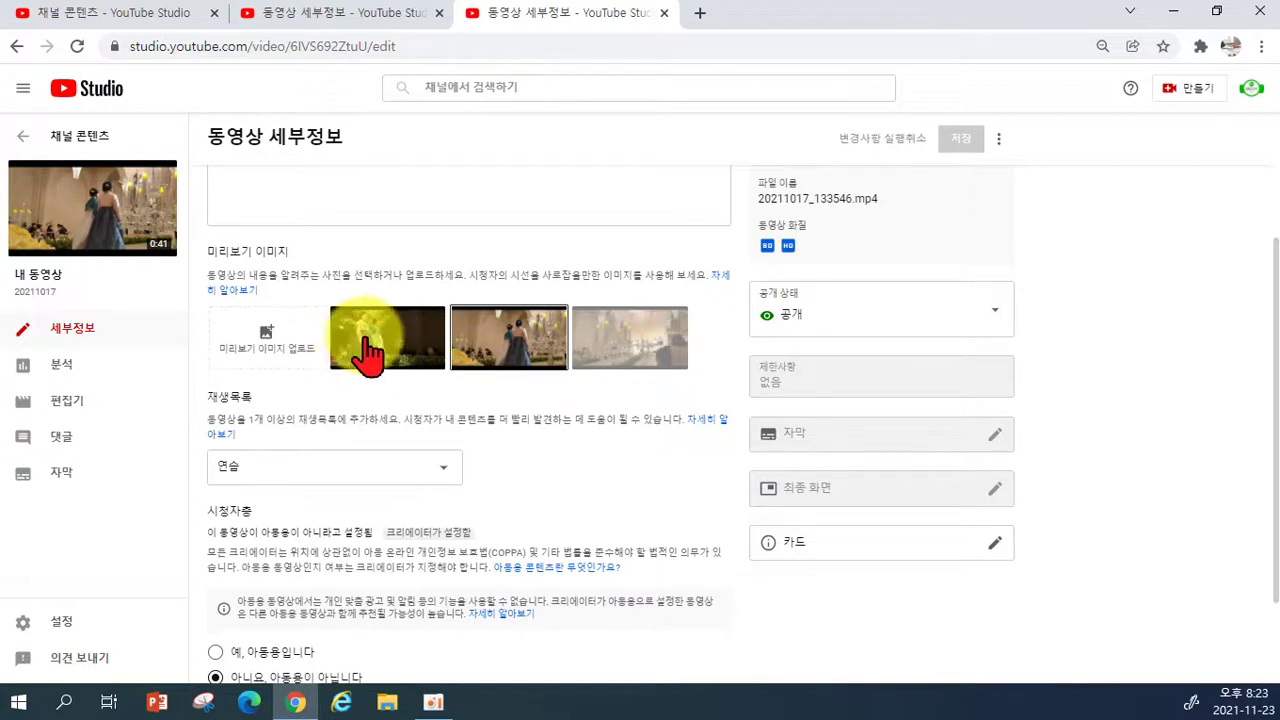
pyautogui.scroll(2, 368, 350)
pyautogui.scroll(-3, 609, 386)
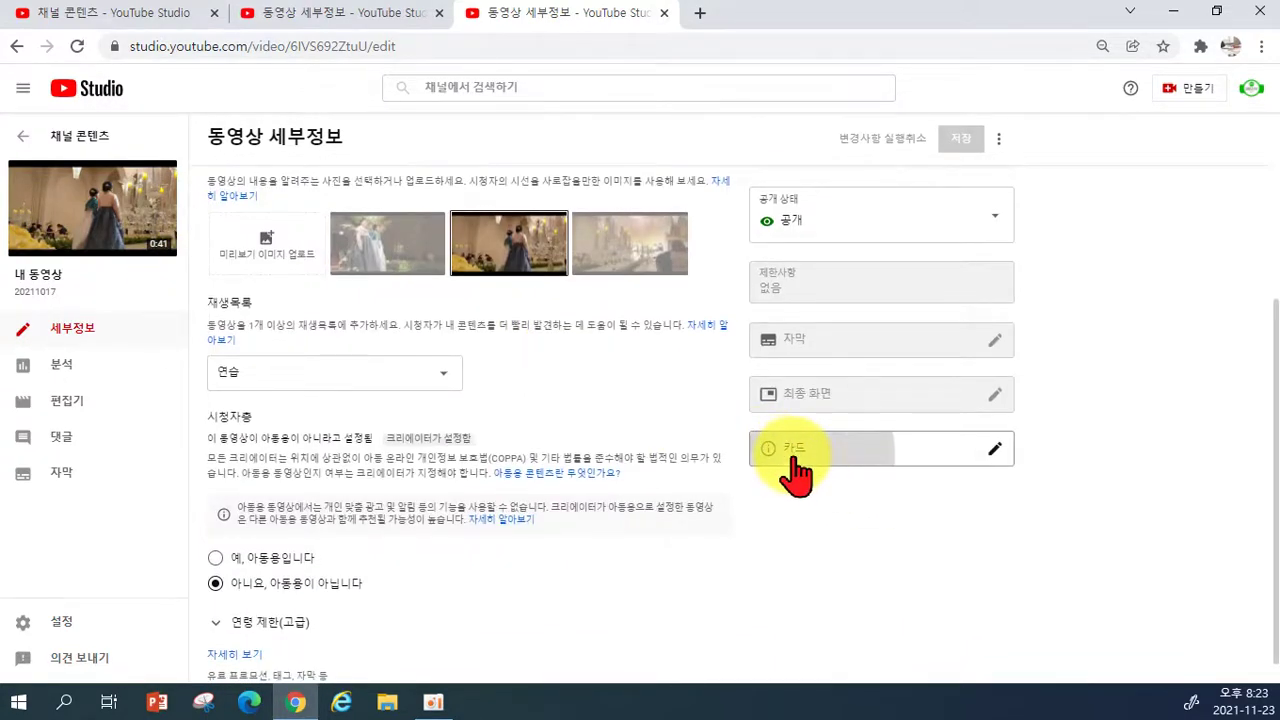
# Open the card editor for the 20211017 video and place the playhead at 01:06 on the timeline.
pyautogui.click(795, 460)
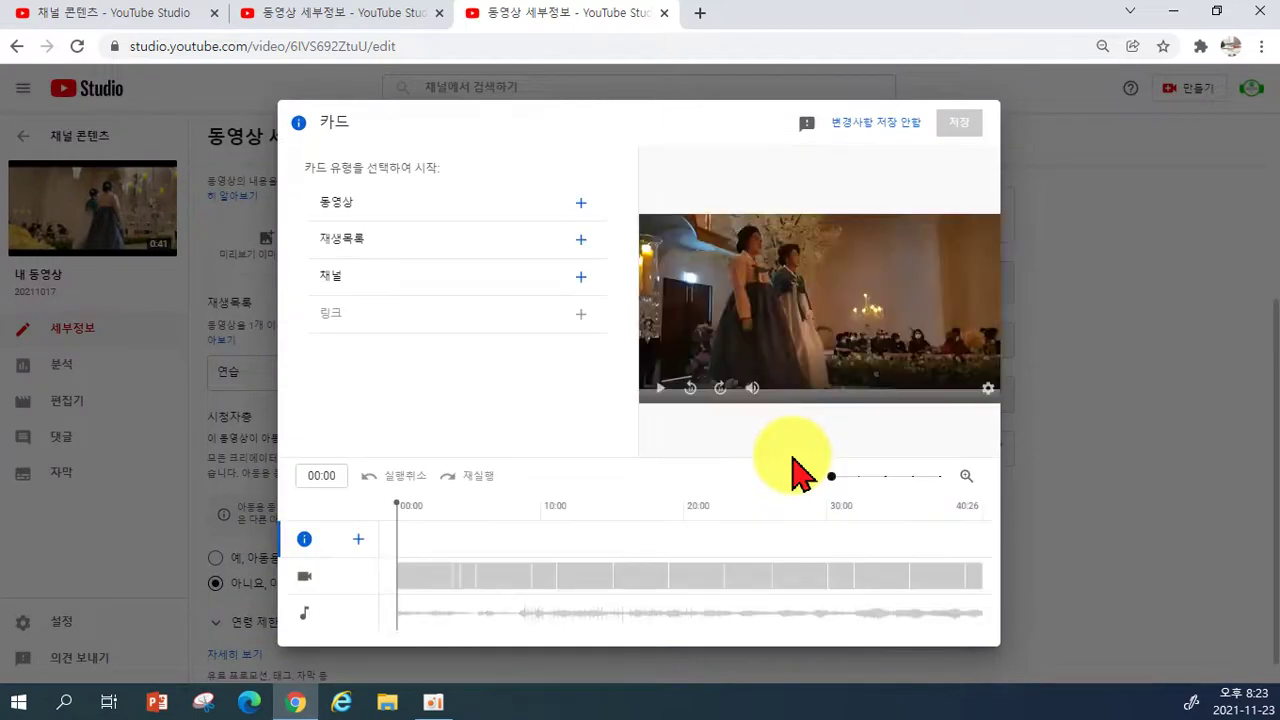
pyautogui.click(441, 524)
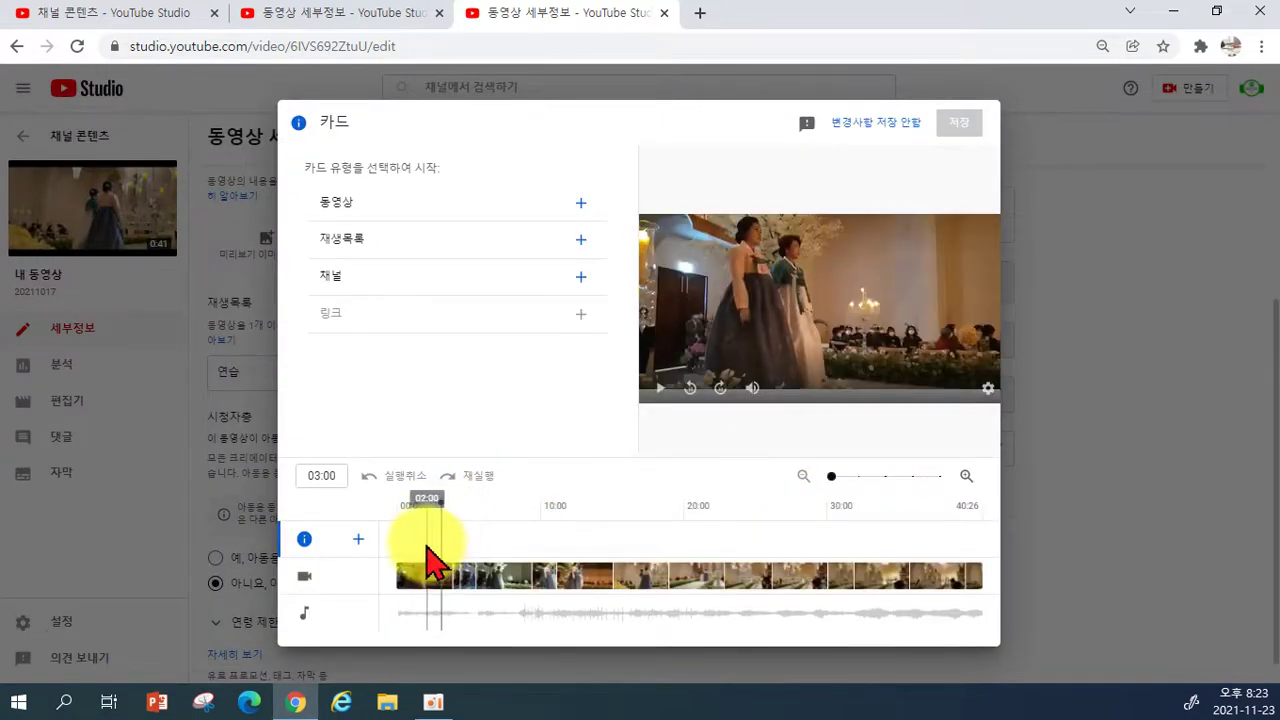
pyautogui.click(424, 545)
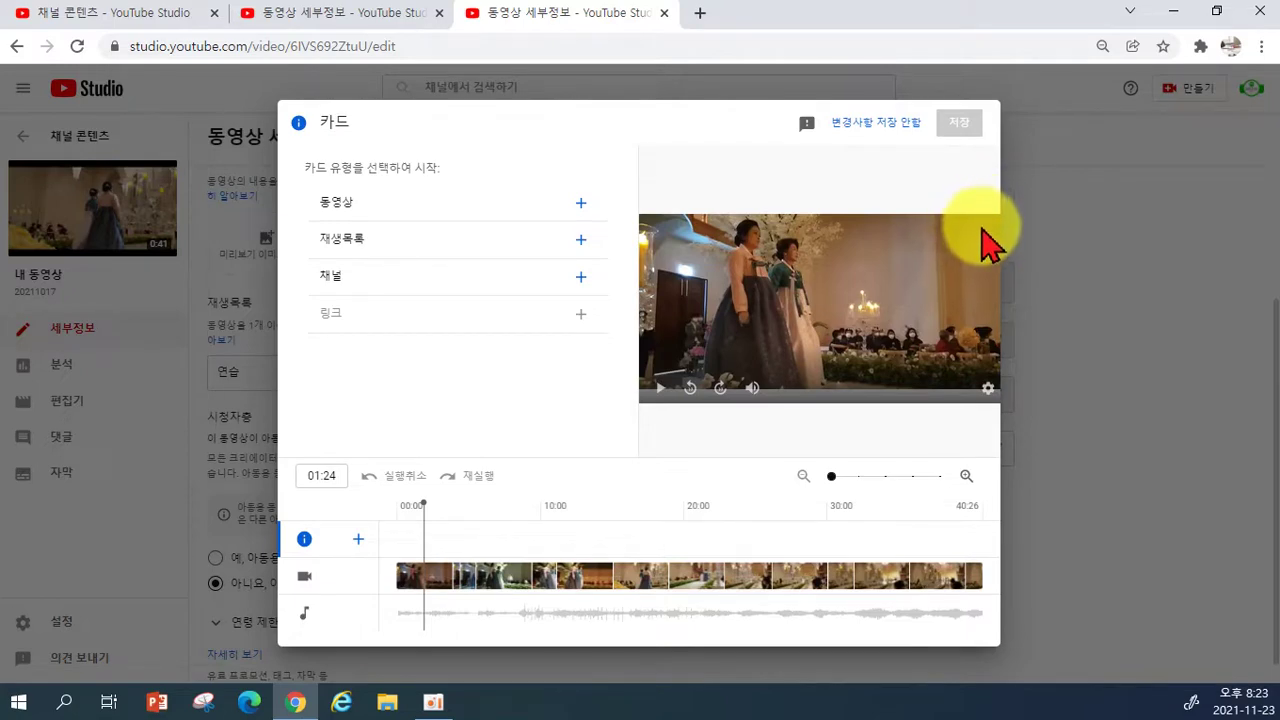
pyautogui.click(416, 544)
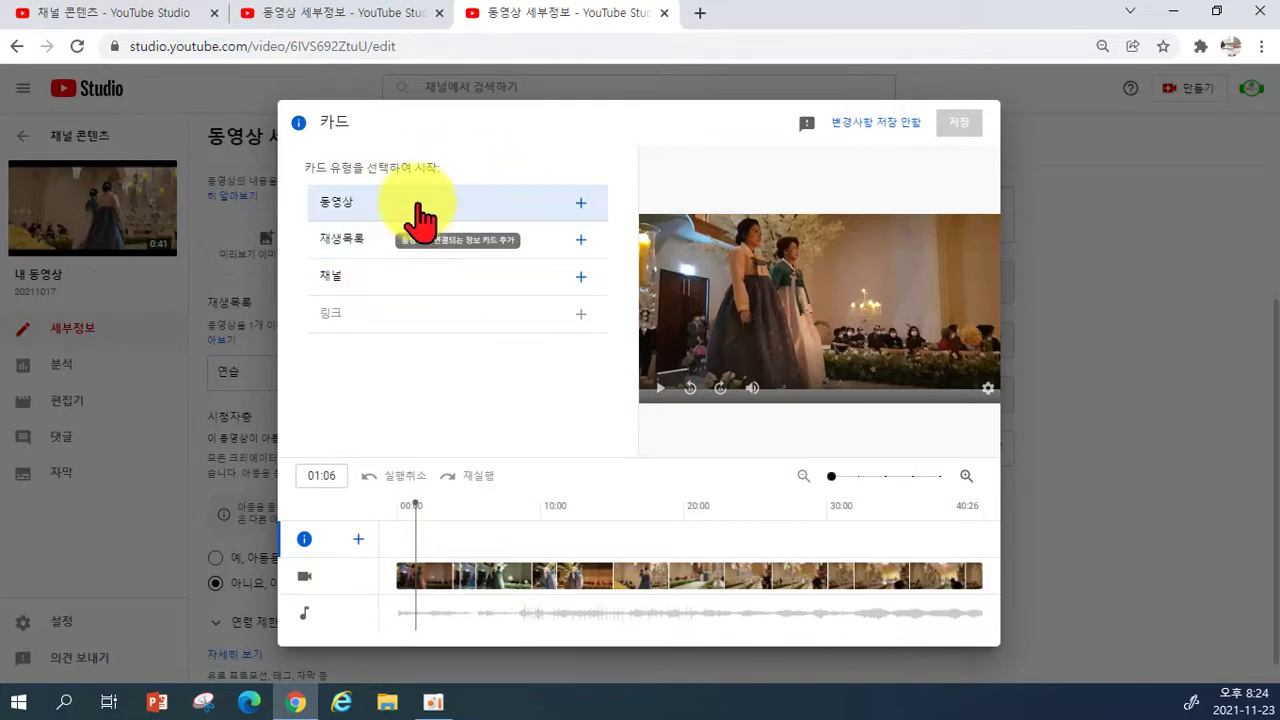
# Add a video card linking to 미리시장의 겨울풍경 with the custom message 유튜브 카드연습중, and save it.
pyautogui.click(582, 205)
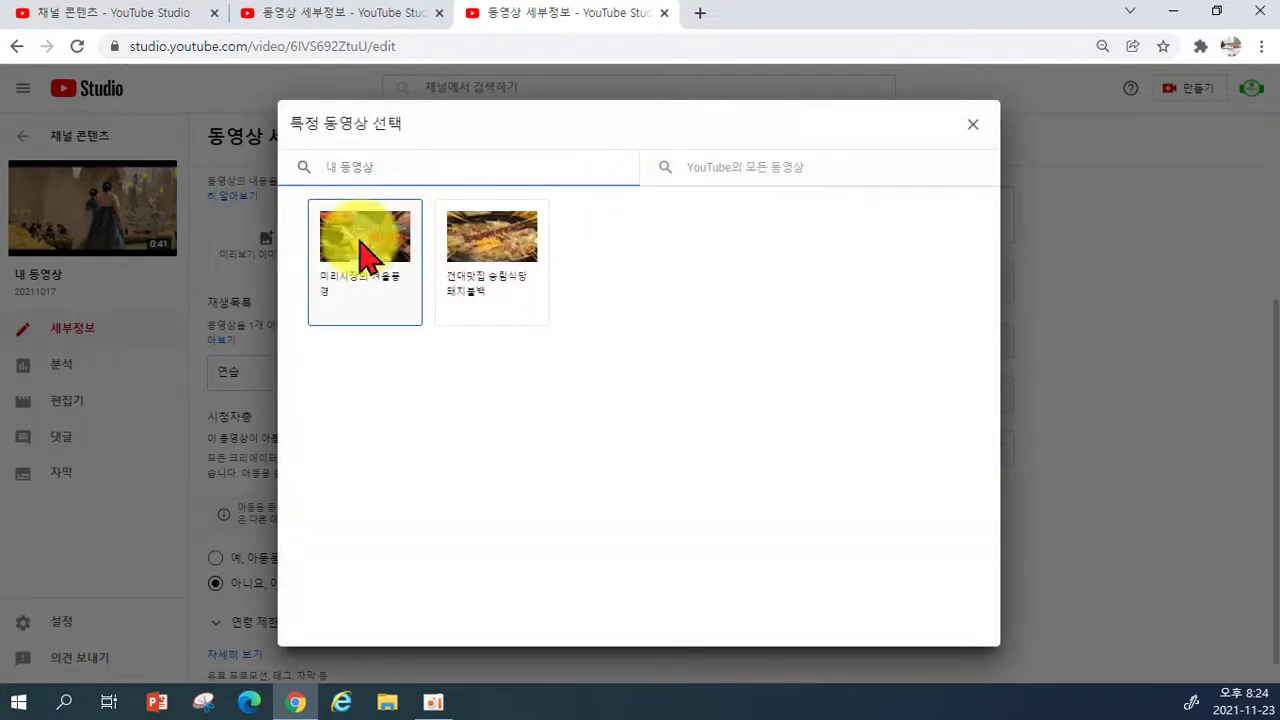
pyautogui.click(365, 255)
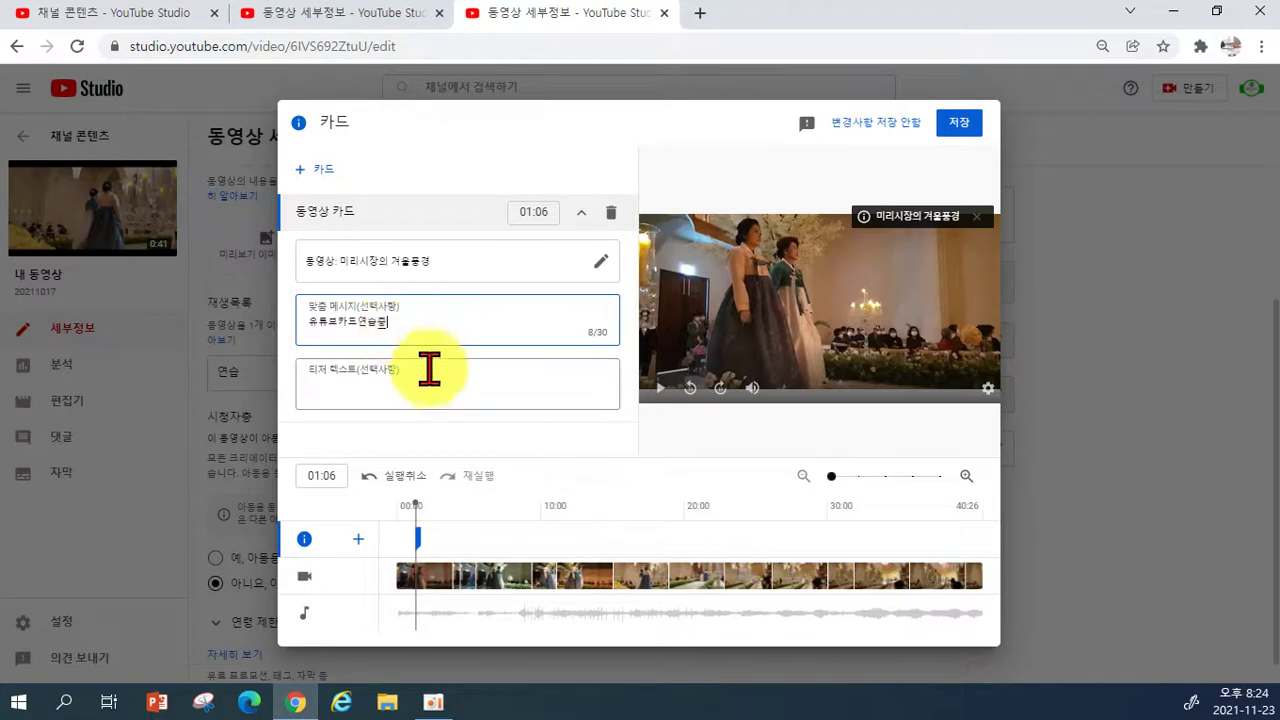
pyautogui.click(337, 322)
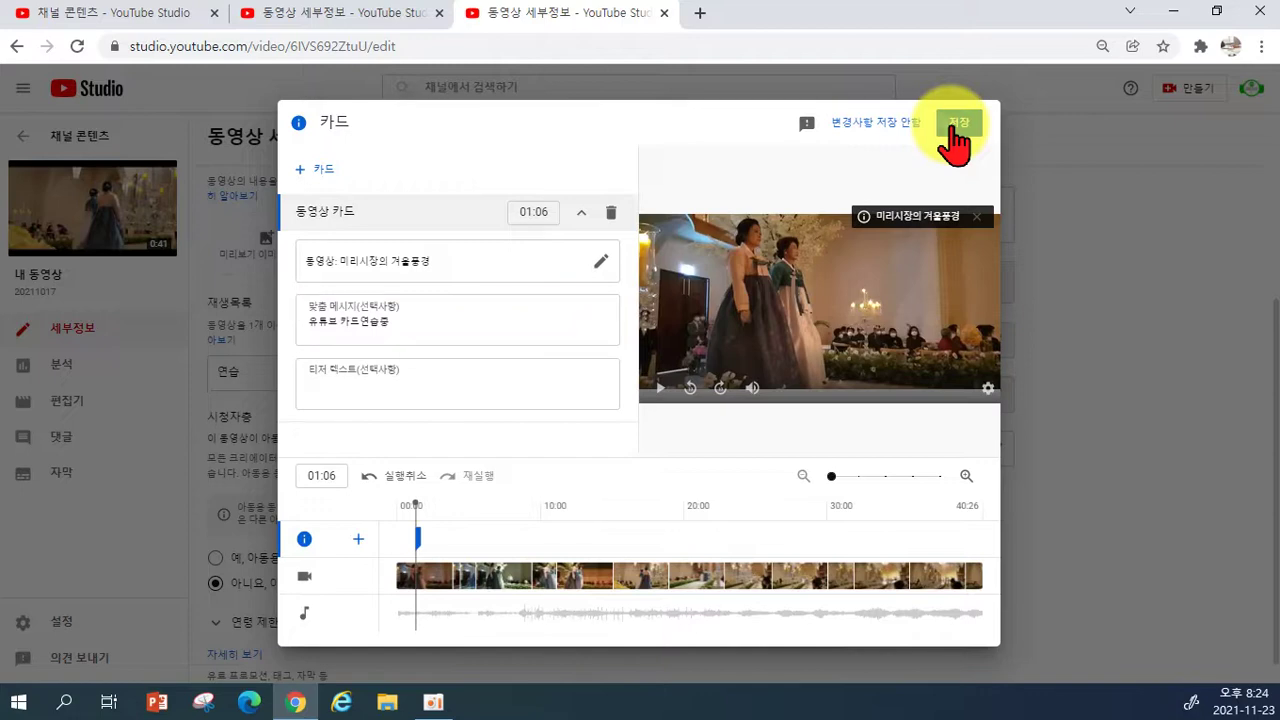
pyautogui.click(955, 127)
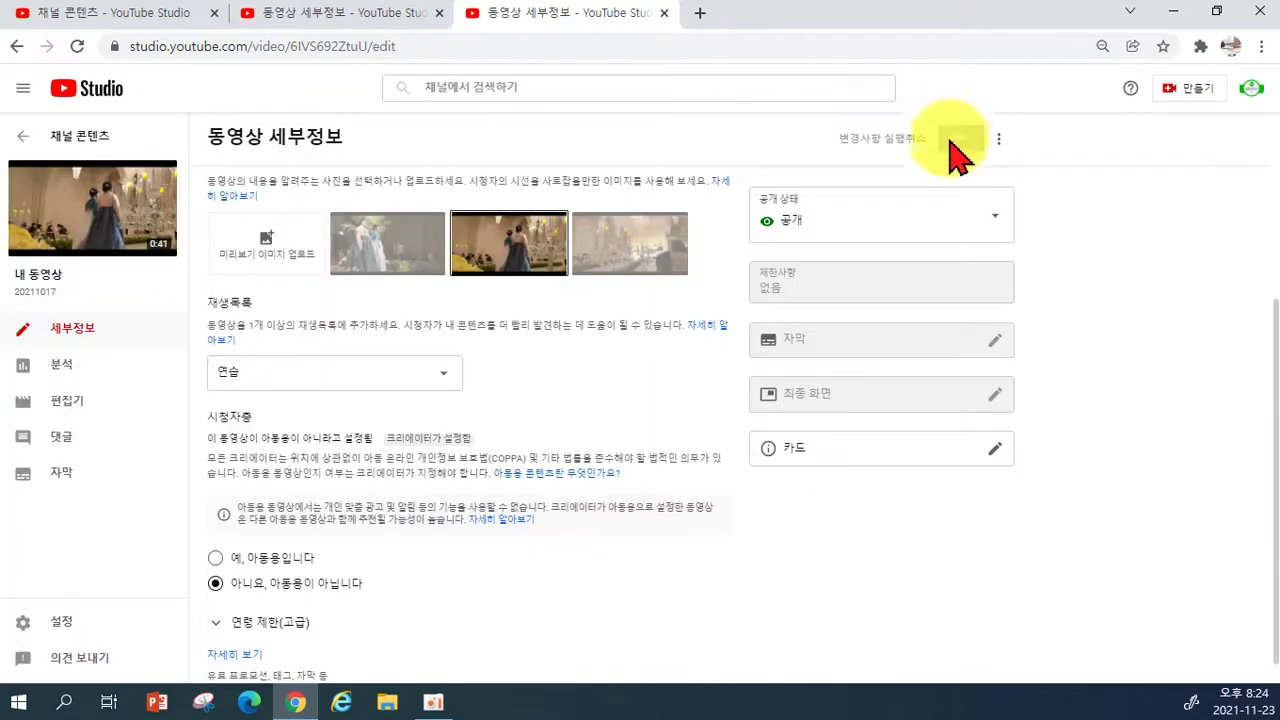
# Play the 20211017 video on its watch page, expand the suggested card, and follow it to the linked 미리시장의 겨울풍경 video.
pyautogui.click(92, 222)
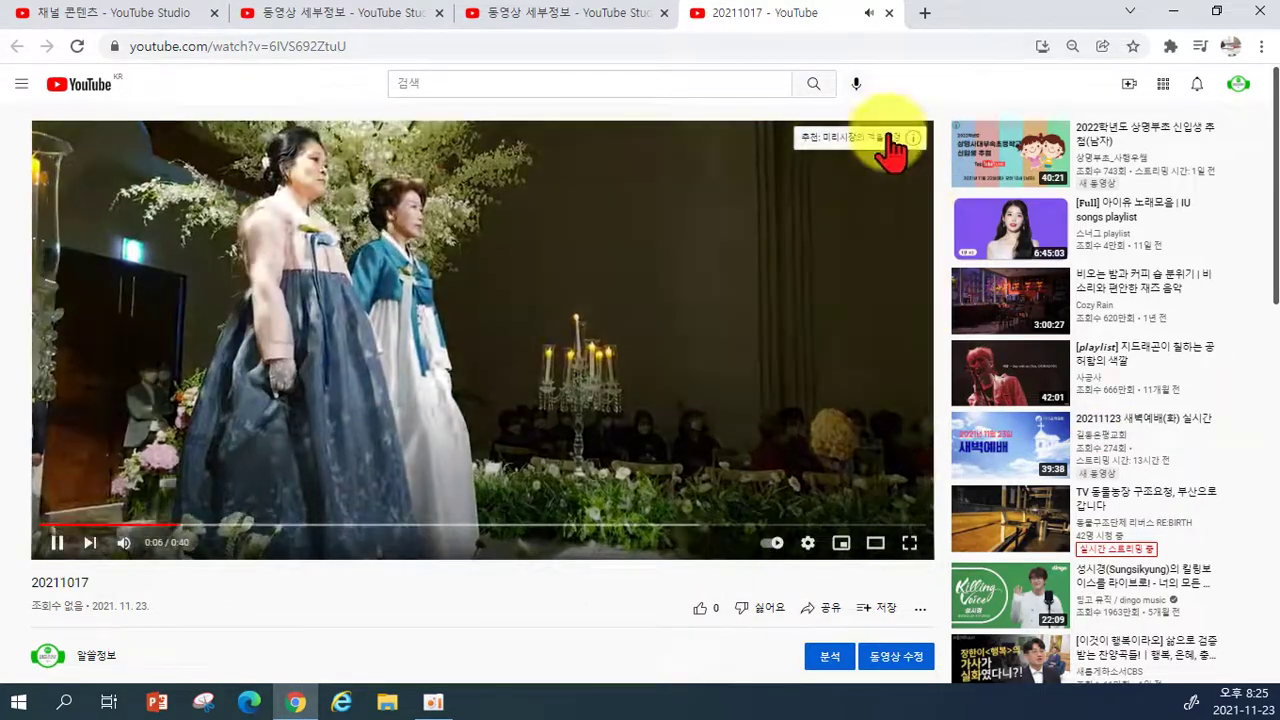
pyautogui.click(886, 138)
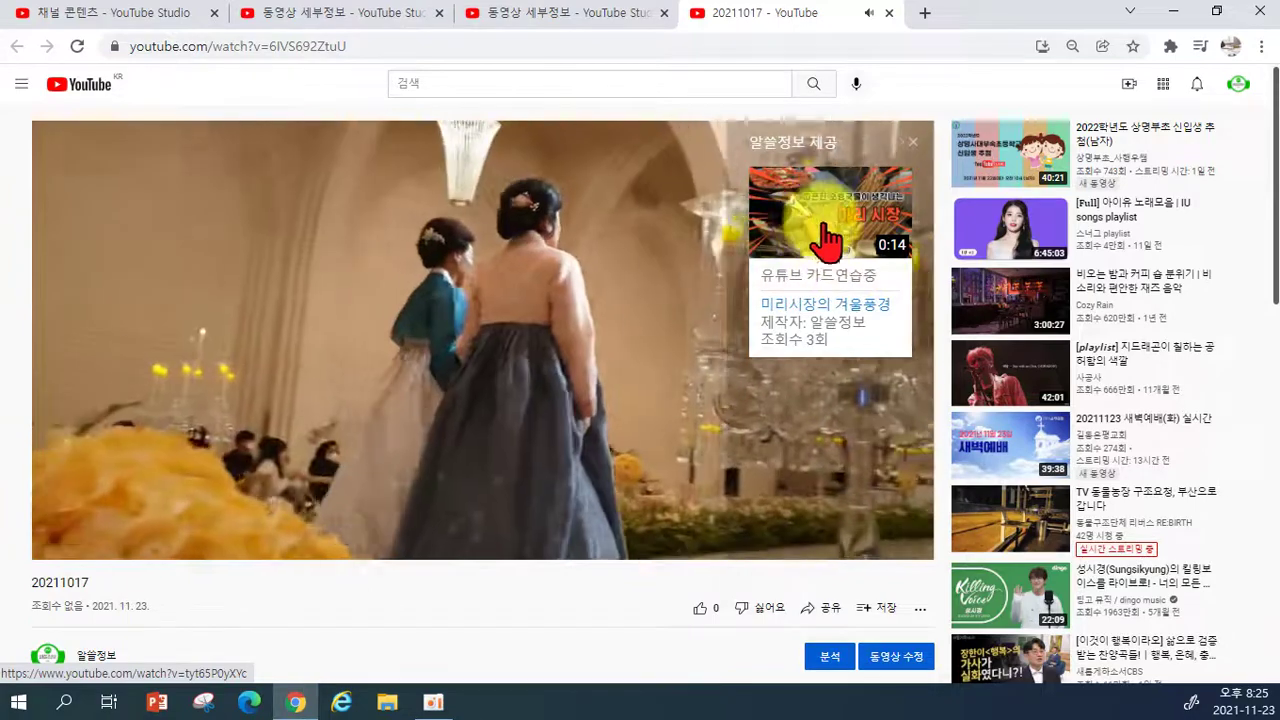
pyautogui.click(812, 238)
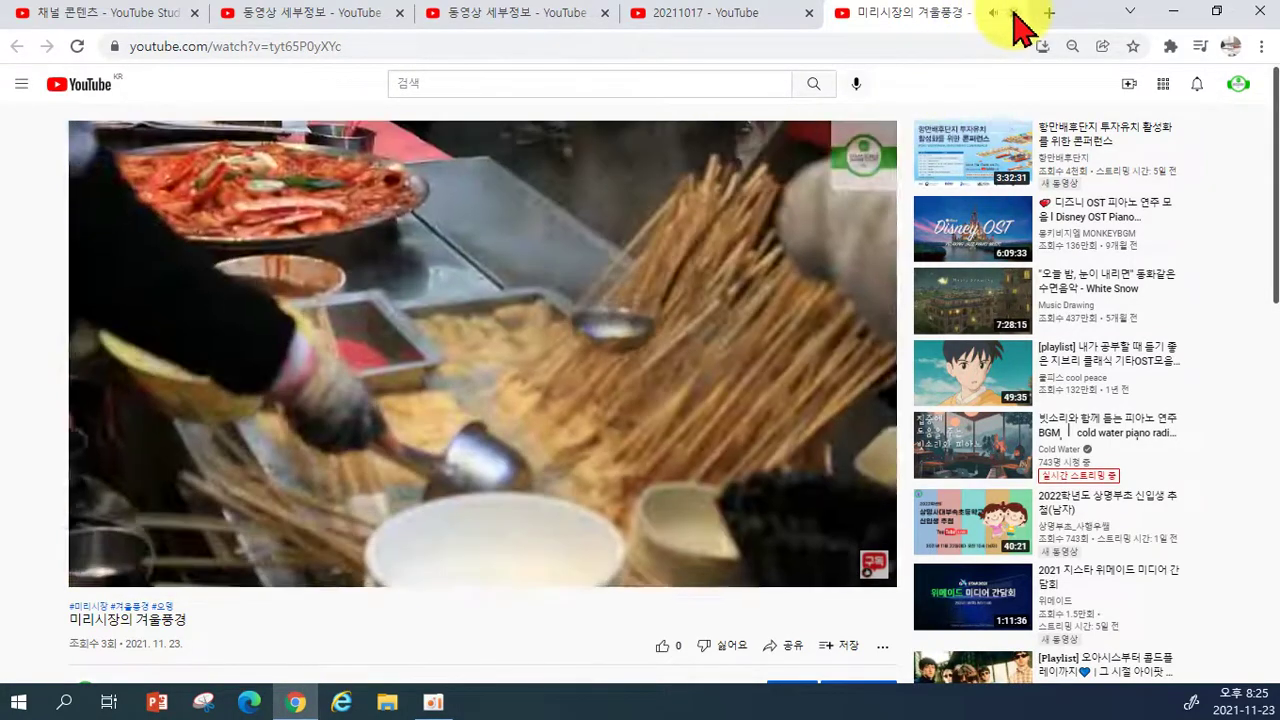
# Return to the 20211017 video, collapse and reopen its card, follow it again to the linked video, and close that video.
pyautogui.click(1013, 13)
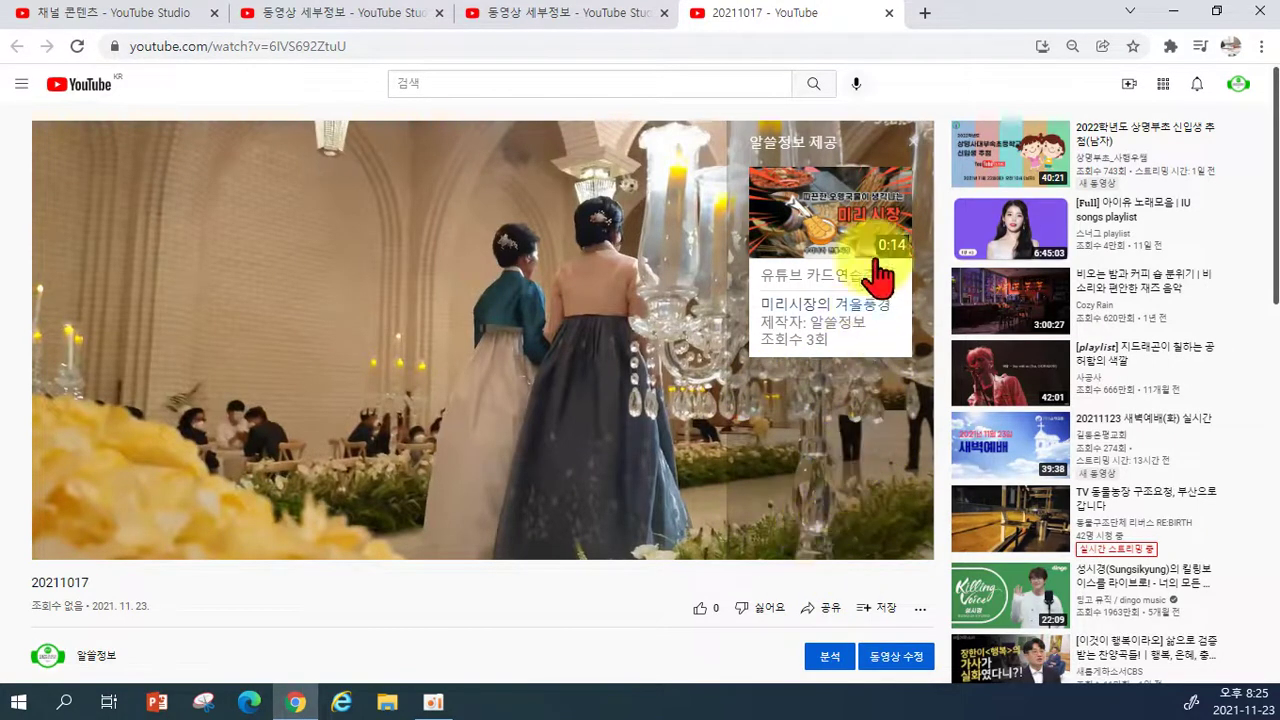
pyautogui.click(911, 142)
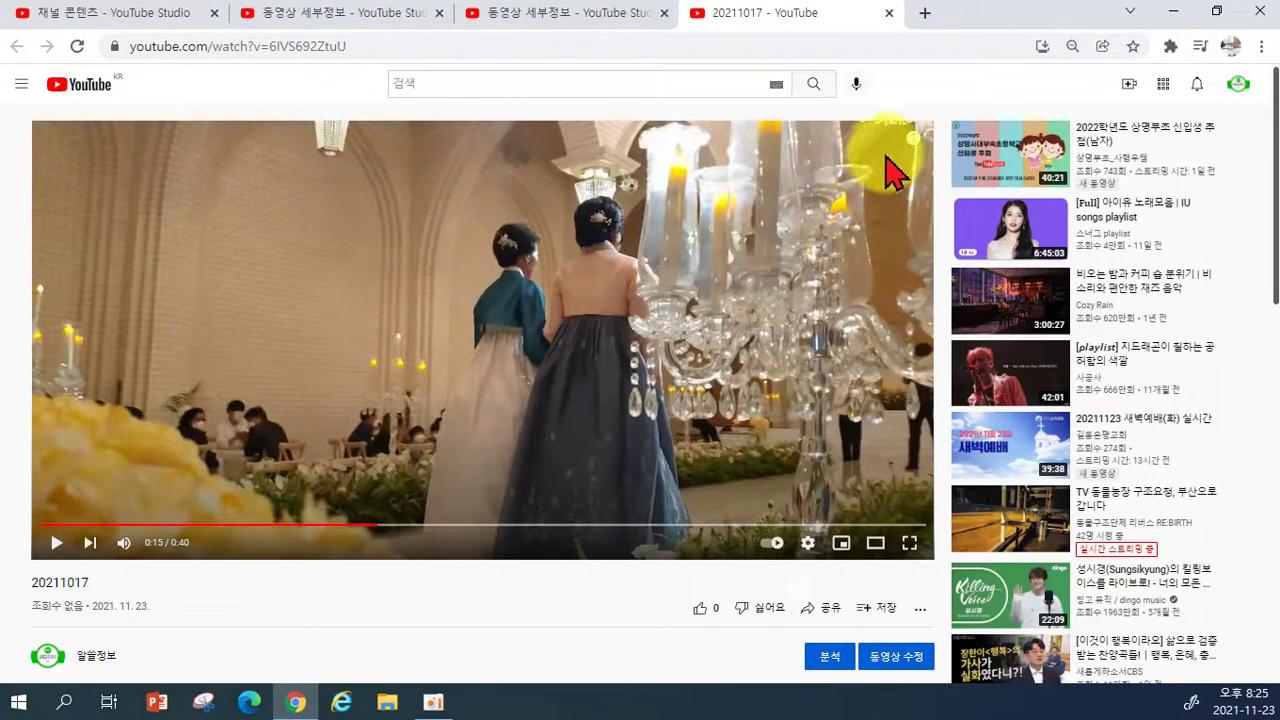
pyautogui.click(915, 160)
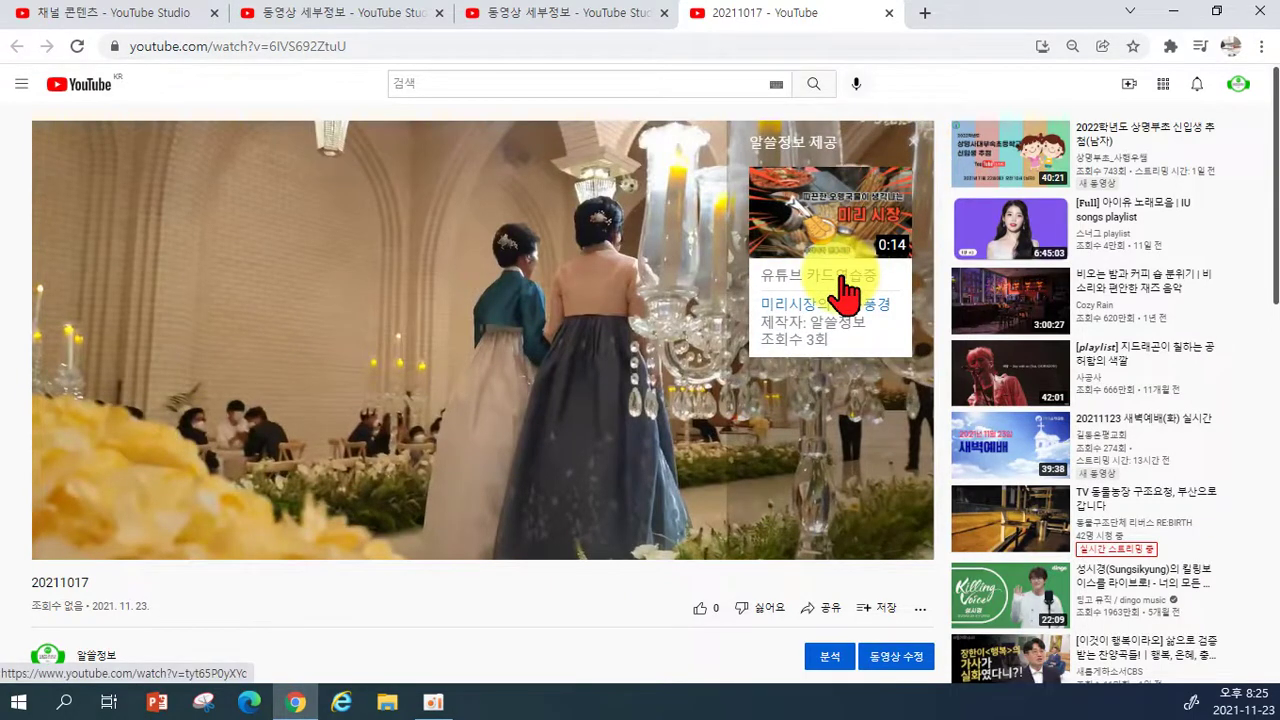
pyautogui.click(843, 283)
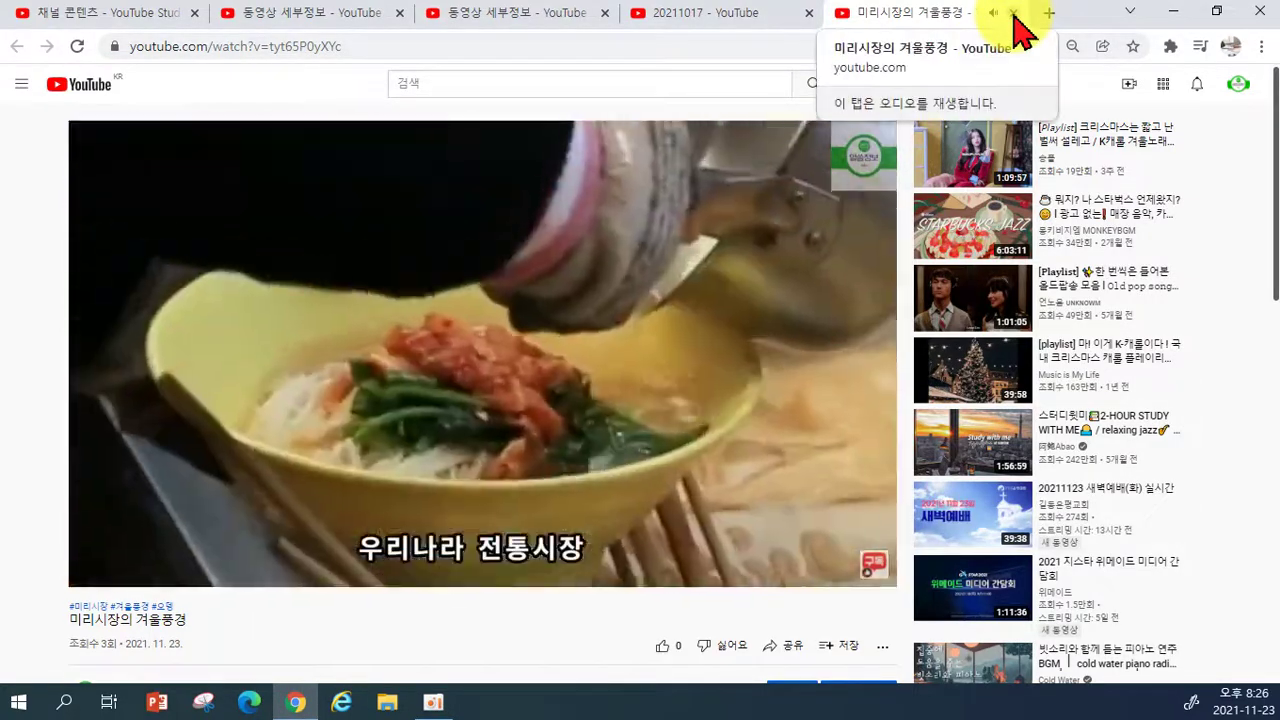
pyautogui.click(1013, 13)
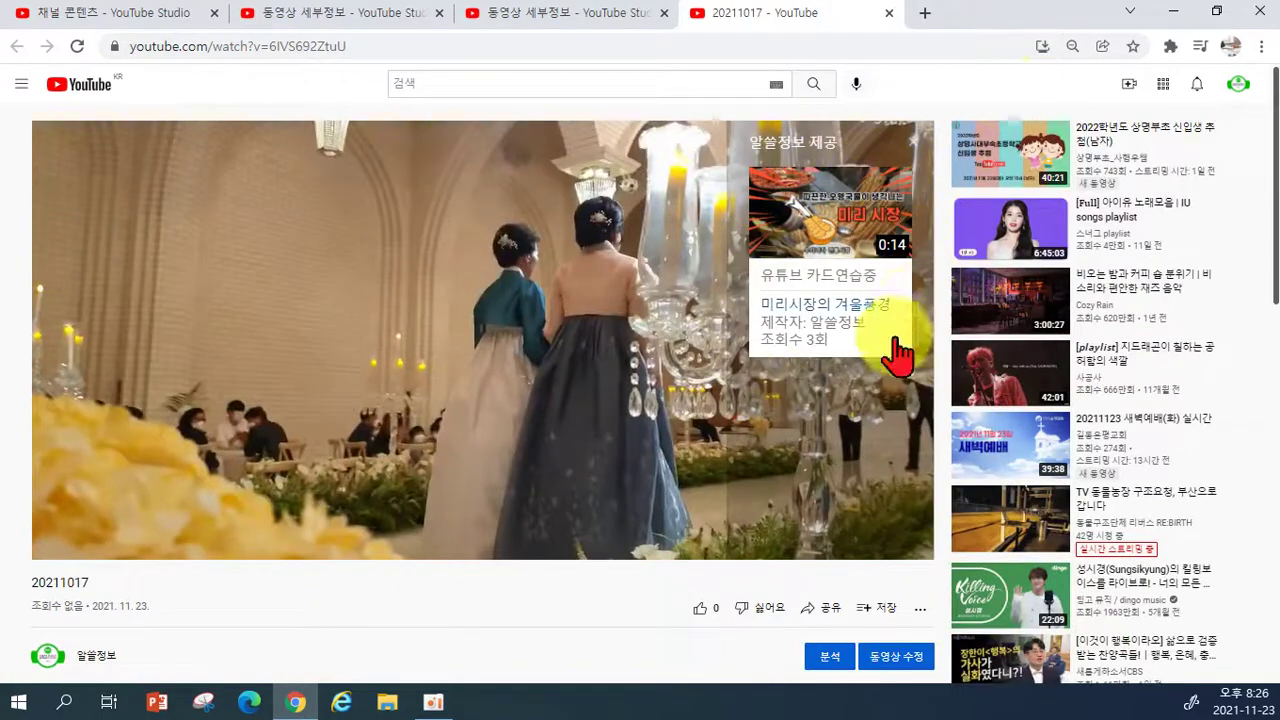
# Collapse the card, view the 20211017 video's analytics, and close its analytics and details pages.
pyautogui.click(910, 143)
pyautogui.scroll(-3, 340, 440)
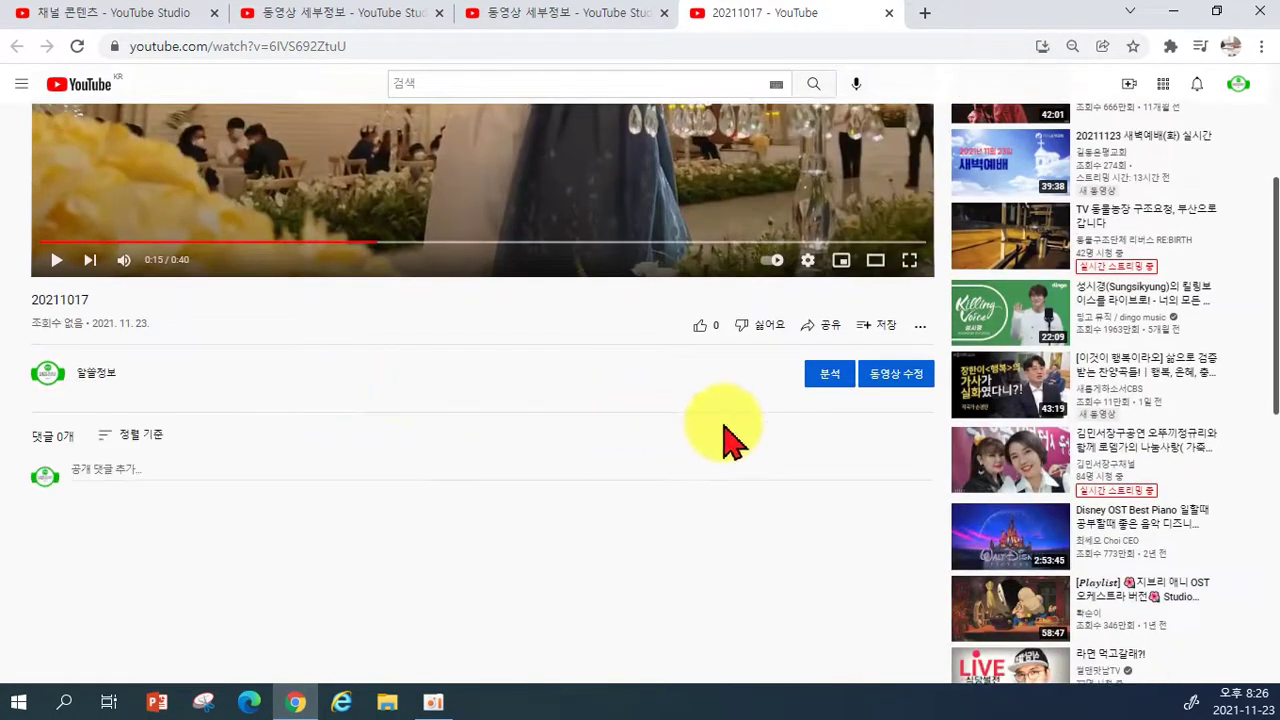
pyautogui.click(815, 385)
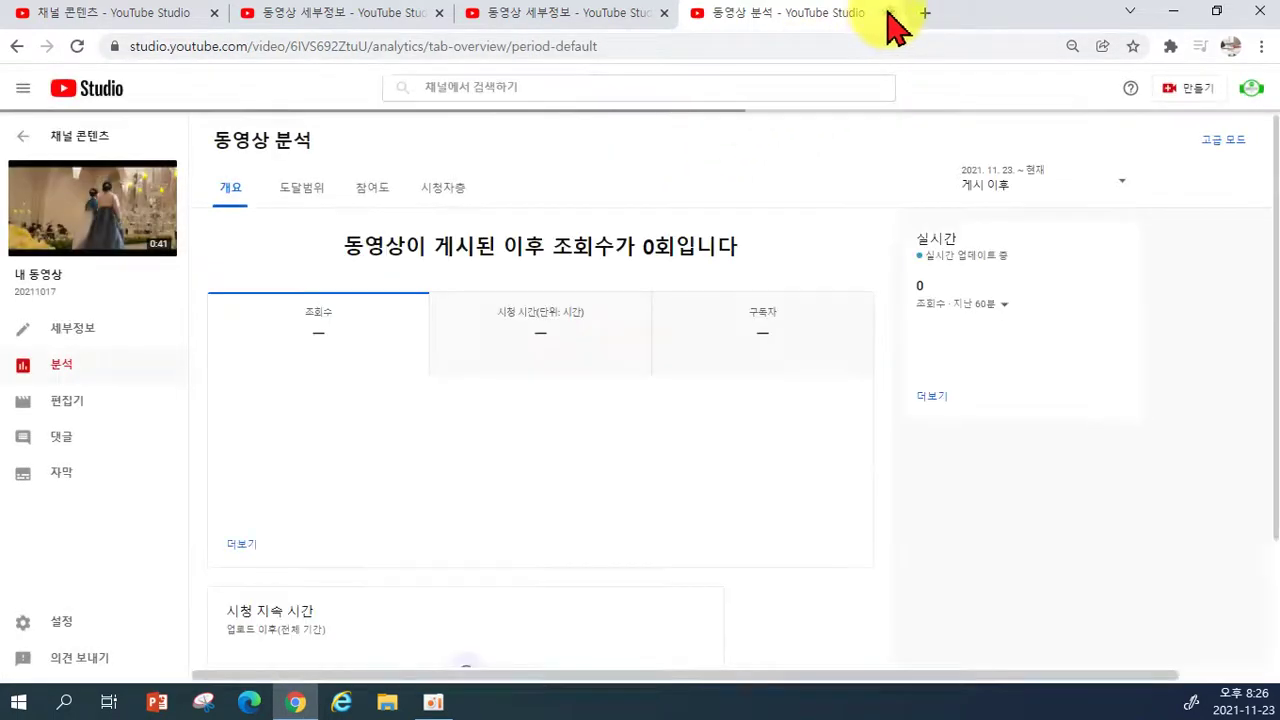
pyautogui.click(888, 14)
pyautogui.click(664, 13)
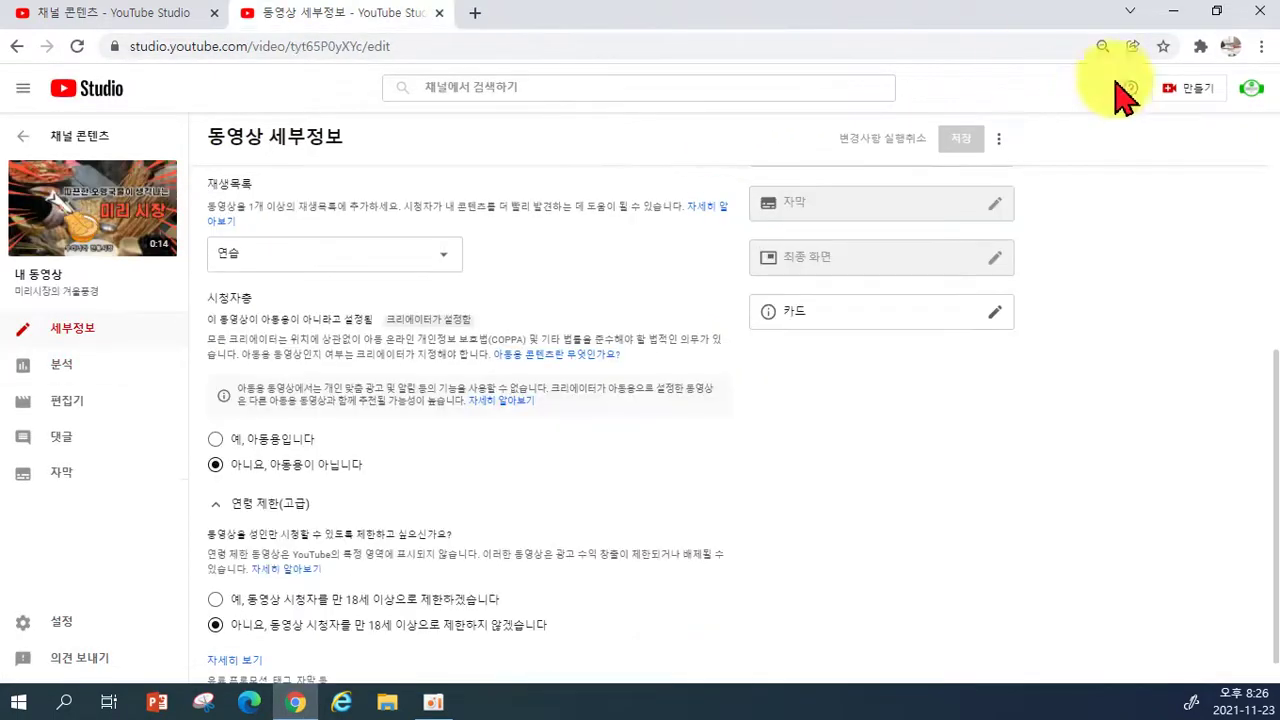
# Go to the channel's content list, dismiss the introductory tip, and open the details of the 미리시장의 겨울풍경 video.
pyautogui.click(1250, 90)
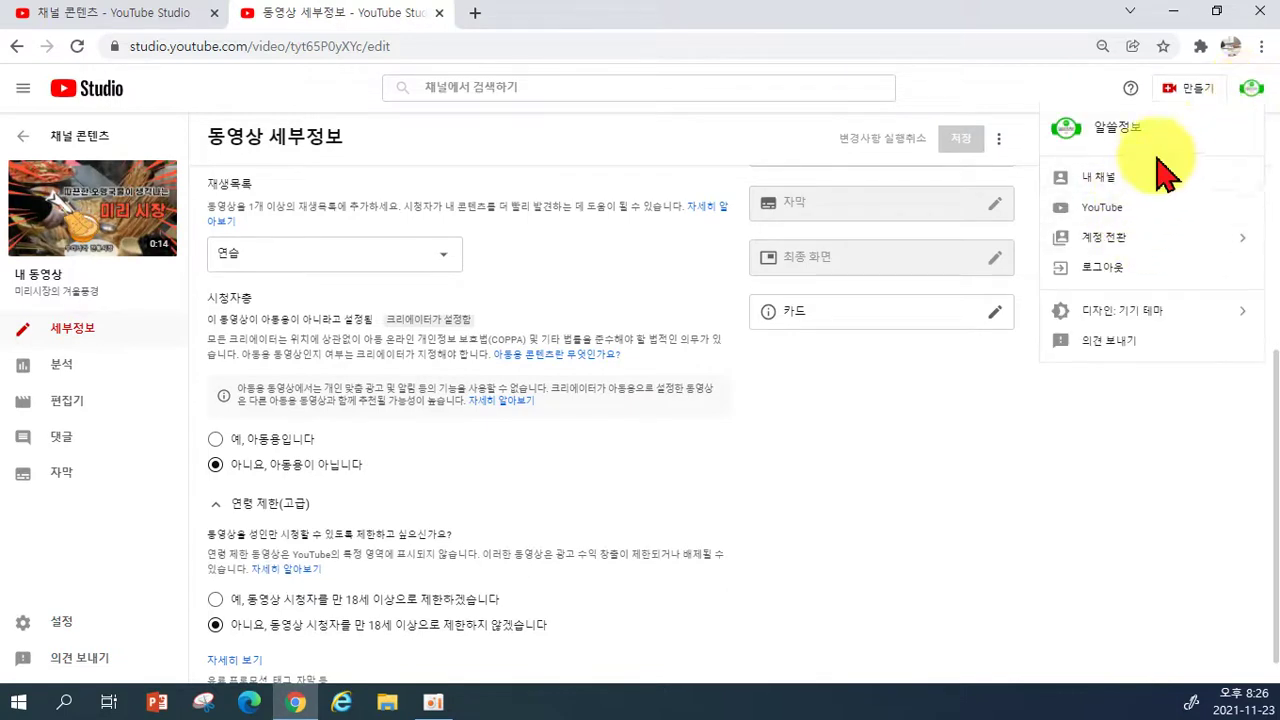
pyautogui.click(1092, 181)
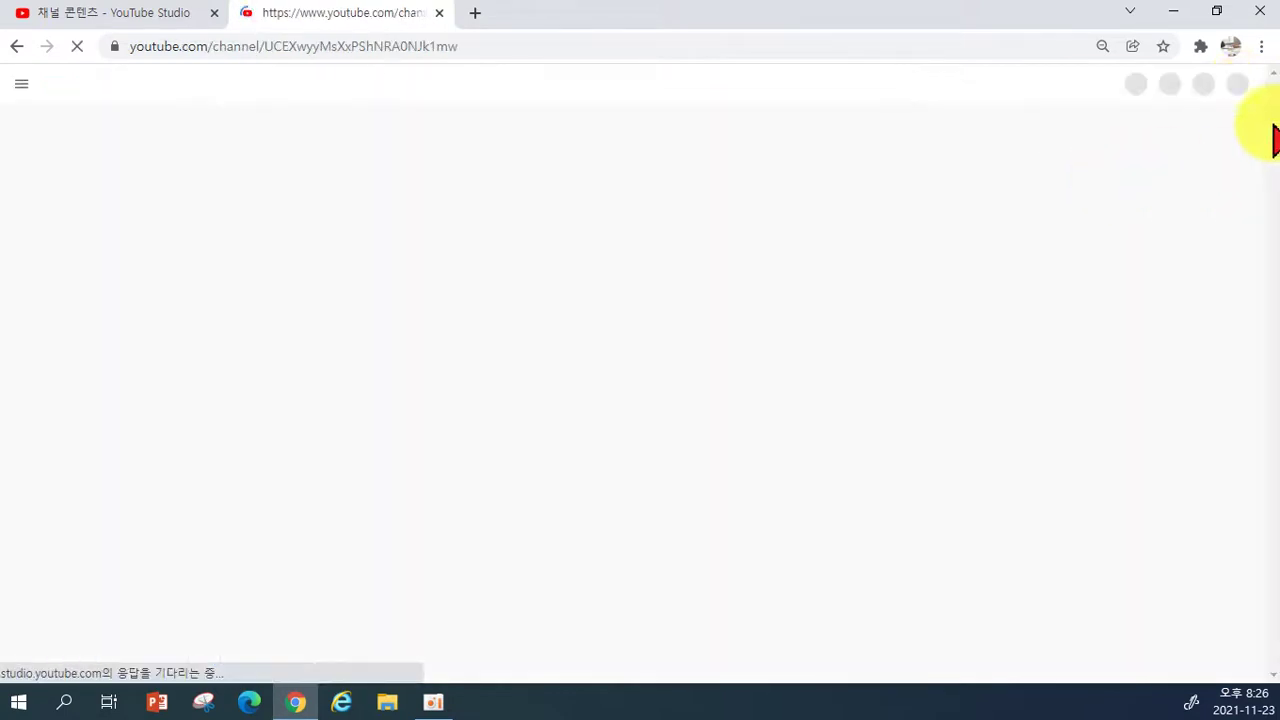
pyautogui.click(1240, 84)
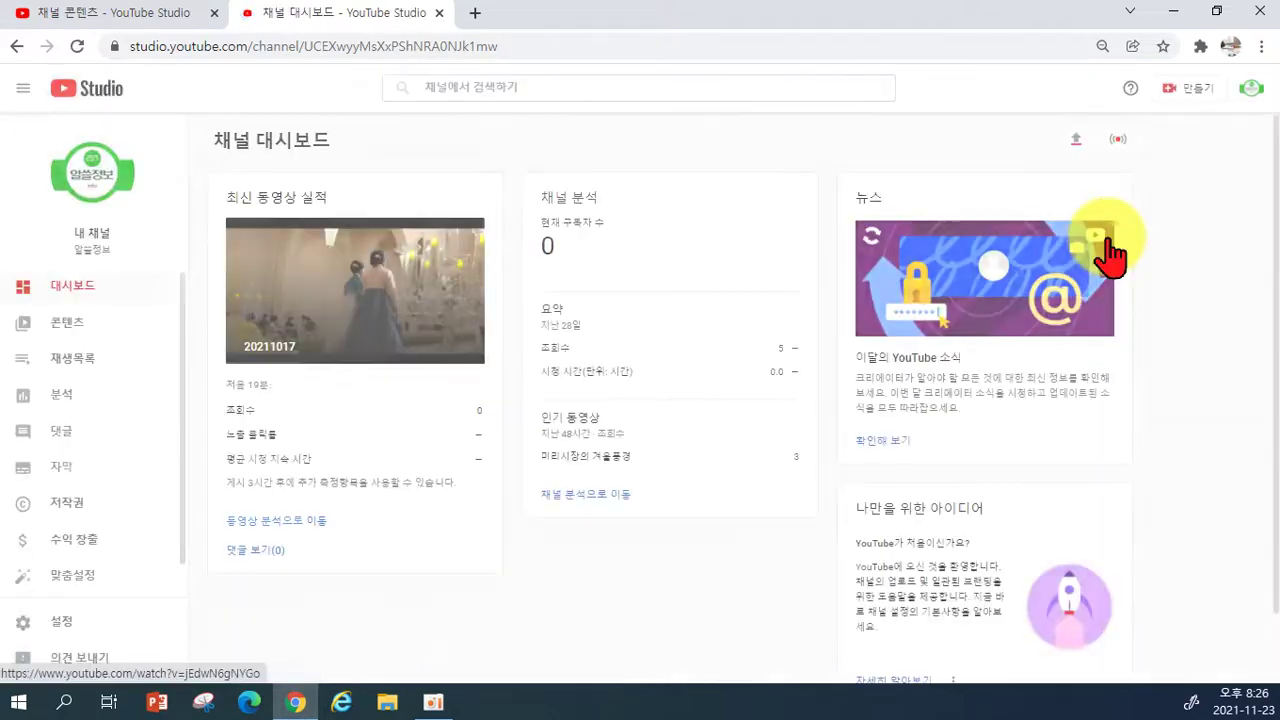
pyautogui.click(92, 325)
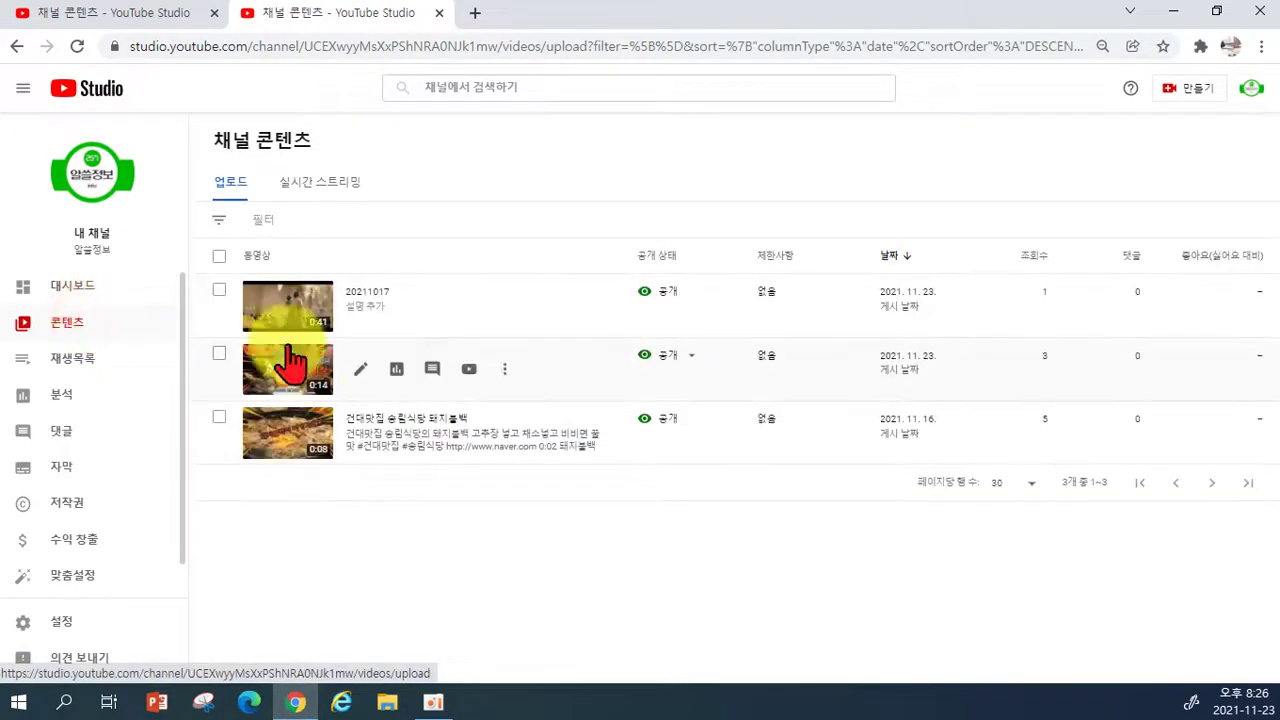
pyautogui.click(565, 430)
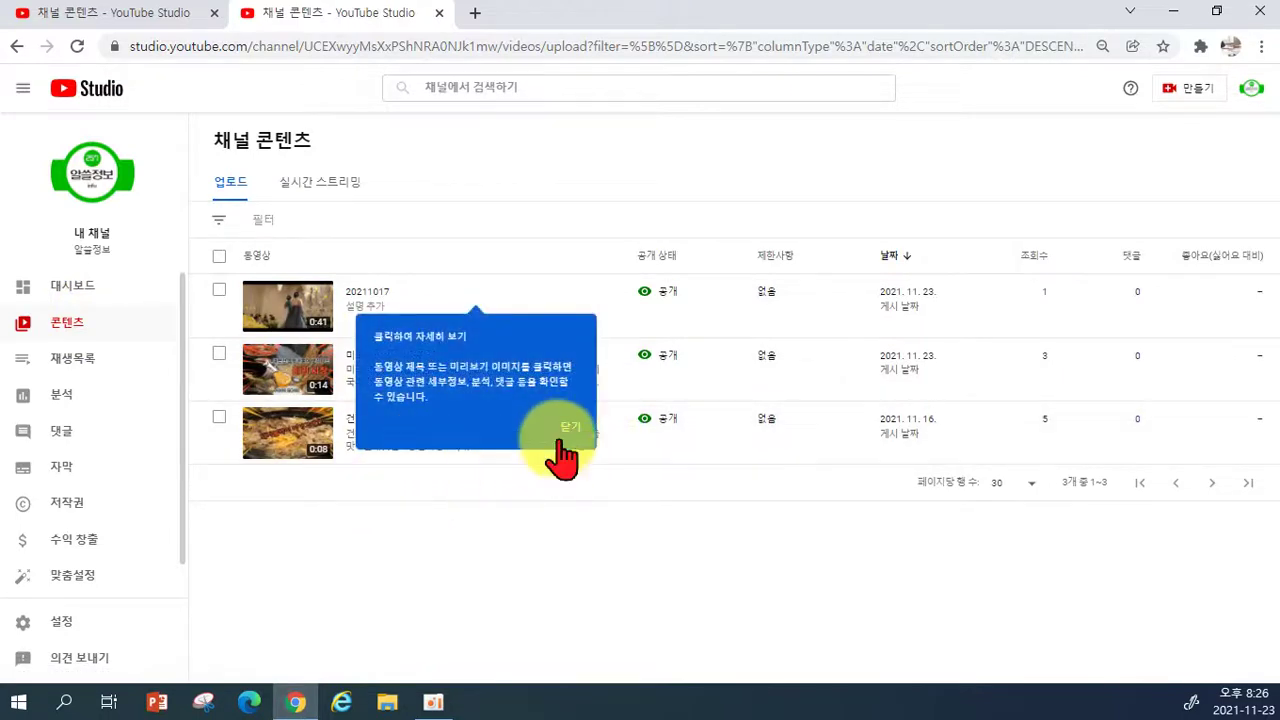
pyautogui.click(305, 375)
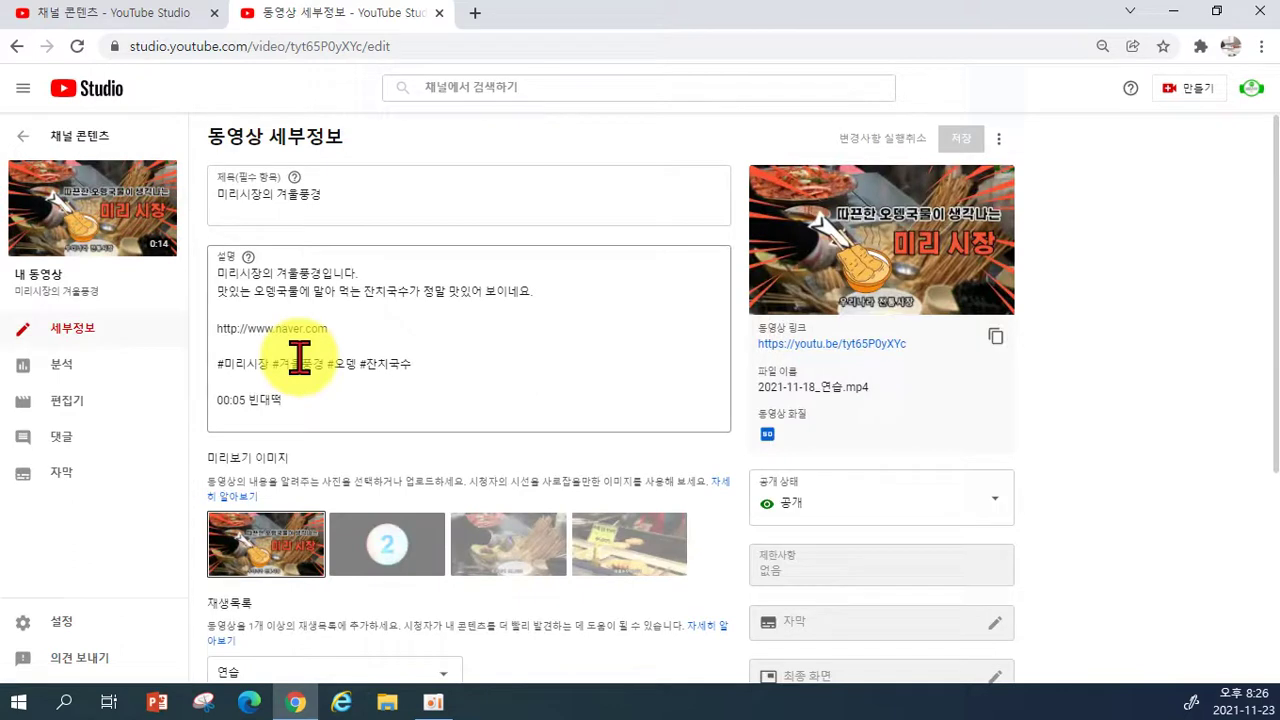
# Open the card editor for the 미리시장의 겨울풍경 video and place the playhead at 06:16 on the timeline.
pyautogui.scroll(-1, 555, 345)
pyautogui.scroll(-1, 555, 345)
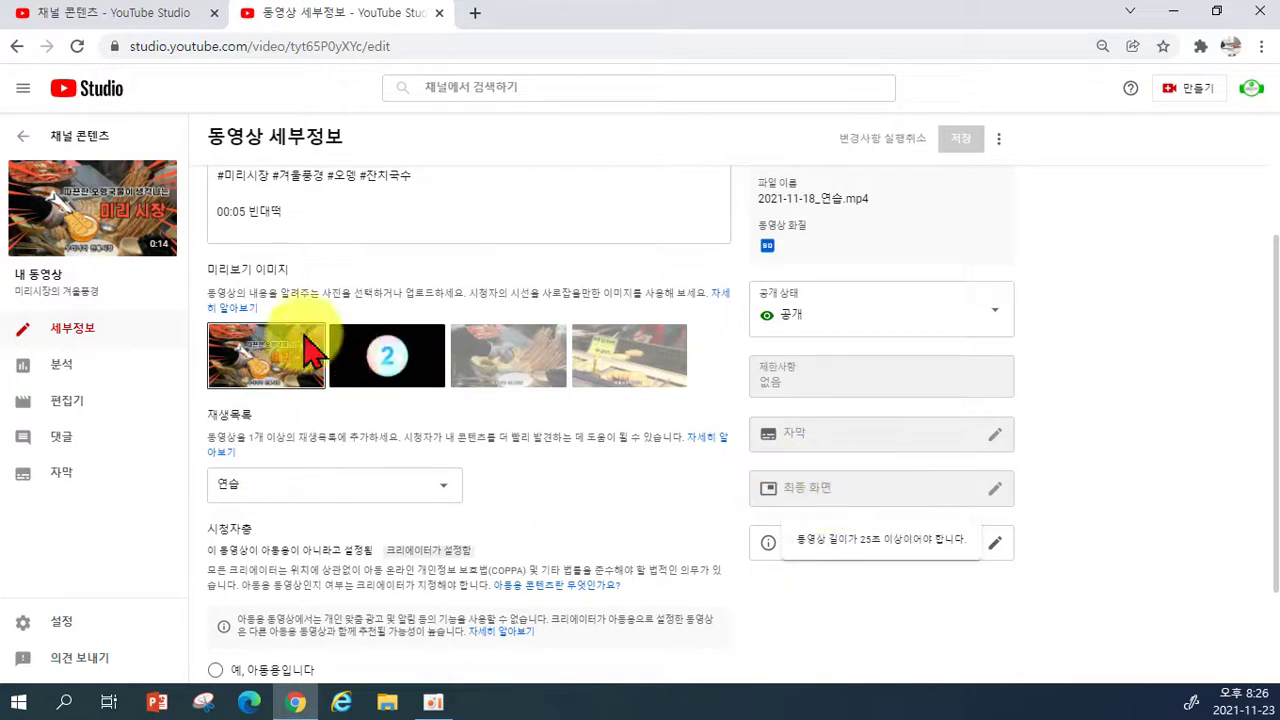
pyautogui.moveTo(55, 228)
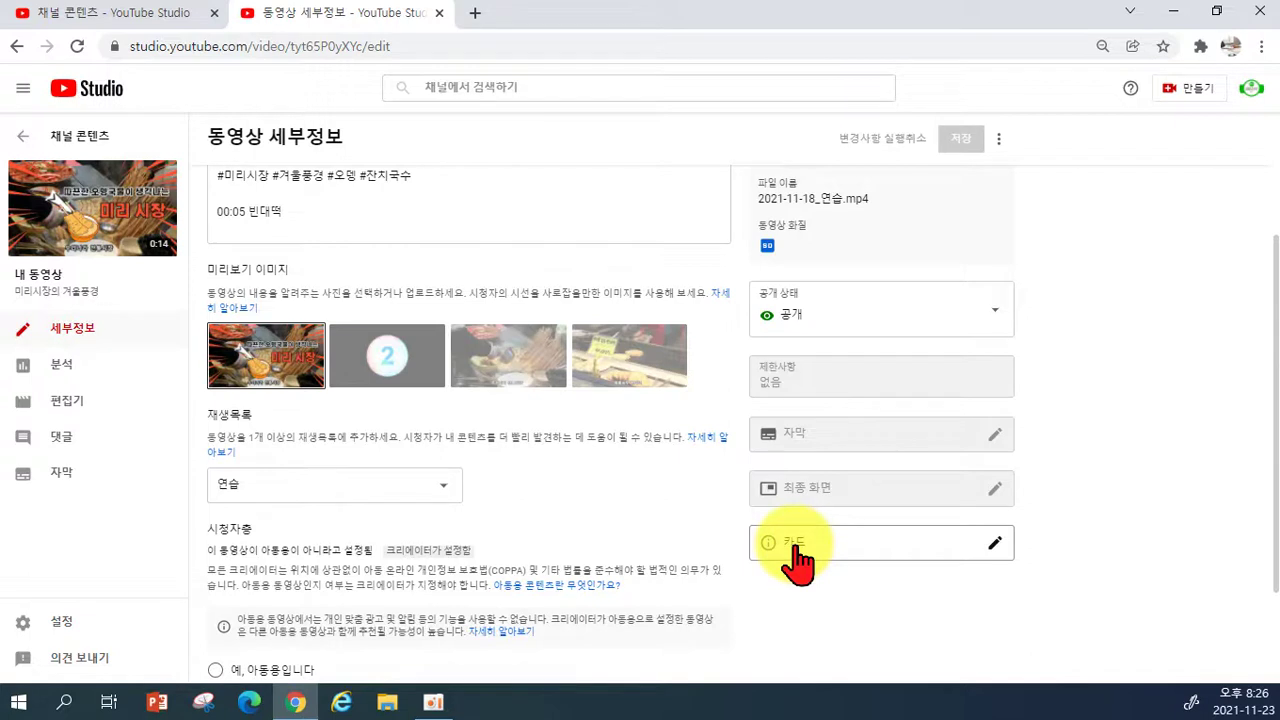
pyautogui.click(790, 547)
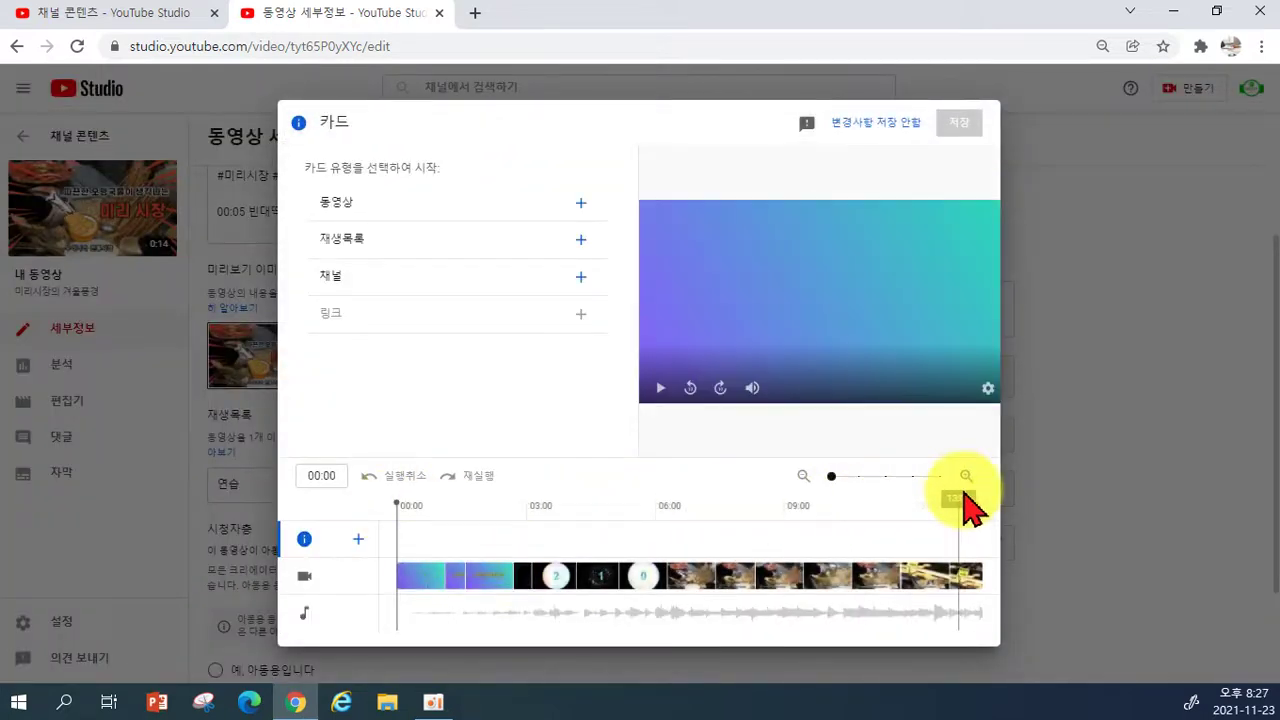
pyautogui.click(681, 537)
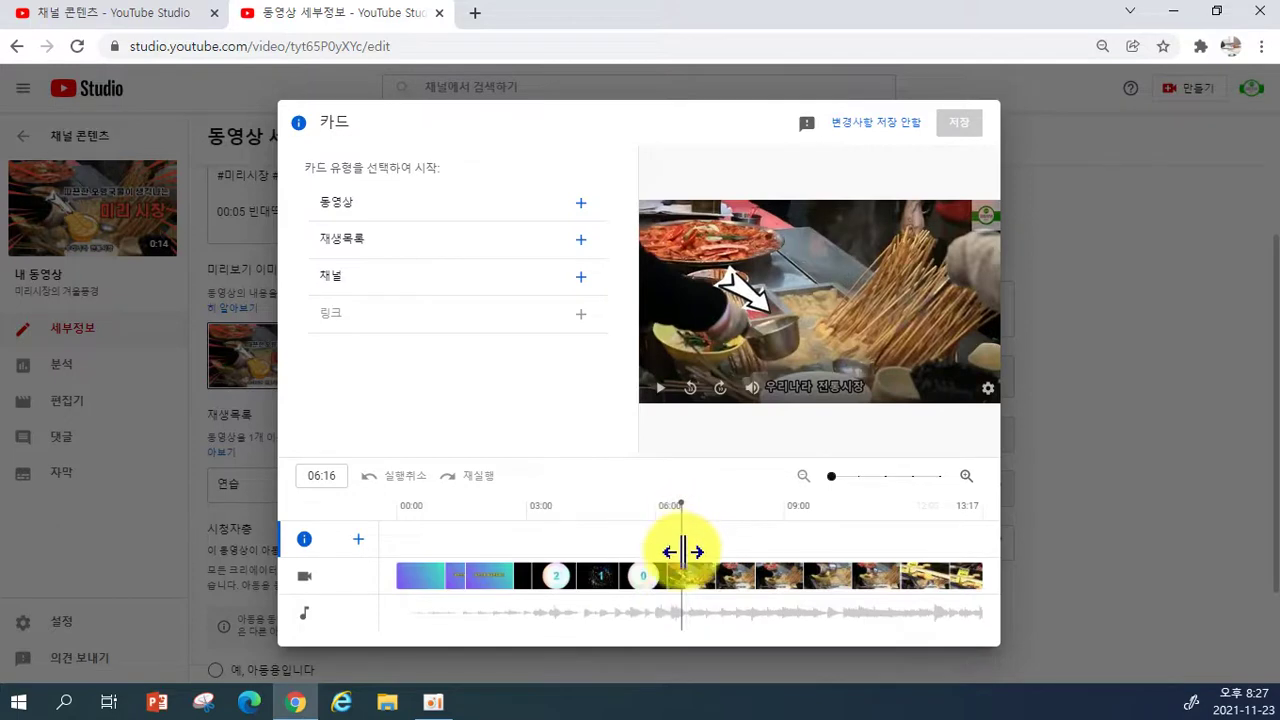
# Add a playlist card linking to the 연습 playlist at 06:16 and save it.
pyautogui.click(582, 240)
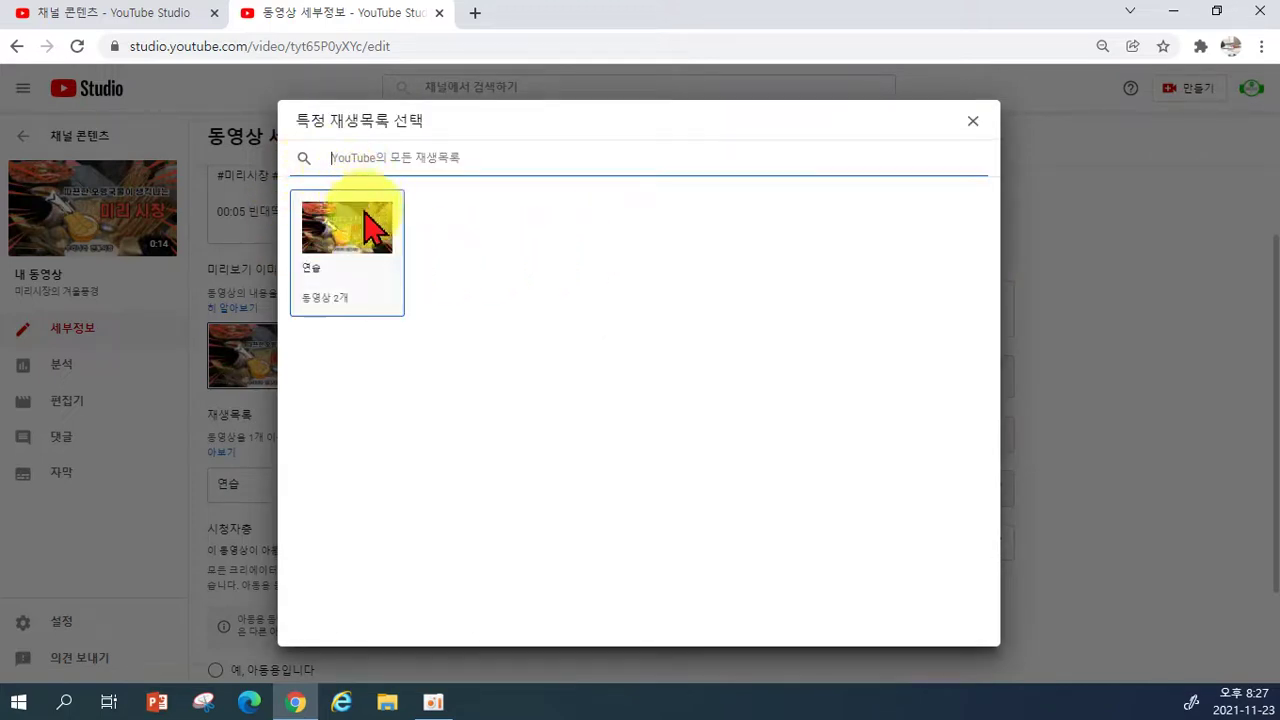
pyautogui.click(360, 240)
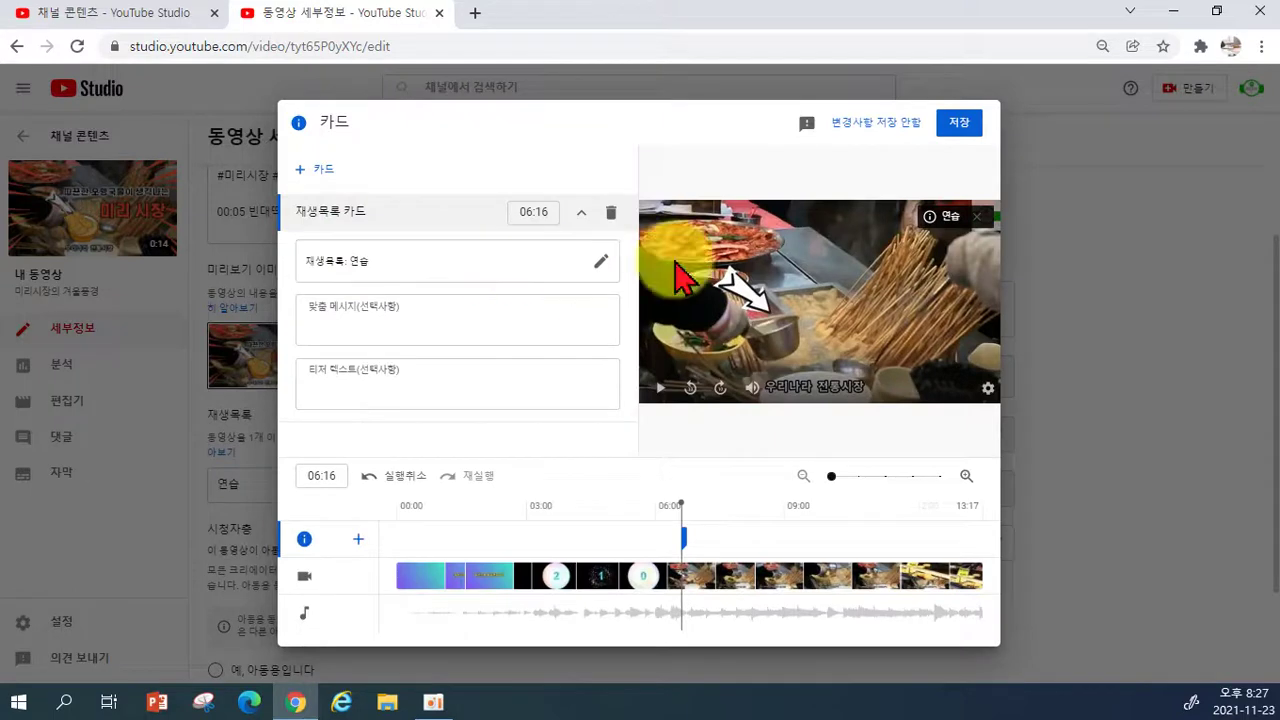
pyautogui.click(959, 120)
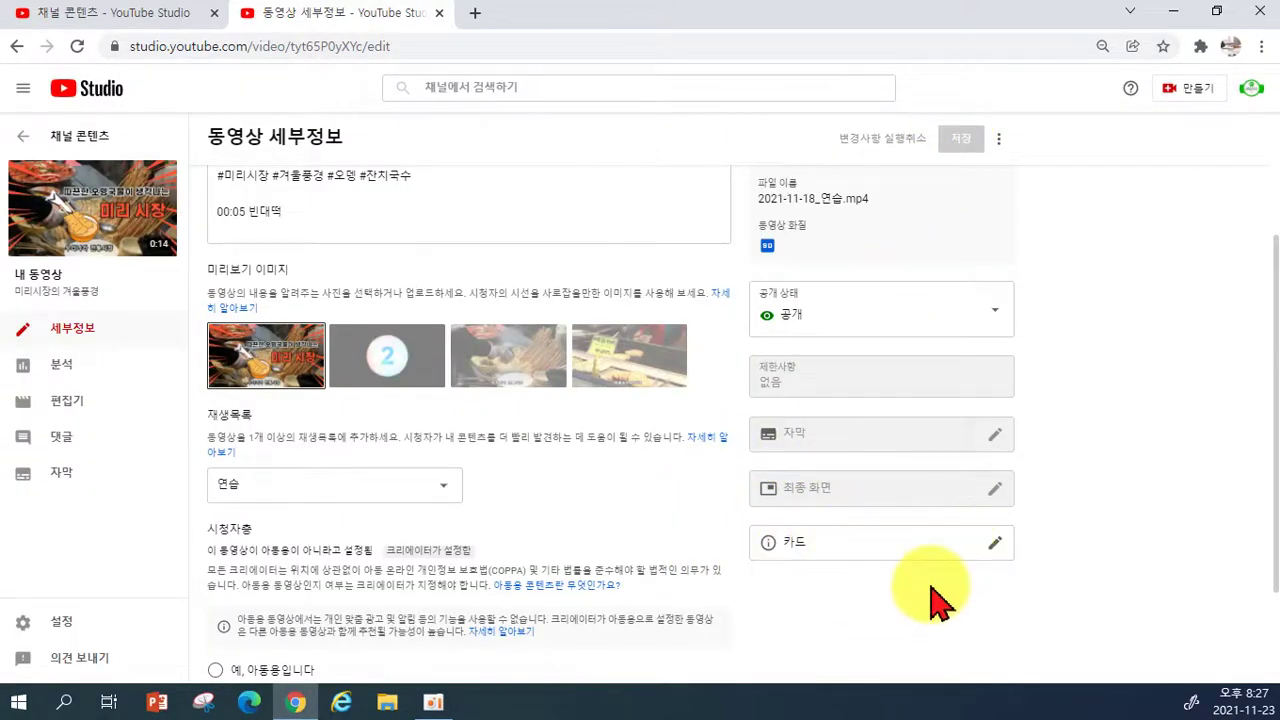
# Play the 미리시장의 겨울풍경 video on its watch page, try its suggested playlist card, and close the watch page.
pyautogui.scroll(2, 957, 557)
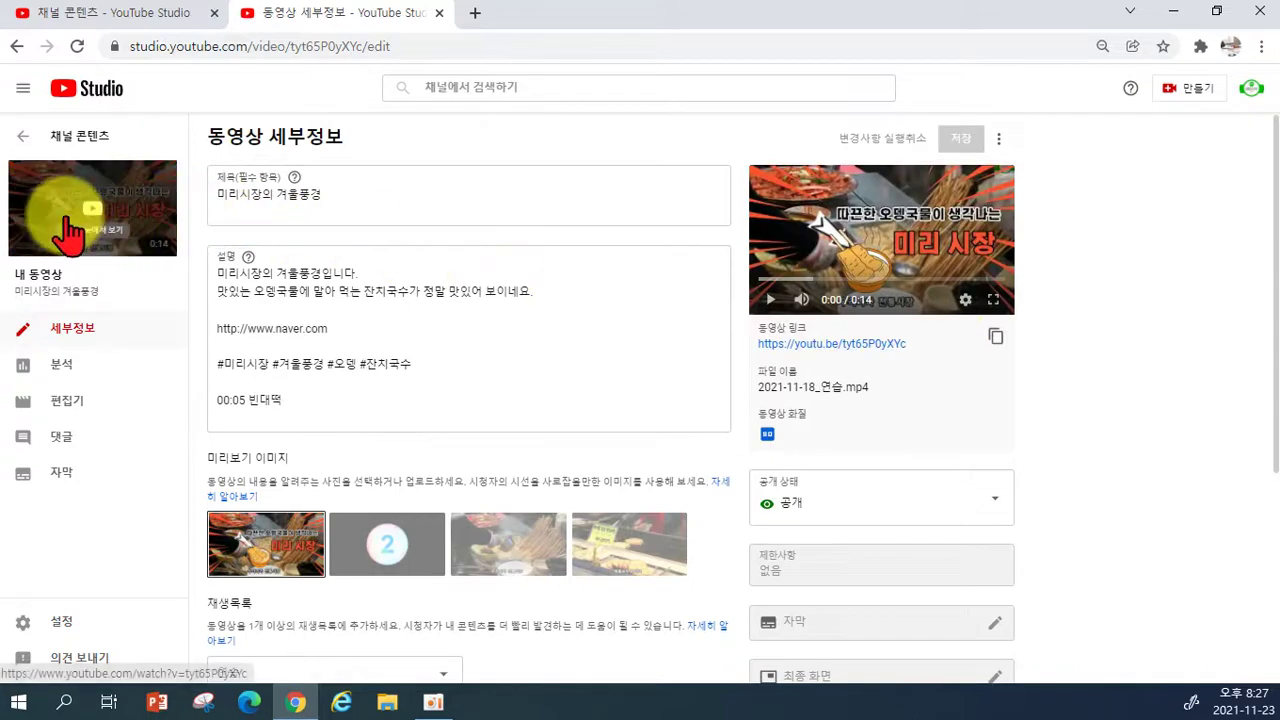
pyautogui.scroll(-3, 880, 443)
pyautogui.scroll(3, 829, 443)
pyautogui.click(116, 210)
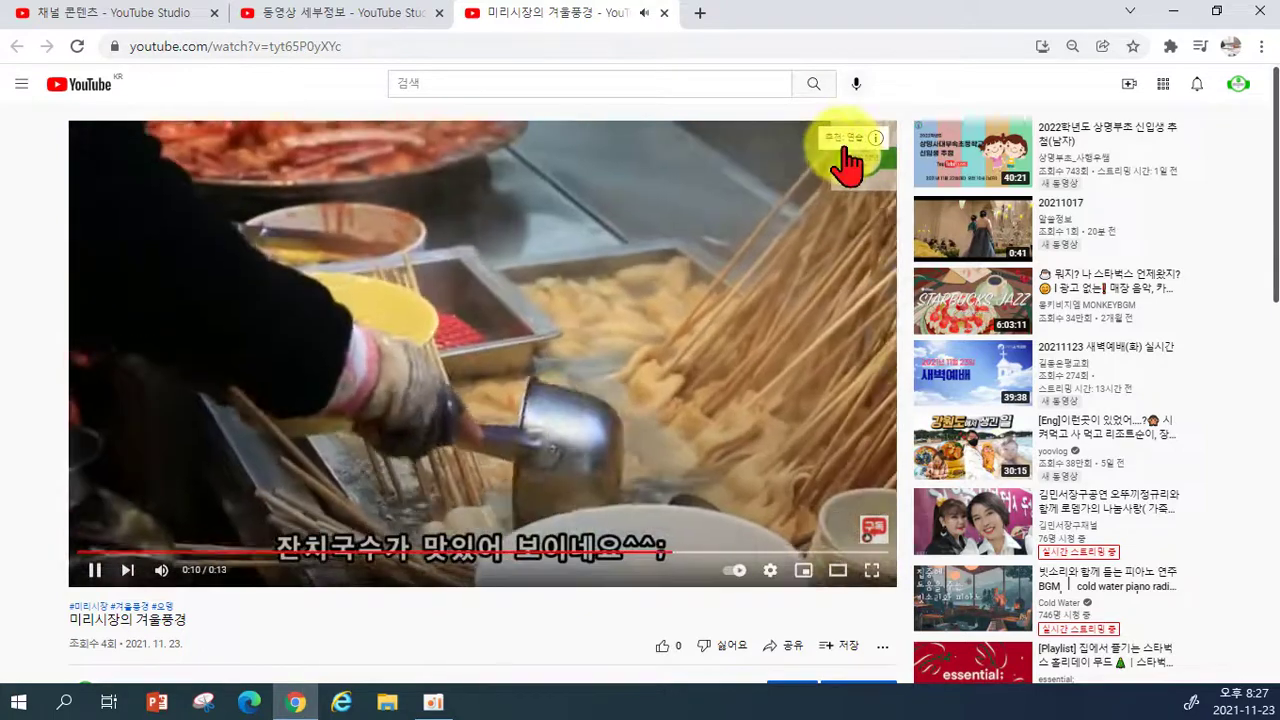
pyautogui.click(852, 156)
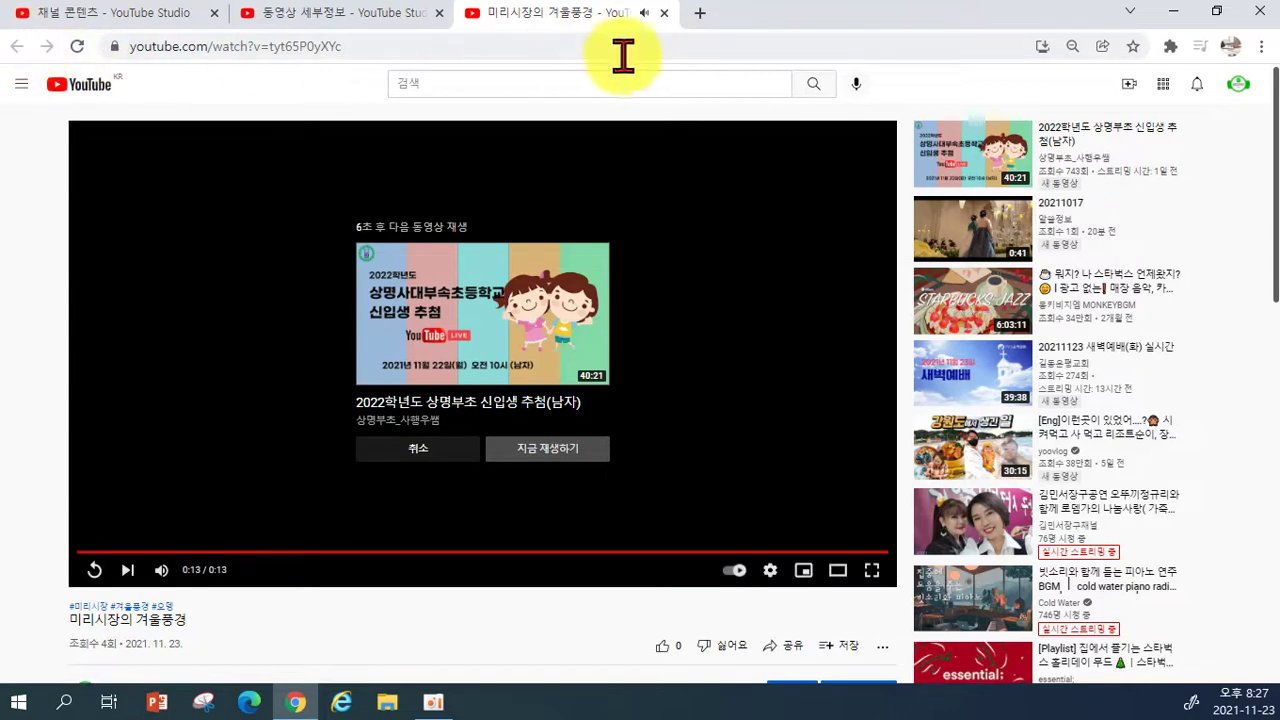
pyautogui.click(664, 13)
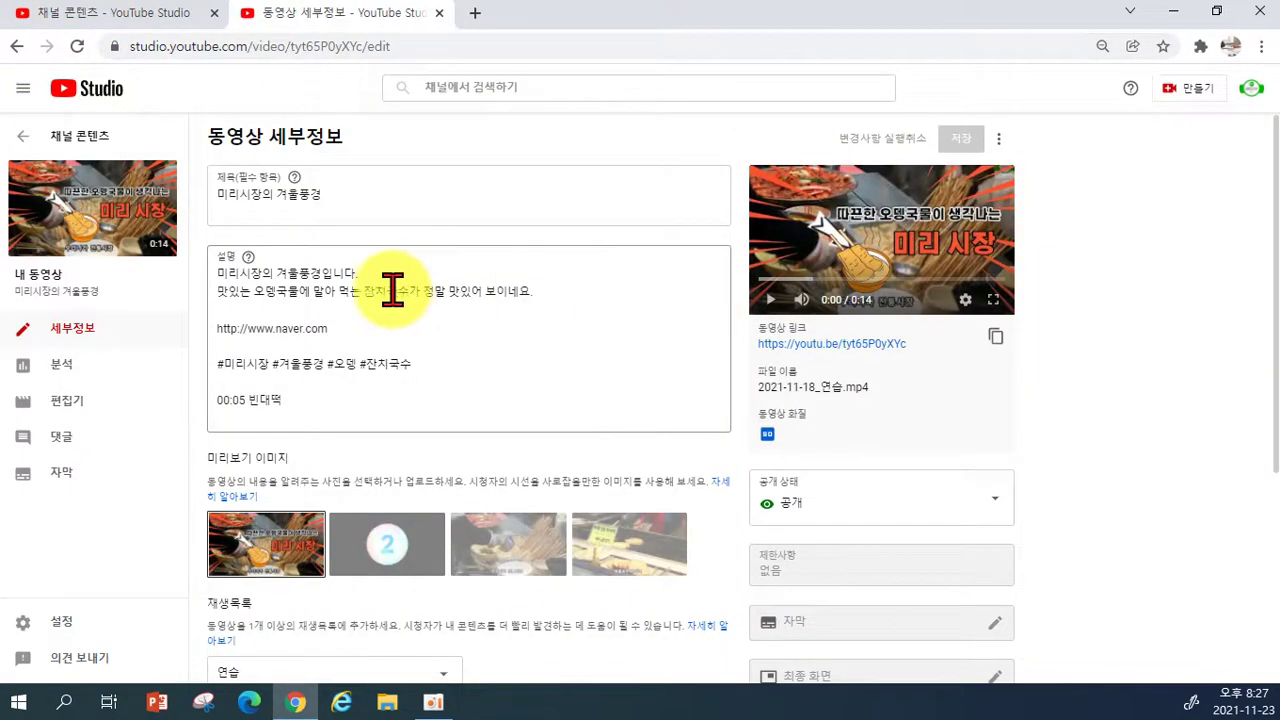
# Return to the channel's content list and open the details of the 20211017 video.
pyautogui.scroll(-3, 880, 512)
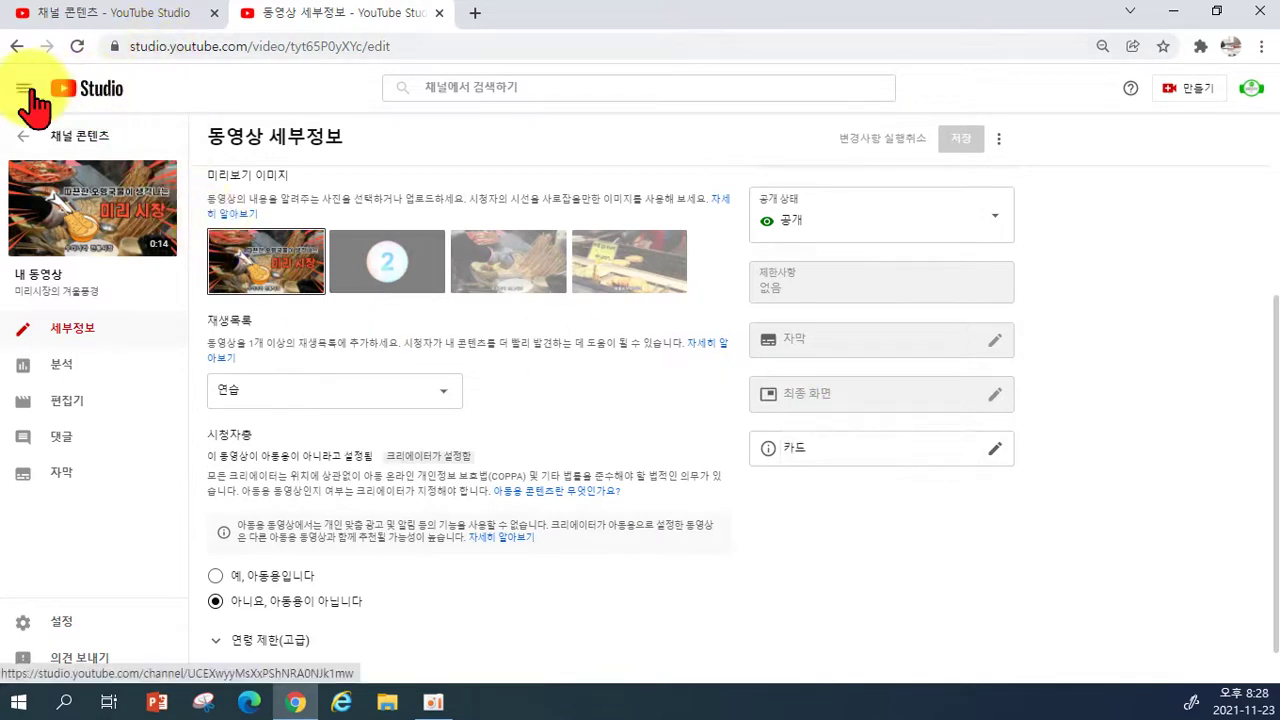
pyautogui.click(1250, 90)
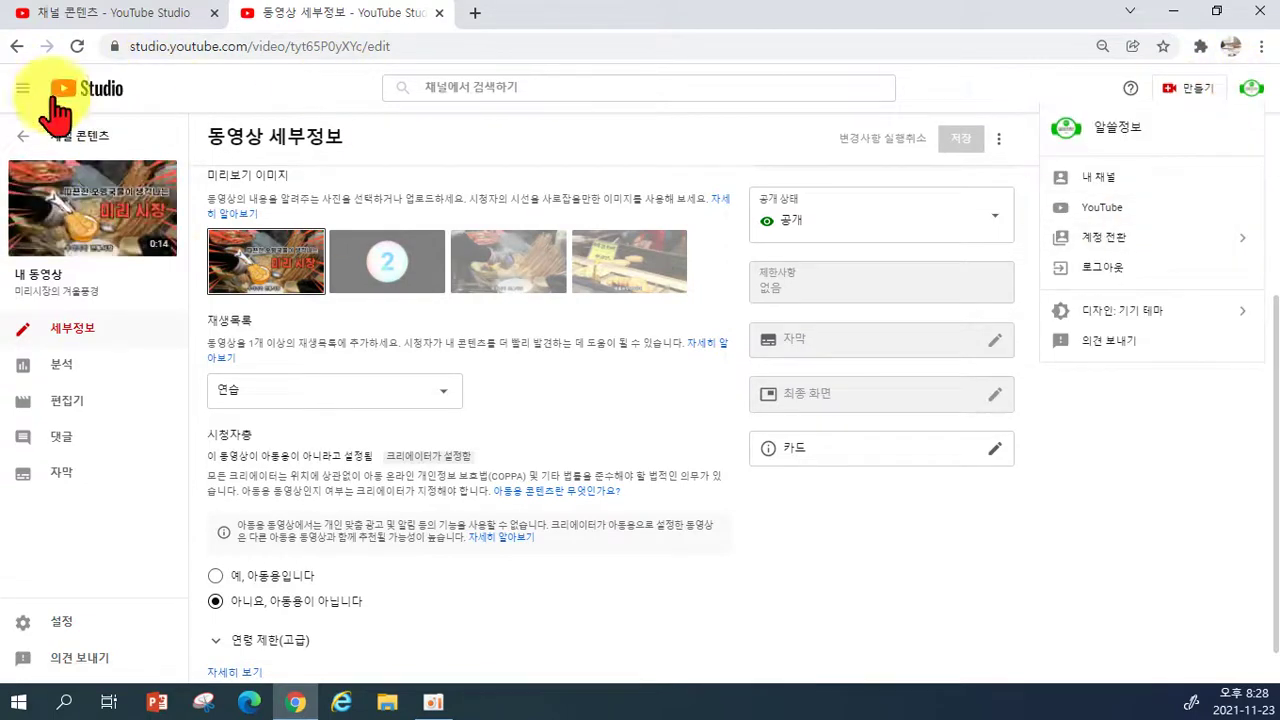
pyautogui.click(12, 50)
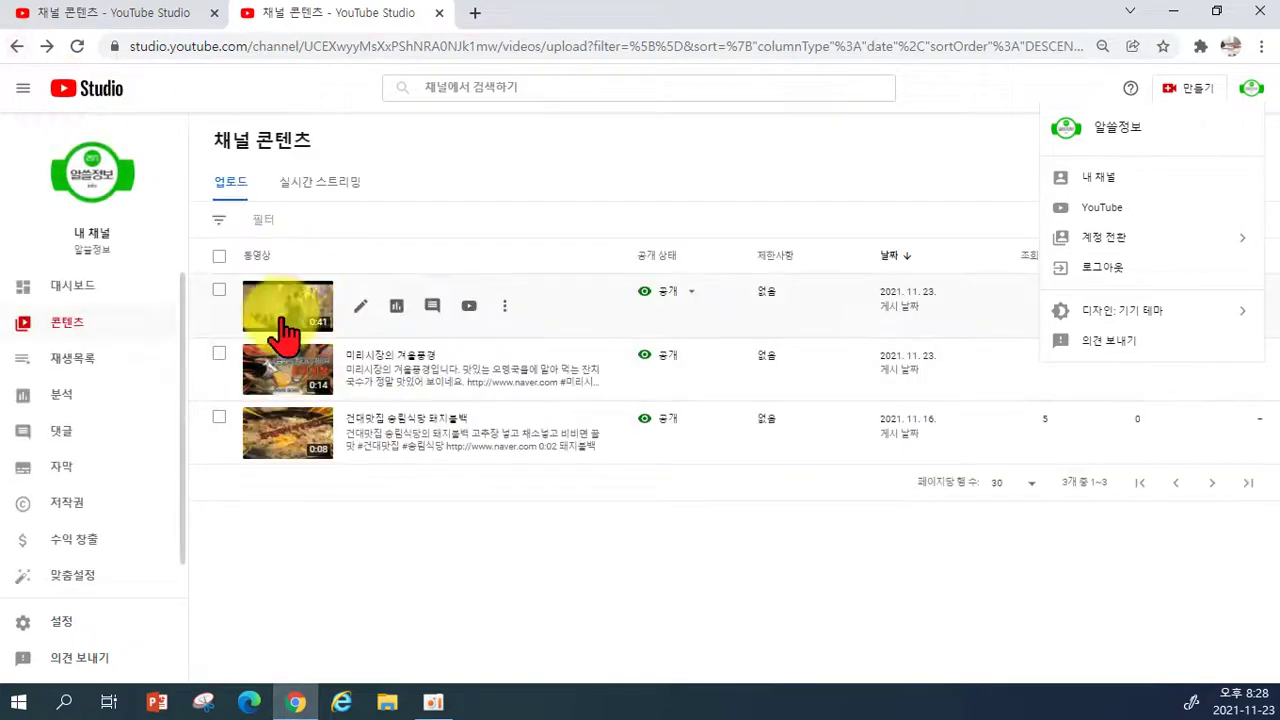
pyautogui.click(285, 325)
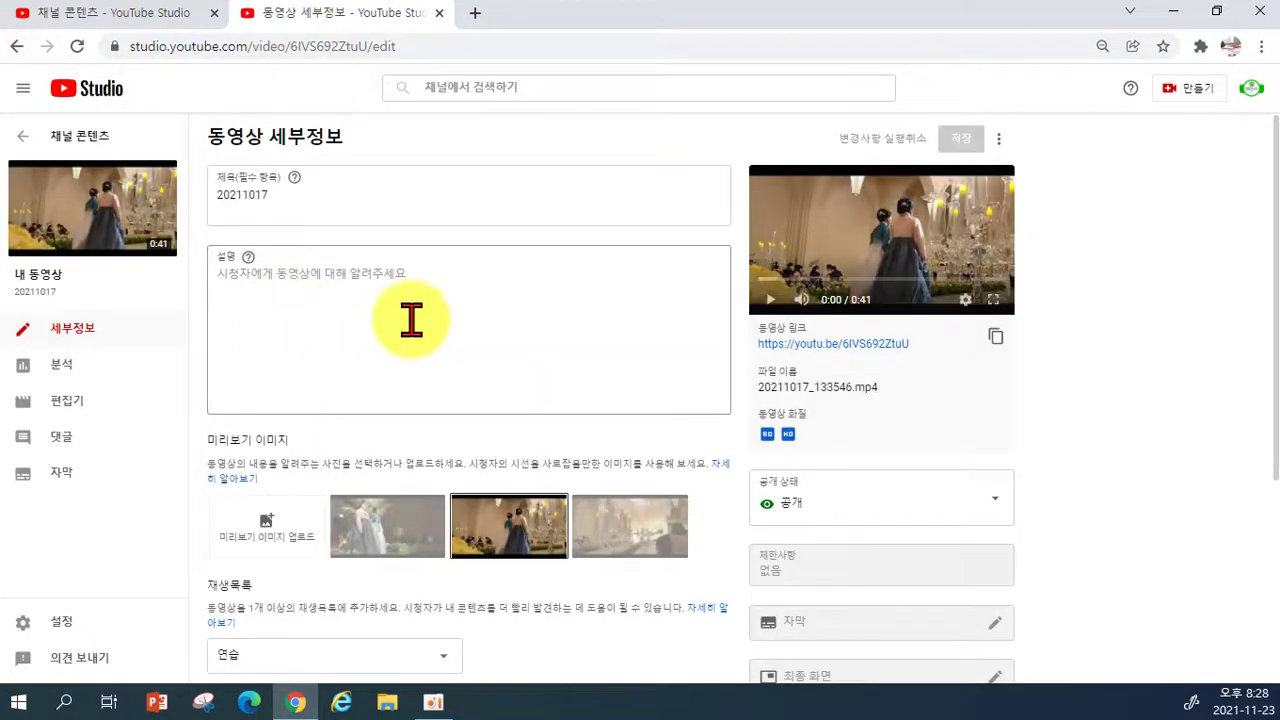
# Review the 20211017 video's description, thumbnail, playlist, audience, end screen and card settings.
pyautogui.scroll(-2, 730, 405)
pyautogui.scroll(-1, 735, 405)
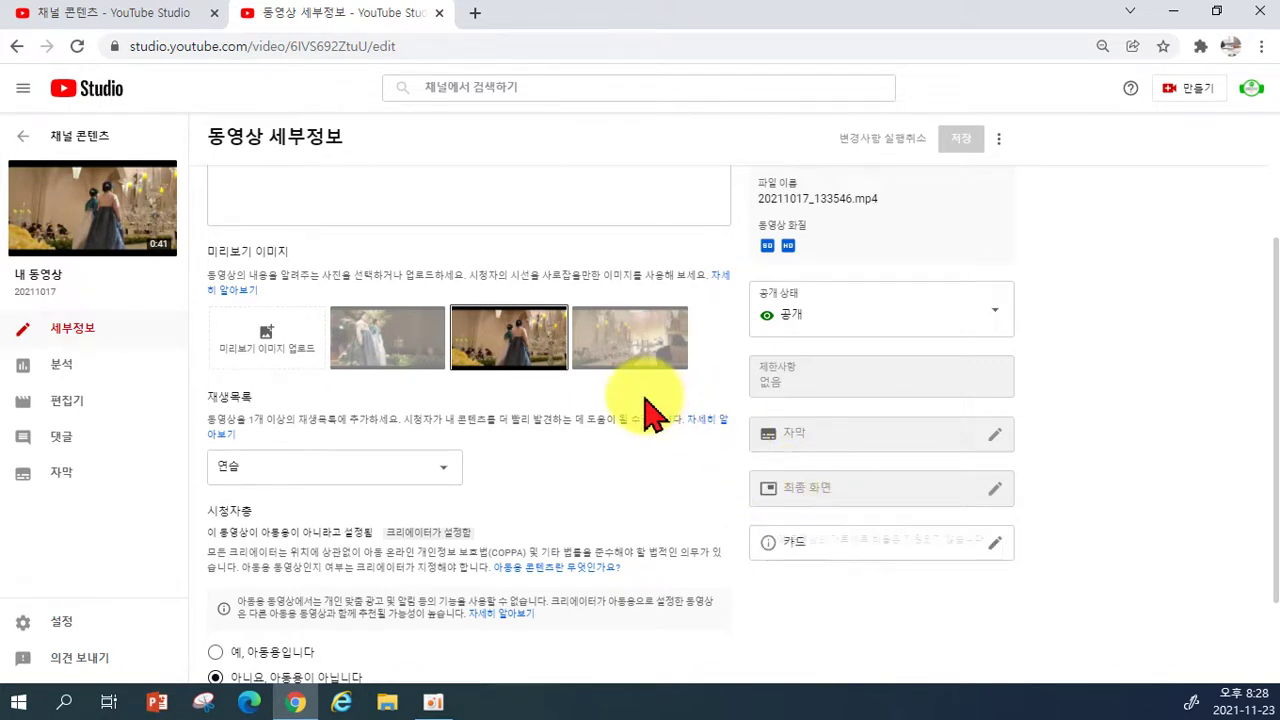
pyautogui.scroll(2, 651, 414)
pyautogui.scroll(-3, 845, 568)
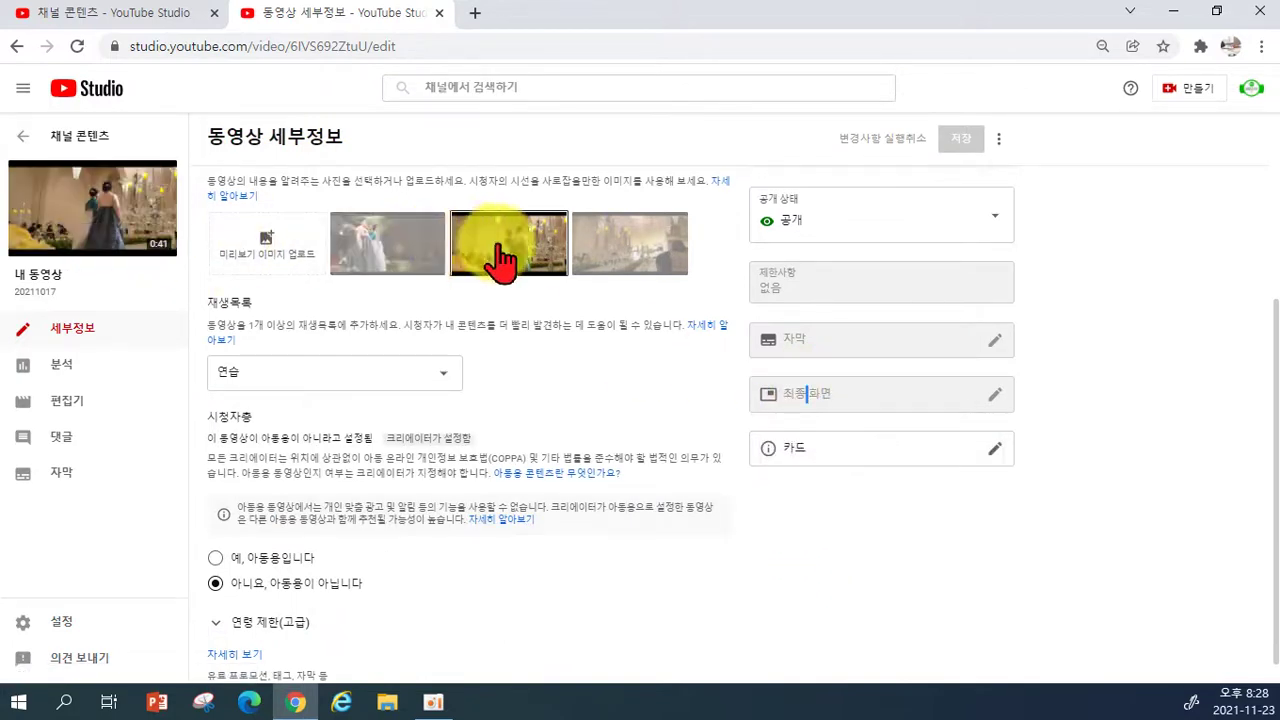
pyautogui.scroll(3, 480, 272)
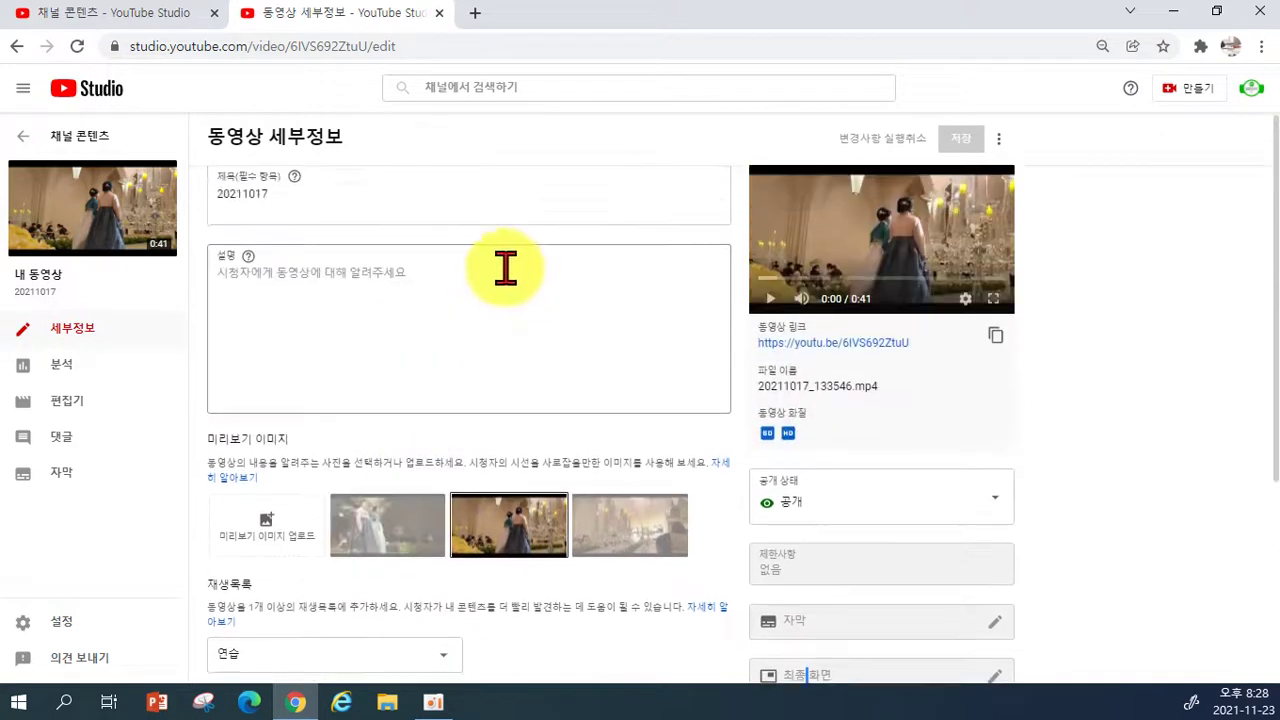
# Return to the channel's content list and switch to the account's channel with 2,240 subscribers.
pyautogui.click(20, 48)
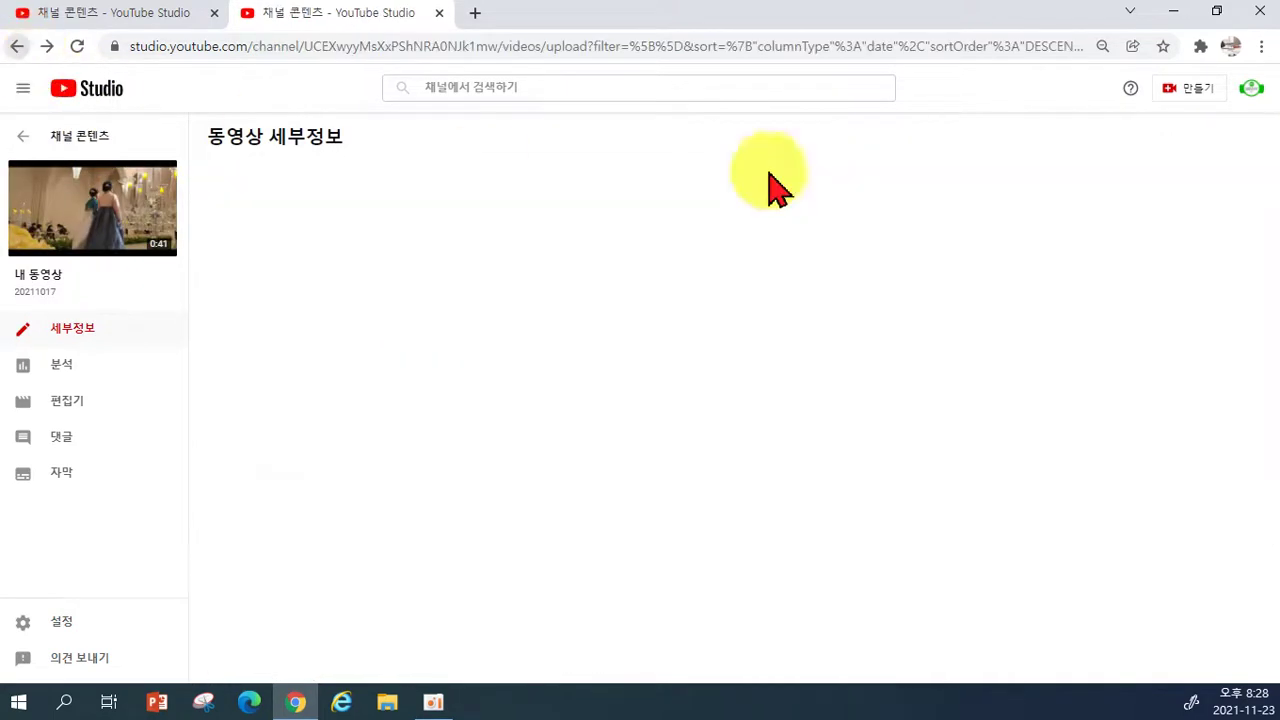
pyautogui.click(1251, 90)
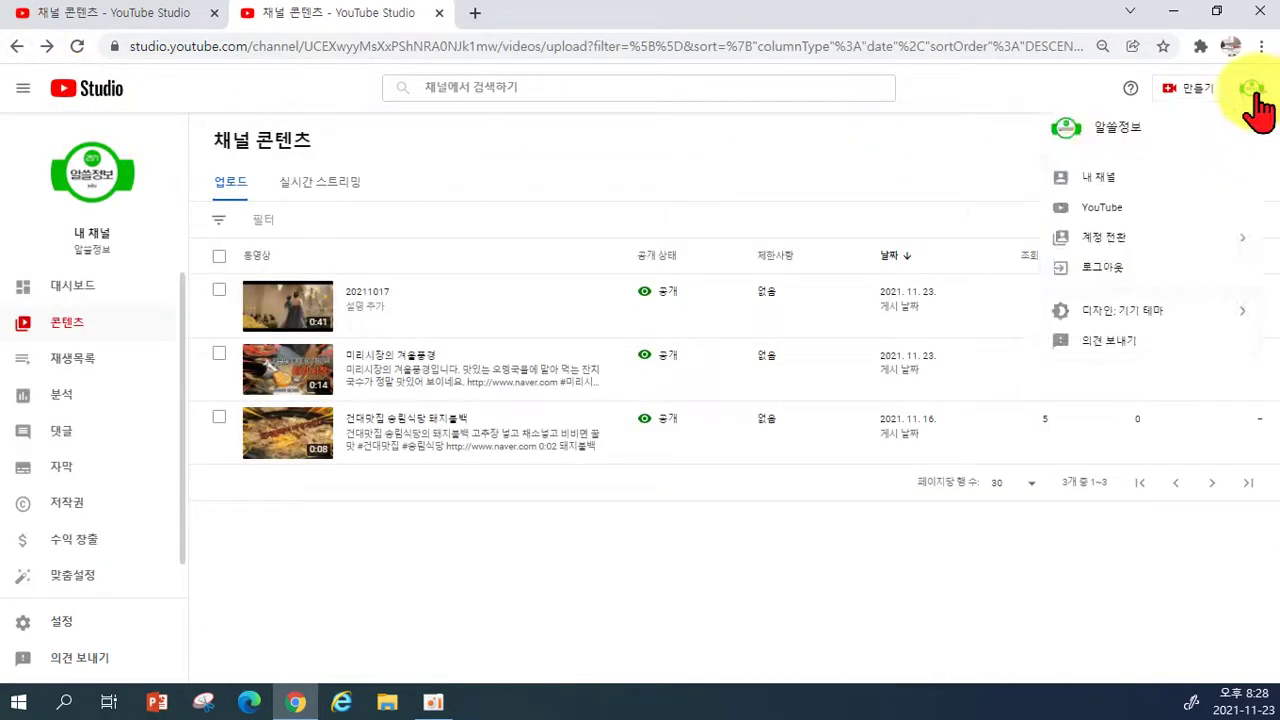
pyautogui.click(1112, 245)
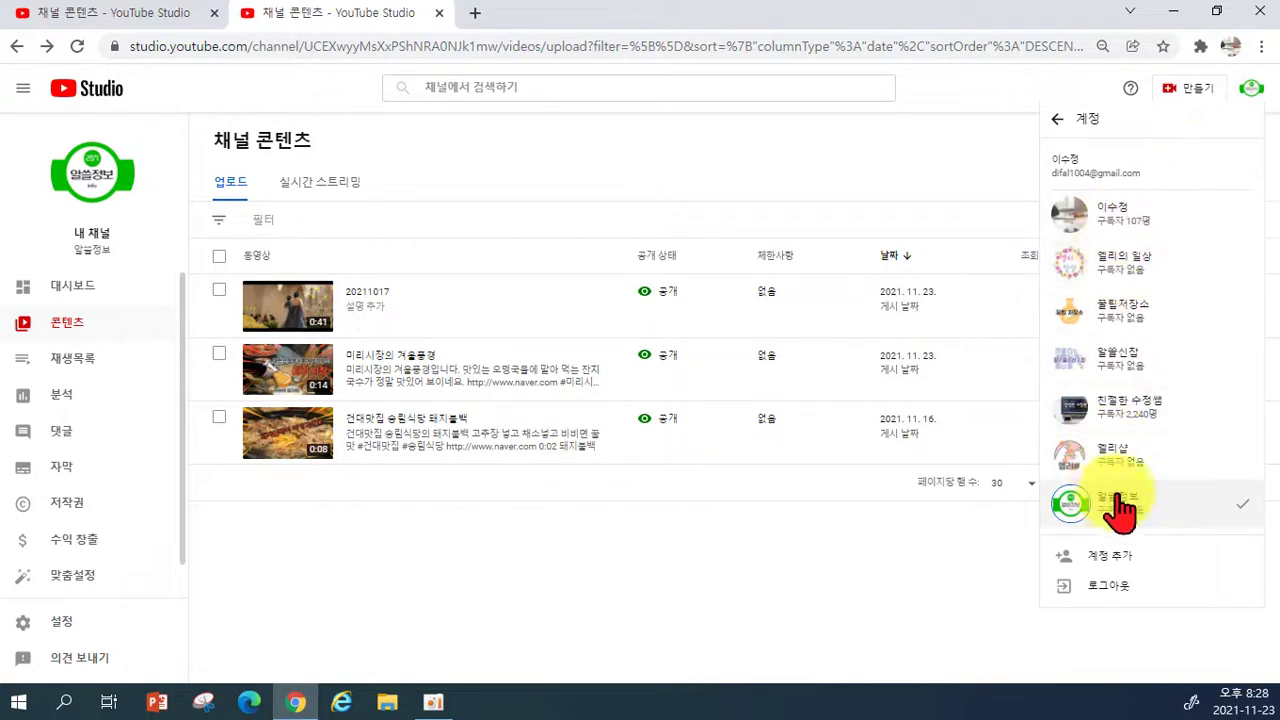
pyautogui.click(1125, 432)
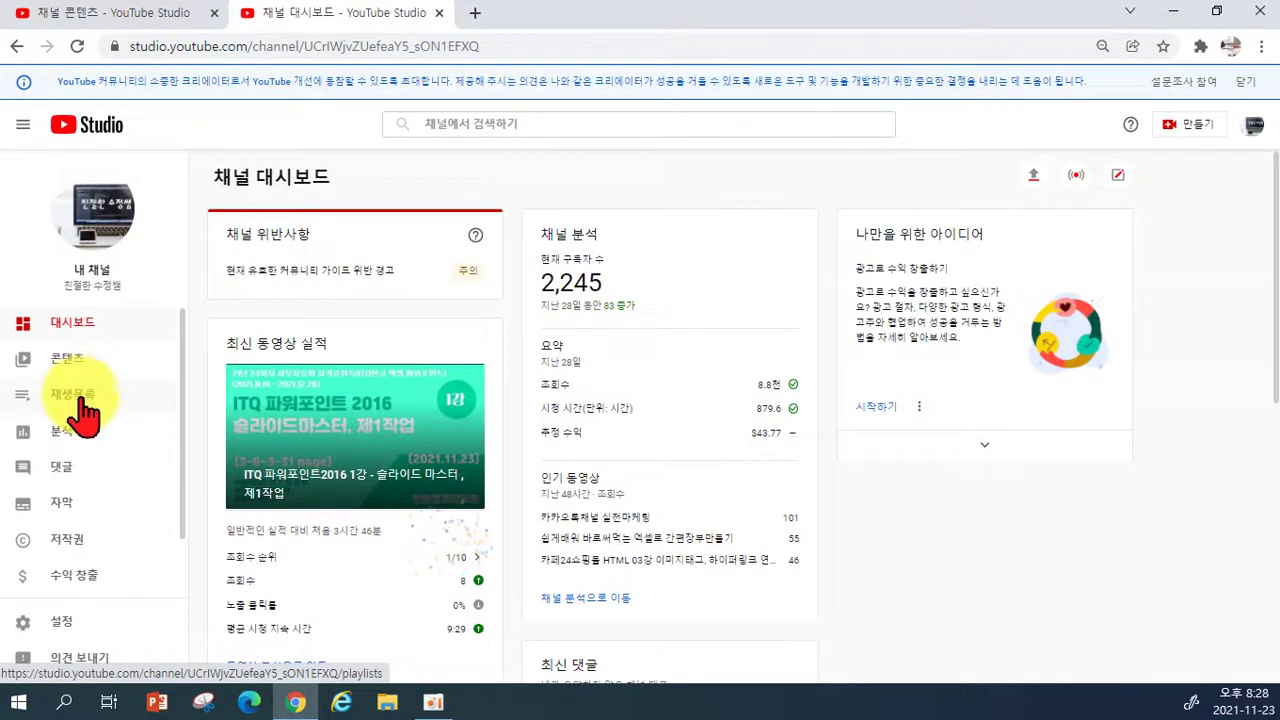
# Open the details of the ITQ 파워포인트2016 1강 video from the content list and open its end screen editor.
pyautogui.click(70, 364)
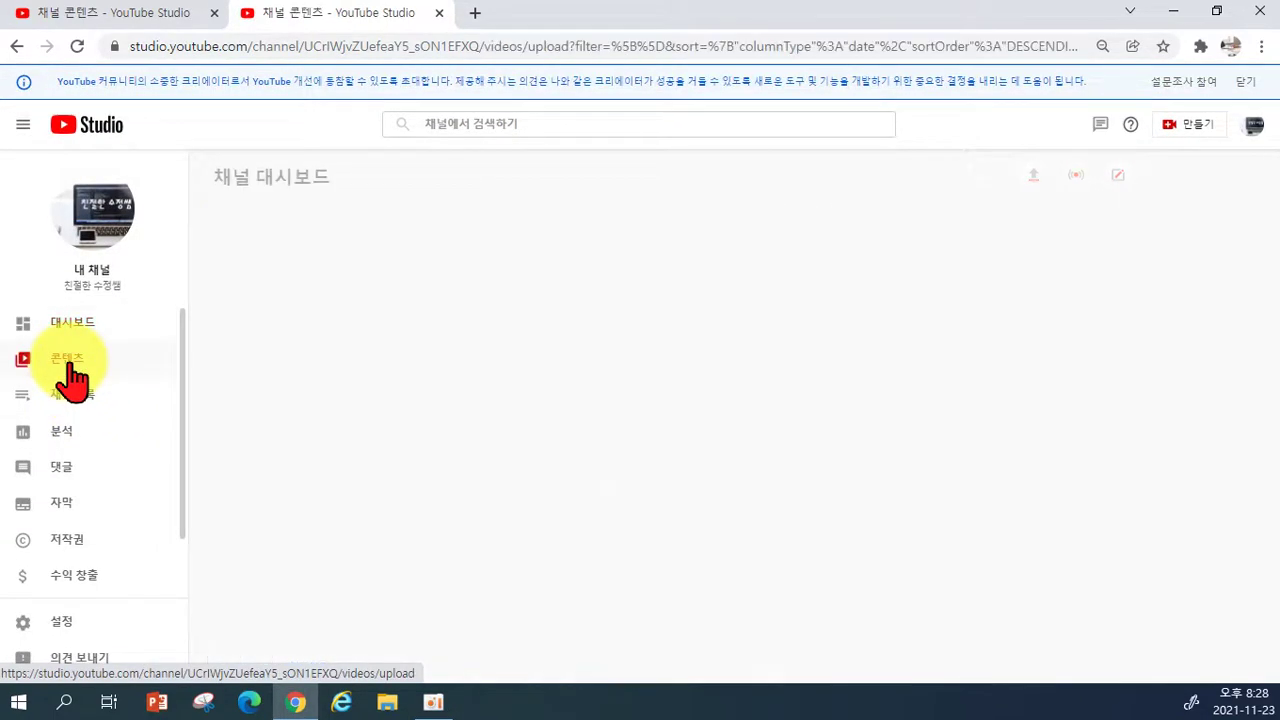
pyautogui.click(1245, 82)
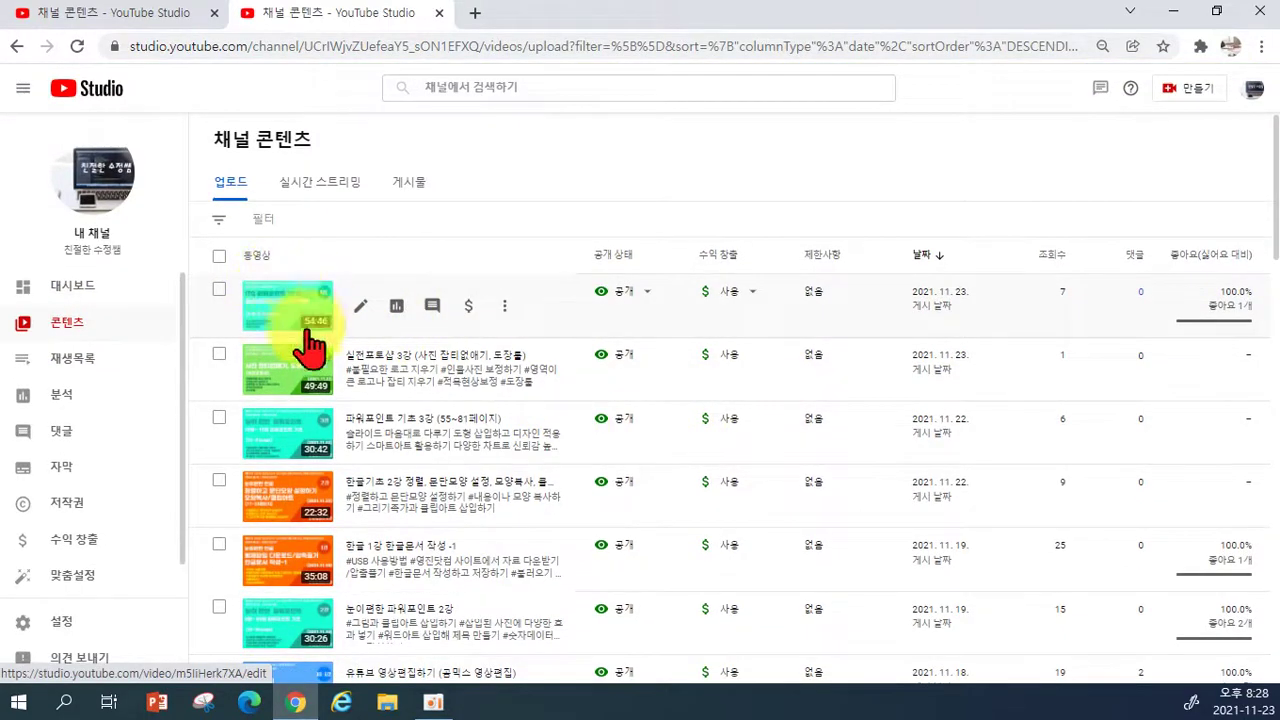
pyautogui.click(362, 305)
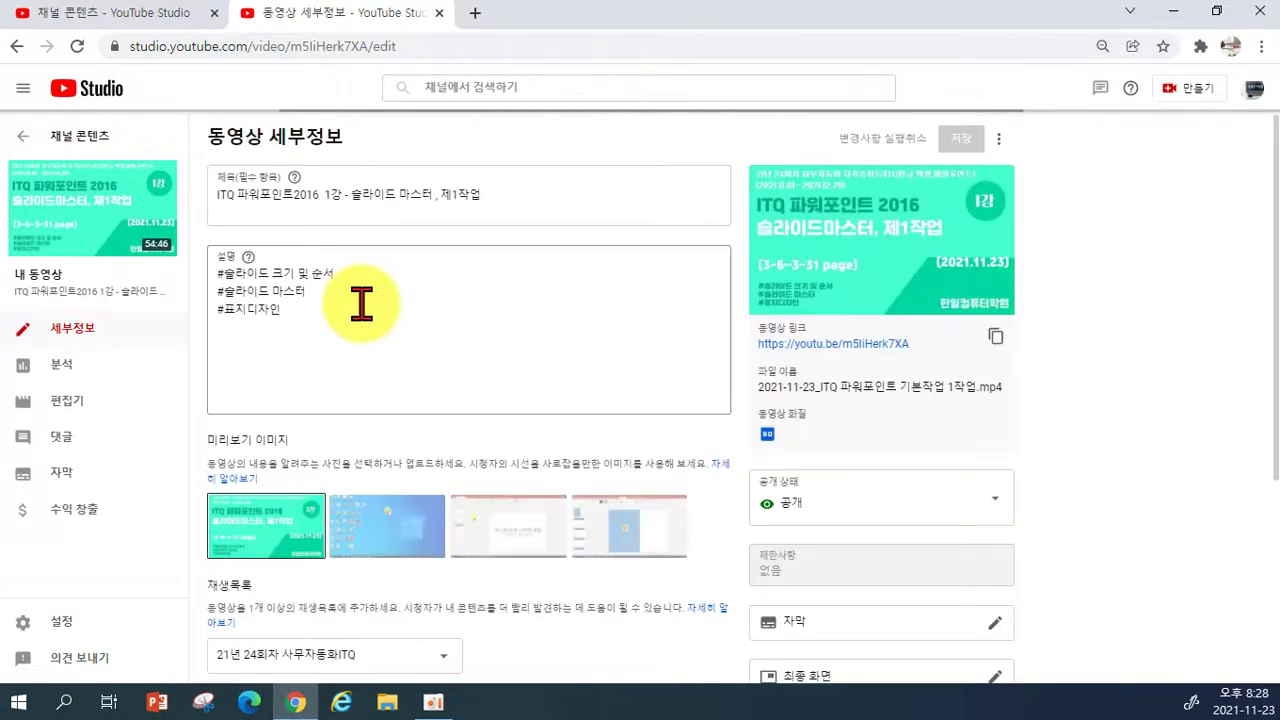
pyautogui.scroll(-2, 686, 414)
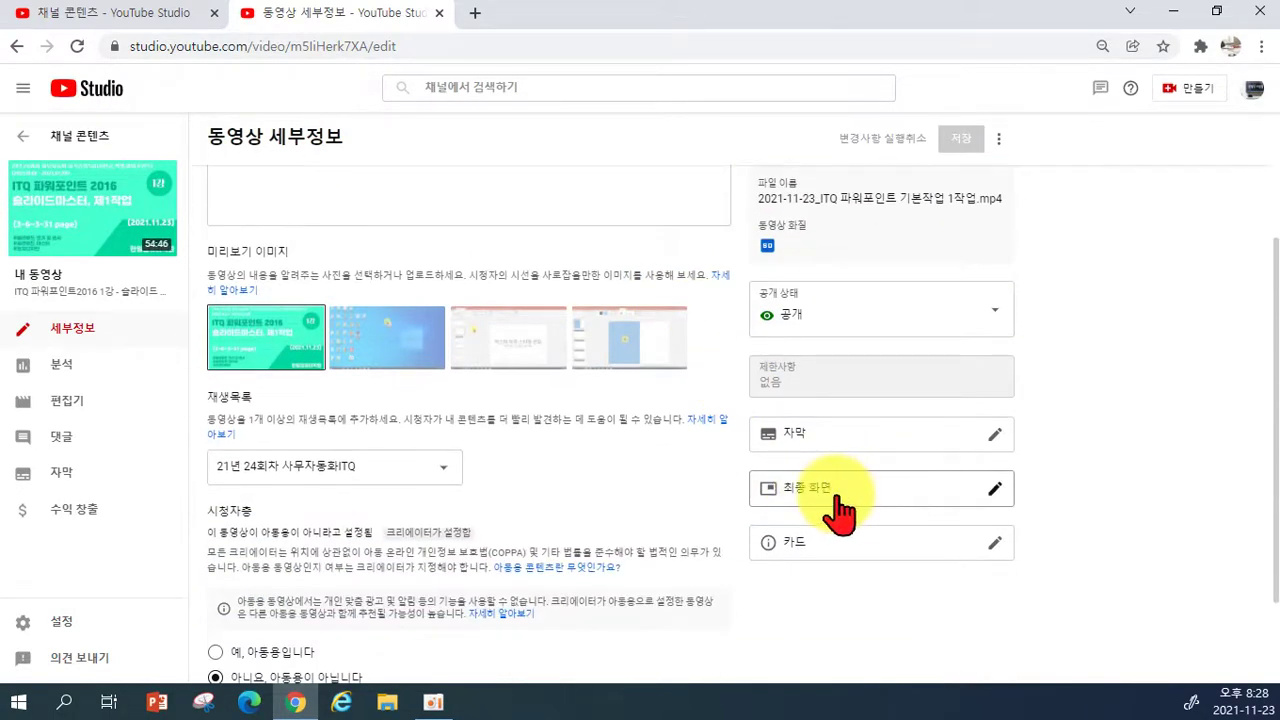
pyautogui.click(845, 513)
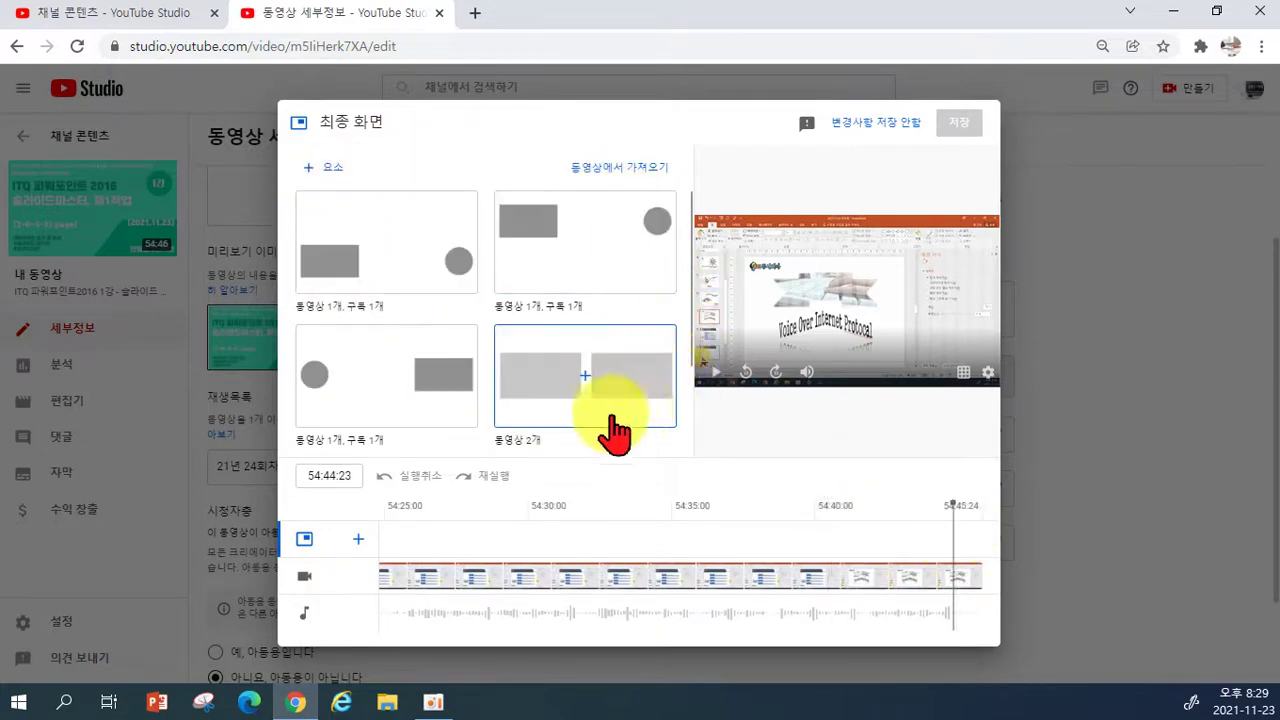
# Review the end screen element types and layouts, and apply the layout with two separate small videos.
pyautogui.click(358, 540)
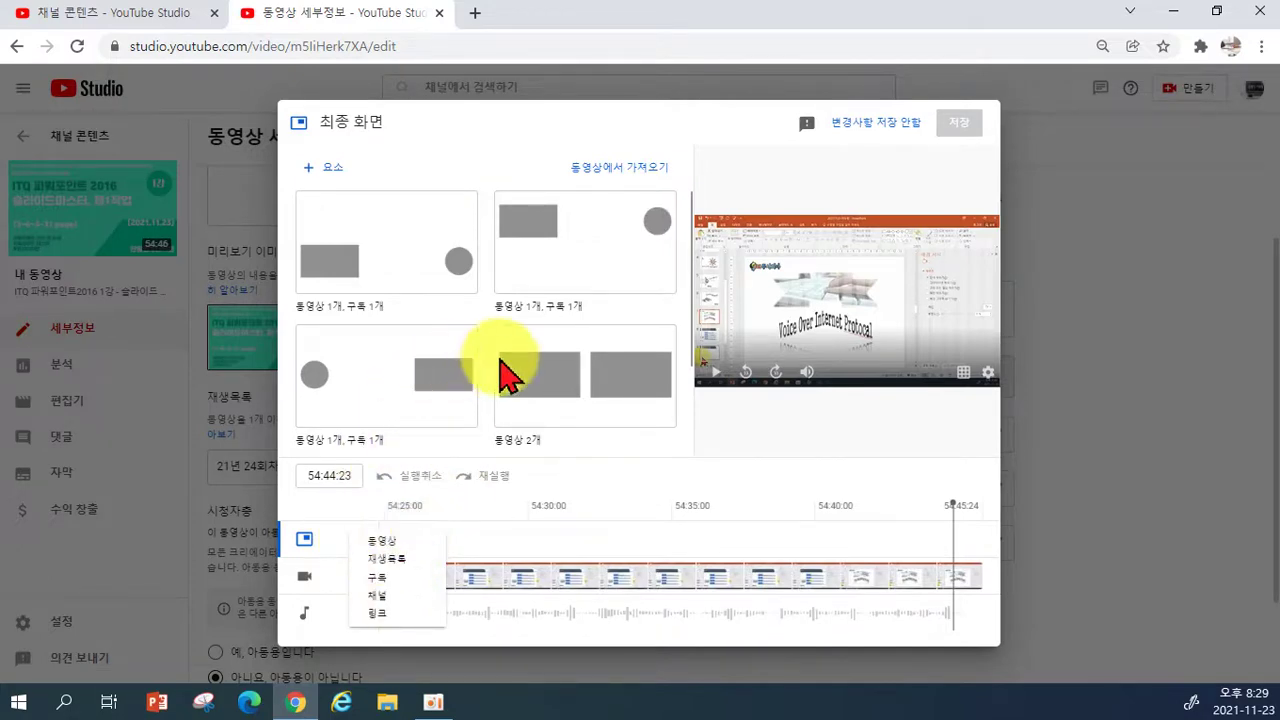
pyautogui.scroll(-2, 609, 449)
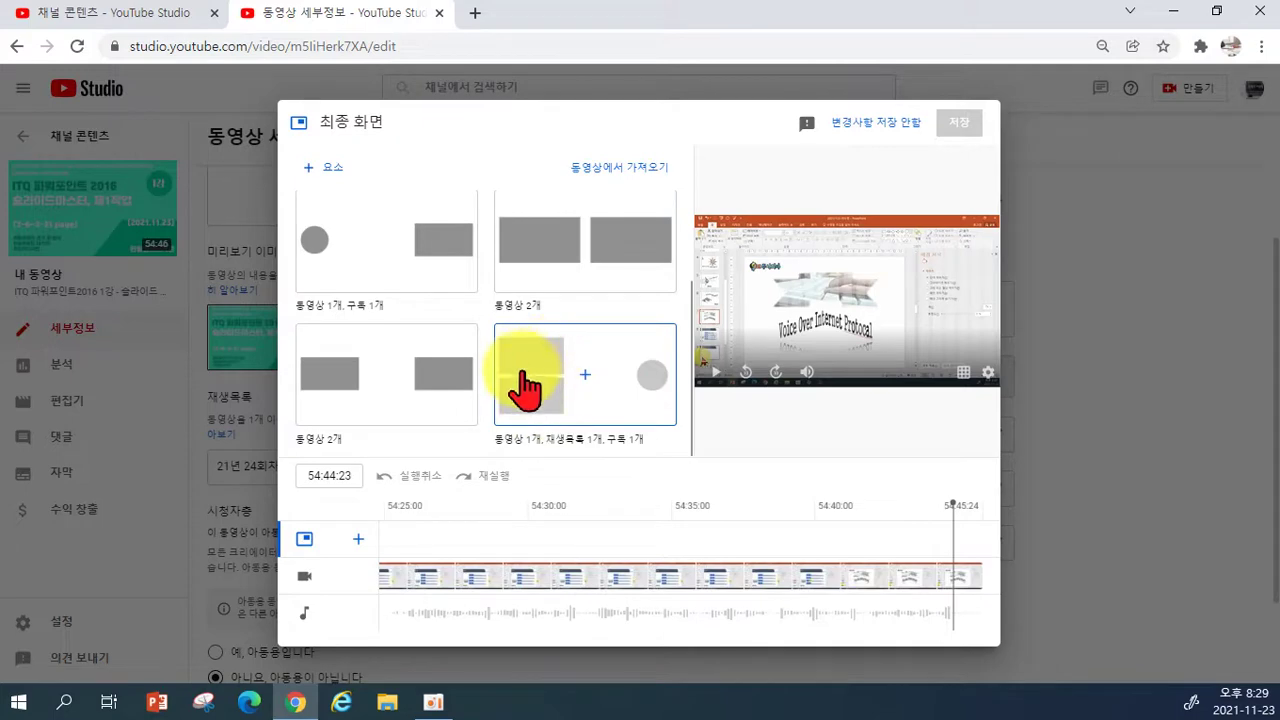
pyautogui.scroll(3, 531, 398)
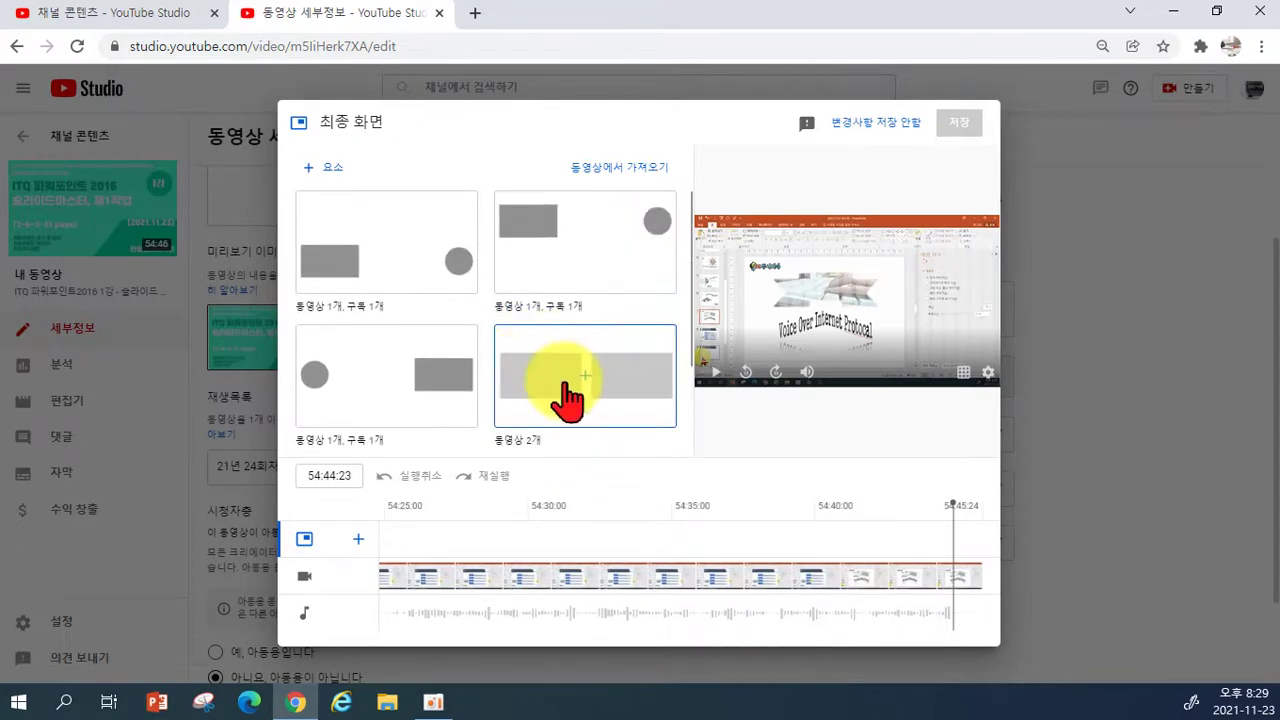
pyautogui.scroll(-3, 394, 428)
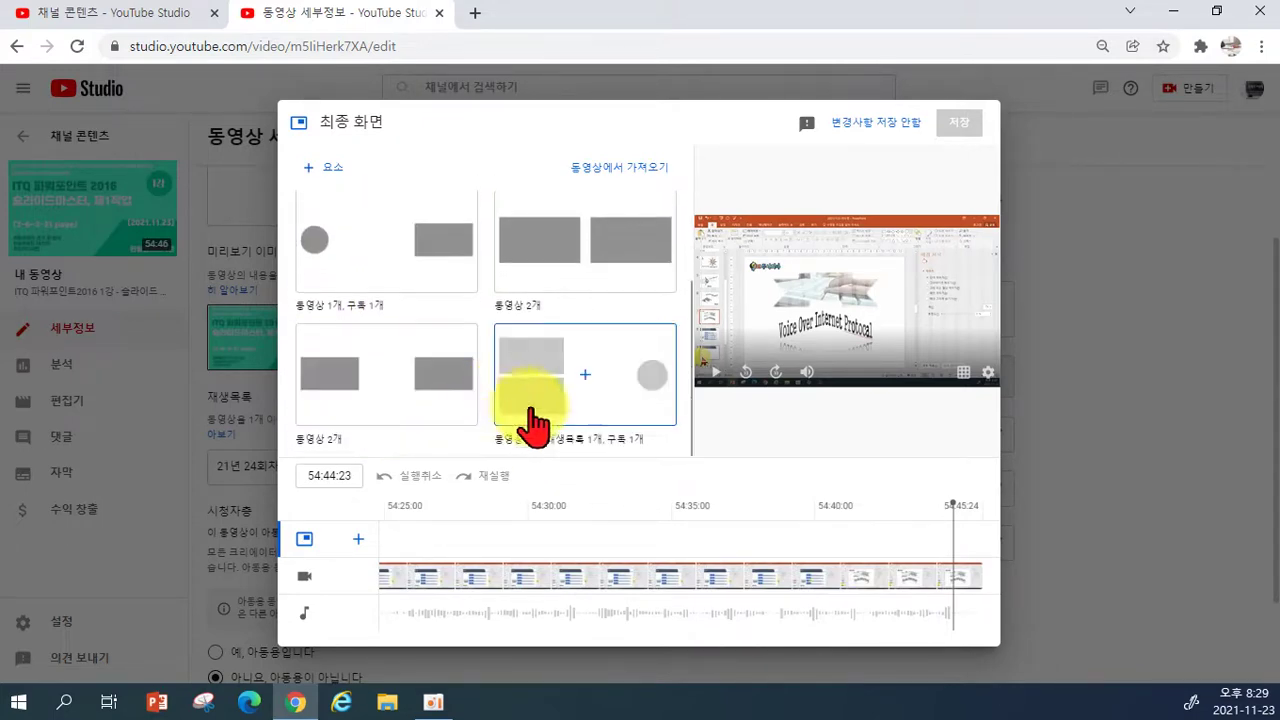
pyautogui.click(388, 398)
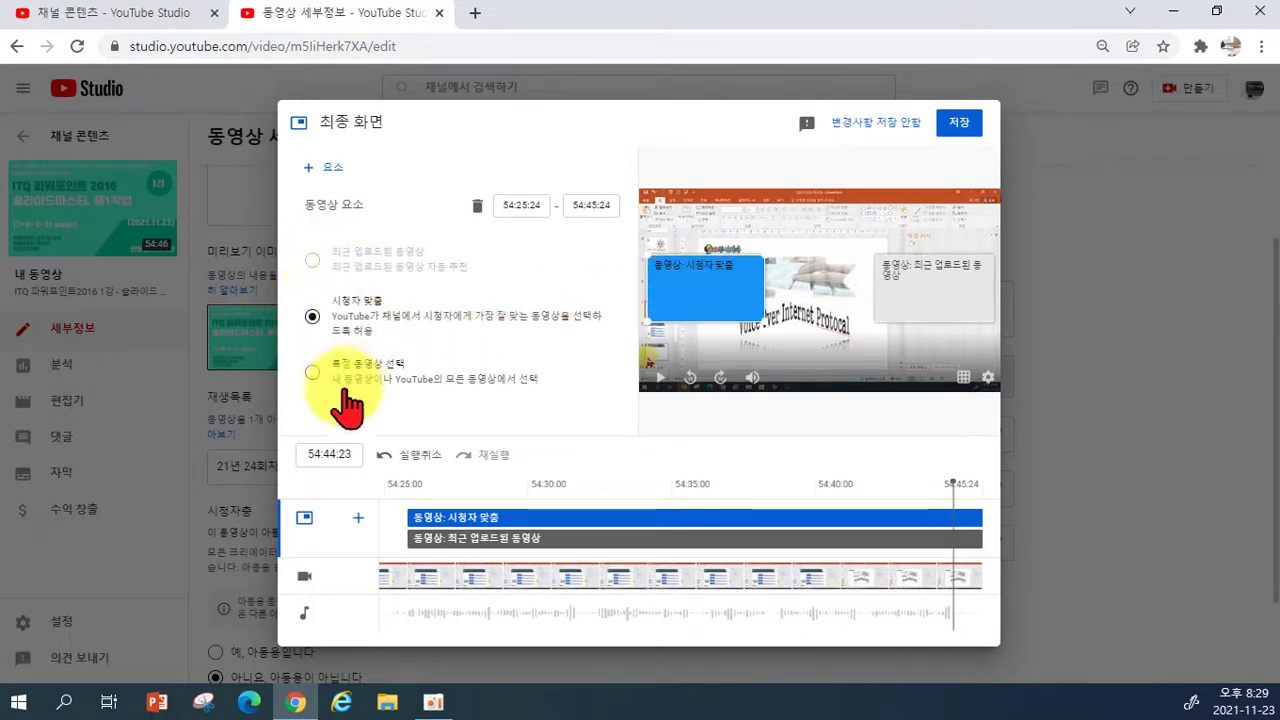
# Assign the specific video 눈이편한 파워포인트 2강 to the viewer-tailored video element of the end screen.
pyautogui.click(314, 372)
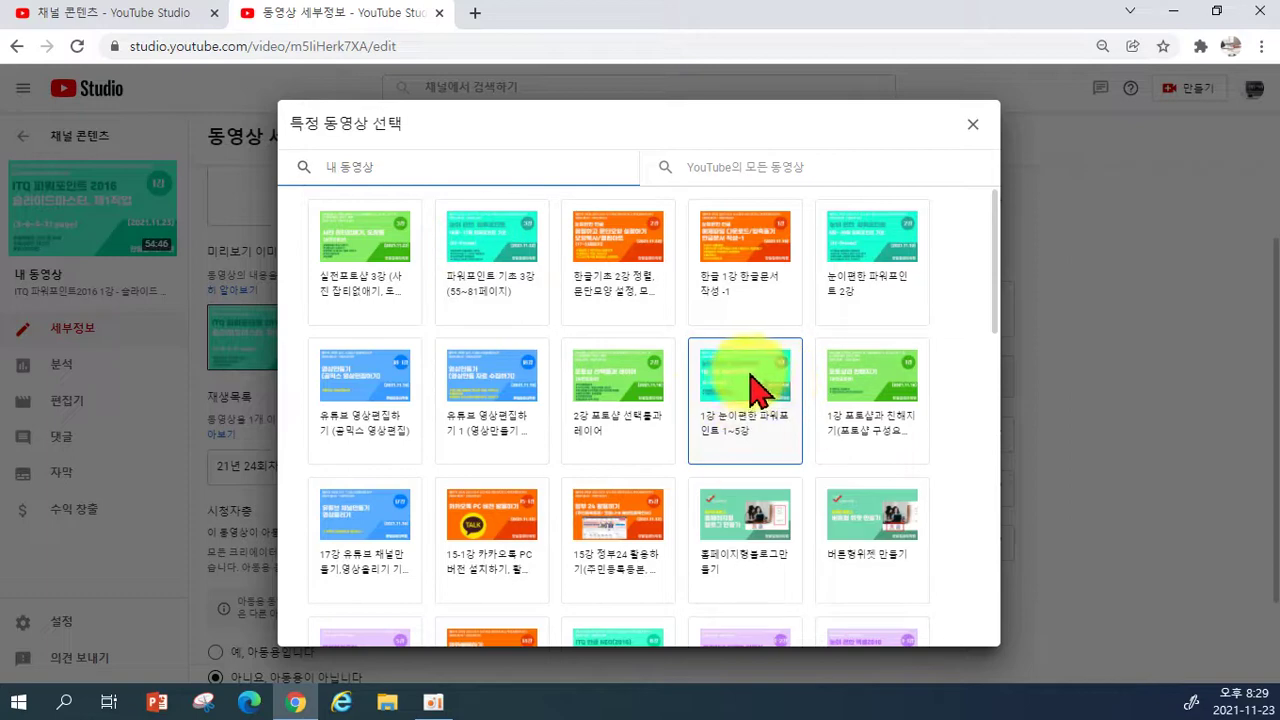
pyautogui.scroll(-3, 608, 405)
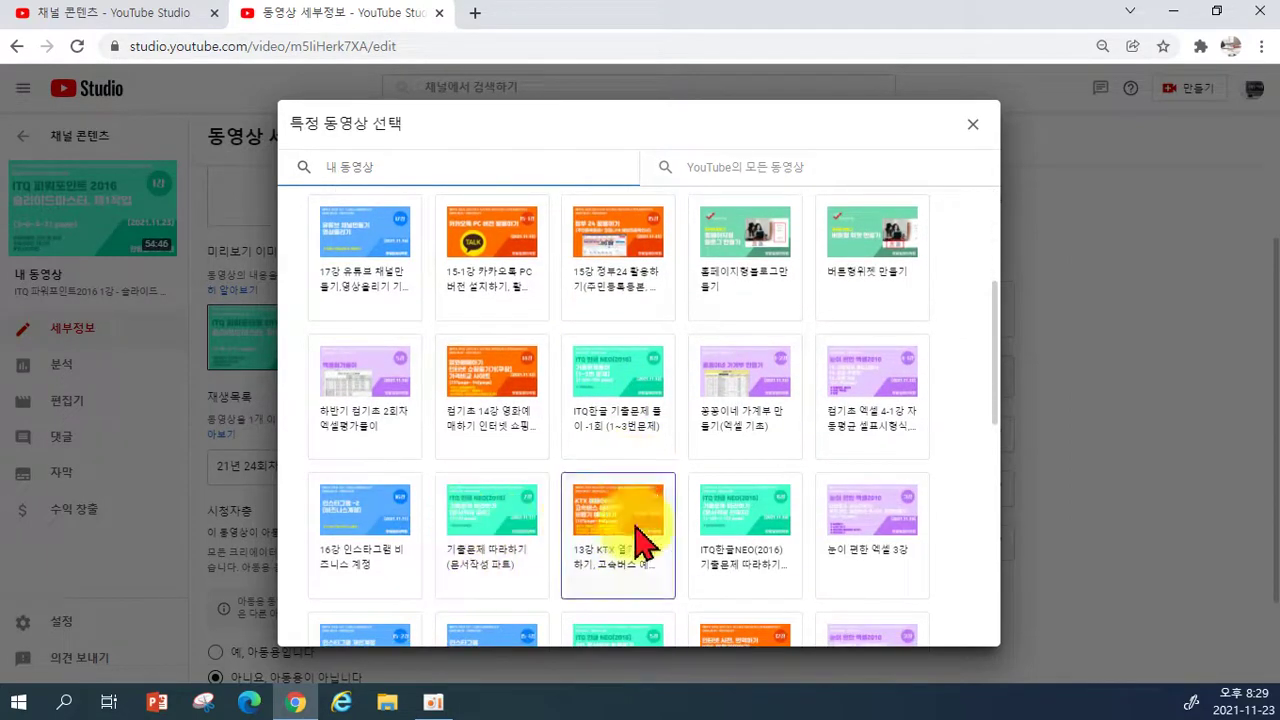
pyautogui.scroll(-1, 586, 535)
pyautogui.scroll(4, 623, 543)
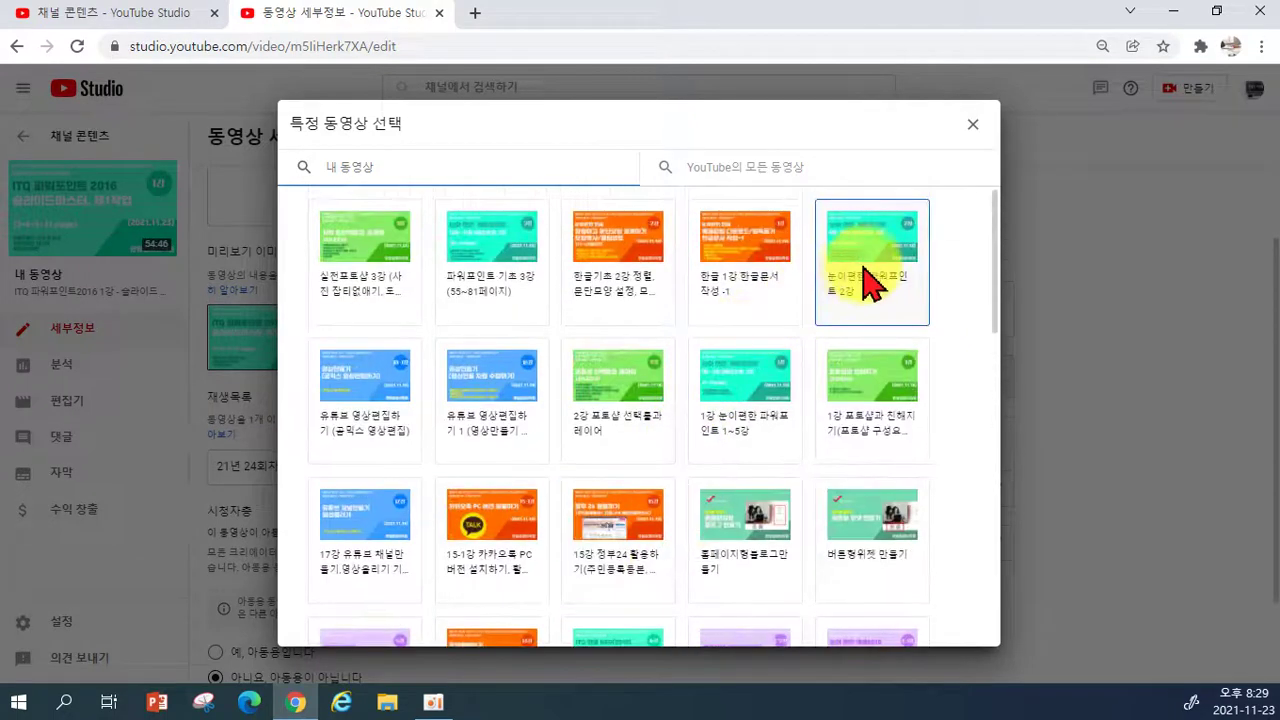
pyautogui.click(872, 283)
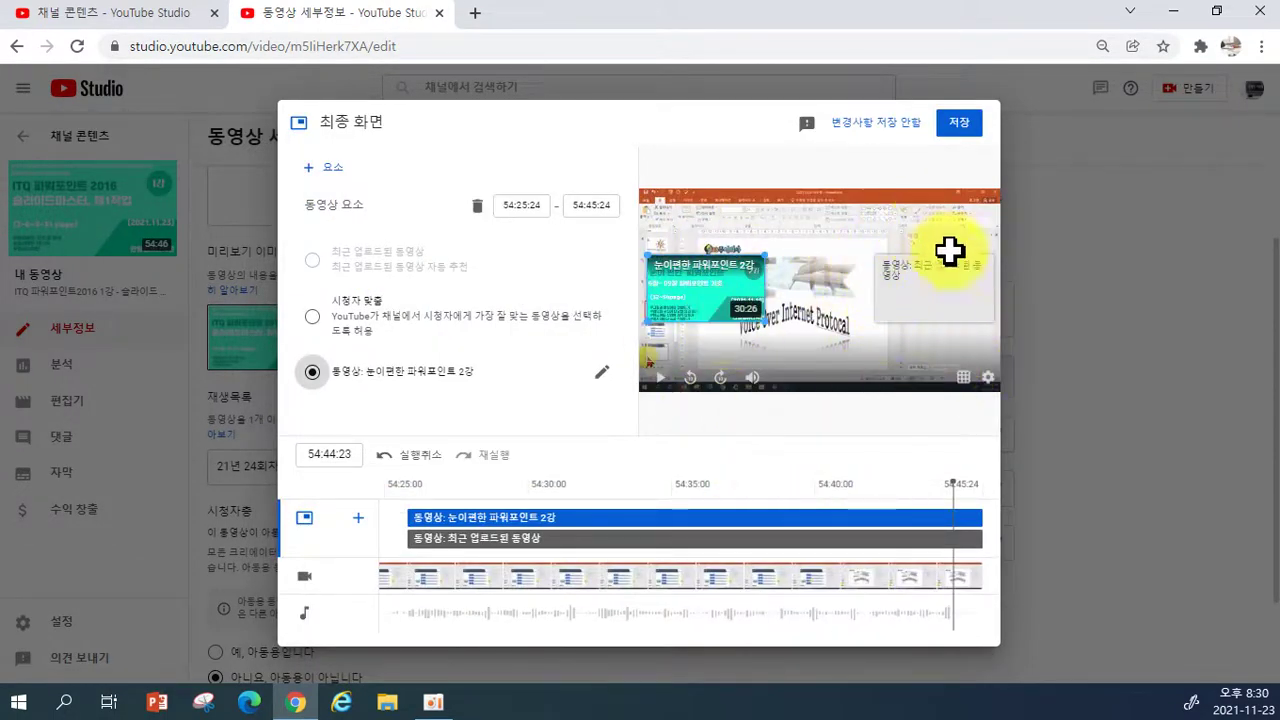
pyautogui.click(939, 287)
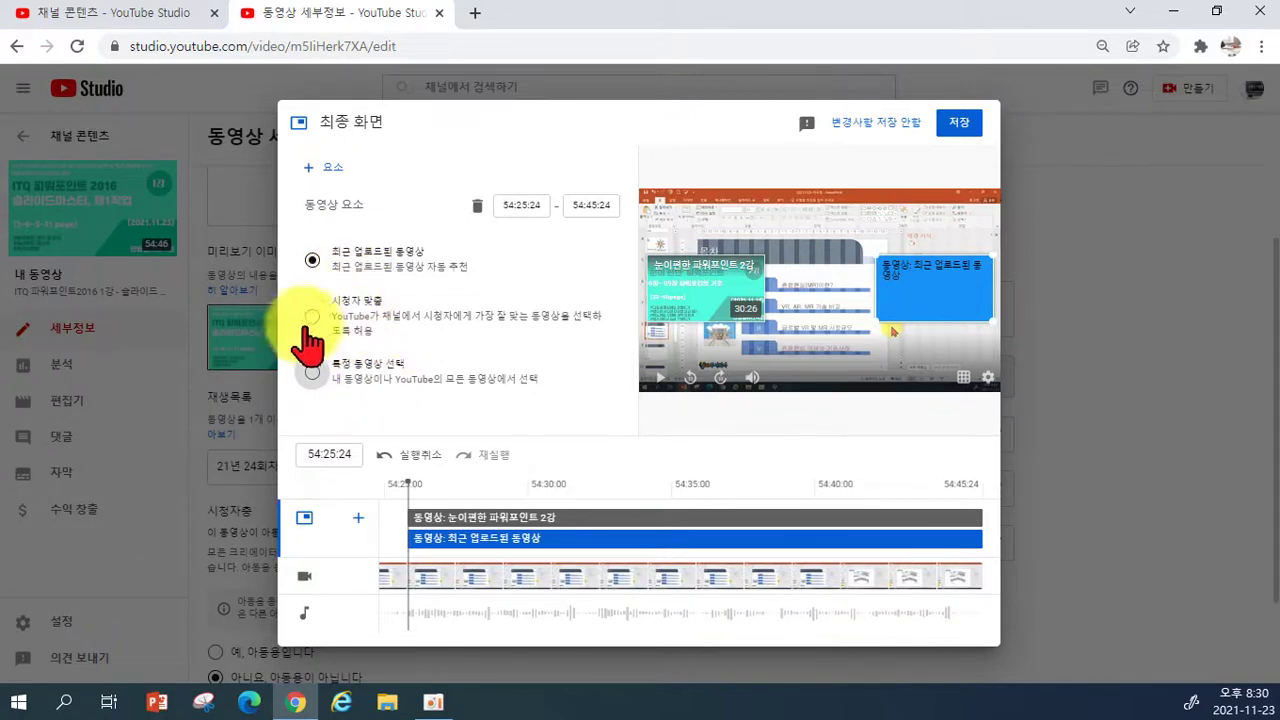
pyautogui.click(313, 378)
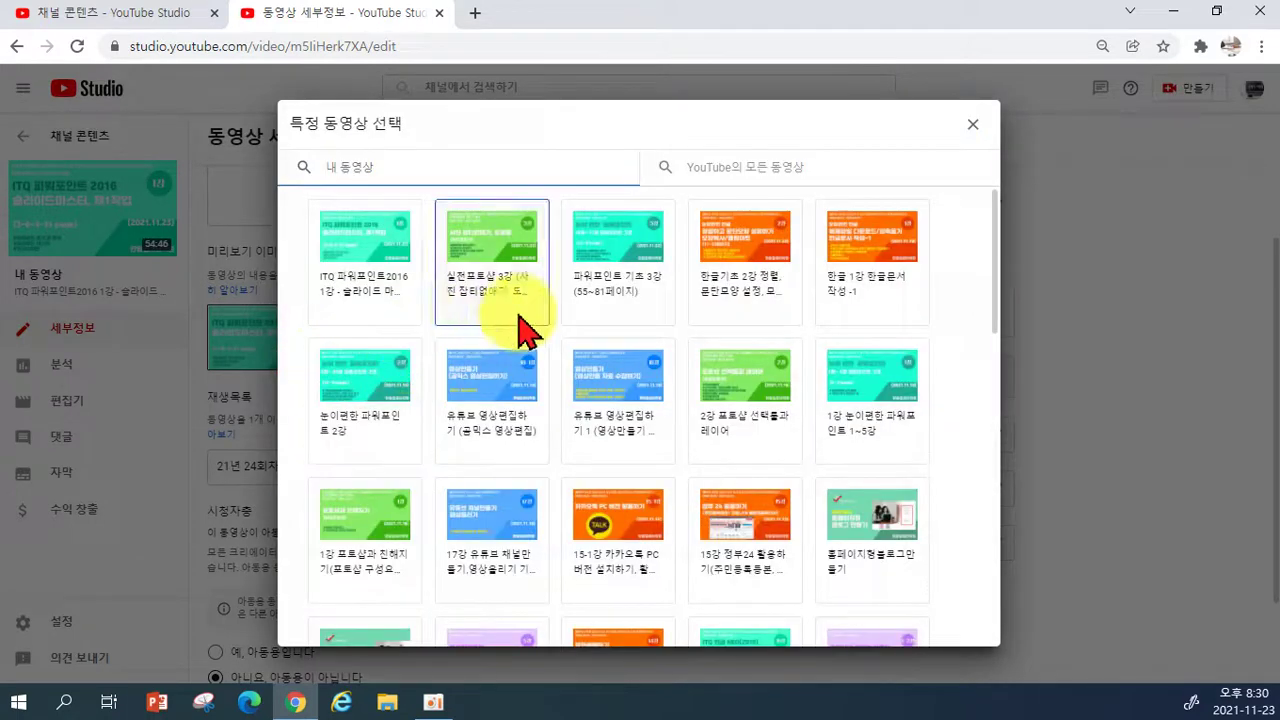
pyautogui.scroll(-10, 506, 294)
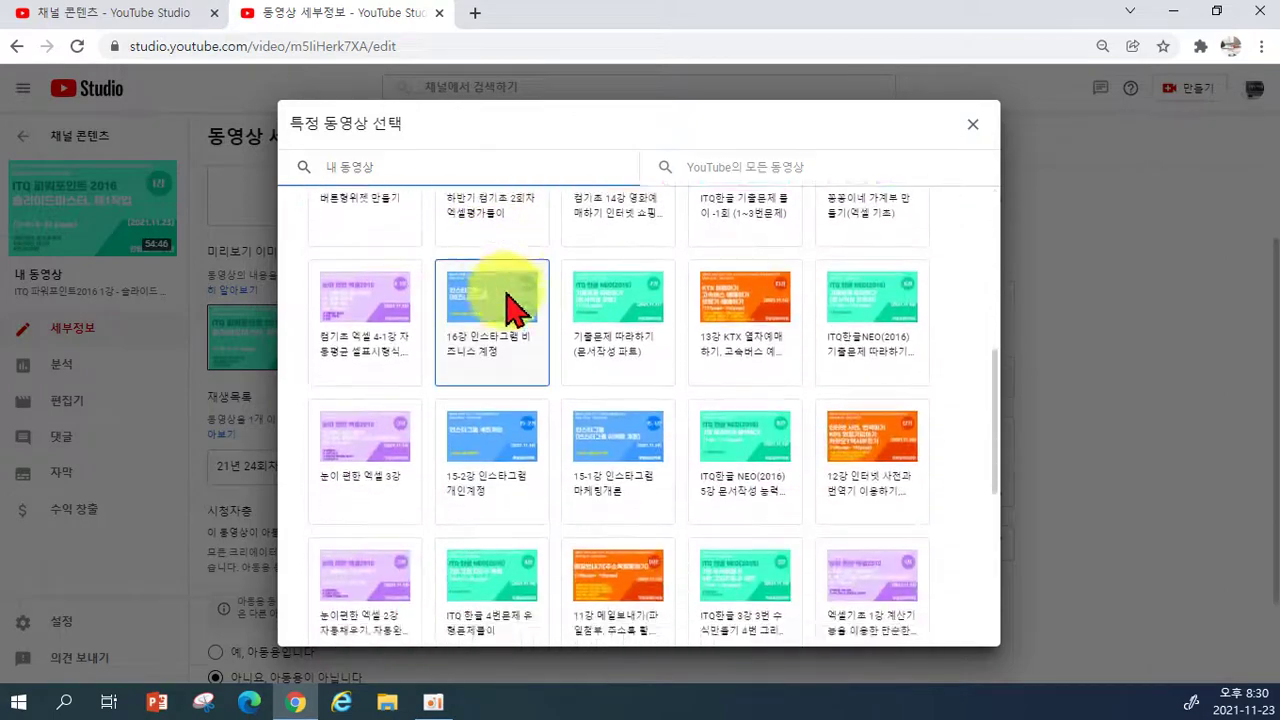
pyautogui.click(714, 178)
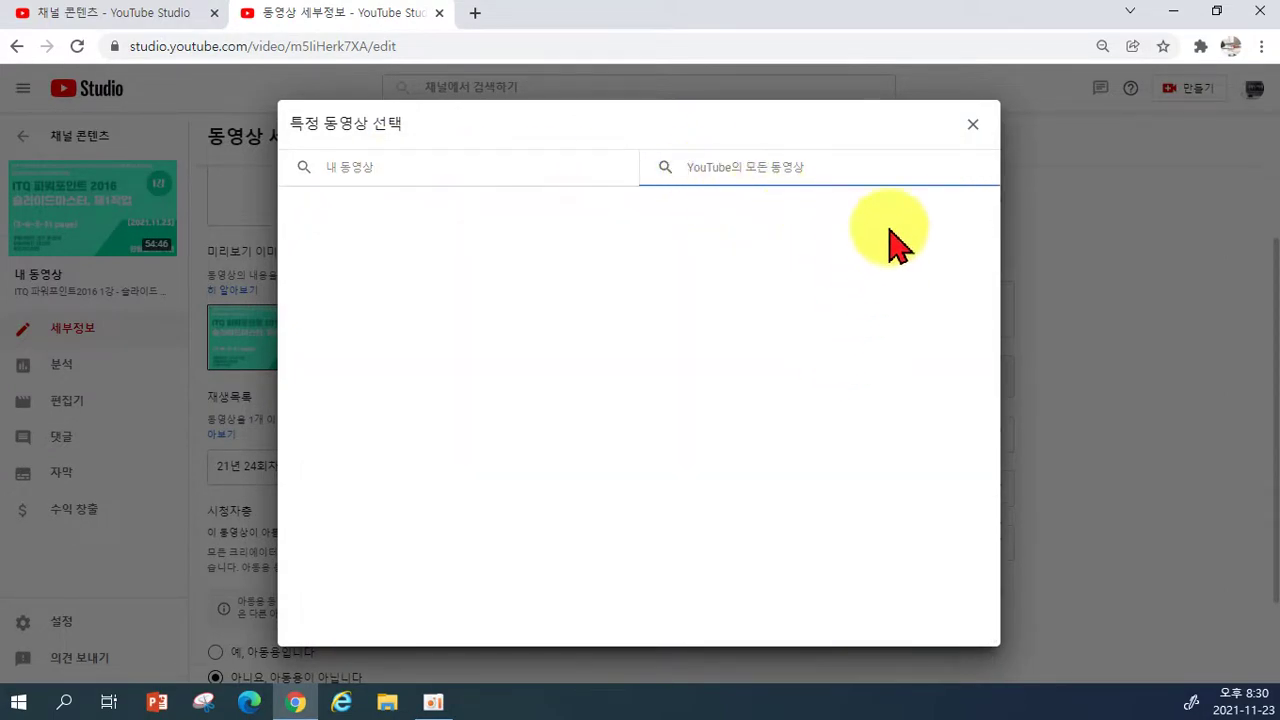
pyautogui.click(972, 126)
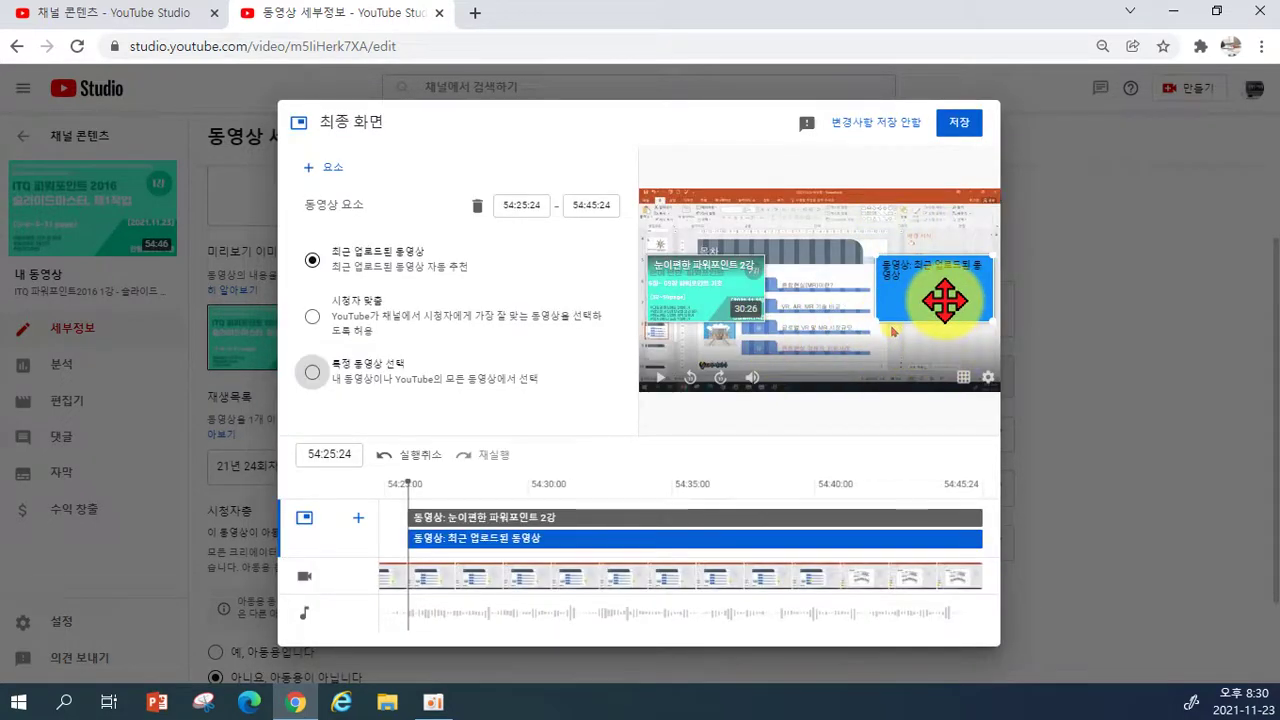
# Replace the latest-upload video element with the playlist 21년 24회자 사무자동화ITQ, placed level with the 눈이편한 파워포인트 2강 element.
pyautogui.click(478, 207)
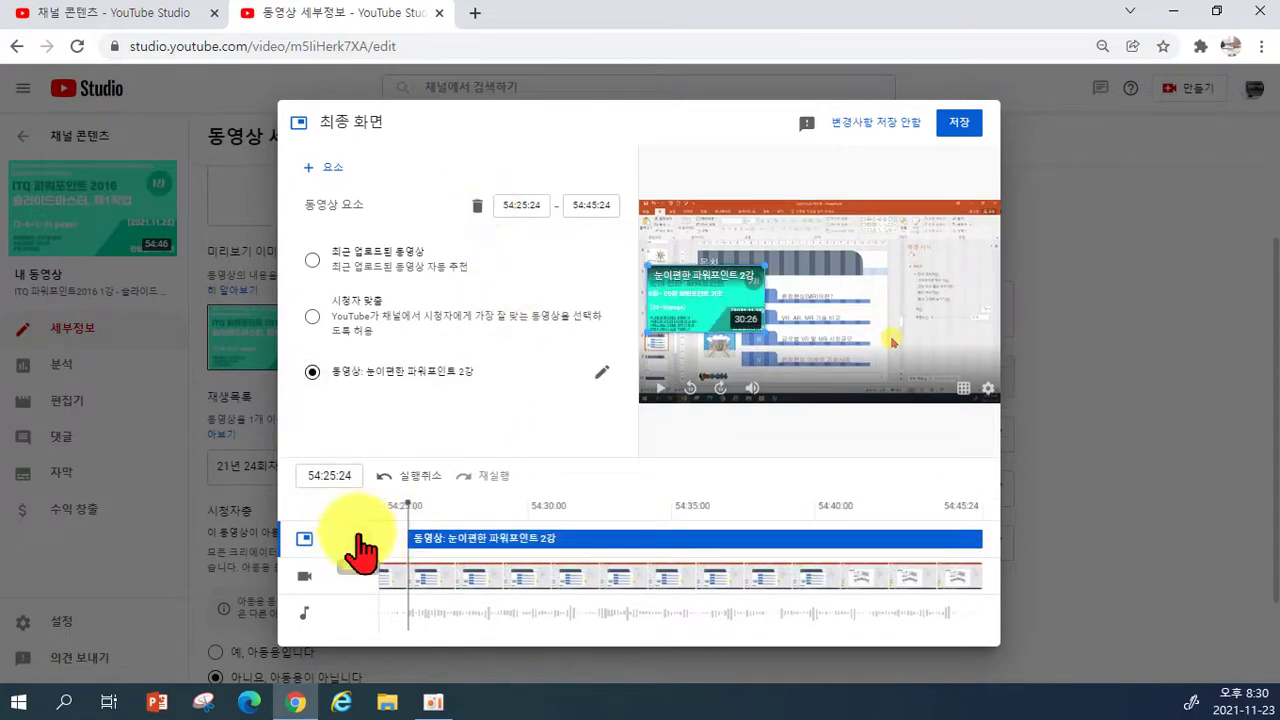
pyautogui.click(398, 560)
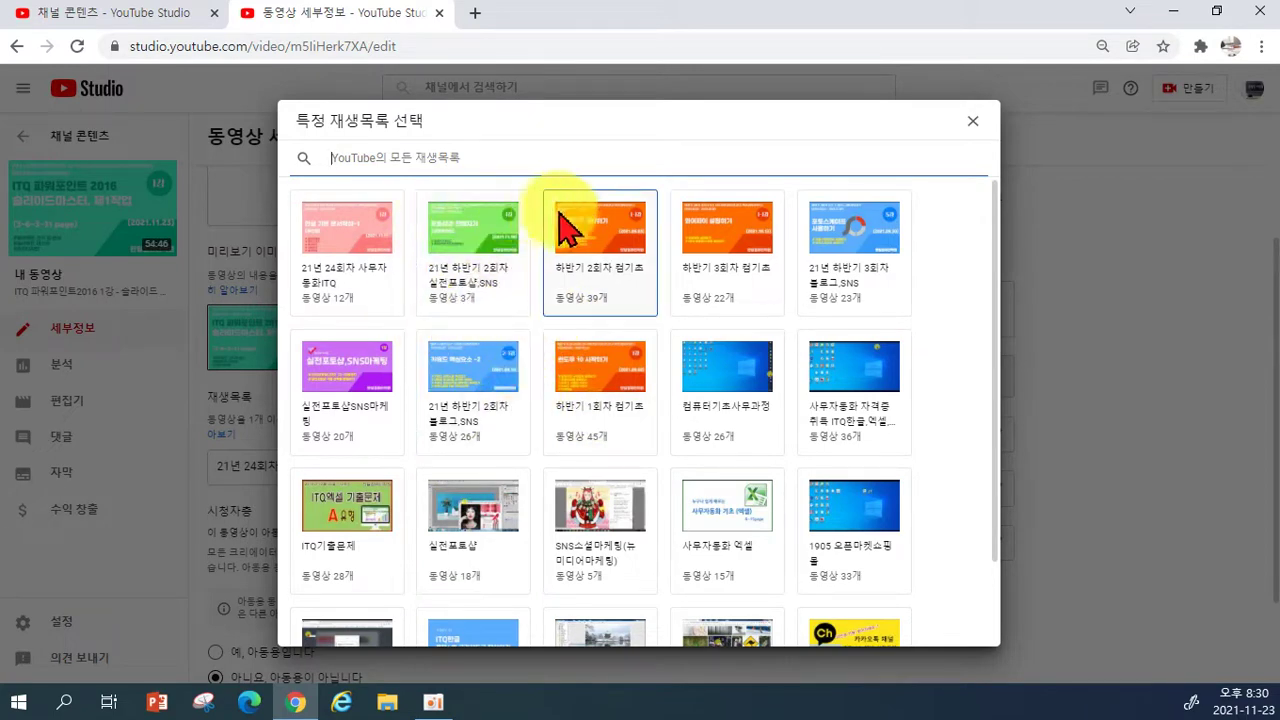
pyautogui.click(320, 242)
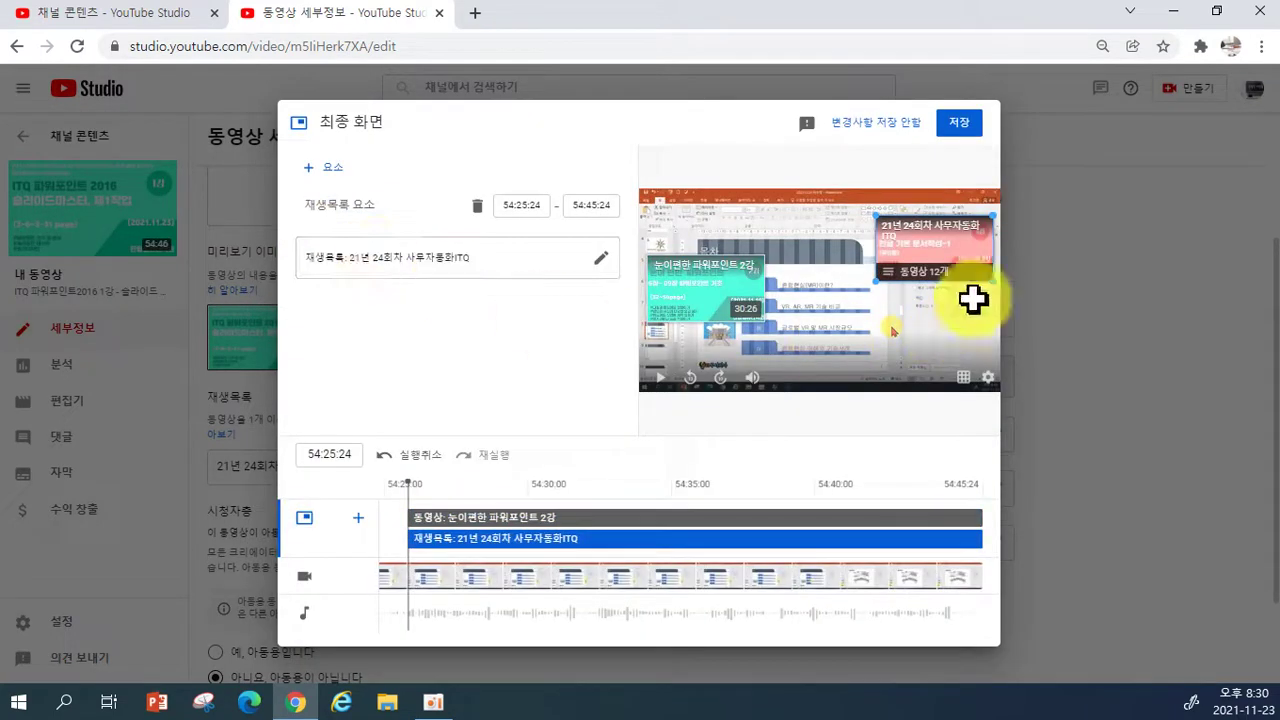
pyautogui.moveTo(957, 250); pyautogui.dragTo(957, 288)
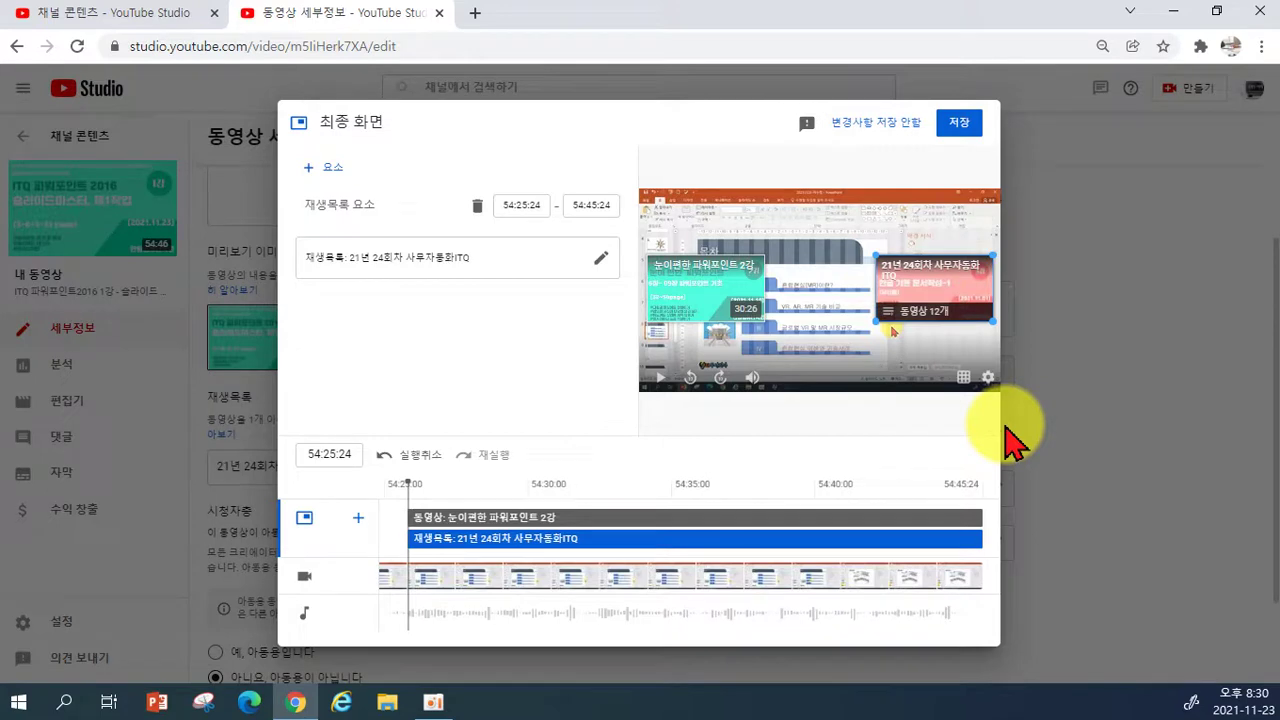
# Shorten the video and playlist elements to start at 54:40:24 and save the end screen.
pyautogui.moveTo(410, 497); pyautogui.dragTo(960, 492)
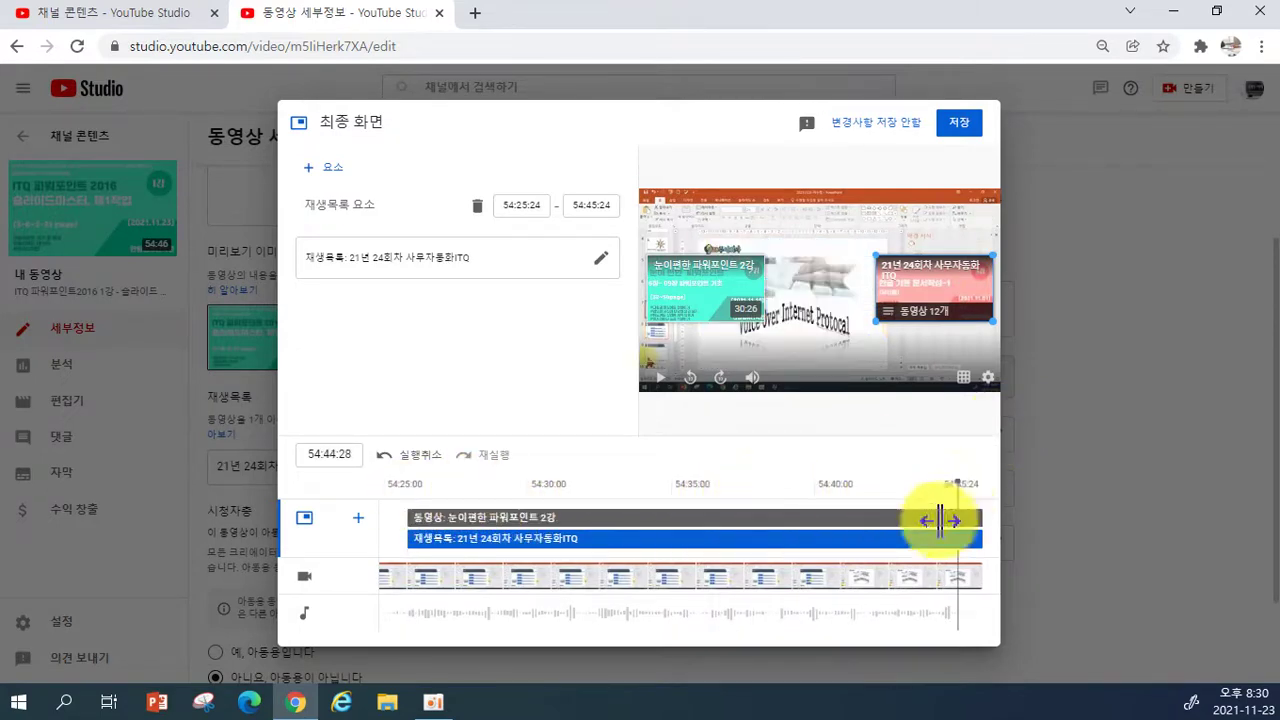
pyautogui.click(413, 517)
pyautogui.moveTo(403, 516); pyautogui.dragTo(950, 536)
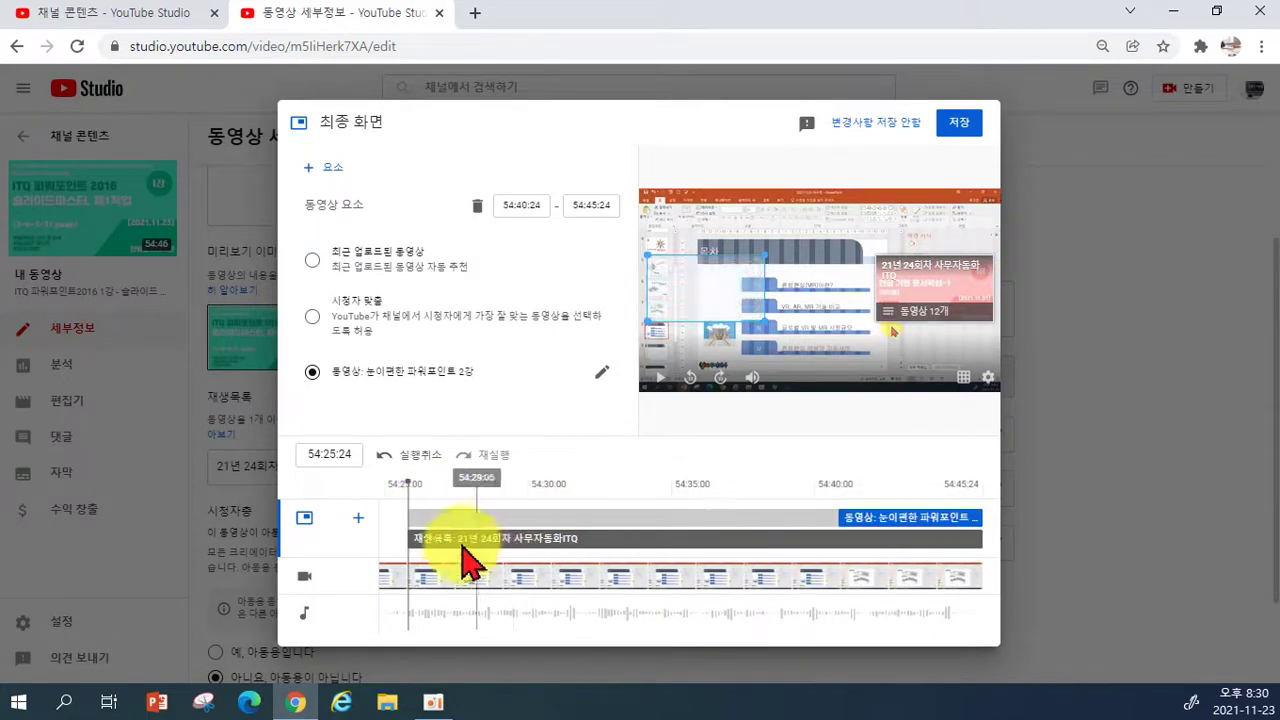
pyautogui.click(410, 540)
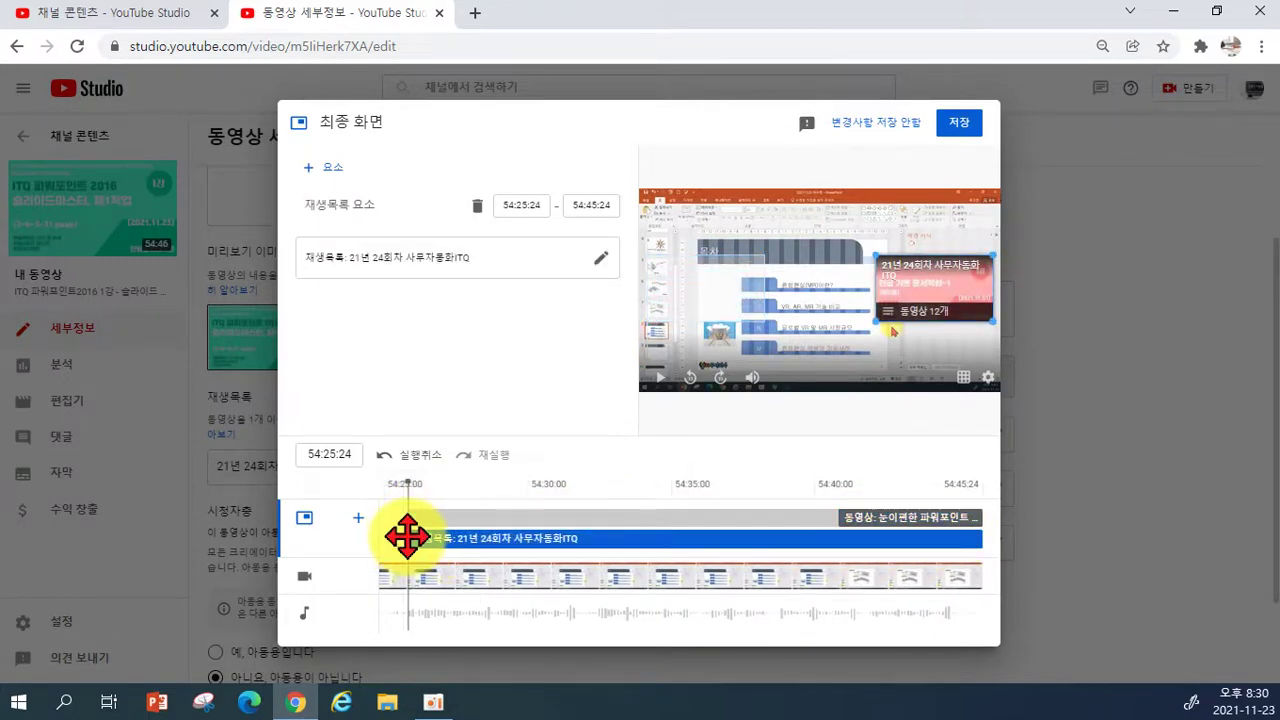
pyautogui.moveTo(403, 537); pyautogui.dragTo(857, 537)
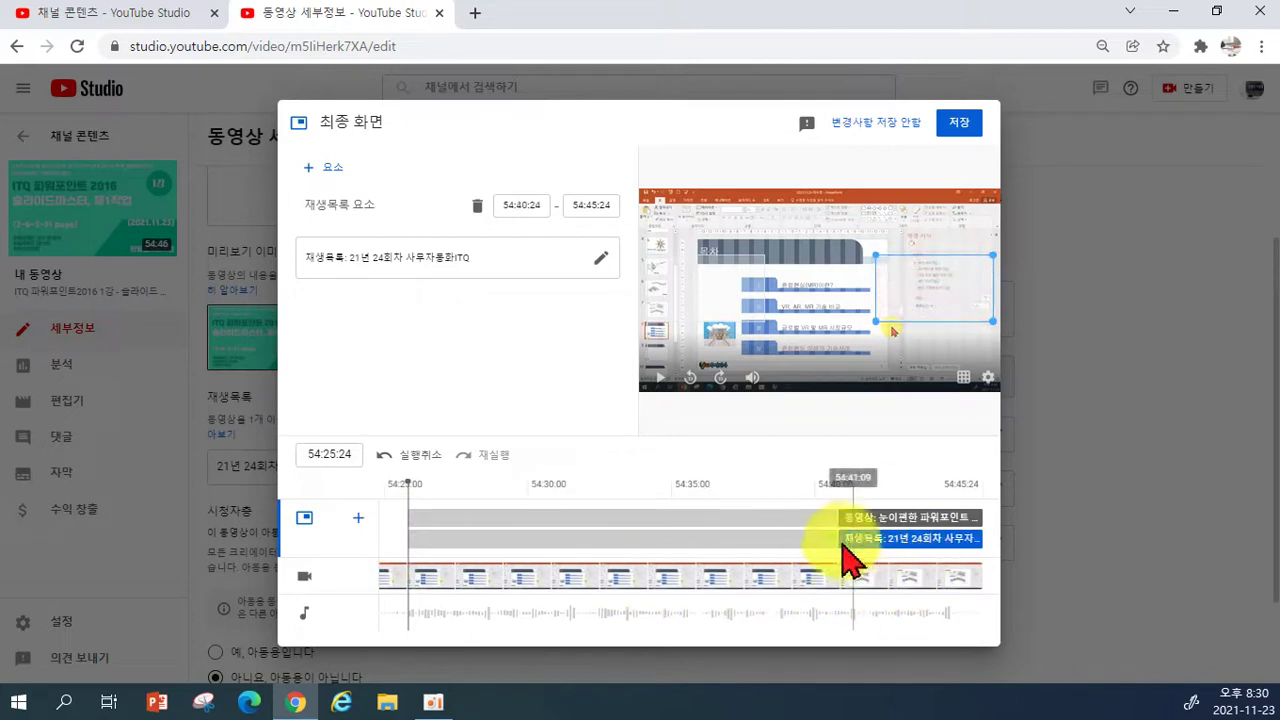
pyautogui.click(960, 125)
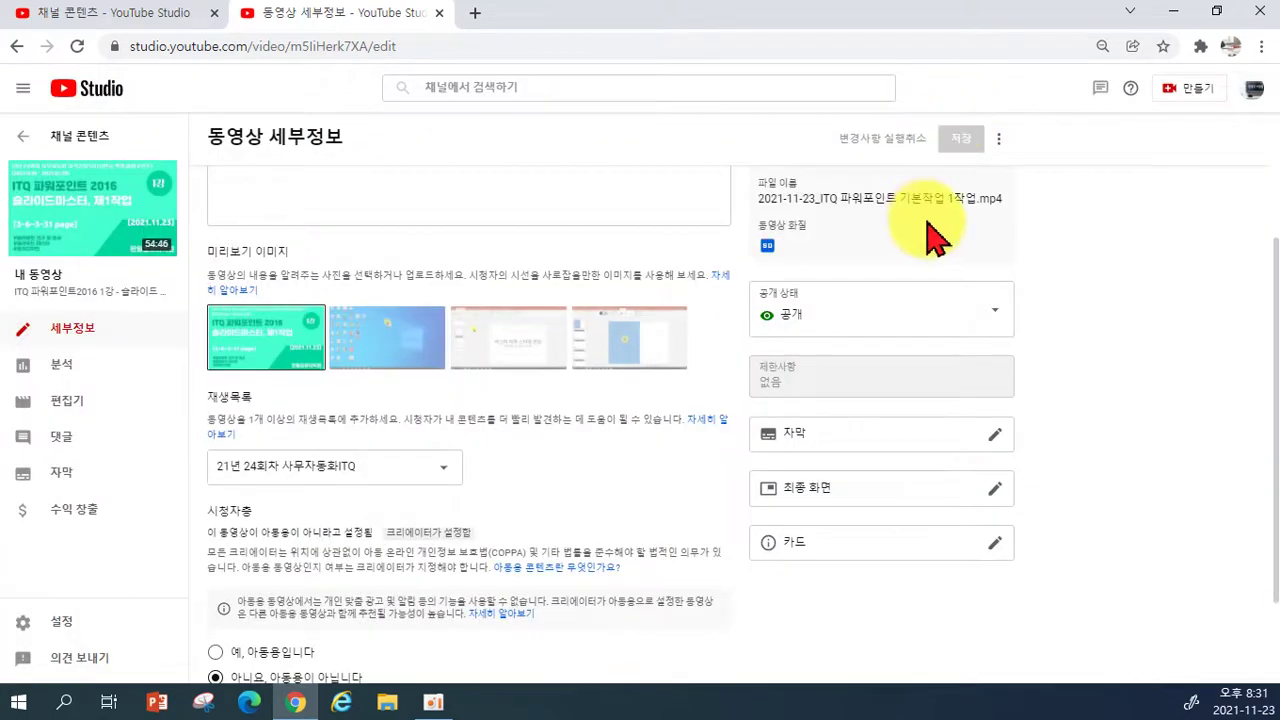
# Play the ITQ 파워포인트2016 1강 video on YouTube and skip to its final seconds to check the end screen.
pyautogui.click(108, 222)
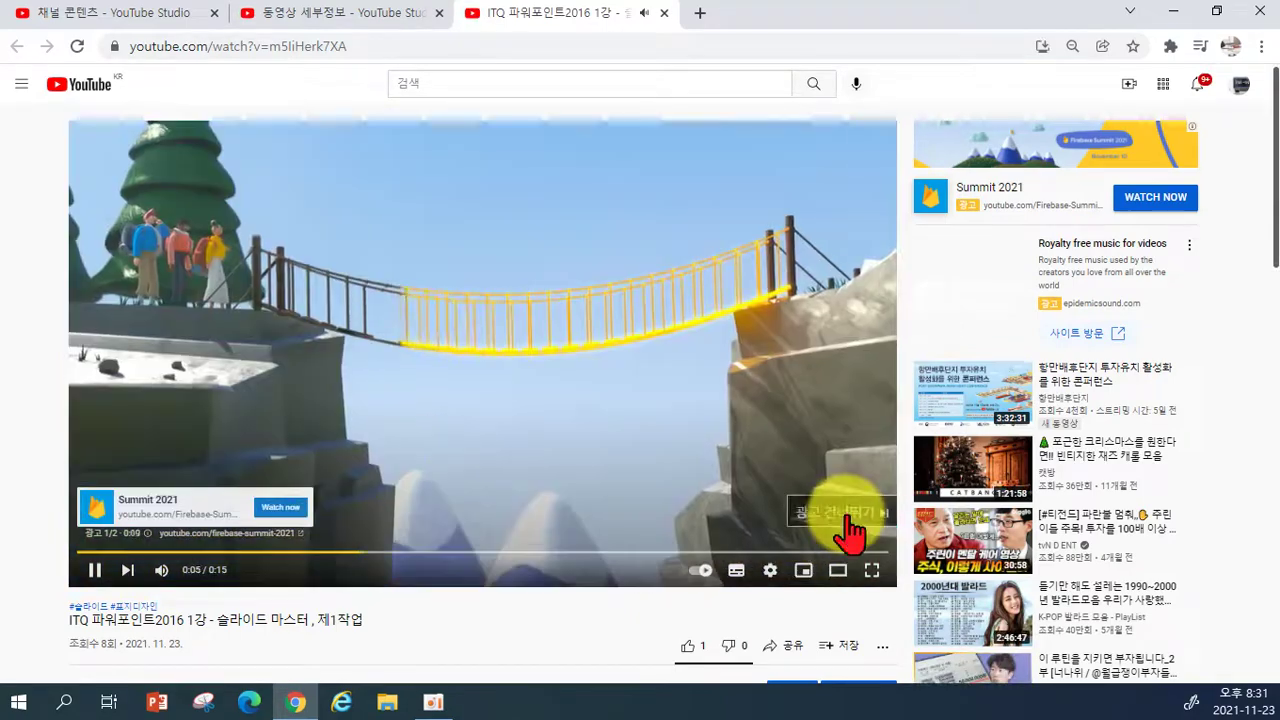
pyautogui.click(845, 524)
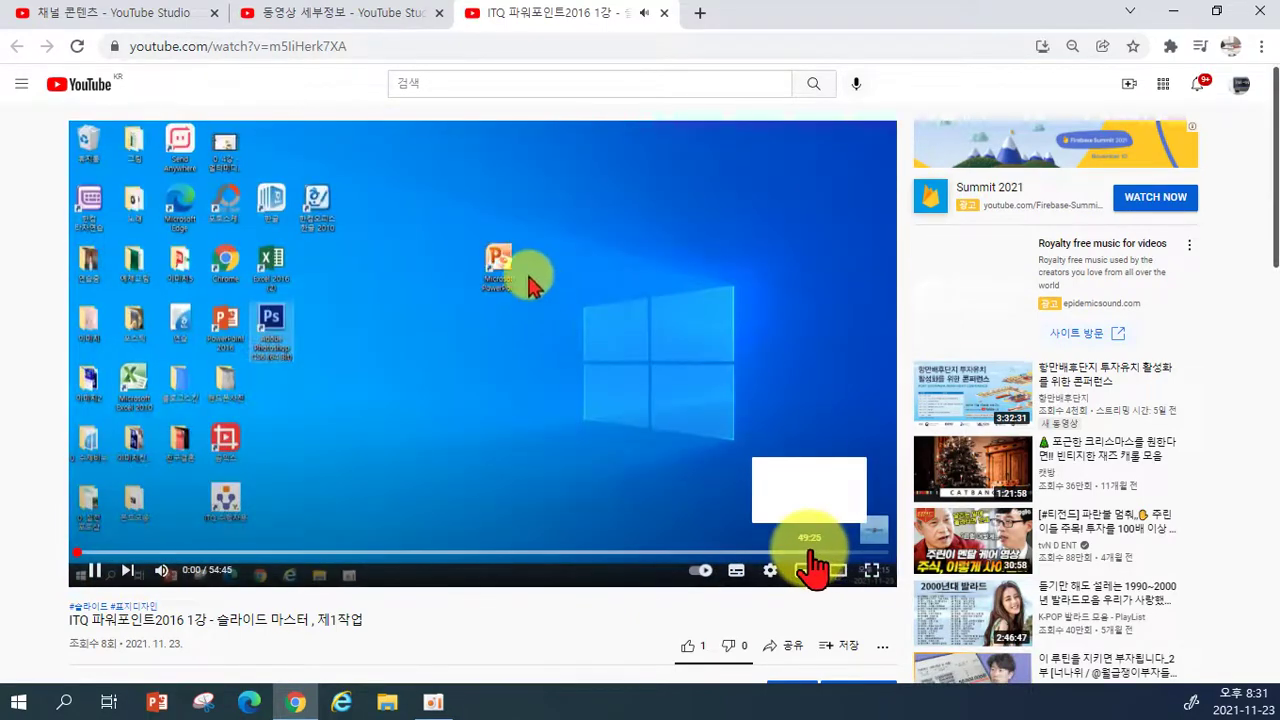
pyautogui.click(836, 566)
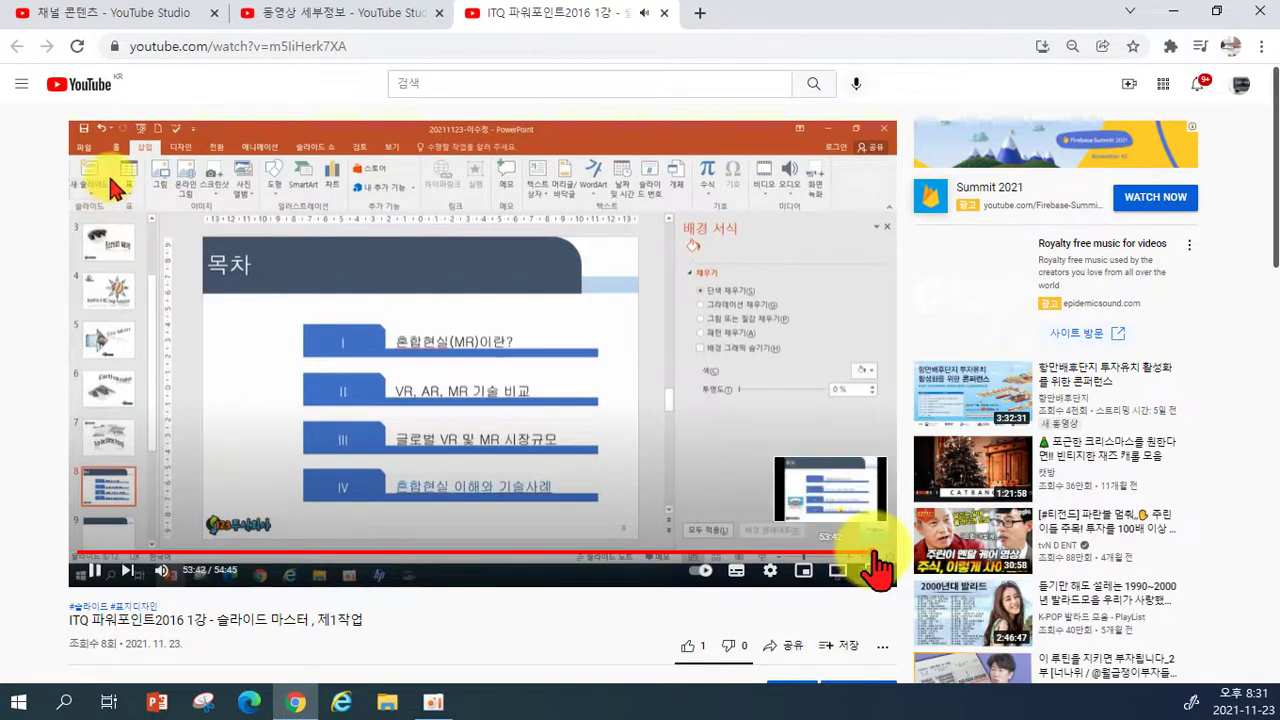
pyautogui.click(872, 552)
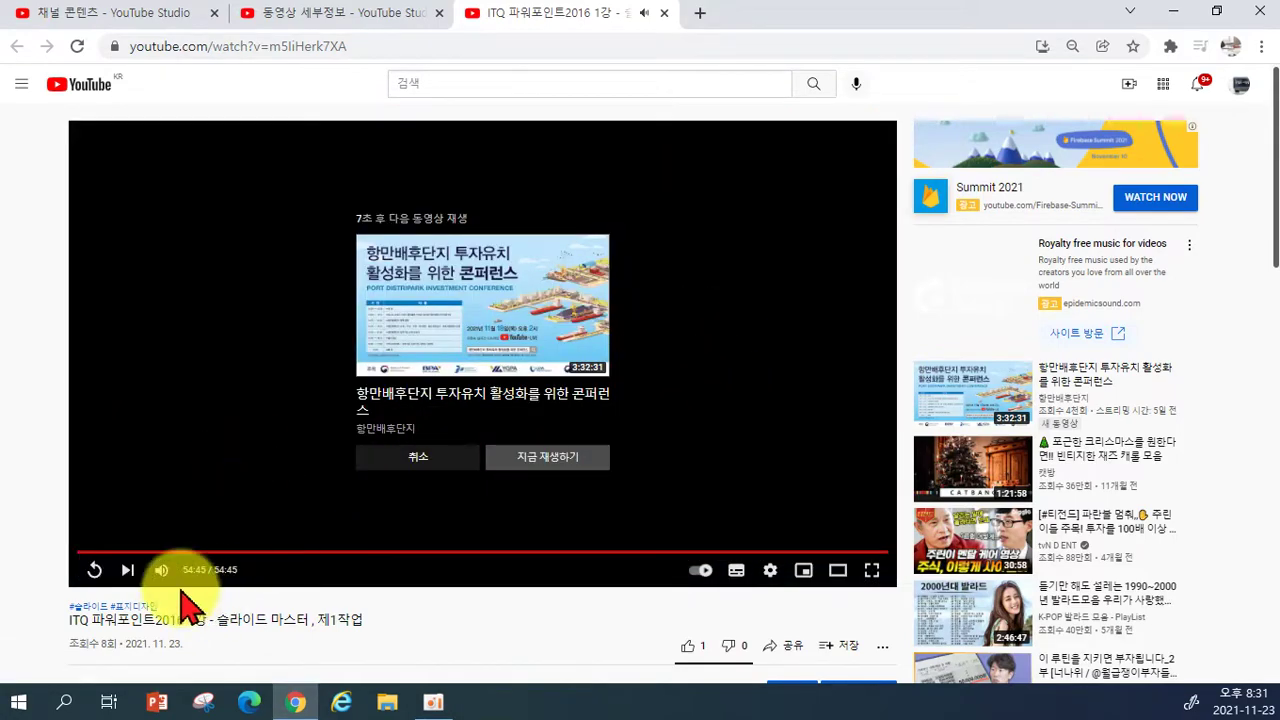
pyautogui.click(884, 552)
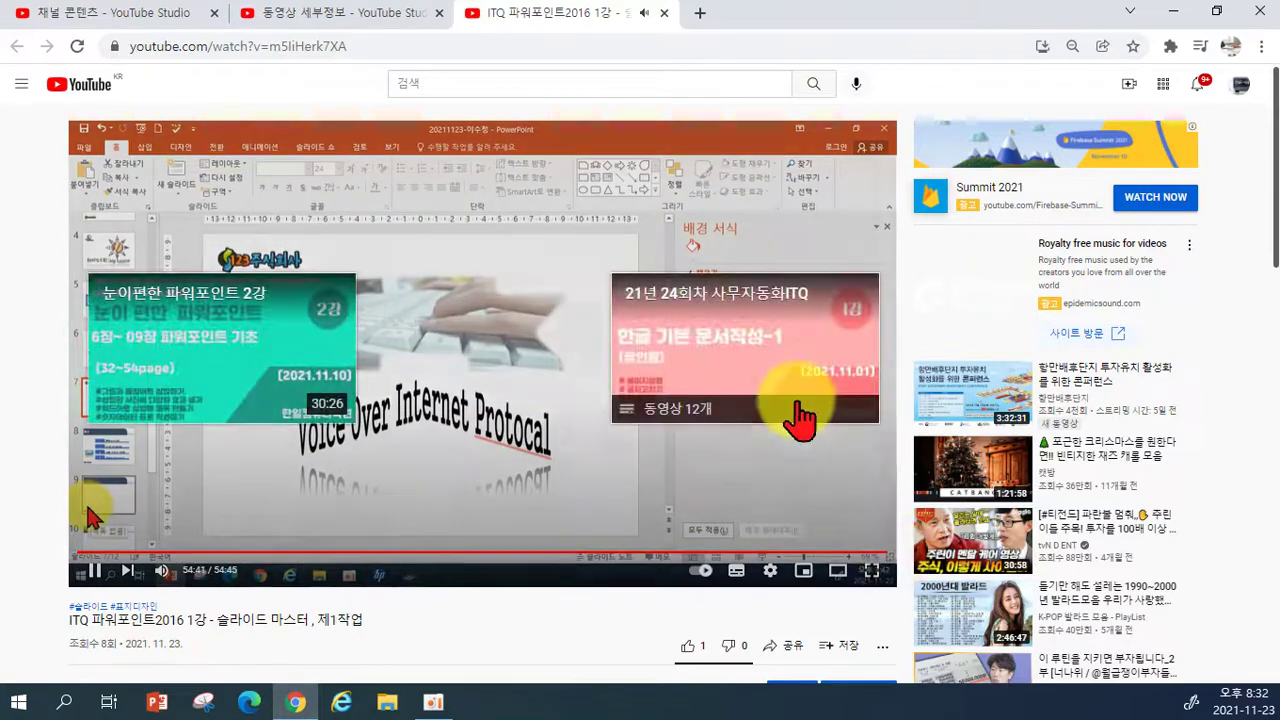
# Follow the end screen's playlist element 21년 24회자 사무자동화ITQ and look through the playlist's videos.
pyautogui.click(778, 378)
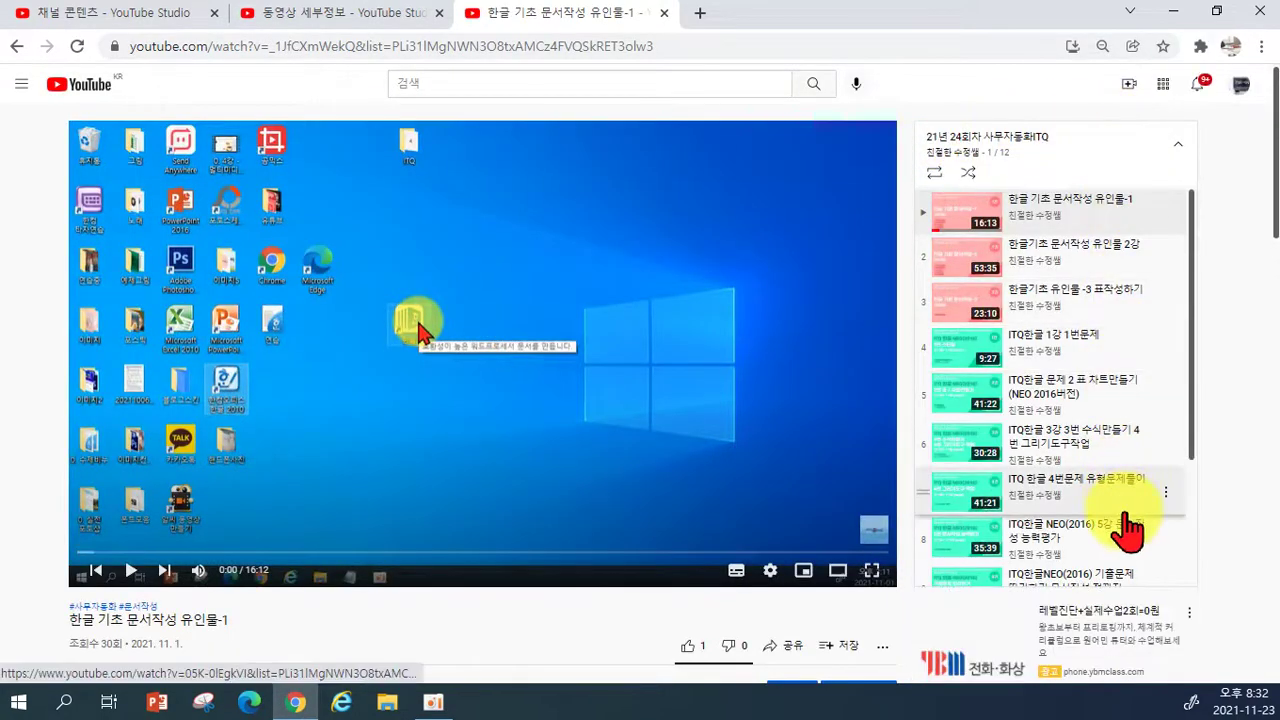
pyautogui.scroll(-2, 1125, 515)
pyautogui.scroll(3, 1110, 512)
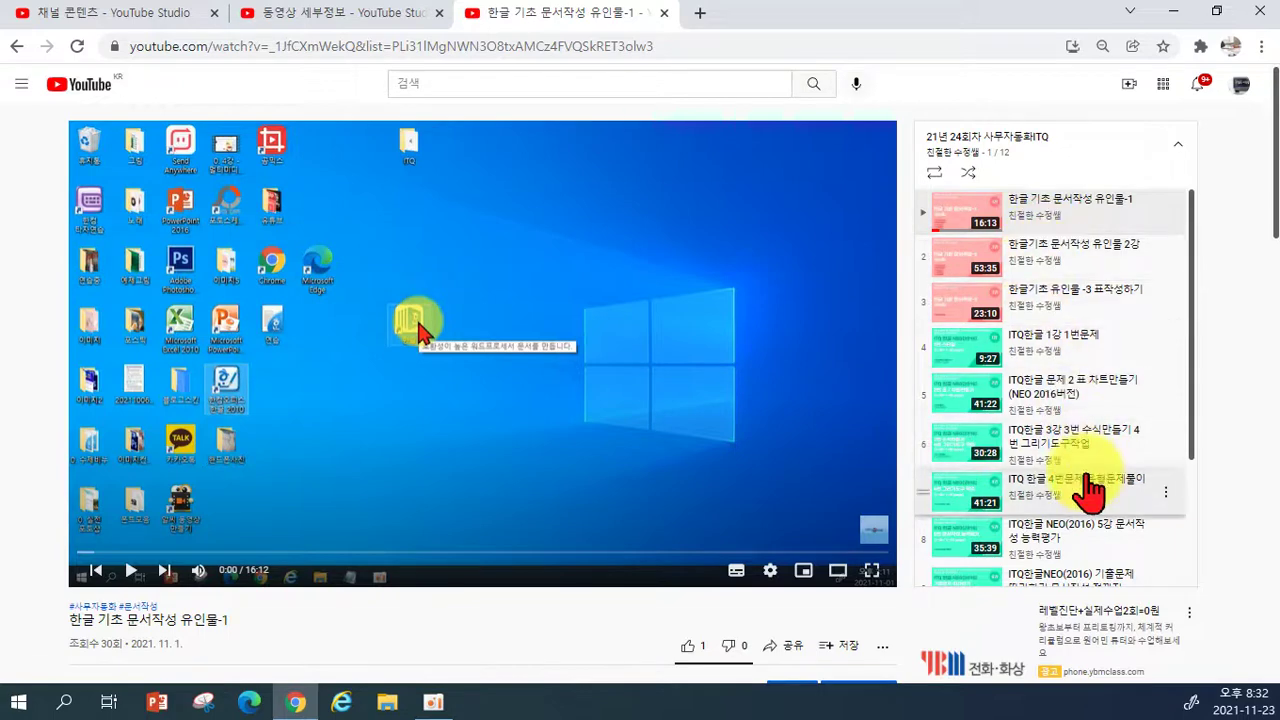
# Close the playlist and video details pages, and dismiss the published-video dialog and the Studio search tip.
pyautogui.click(664, 13)
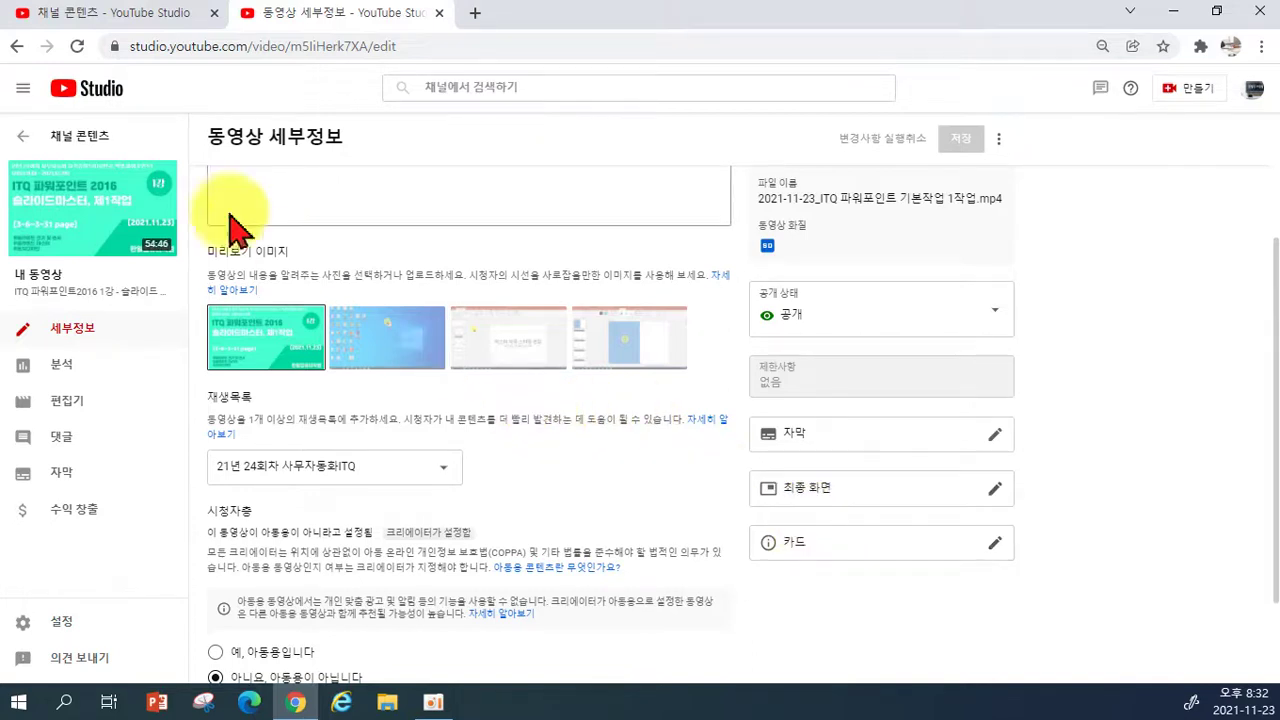
pyautogui.click(439, 13)
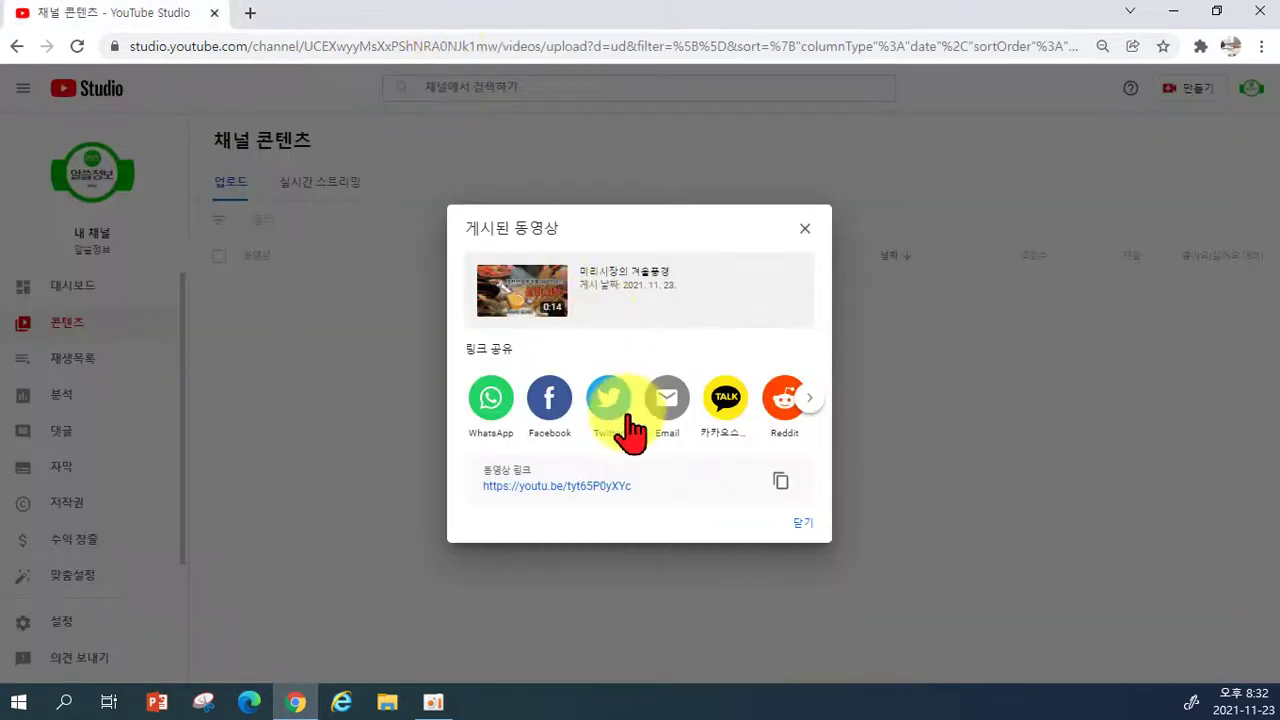
pyautogui.click(806, 227)
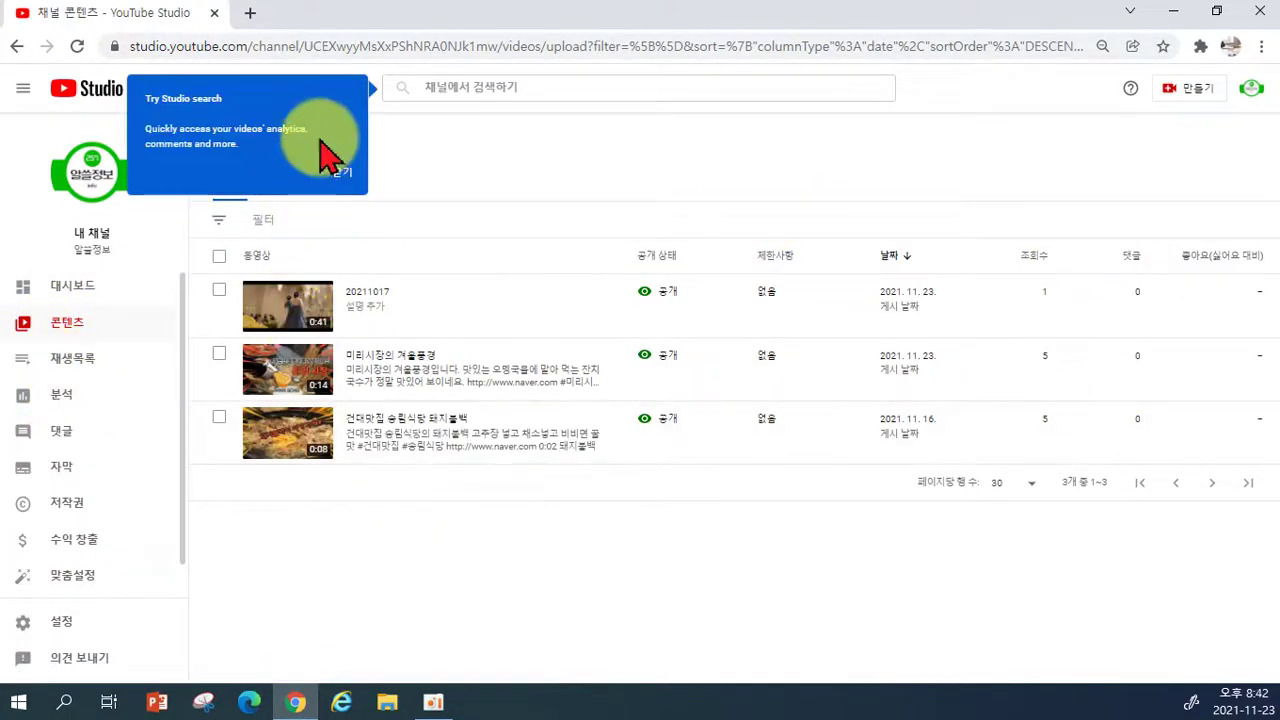
pyautogui.click(340, 172)
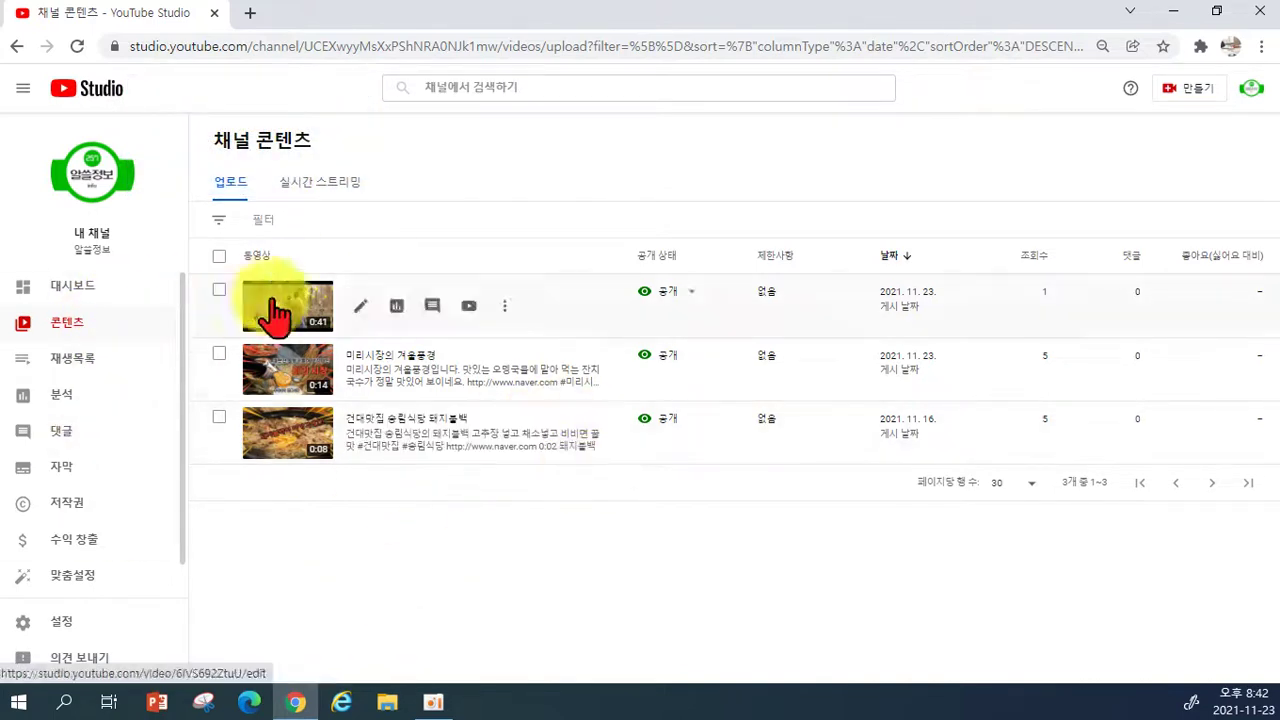
# Switch from the 알쓸정보 account to the instructor's teaching channel and back to 알쓸정보.
pyautogui.click(1251, 92)
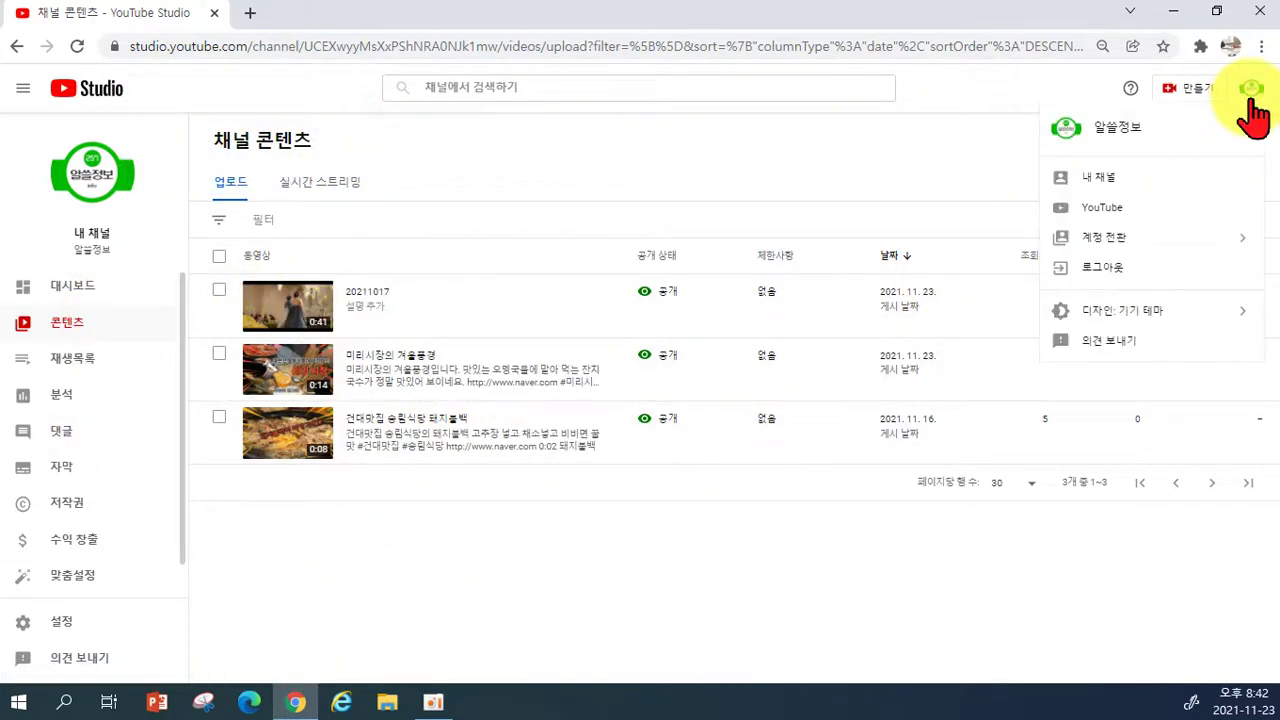
pyautogui.click(1161, 240)
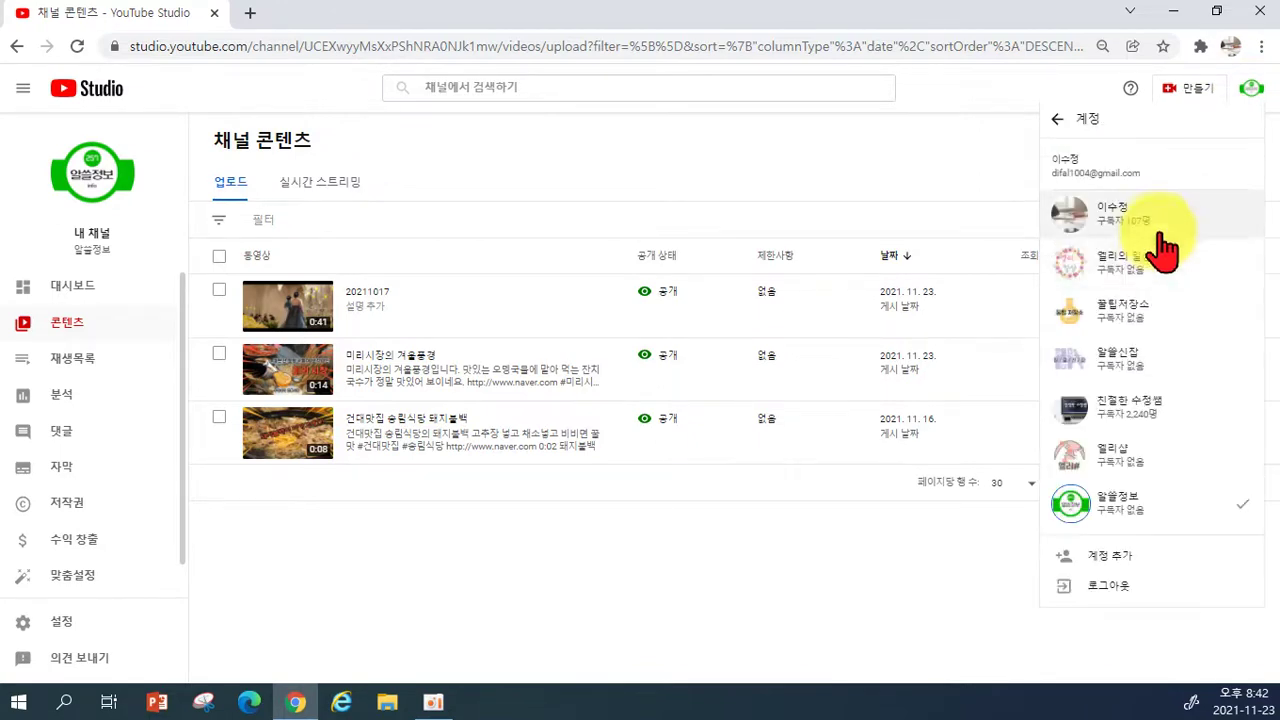
pyautogui.click(1113, 430)
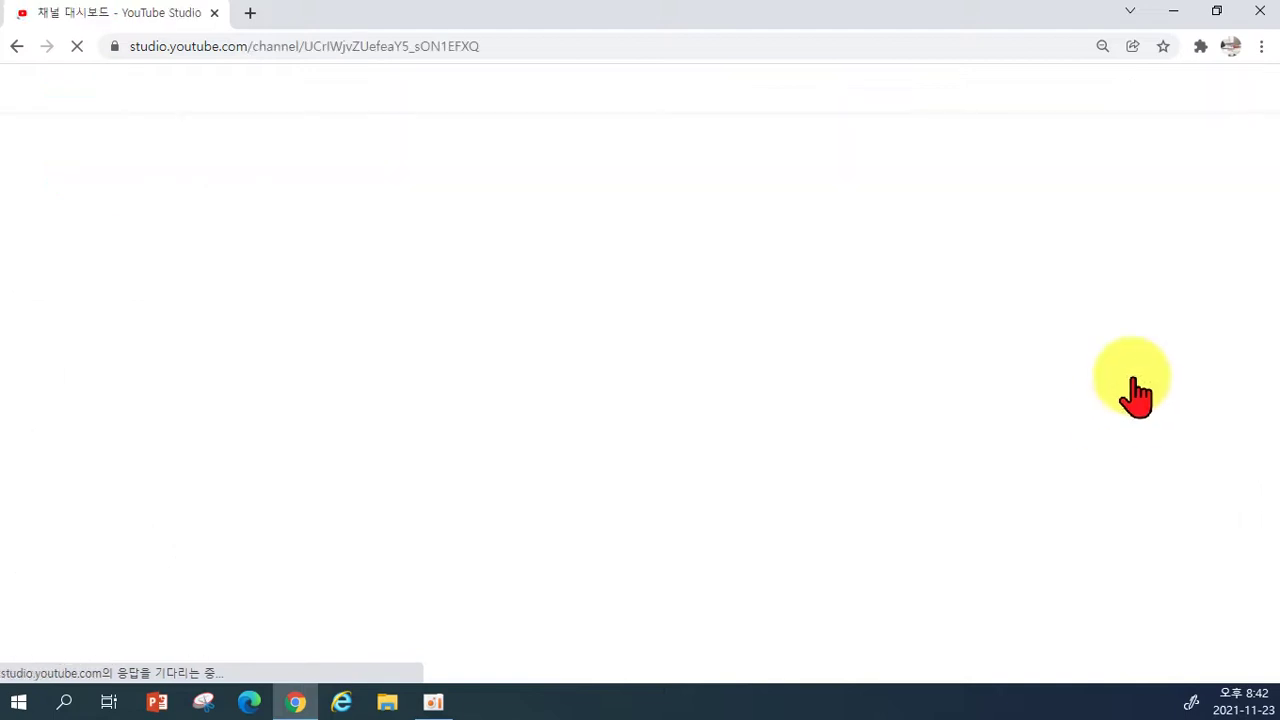
pyautogui.click(1254, 90)
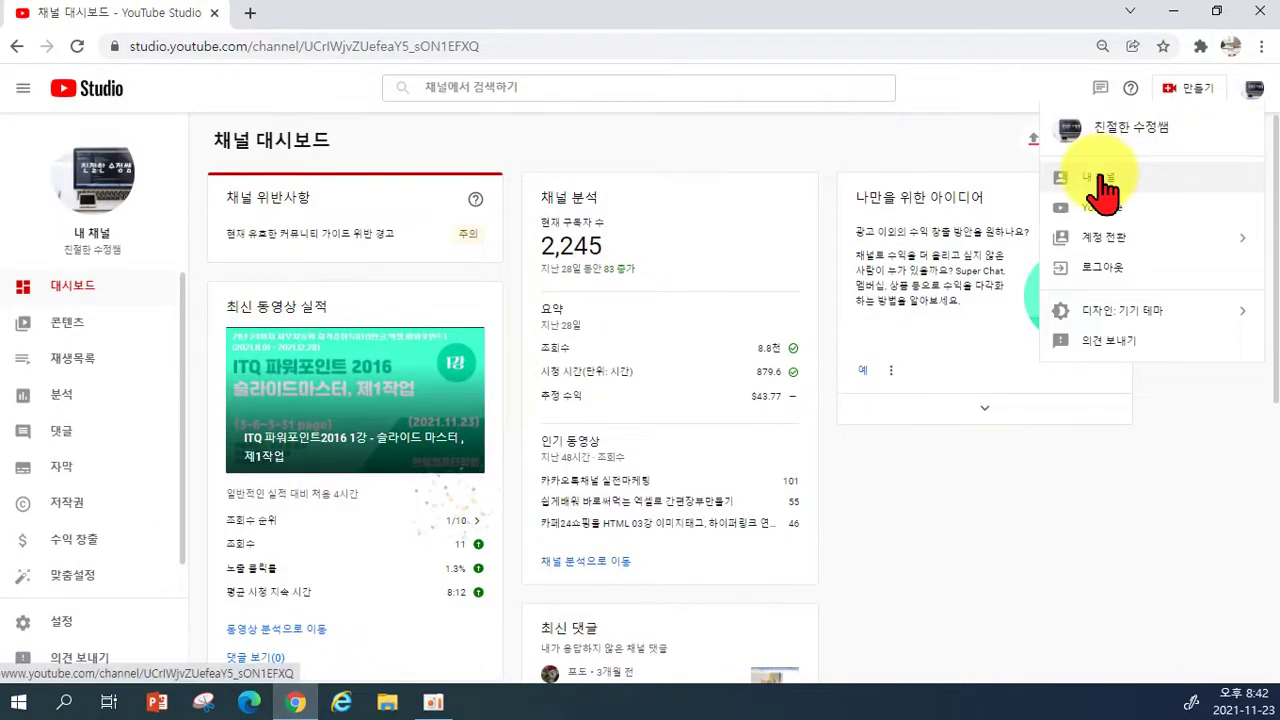
pyautogui.click(1117, 240)
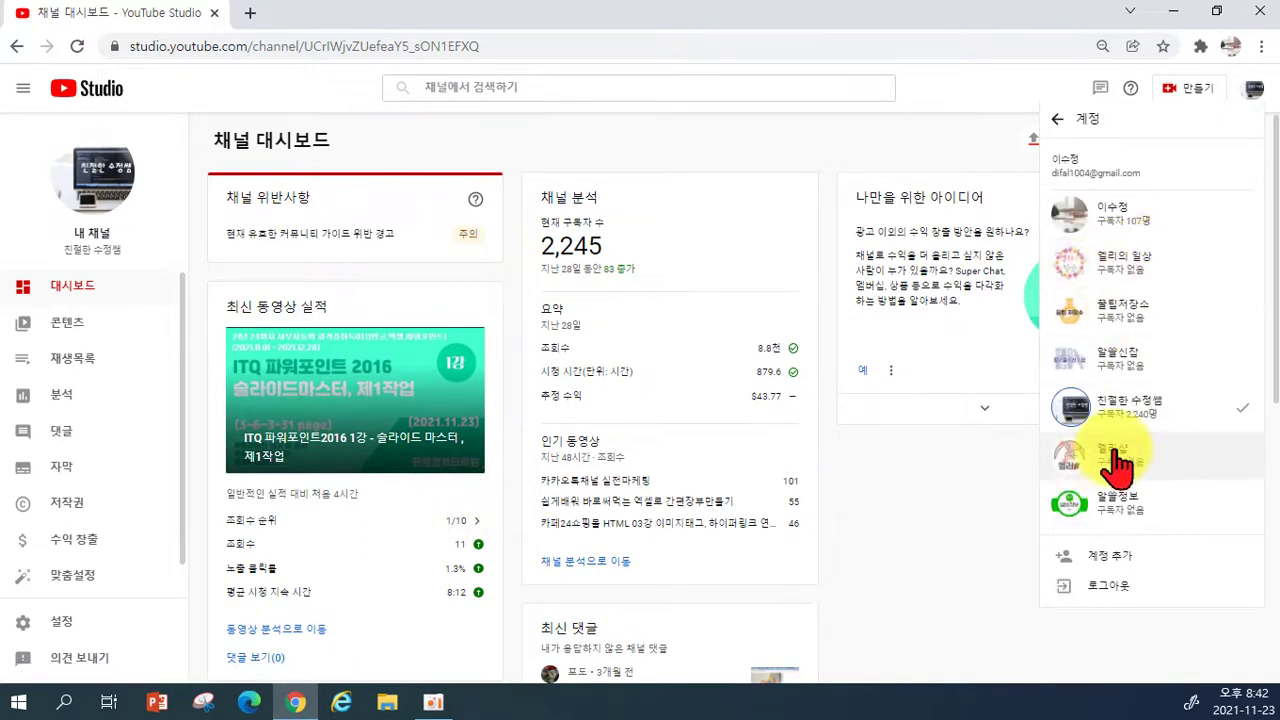
pyautogui.click(1105, 512)
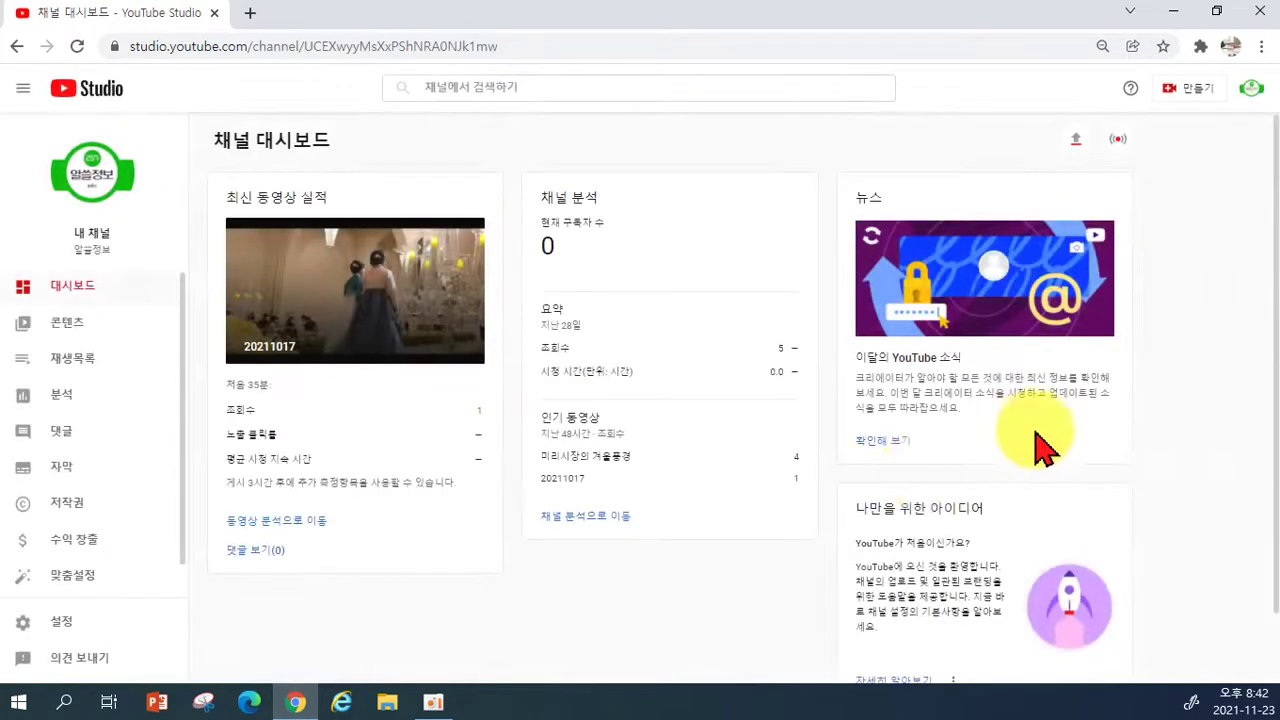
# Visit the 알쓸정보 channel page and open its channel customization.
pyautogui.click(1251, 88)
pyautogui.click(1140, 195)
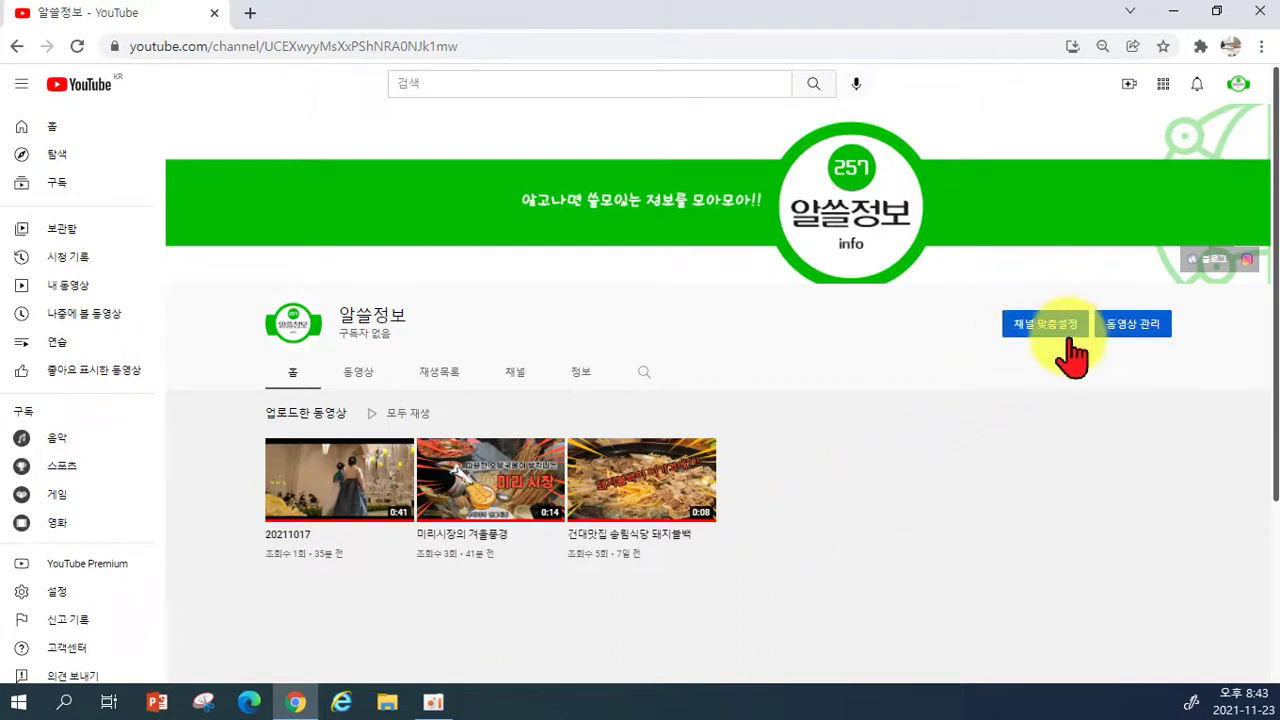
pyautogui.click(1238, 86)
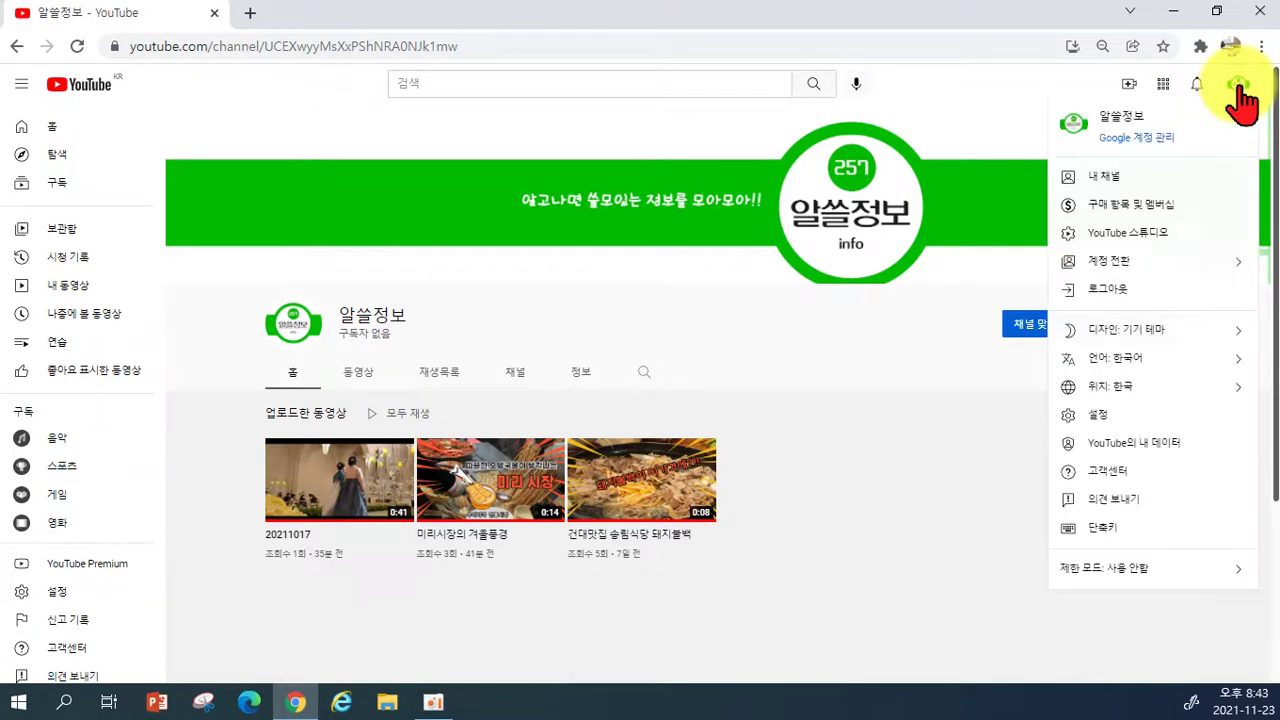
pyautogui.click(1107, 185)
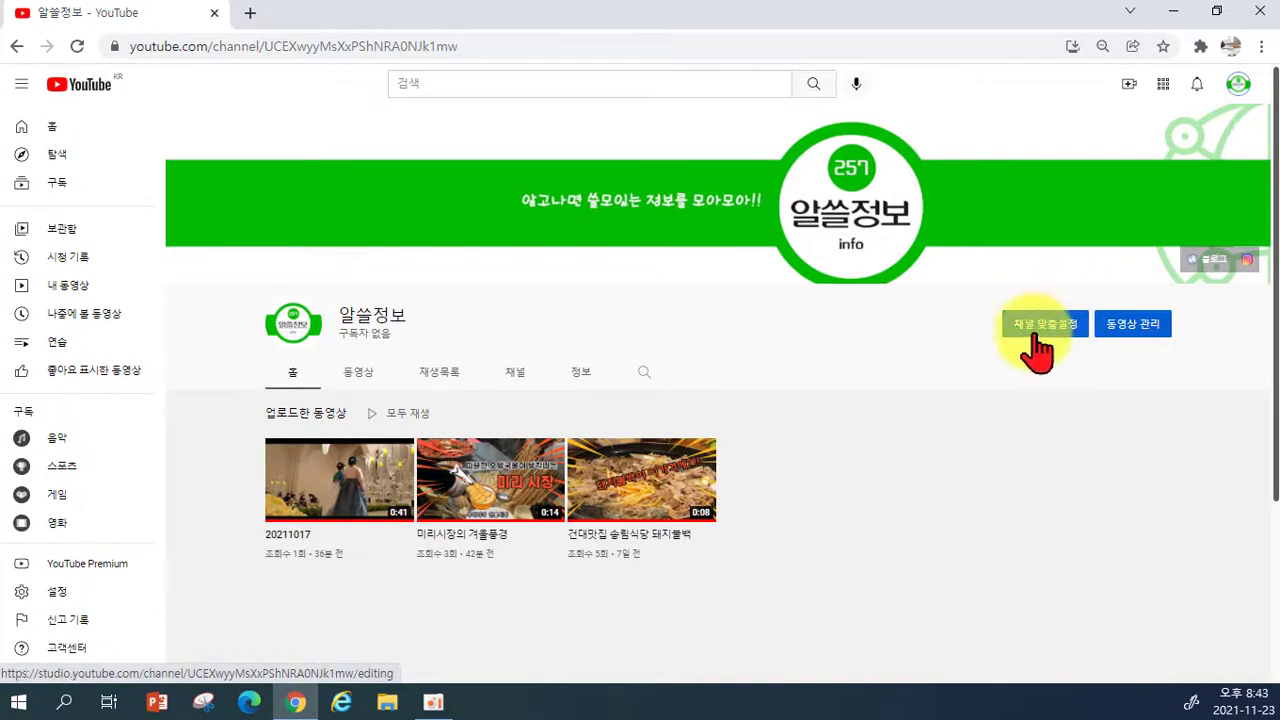
pyautogui.click(1046, 324)
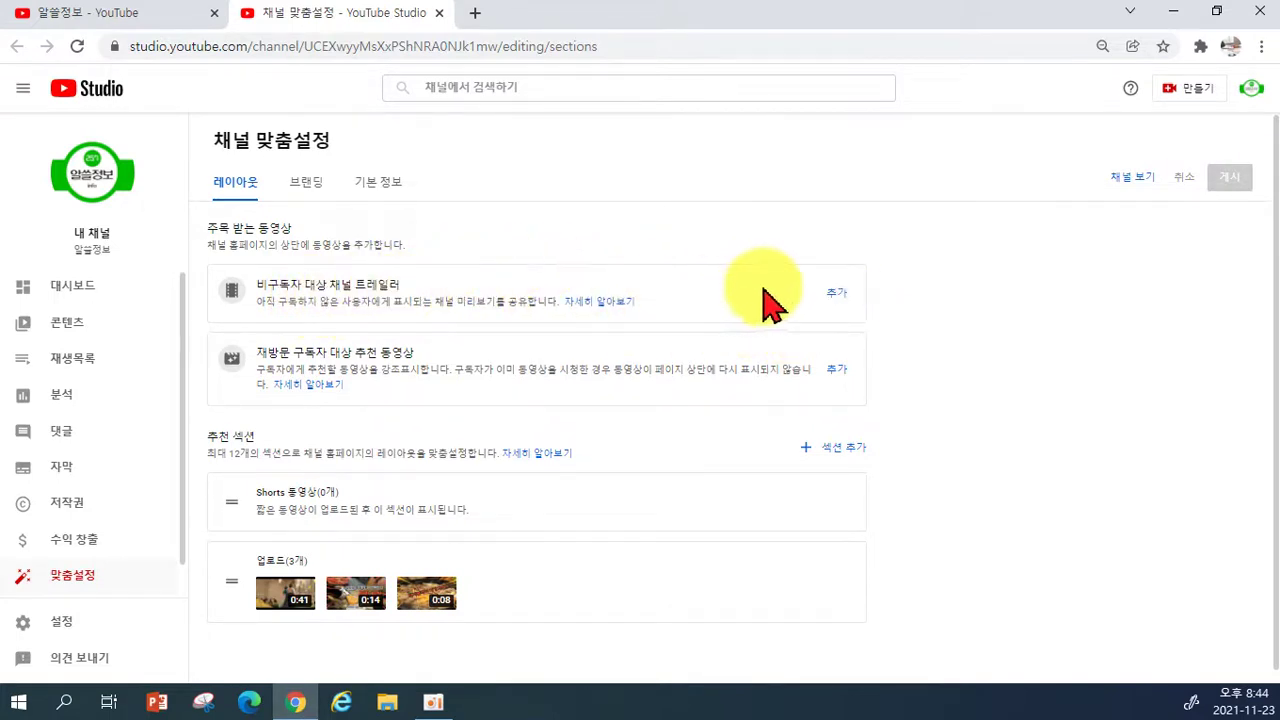
# Set 미리시장의 겨울풍경 as the channel trailer for non-subscribers and 건대맛집 송림식당 돼지불백 as the featured video for returning subscribers.
pyautogui.click(834, 294)
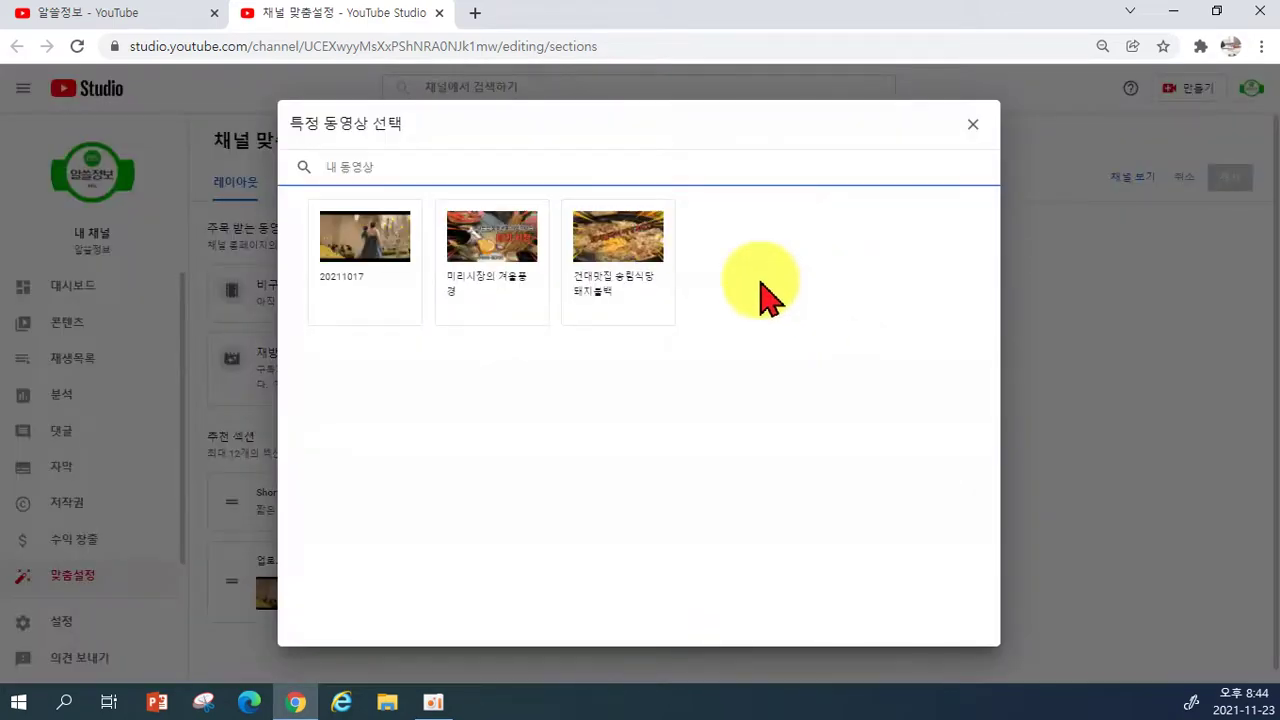
pyautogui.click(512, 268)
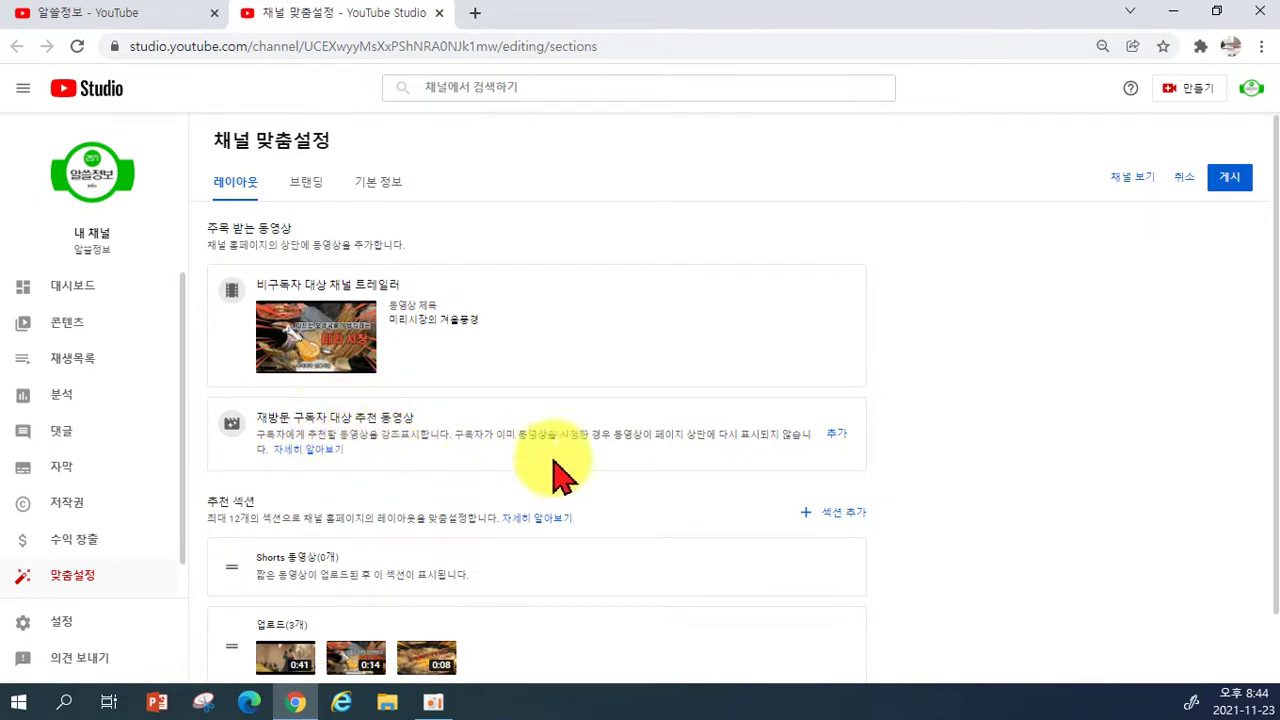
pyautogui.click(838, 434)
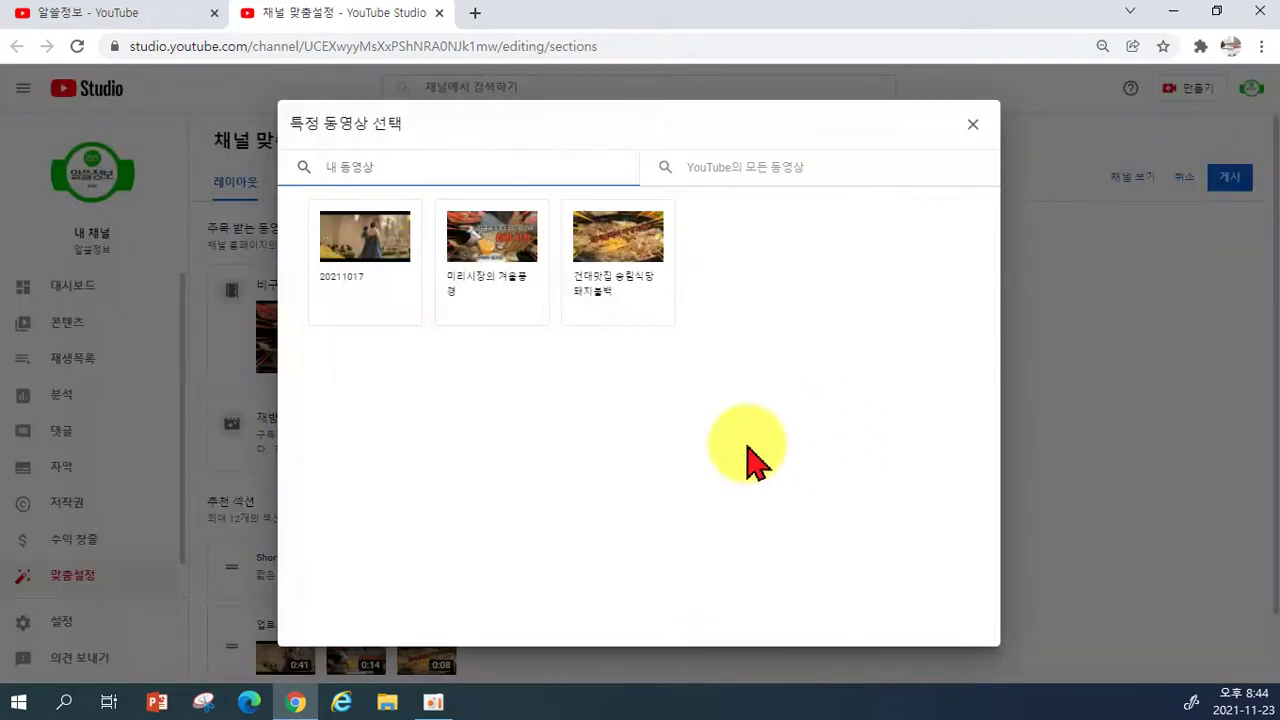
pyautogui.click(621, 265)
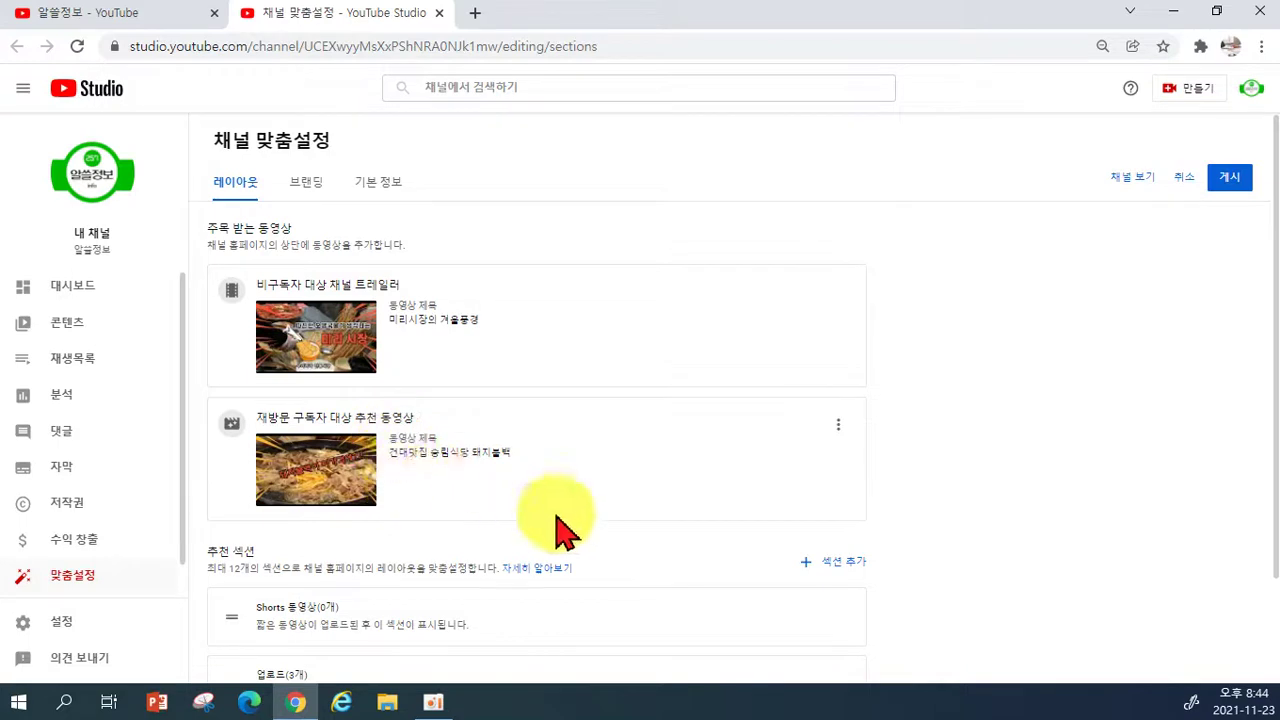
# Review the featured sections and the section types that can be added to the channel home page.
pyautogui.scroll(-2, 350, 452)
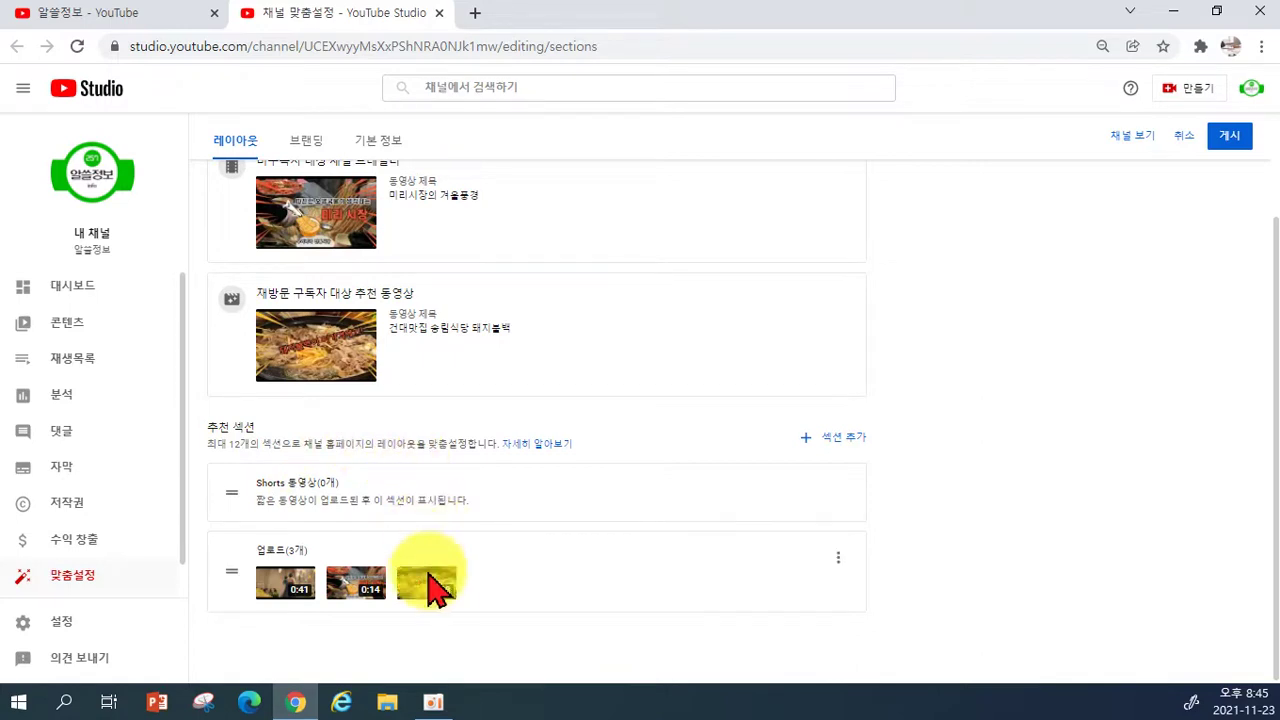
pyautogui.click(843, 440)
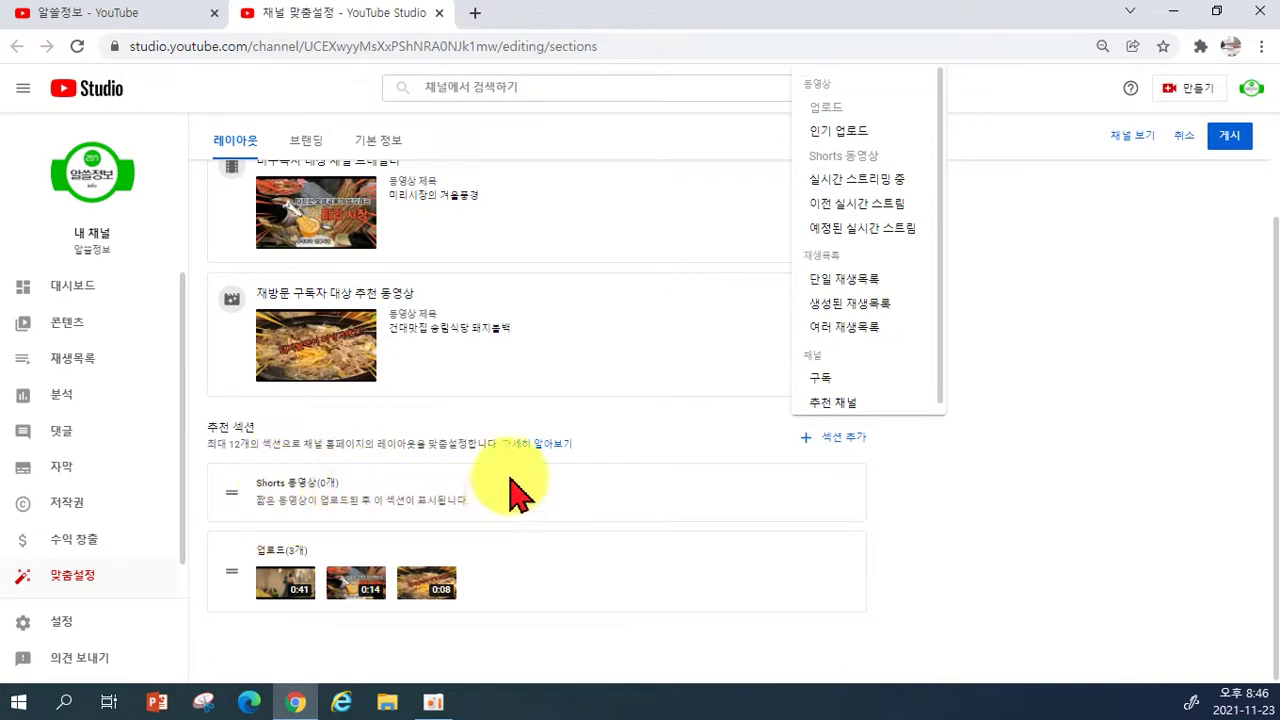
pyautogui.click(1040, 432)
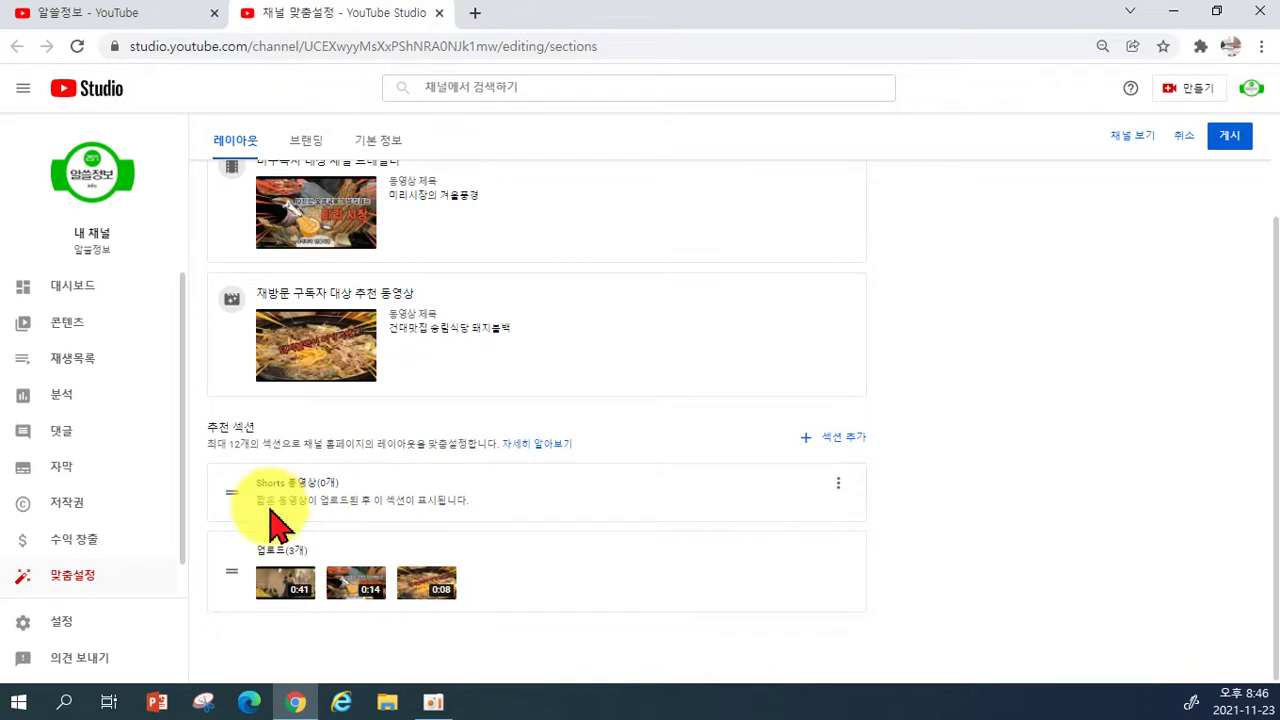
# Publish the channel layout changes and check the trailer and uploads on the channel page.
pyautogui.scroll(2, 250, 560)
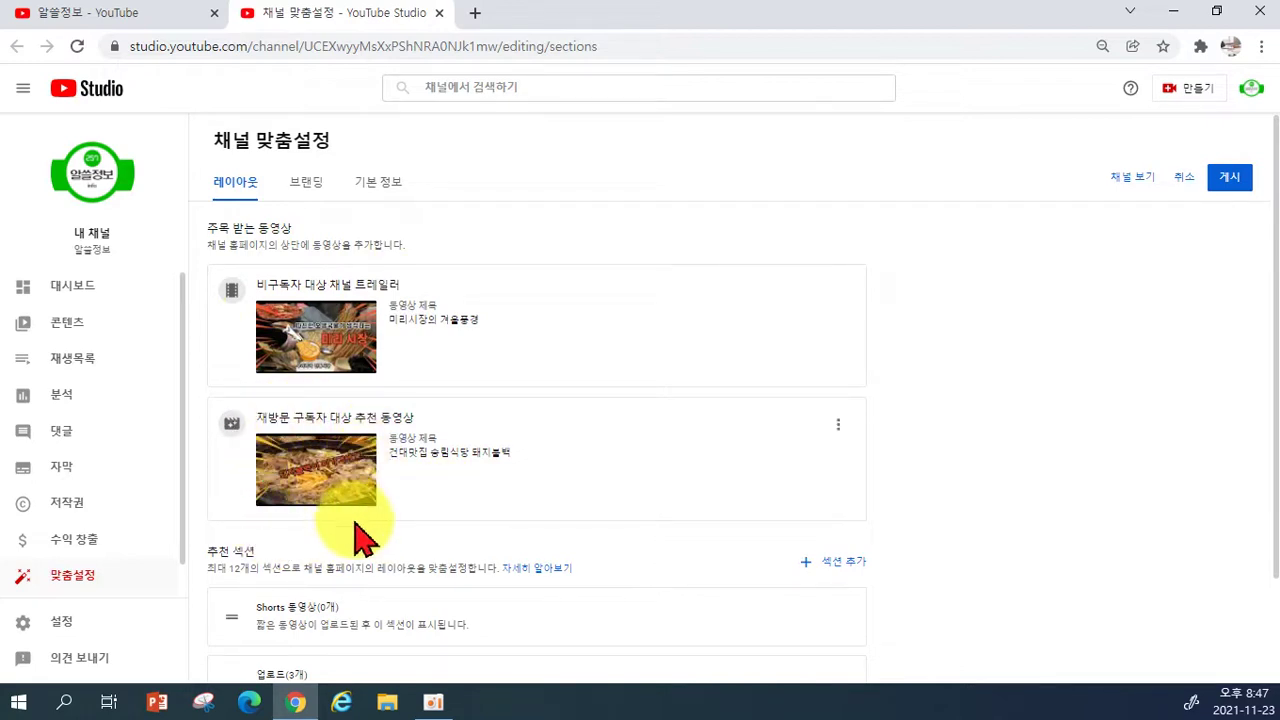
pyautogui.click(1234, 180)
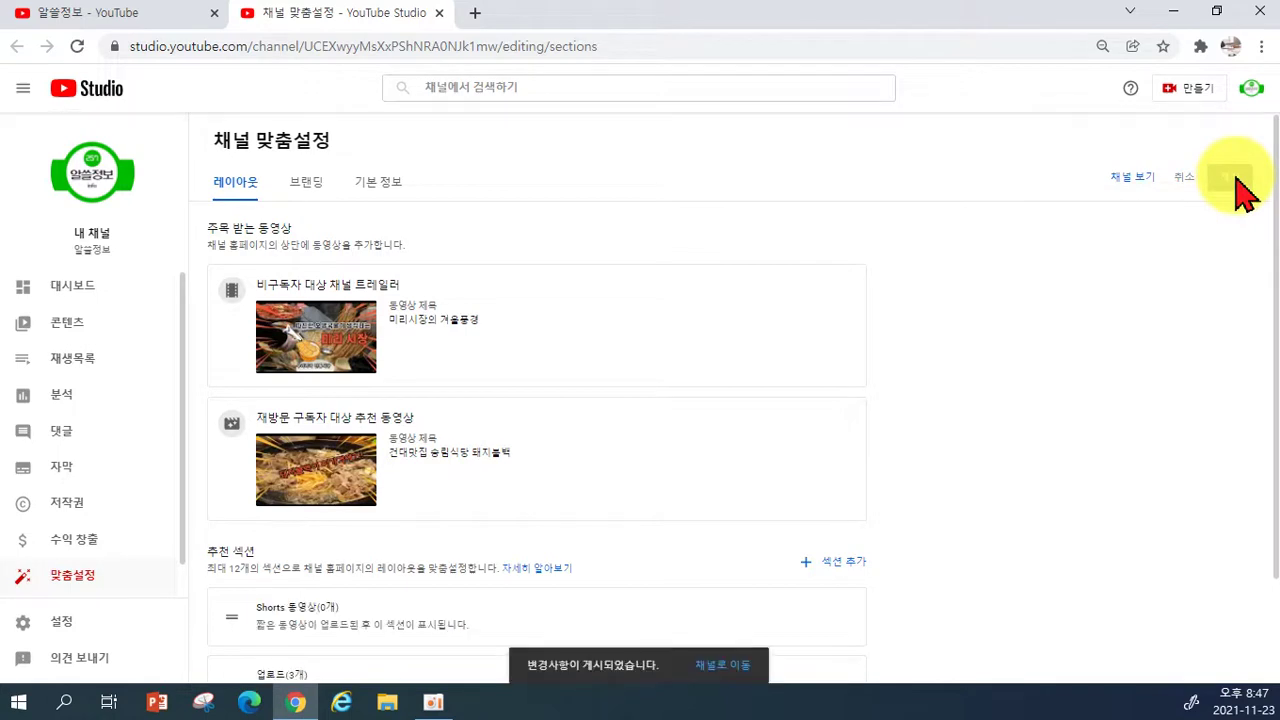
pyautogui.click(1251, 89)
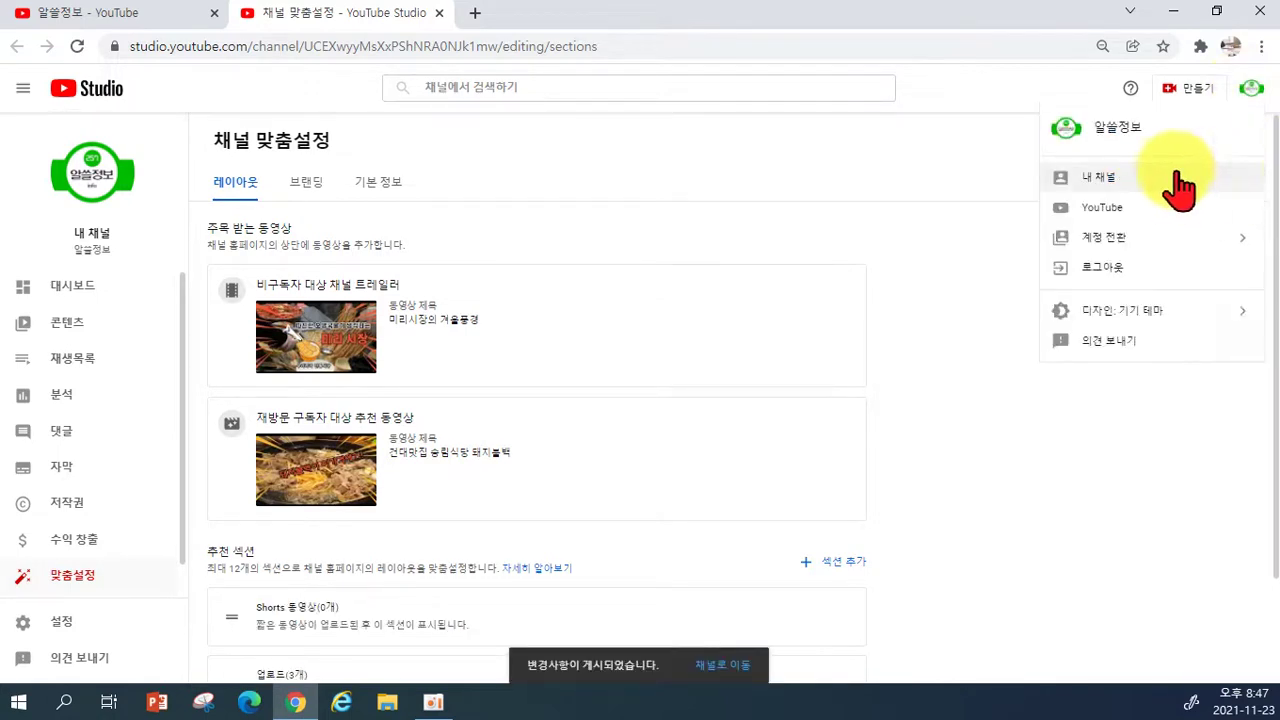
pyautogui.click(1178, 186)
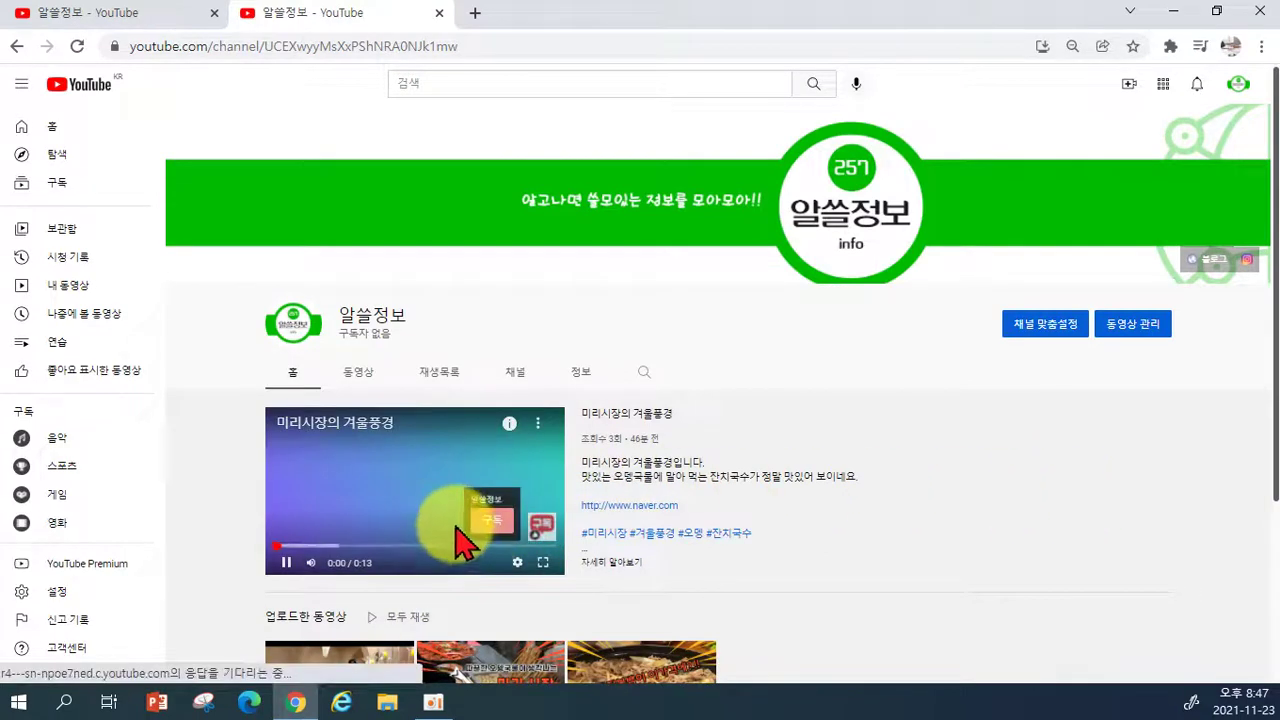
pyautogui.scroll(-1, 393, 597)
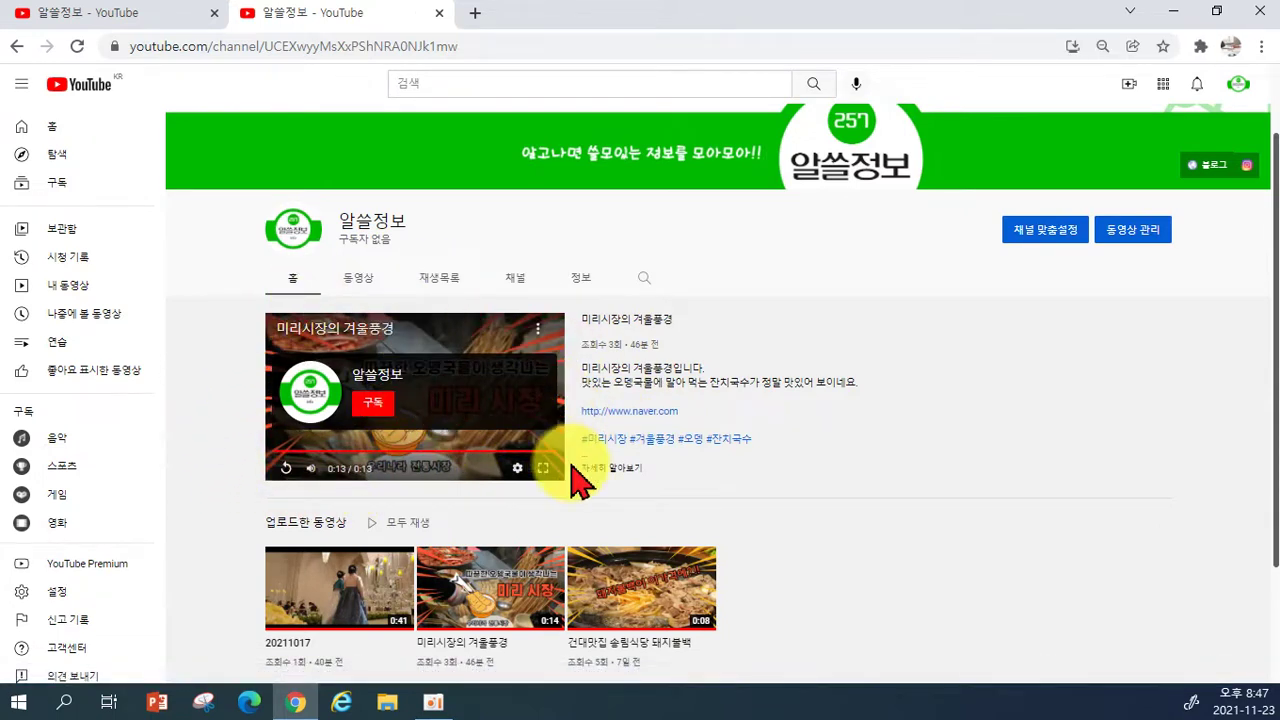
# Return to the YouTube Studio dashboard of the 알쓸정보 channel.
pyautogui.click(1238, 84)
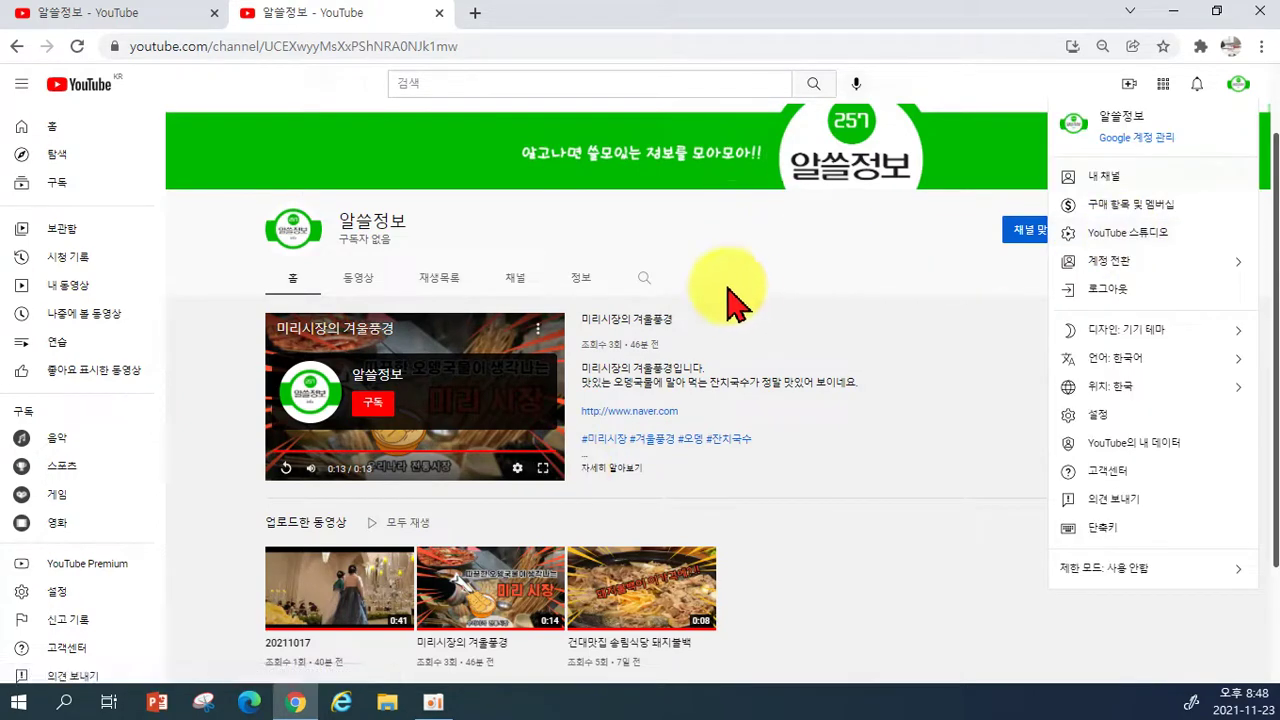
pyautogui.click(1117, 250)
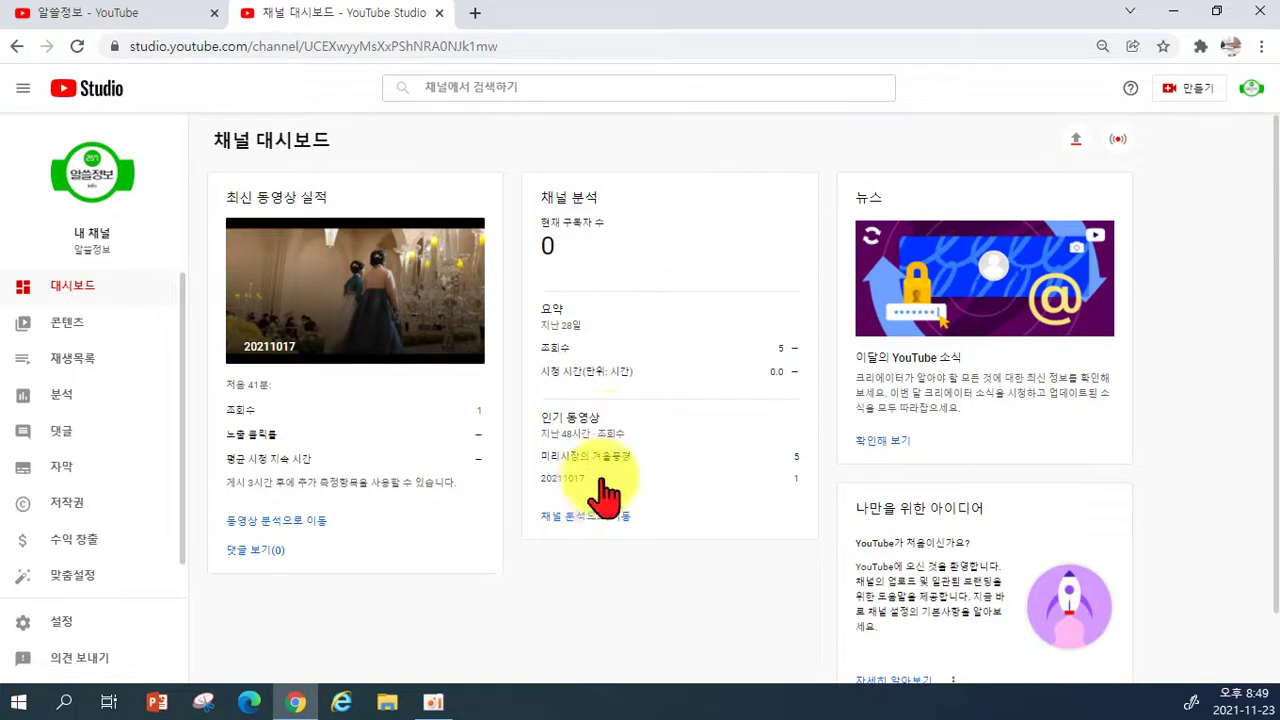
# Look at the video upload dialog and the live streaming page with its getting-started help article, returning to the channel dashboard.
pyautogui.click(1076, 145)
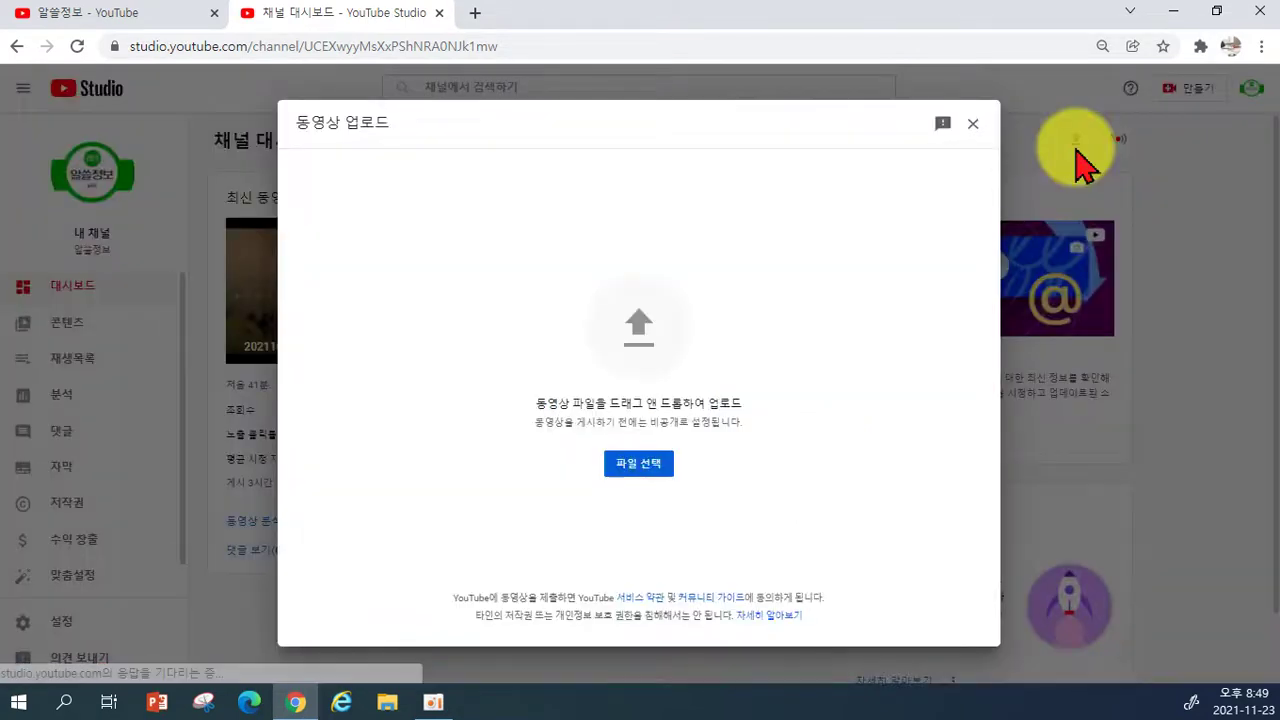
pyautogui.click(974, 125)
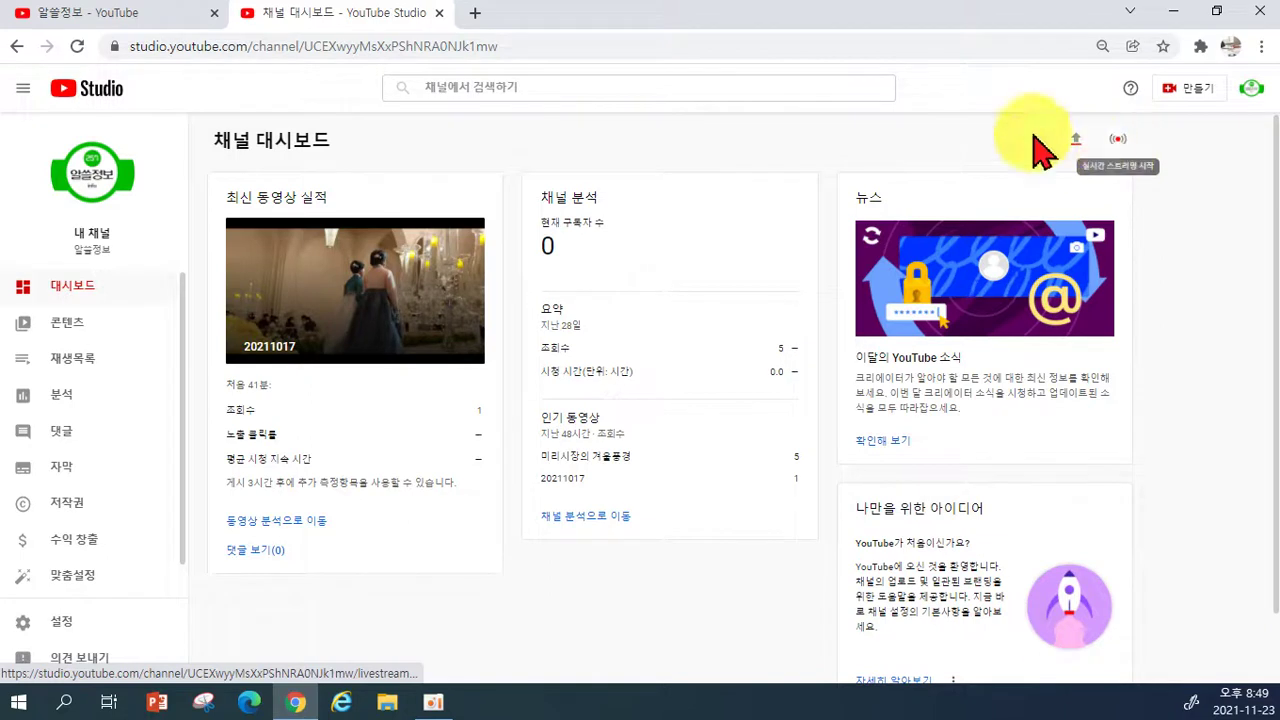
pyautogui.click(1122, 150)
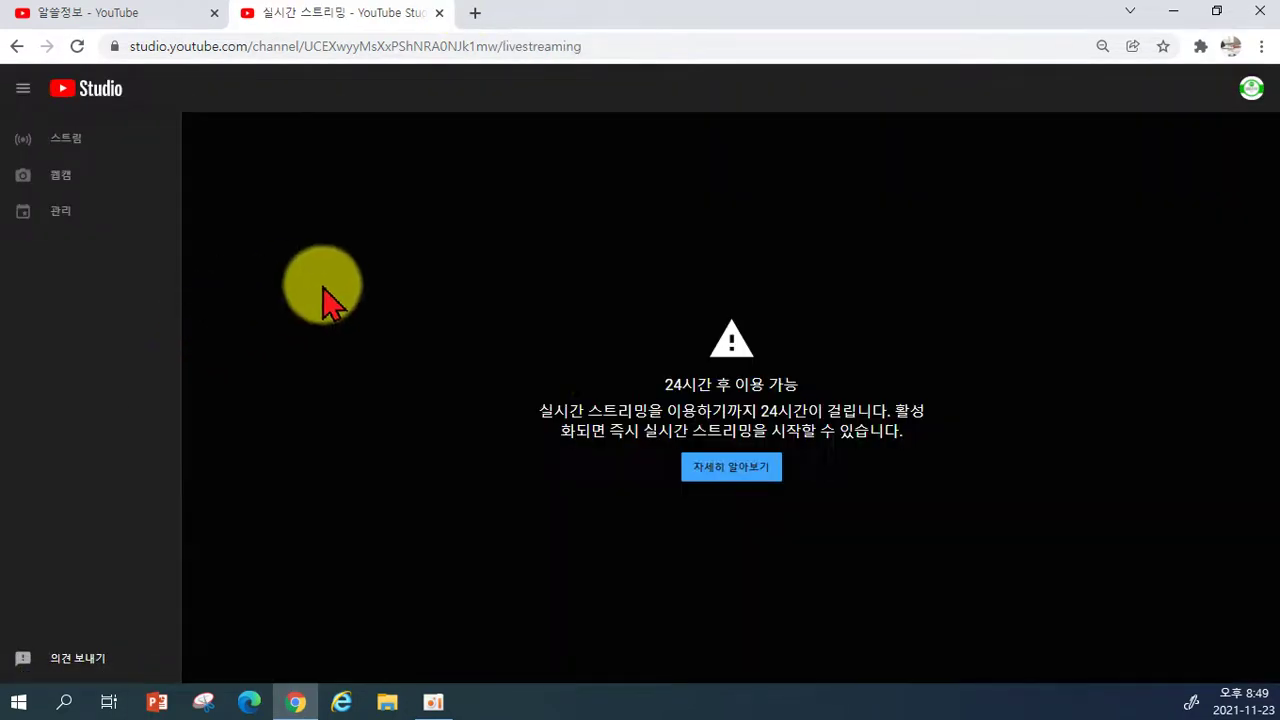
pyautogui.click(730, 470)
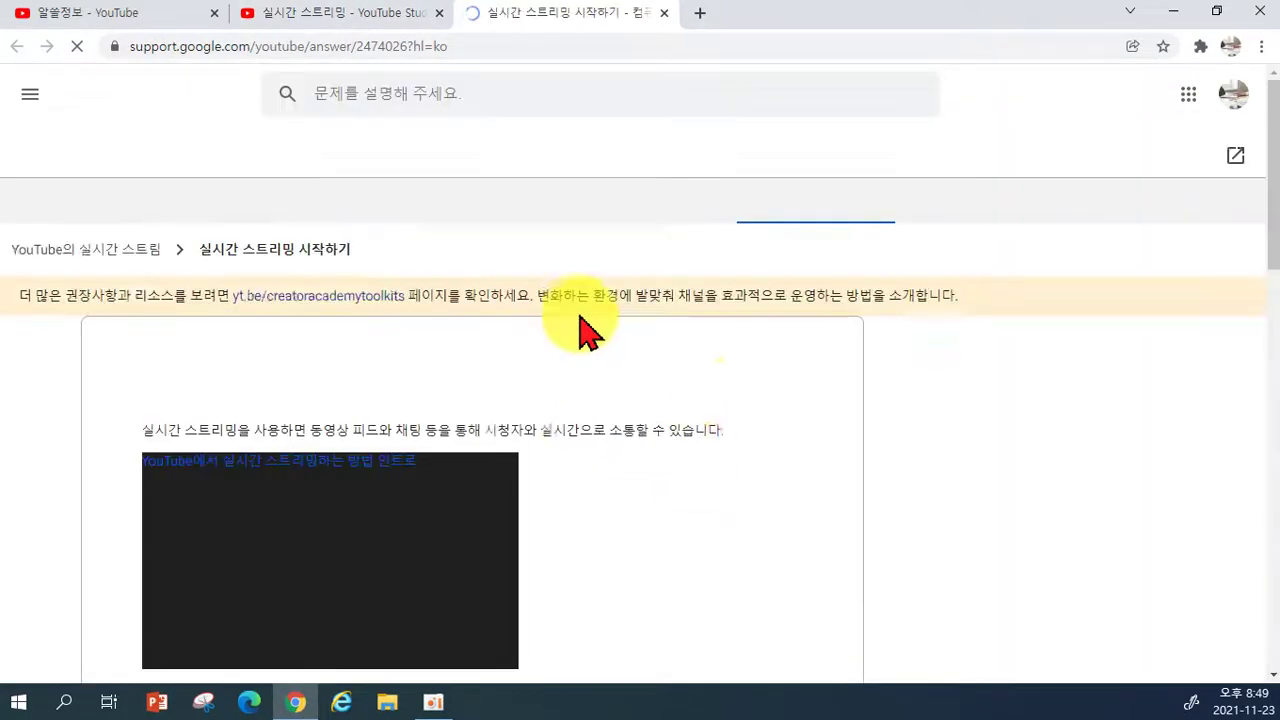
pyautogui.scroll(-1, 745, 450)
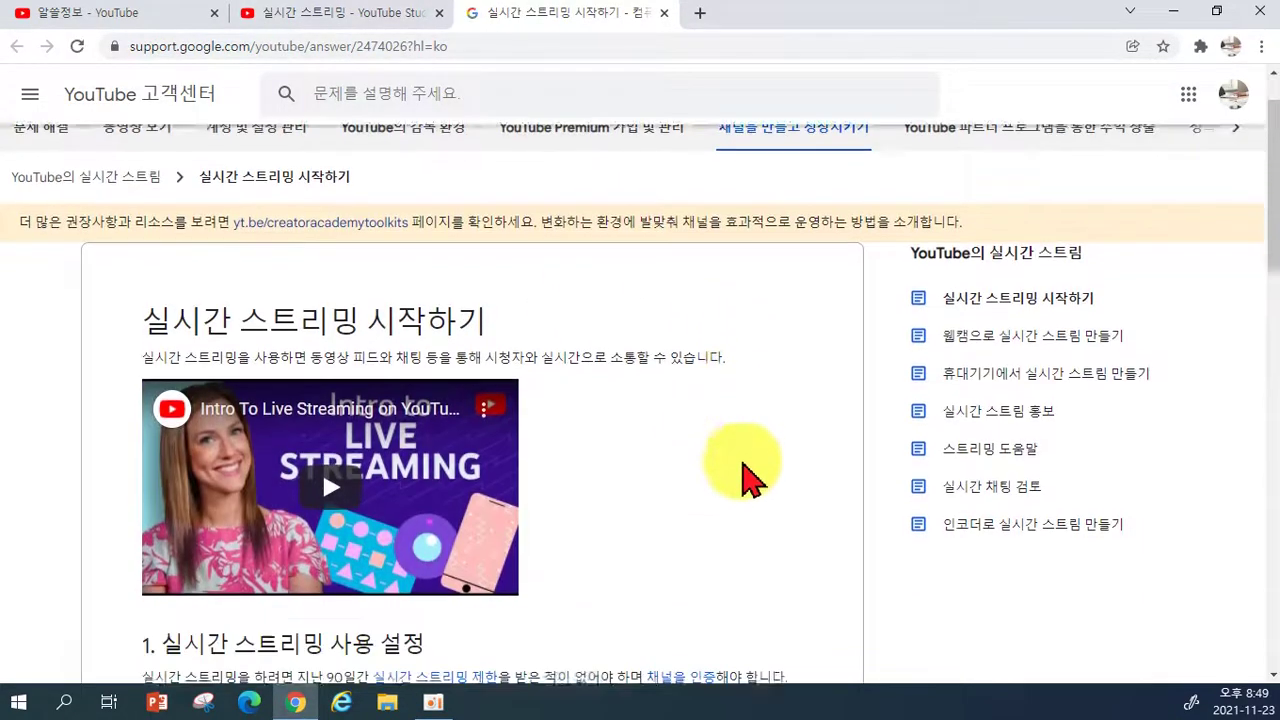
pyautogui.click(664, 14)
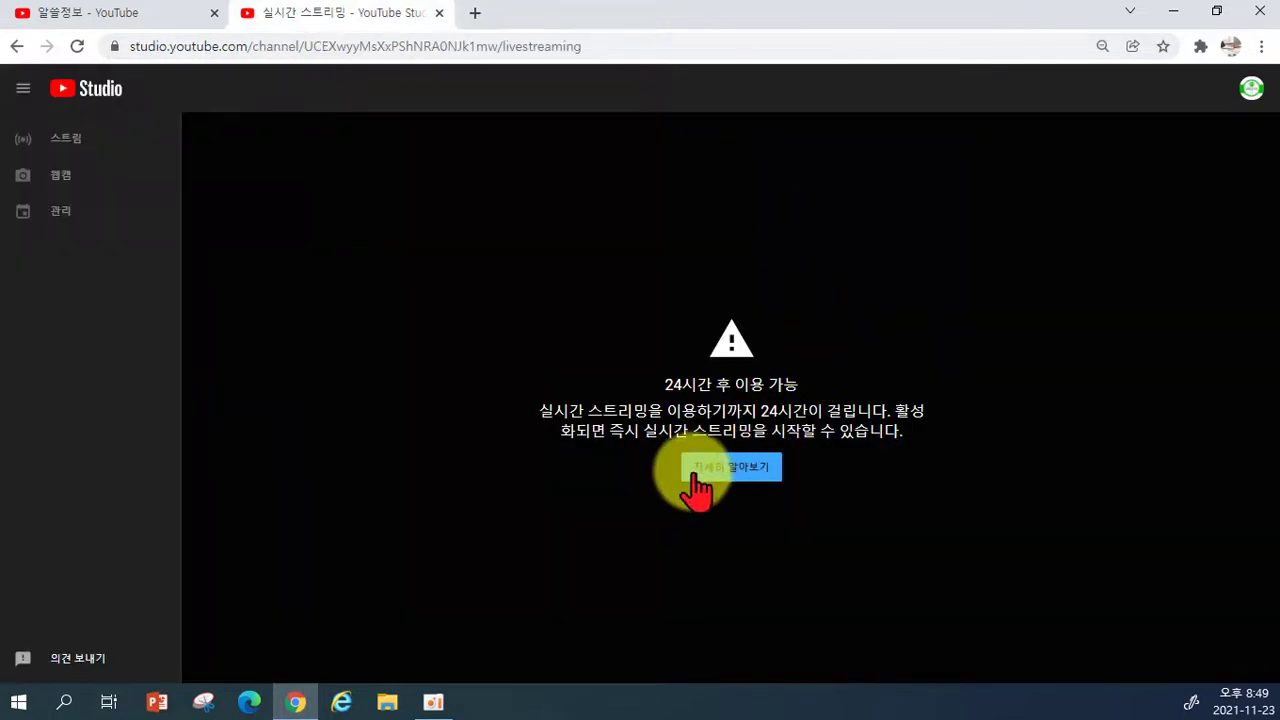
pyautogui.click(17, 47)
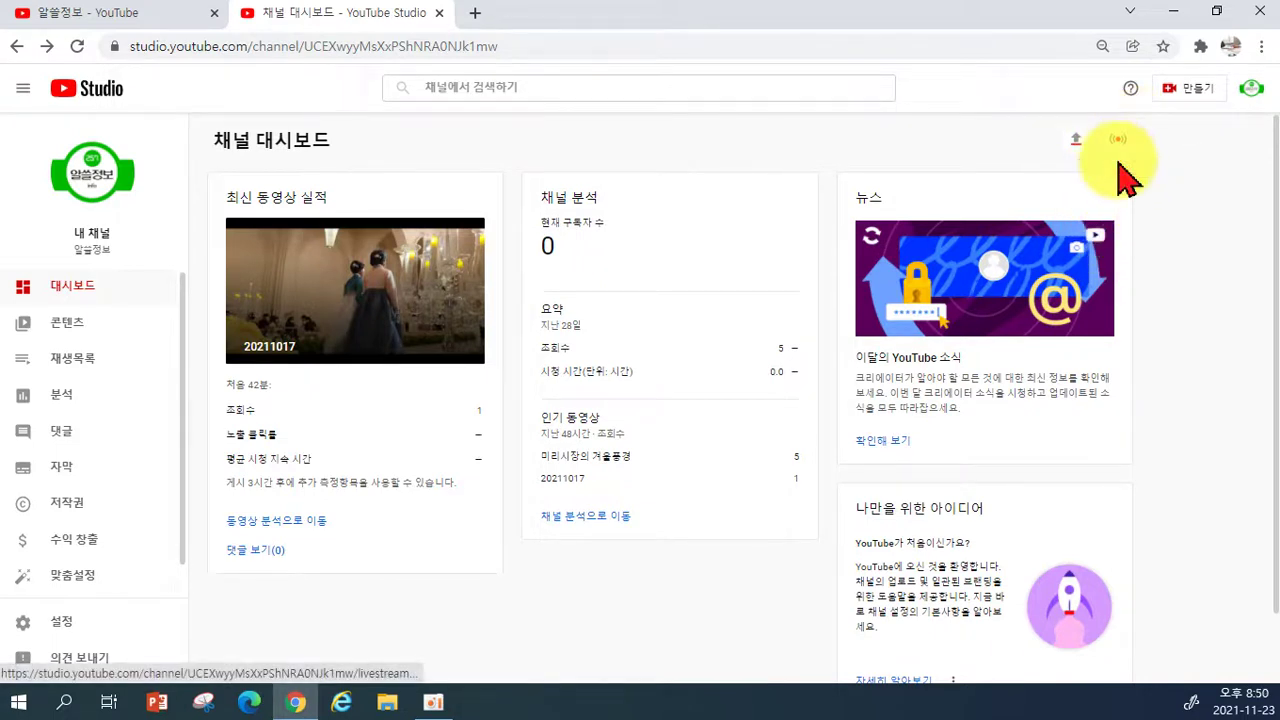
# Review the channel content lists for uploads and live streams, ending on the uploaded videos.
pyautogui.click(72, 332)
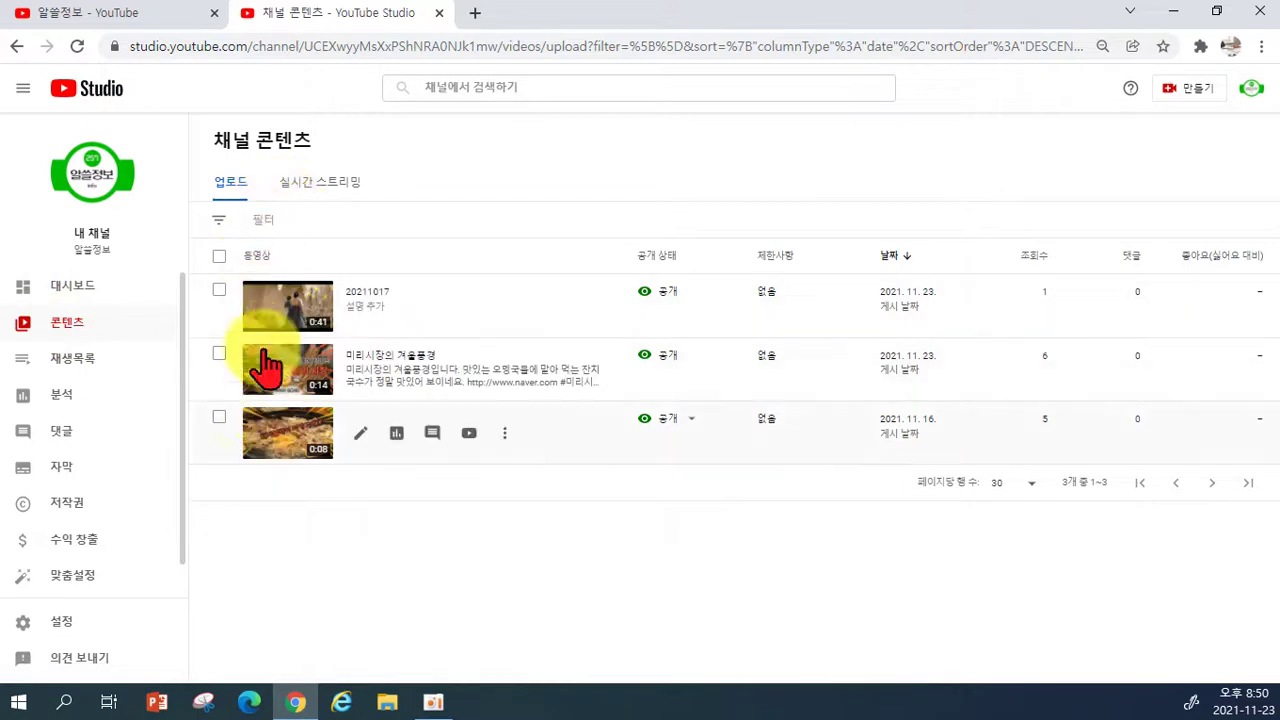
pyautogui.click(312, 185)
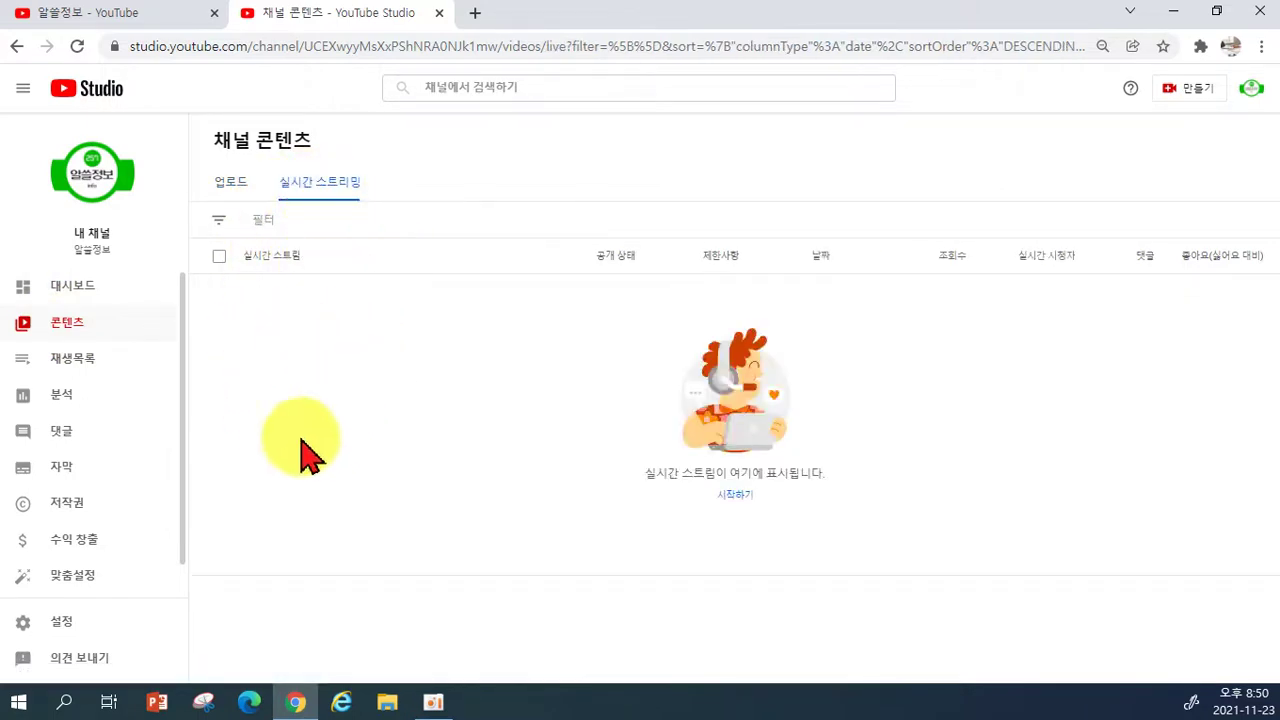
pyautogui.click(228, 193)
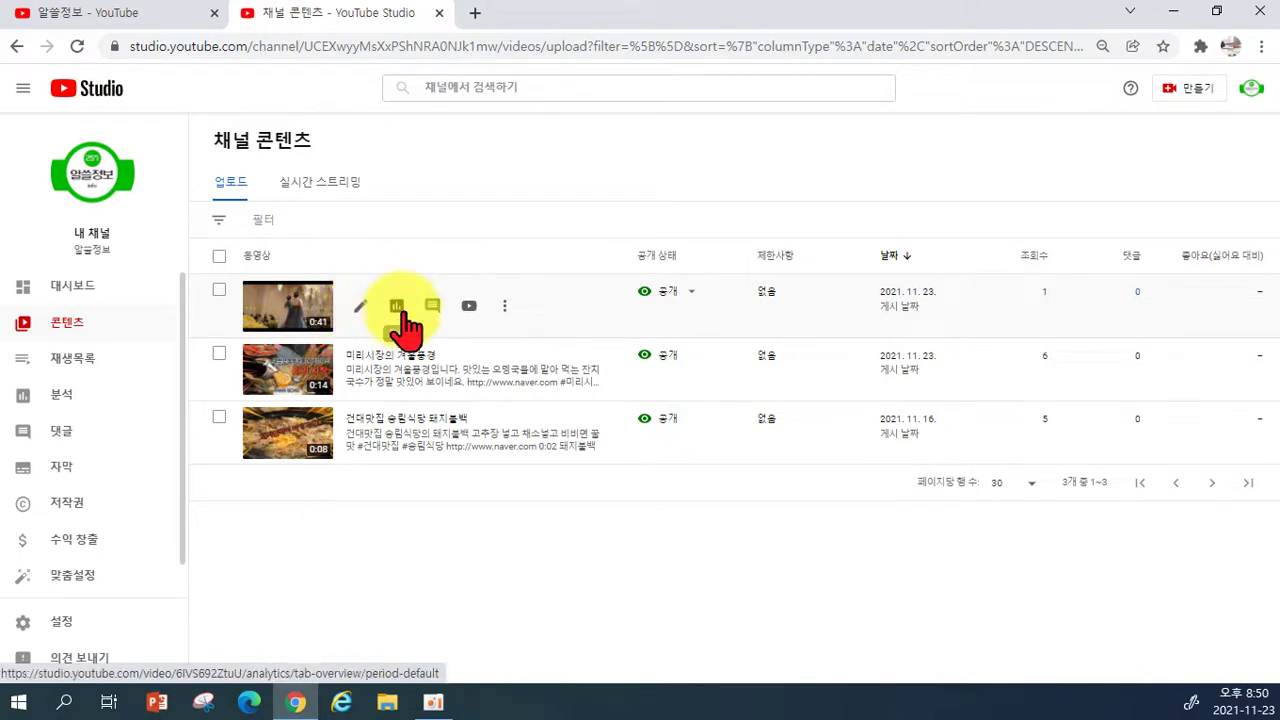
# Review the overview, reach, engagement and audience analytics of the 20211017 video.
pyautogui.click(397, 318)
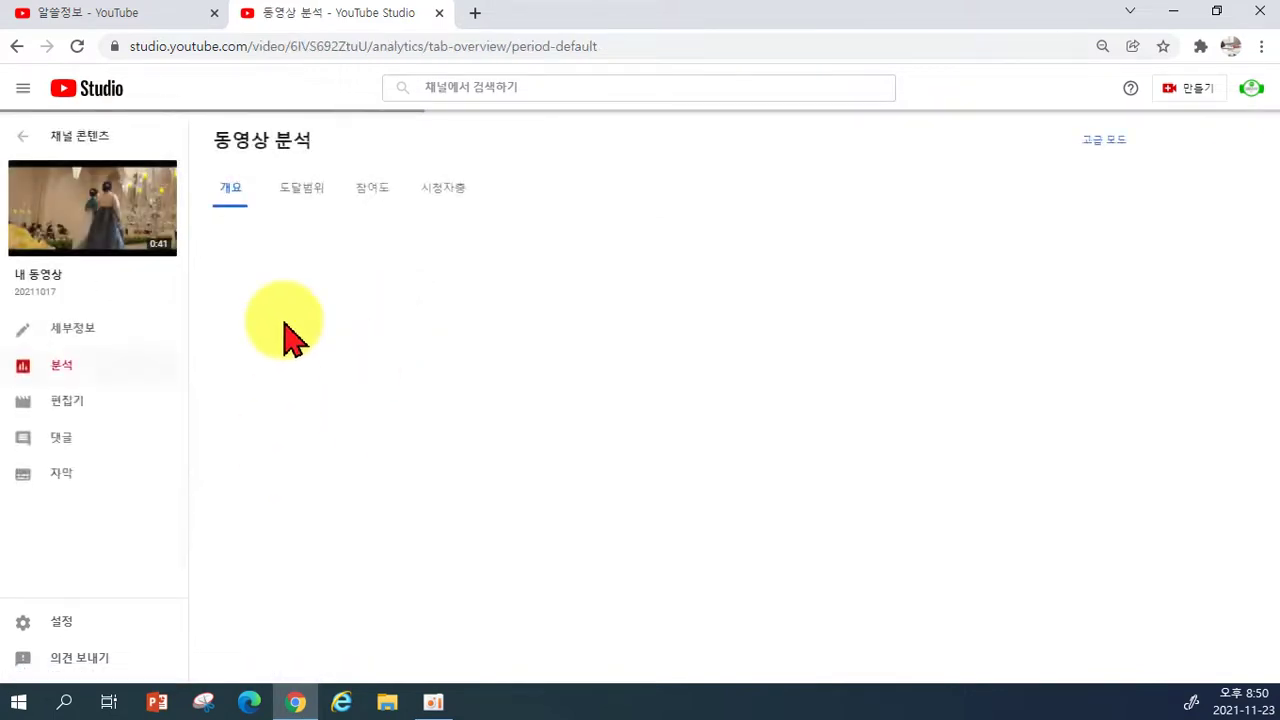
pyautogui.click(610, 366)
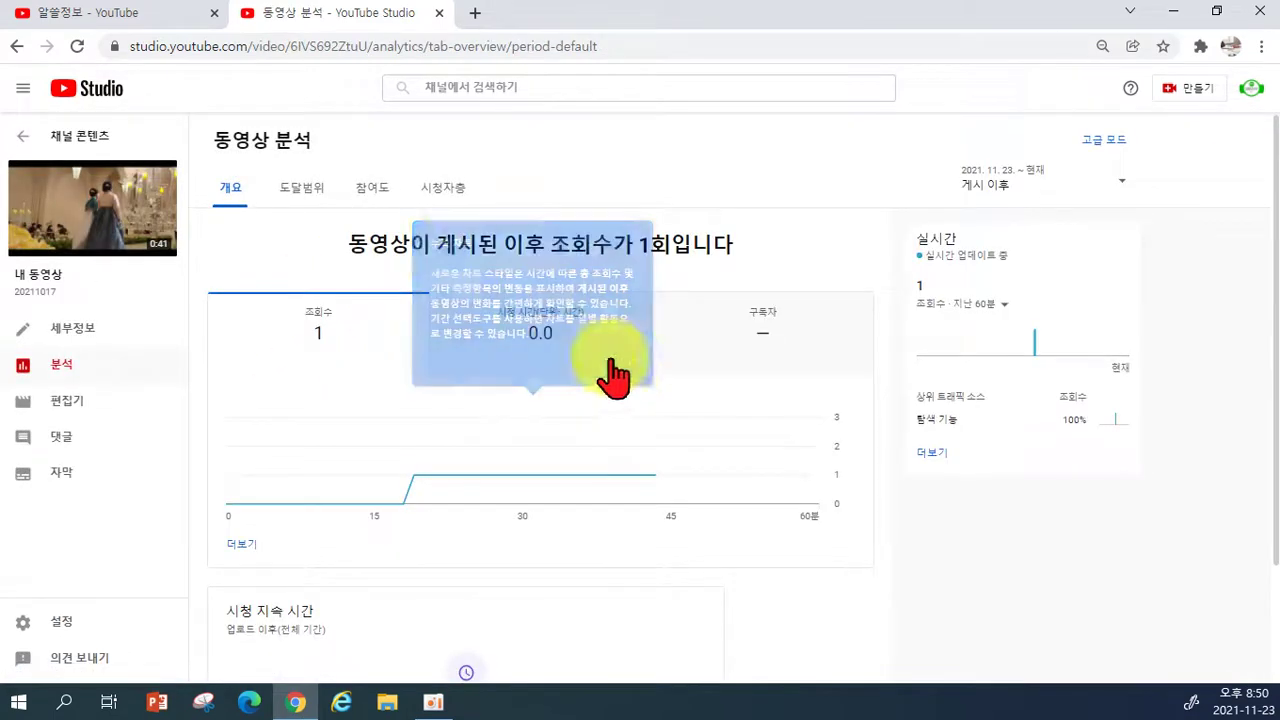
pyautogui.click(302, 205)
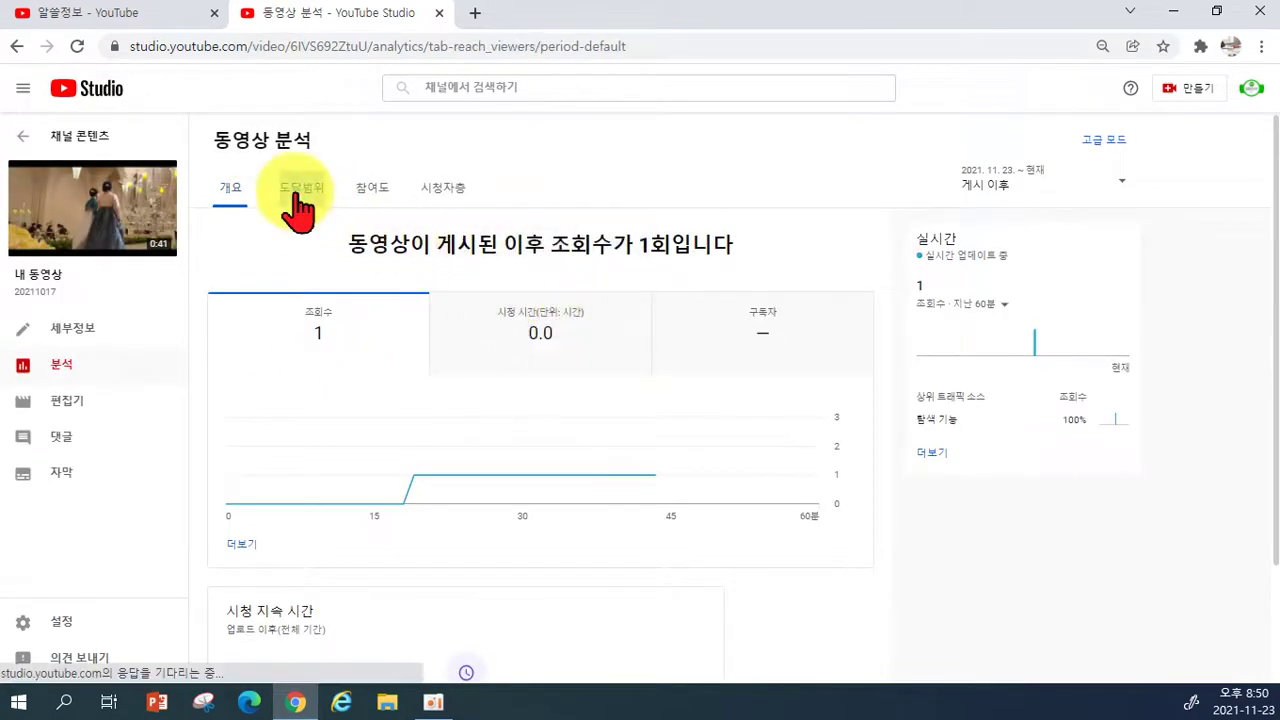
pyautogui.click(370, 205)
pyautogui.click(452, 200)
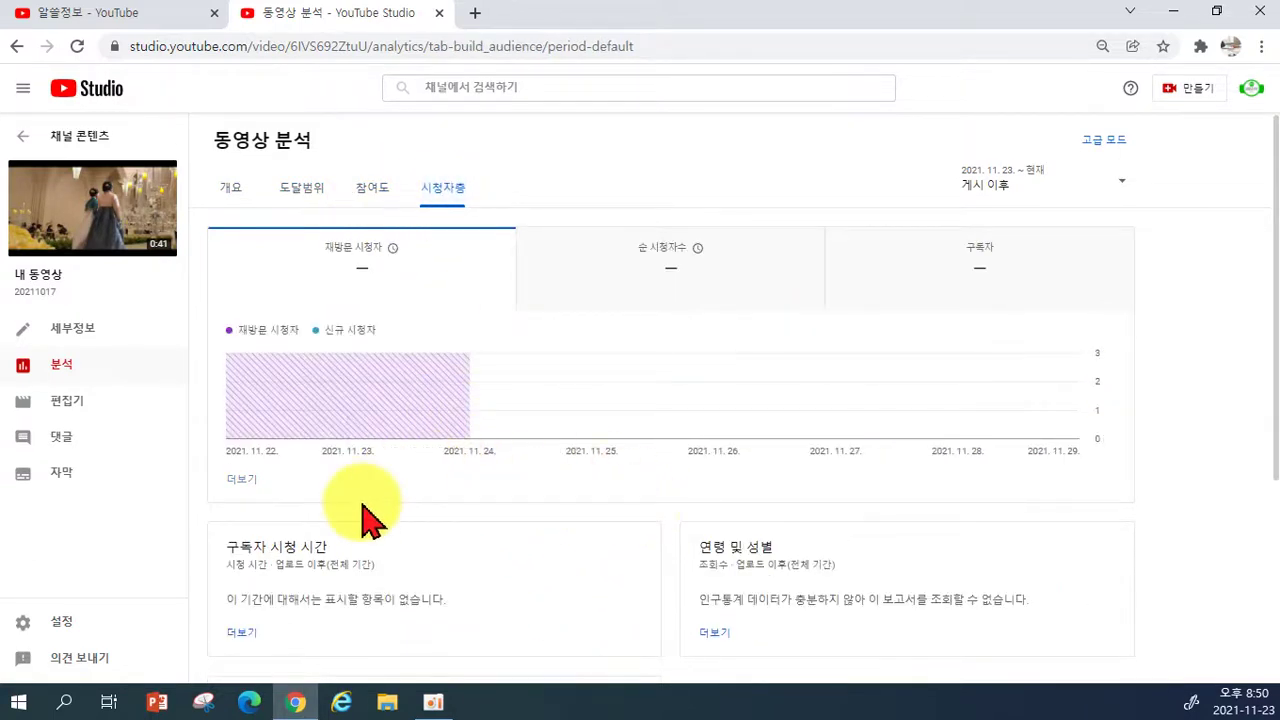
pyautogui.click(17, 46)
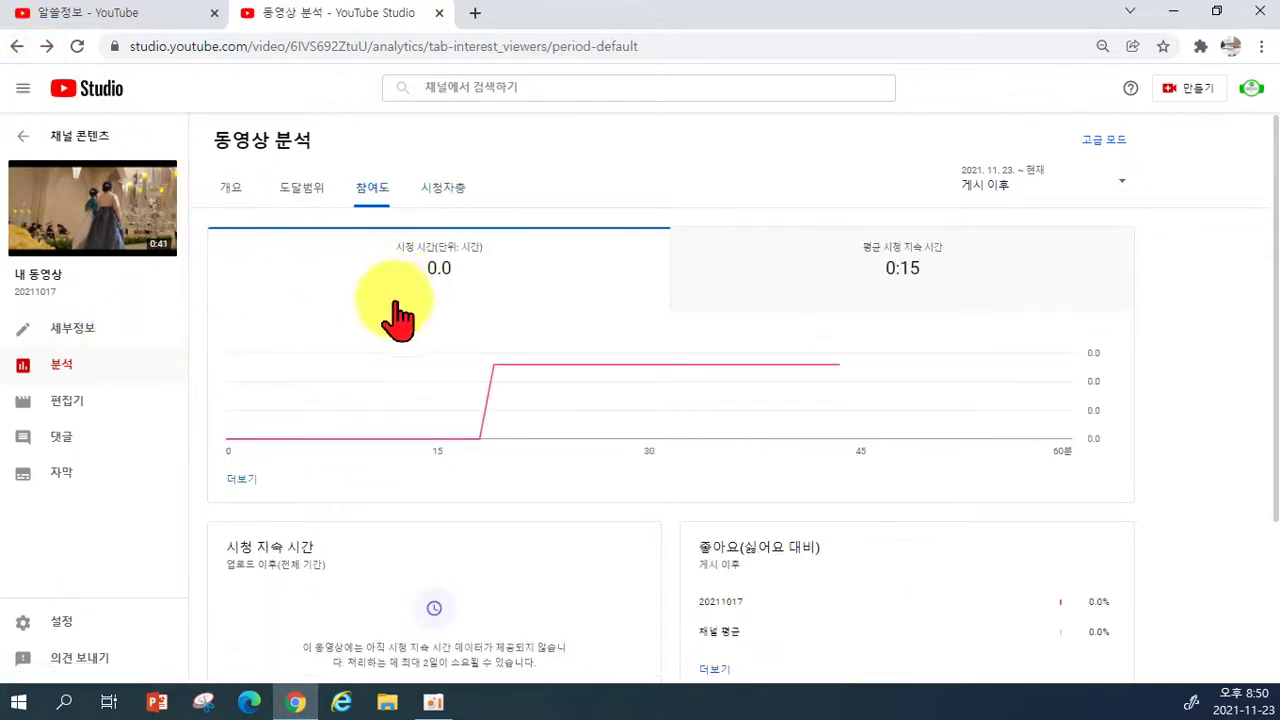
# Try to cut a short section starting at 10:06 out of the 20211017 video in the video editor, and clear the cut.
pyautogui.click(100, 412)
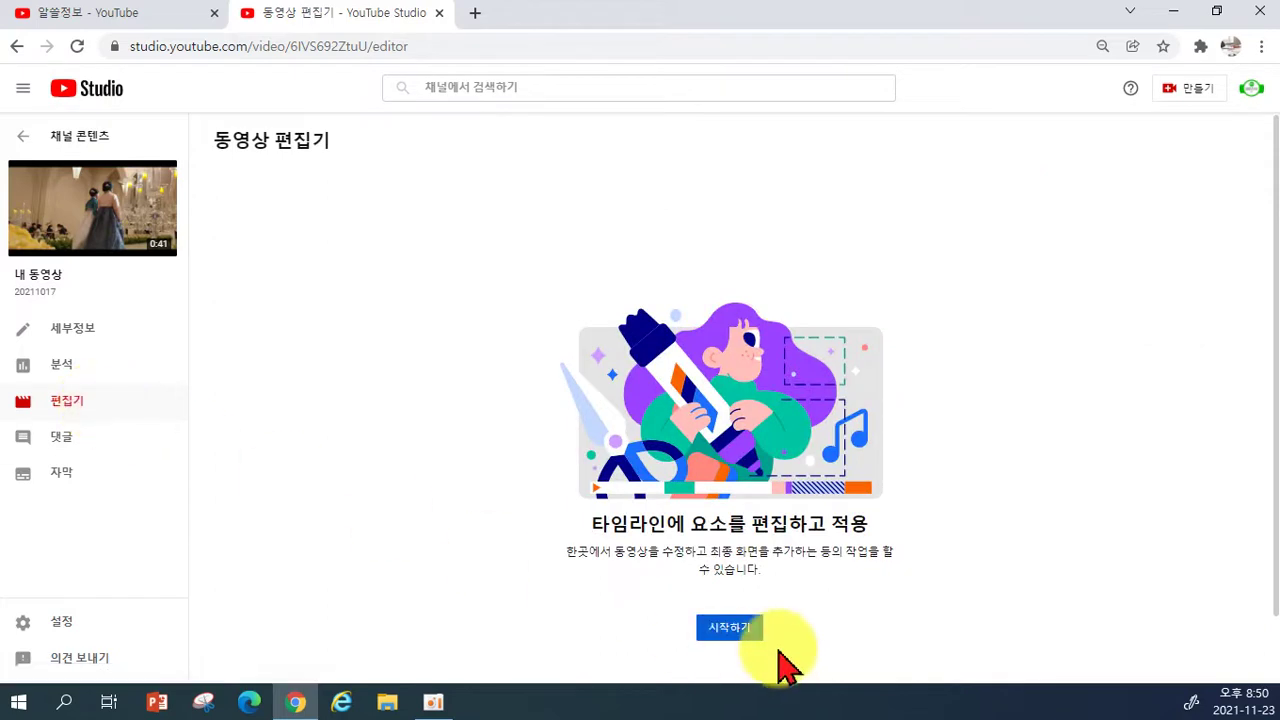
pyautogui.click(735, 630)
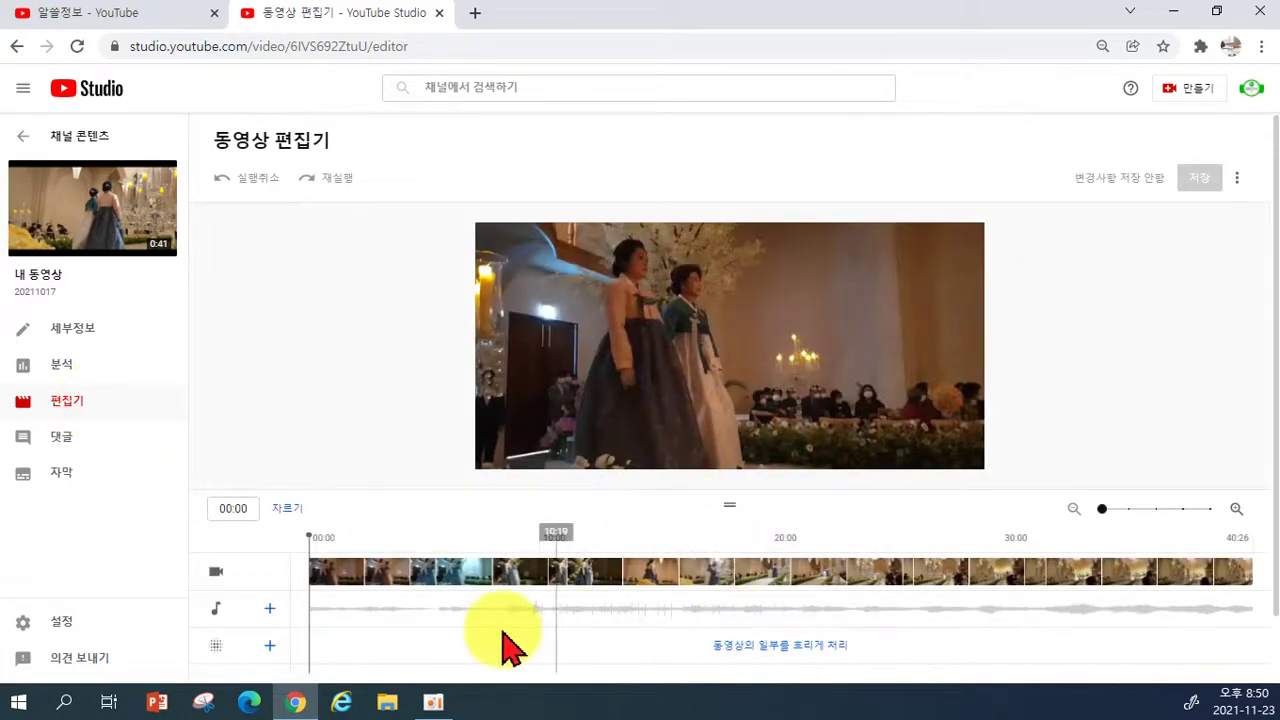
pyautogui.moveTo(307, 532); pyautogui.dragTo(545, 540)
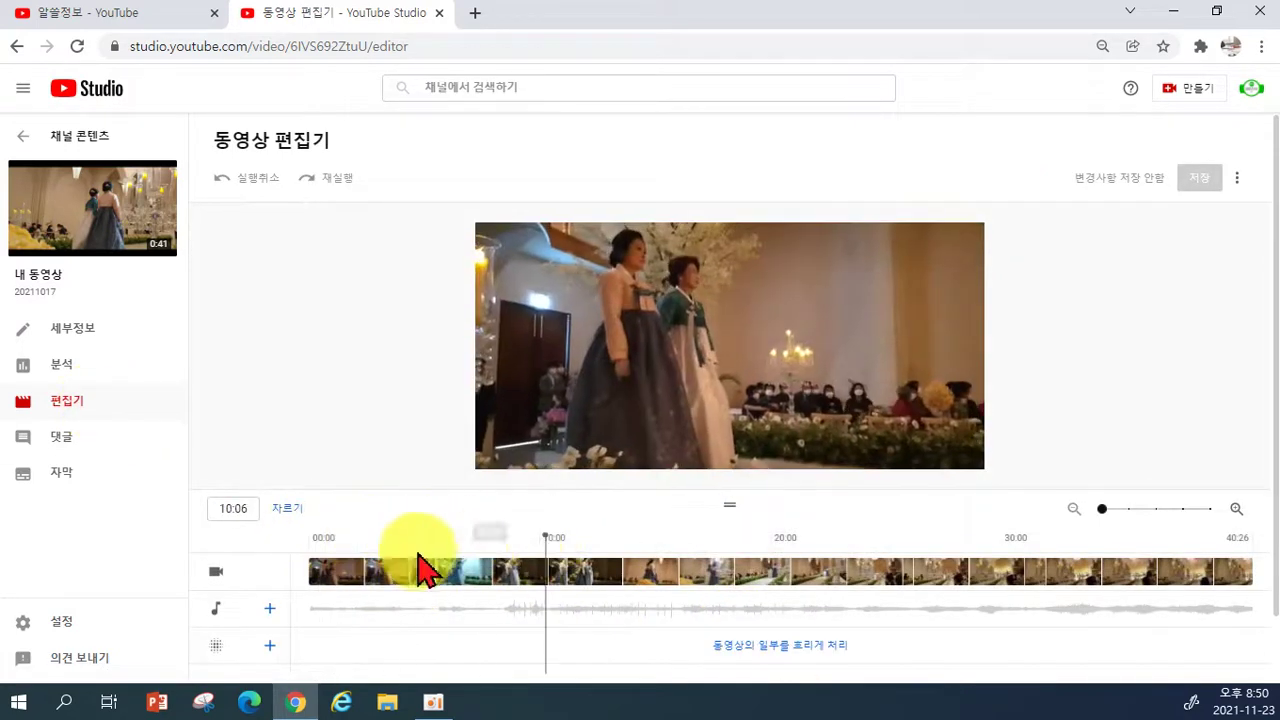
pyautogui.click(286, 510)
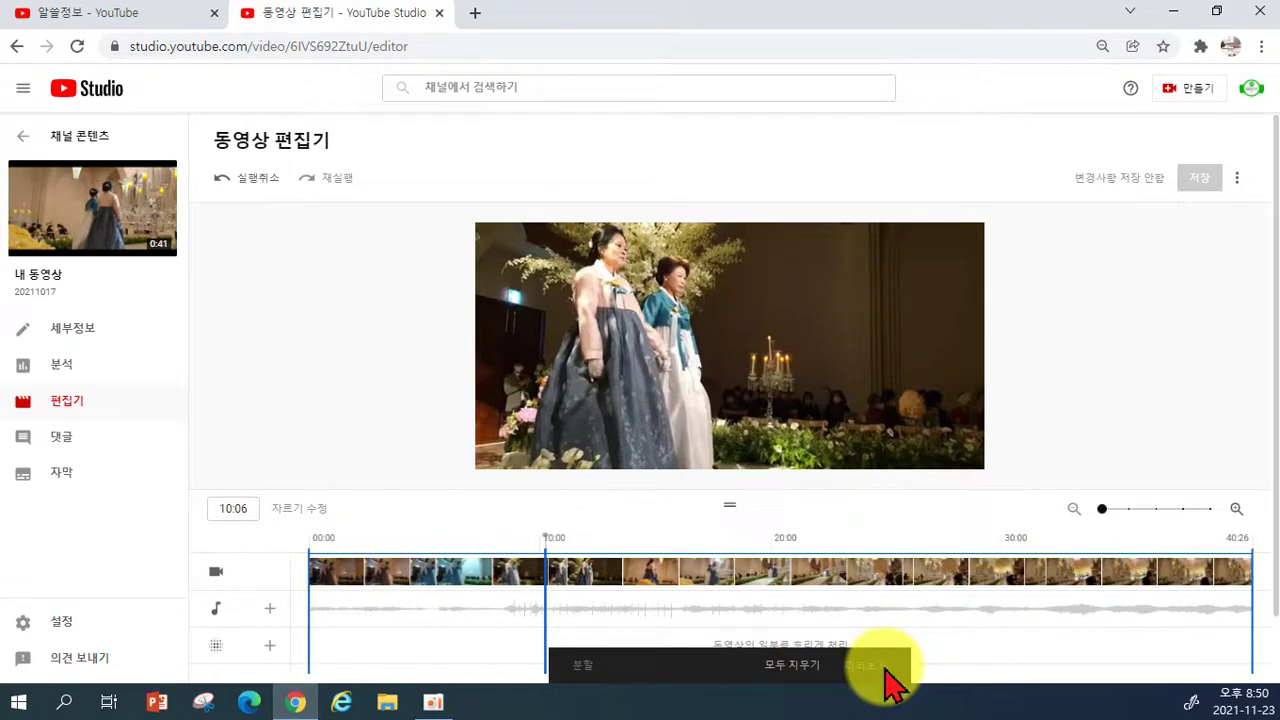
pyautogui.moveTo(546, 563); pyautogui.dragTo(598, 570)
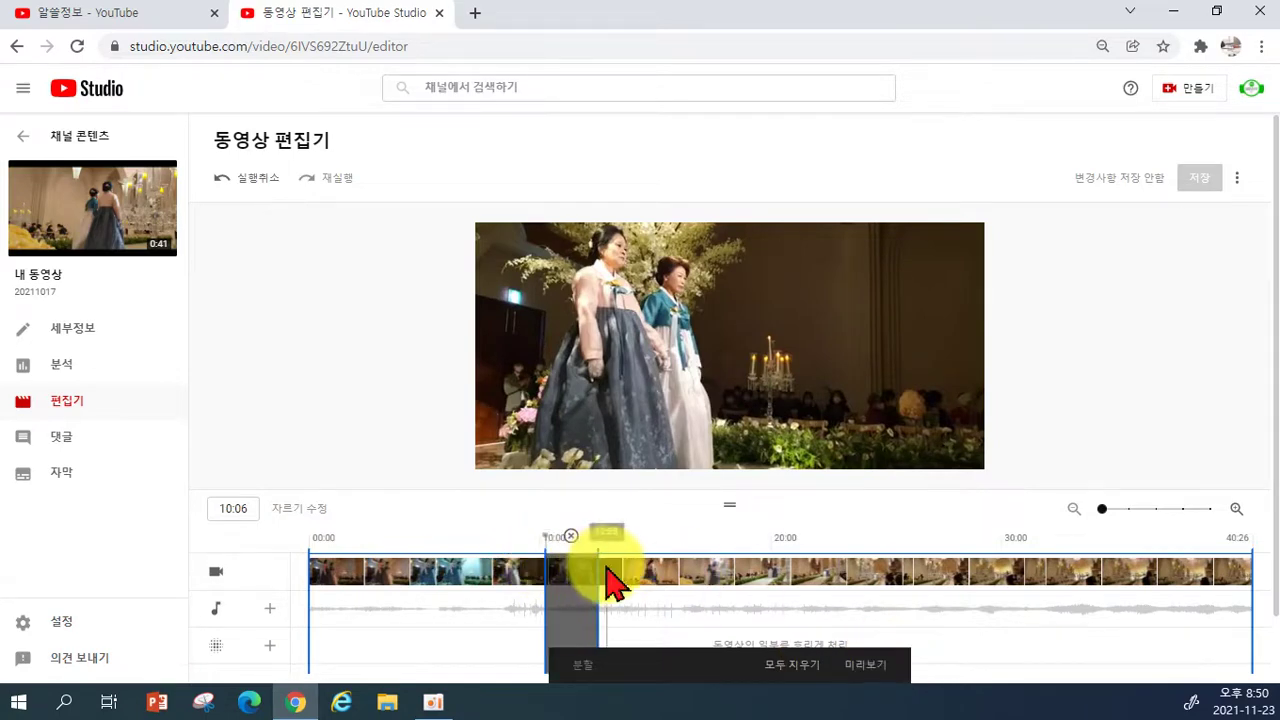
pyautogui.click(805, 667)
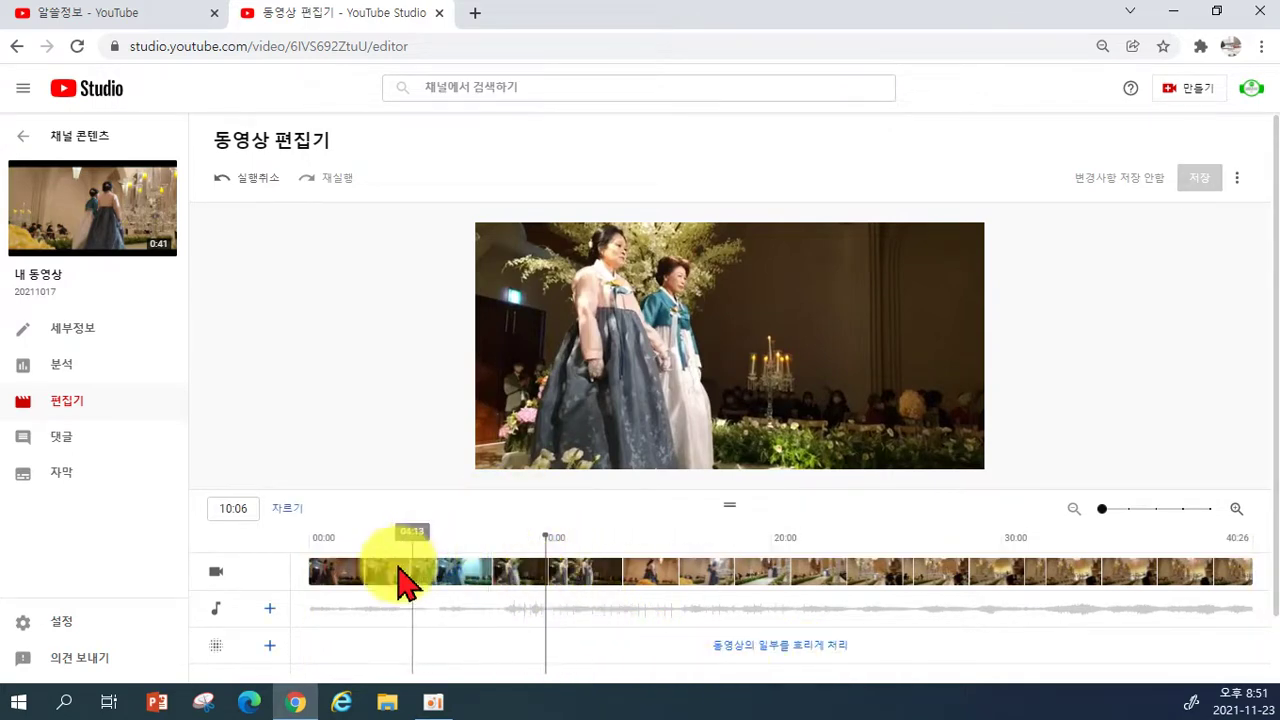
# Browse the free music tracks that can be added to the 20211017 video in the editor.
pyautogui.click(269, 608)
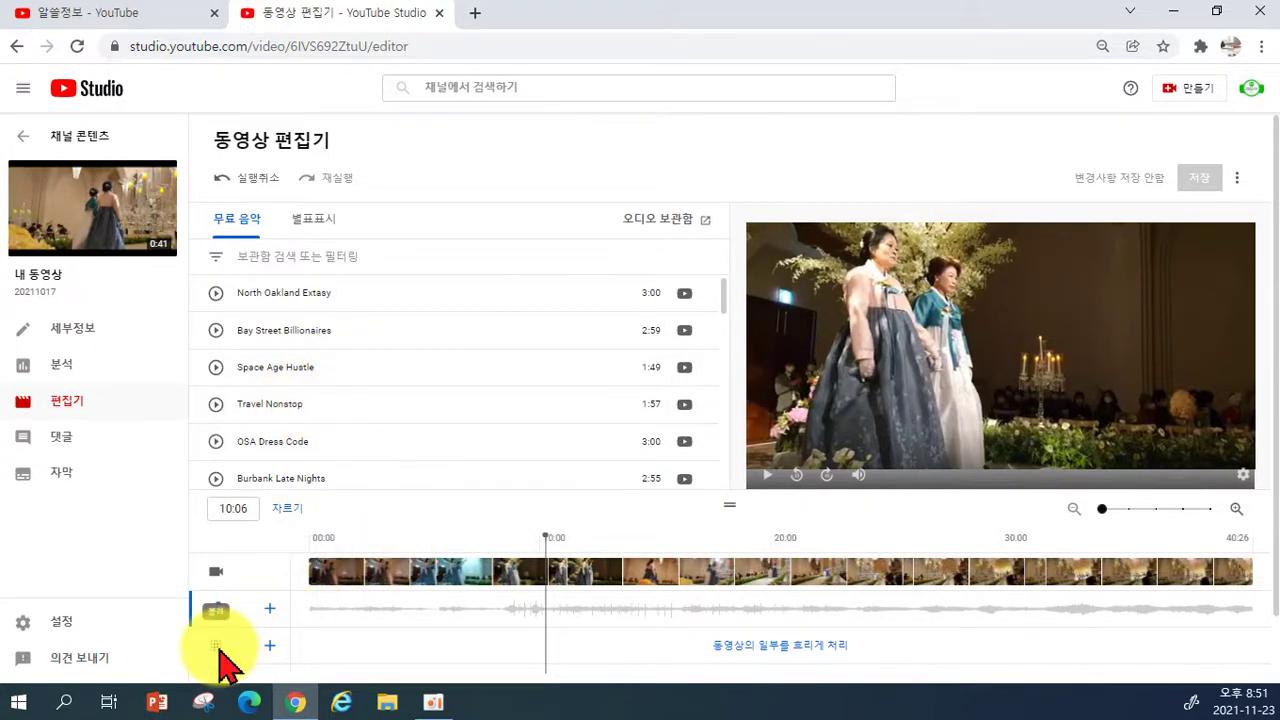
pyautogui.click(271, 646)
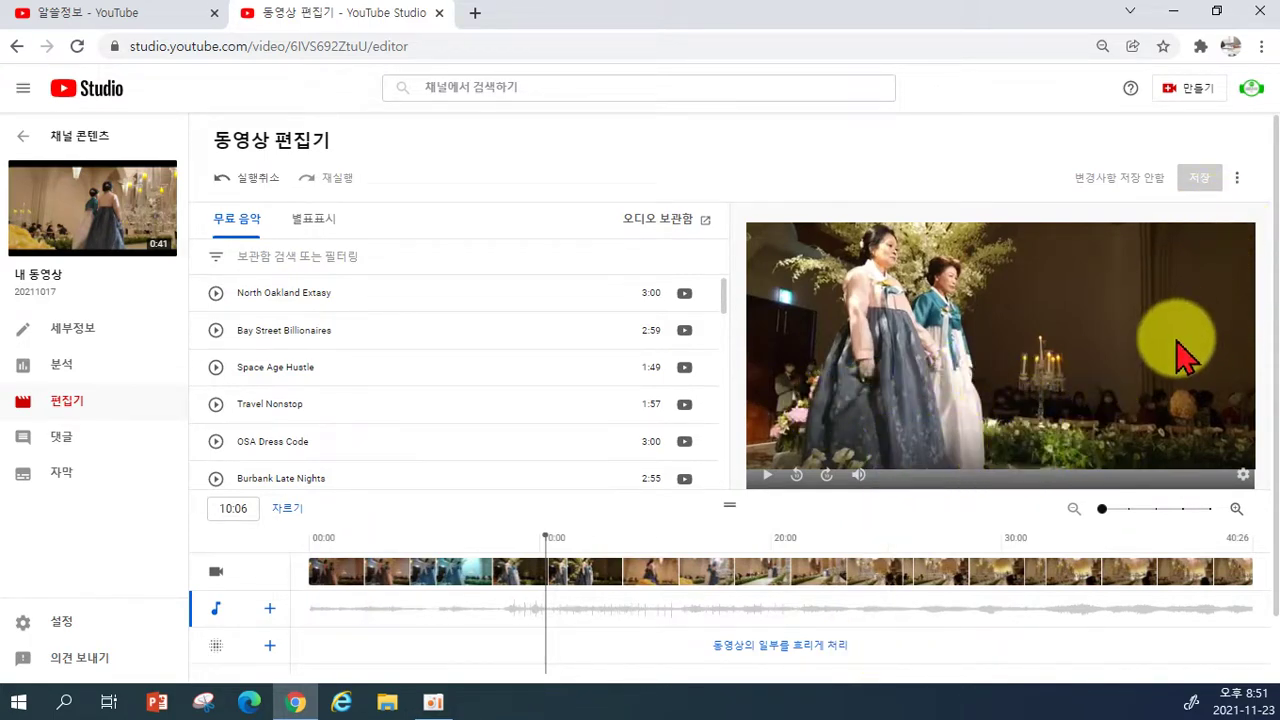
pyautogui.scroll(-1, 1180, 345)
pyautogui.scroll(1, 1180, 365)
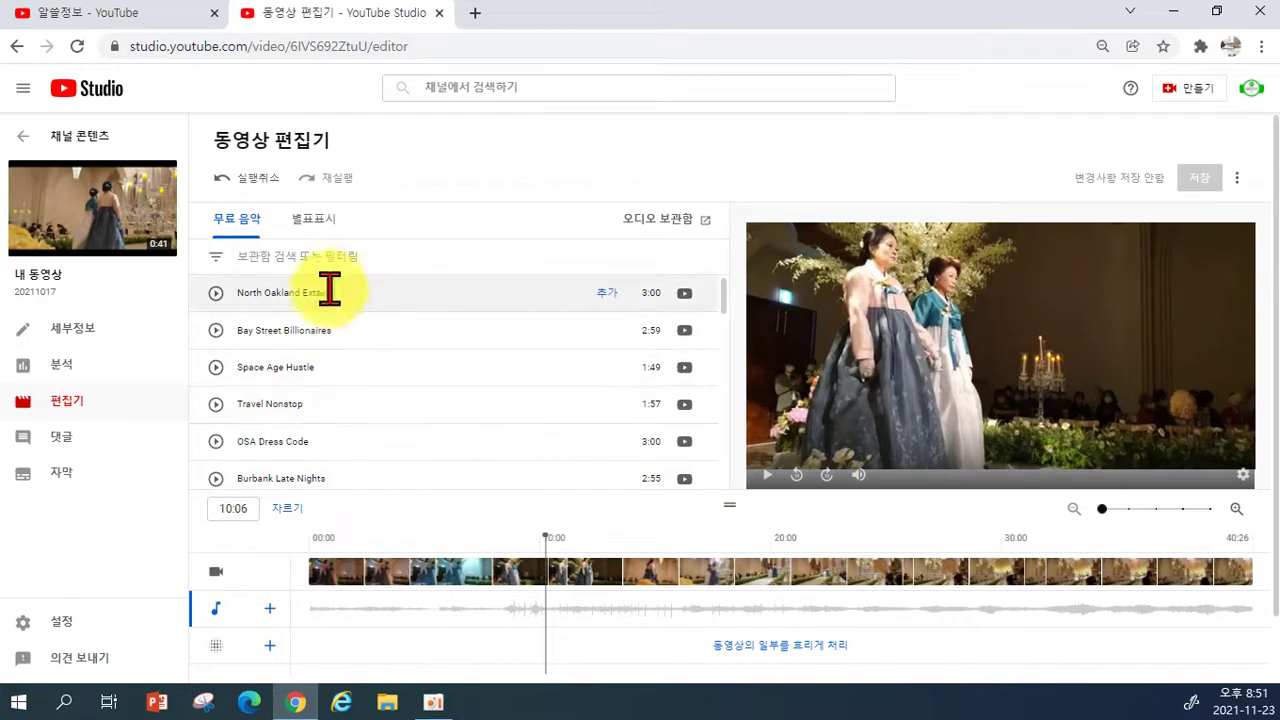
pyautogui.scroll(-3, 345, 430)
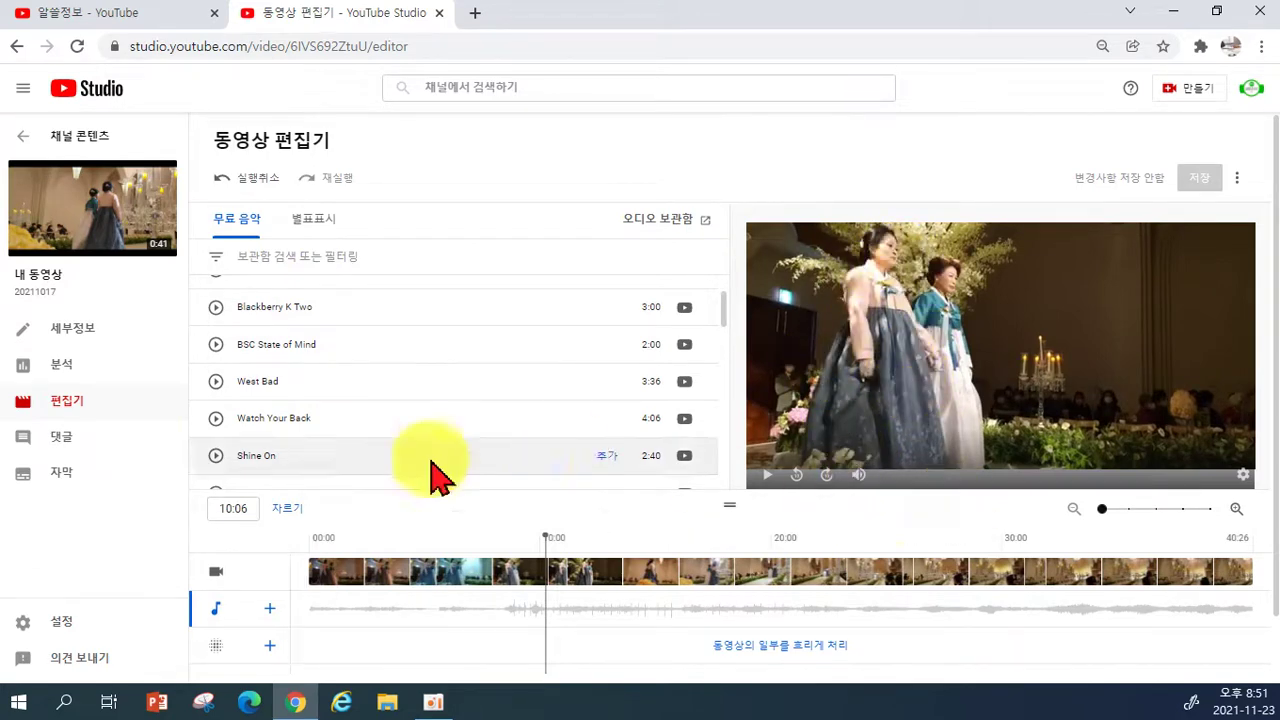
# Check the comments and subtitles pages of the 20211017 video, and return to the channel content list.
pyautogui.click(72, 445)
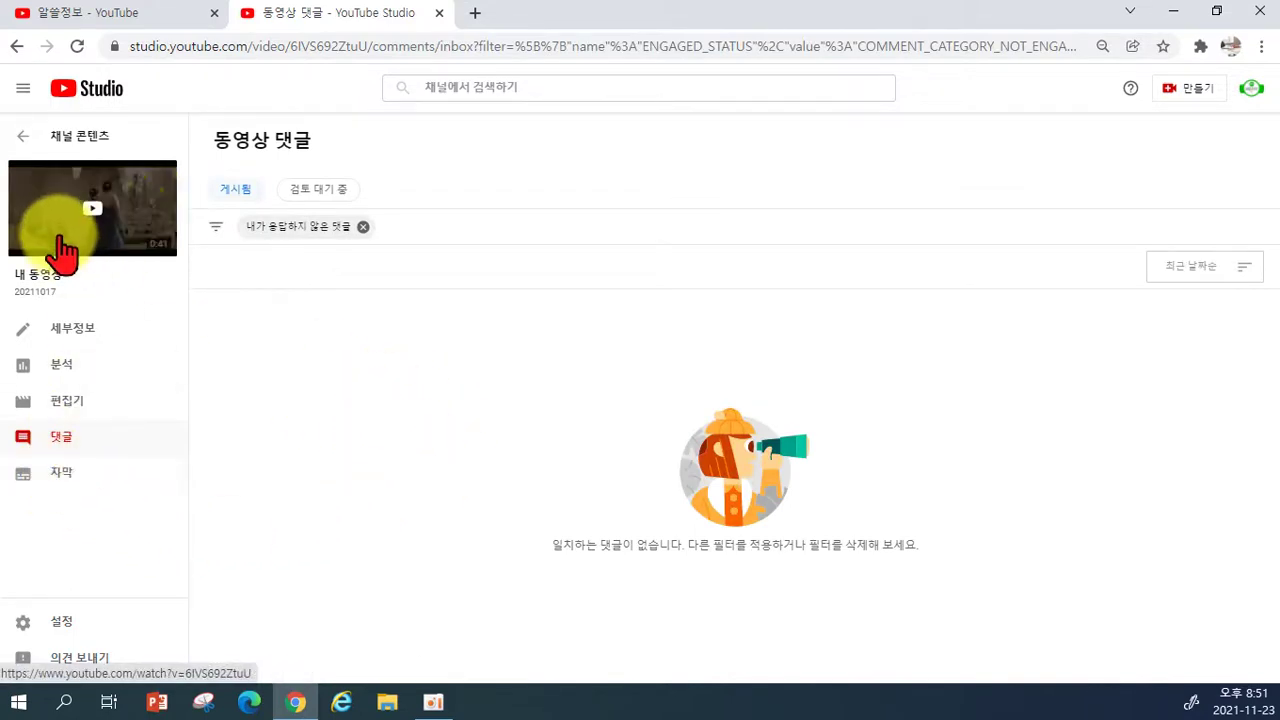
pyautogui.click(72, 490)
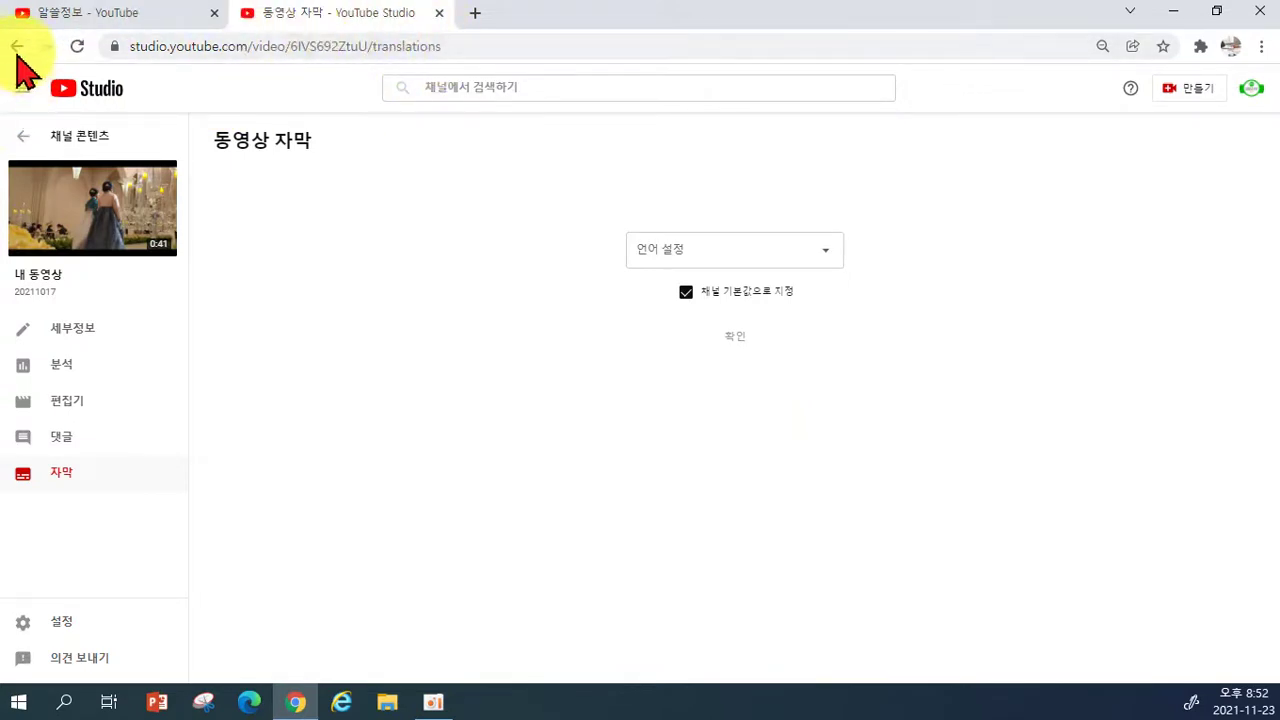
pyautogui.click(22, 145)
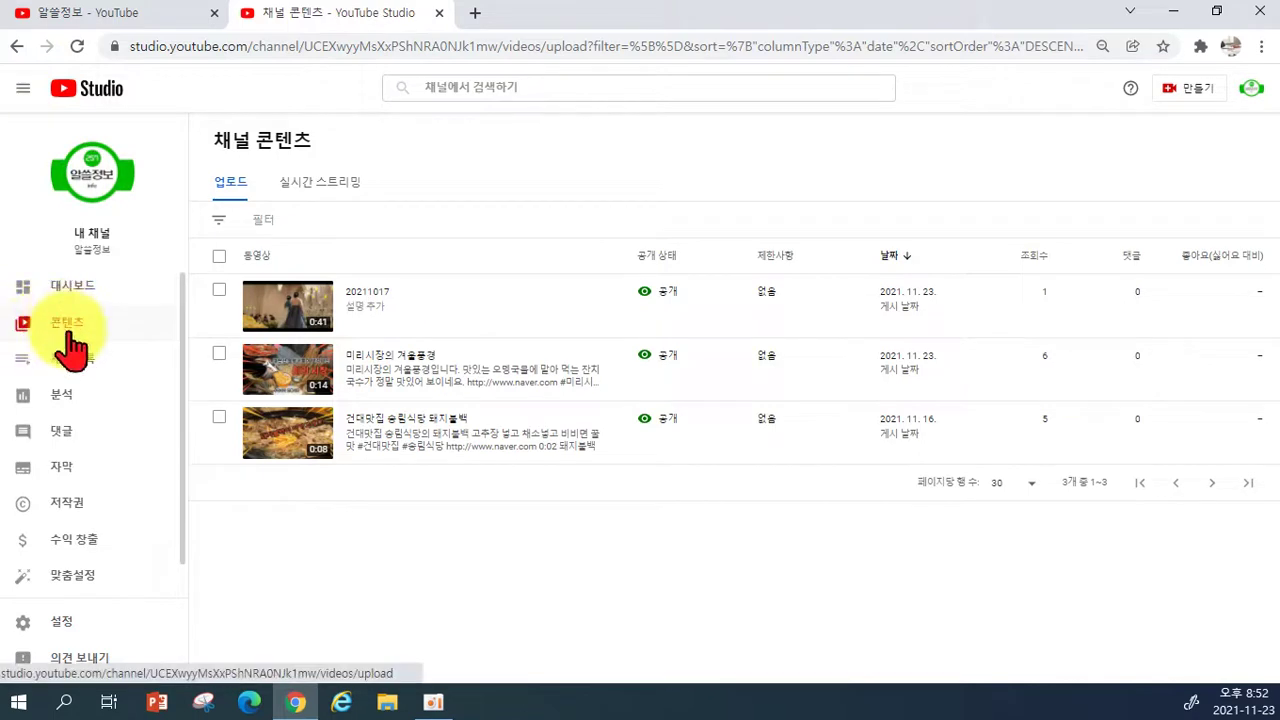
# Copy the shareable link of the 20211017 video from the channel content list.
pyautogui.moveTo(223, 318)
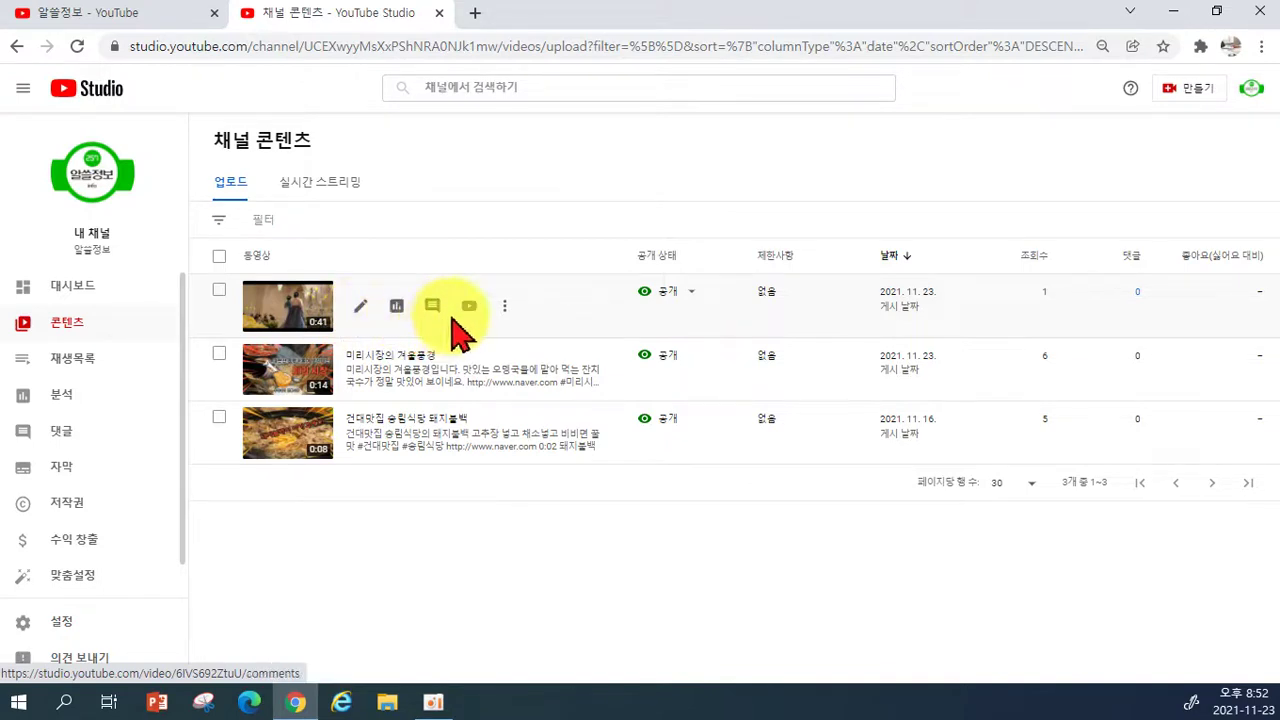
pyautogui.click(505, 307)
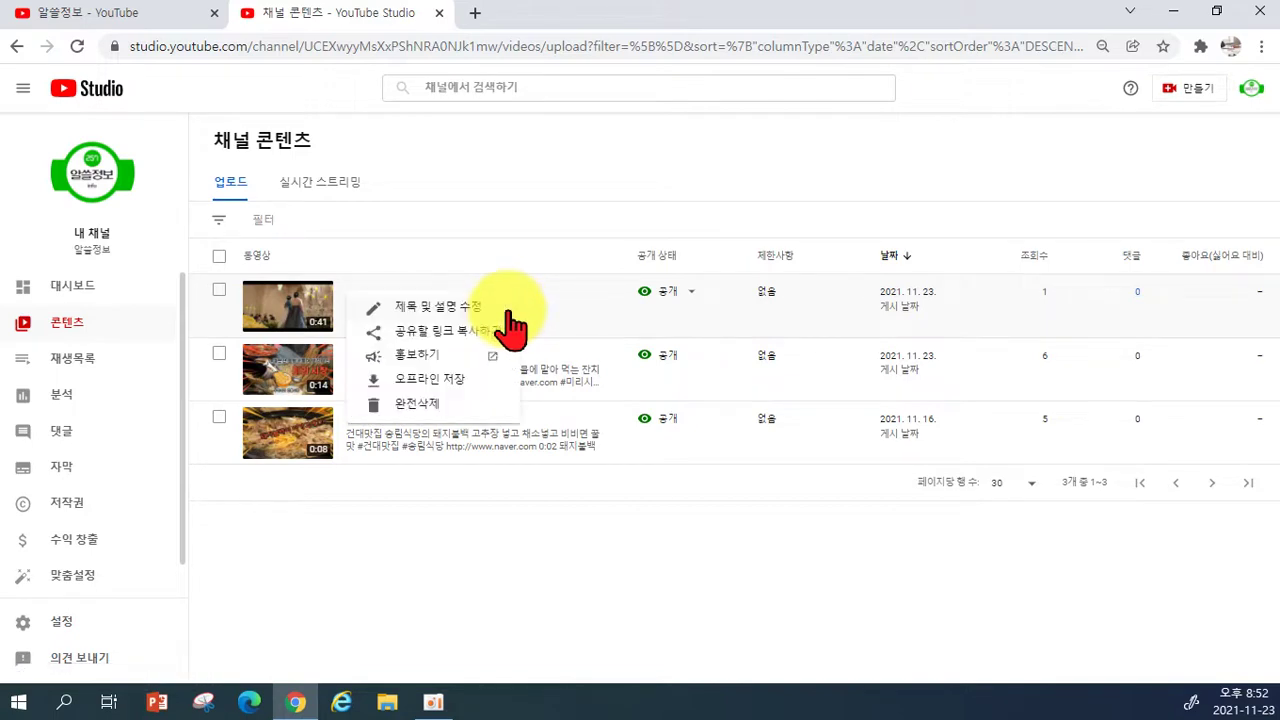
pyautogui.click(437, 332)
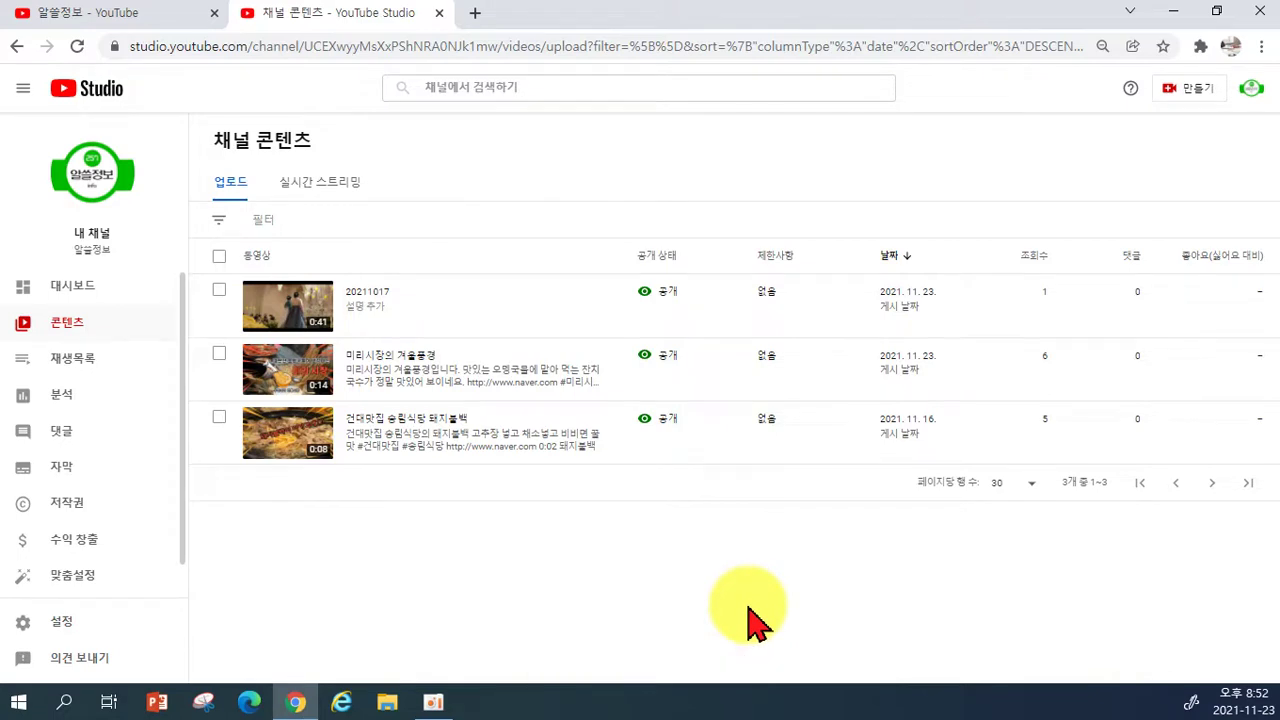
# Review the 20211017 video's additional actions, such as promoting, downloading and permanently deleting it, without applying any.
pyautogui.moveTo(606, 337)
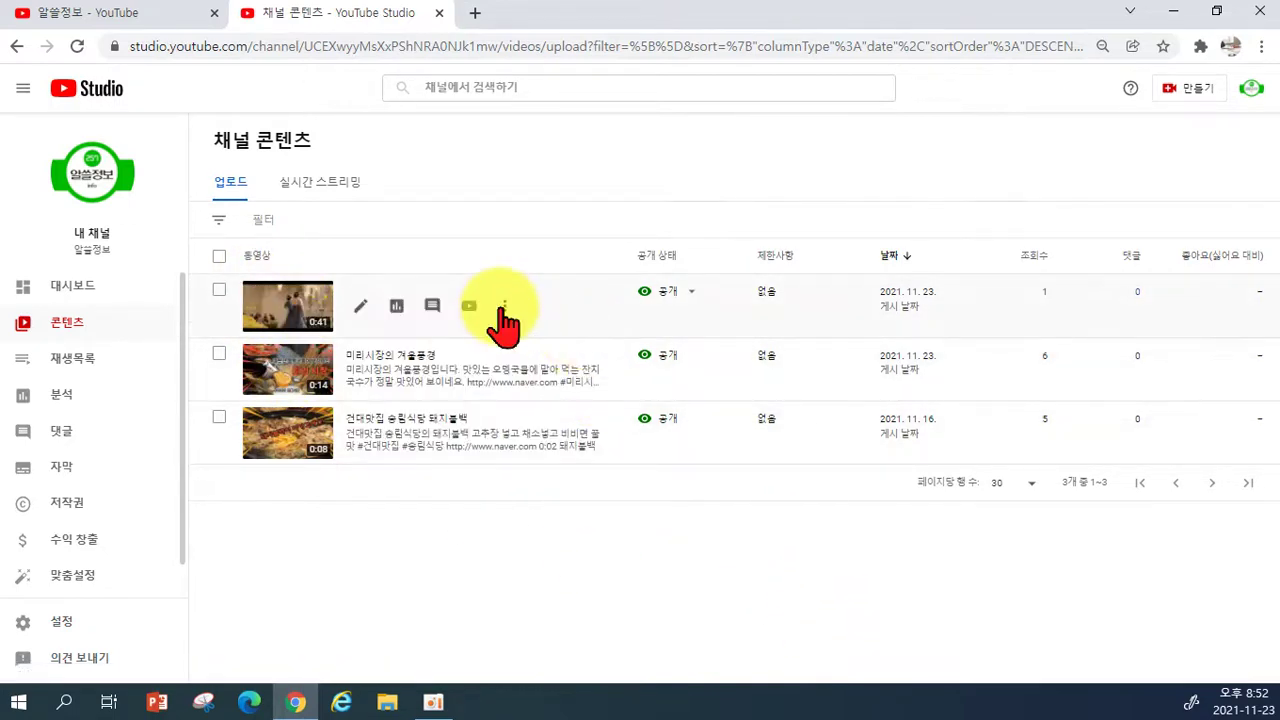
pyautogui.click(506, 306)
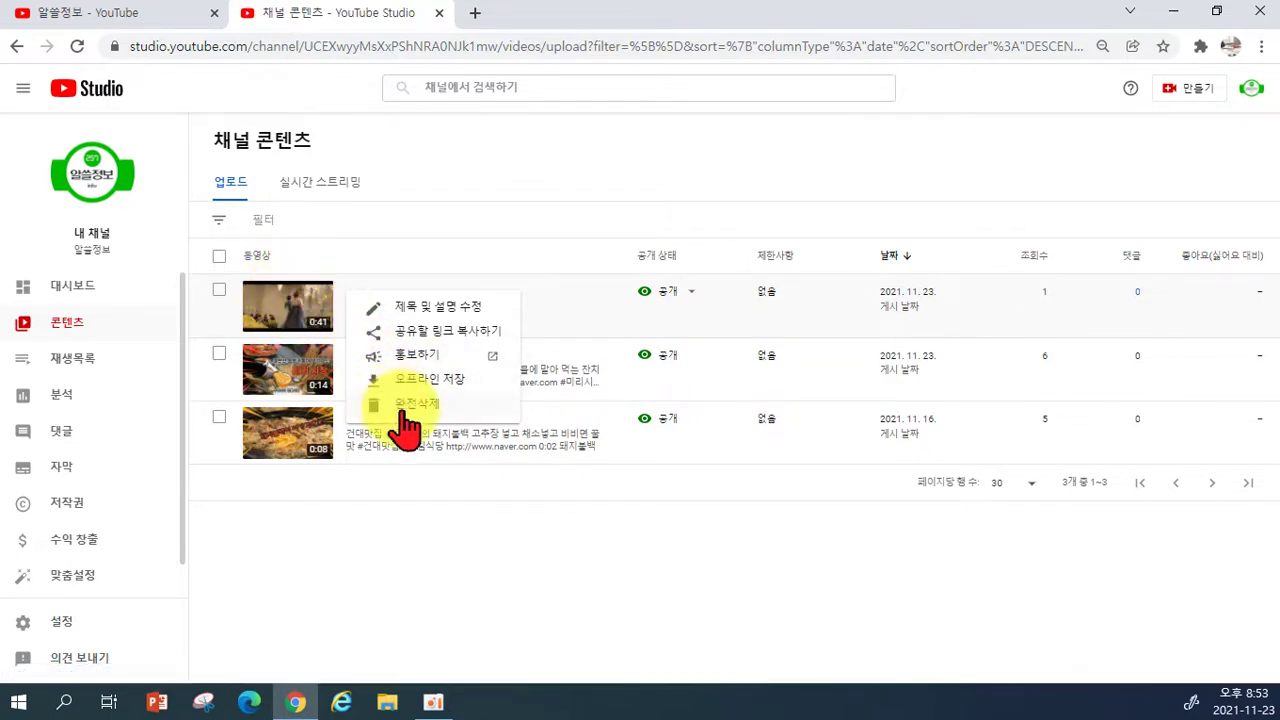
pyautogui.click(600, 590)
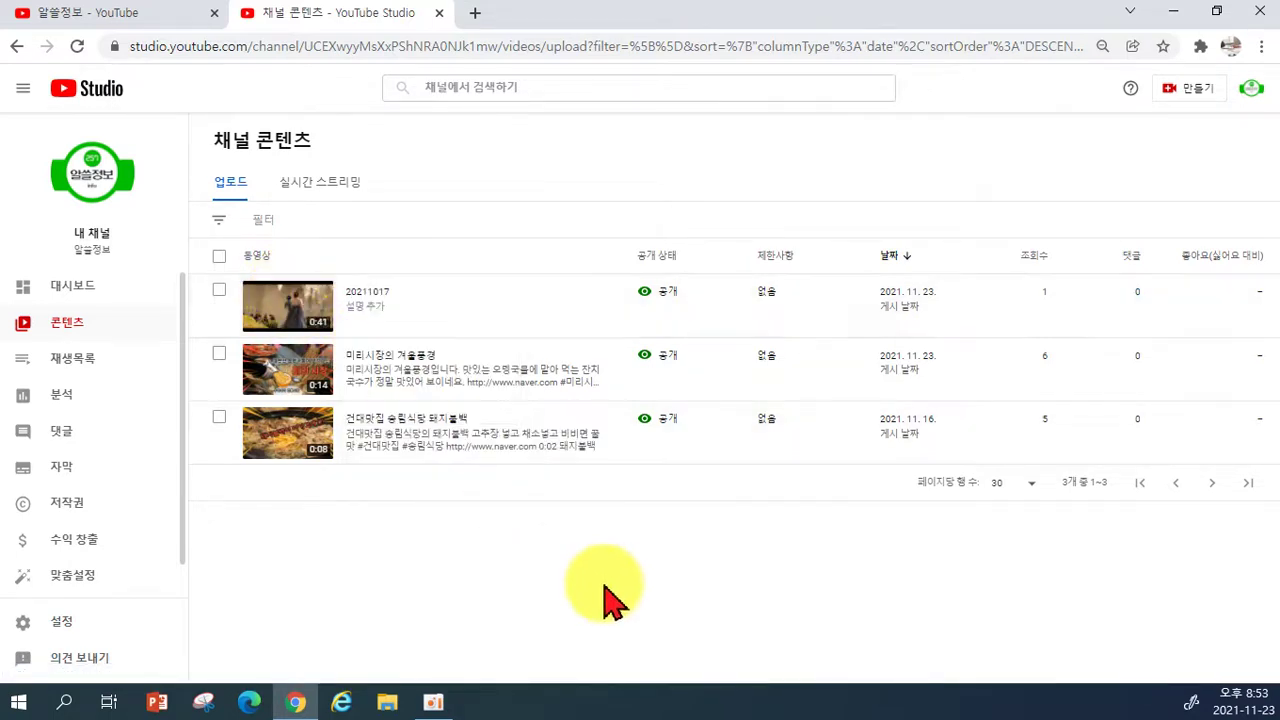
# Check the visibility options of the 20211017 video in the channel content list without changing them.
pyautogui.click(692, 293)
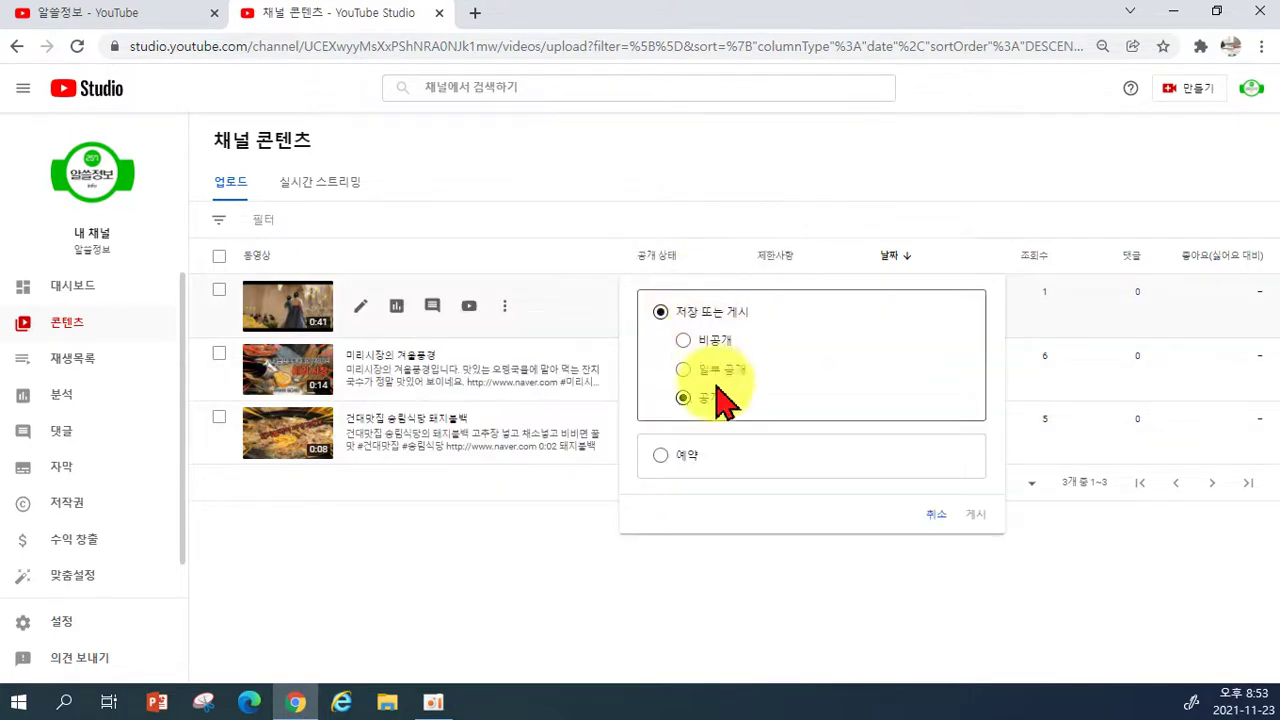
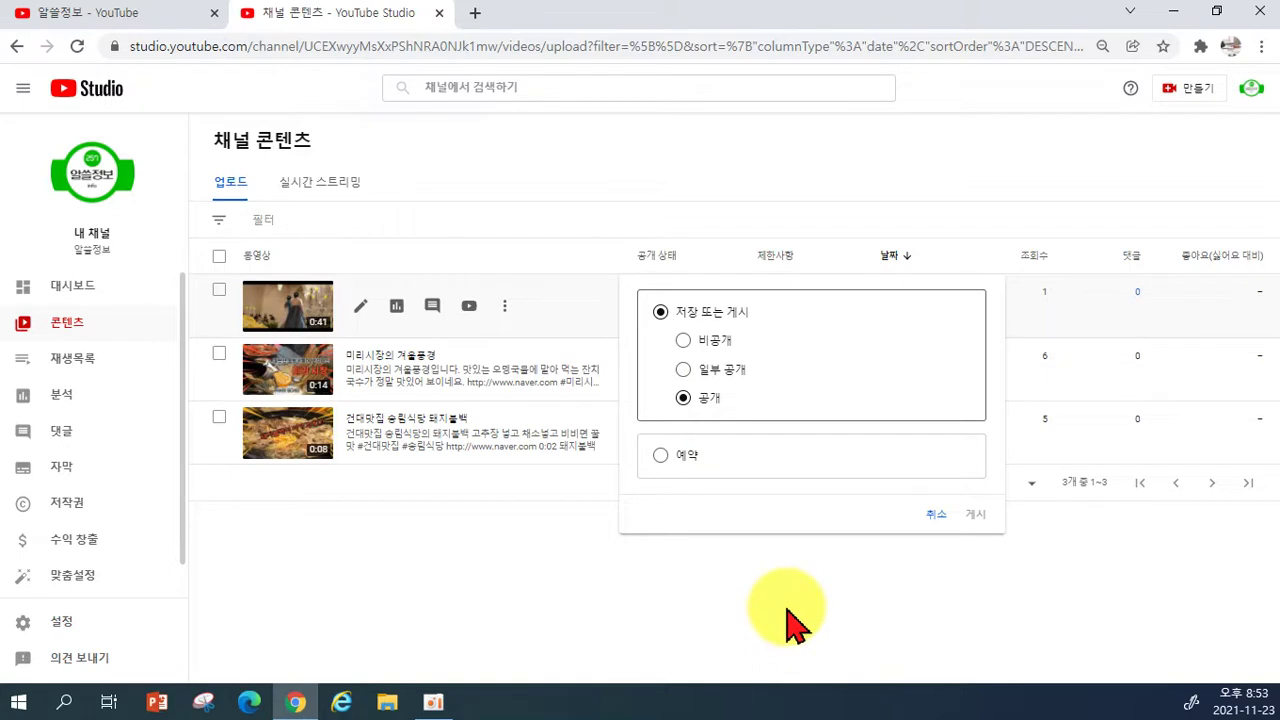
pyautogui.click(808, 598)
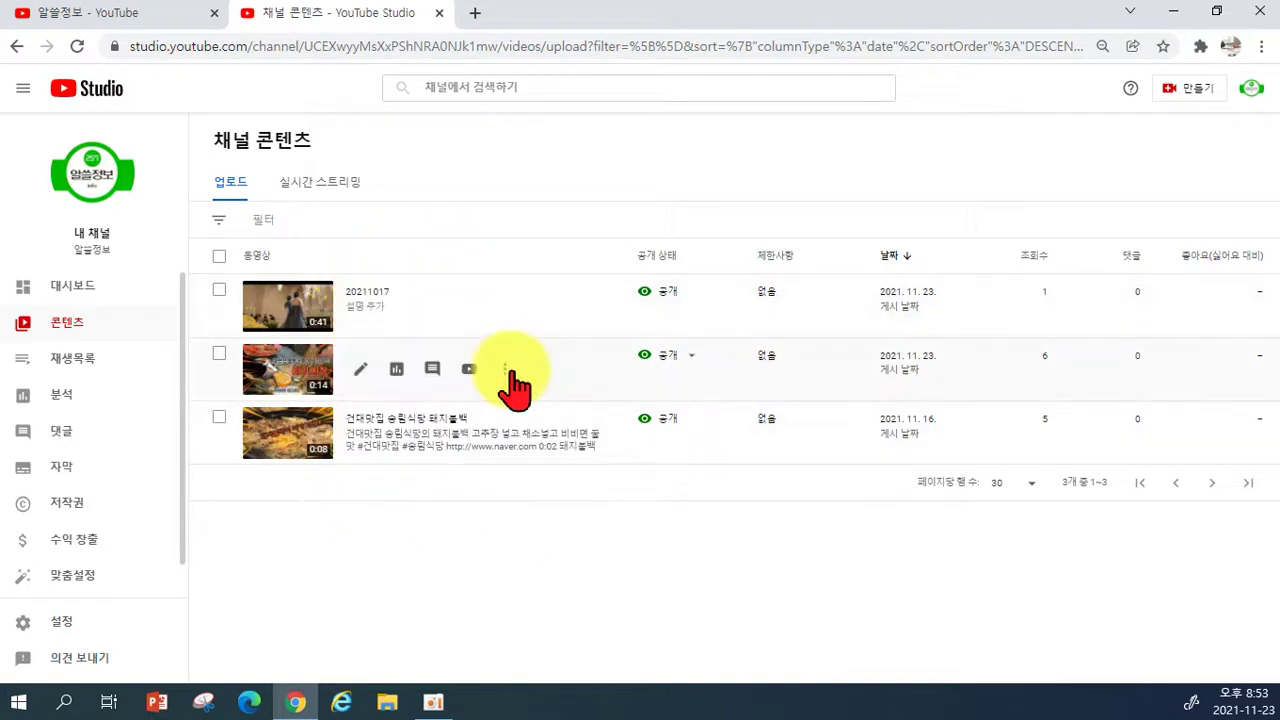
# Open the 연습 playlist from the channel playlists and move the 20211017 video above 미리시장의 겨울풍경.
pyautogui.click(76, 362)
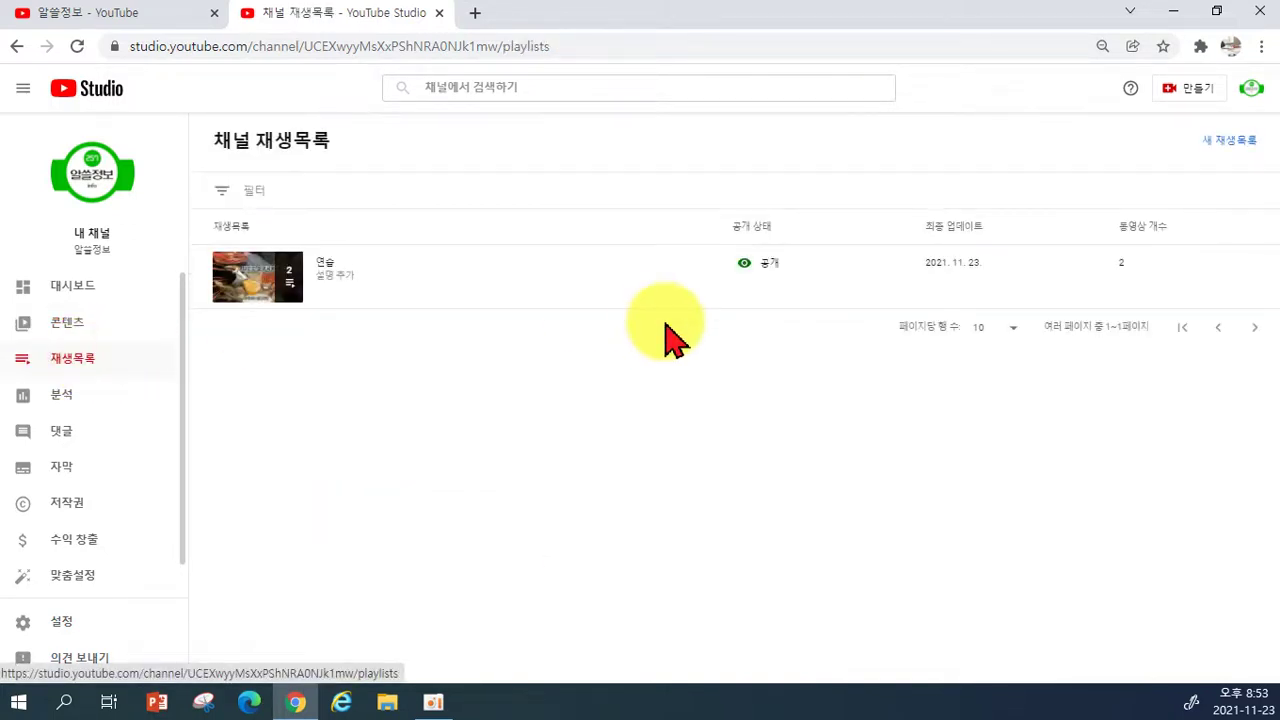
pyautogui.moveTo(340, 298)
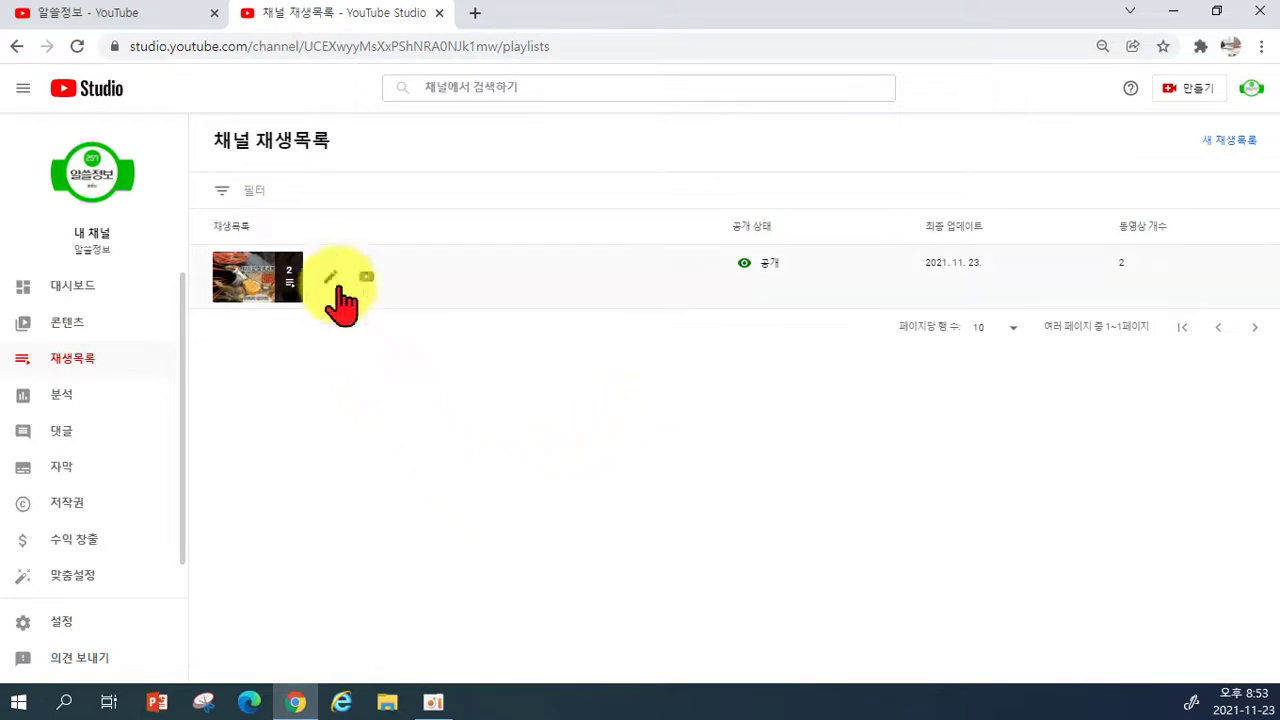
pyautogui.click(266, 298)
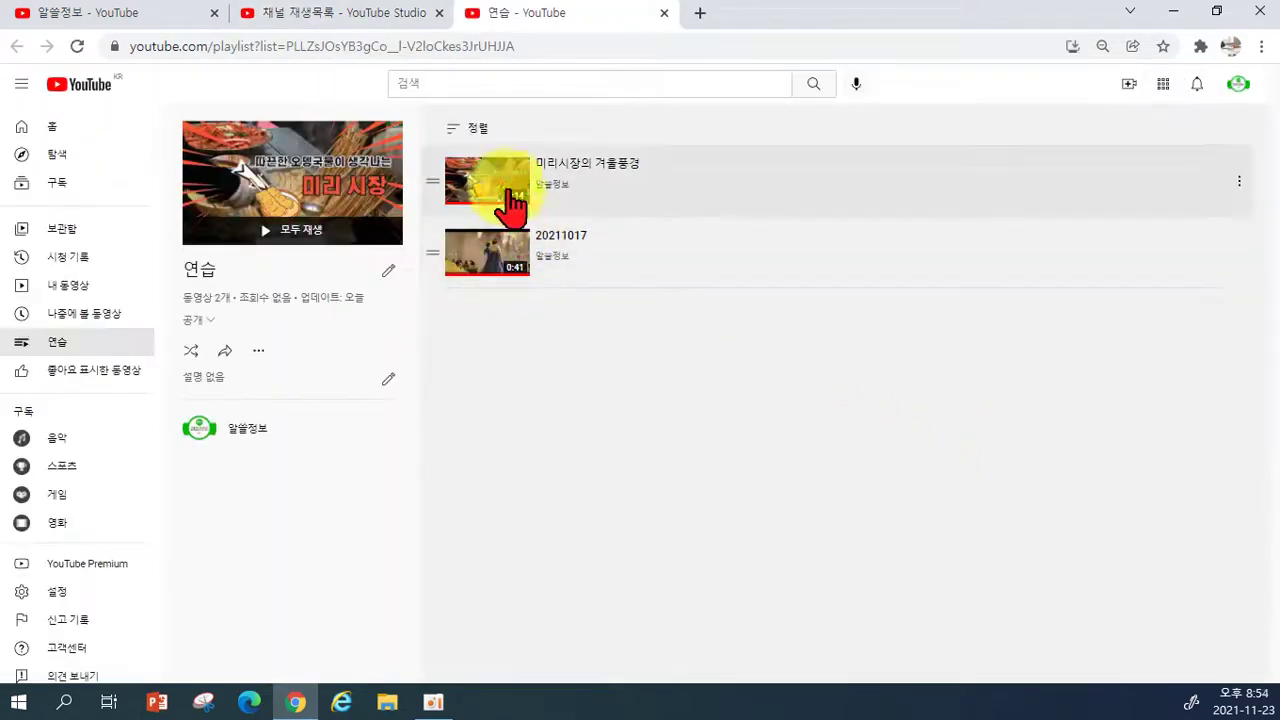
pyautogui.moveTo(440, 255); pyautogui.dragTo(424, 174)
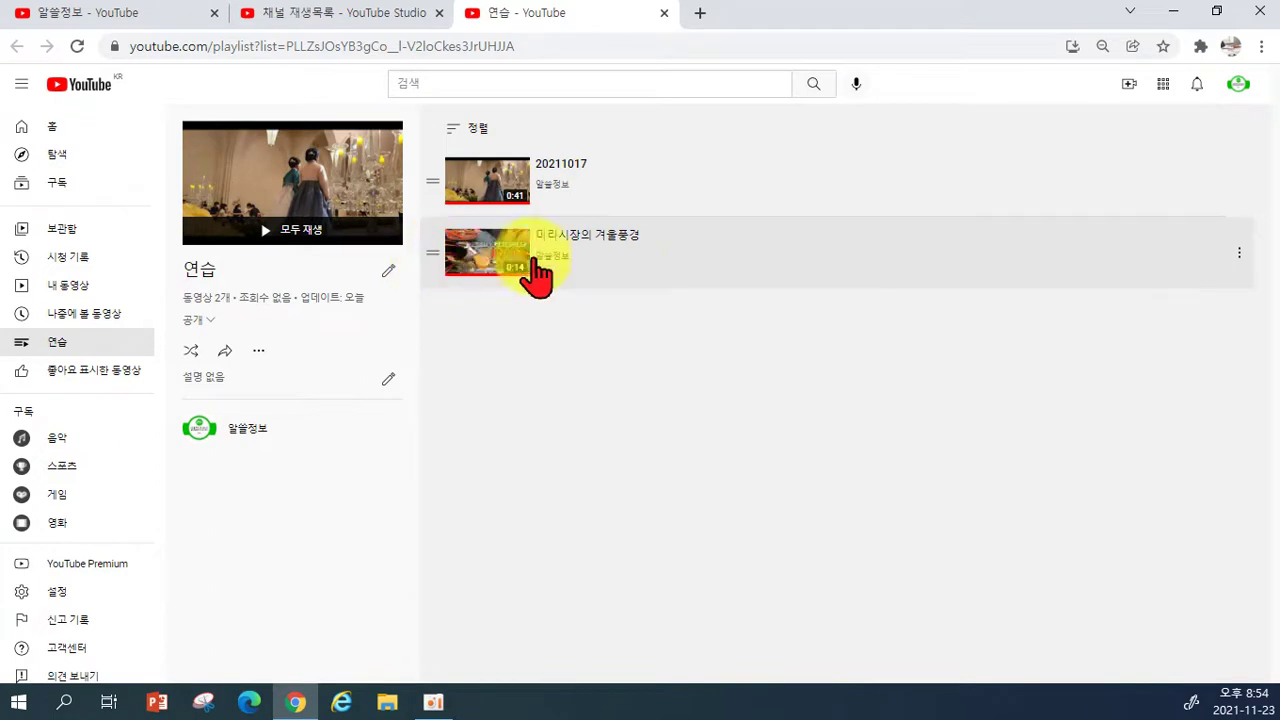
# Review the additional actions for 미리시장의 겨울풍경 in the 연습 playlist, and return to the channel playlists in YouTube Studio.
pyautogui.click(1238, 253)
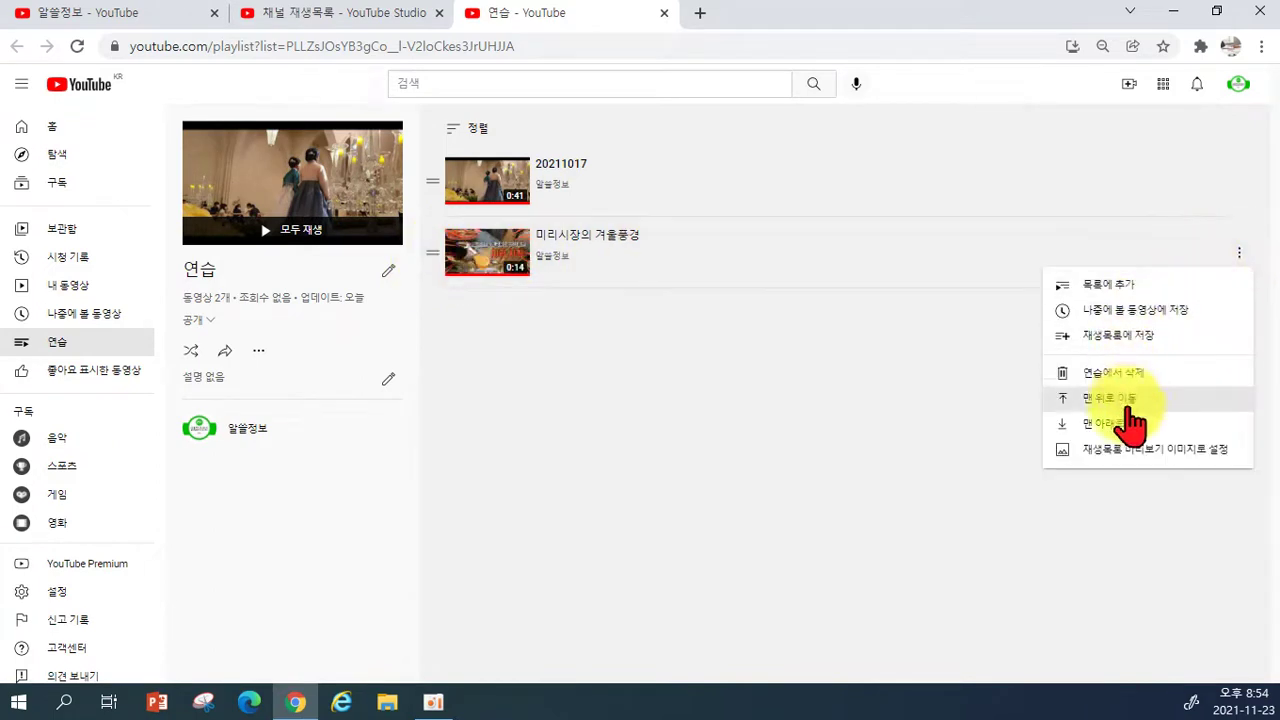
pyautogui.click(1138, 528)
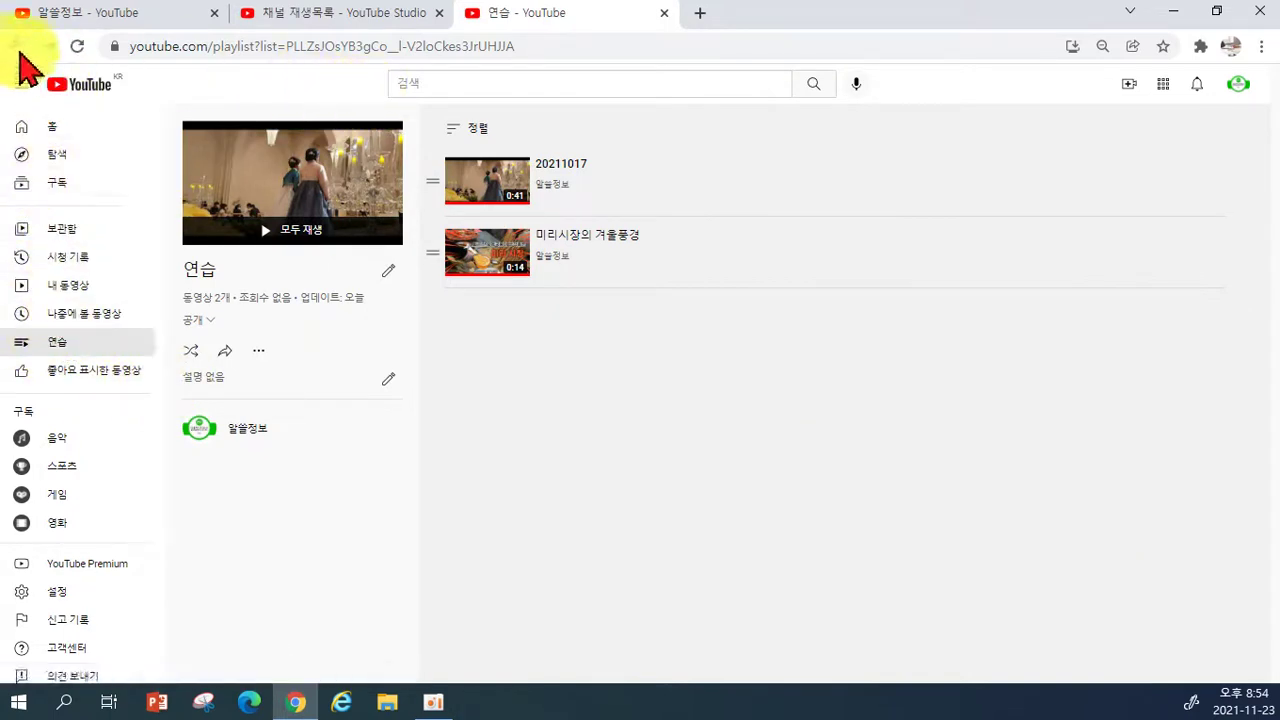
pyautogui.click(664, 14)
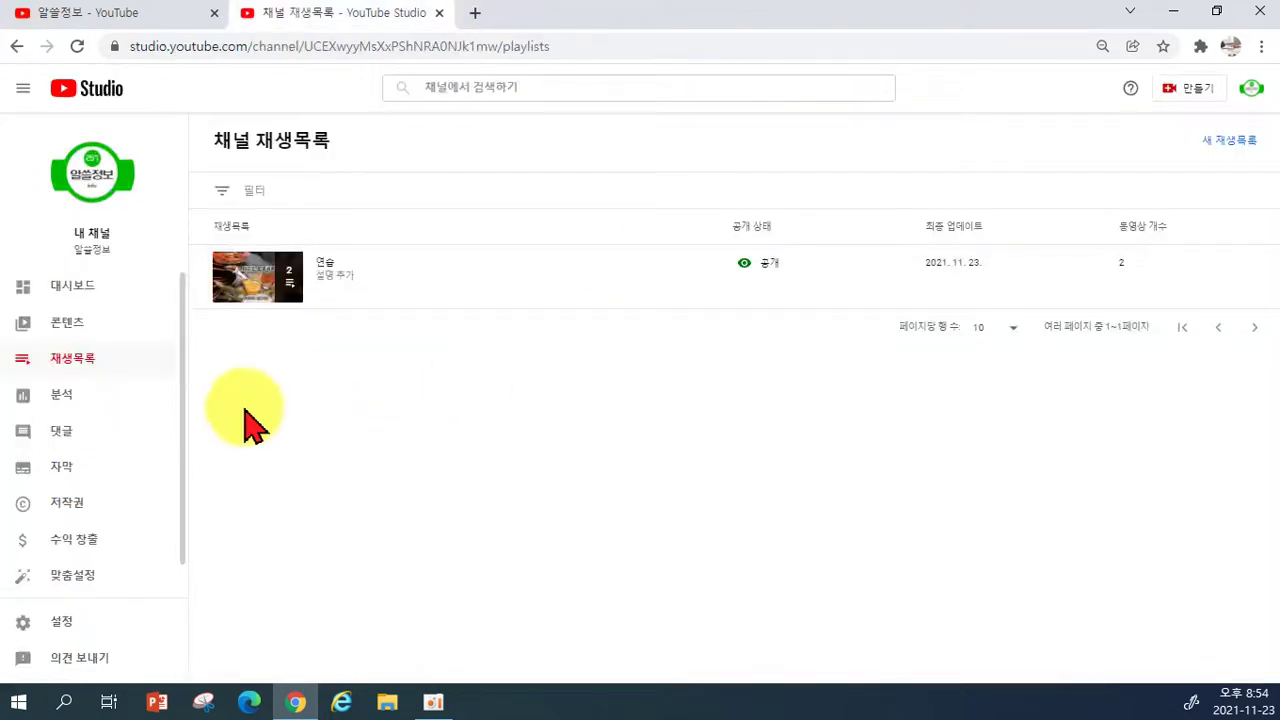
# Examine the channel analytics for overview, reach, engagement and audience, including the engagement page's top videos, playlists and cards.
pyautogui.click(86, 405)
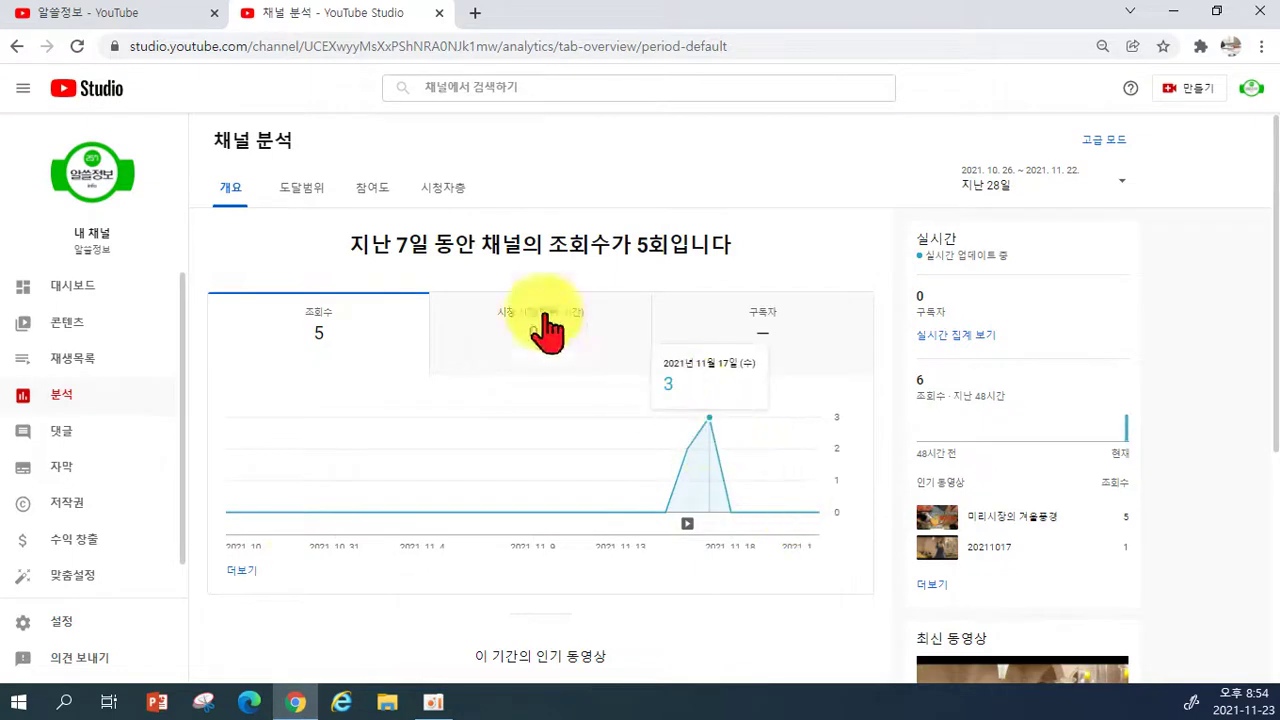
pyautogui.click(308, 190)
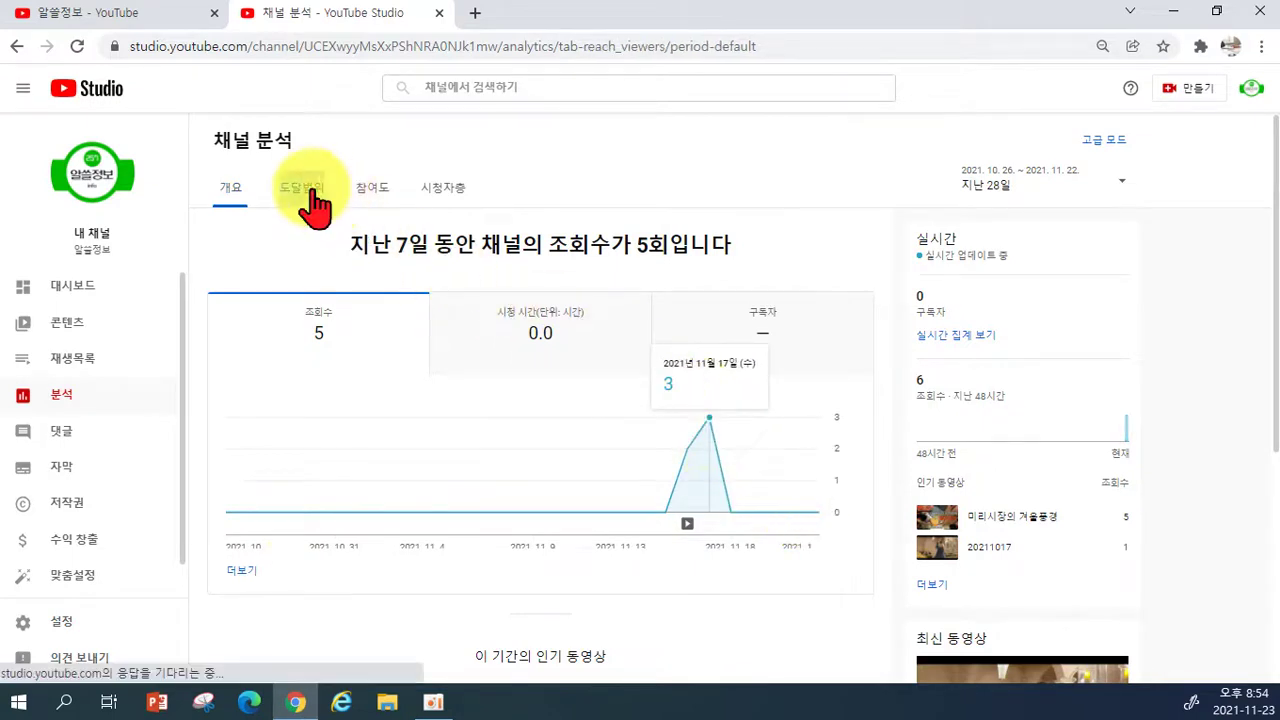
pyautogui.click(371, 195)
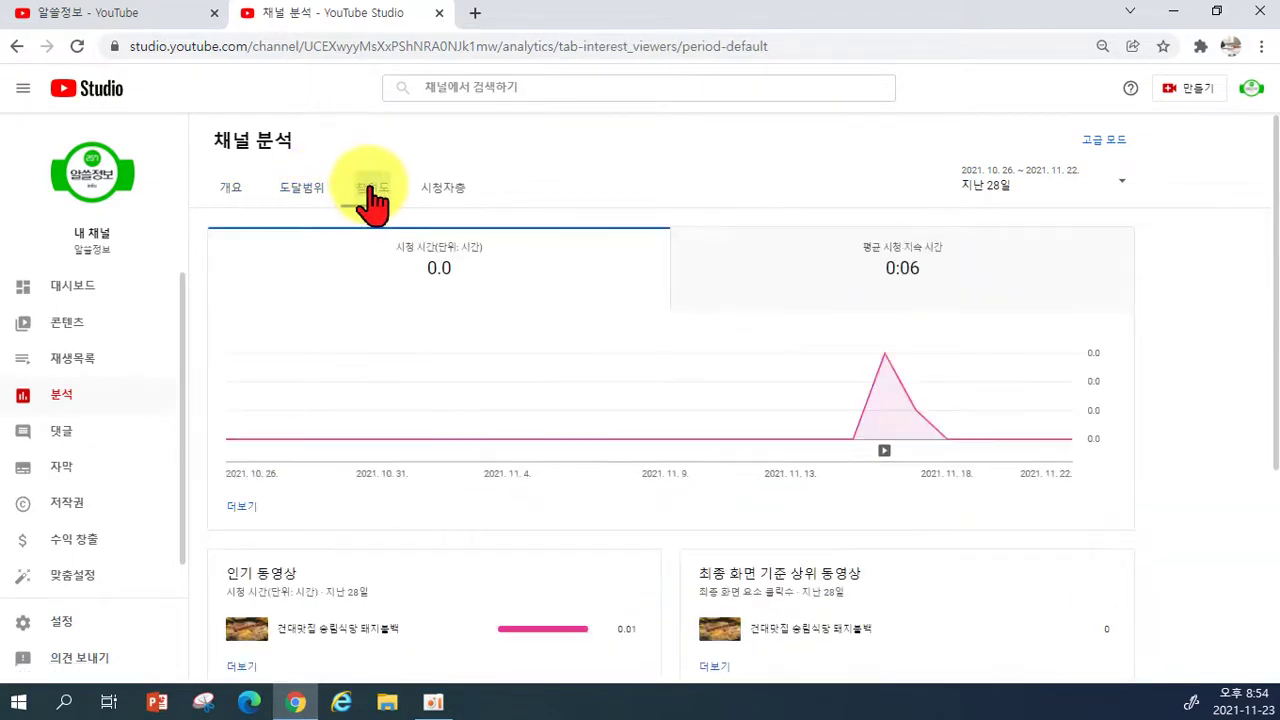
pyautogui.click(444, 198)
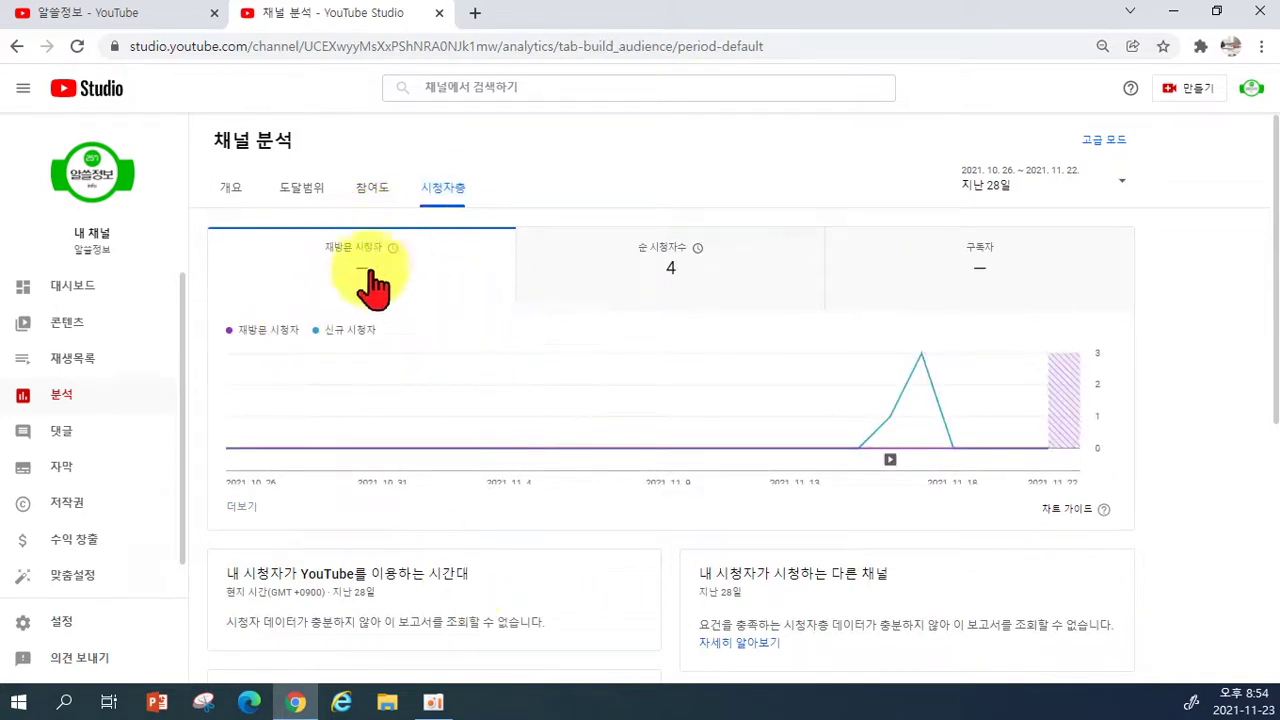
pyautogui.click(368, 192)
pyautogui.scroll(-1, 425, 490)
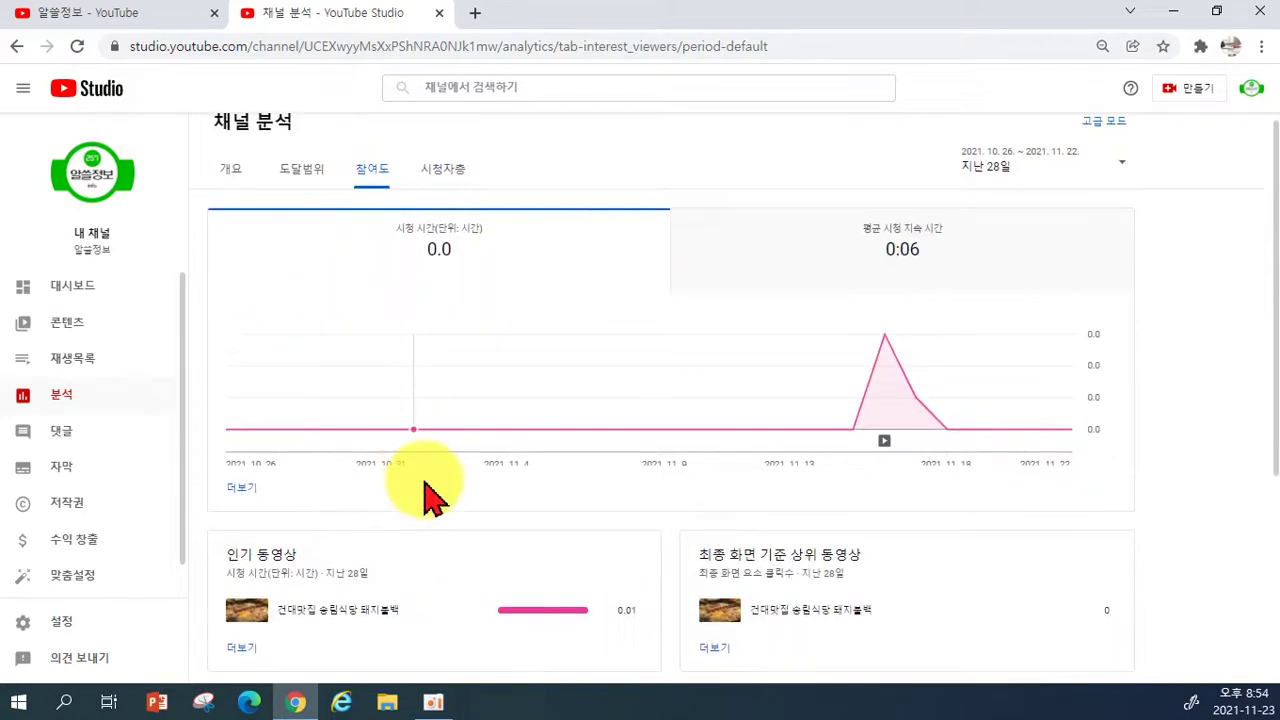
pyautogui.scroll(-3, 425, 490)
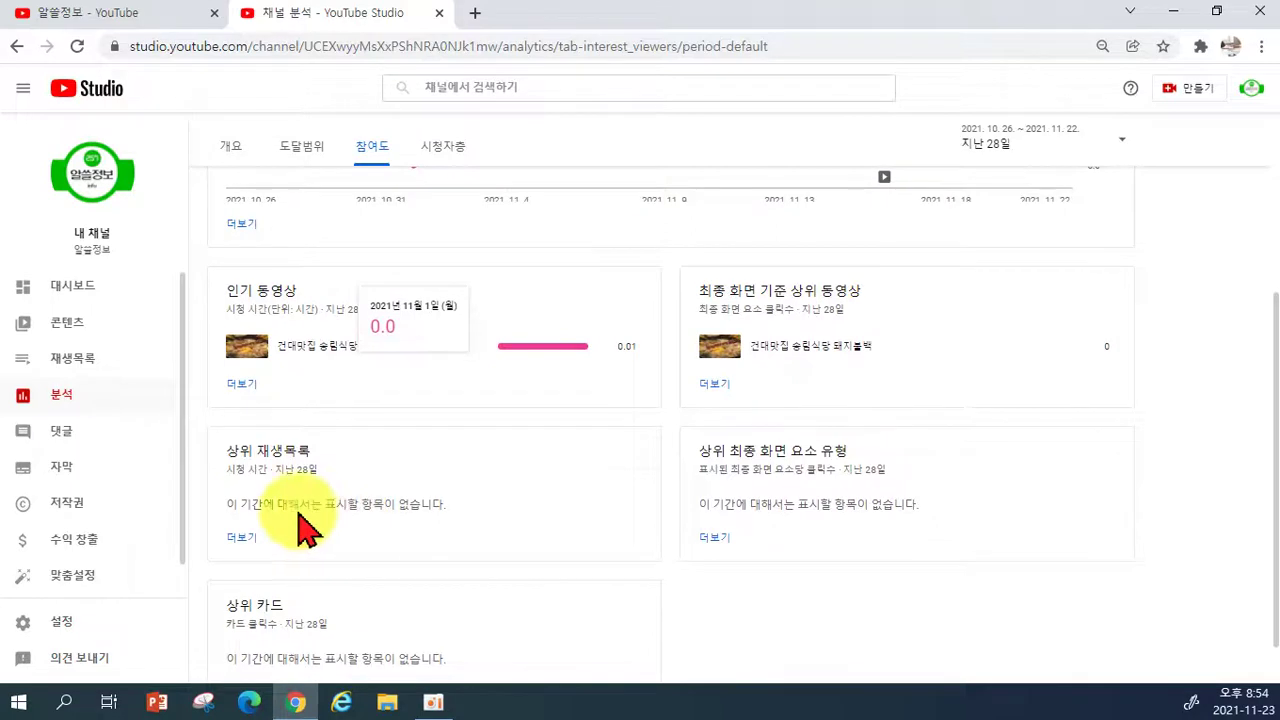
pyautogui.scroll(-1, 280, 515)
# Look through the channel's comments, subtitles and copyright pages, dismissing the feature tips on the comments page.
pyautogui.click(68, 440)
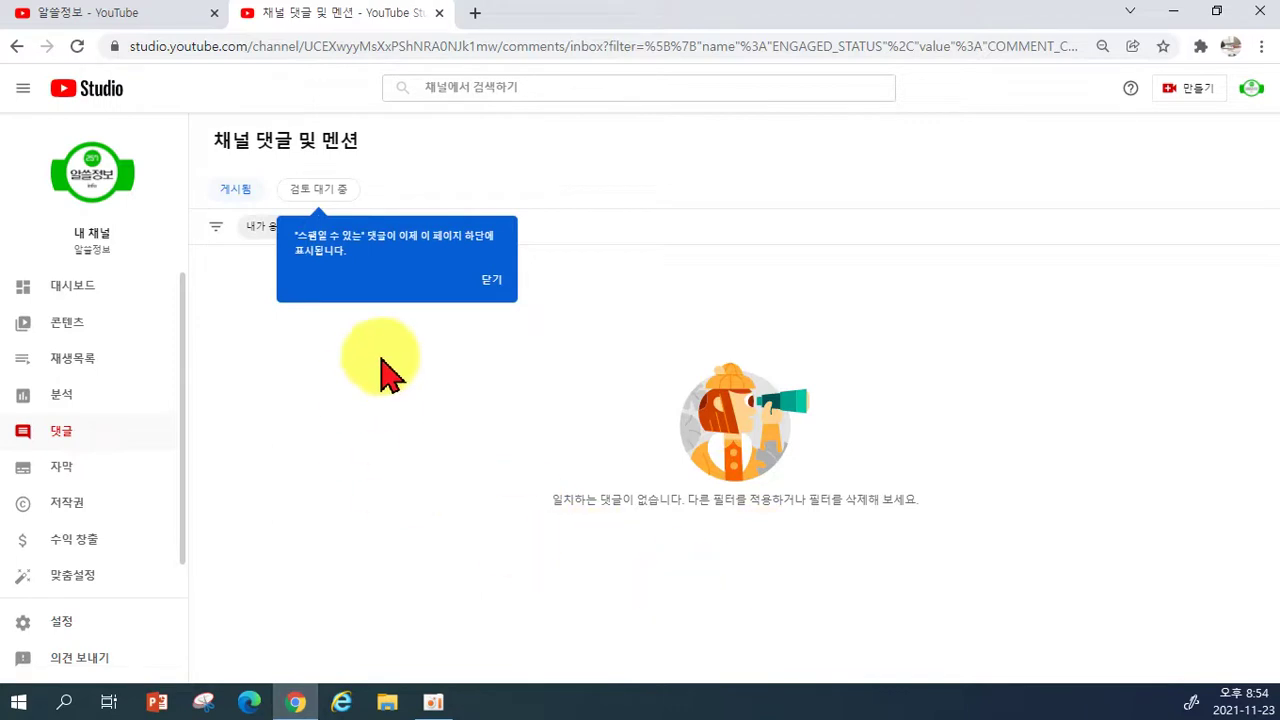
pyautogui.click(490, 281)
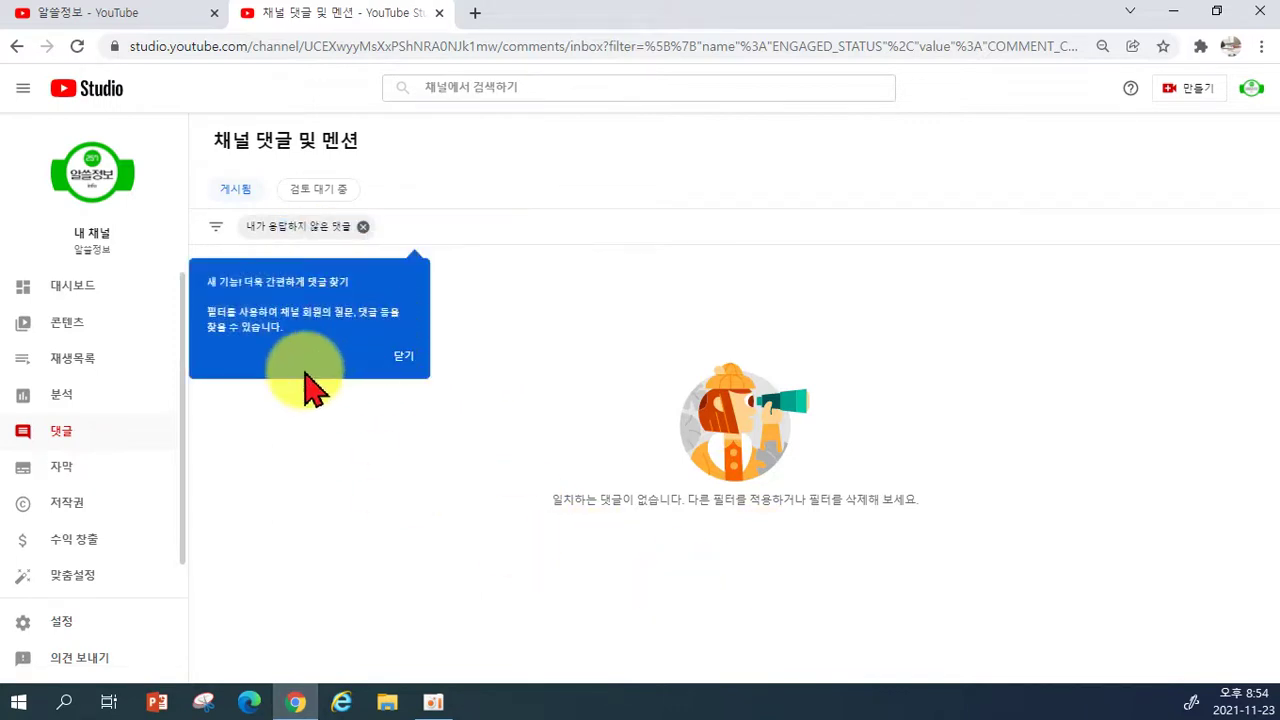
pyautogui.click(404, 360)
pyautogui.click(80, 470)
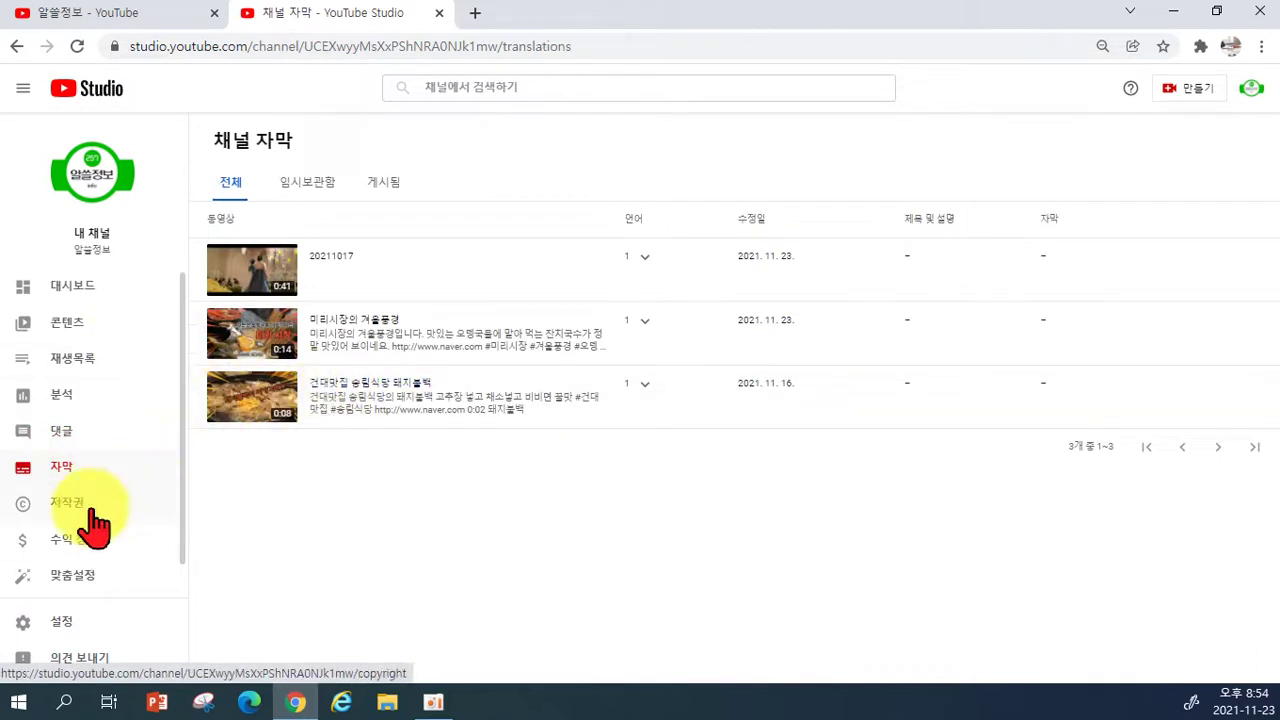
pyautogui.click(101, 502)
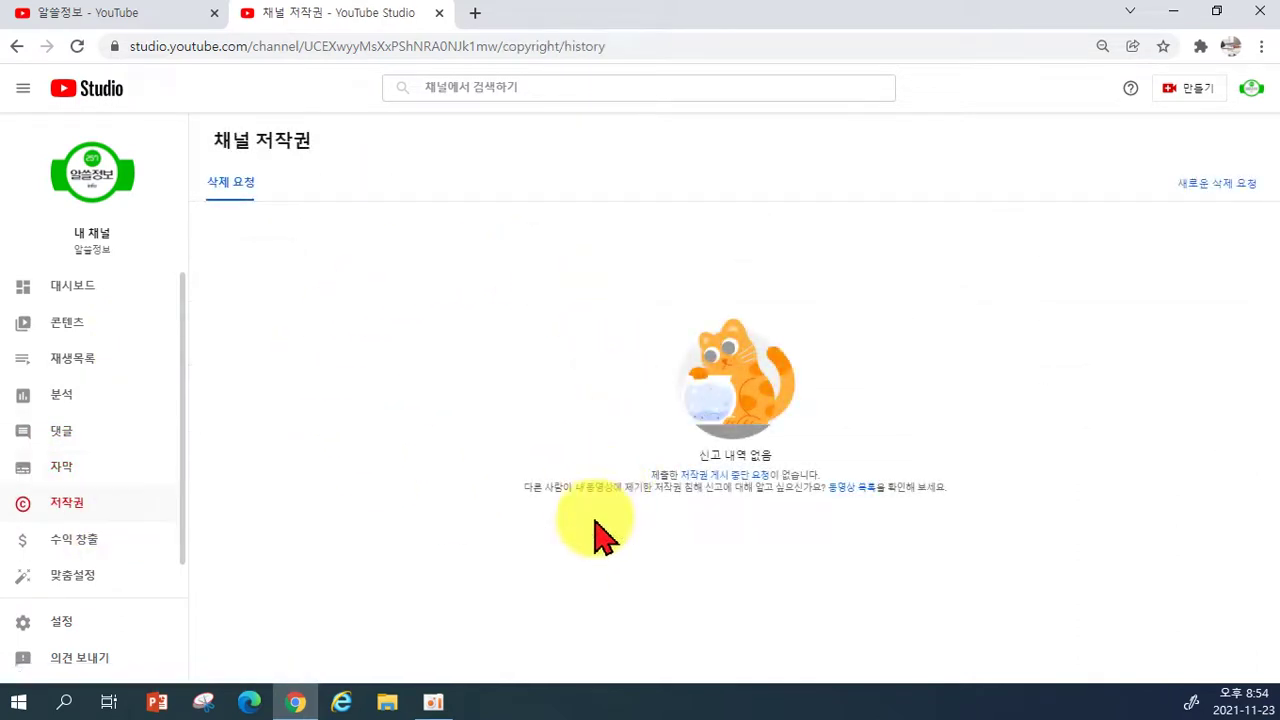
# Set the channel's country of residence to 대한민국 from the monetization page and save the settings.
pyautogui.click(65, 540)
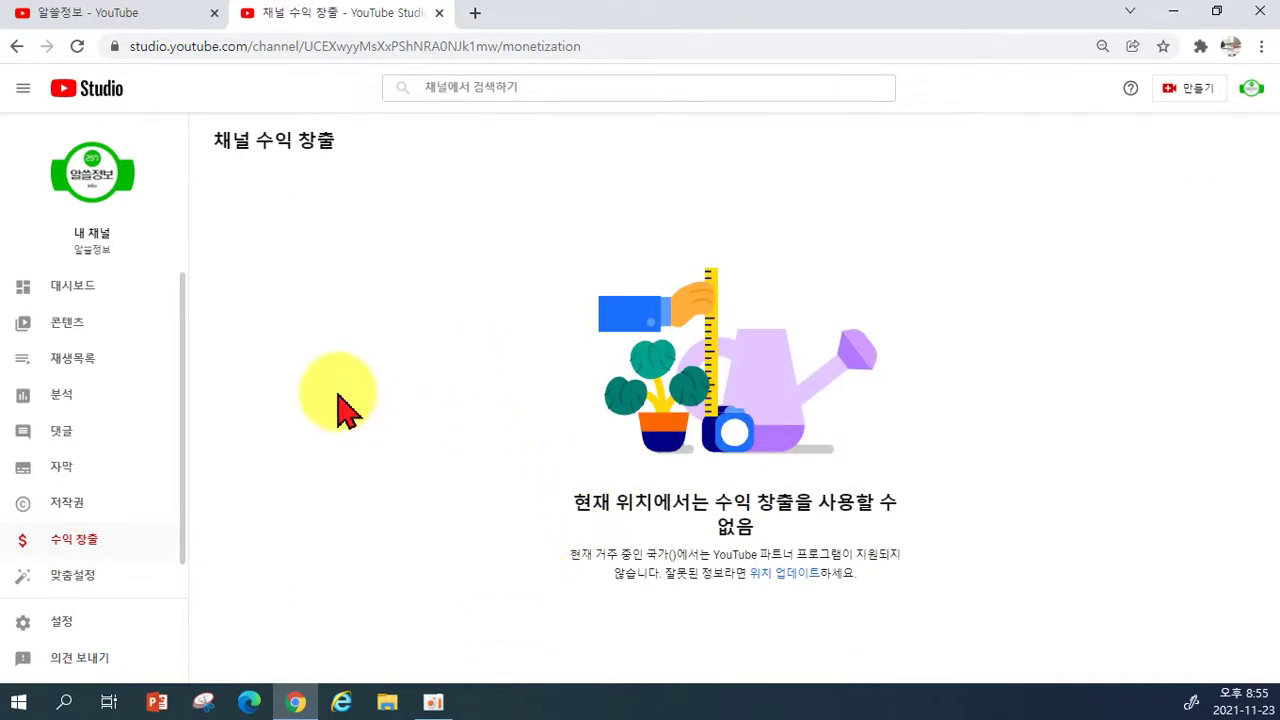
pyautogui.click(794, 576)
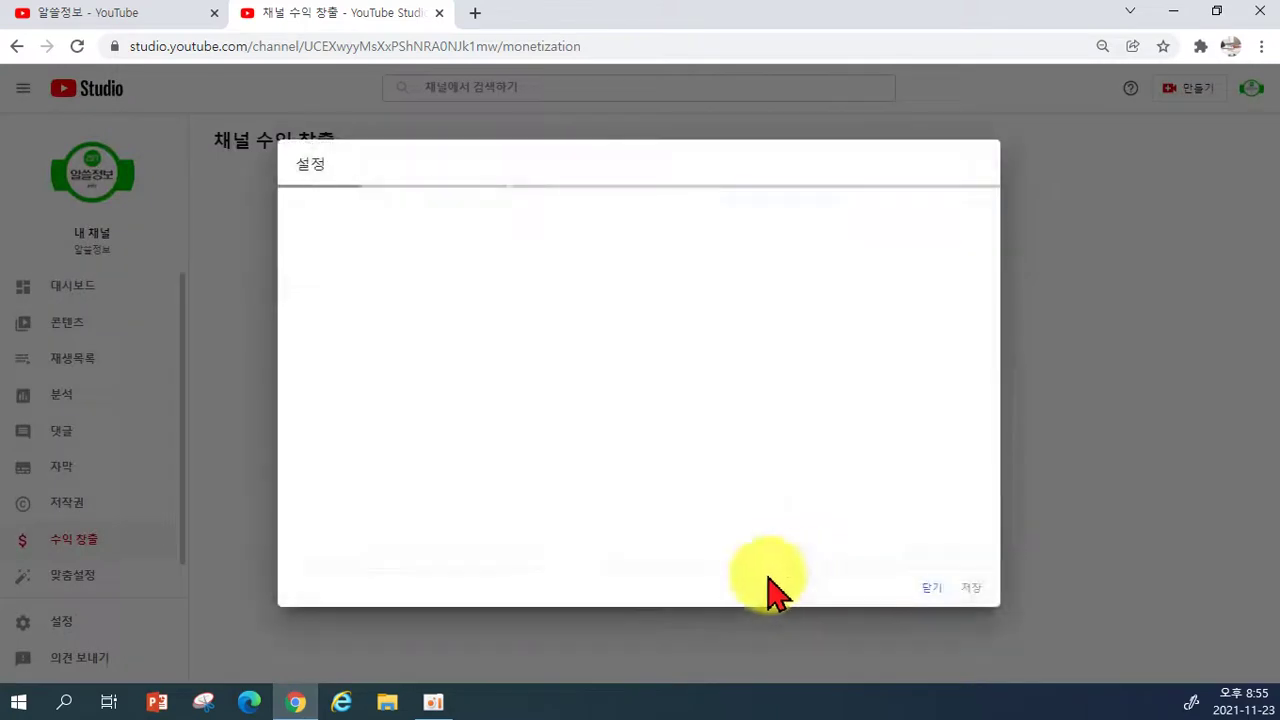
pyautogui.click(575, 298)
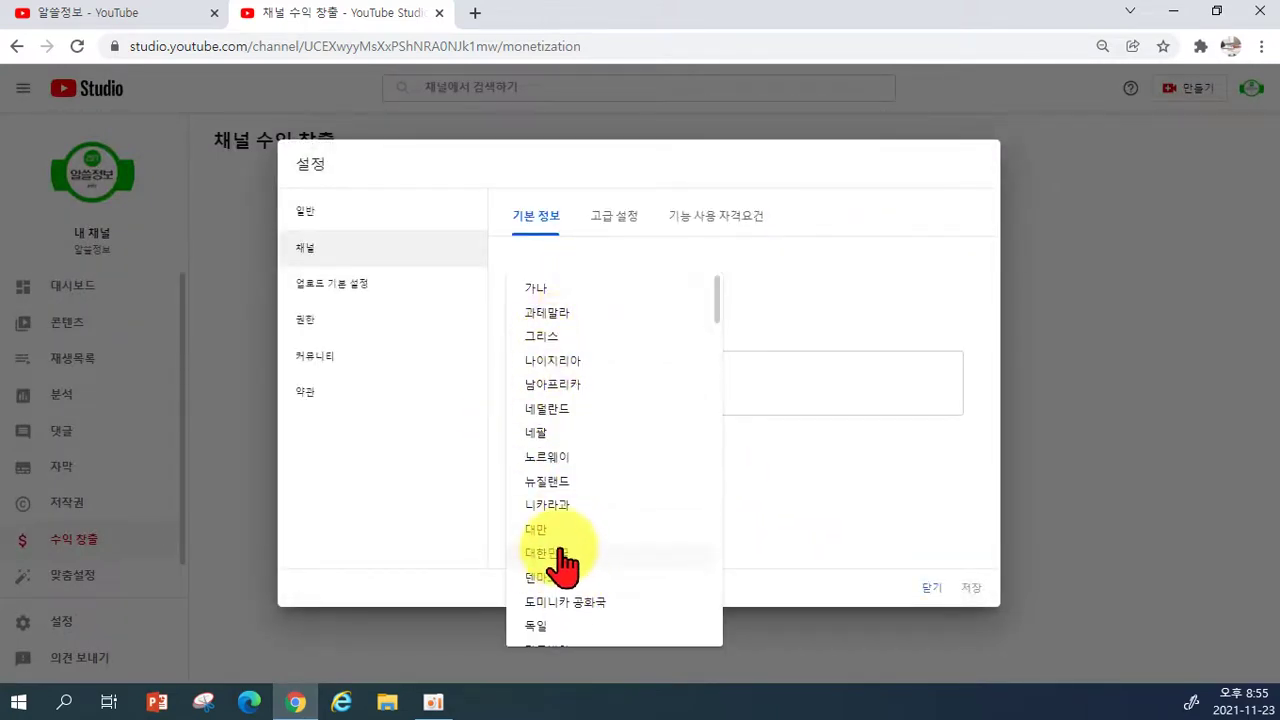
pyautogui.click(560, 552)
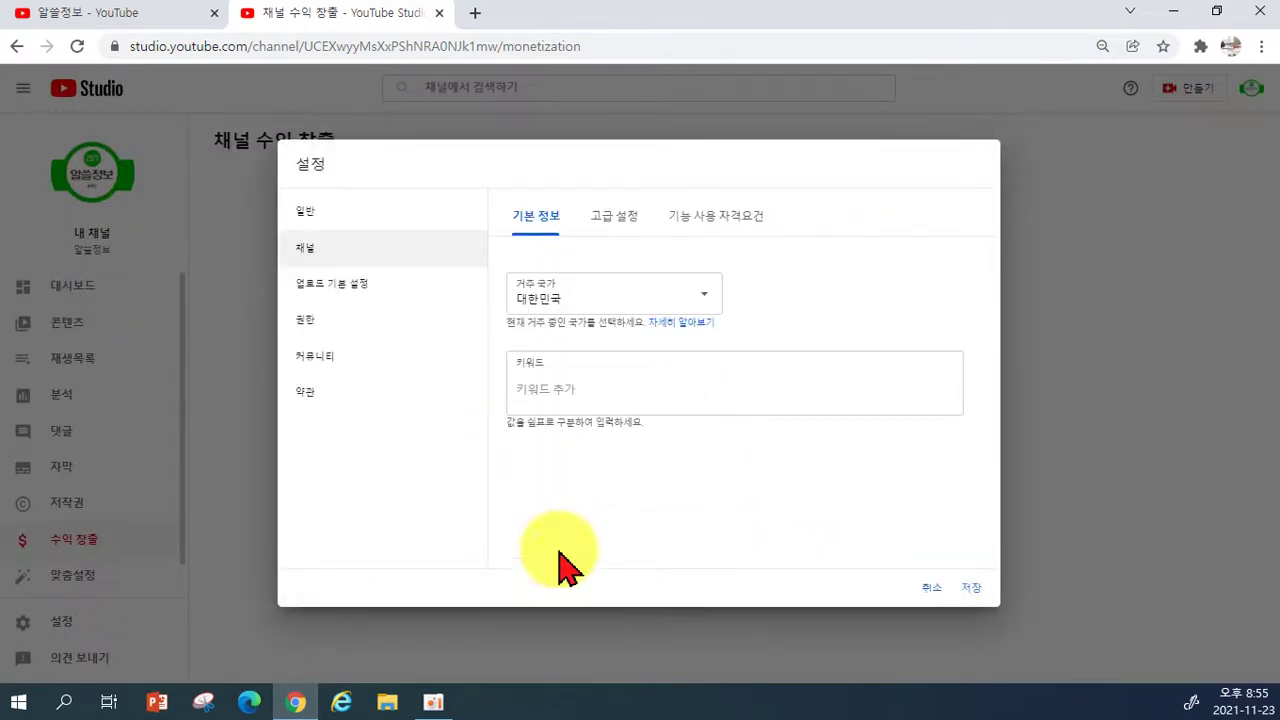
pyautogui.click(969, 590)
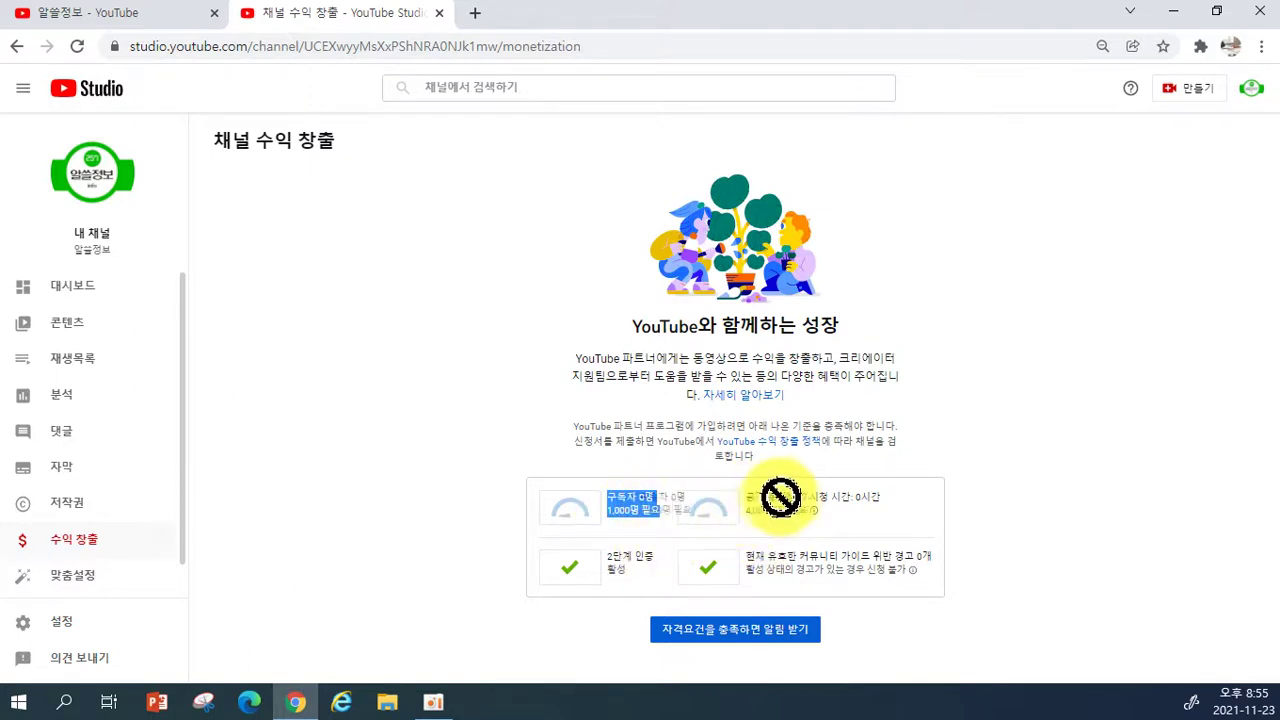
# Review the subscriber and watch-time requirements for monetization, and check the channel customization layout.
pyautogui.moveTo(777, 497); pyautogui.dragTo(828, 507)
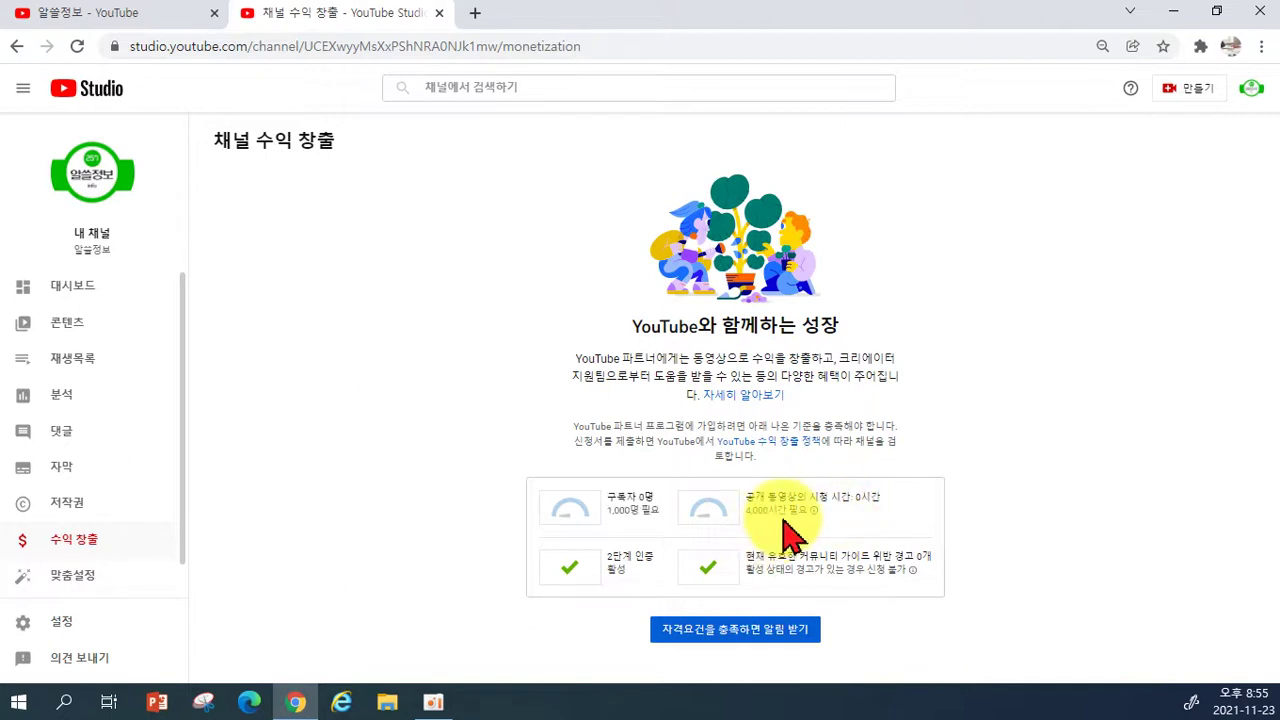
pyautogui.moveTo(811, 516)
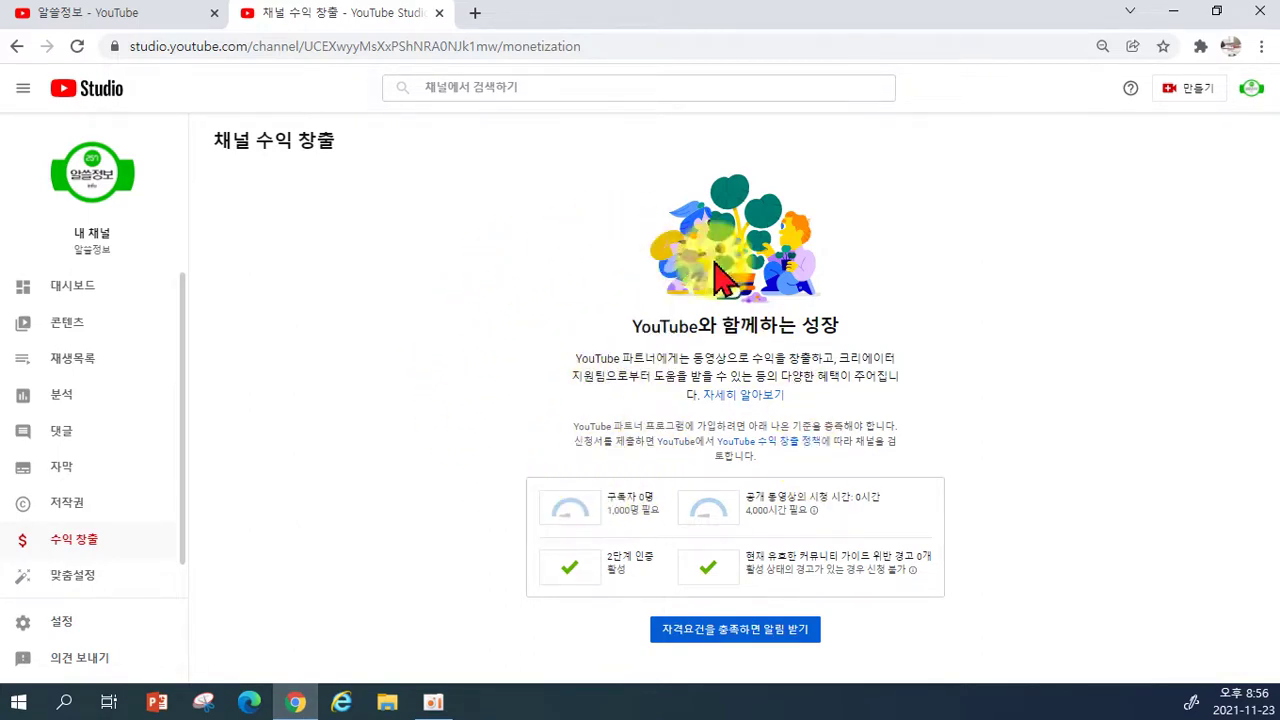
pyautogui.click(128, 575)
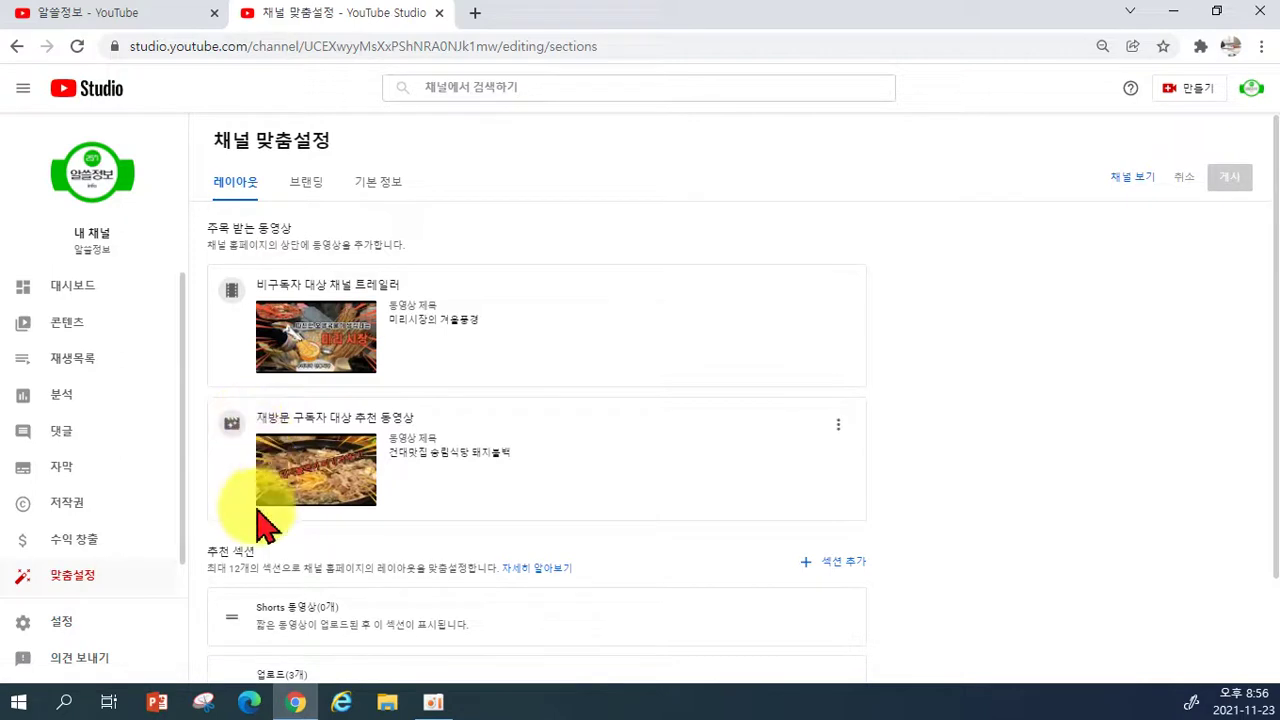
pyautogui.scroll(-1, 262, 520)
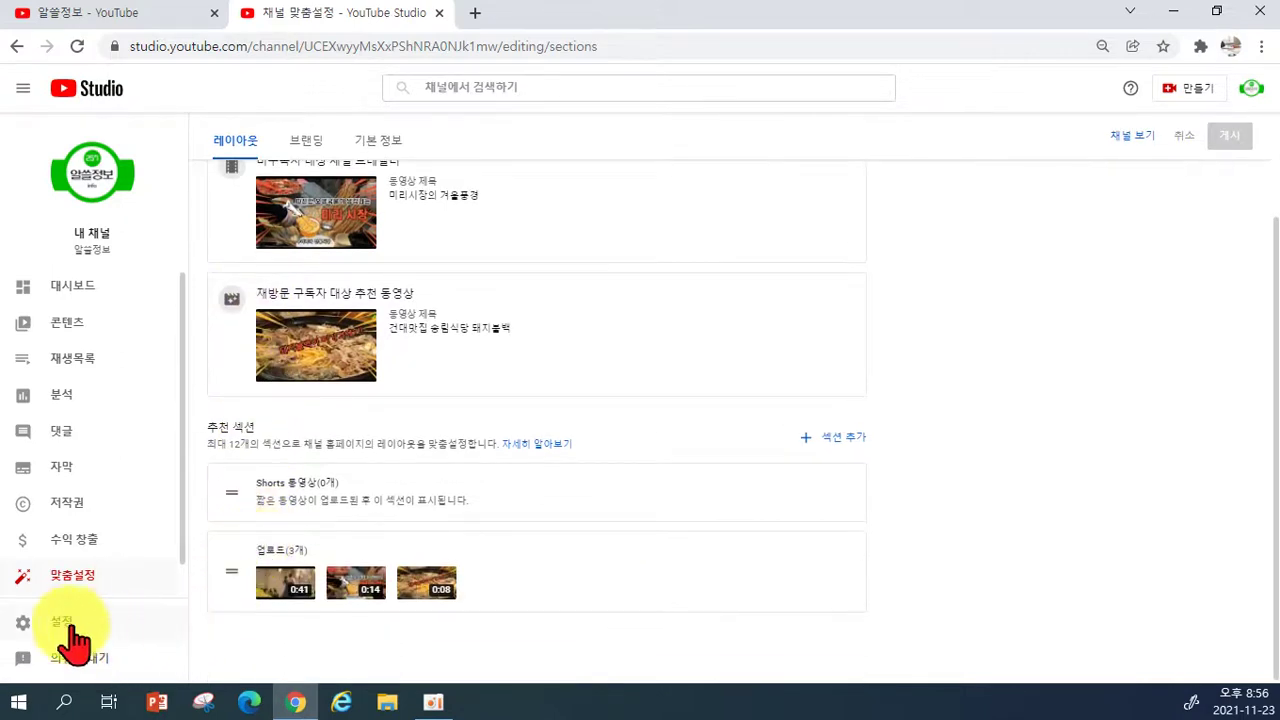
# Review the channel settings for currency, country and keywords, upload defaults, permissions, community filters and terms, and close them without changes.
pyautogui.click(60, 630)
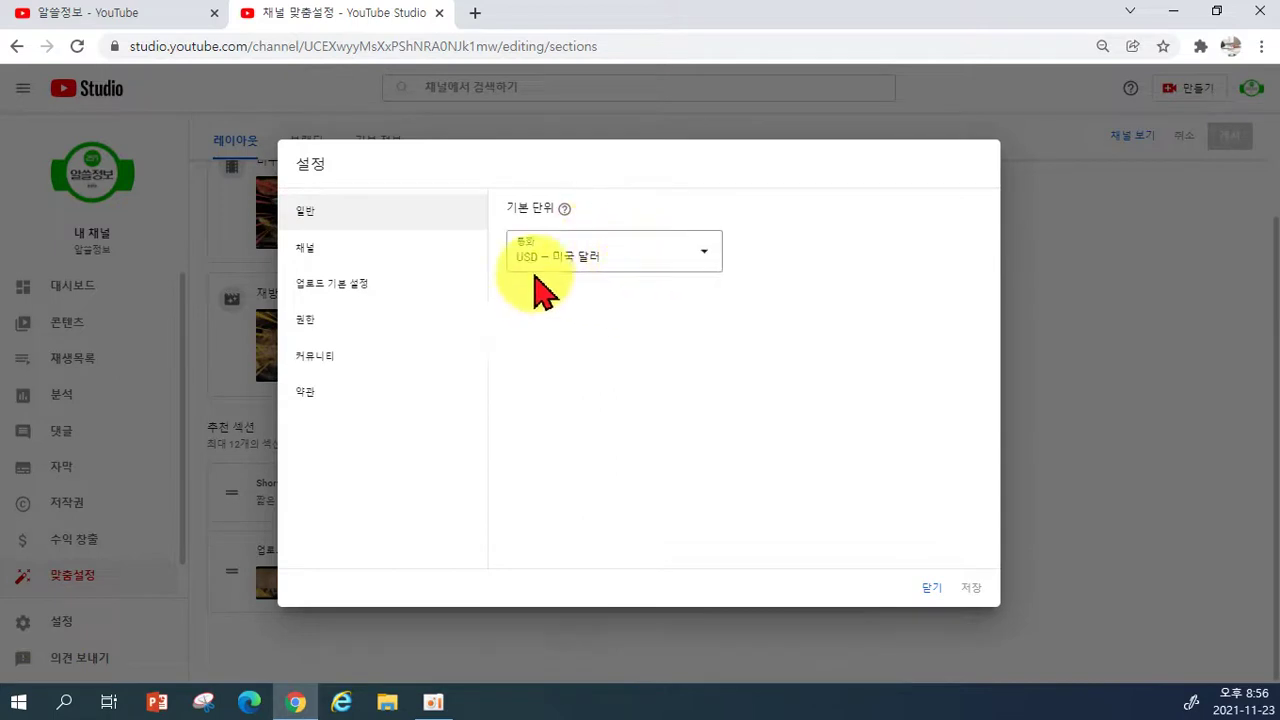
pyautogui.click(330, 250)
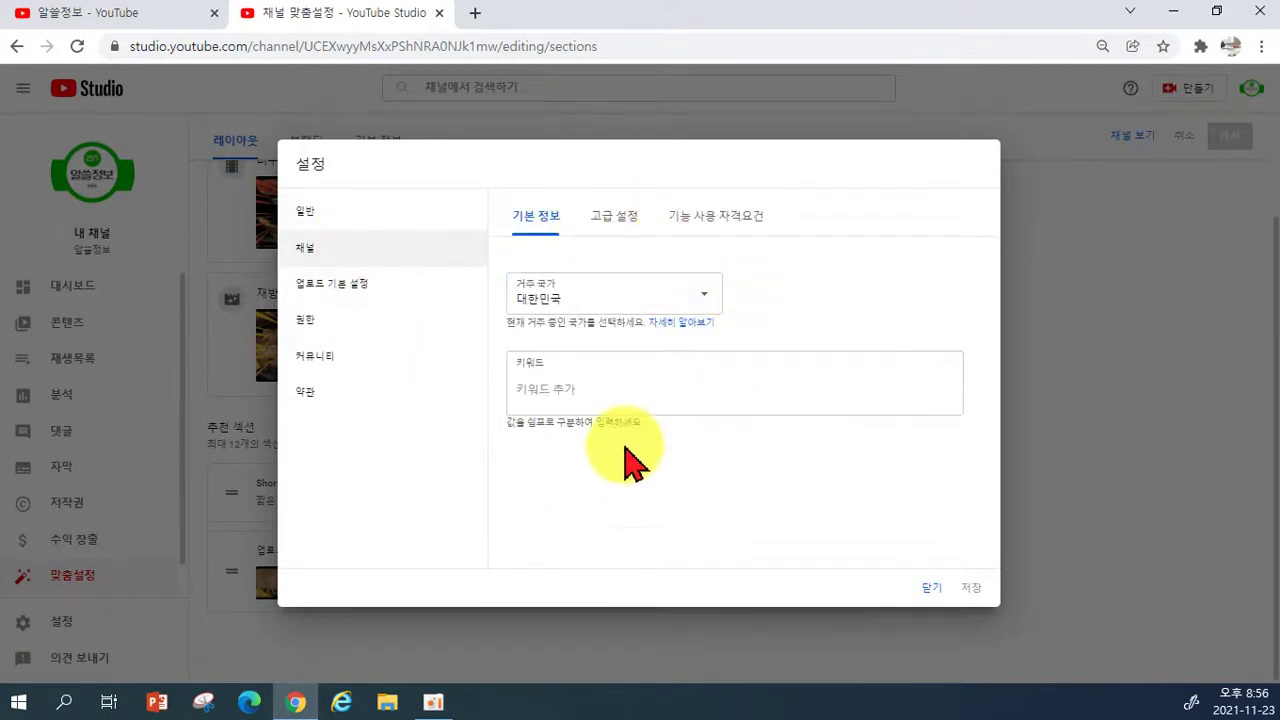
pyautogui.click(330, 284)
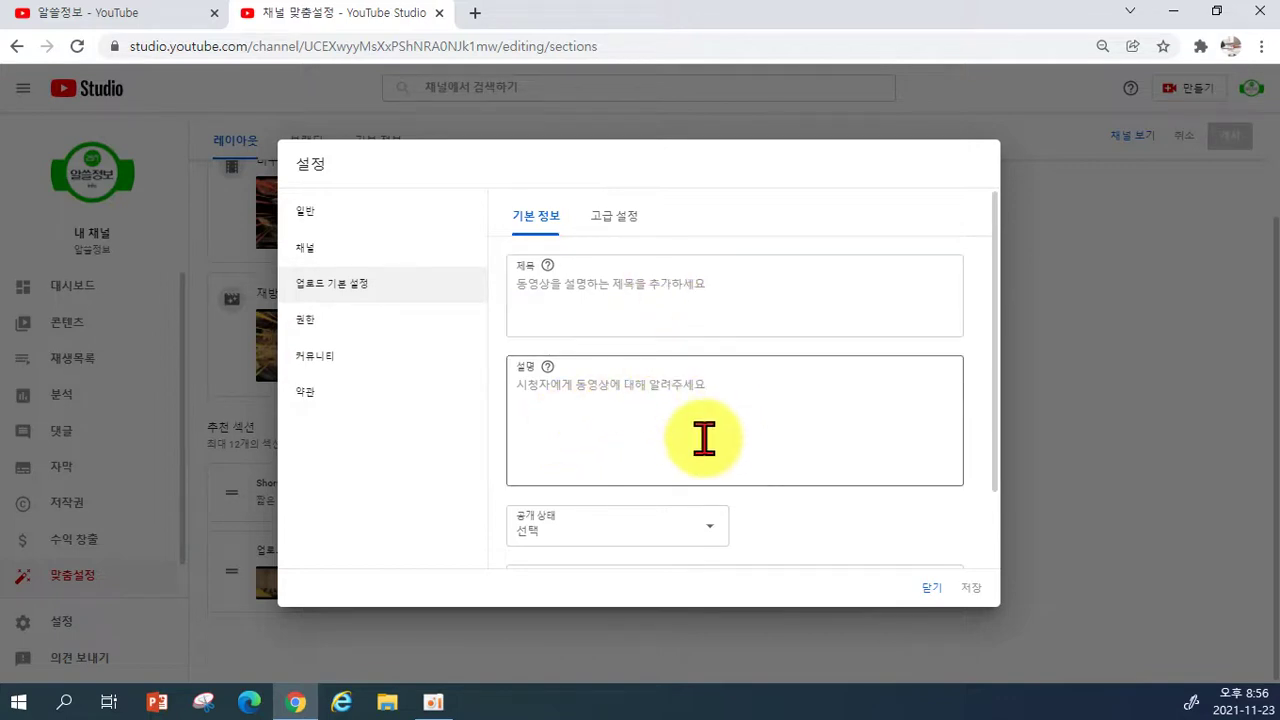
pyautogui.scroll(-2, 700, 436)
pyautogui.scroll(2, 700, 450)
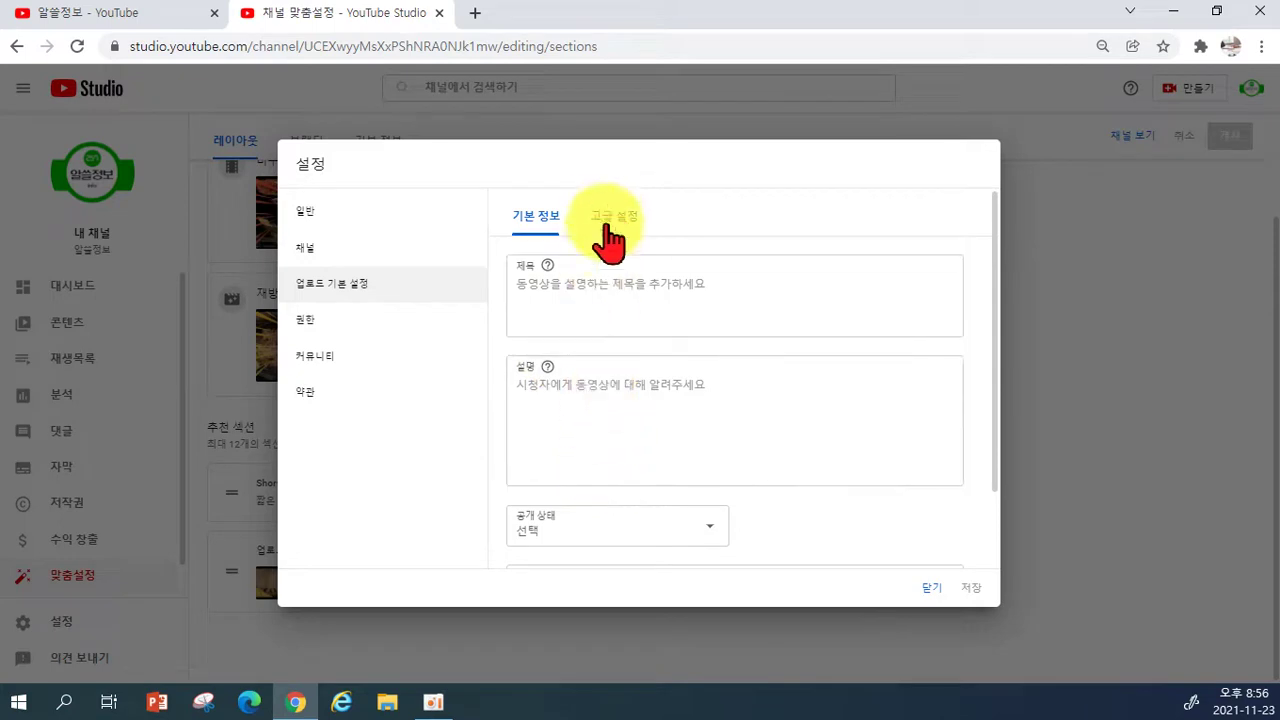
pyautogui.click(310, 322)
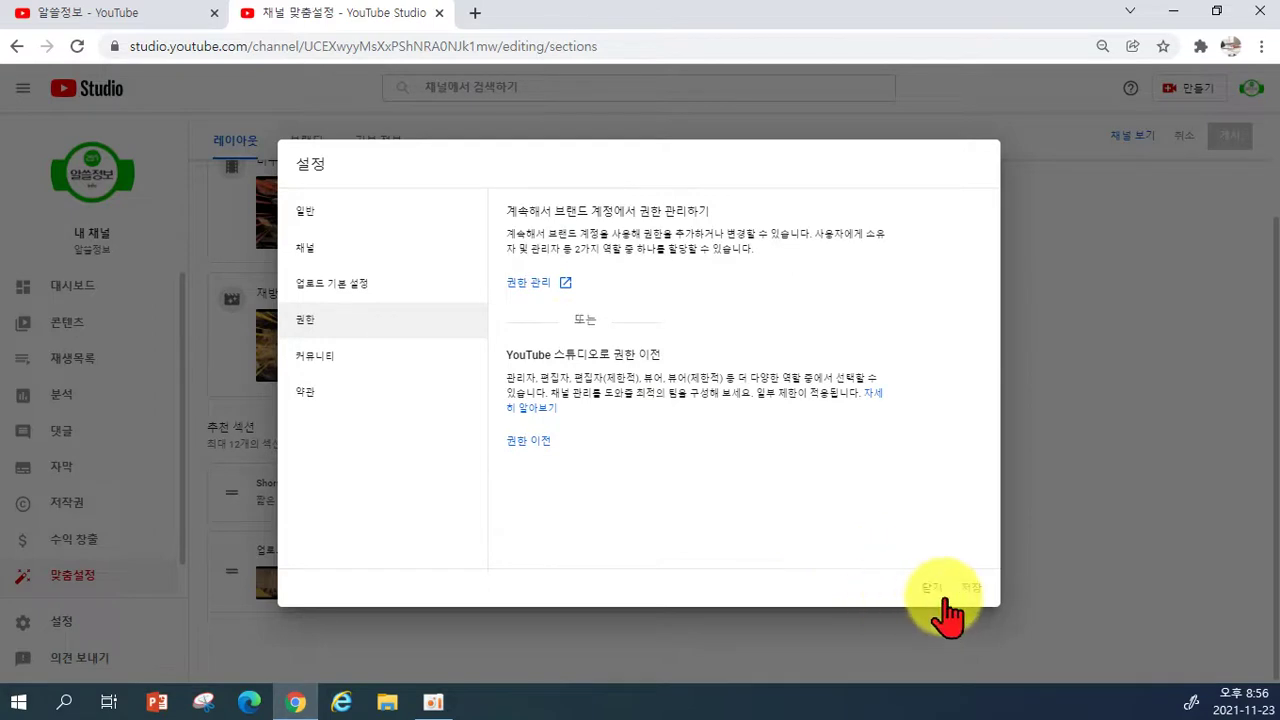
pyautogui.click(322, 362)
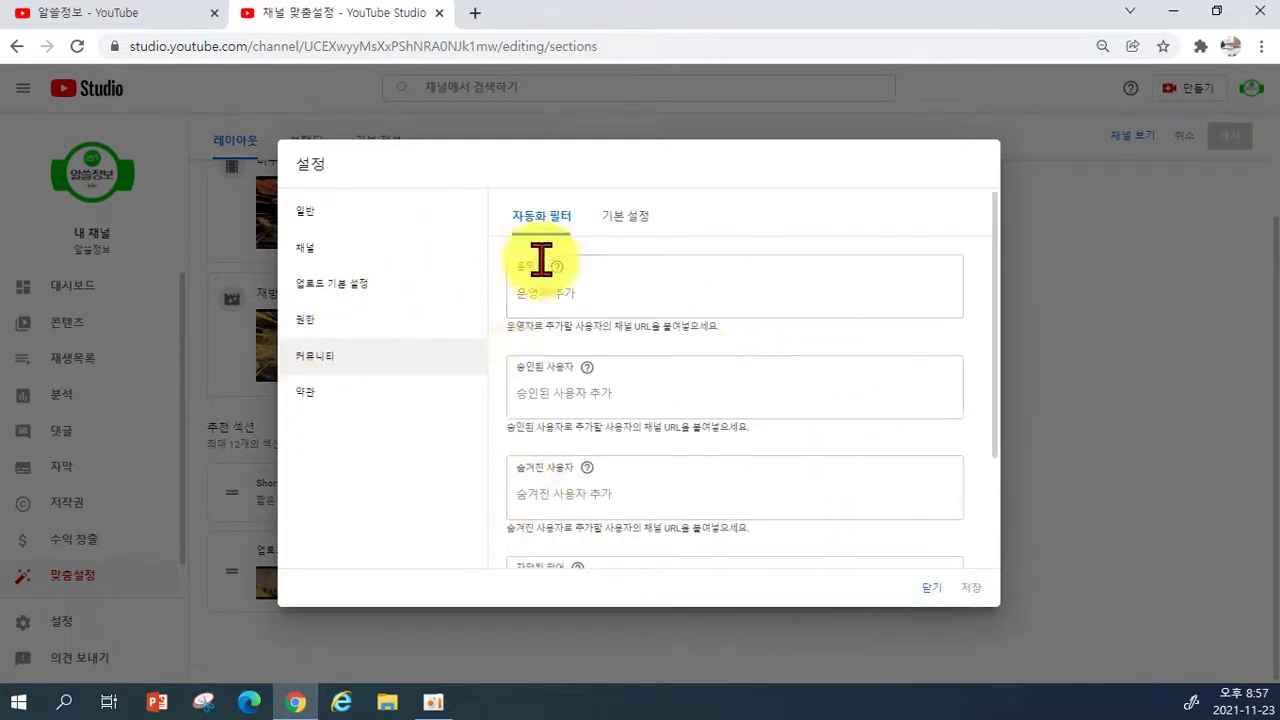
pyautogui.scroll(-2, 745, 395)
pyautogui.scroll(3, 717, 440)
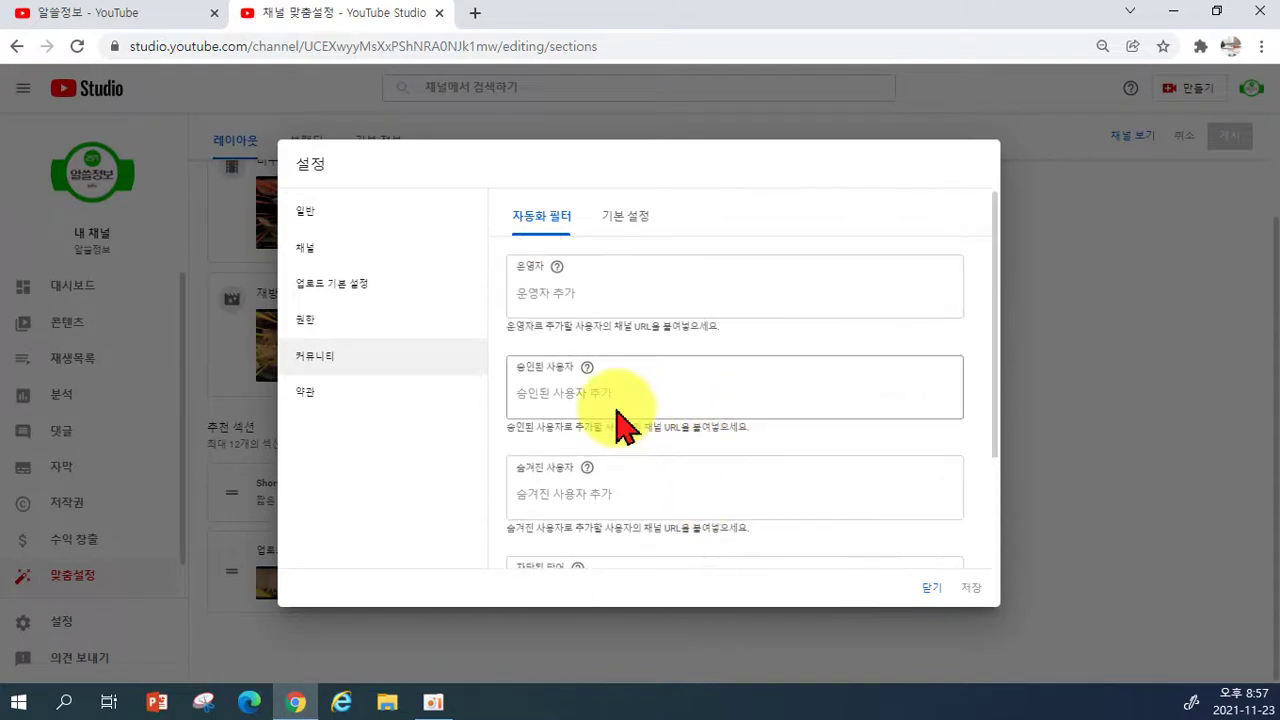
pyautogui.click(325, 400)
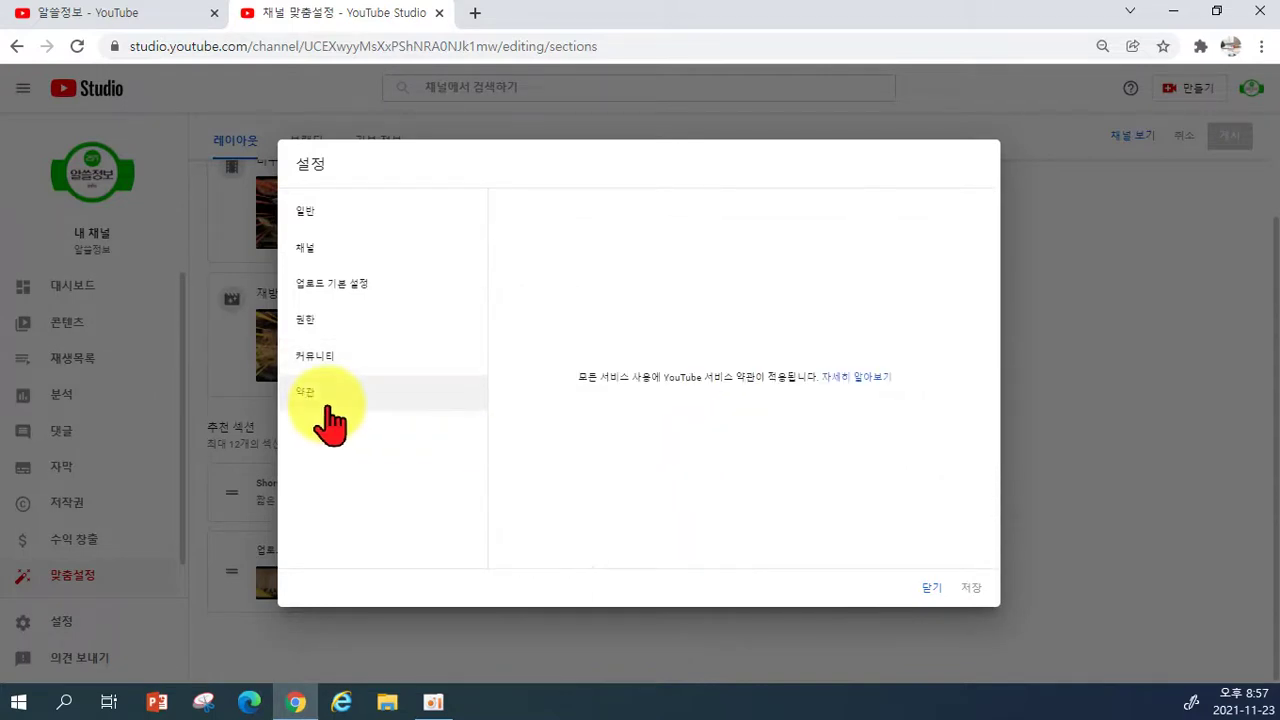
pyautogui.click(931, 588)
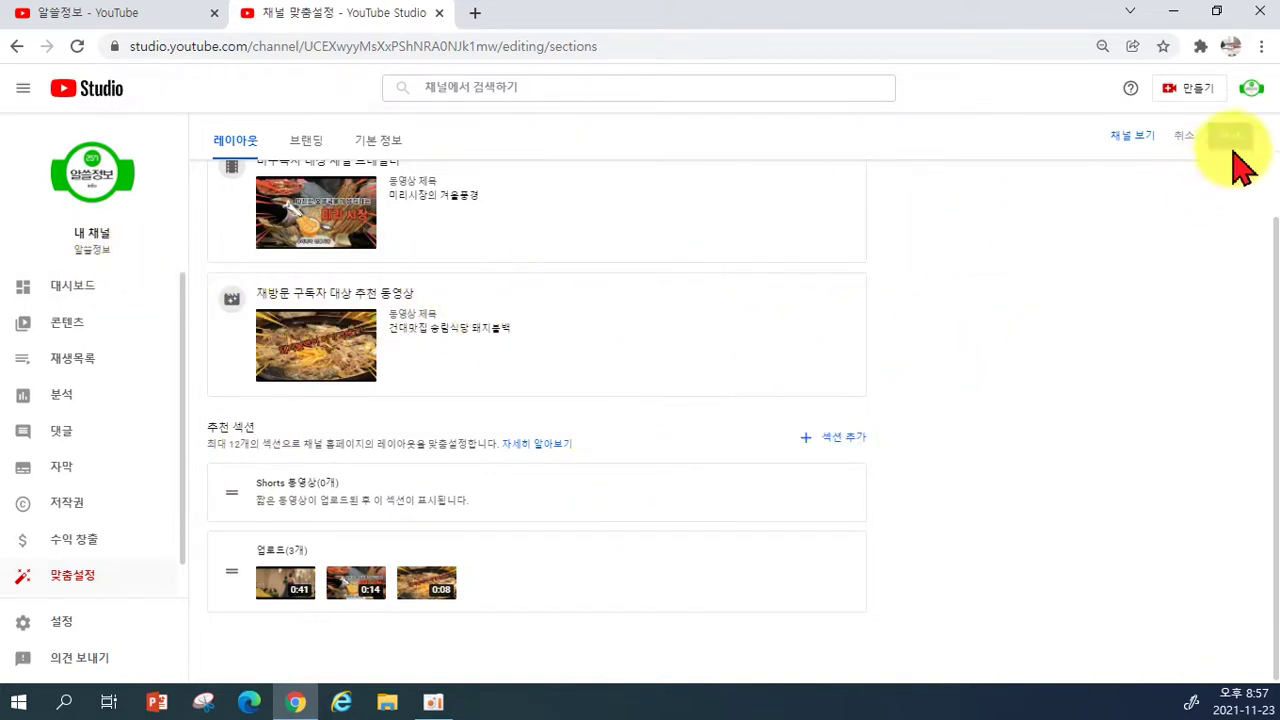
# Switch the account from 알쓸정보 to the monetized teaching channel with 2,240 subscribers.
pyautogui.click(1254, 90)
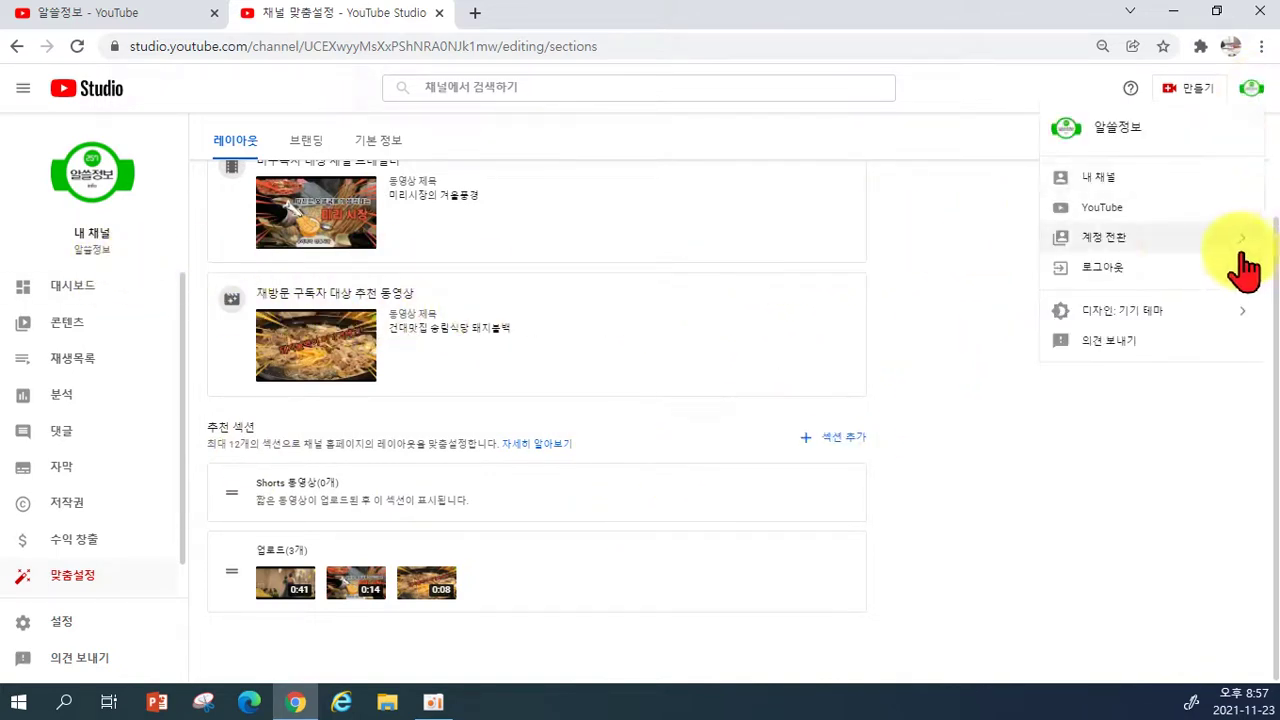
pyautogui.click(1134, 250)
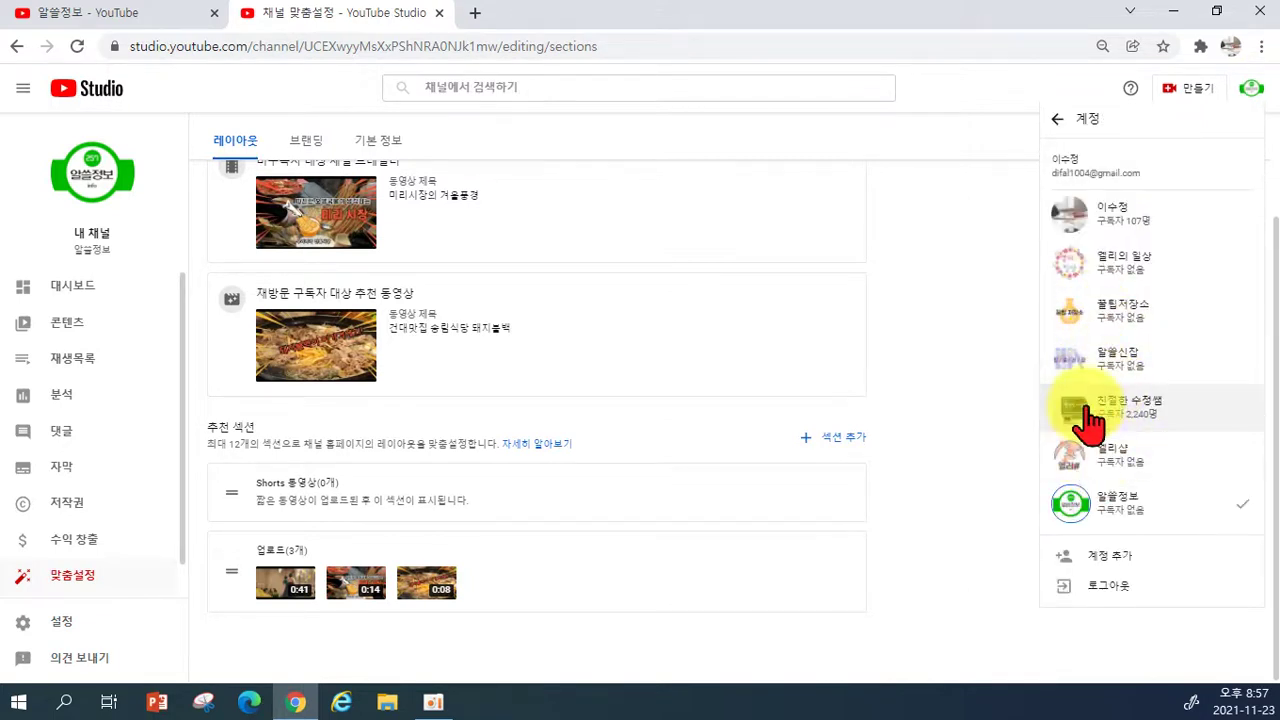
pyautogui.click(1090, 422)
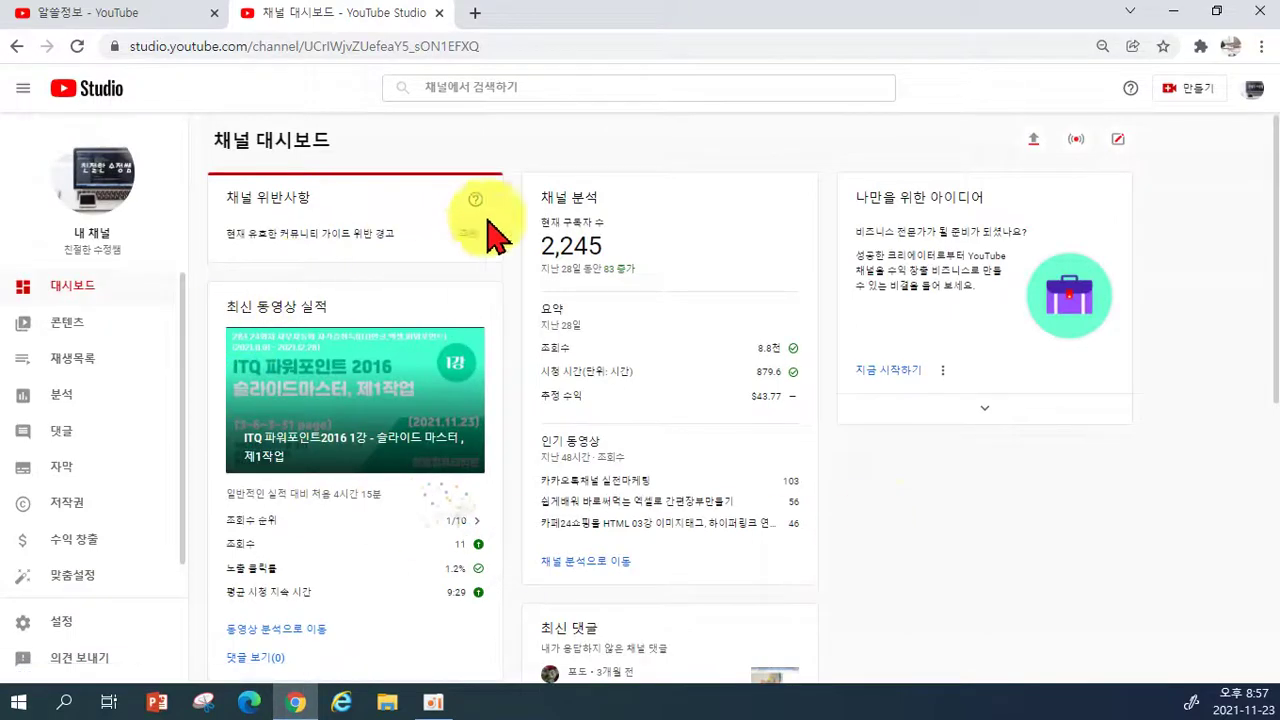
# Examine the channel dashboard's video performance, comments and recent subscribers, and check the community page for creating posts.
pyautogui.scroll(-2, 514, 463)
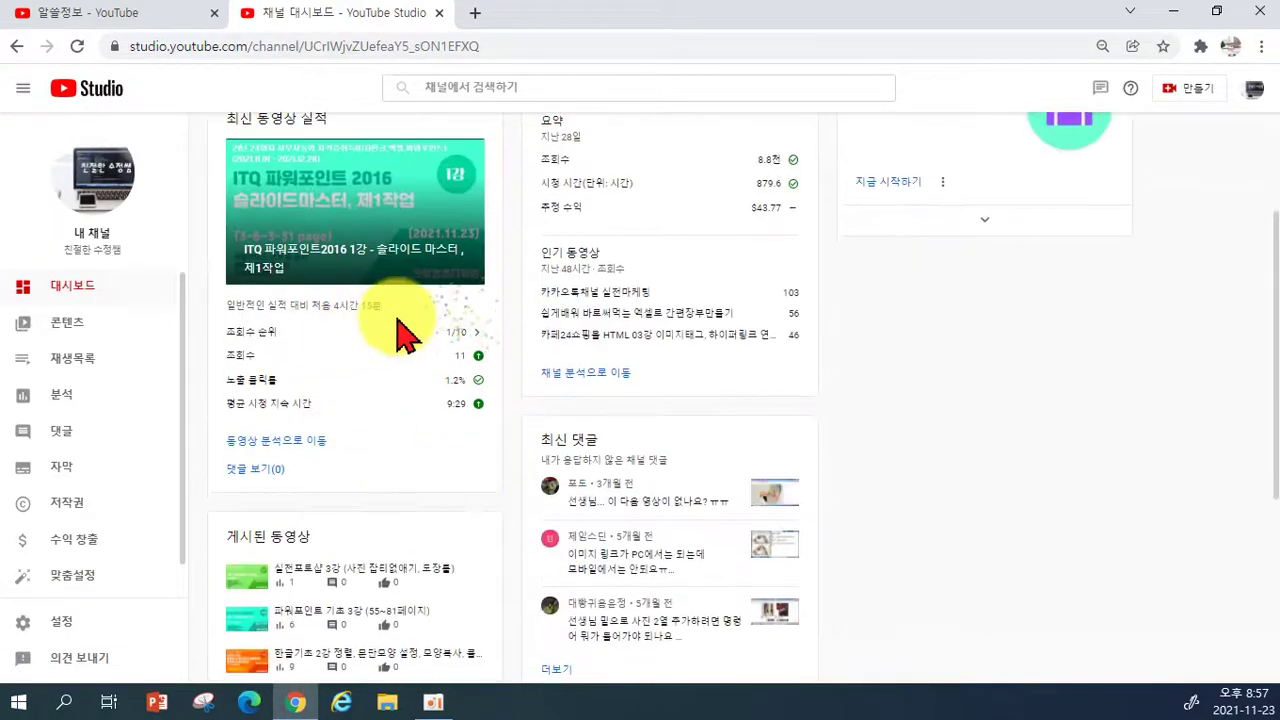
pyautogui.scroll(-2, 400, 480)
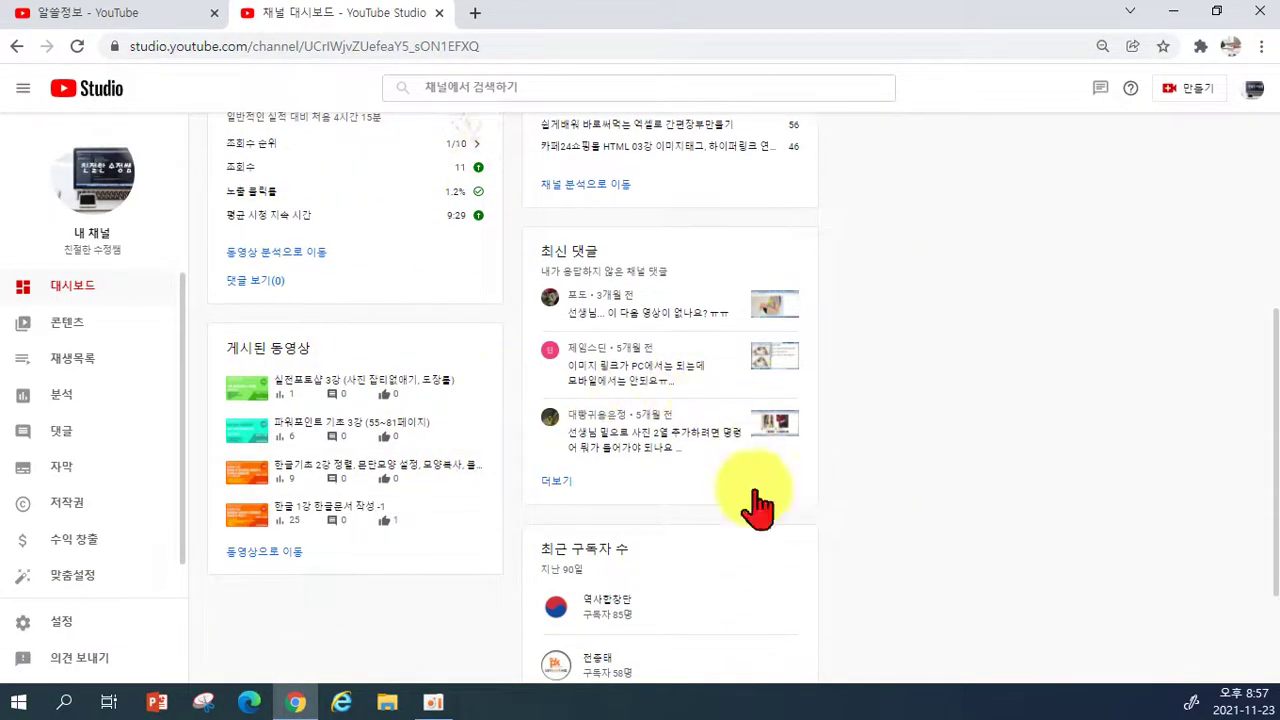
pyautogui.scroll(-2, 560, 420)
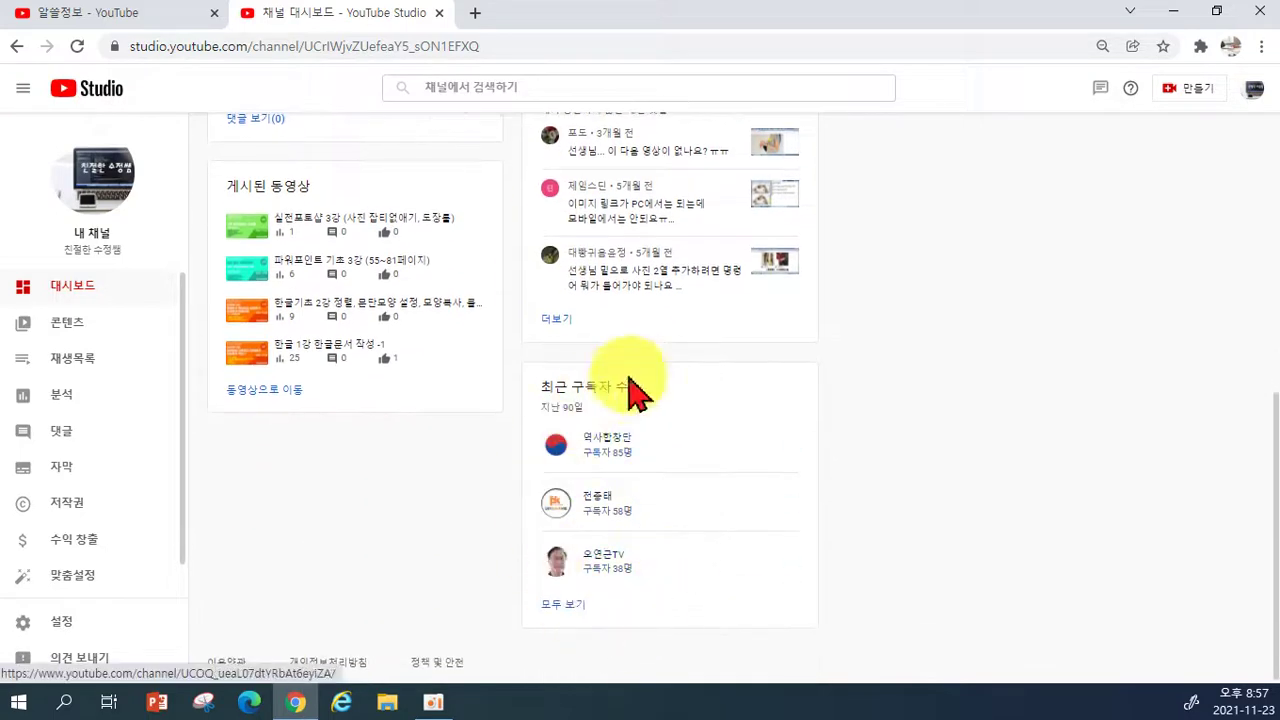
pyautogui.scroll(6, 806, 491)
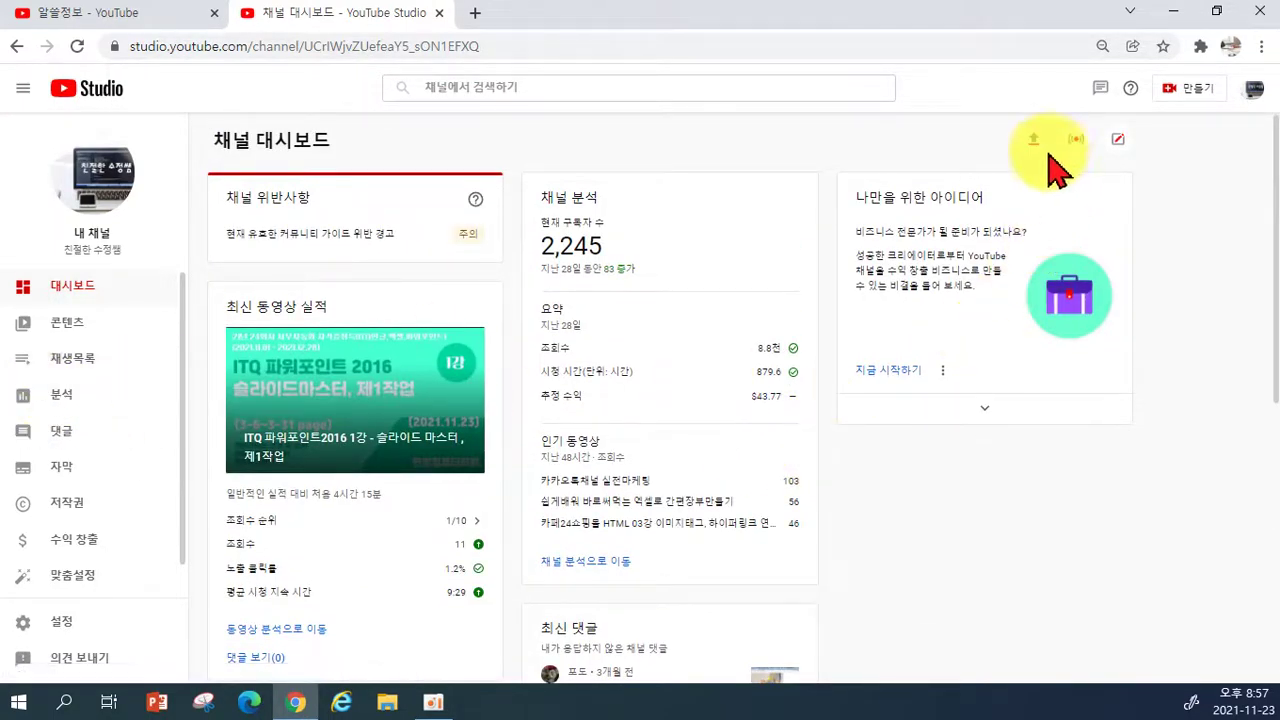
pyautogui.click(1119, 141)
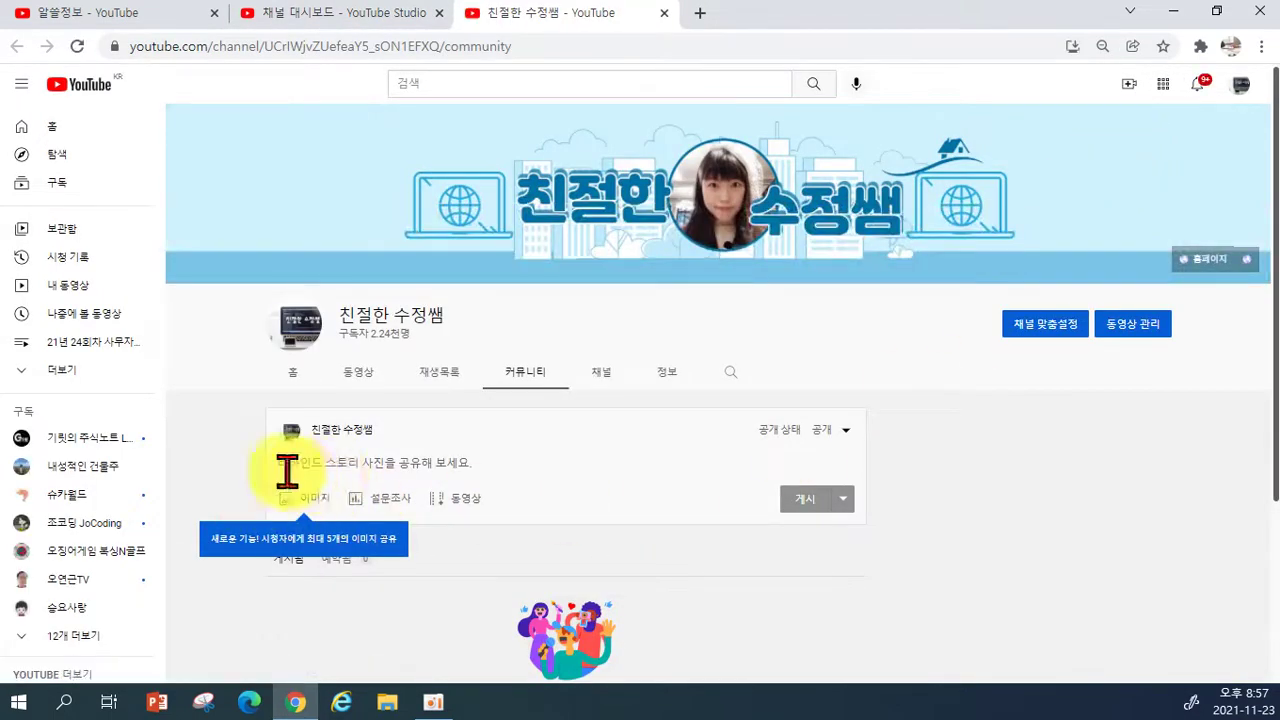
pyautogui.click(664, 13)
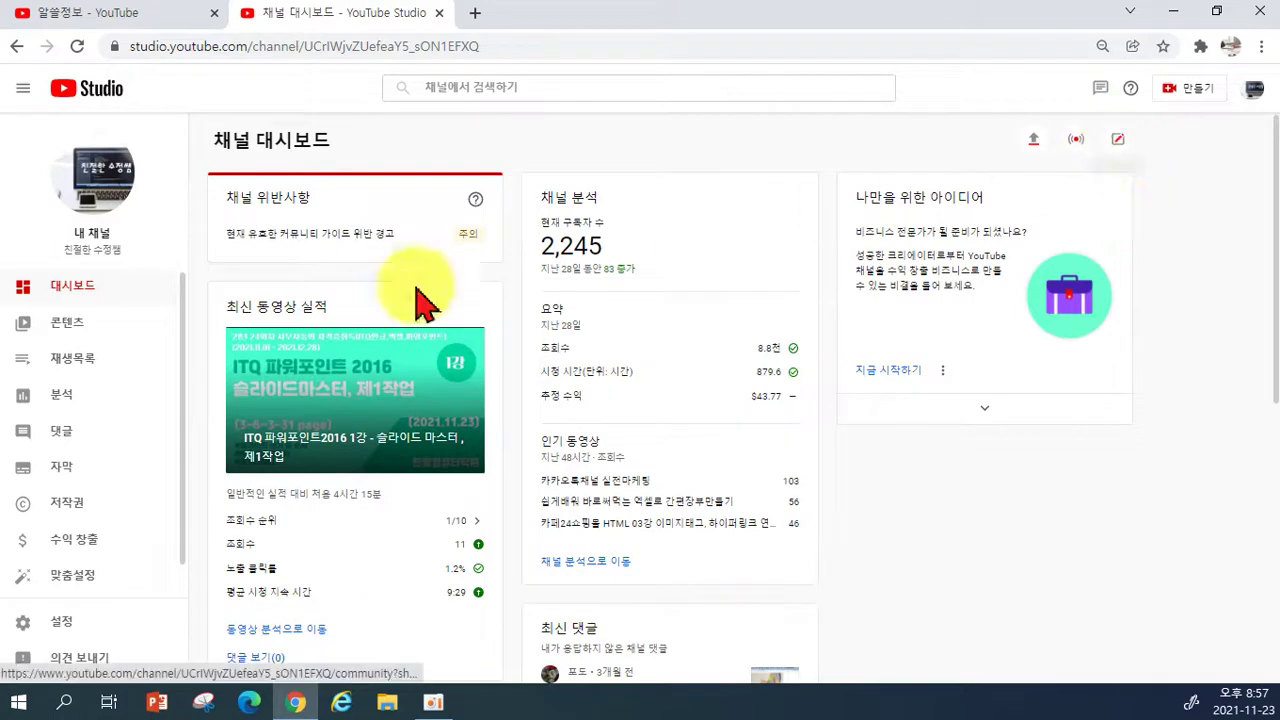
# Look through this channel's uploaded videos with their visibility and monetization status, and its list of playlists.
pyautogui.click(70, 325)
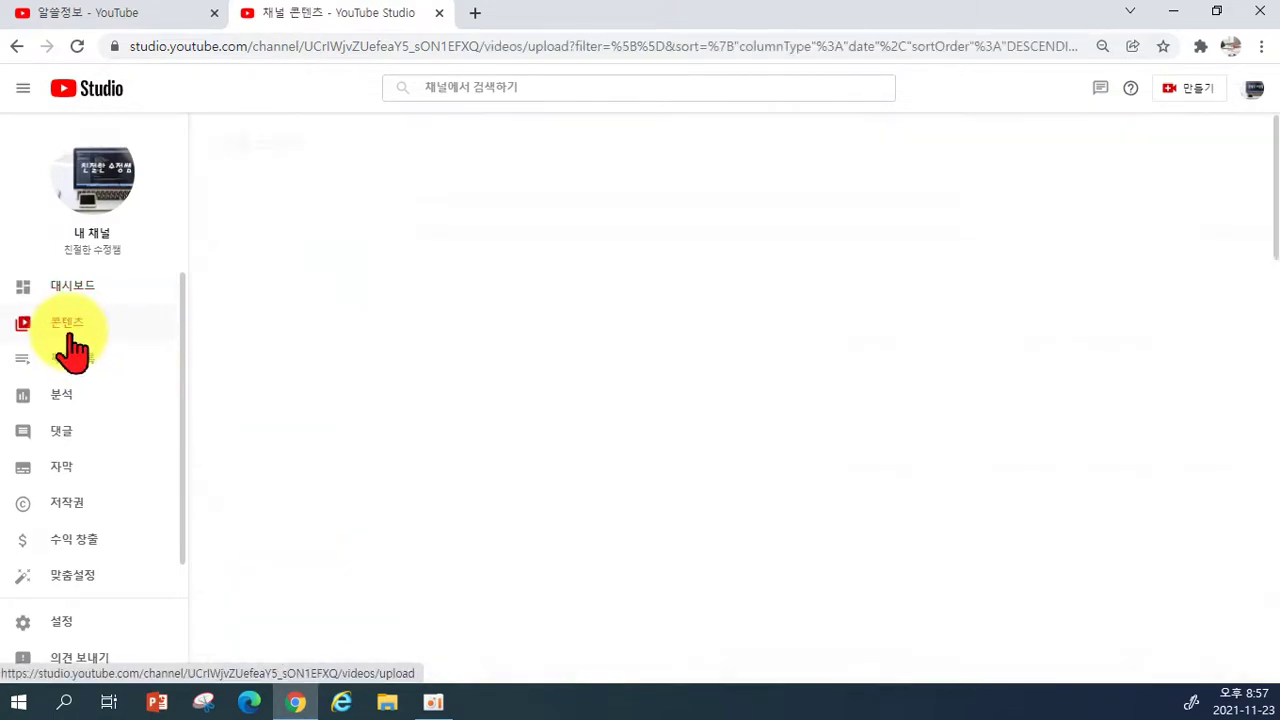
pyautogui.scroll(-2, 651, 360)
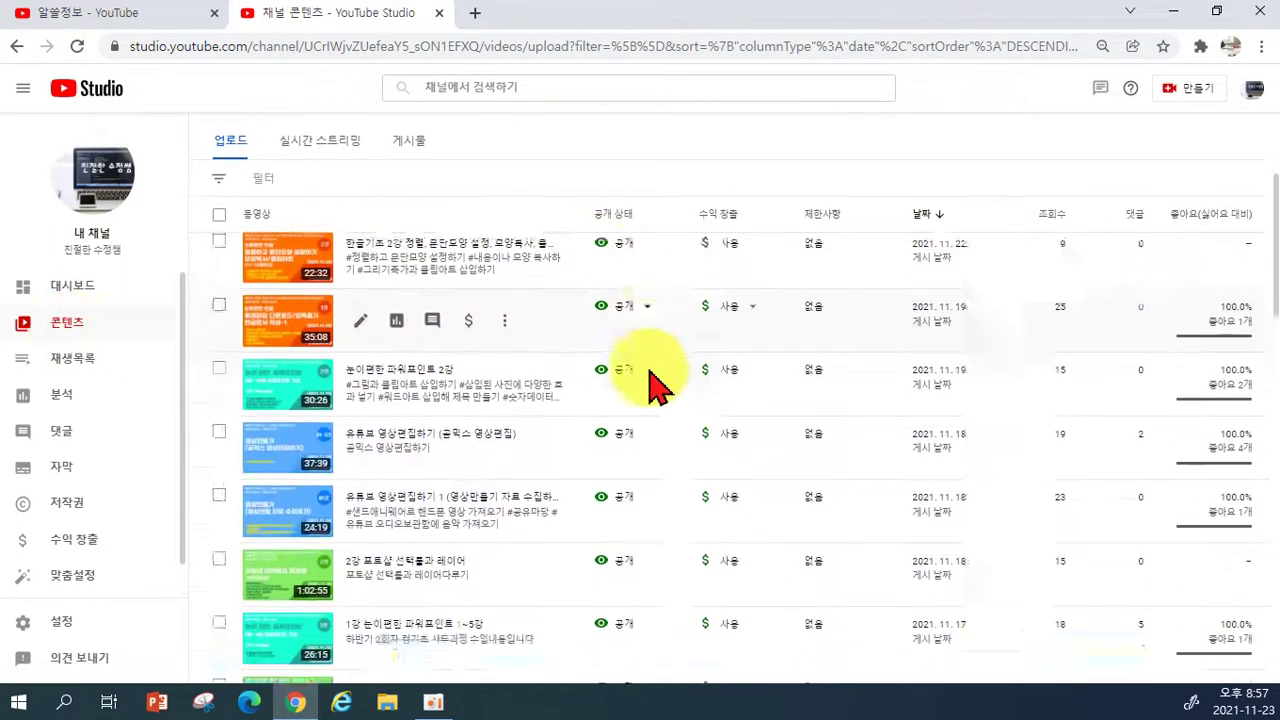
pyautogui.scroll(-10, 651, 385)
pyautogui.scroll(-4, 1010, 480)
pyautogui.scroll(10, 450, 410)
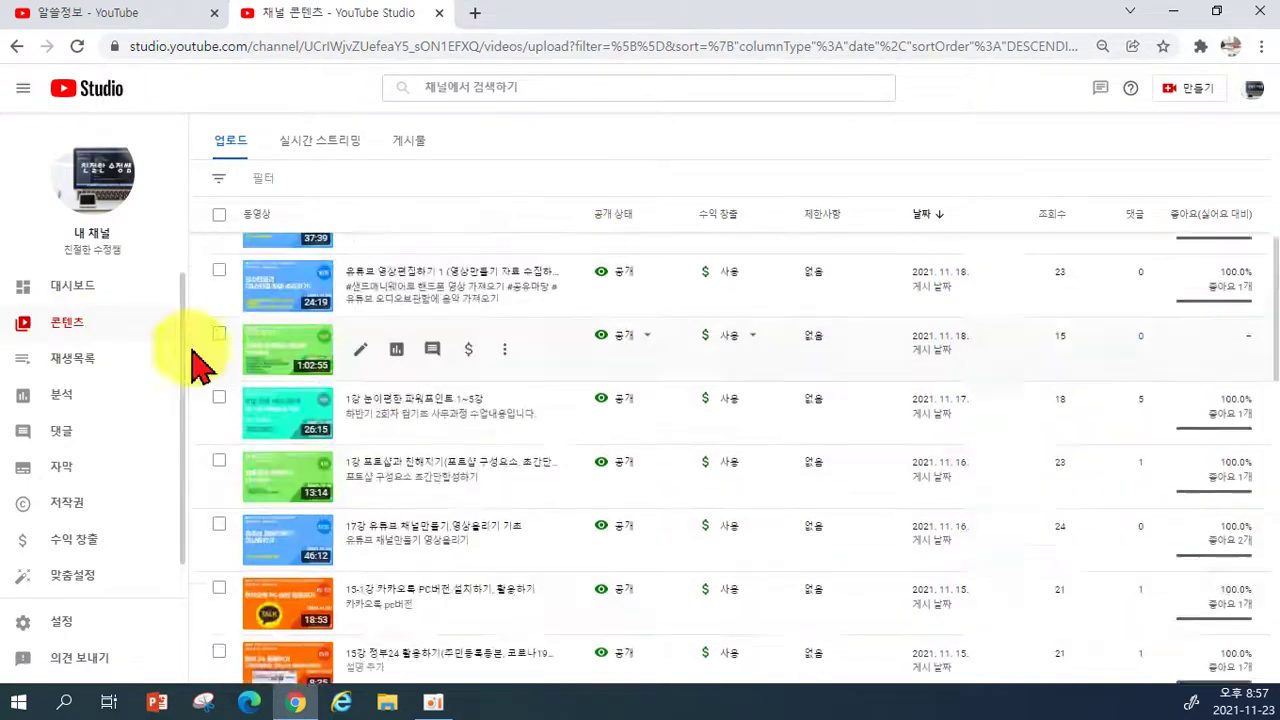
pyautogui.click(60, 360)
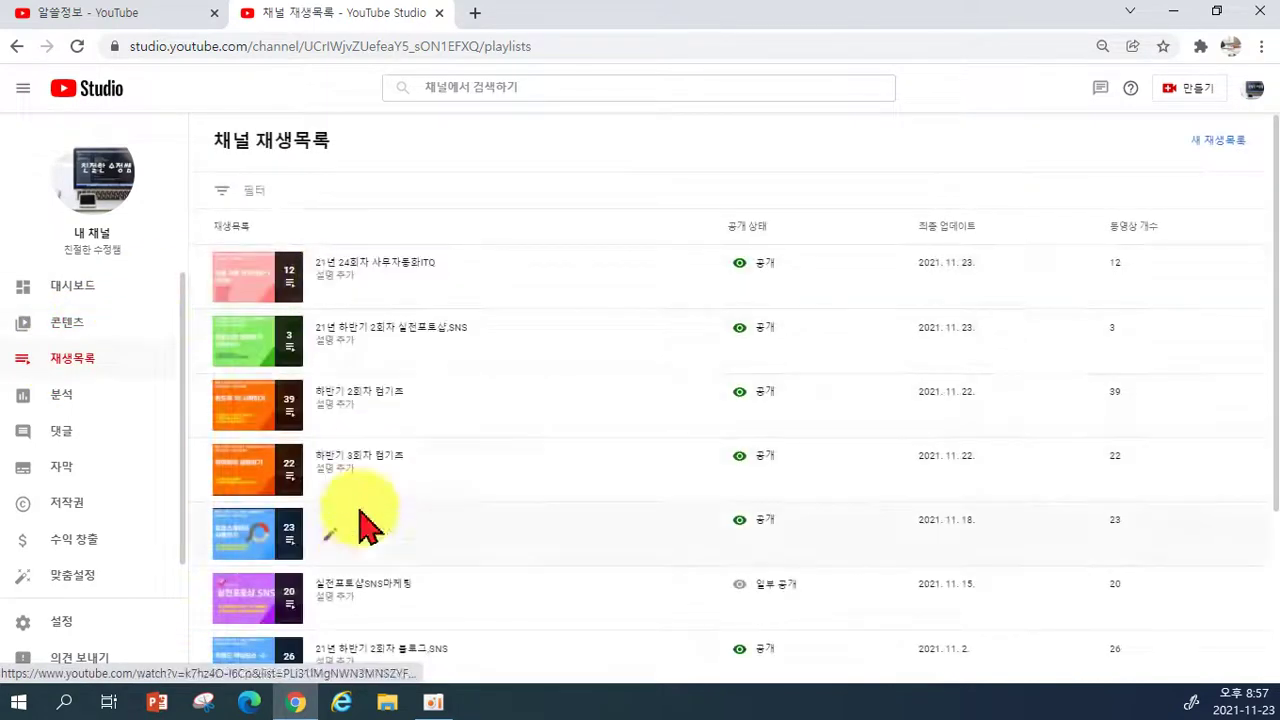
pyautogui.scroll(-2, 1078, 462)
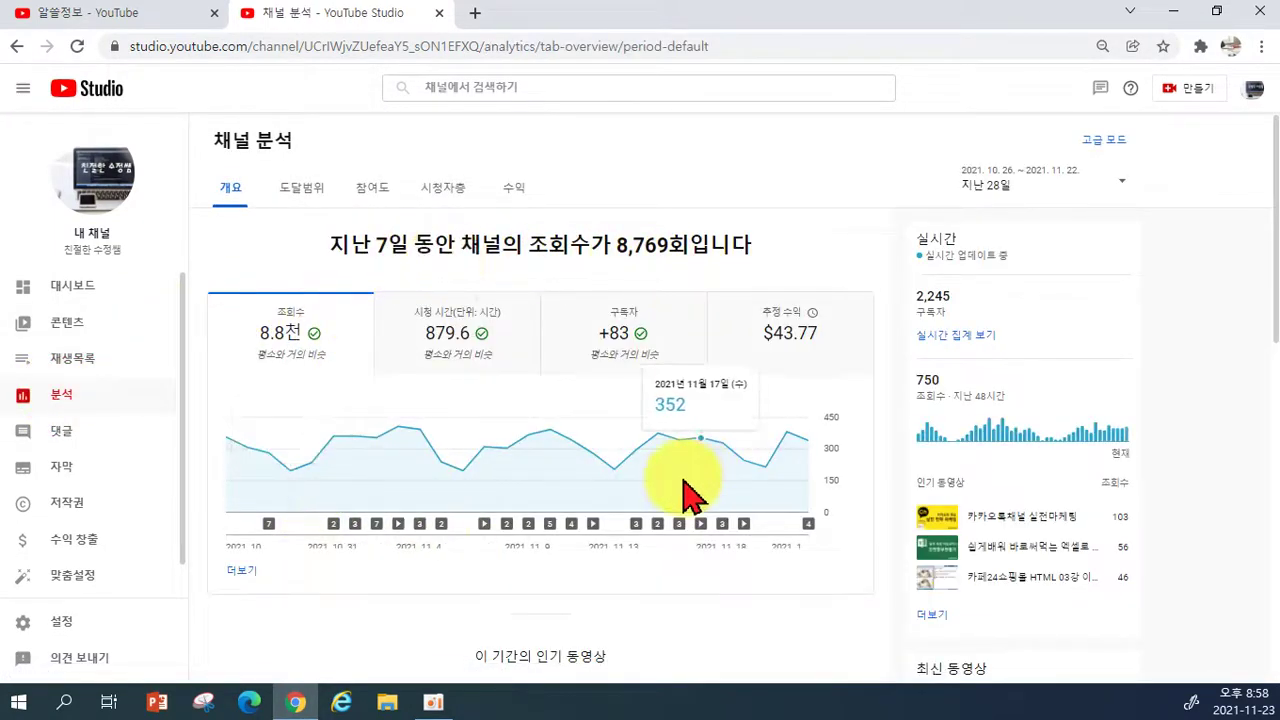
# Examine the channel analytics for reach, including traffic source types, external sources, playlists, suggested videos and YouTube search terms.
pyautogui.click(303, 200)
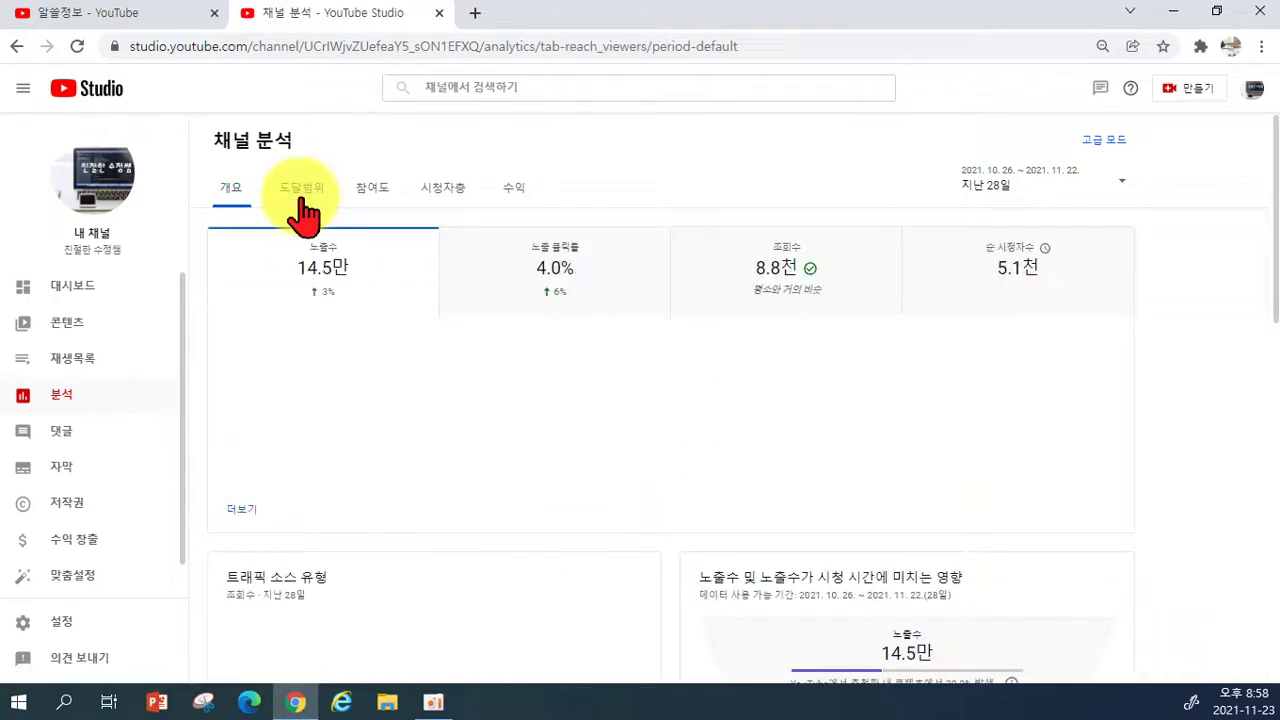
pyautogui.scroll(-4, 320, 250)
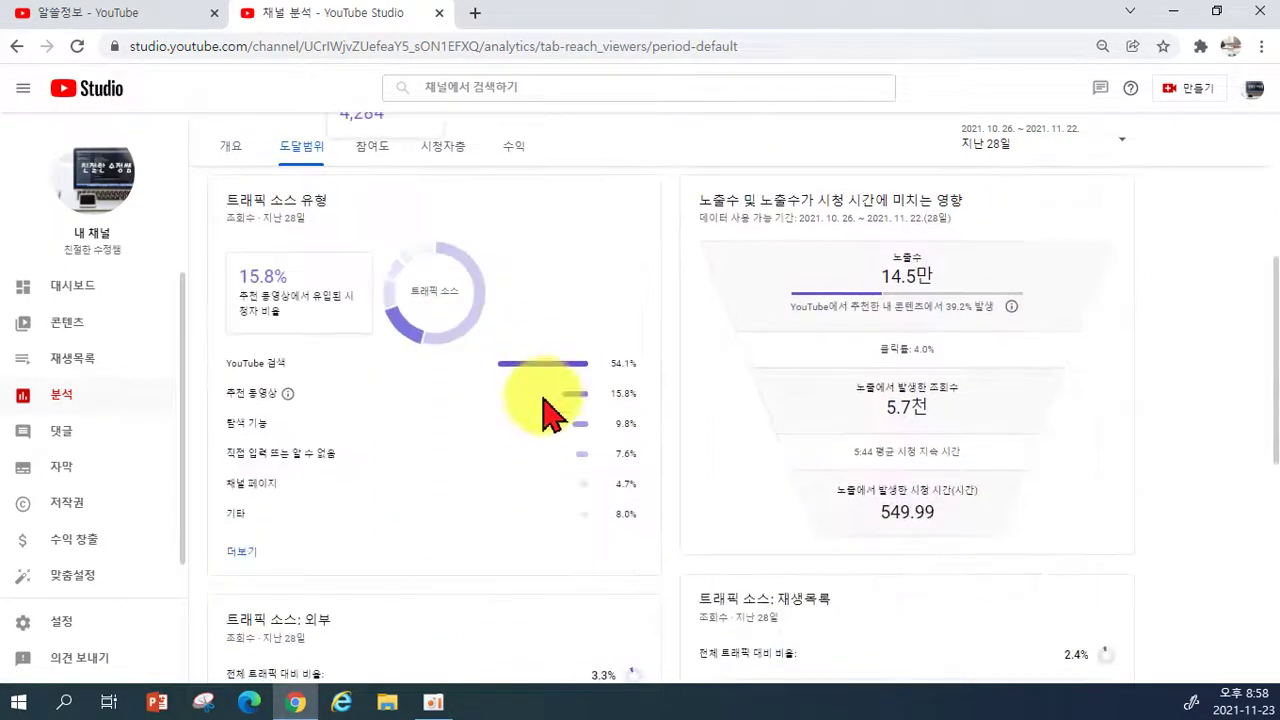
pyautogui.scroll(-2, 600, 430)
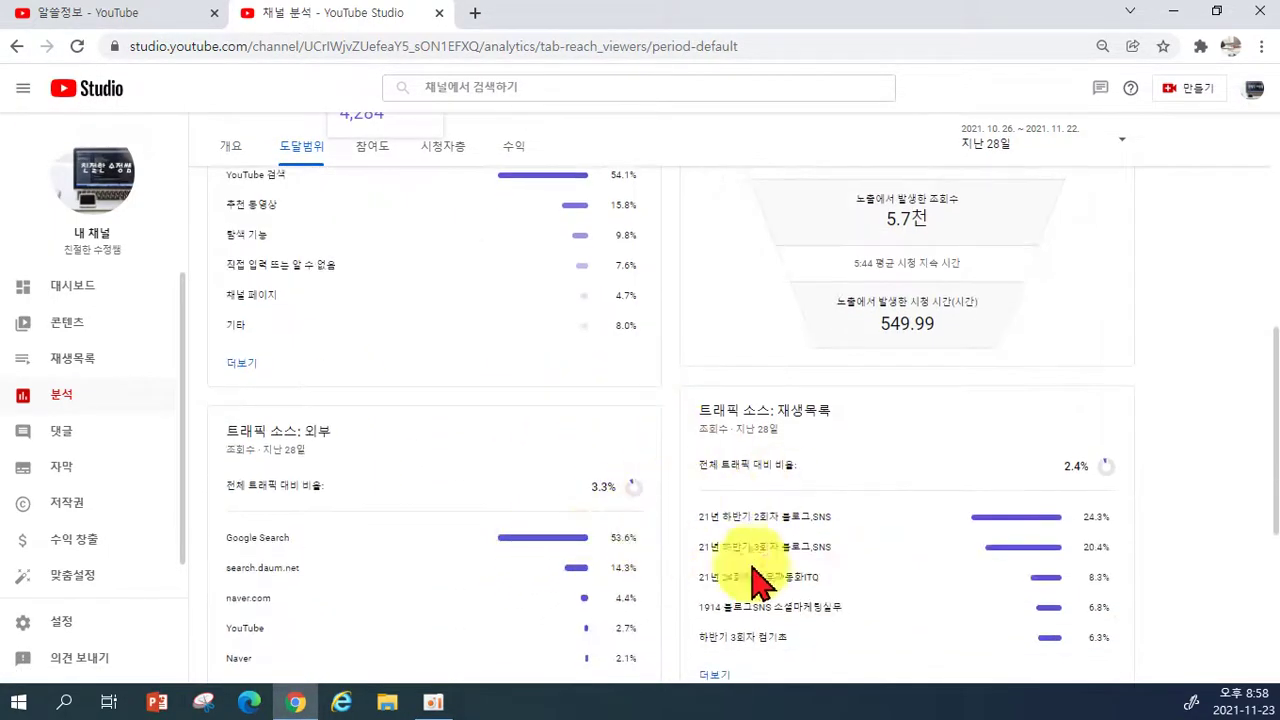
pyautogui.scroll(-2, 900, 571)
pyautogui.scroll(-2, 900, 571)
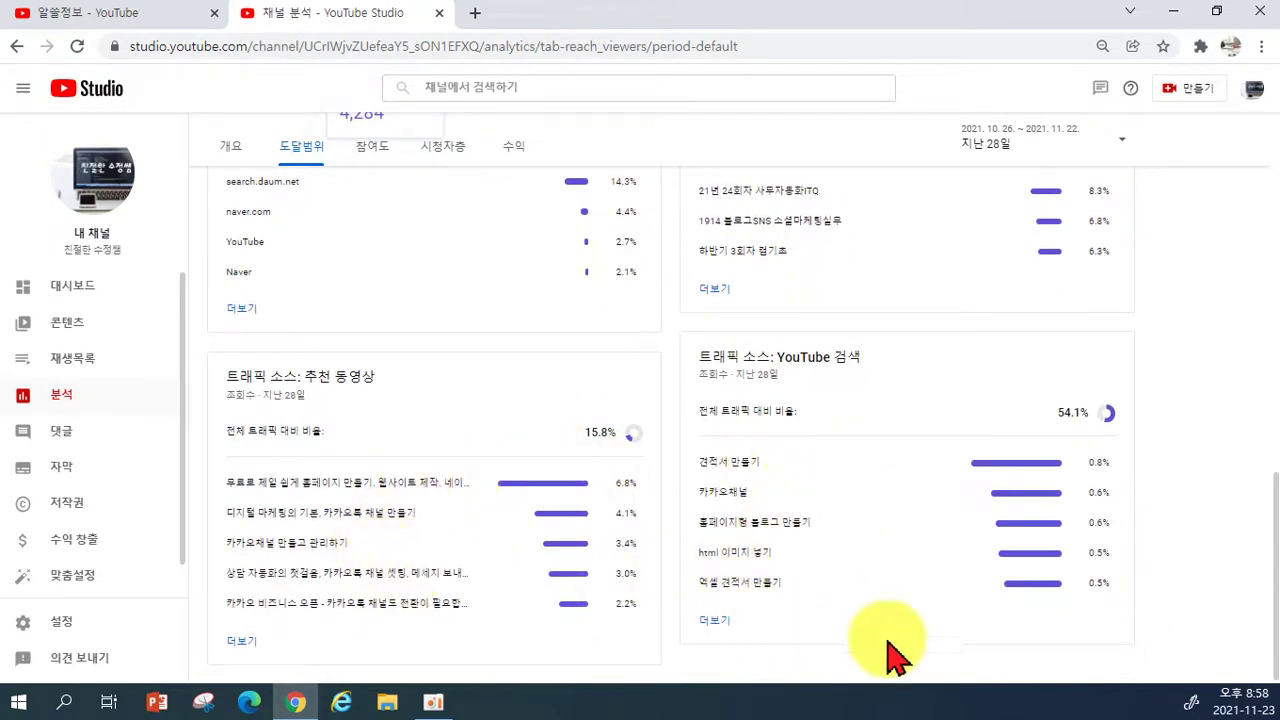
pyautogui.scroll(5, 820, 550)
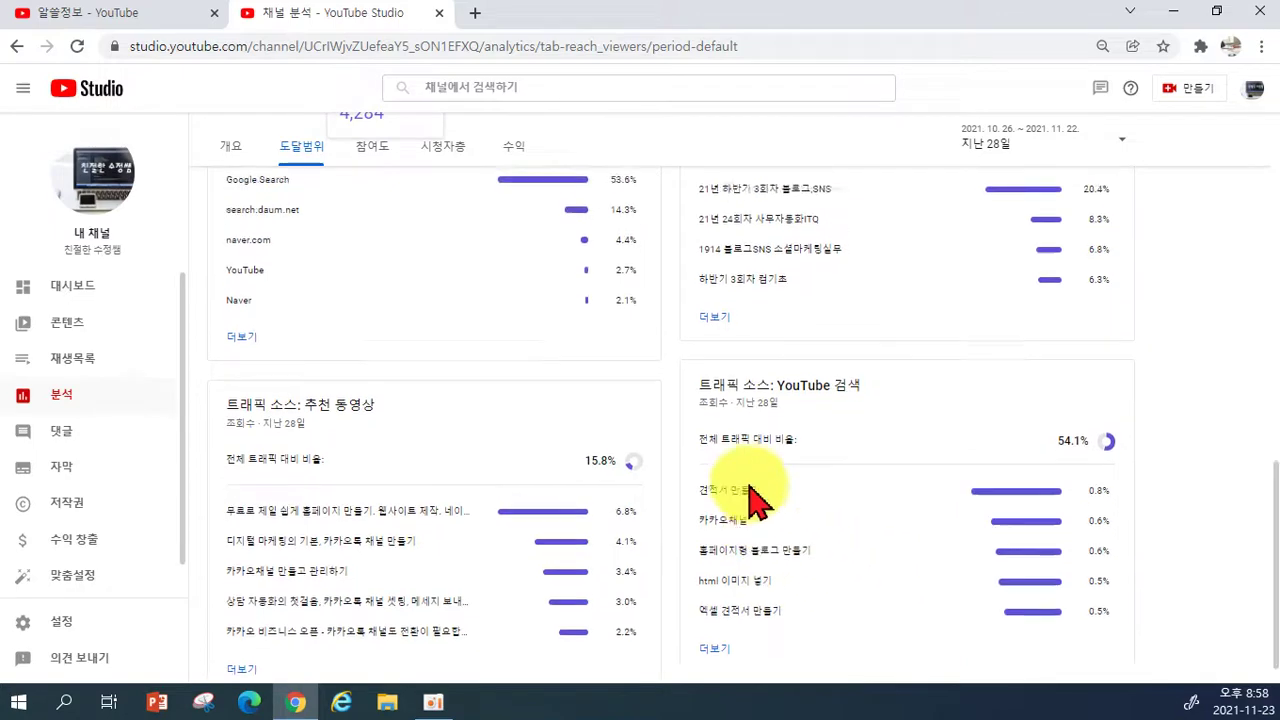
# Check the engagement and audience analytics, and examine the revenue analytics by month, top video, revenue source and ad type.
pyautogui.click(373, 196)
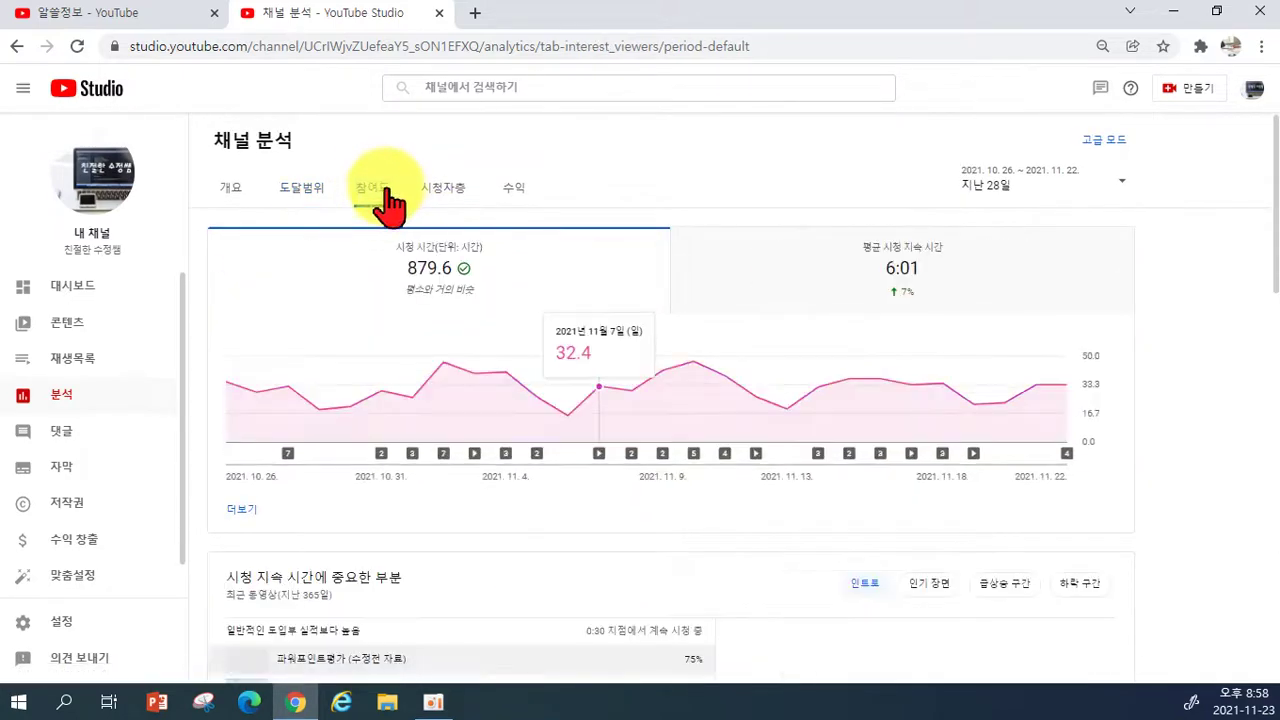
pyautogui.click(452, 190)
pyautogui.click(515, 190)
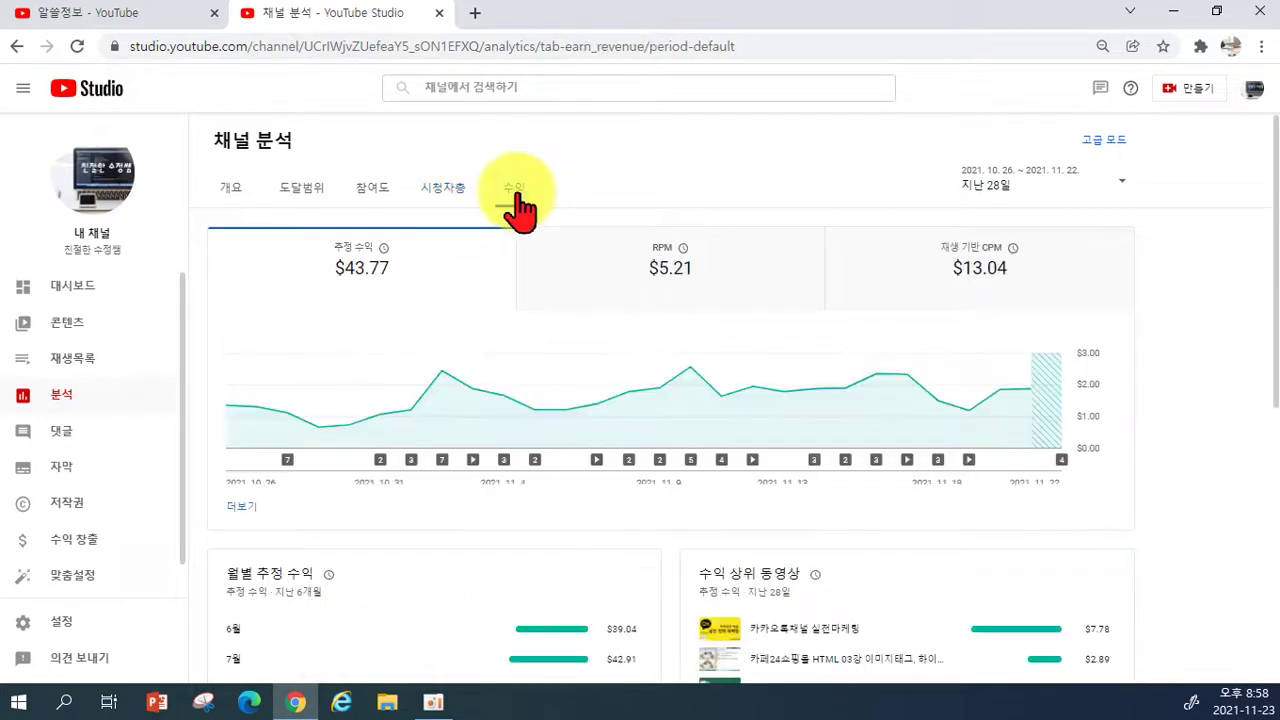
pyautogui.moveTo(898, 510)
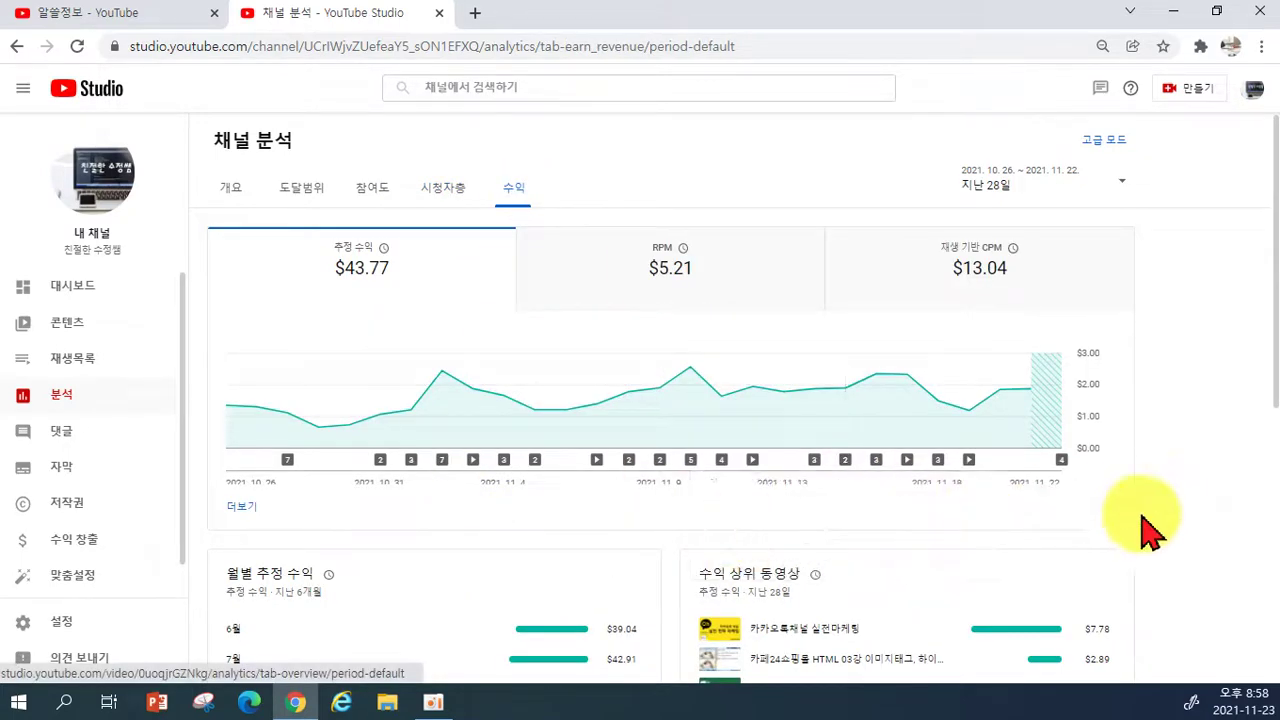
pyautogui.scroll(-5, 1220, 500)
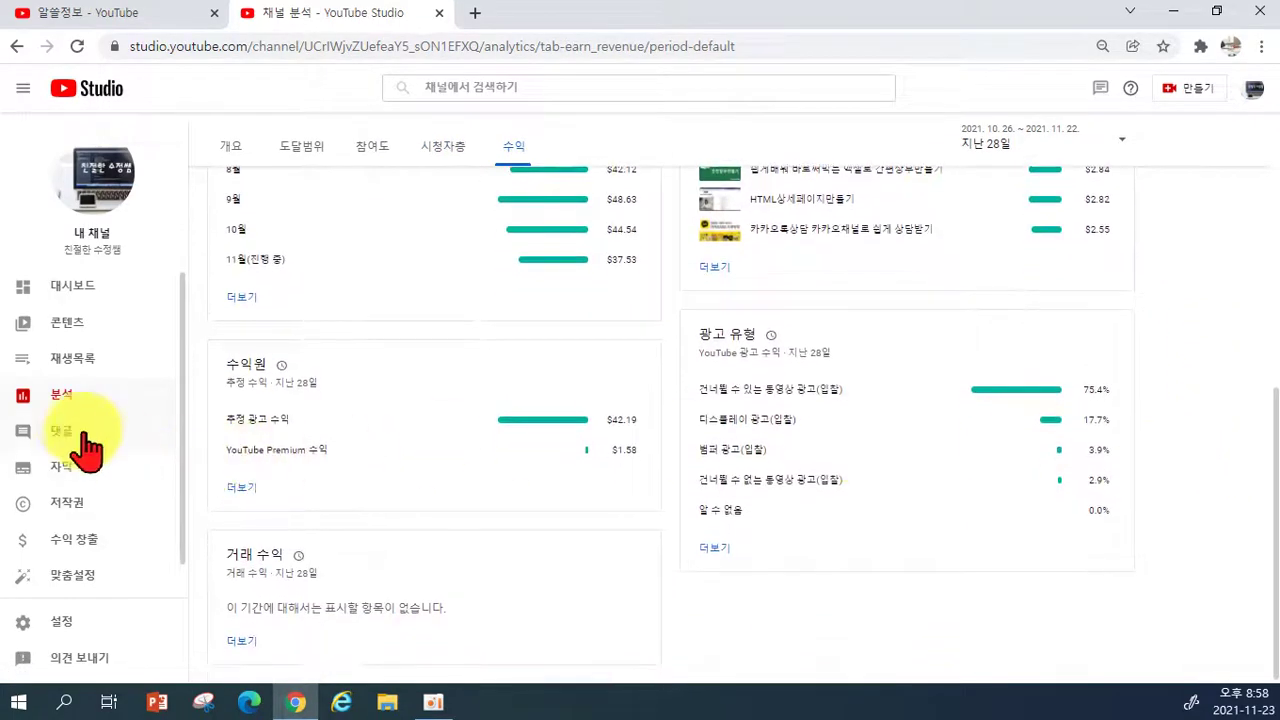
# Look through the published comments on the channel that have not been answered.
pyautogui.click(72, 440)
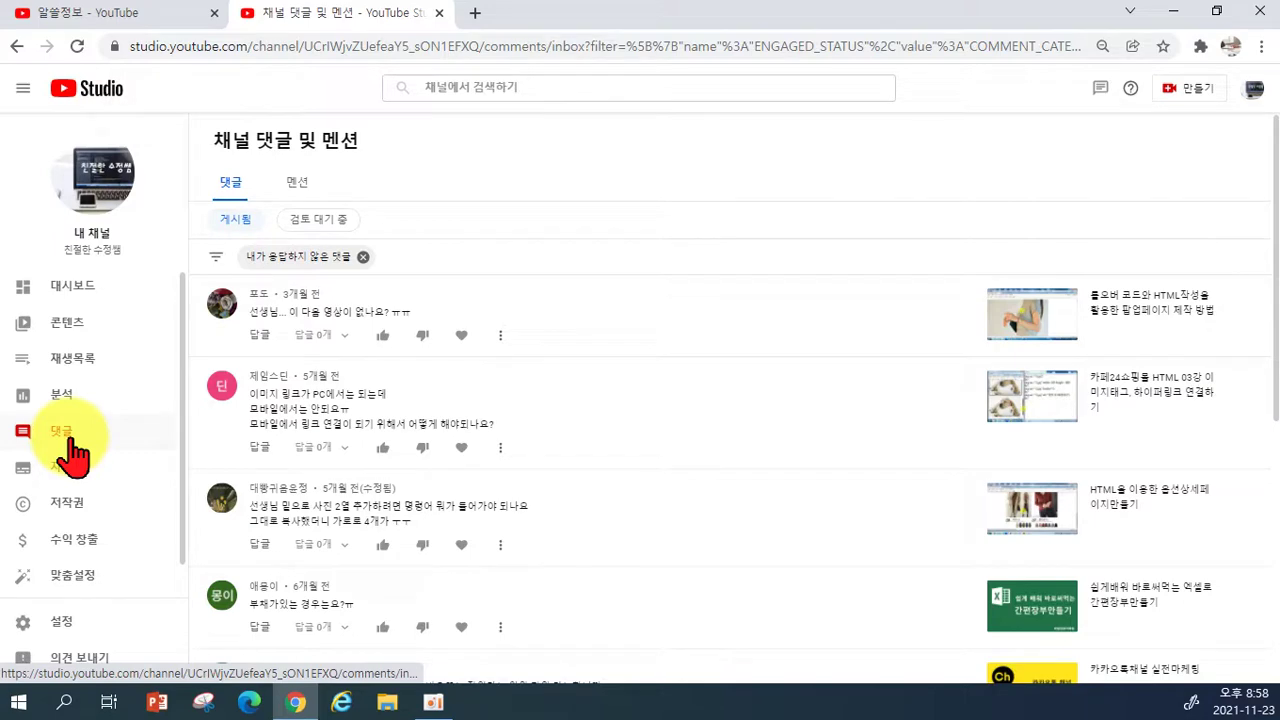
pyautogui.scroll(-1, 470, 410)
pyautogui.scroll(-5, 470, 410)
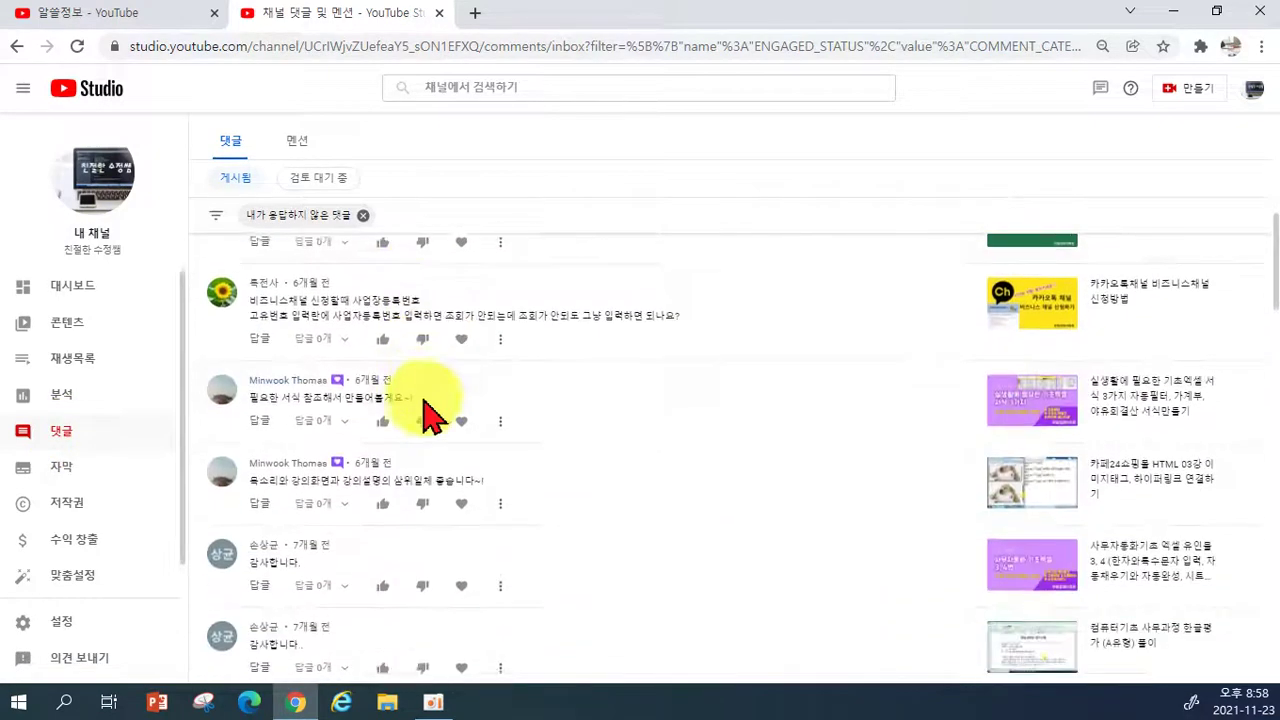
pyautogui.scroll(6, 425, 410)
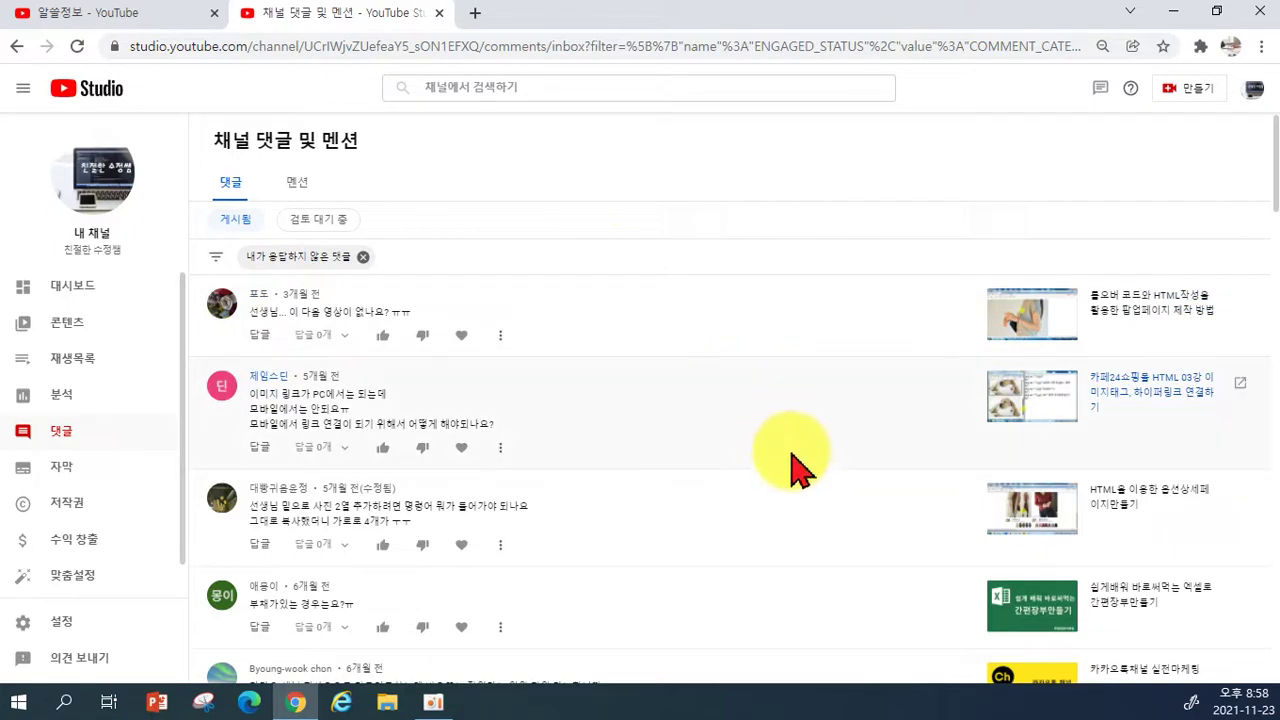
# Look through the channel's subtitles page and its copyright page with matching videos.
pyautogui.click(110, 472)
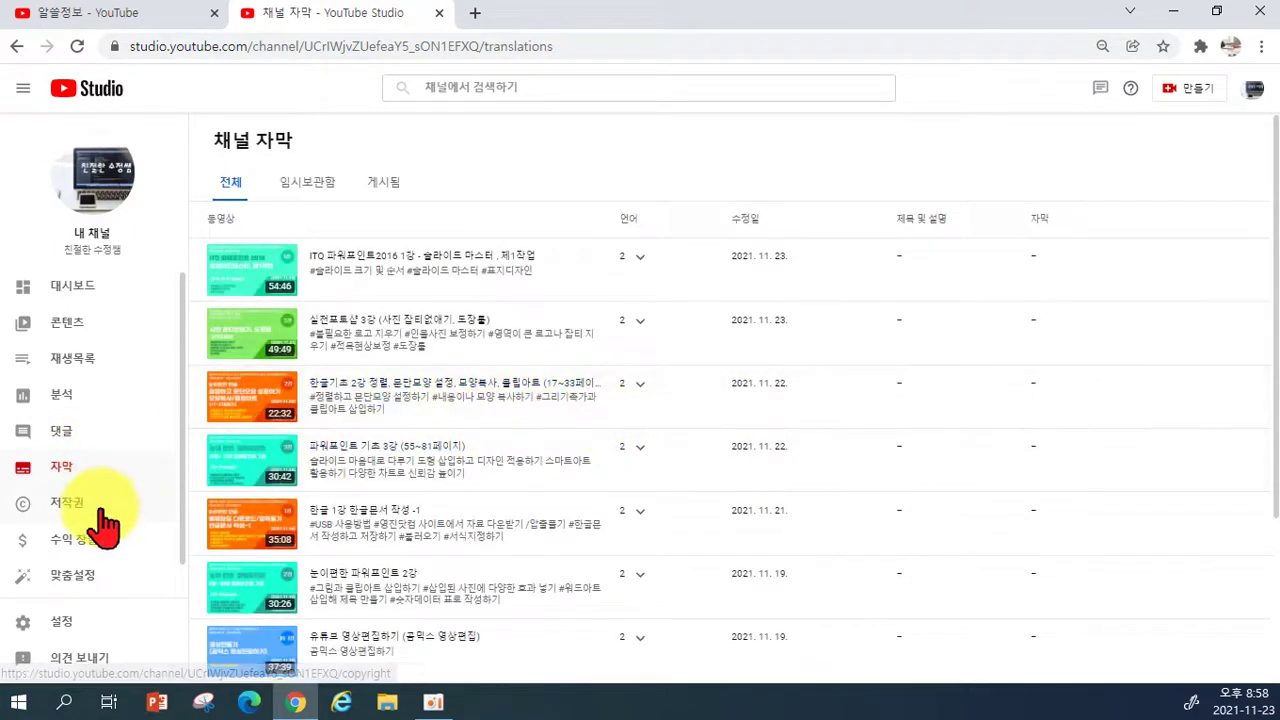
pyautogui.click(104, 508)
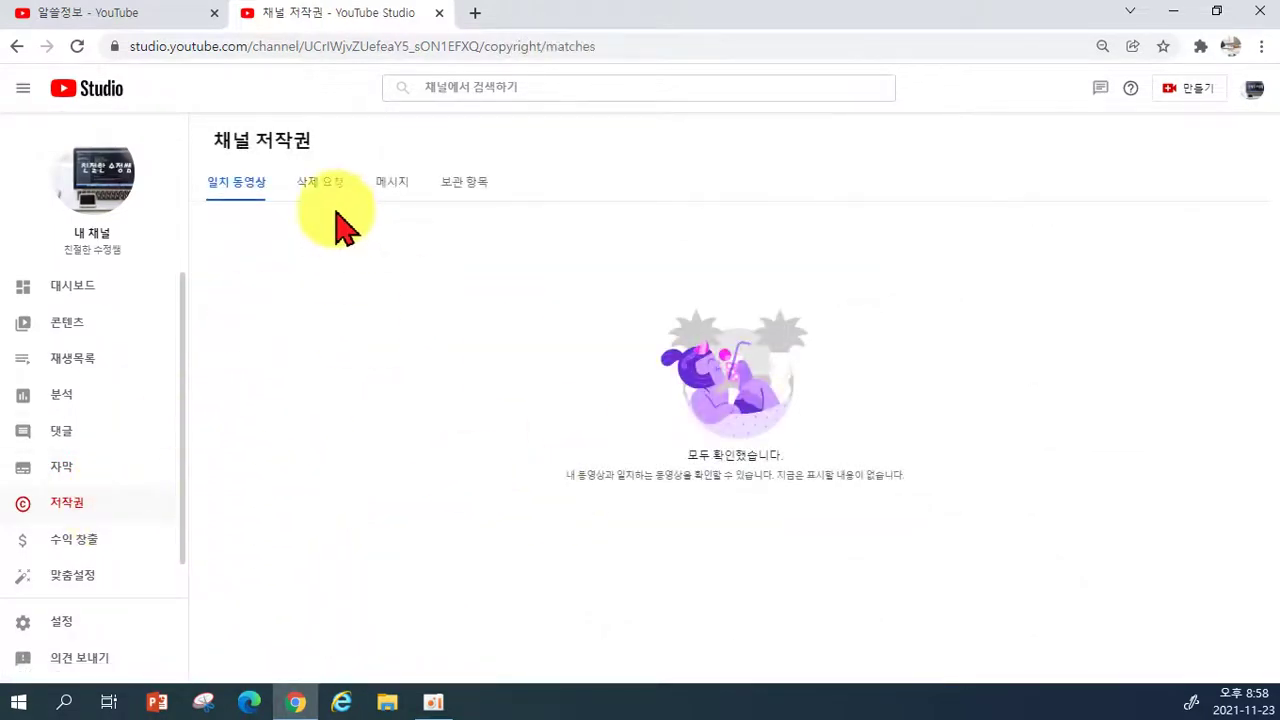
# Examine the channel monetization overview, including the monetization options, payment setup, resources and YouTube Partner Program options.
pyautogui.click(86, 542)
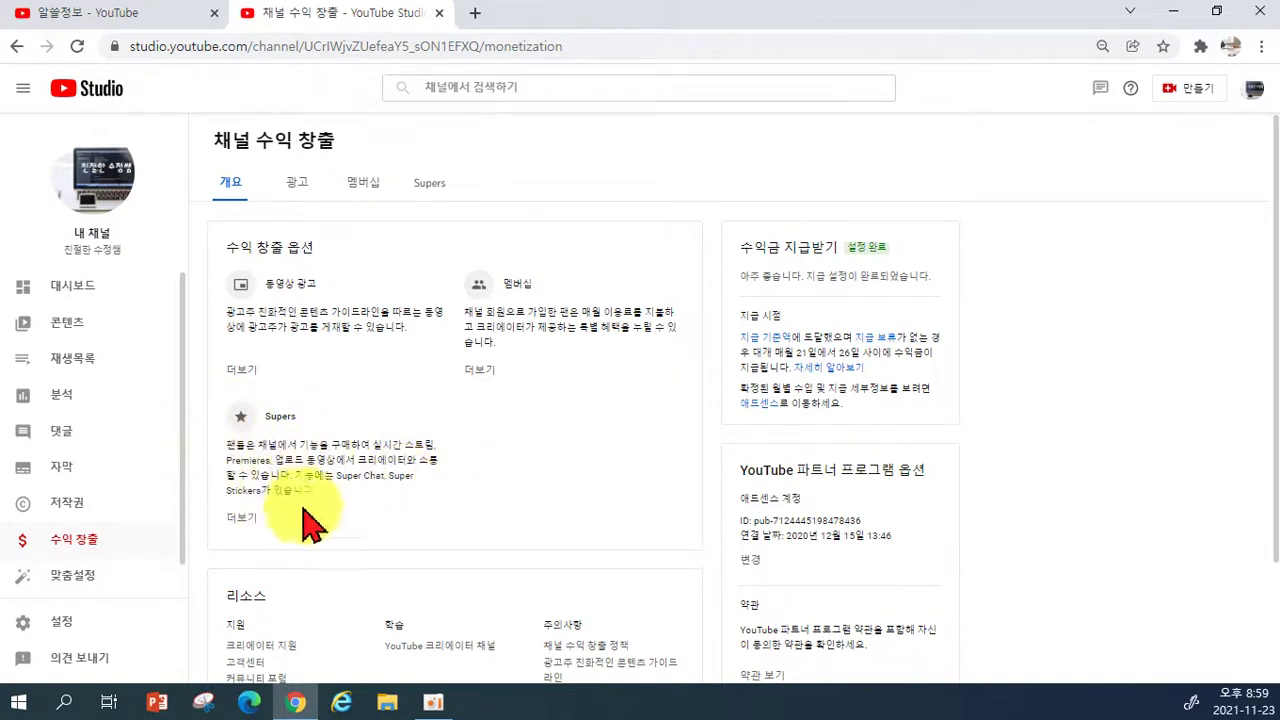
pyautogui.scroll(-2, 395, 510)
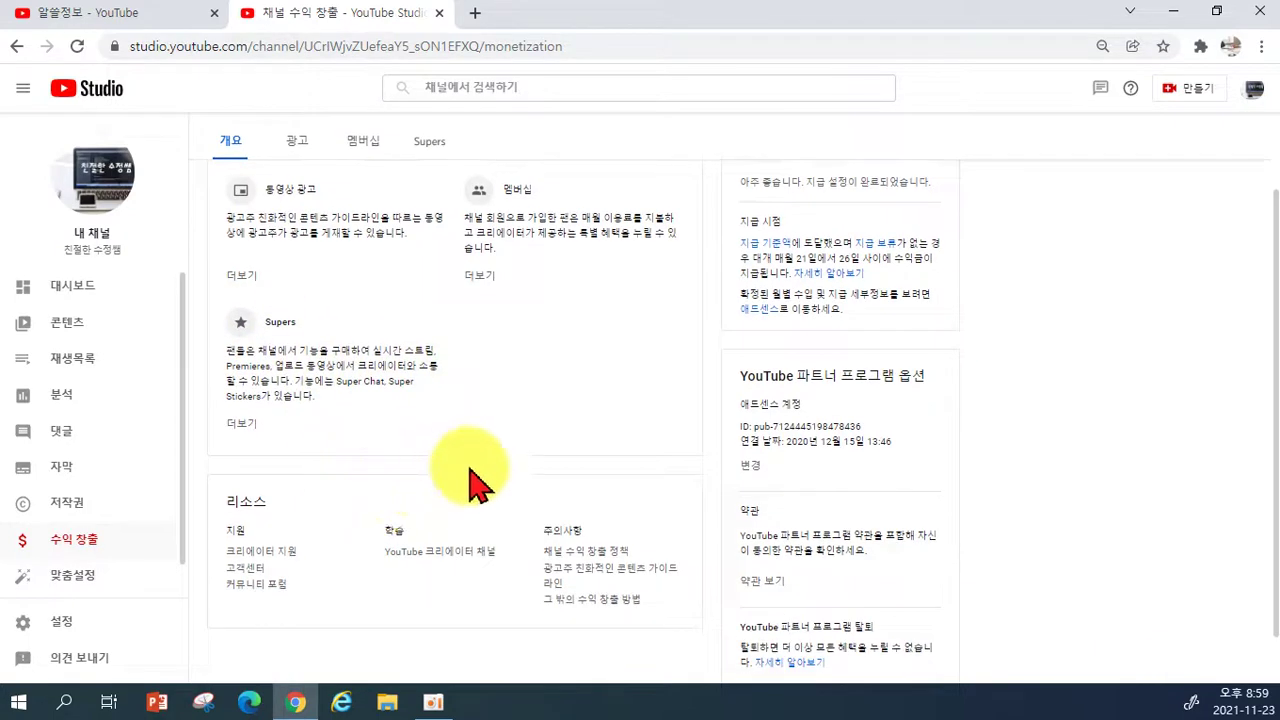
pyautogui.scroll(2, 520, 420)
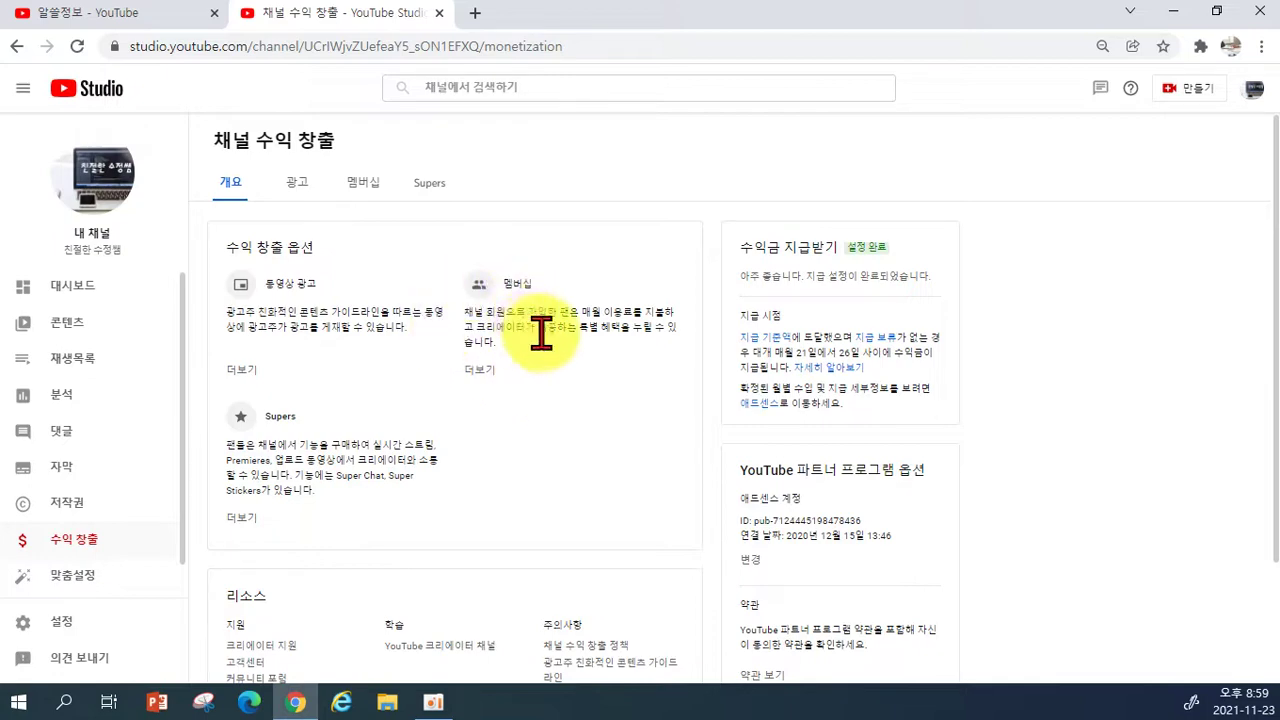
pyautogui.scroll(-2, 578, 316)
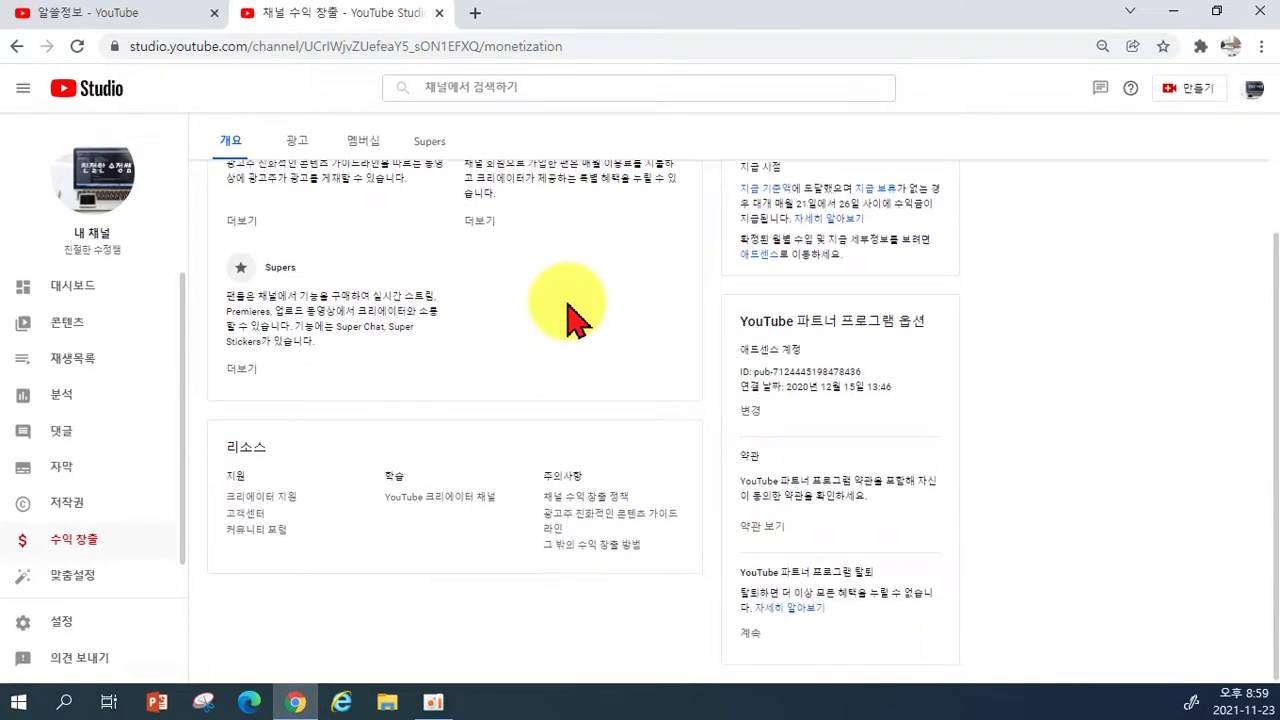
pyautogui.scroll(2, 578, 322)
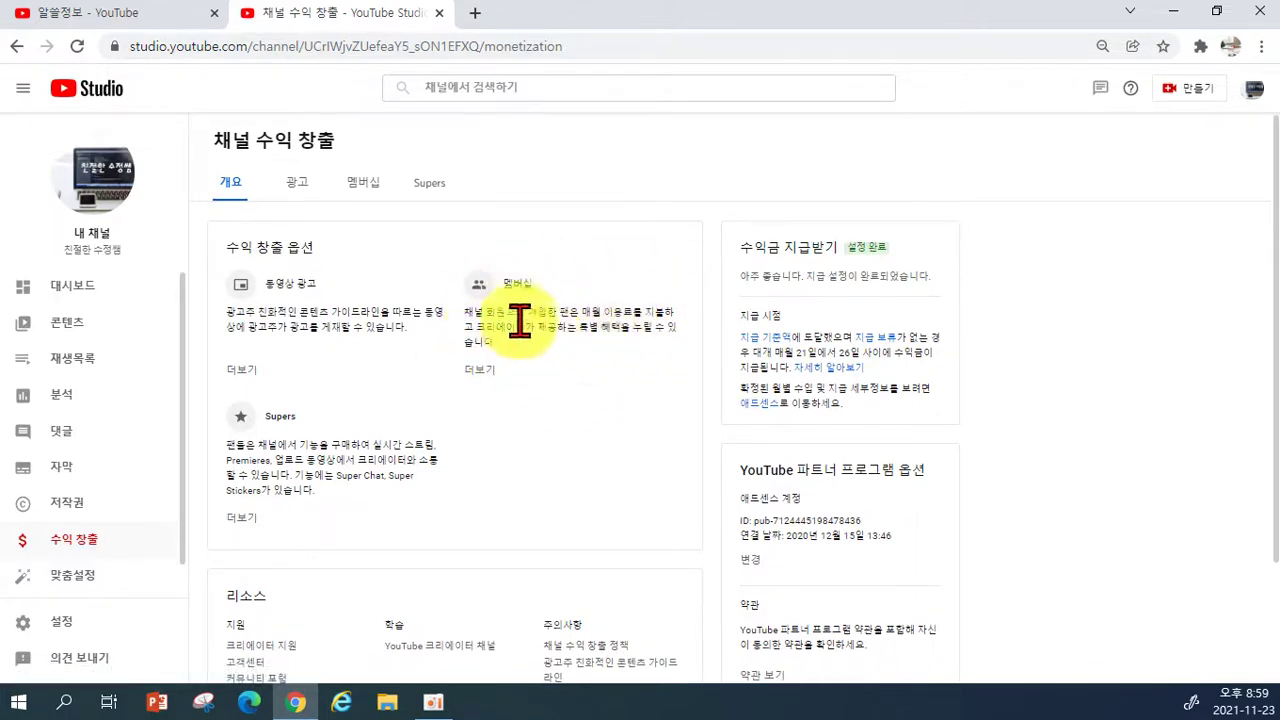
# Check the monetization page's ad suitability section, and look through the steps for setting up channel memberships.
pyautogui.click(296, 183)
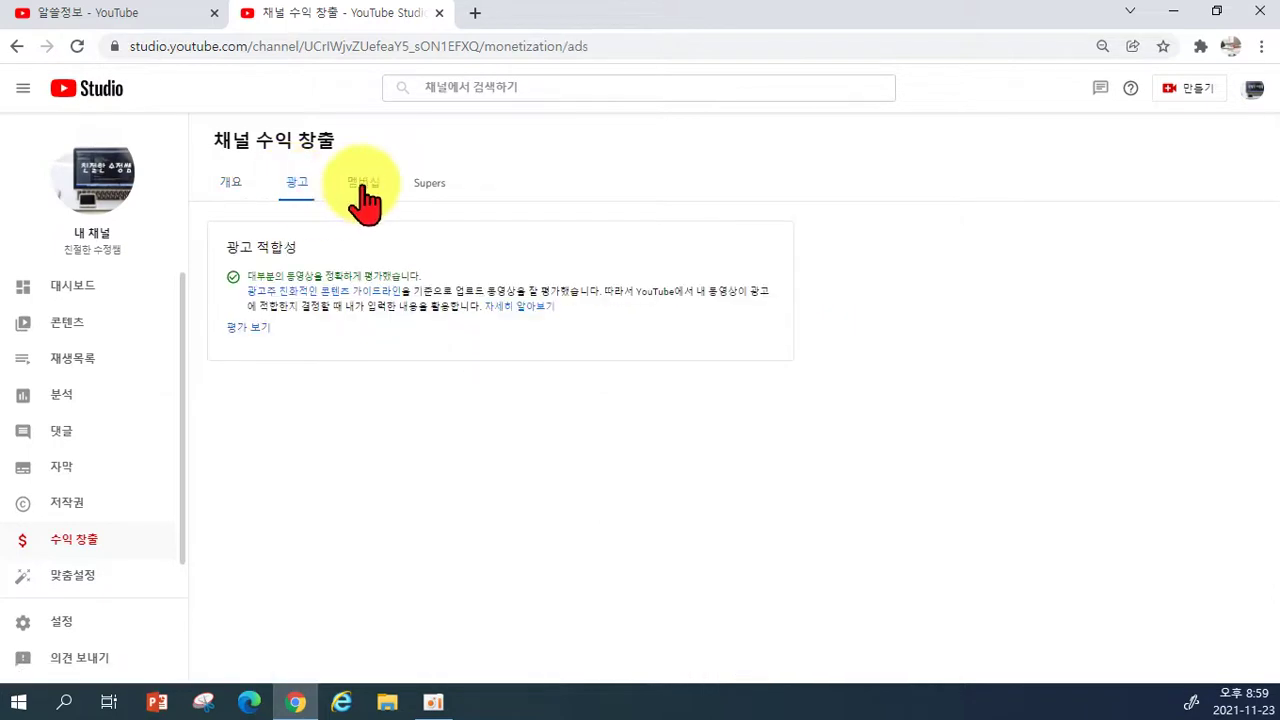
pyautogui.click(362, 188)
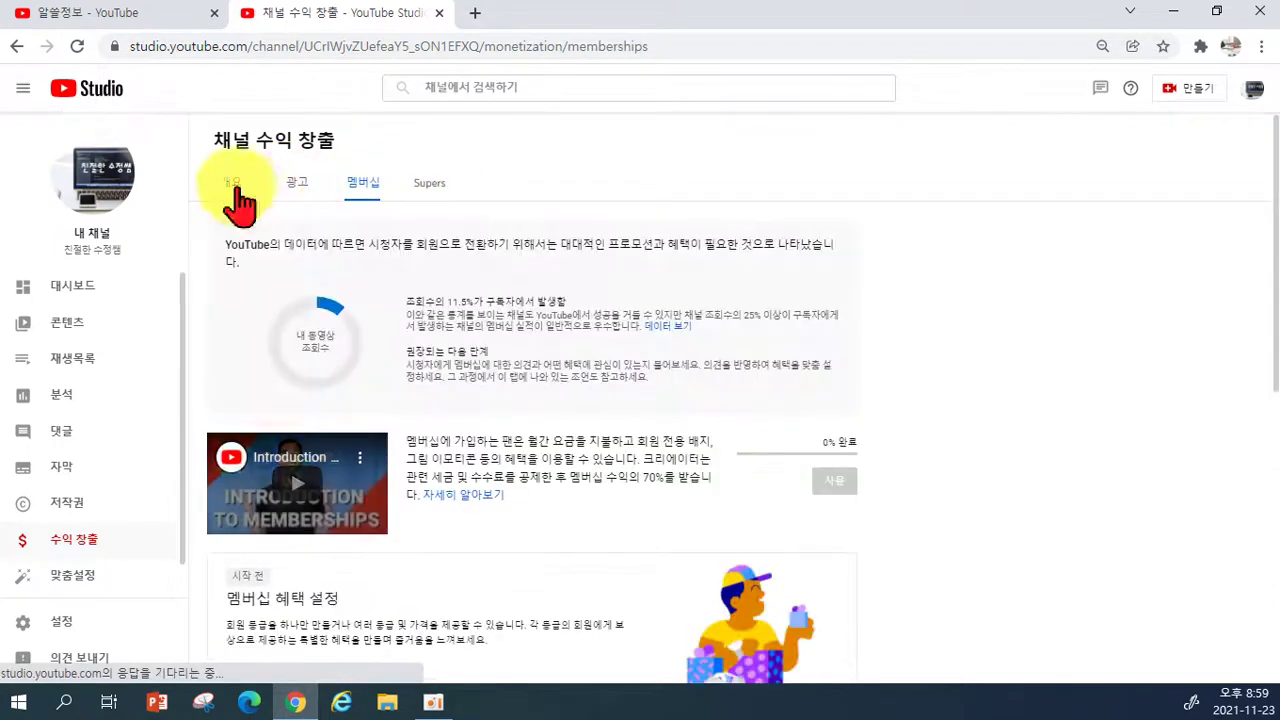
pyautogui.scroll(-2, 600, 450)
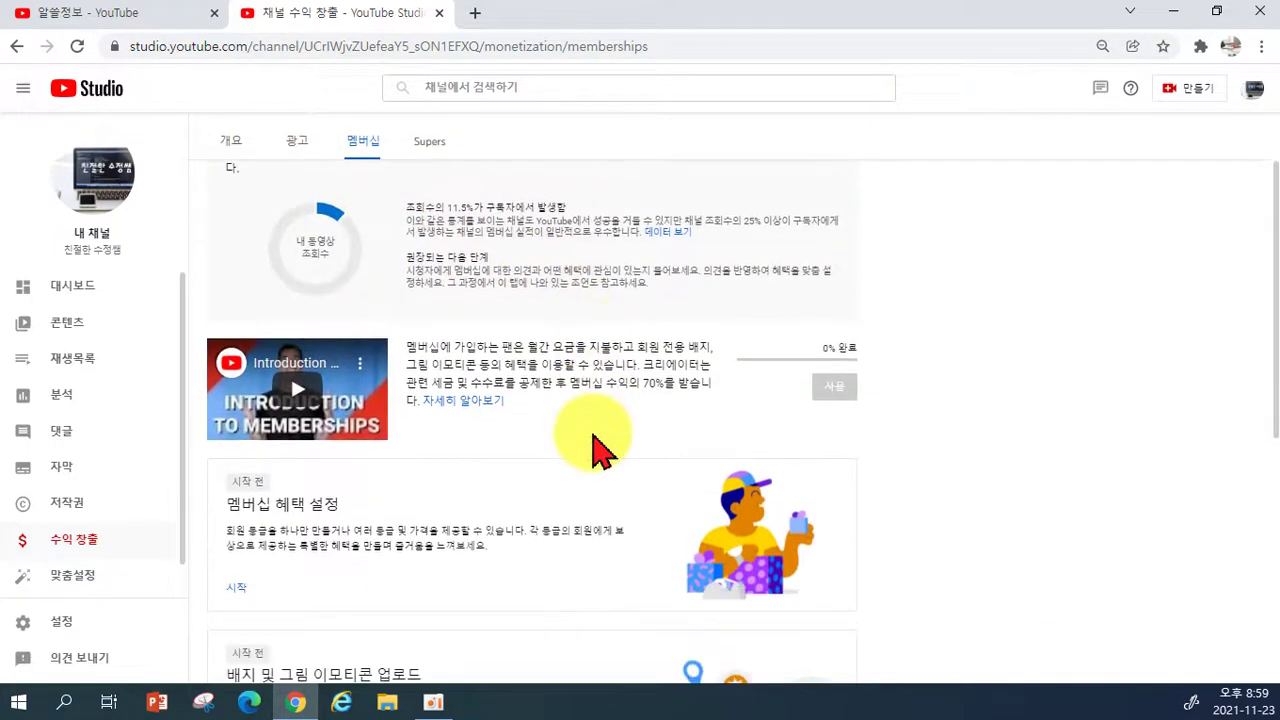
pyautogui.scroll(-5, 598, 450)
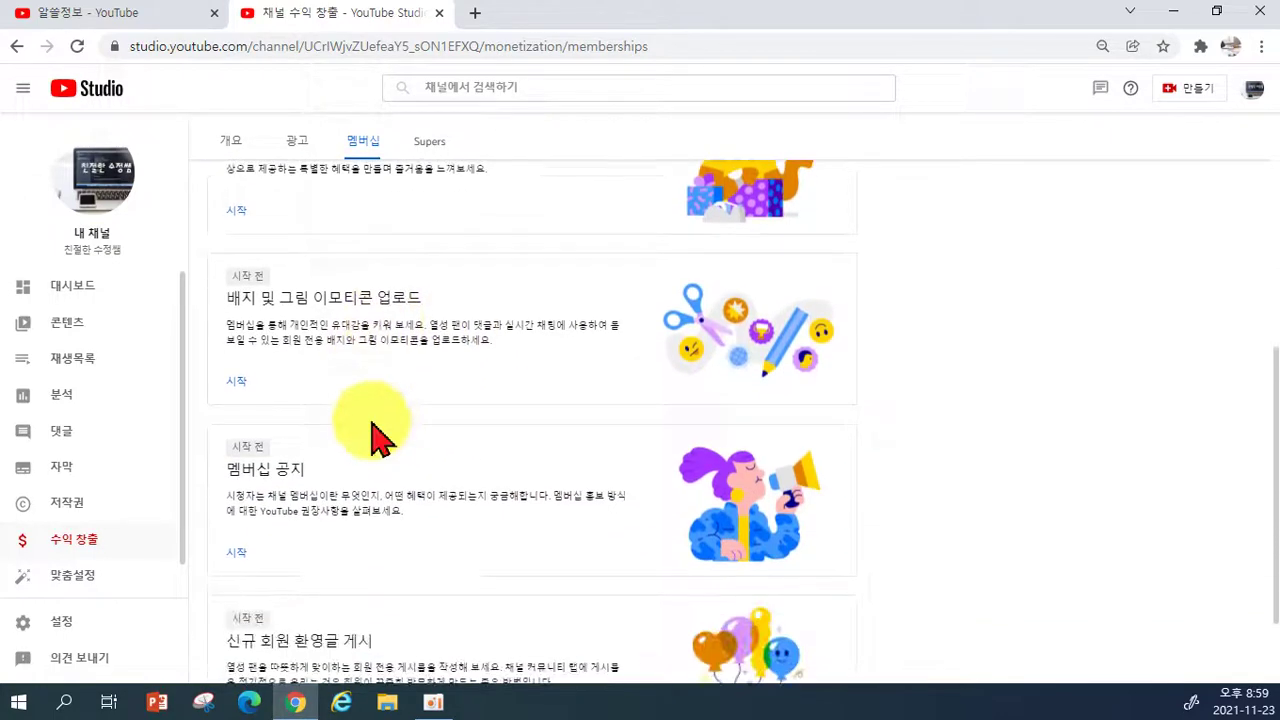
# Examine the channel customization layout, including the trailer, the featured video for returning subscribers and the featured sections down to Shorts.
pyautogui.click(66, 578)
pyautogui.scroll(-1, 340, 400)
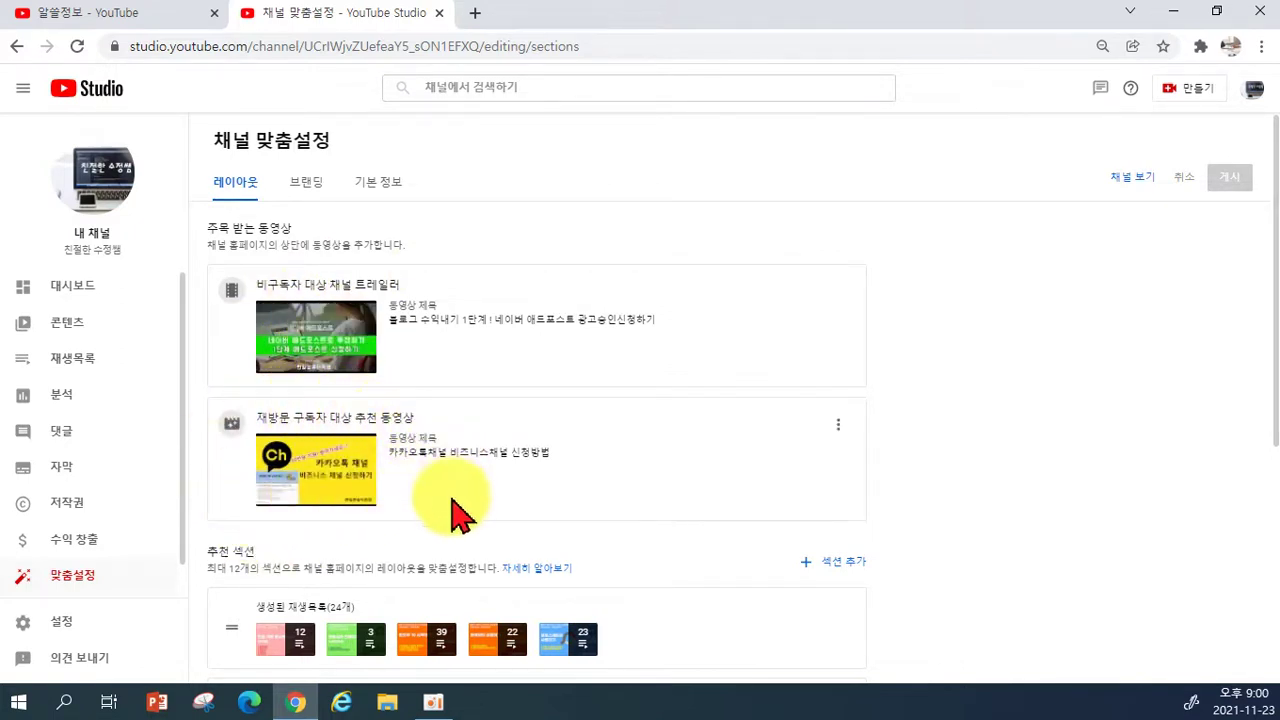
pyautogui.scroll(-4, 452, 515)
pyautogui.scroll(3, 480, 529)
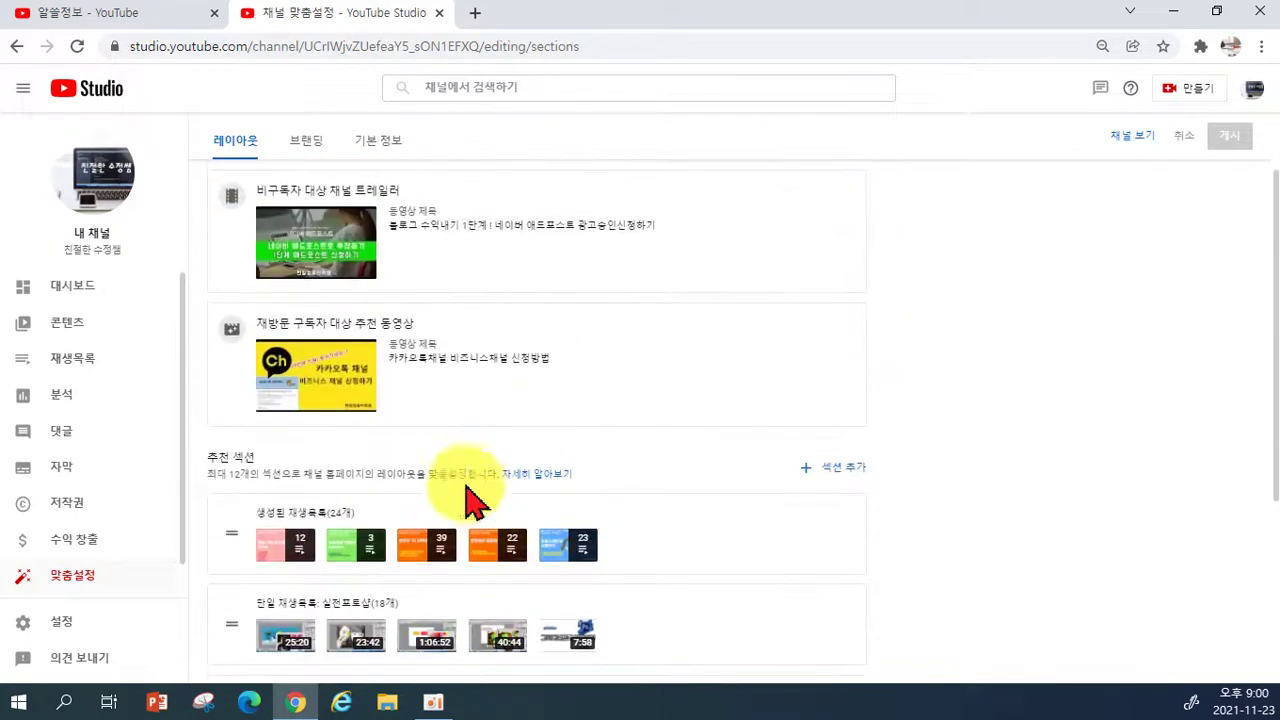
pyautogui.scroll(2, 386, 443)
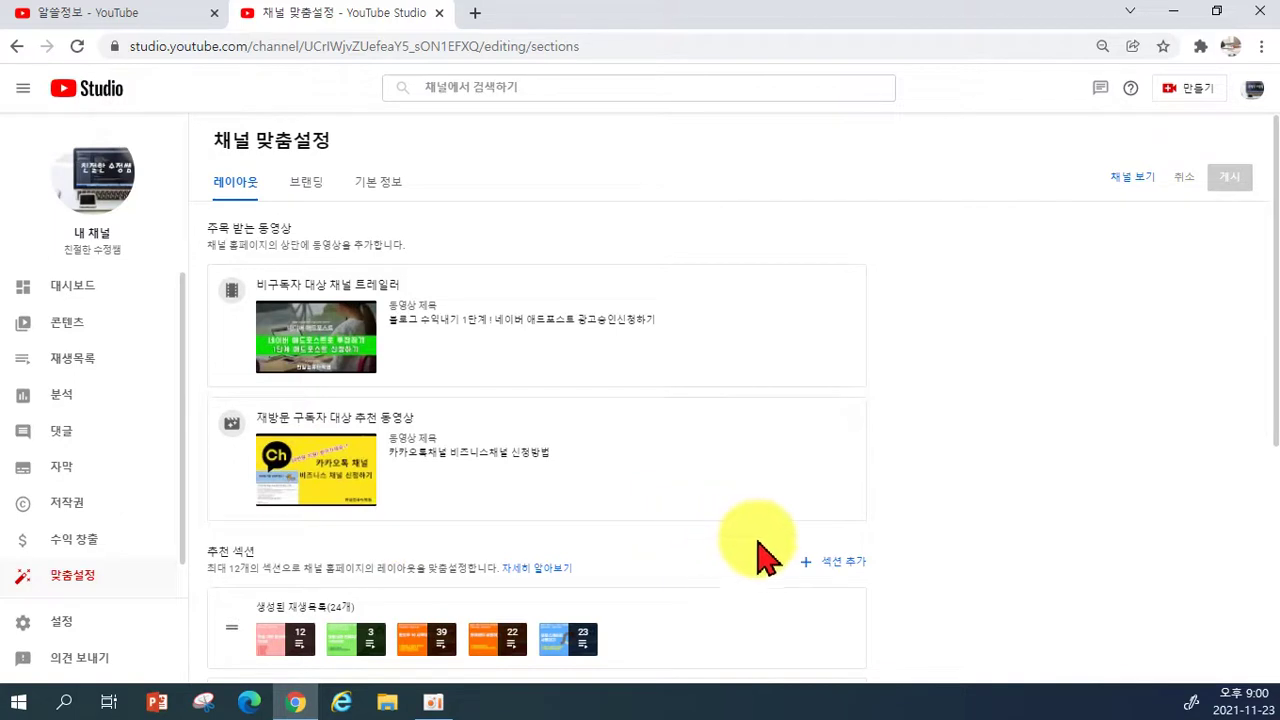
pyautogui.scroll(-3, 764, 555)
pyautogui.scroll(-1, 895, 590)
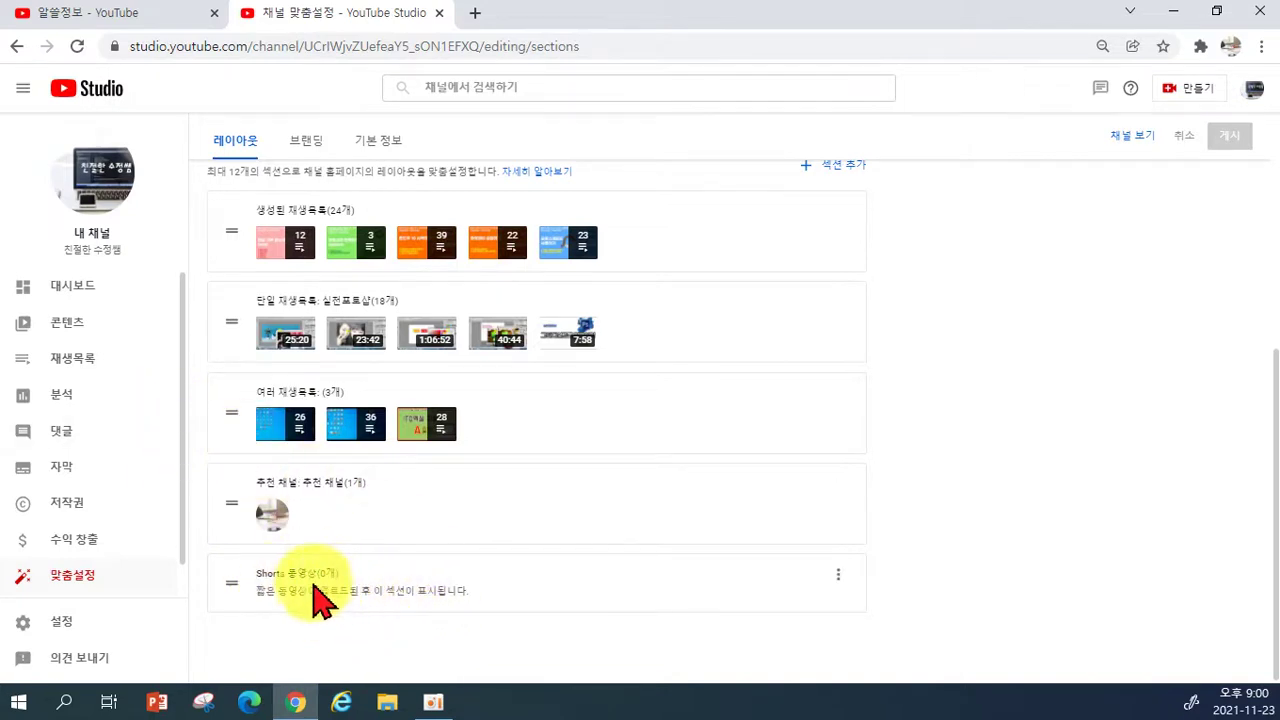
pyautogui.moveTo(232, 582)
pyautogui.mouseDown()
pyautogui.moveTo(245, 340)
pyautogui.moveTo(256, 340)
pyautogui.moveTo(245, 595)
pyautogui.mouseUp()
# View the general settings with the default currency, and return to the channel customization layout without changes.
pyautogui.click(105, 620)
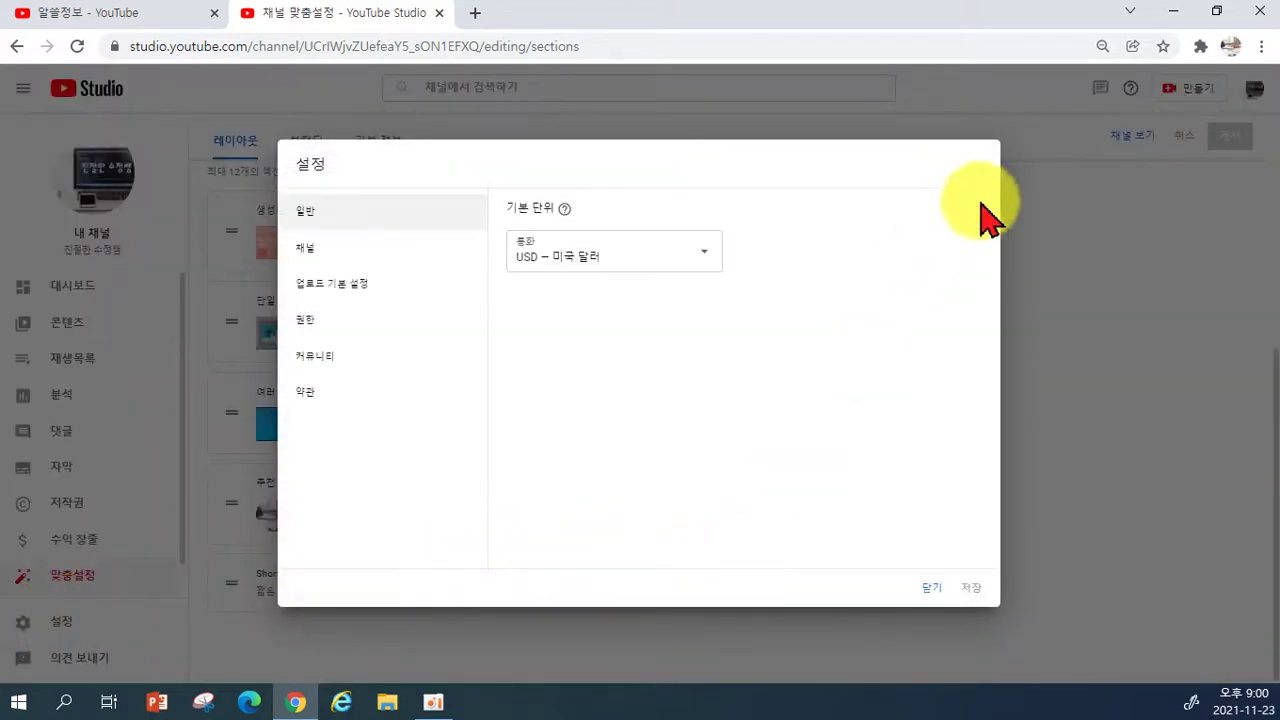
pyautogui.click(931, 587)
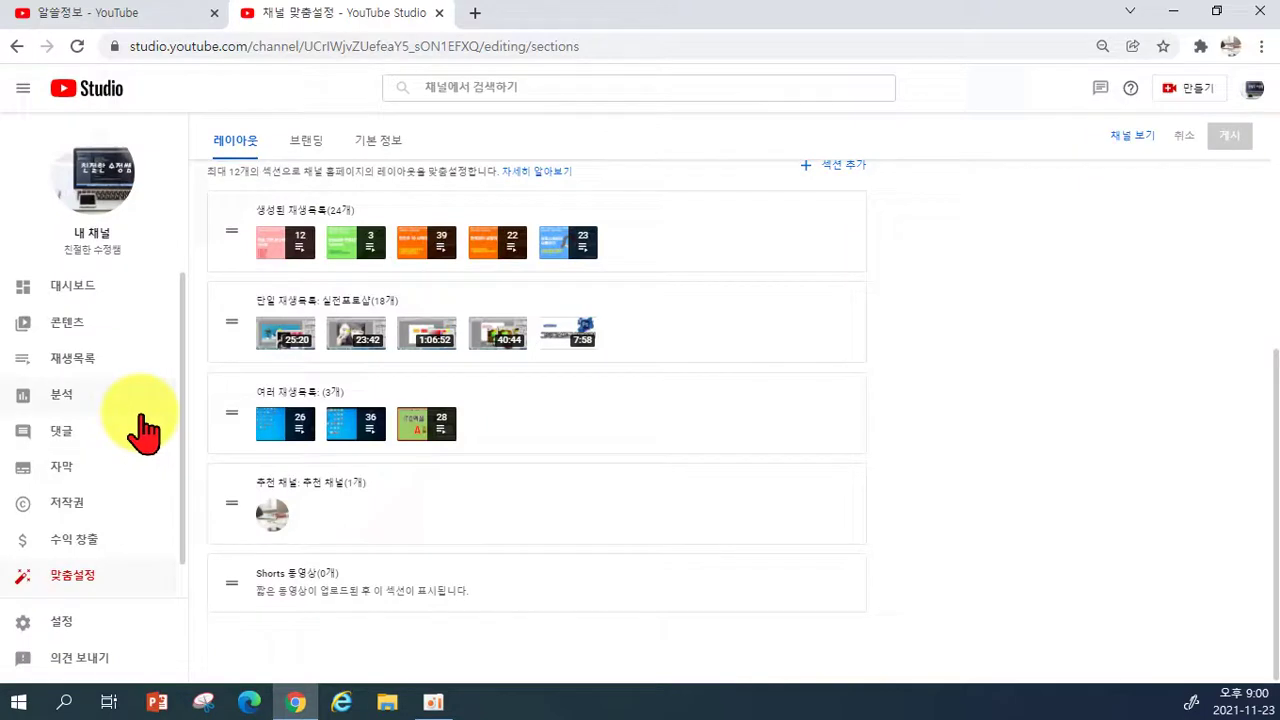
pyautogui.scroll(4, 1120, 455)
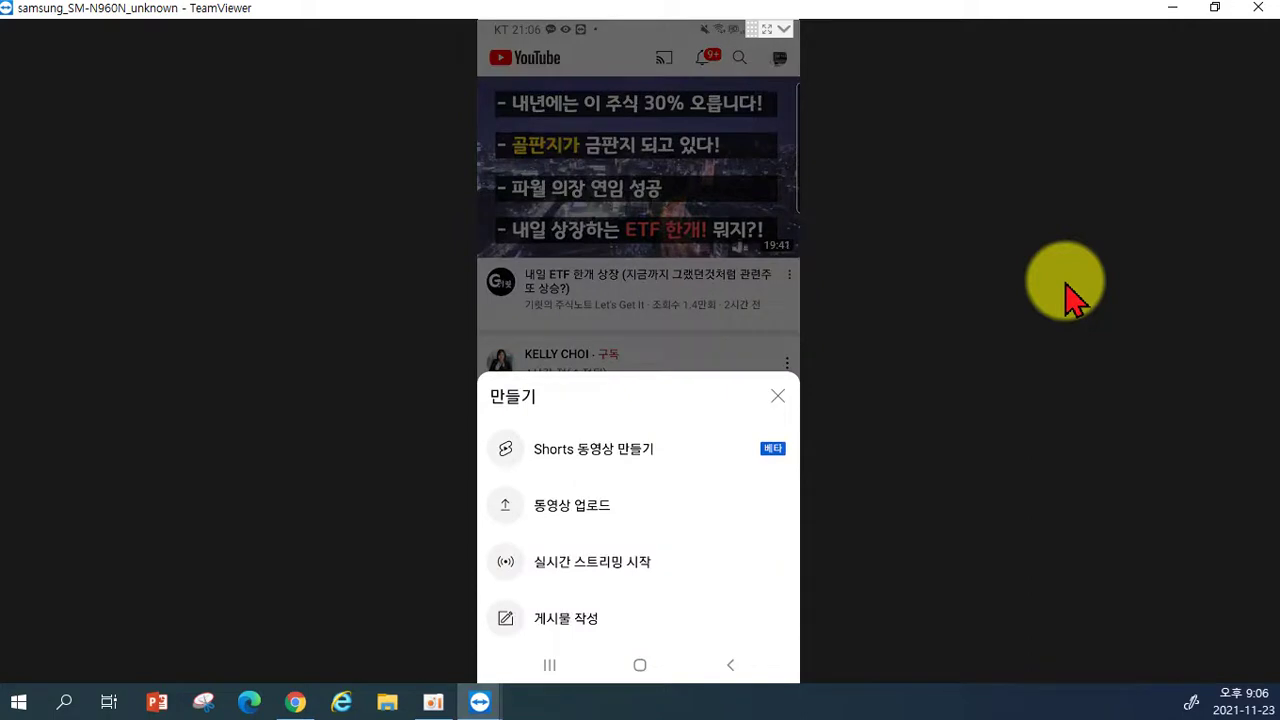
# Open the live stream setup in the phone's YouTube app, deferring the held-messages feature, and close the TeamViewer remote session.
pyautogui.click(585, 565)
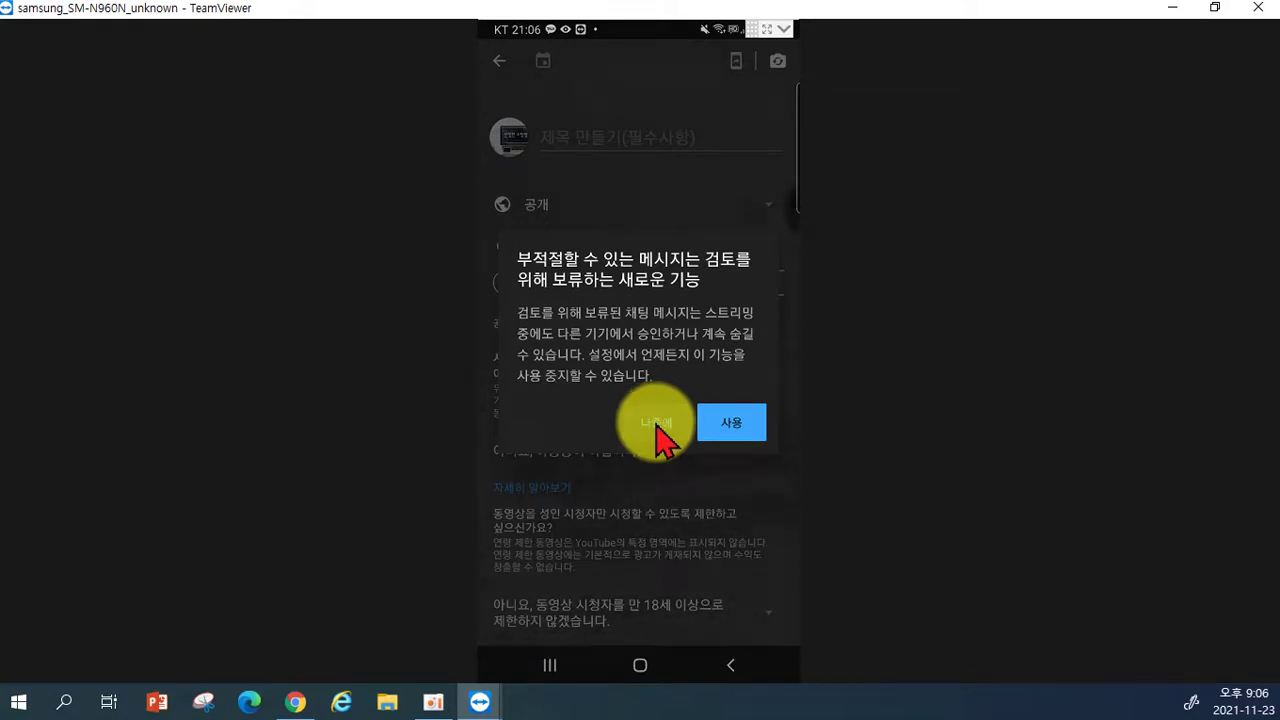
pyautogui.click(656, 421)
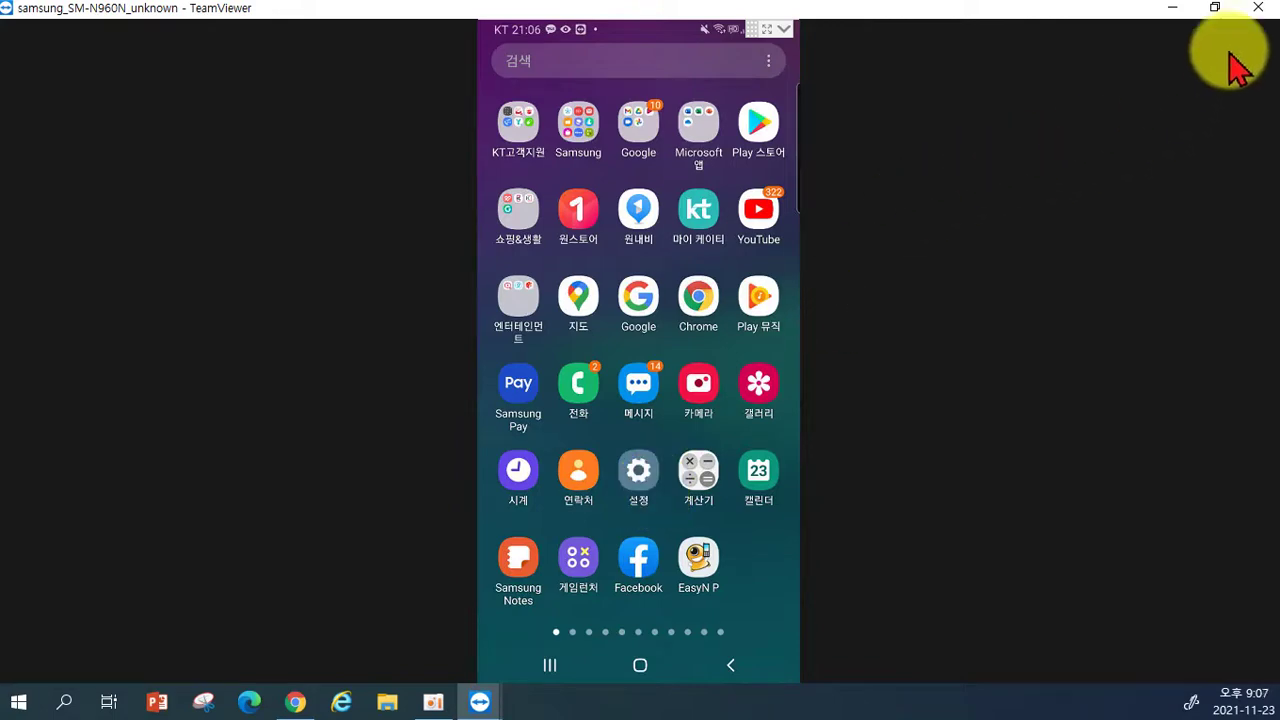
pyautogui.click(1258, 8)
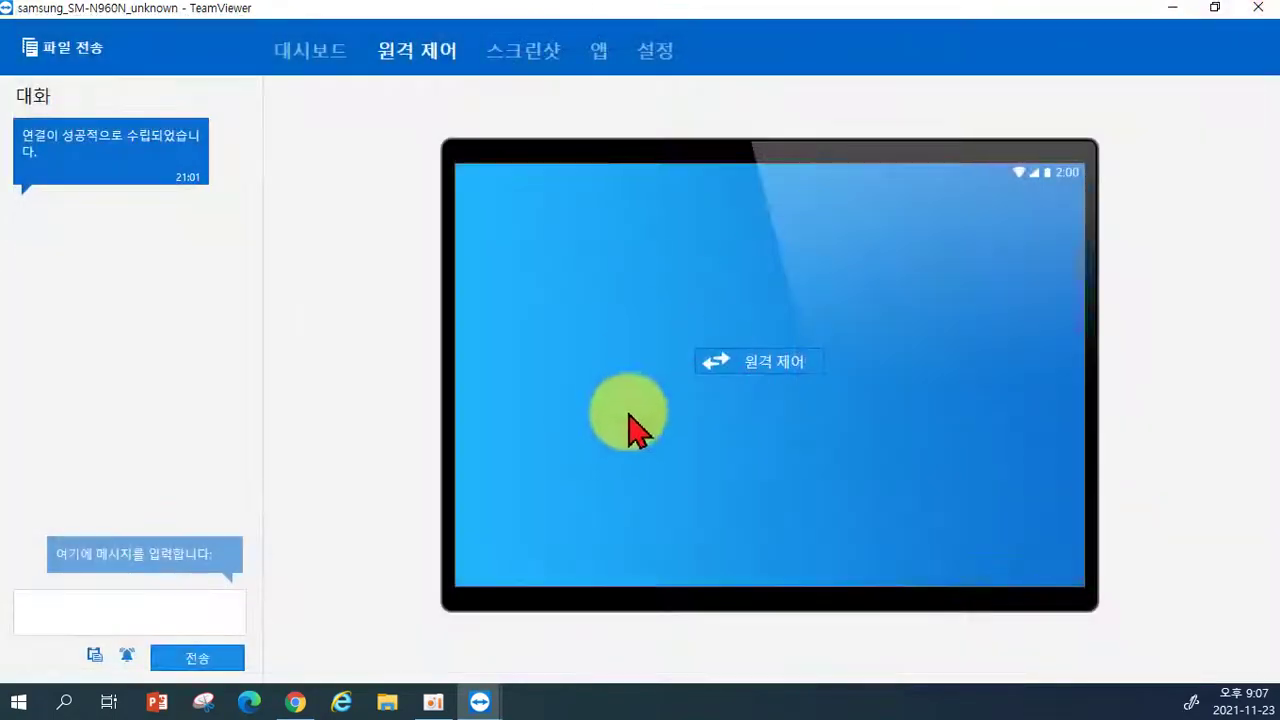
pyautogui.click(1256, 9)
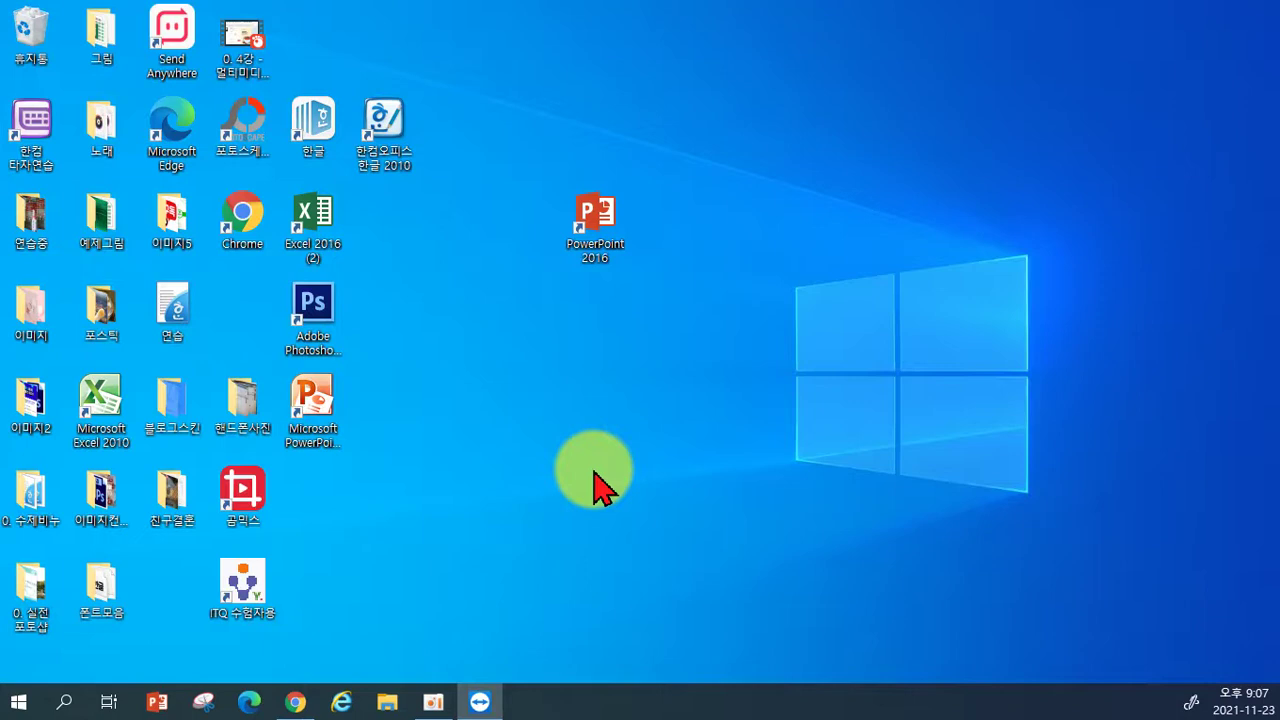
# Switch to Windows Notepad (메모장) with a blank document.
pyautogui.click(70, 705)
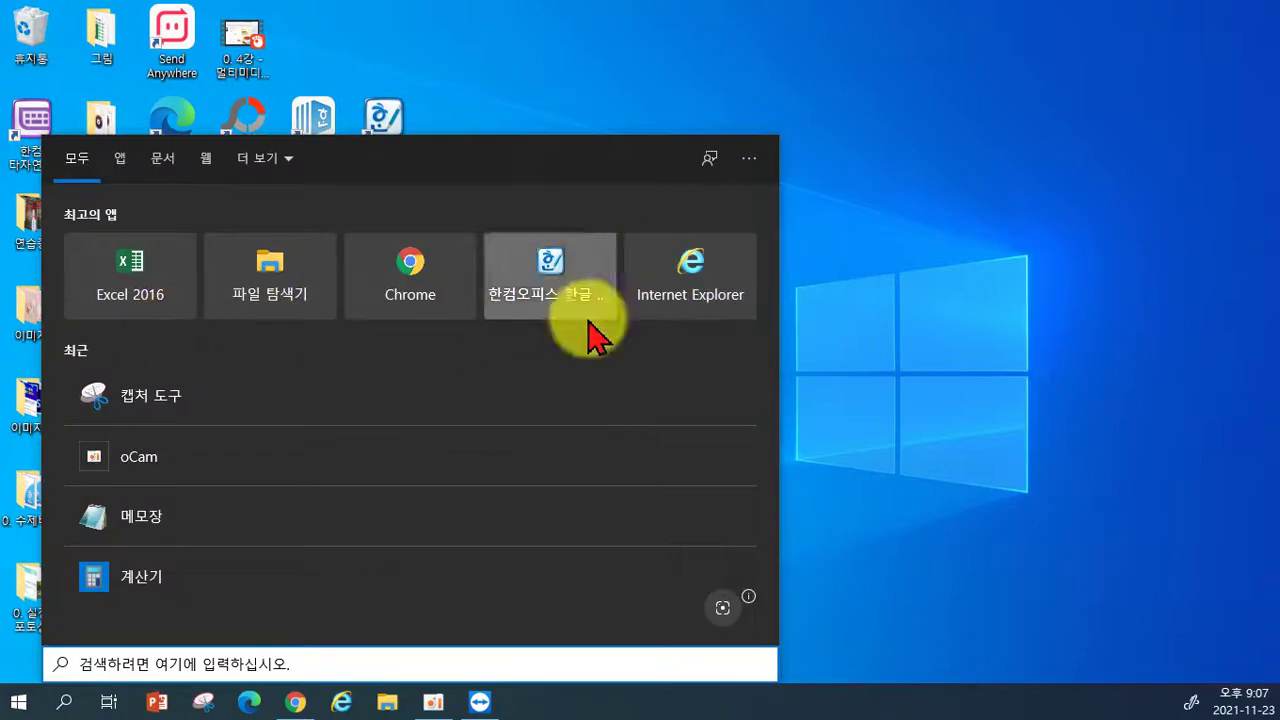
pyautogui.click(142, 525)
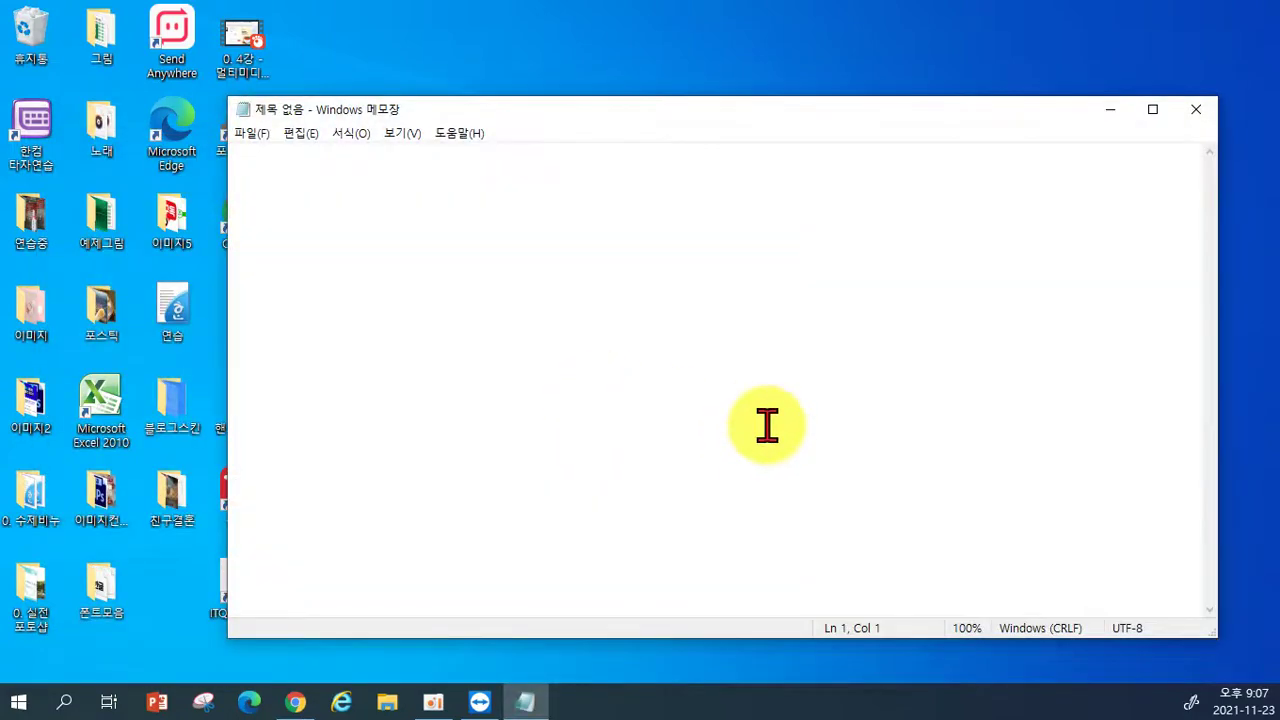